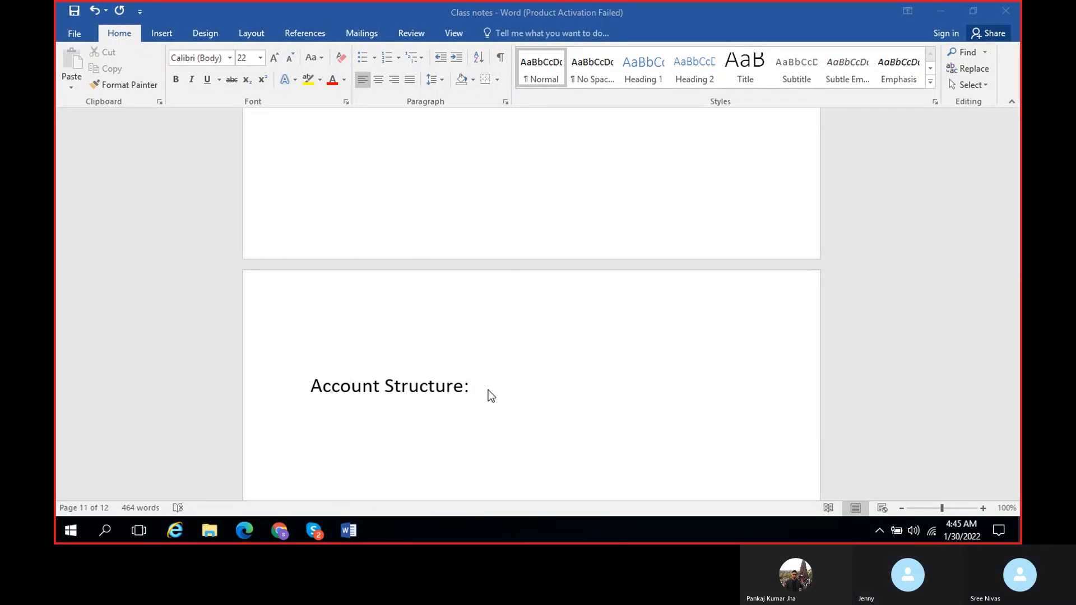
Complete the "Account Structure:" note with "Link main accounts with Financial dimensions." and add blank lines below it.
{"action": "left_click", "coordinate": [465, 383]}
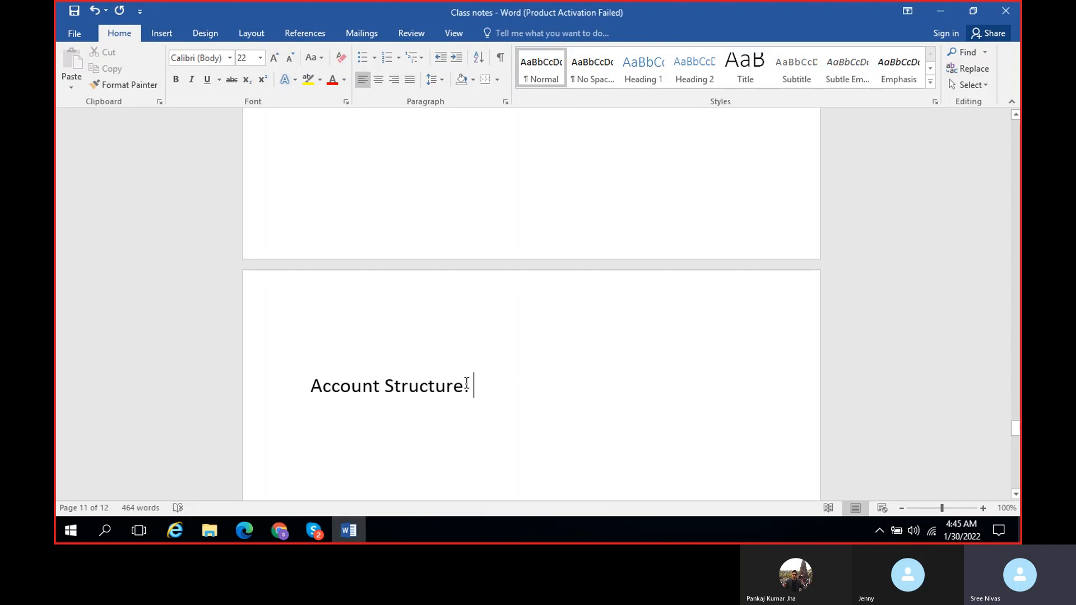
{"action": "type", "text": "Link"}
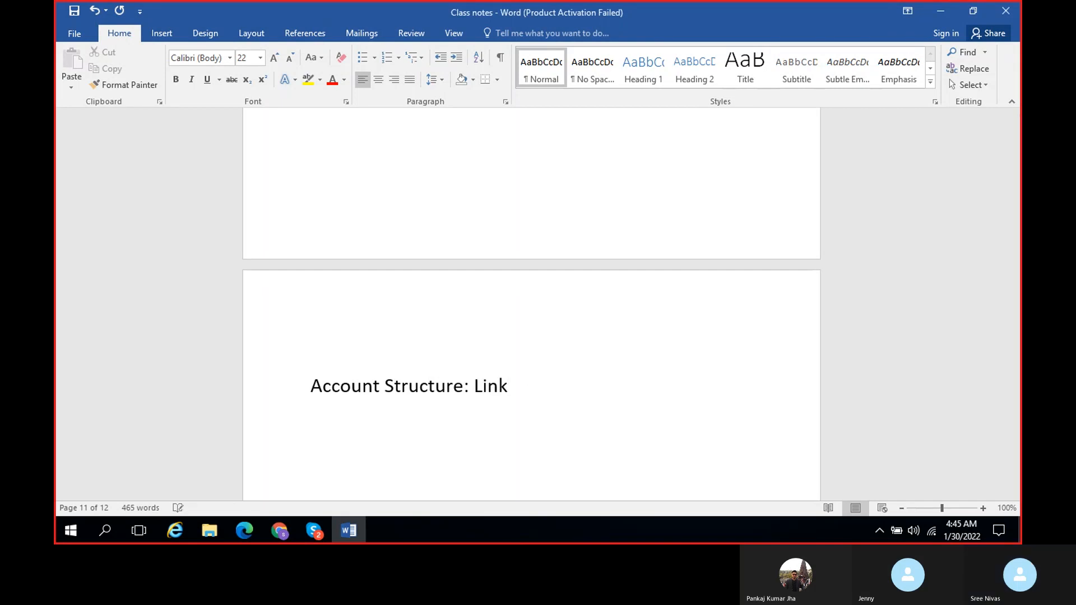
{"action": "type", "text": " main accounts(CO"}
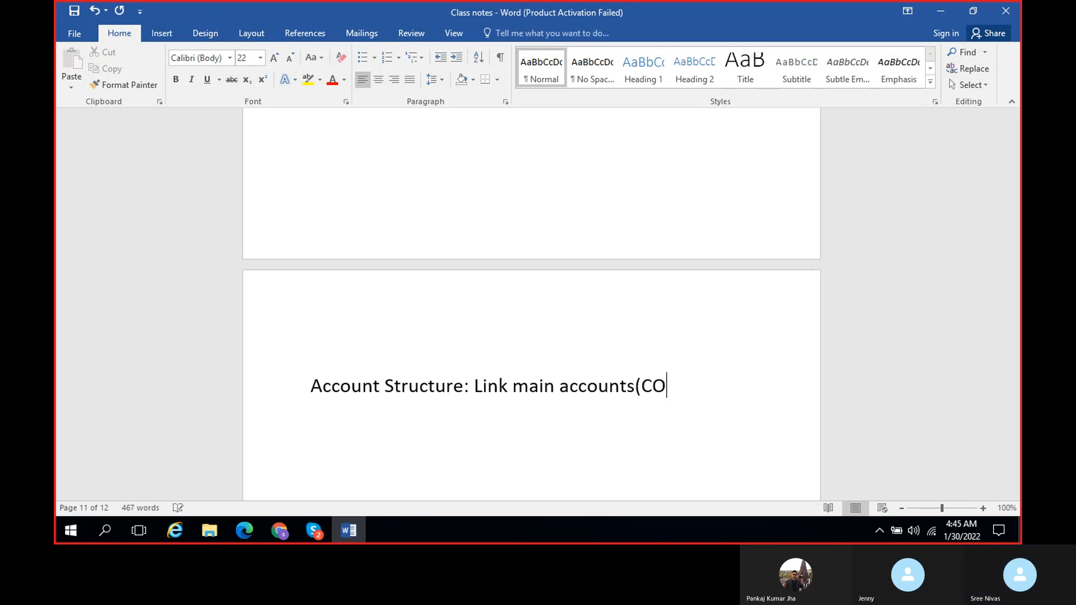
{"action": "type", "text": "A"}
{"action": "key", "text": "BackSpace"}
{"action": "key", "text": "BackSpace"}
{"action": "key", "text": "BackSpace"}
{"action": "key", "text": "BackSpace"}
{"action": "type", "text": "with Fiancn"}
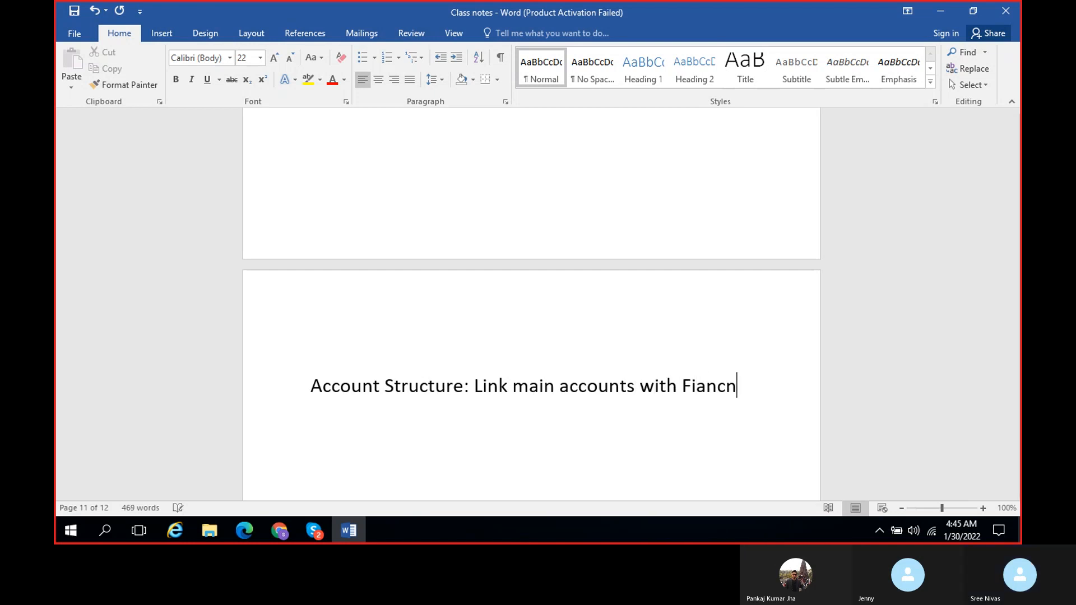
{"action": "key", "text": "BackSpace"}
{"action": "key", "text": "BackSpace"}
{"action": "key", "text": "BackSpace"}
{"action": "key", "text": "BackSpace"}
{"action": "type", "text": "naanc"}
{"action": "key", "text": "BackSpace"}
{"action": "key", "text": "BackSpace"}
{"action": "key", "text": "BackSpace"}
{"action": "type", "text": "ncial dimensions."}
{"action": "key", "text": "Return"}
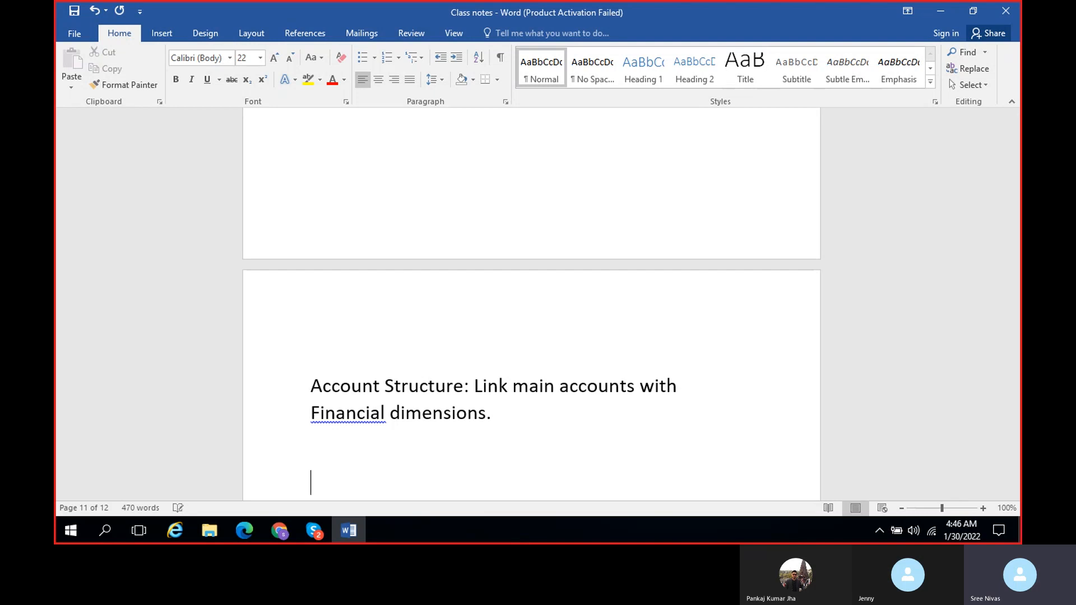
{"action": "key", "text": "Return"}
{"action": "key", "text": "Return"}
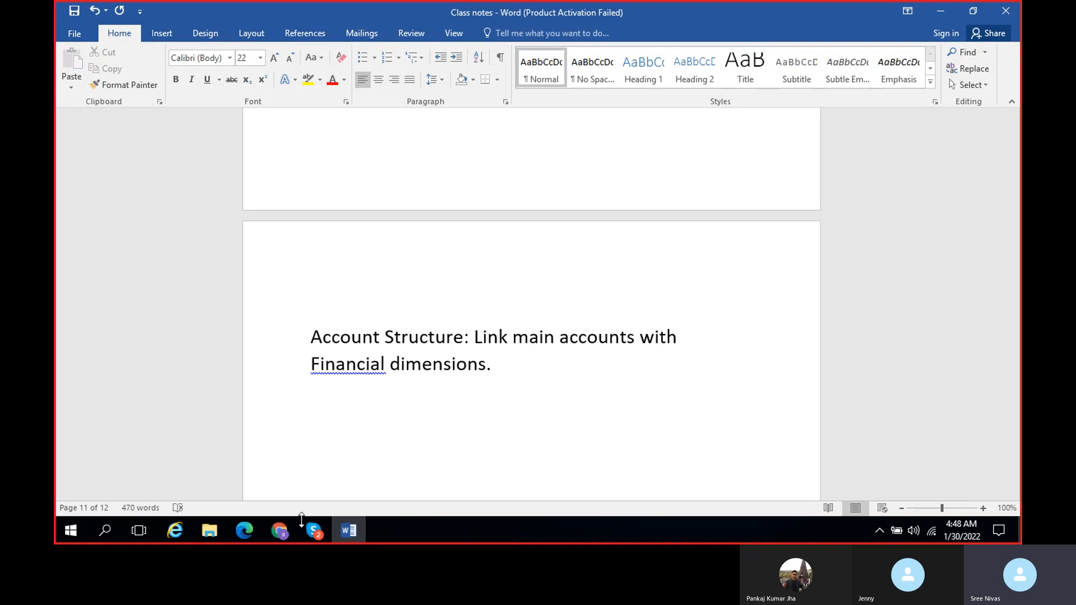
Switch to Chrome and bring up the Dynamics 365 window with the BRT B/S account structure.
{"action": "mouse_move", "coordinate": [287, 531]}
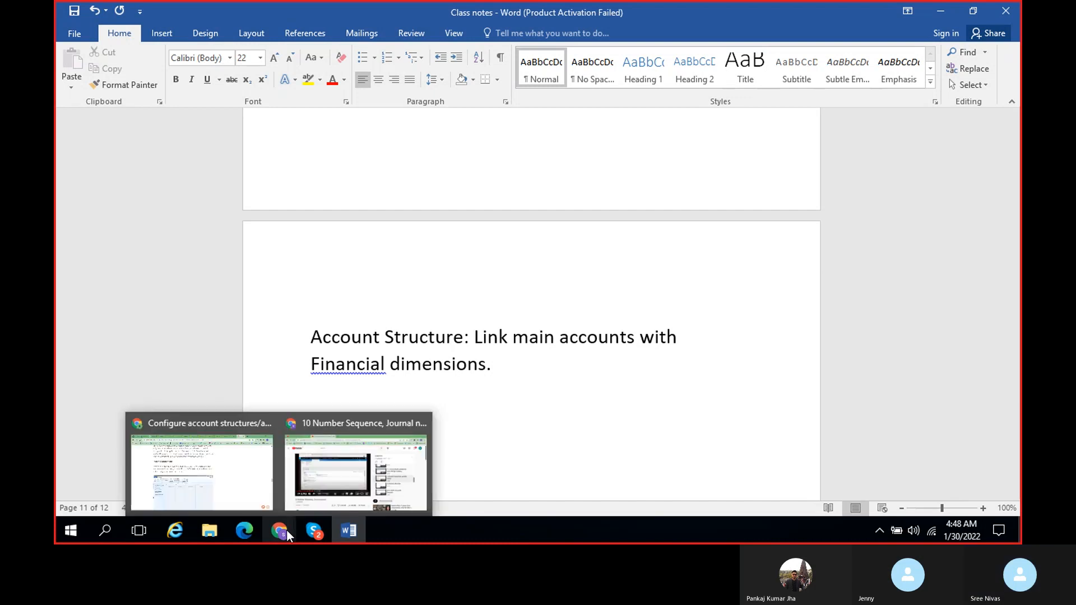
{"action": "left_click", "coordinate": [217, 481]}
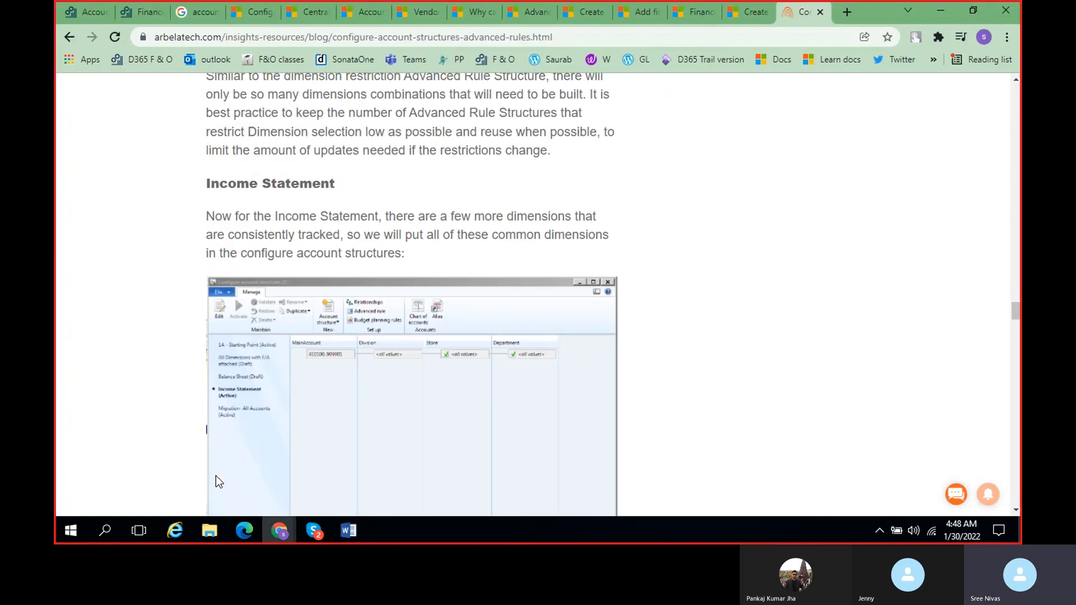
{"action": "key", "text": "alt+Tab"}
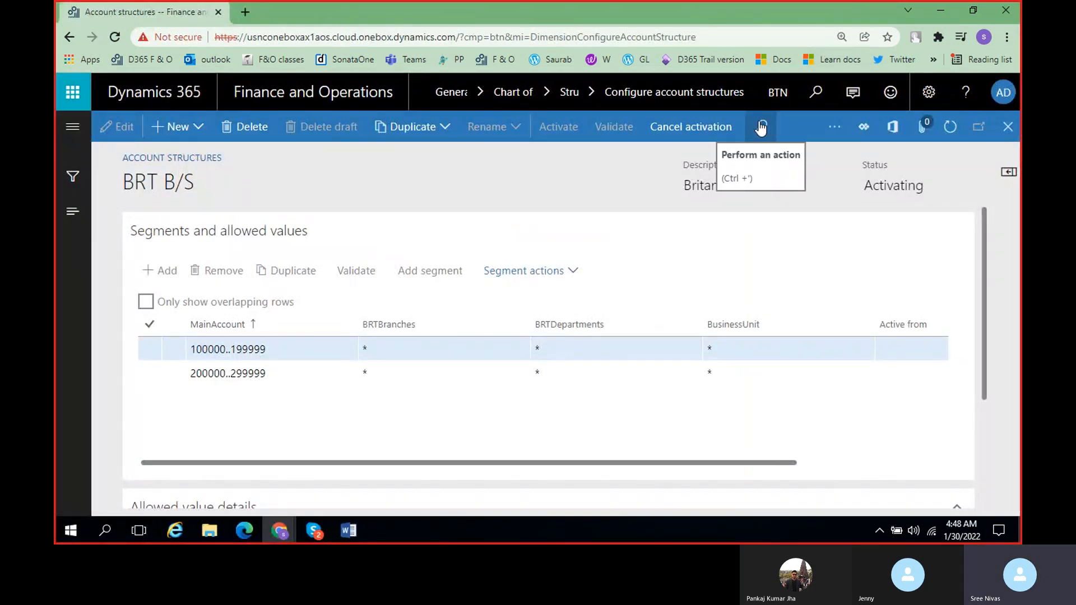
Check the Skype call window and return to the BRT B/S account structure in Dynamics 365.
{"action": "mouse_move", "coordinate": [312, 536]}
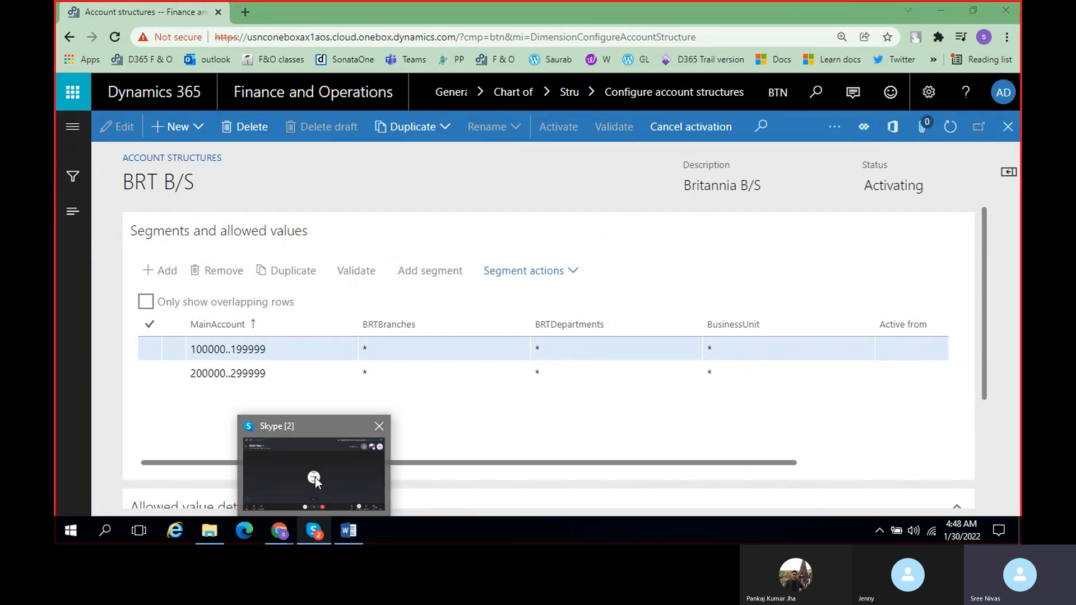
{"action": "left_click", "coordinate": [316, 480]}
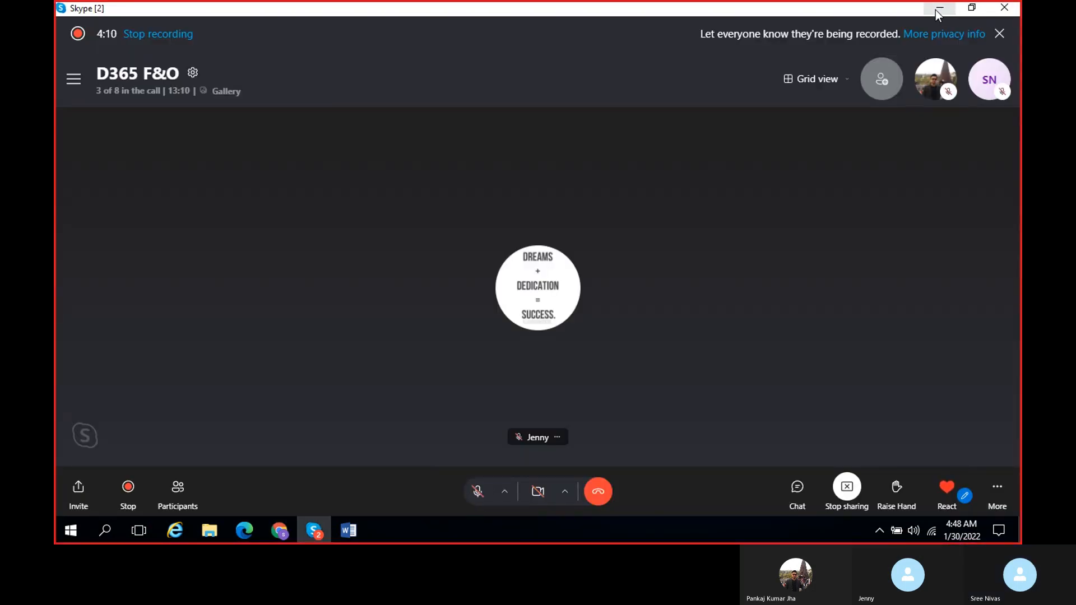
{"action": "left_click", "coordinate": [941, 9]}
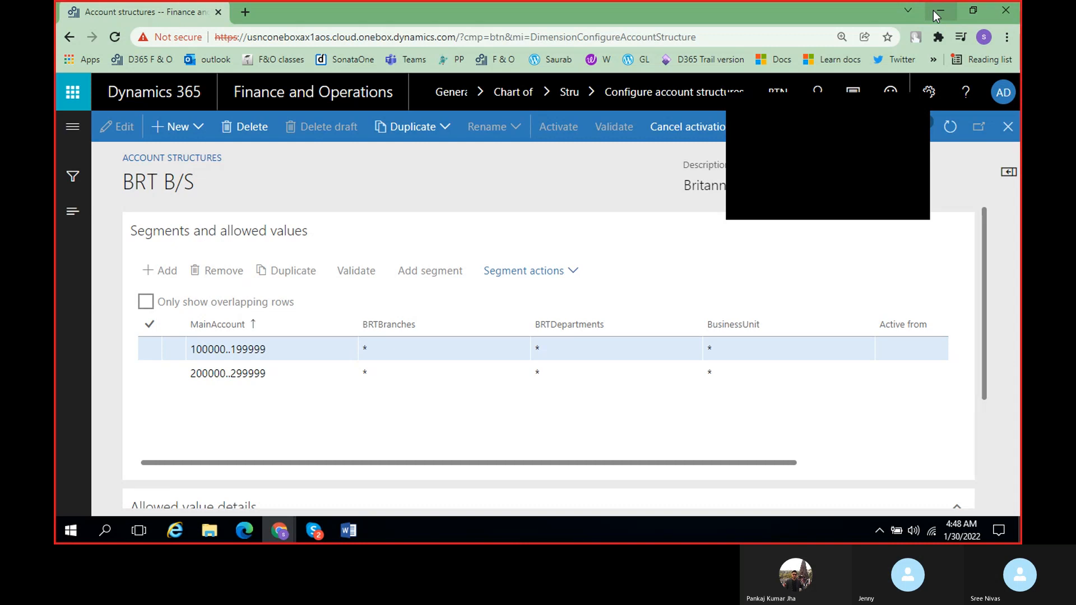
{"action": "left_click", "coordinate": [710, 346]}
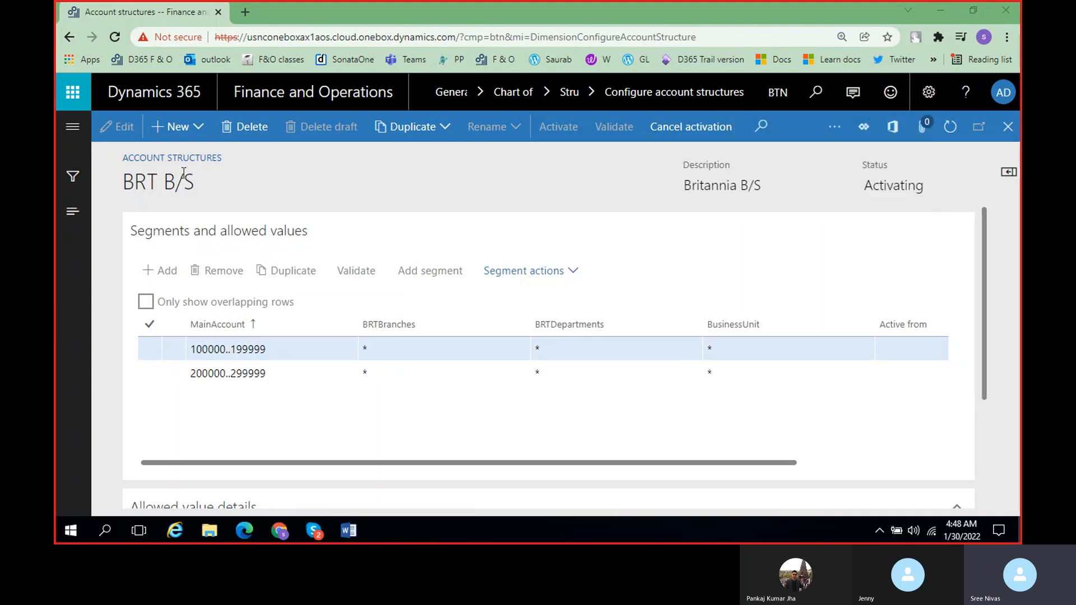
Duplicate the account structures browser tab and switch the company in the new tab to USMF.
{"action": "left_click", "coordinate": [74, 134]}
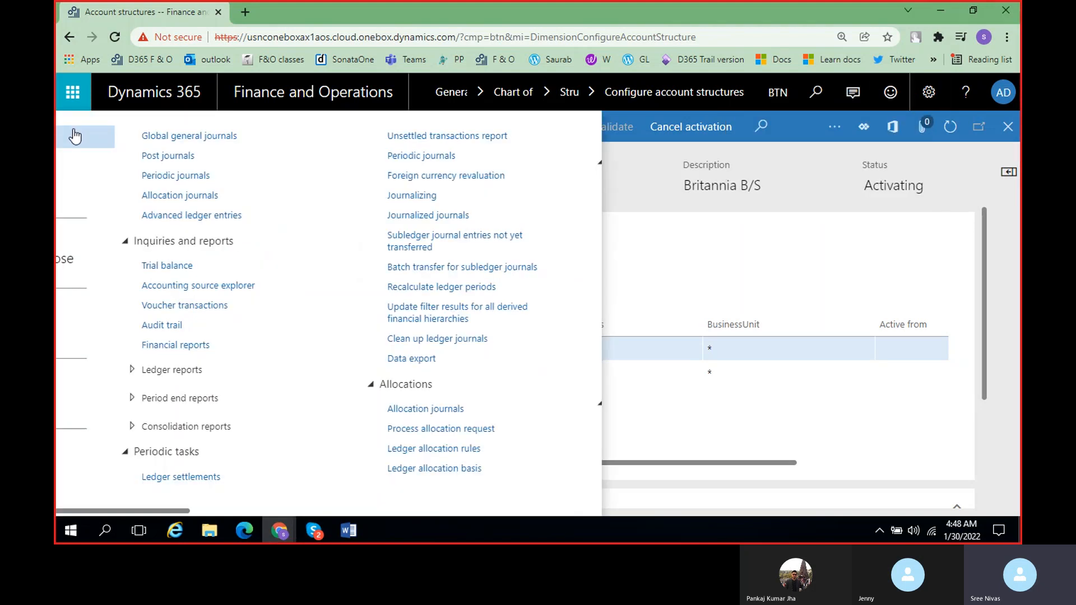
{"action": "left_click_drag", "start_coordinate": [590, 512], "coordinate": [258, 526]}
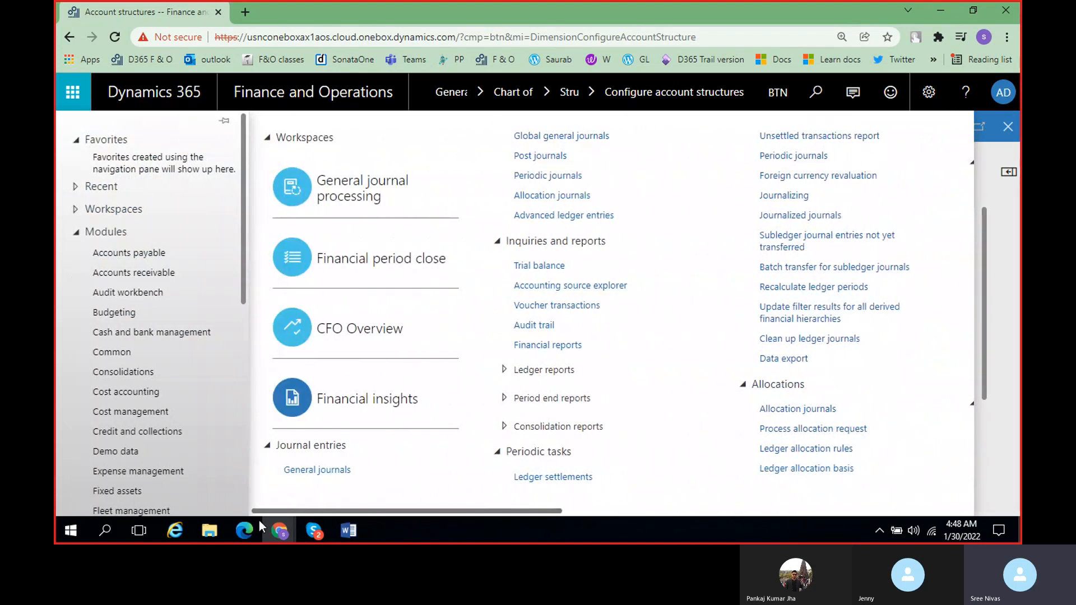
{"action": "right_click", "coordinate": [156, 14]}
{"action": "left_click", "coordinate": [239, 107]}
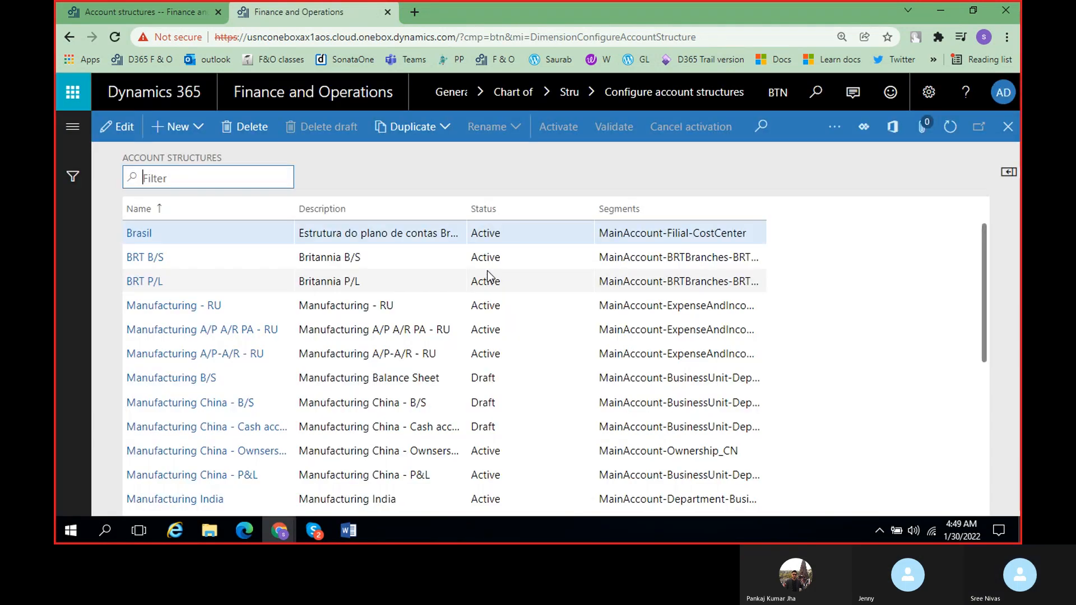
{"action": "left_click", "coordinate": [777, 93]}
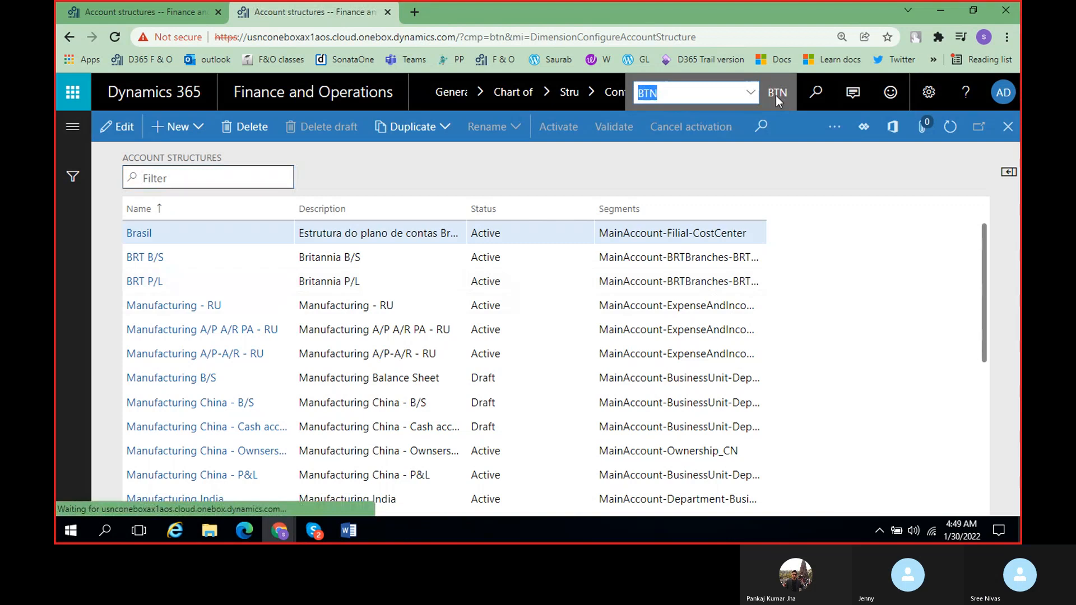
{"action": "type", "text": "USMF"}
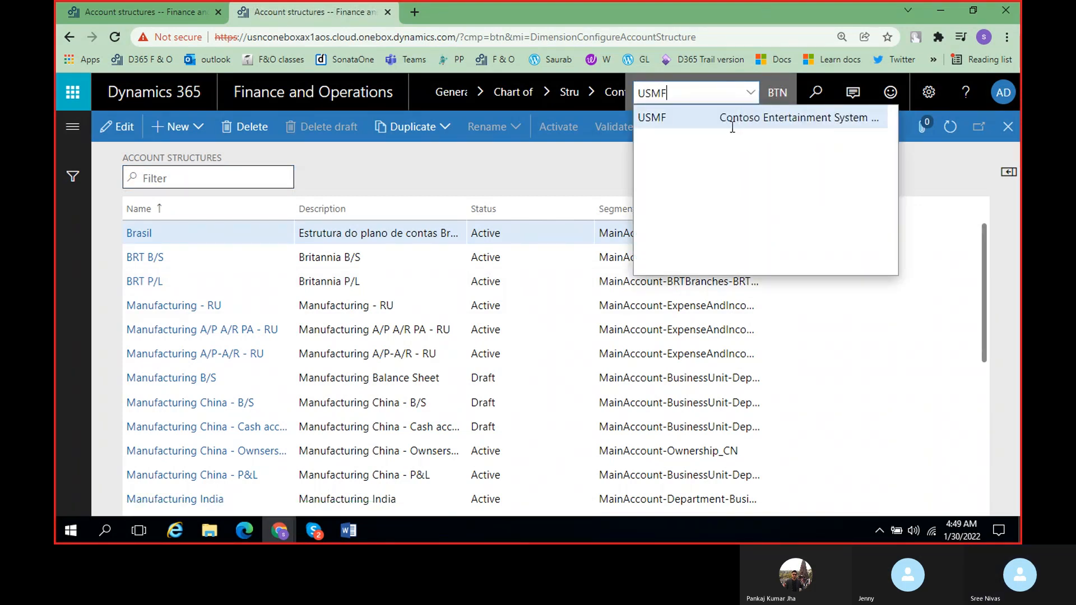
{"action": "left_click", "coordinate": [733, 127]}
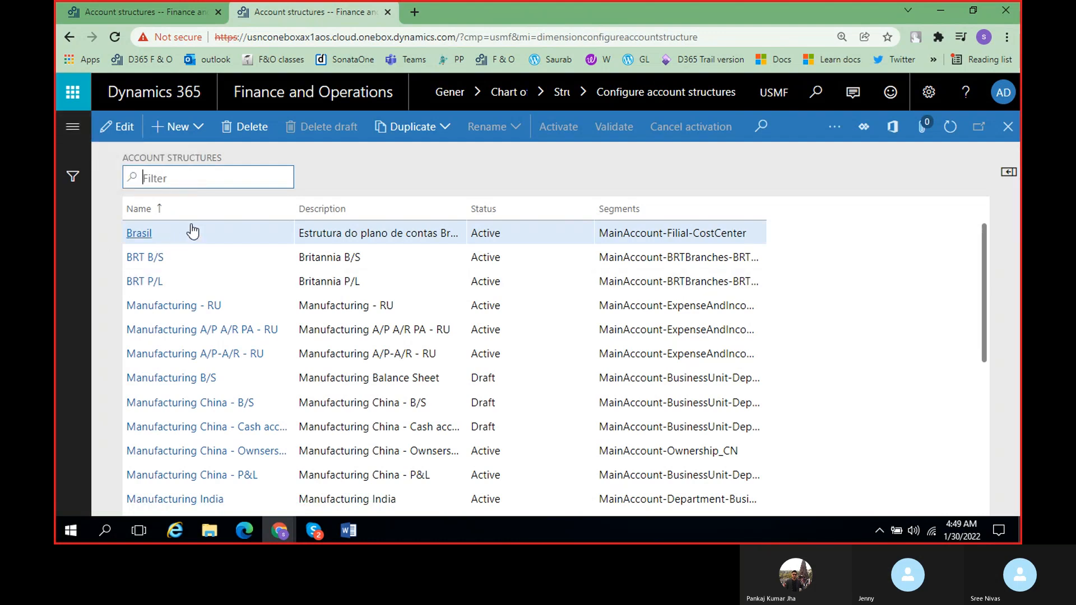
Open the Manufacturing B/S account structure and review its segments and allowed values.
{"action": "left_click", "coordinate": [201, 381]}
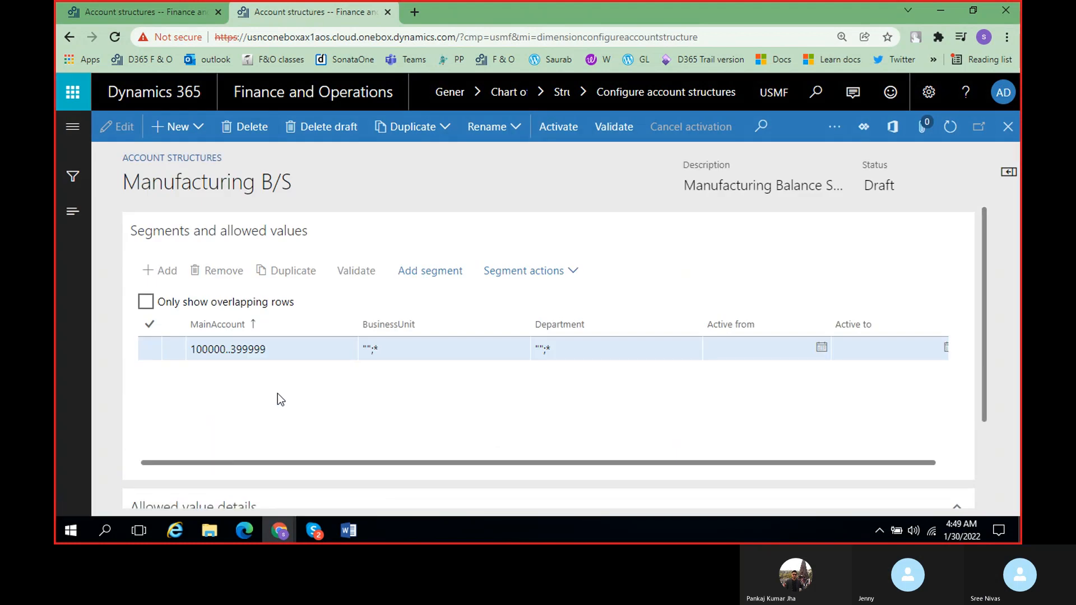
{"action": "scroll", "coordinate": [277, 393], "scroll_direction": "down", "scroll_amount": 1}
{"action": "scroll", "coordinate": [278, 399], "scroll_direction": "up", "scroll_amount": 1}
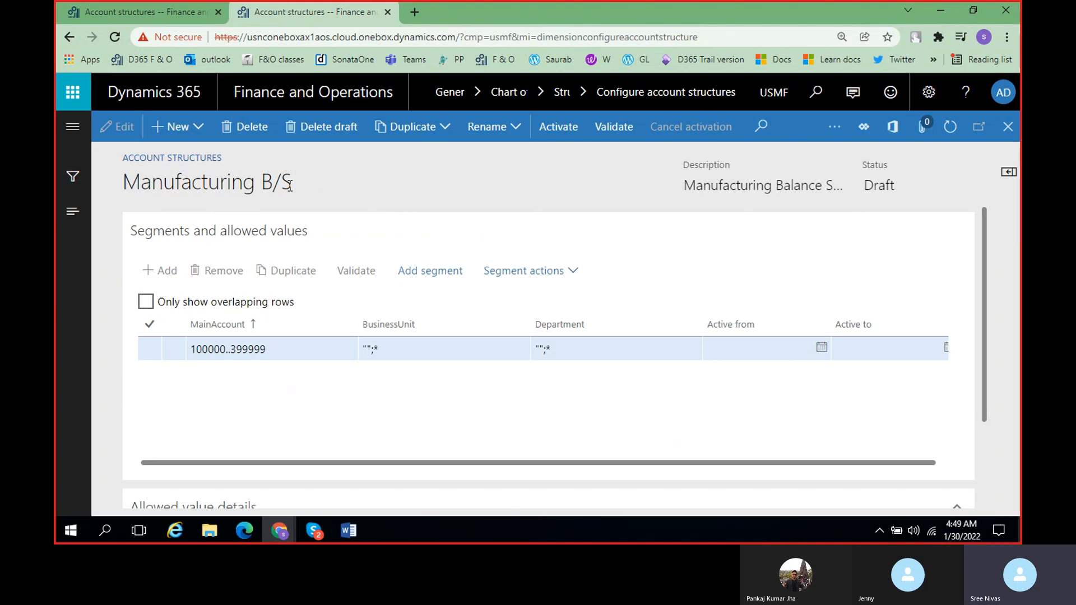
Go to Configure account structures under the General ledger module's chart of accounts structures.
{"action": "left_click", "coordinate": [72, 130]}
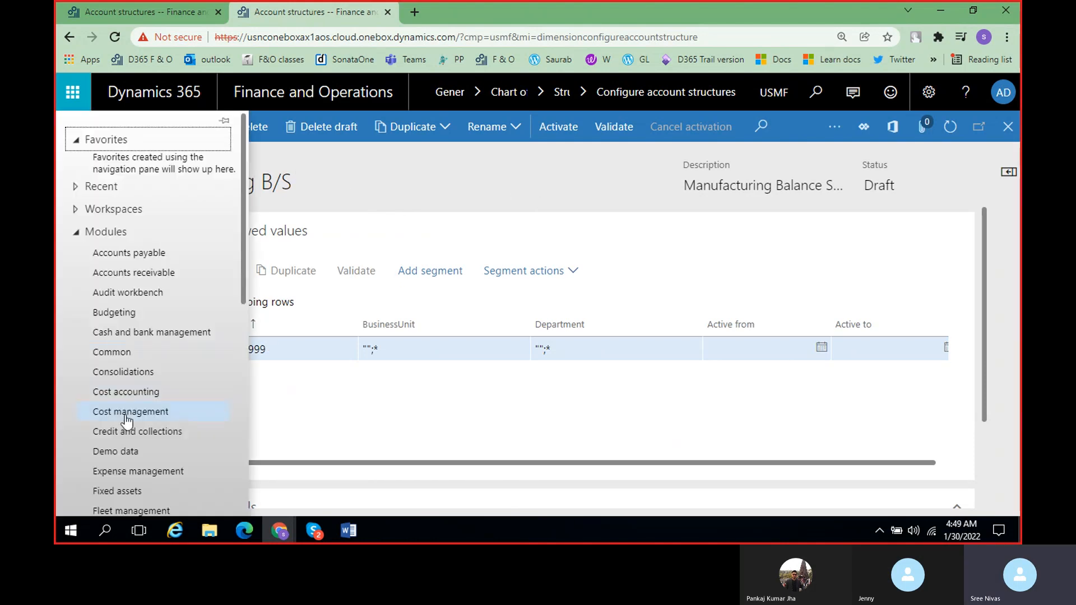
{"action": "scroll", "coordinate": [135, 359], "scroll_direction": "down", "scroll_amount": 3}
{"action": "scroll", "coordinate": [131, 306], "scroll_direction": "down", "scroll_amount": 3}
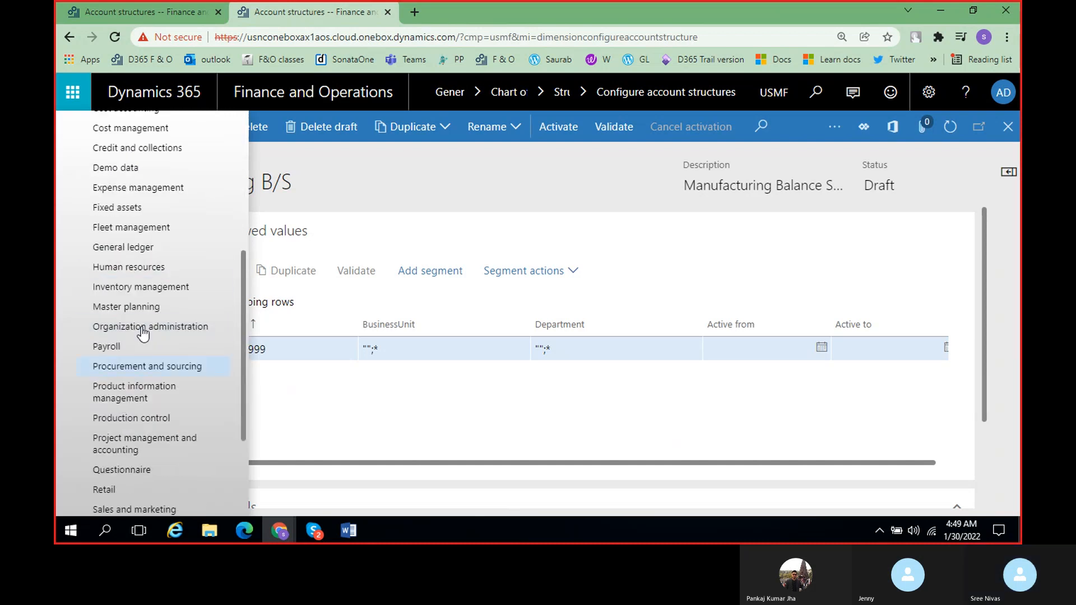
{"action": "left_click", "coordinate": [221, 250]}
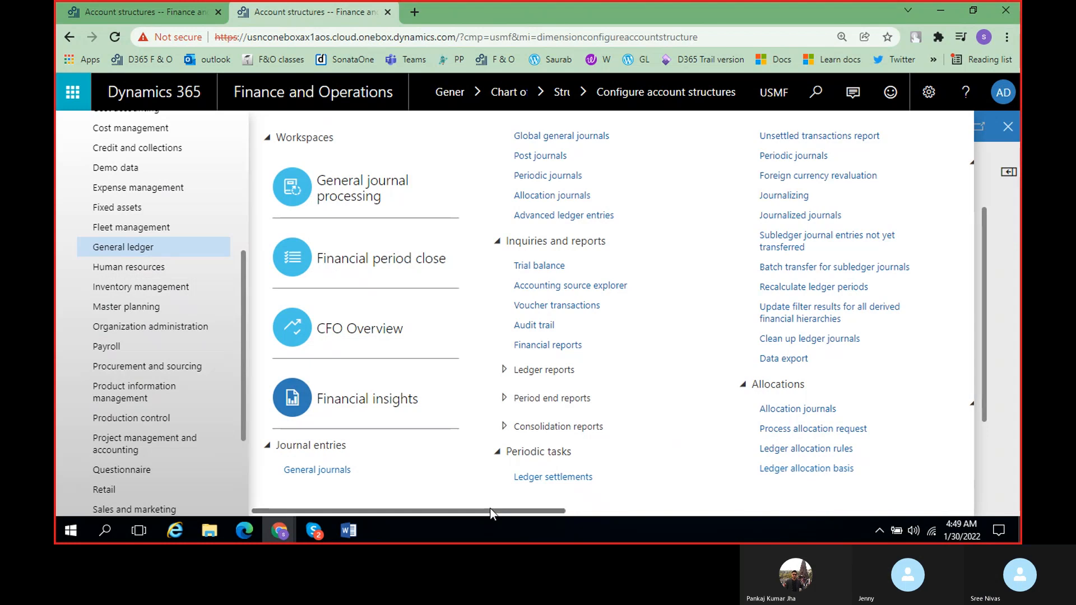
{"action": "left_click_drag", "start_coordinate": [491, 513], "coordinate": [699, 509]}
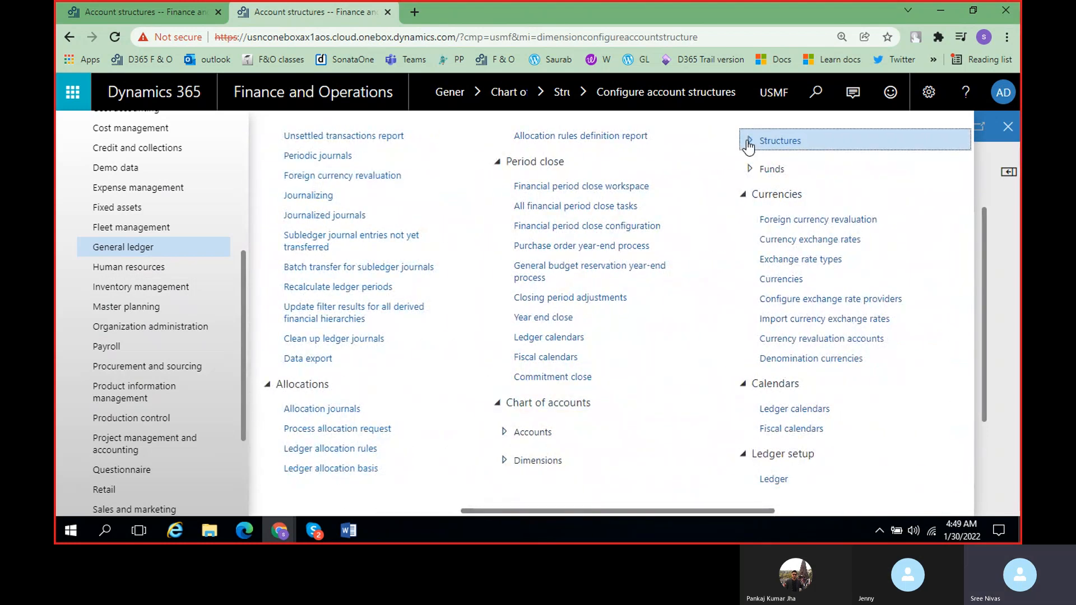
{"action": "left_click", "coordinate": [749, 143]}
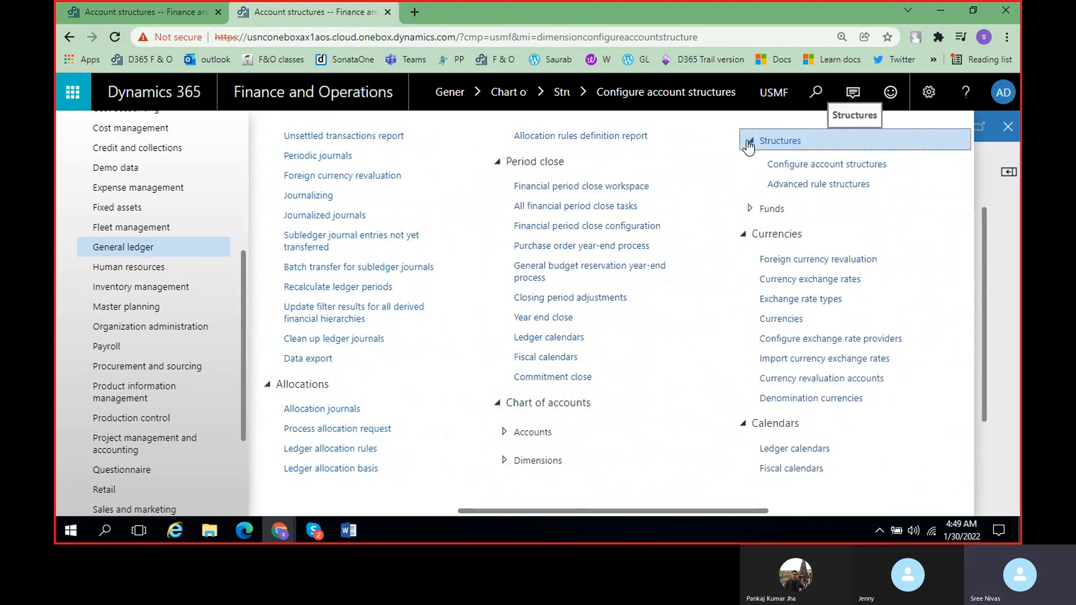
{"action": "left_click", "coordinate": [786, 173]}
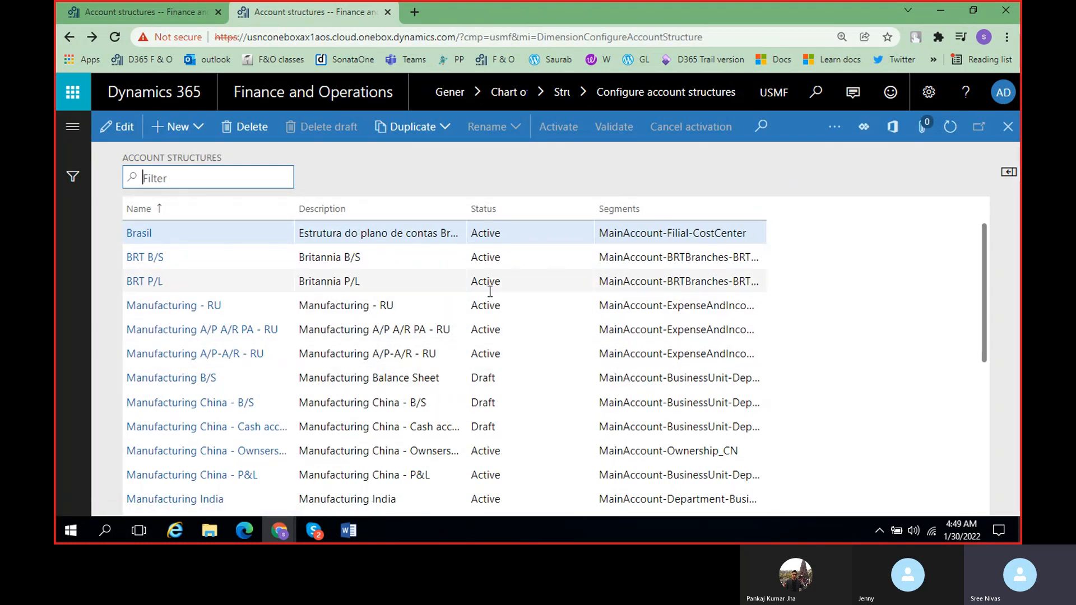
Look through the list of account structures and open Manufacturing China - B/S.
{"action": "scroll", "coordinate": [400, 359], "scroll_direction": "down", "scroll_amount": 10}
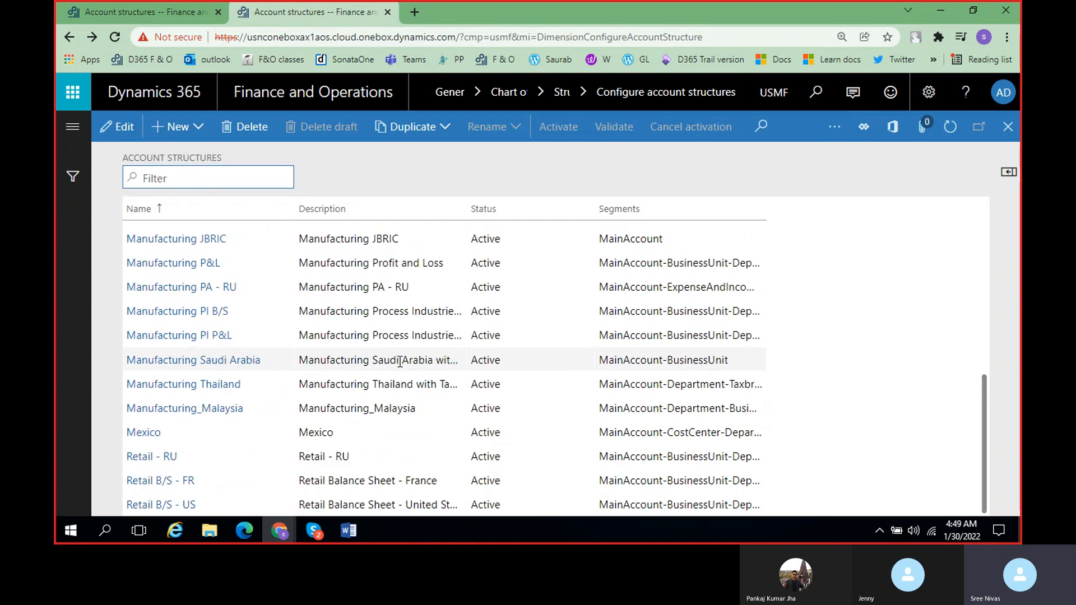
{"action": "scroll", "coordinate": [381, 353], "scroll_direction": "up", "scroll_amount": 10}
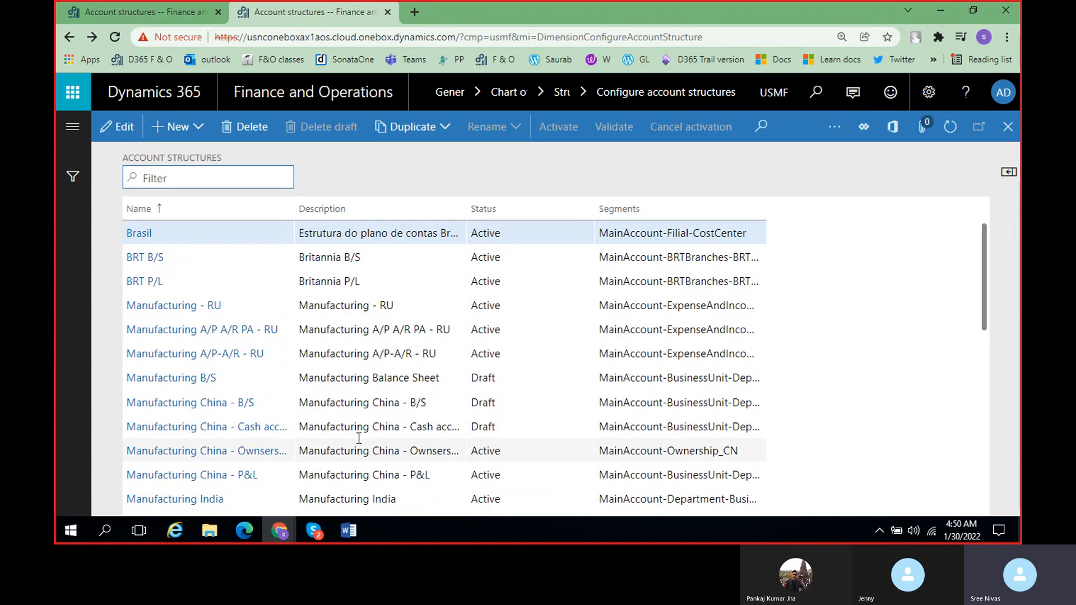
{"action": "scroll", "coordinate": [359, 434], "scroll_direction": "down", "scroll_amount": 5}
{"action": "scroll", "coordinate": [359, 437], "scroll_direction": "up", "scroll_amount": 2}
{"action": "scroll", "coordinate": [241, 415], "scroll_direction": "up", "scroll_amount": 4}
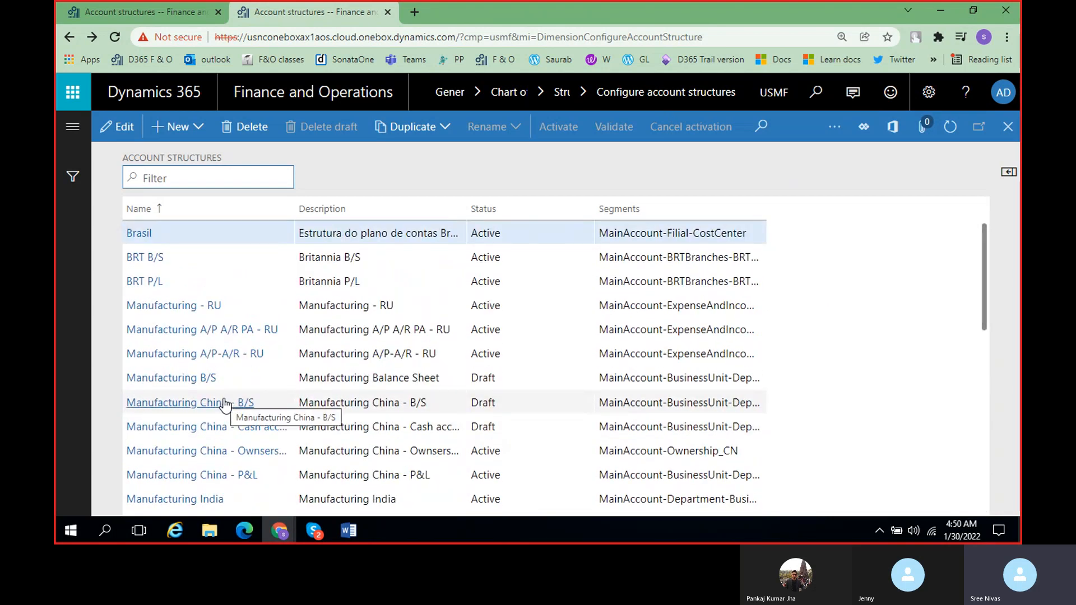
{"action": "left_click", "coordinate": [243, 405]}
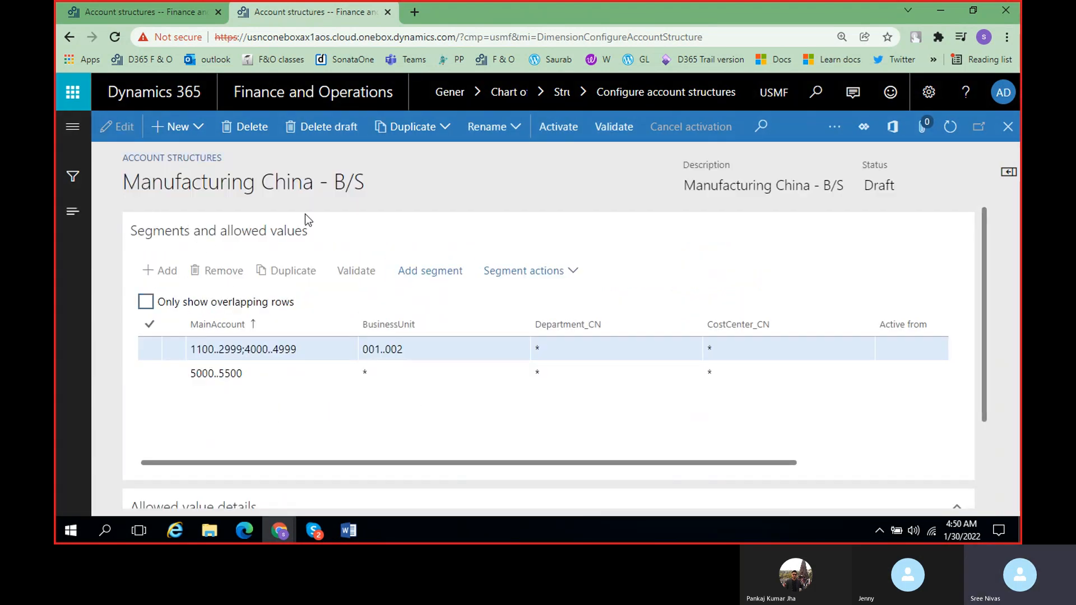
Compare the main account ranges and allowed dimension values in the two rows of Manufacturing China - B/S.
{"action": "left_click", "coordinate": [180, 375]}
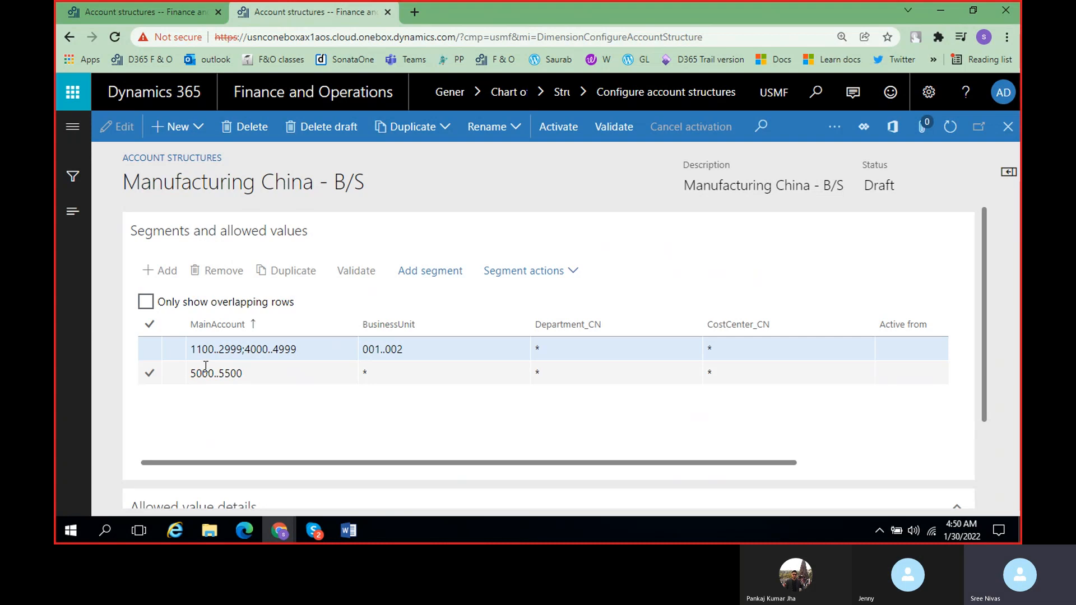
{"action": "left_click", "coordinate": [288, 353]}
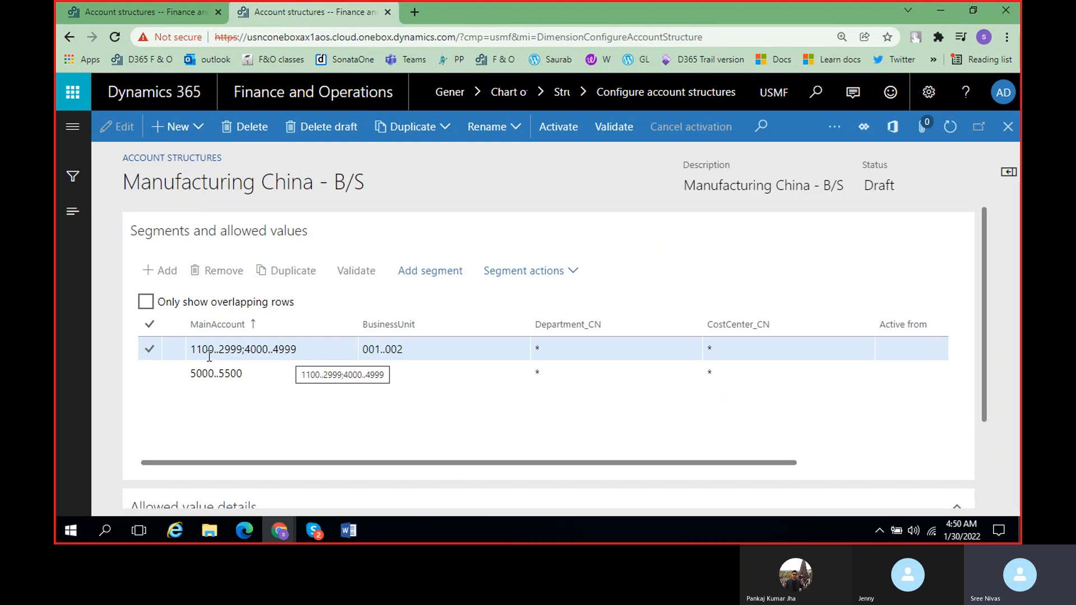
{"action": "left_click", "coordinate": [259, 375]}
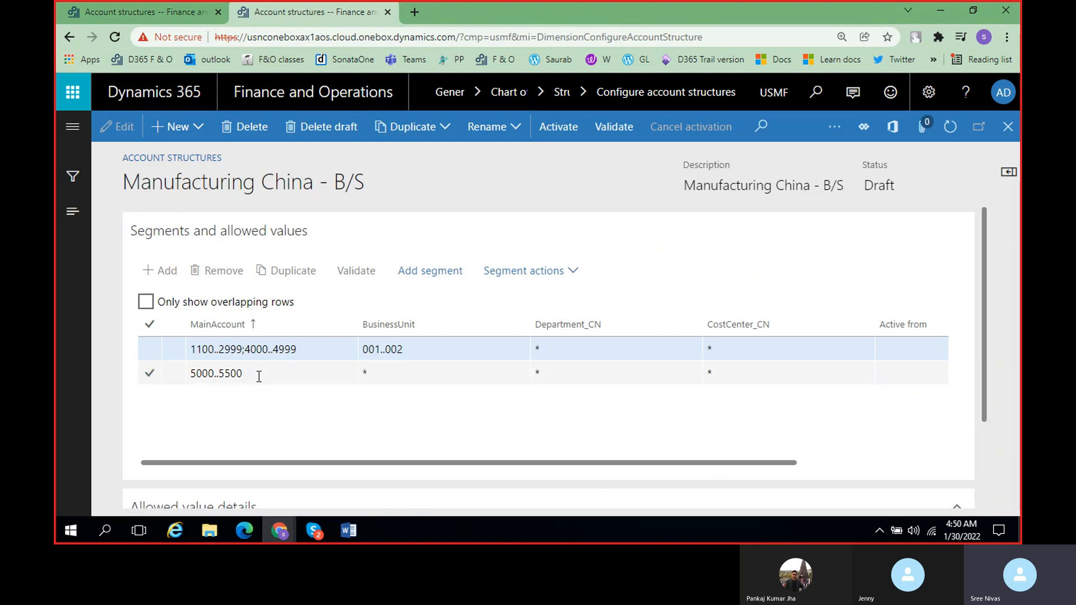
{"action": "left_click", "coordinate": [198, 350]}
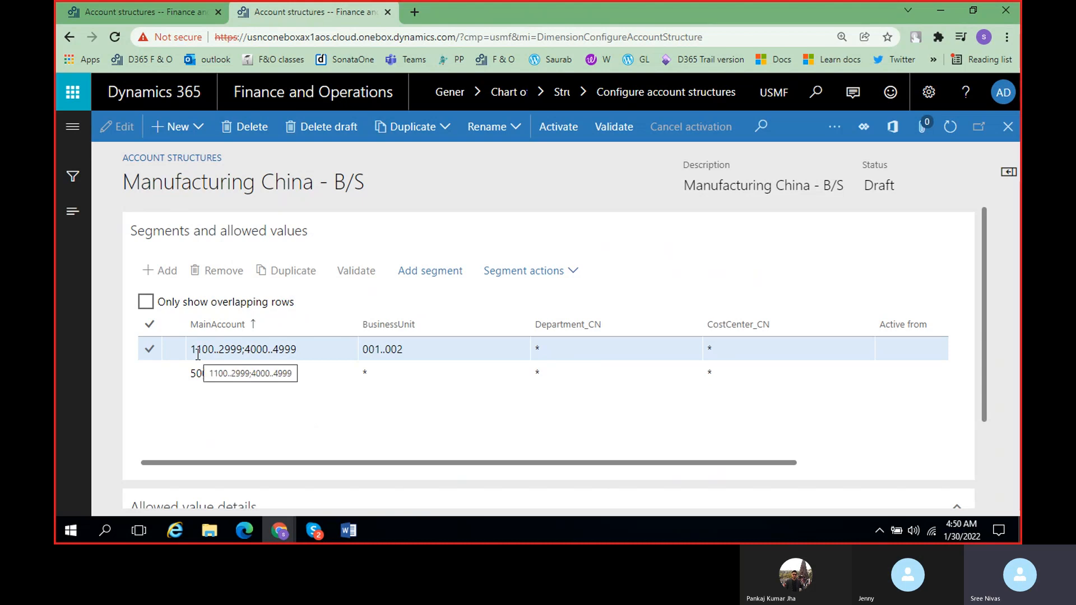
Re-examine the 1100..2999;4000..4999 and 5000..5500 main account rows alongside their business unit restrictions.
{"action": "left_click", "coordinate": [261, 373]}
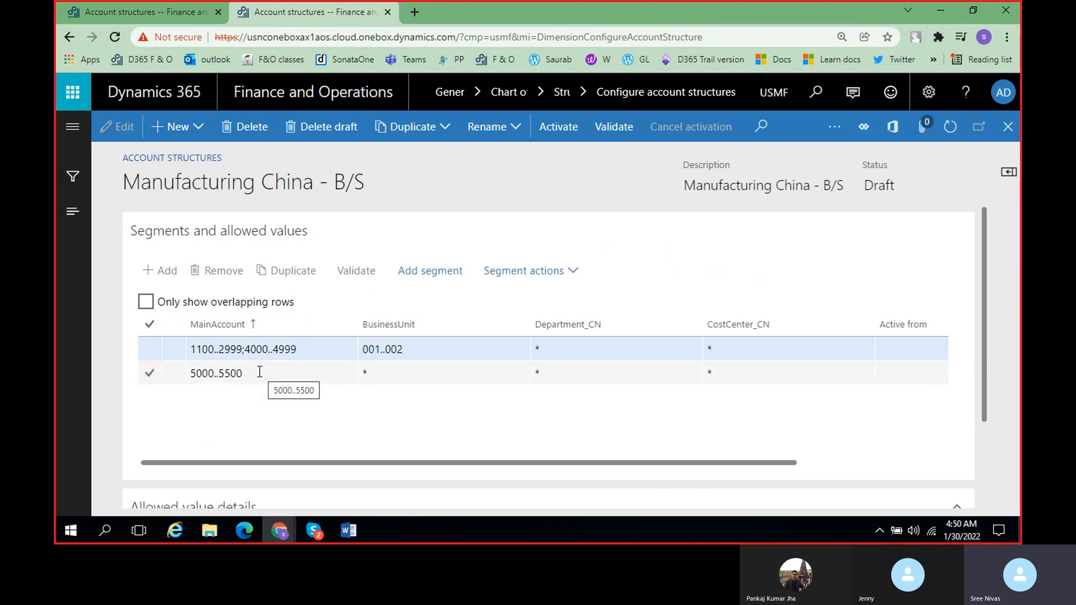
{"action": "left_click", "coordinate": [339, 352]}
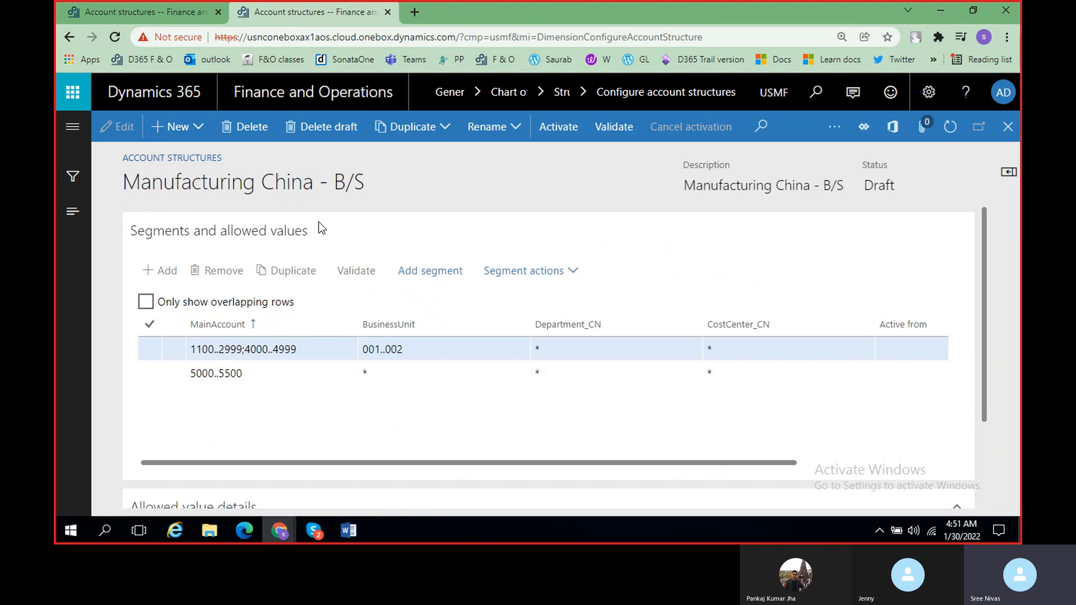
{"action": "left_click", "coordinate": [270, 354]}
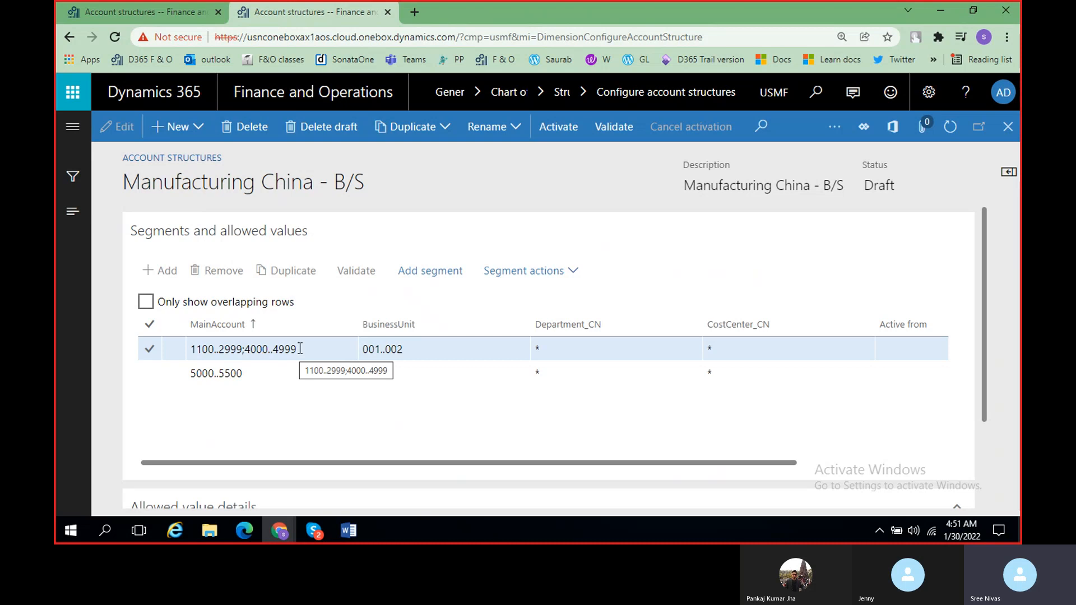
{"action": "left_click", "coordinate": [251, 362]}
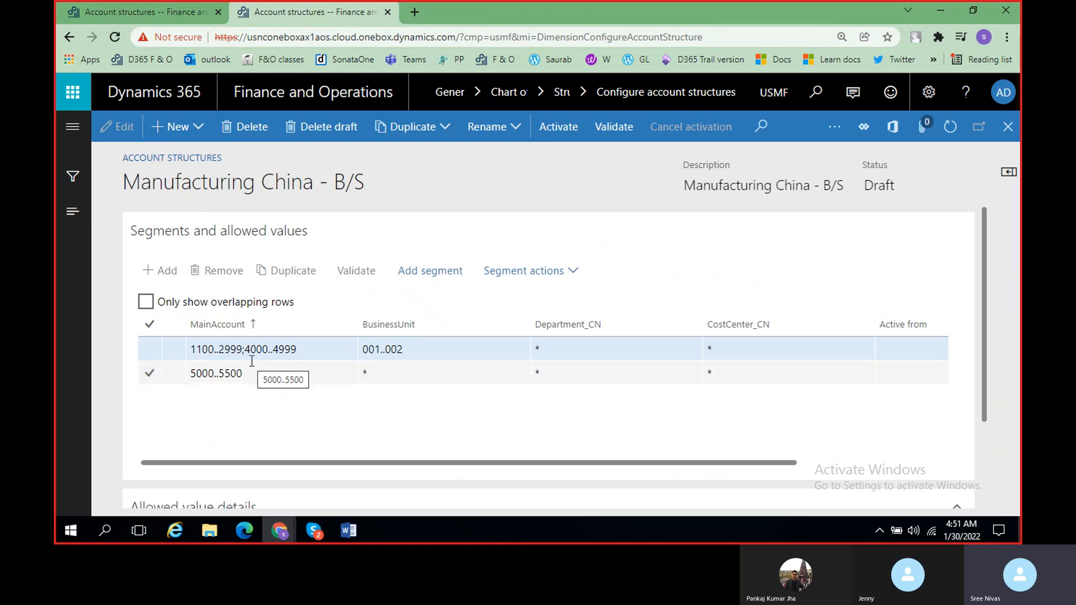
{"action": "left_click", "coordinate": [283, 354]}
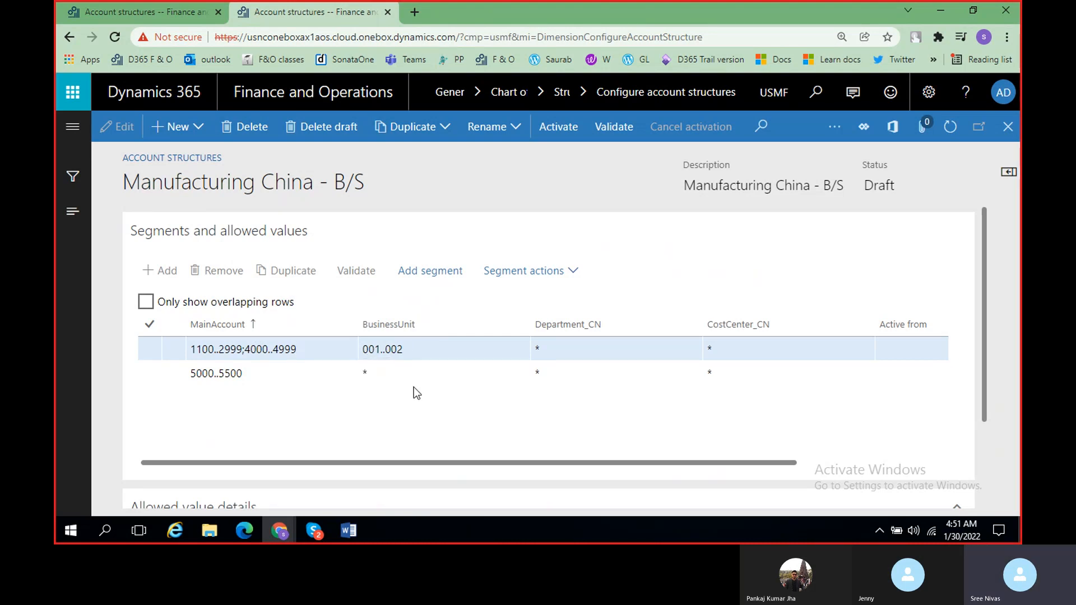
Switch to the Class notes document in Word and add the lines Rent and Departments below the account structure definition.
{"action": "mouse_move", "coordinate": [349, 530]}
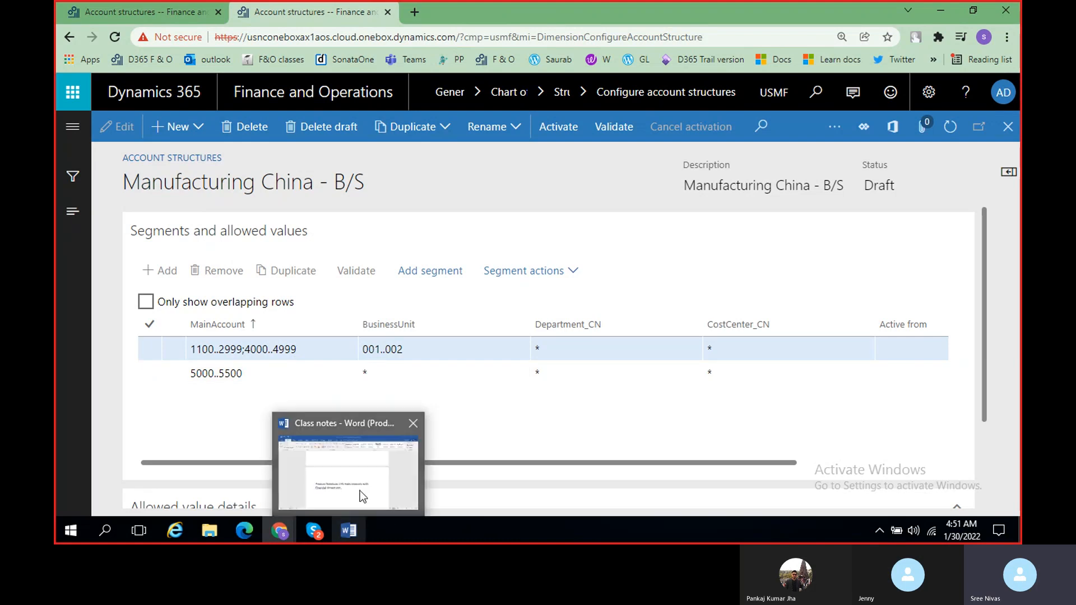
{"action": "left_click", "coordinate": [378, 435]}
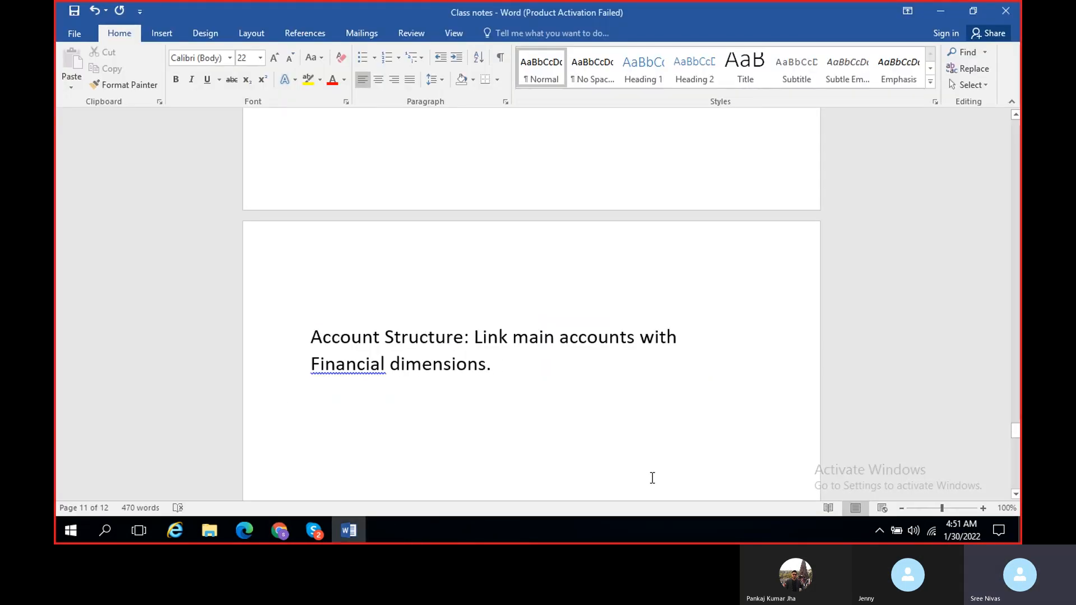
{"action": "key", "text": "Return"}
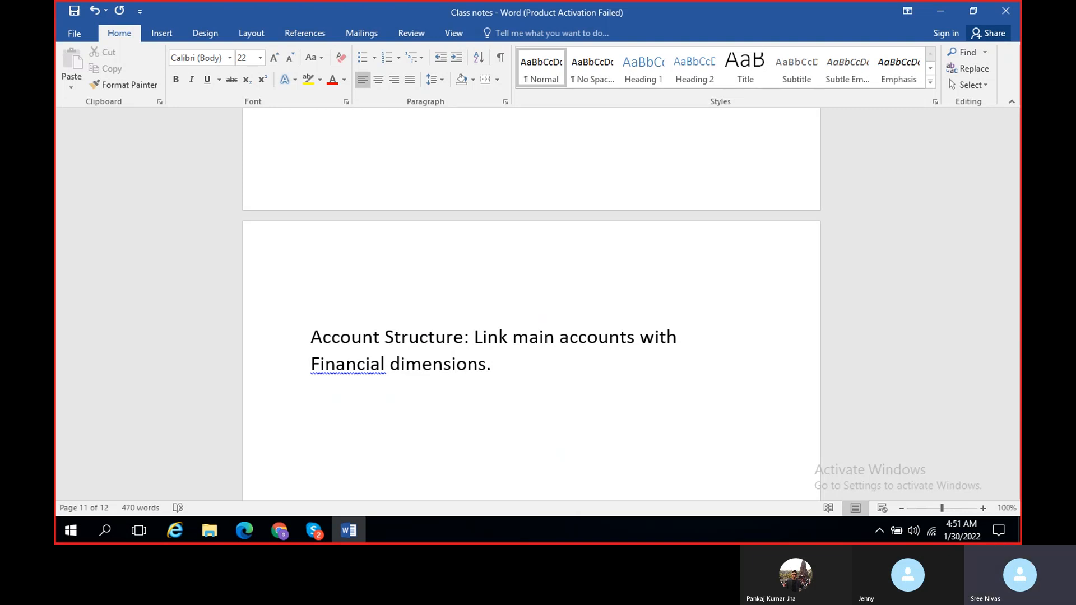
{"action": "type", "text": "Rent"}
{"action": "key", "text": "Return"}
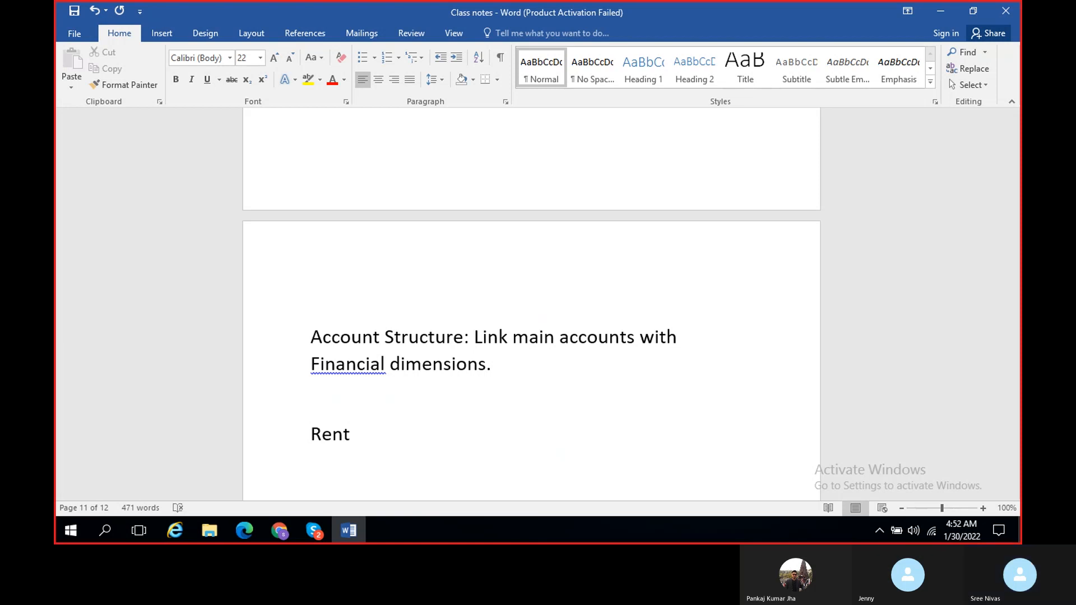
{"action": "type", "text": "Departments"}
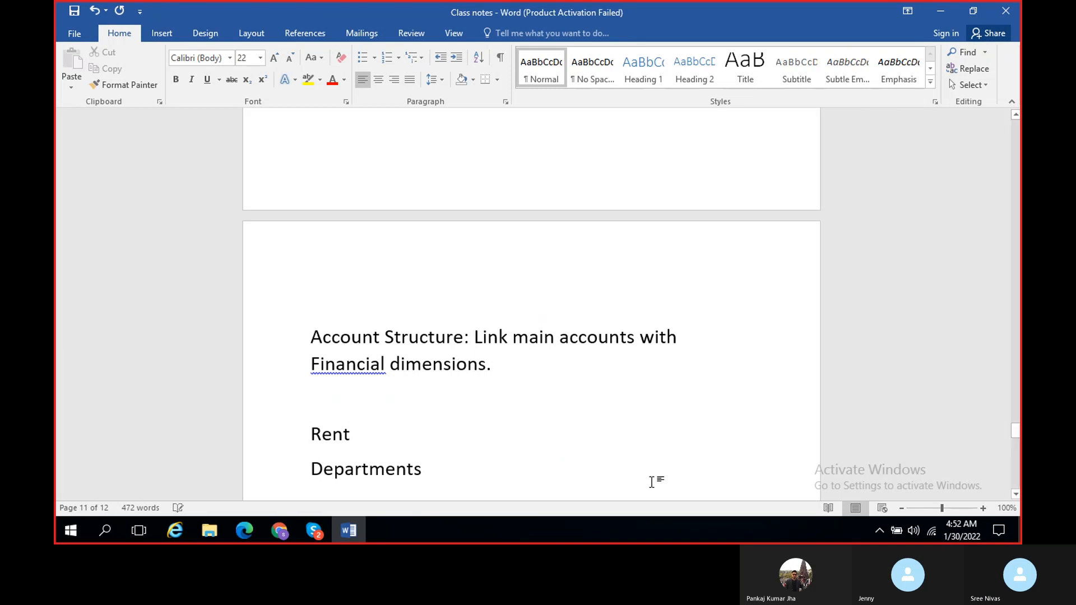
{"action": "key", "text": "Return"}
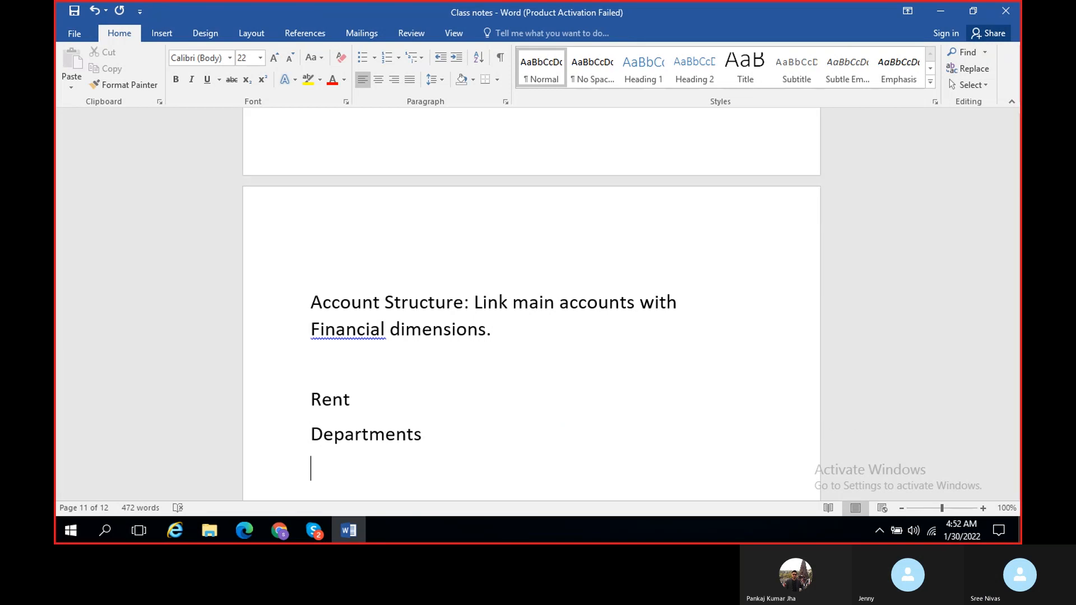
List the numbers 1 to 10 on separate lines beneath Departments.
{"action": "type", "text": "1"}
{"action": "key", "text": "Return"}
{"action": "type", "text": "2"}
{"action": "key", "text": "Return"}
{"action": "type", "text": "3"}
{"action": "key", "text": "Return"}
{"action": "type", "text": "4"}
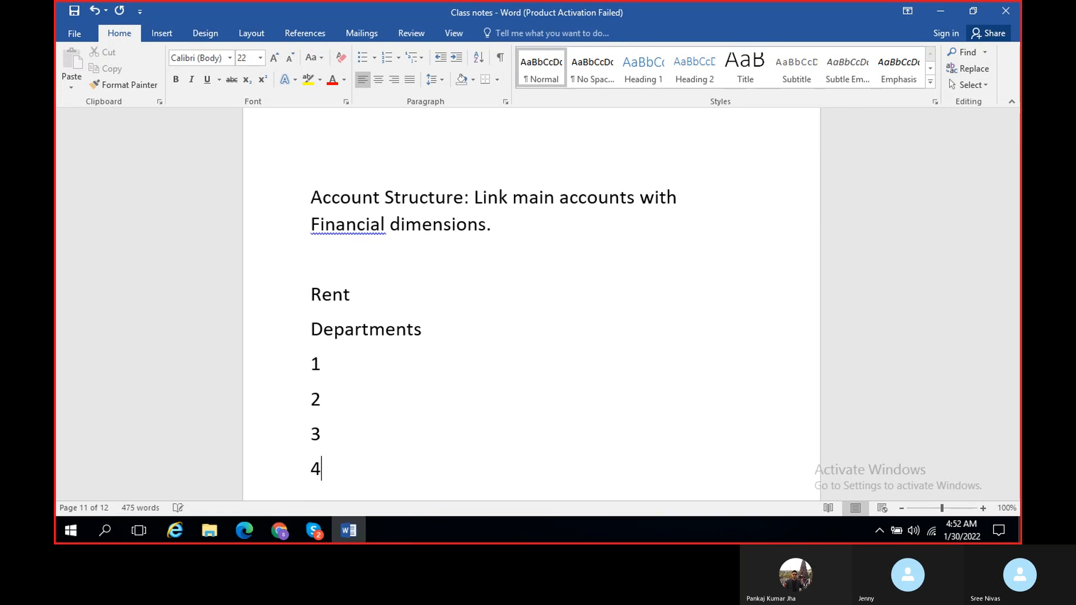
{"action": "key", "text": "Return"}
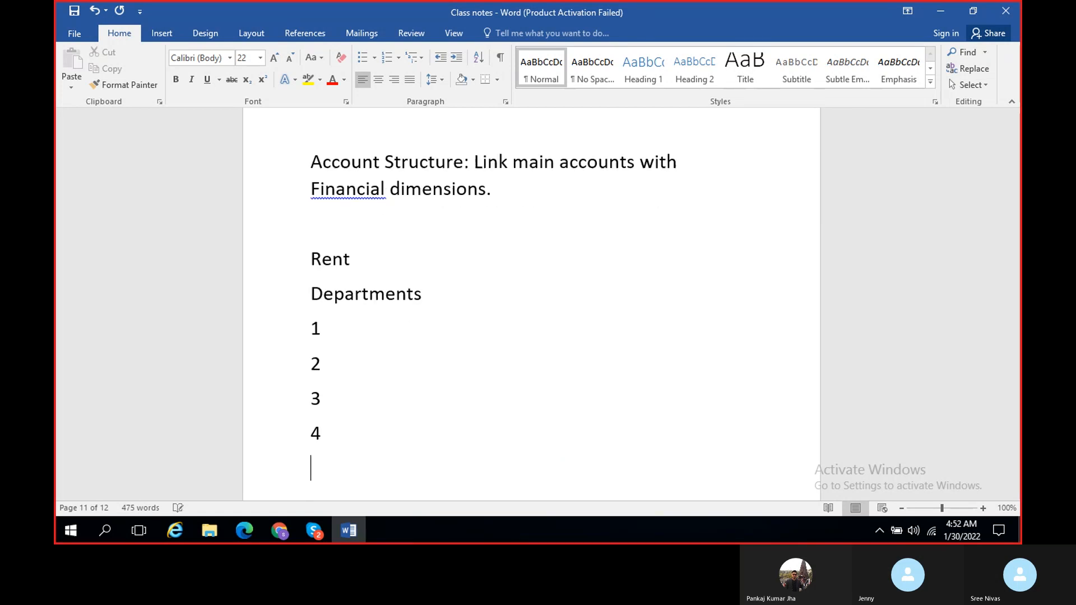
{"action": "type", "text": "5"}
{"action": "key", "text": "Return"}
{"action": "type", "text": "6"}
{"action": "key", "text": "Return"}
{"action": "type", "text": "7"}
{"action": "key", "text": "Return"}
{"action": "type", "text": "8 9"}
{"action": "key", "text": "Return"}
{"action": "type", "text": "10"}
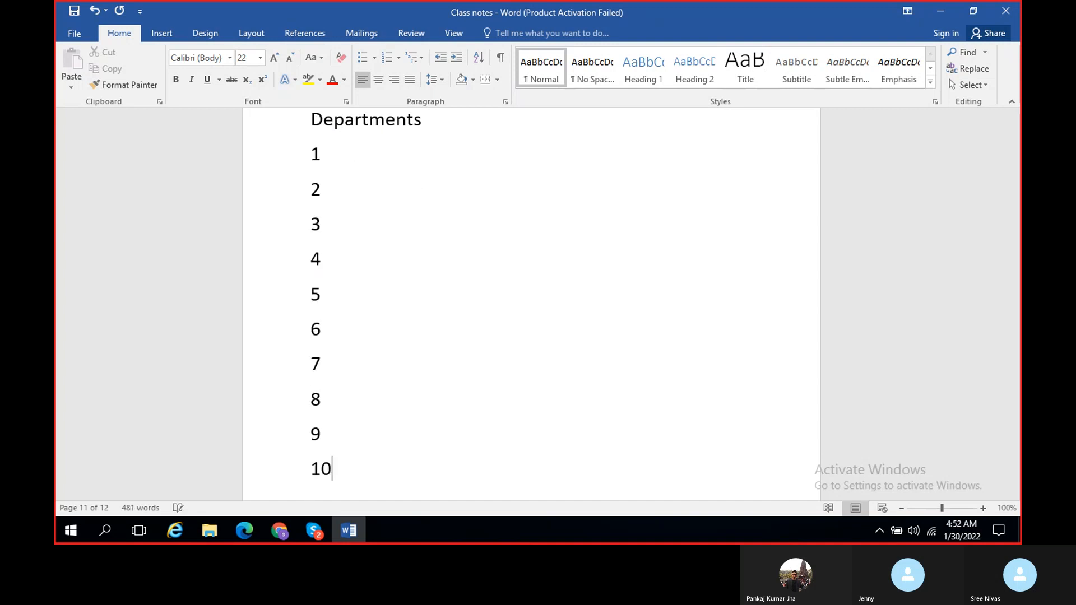
Go through the numbered lines 1 to 10 under Departments in the Rent example.
{"action": "key", "text": "Up"}
{"action": "key", "text": "Up"}
{"action": "key", "text": "Up"}
{"action": "key", "text": "Up"}
{"action": "key", "text": "Up"}
{"action": "key", "text": "Up"}
{"action": "key", "text": "Up"}
{"action": "key", "text": "Up"}
{"action": "key", "text": "Up"}
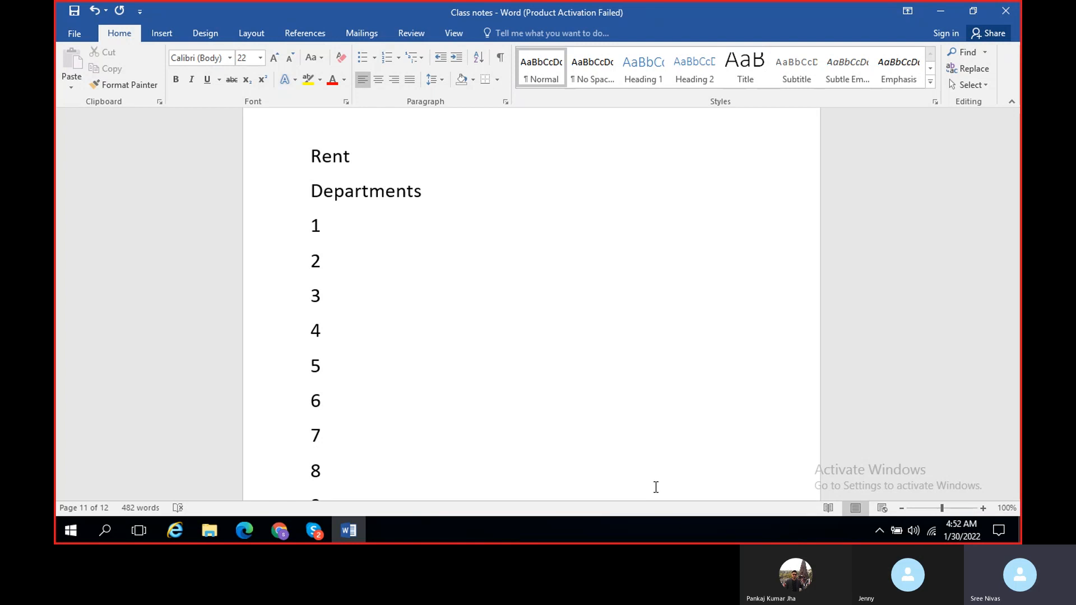
{"action": "key", "text": "Down"}
{"action": "key", "text": "Down"}
{"action": "key", "text": "Down"}
{"action": "key", "text": "Down"}
{"action": "key", "text": "Down"}
{"action": "key", "text": "Down"}
{"action": "key", "text": "Down"}
{"action": "key", "text": "Down"}
{"action": "key", "text": "Down"}
{"action": "key", "text": "Up"}
{"action": "key", "text": "Up"}
{"action": "key", "text": "Up"}
{"action": "key", "text": "Up"}
{"action": "key", "text": "Up"}
{"action": "key", "text": "Up"}
{"action": "key", "text": "Up"}
{"action": "key", "text": "Up"}
{"action": "key", "text": "Up"}
{"action": "key", "text": "Up"}
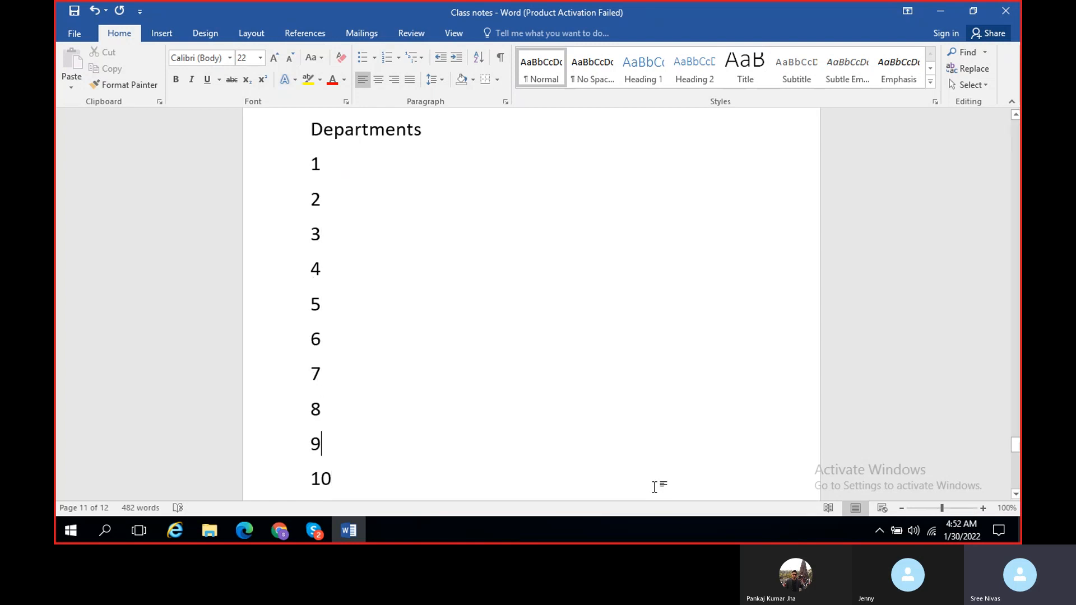
{"action": "key", "text": "Down"}
{"action": "key", "text": "Down"}
{"action": "key", "text": "Down"}
{"action": "key", "text": "Up"}
{"action": "key", "text": "Up"}
{"action": "key", "text": "Down"}
{"action": "key", "text": "Down"}
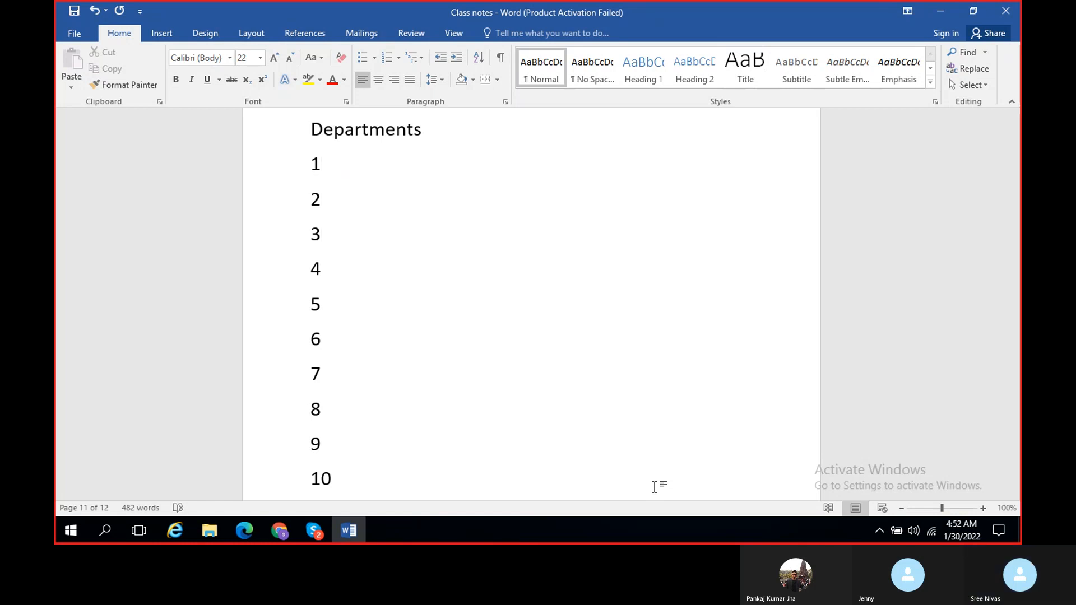
{"action": "key", "text": "Down"}
{"action": "key", "text": "Down"}
{"action": "key", "text": "Down"}
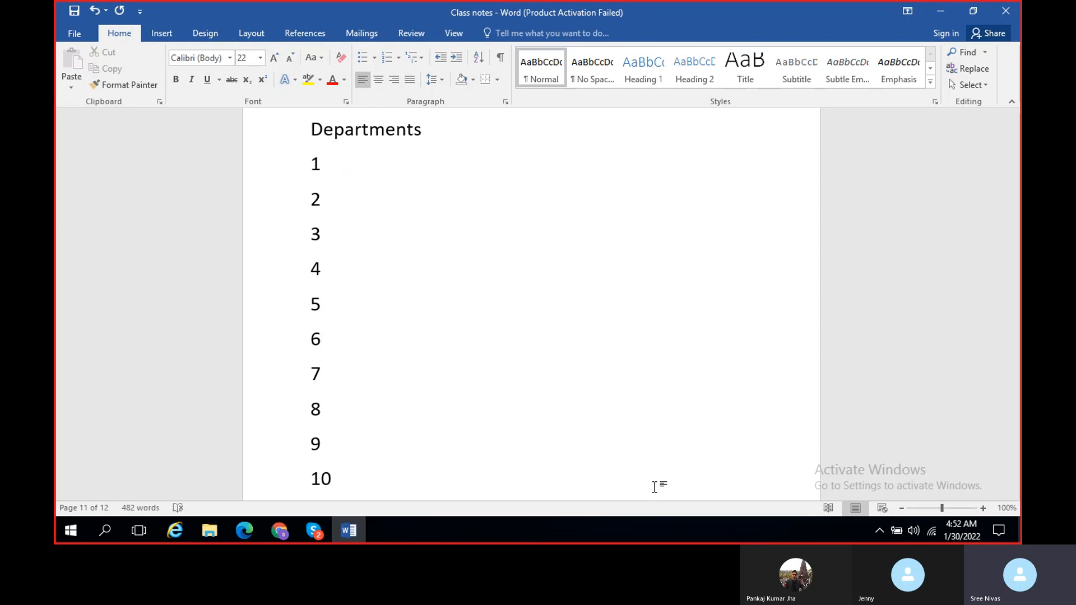
{"action": "key", "text": "Up"}
{"action": "key", "text": "Up"}
{"action": "key", "text": "Up"}
{"action": "key", "text": "Down"}
{"action": "key", "text": "Up"}
{"action": "key", "text": "Up"}
{"action": "key", "text": "Up"}
{"action": "key", "text": "Up"}
{"action": "key", "text": "Up"}
{"action": "key", "text": "Up"}
{"action": "key", "text": "Down"}
{"action": "key", "text": "Down"}
{"action": "key", "text": "Up"}
{"action": "key", "text": "Right"}
{"action": "key", "text": "Right"}
{"action": "key", "text": "Right"}
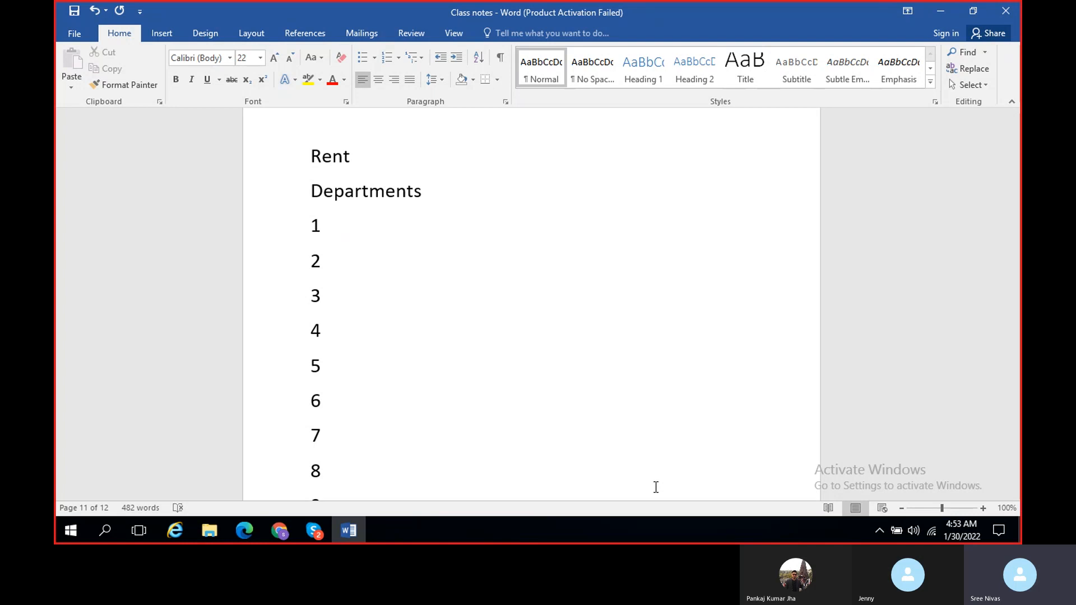
{"action": "key", "text": "Left"}
{"action": "key", "text": "Left"}
{"action": "key", "text": "Left"}
{"action": "key", "text": "Left"}
{"action": "type", "text": "Financisal"}
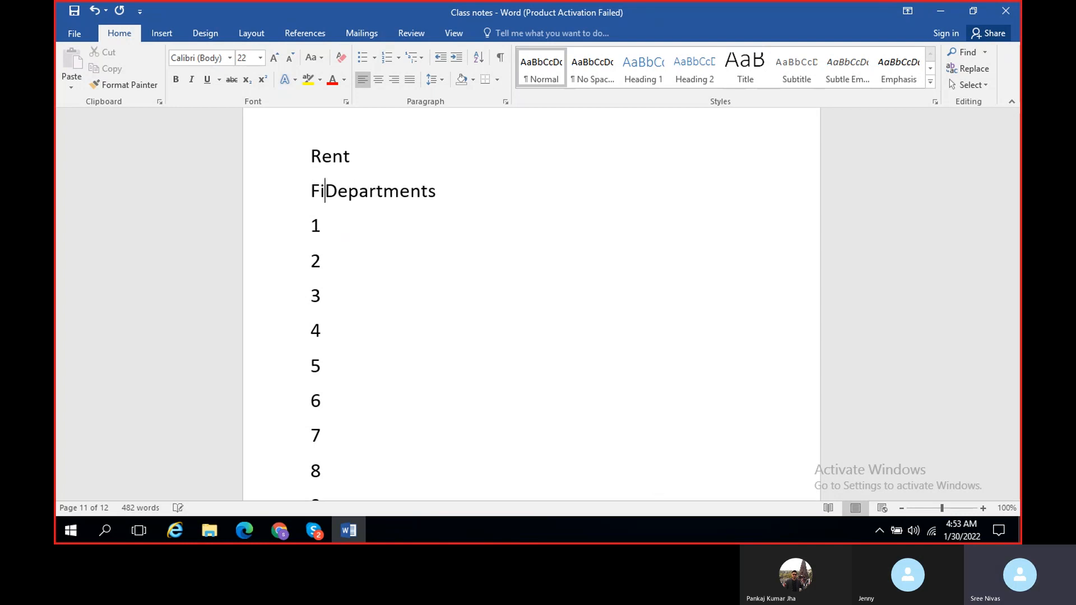
{"action": "key", "text": "BackSpace"}
{"action": "key", "text": "BackSpace"}
{"action": "key", "text": "BackSpace"}
{"action": "key", "text": "BackSpace"}
{"action": "key", "text": "BackSpace"}
{"action": "key", "text": "BackSpace"}
{"action": "key", "text": "BackSpace"}
{"action": "key", "text": "BackSpace"}
{"action": "key", "text": "BackSpace"}
{"action": "key", "text": "BackSpace"}
{"action": "key", "text": "Tab"}
{"action": "key", "text": "BackSpace"}
{"action": "key", "text": "Tab"}
{"action": "key", "text": "BackSpace"}
Append "(Financial Dimension)" to the Departments line and "(FD values" to the line with number 1.
{"action": "key", "text": "End"}
{"action": "type", "text": "(Financia"}
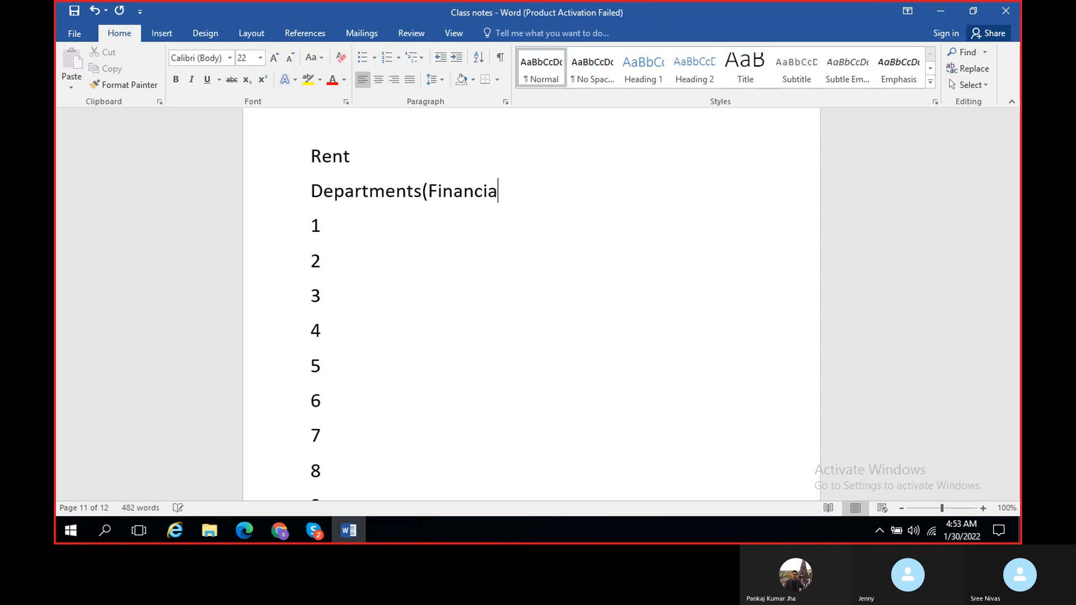
{"action": "type", "text": "l Dimension)"}
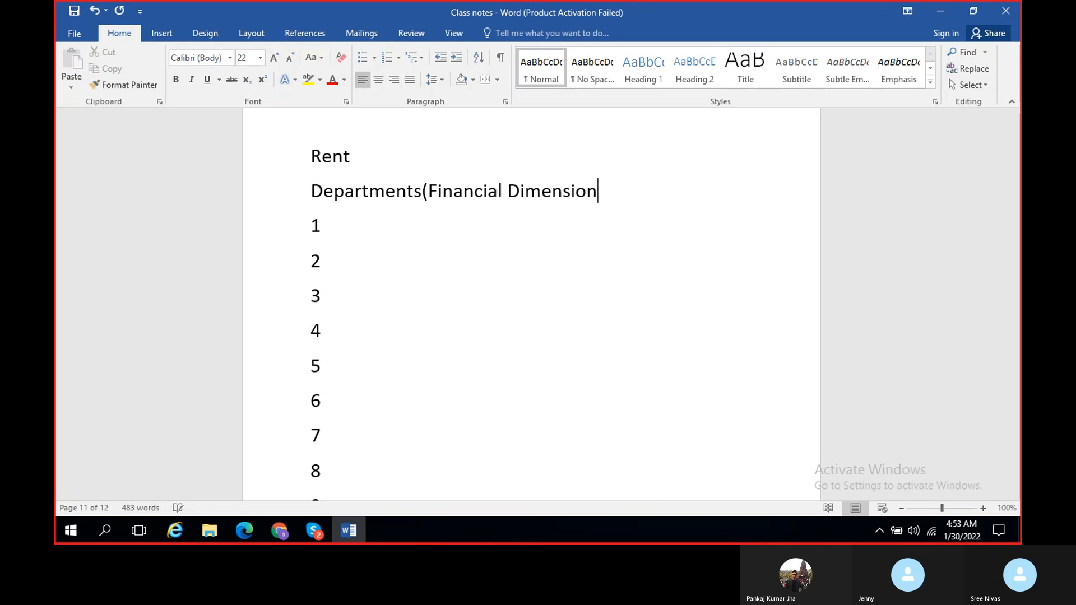
{"action": "key", "text": "Down"}
{"action": "type", "text": "(FD "}
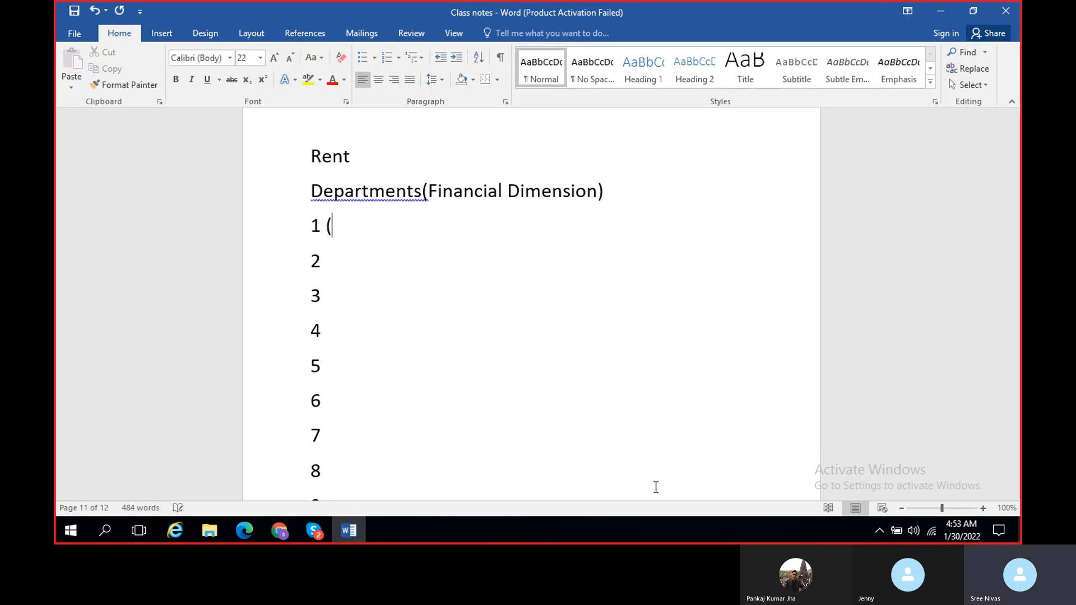
{"action": "type", "text": "values"}
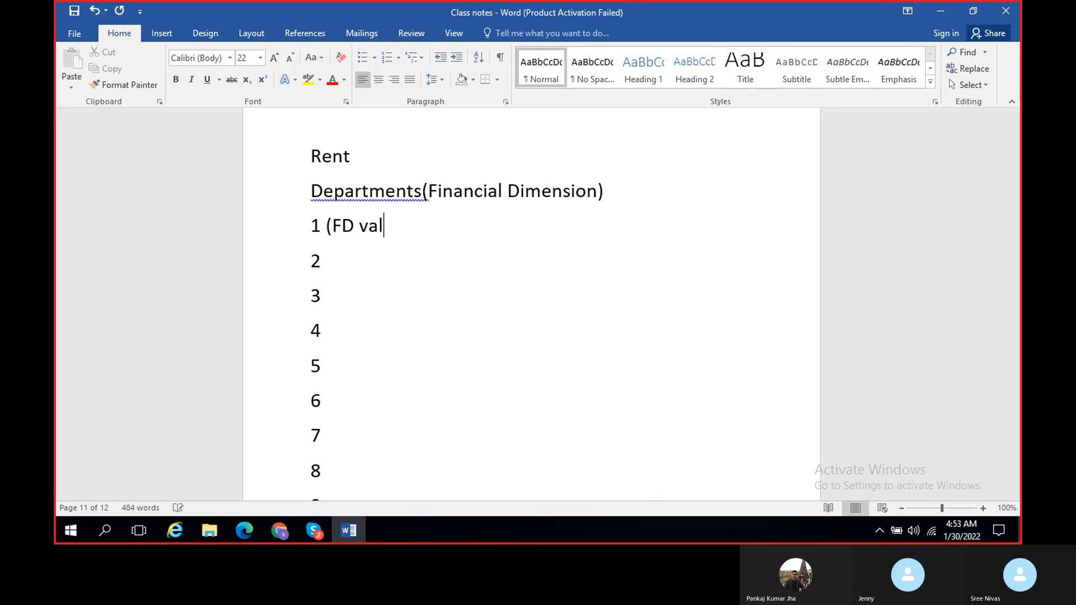
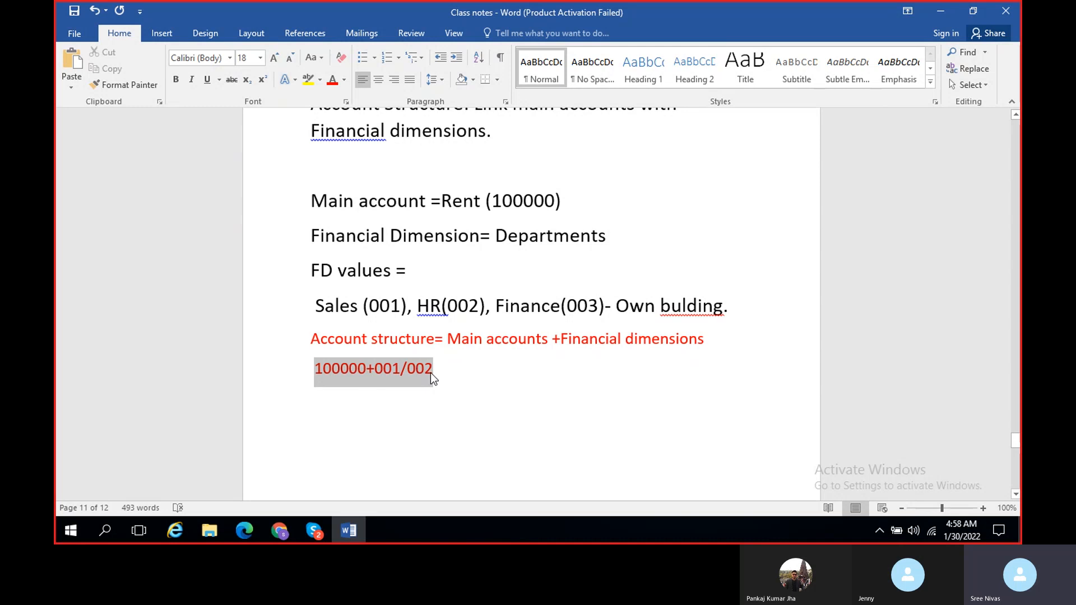
Clear the text selection in the notes and return to the Manufacturing China - B/S account structure in the Chrome browser.
{"action": "left_click", "coordinate": [455, 385]}
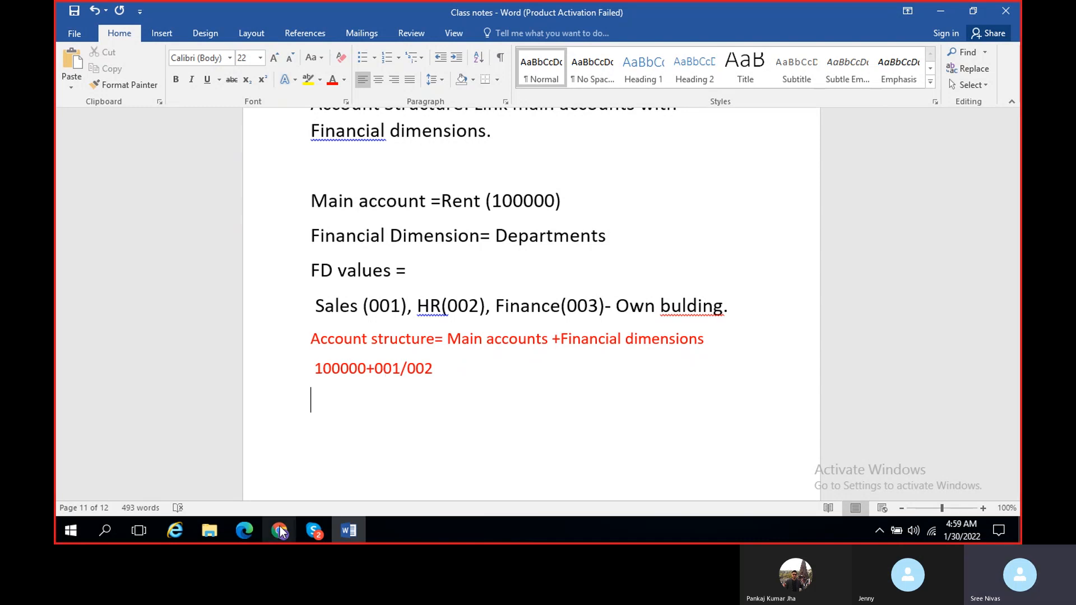
{"action": "mouse_move", "coordinate": [280, 527]}
{"action": "left_click", "coordinate": [173, 452]}
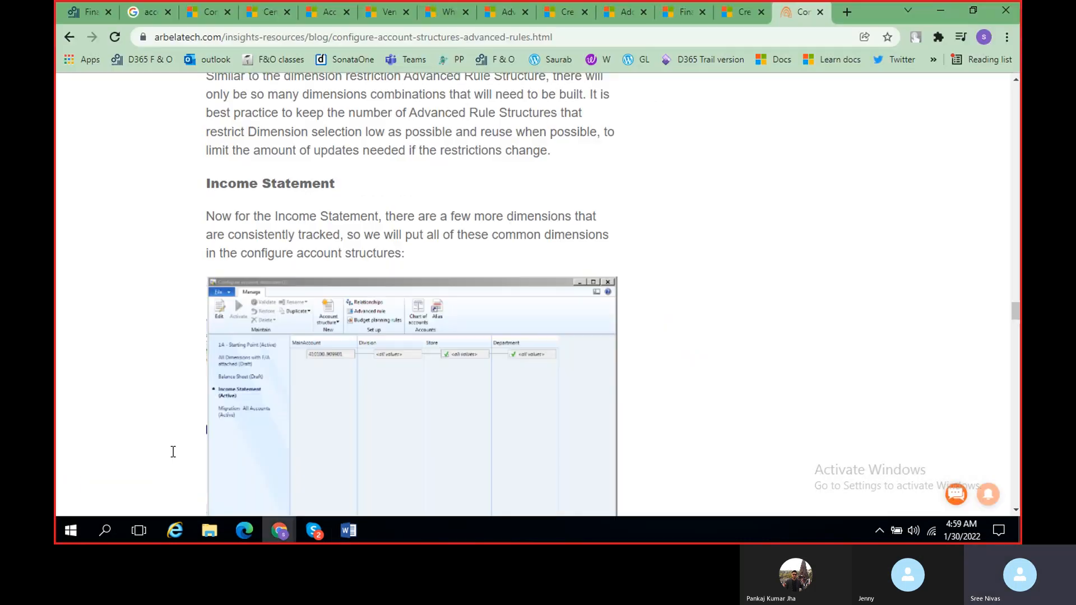
{"action": "left_click", "coordinate": [949, 9]}
{"action": "mouse_move", "coordinate": [280, 529]}
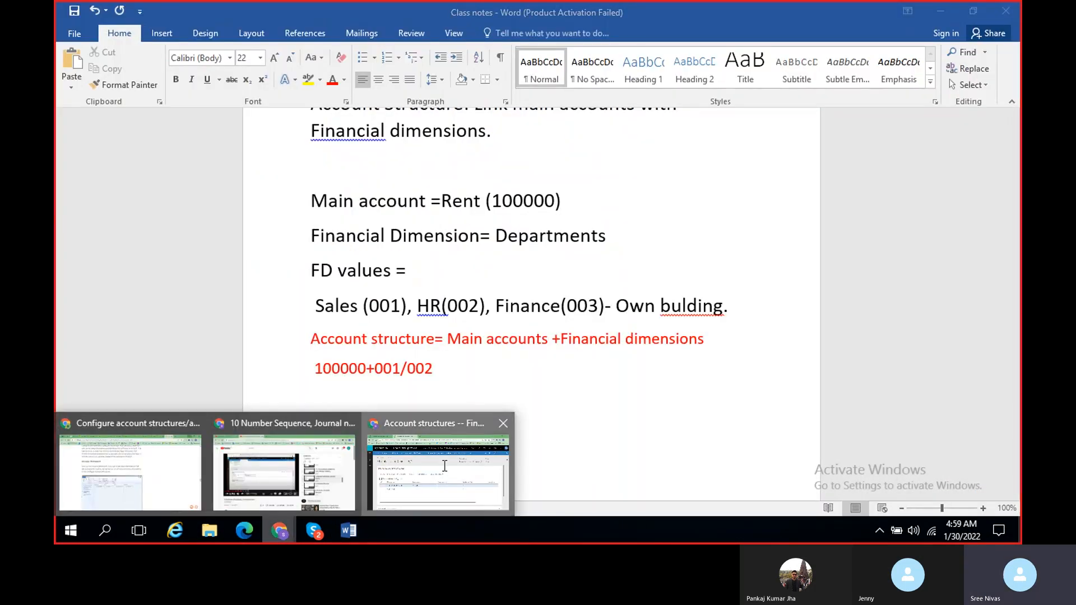
{"action": "left_click", "coordinate": [444, 466]}
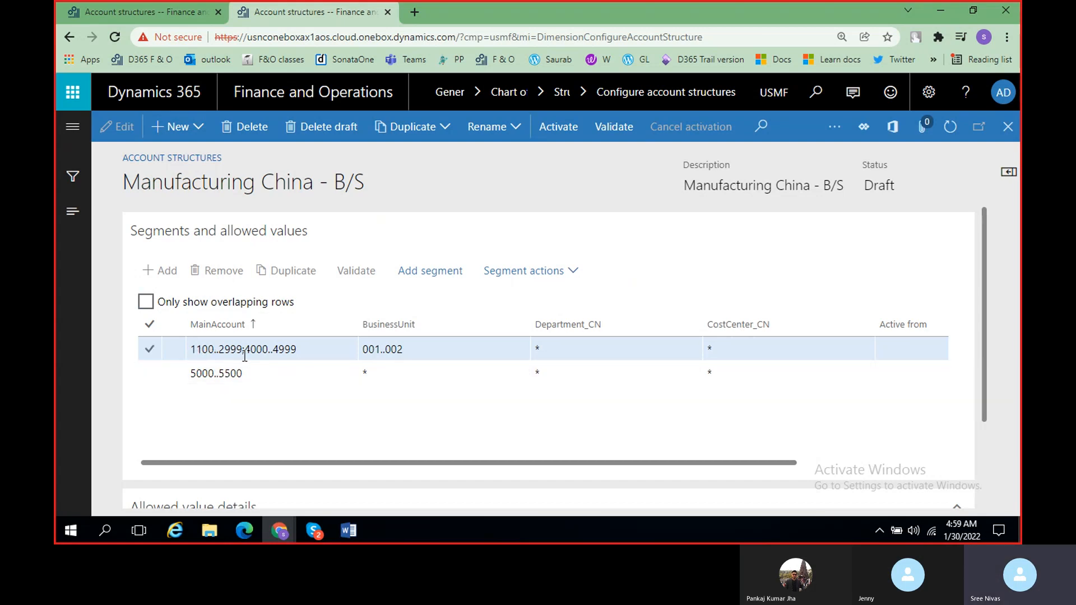
Compare the 100000+001/002 example in the Class notes document with the main account and business unit values in Manufacturing China - B/S.
{"action": "mouse_move", "coordinate": [350, 532]}
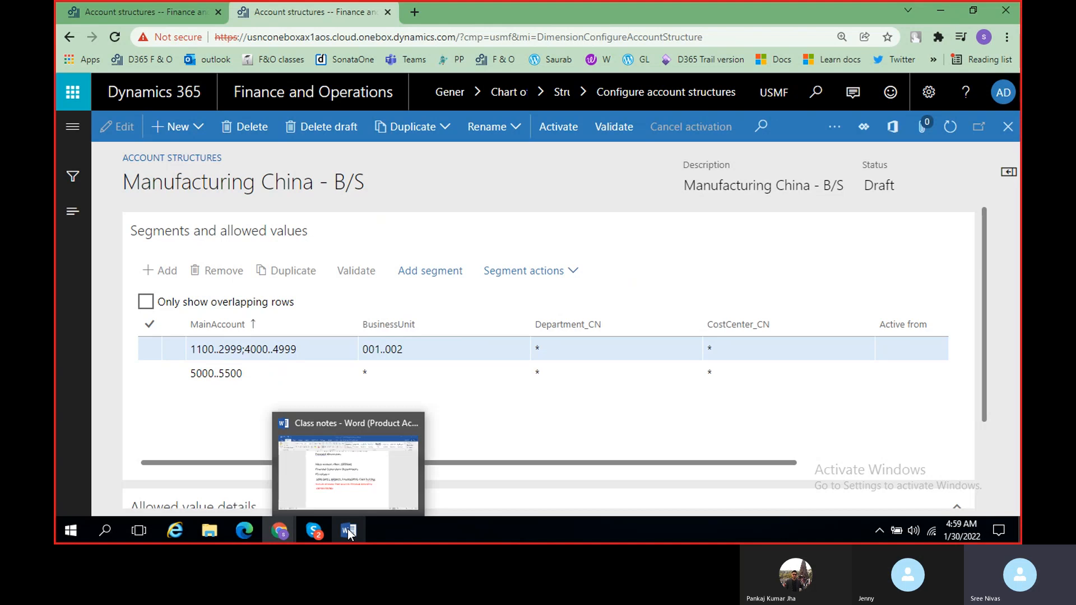
{"action": "left_click", "coordinate": [360, 468]}
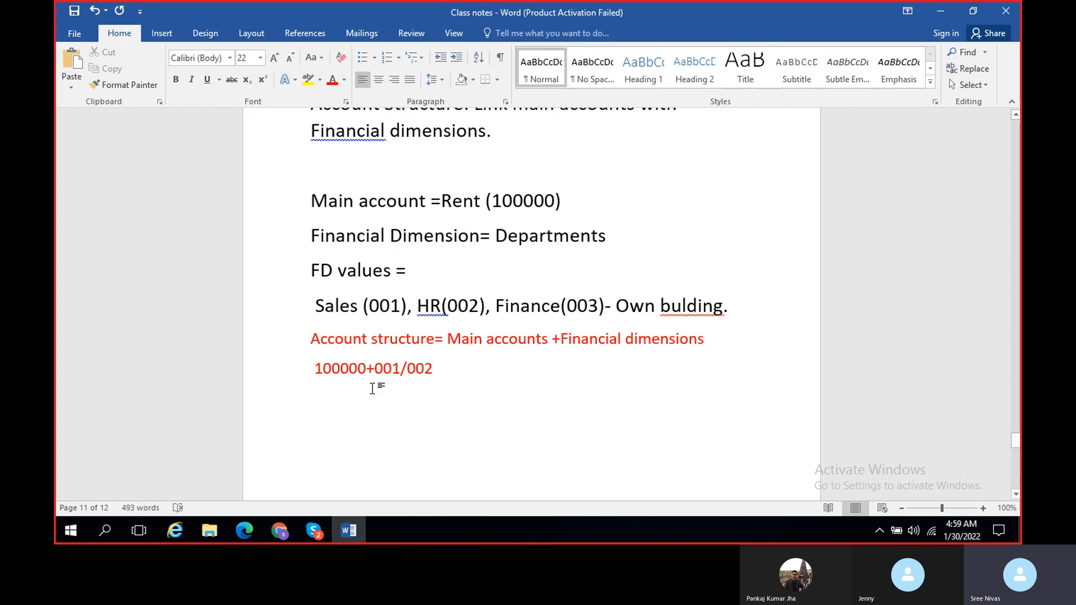
{"action": "mouse_move", "coordinate": [280, 530]}
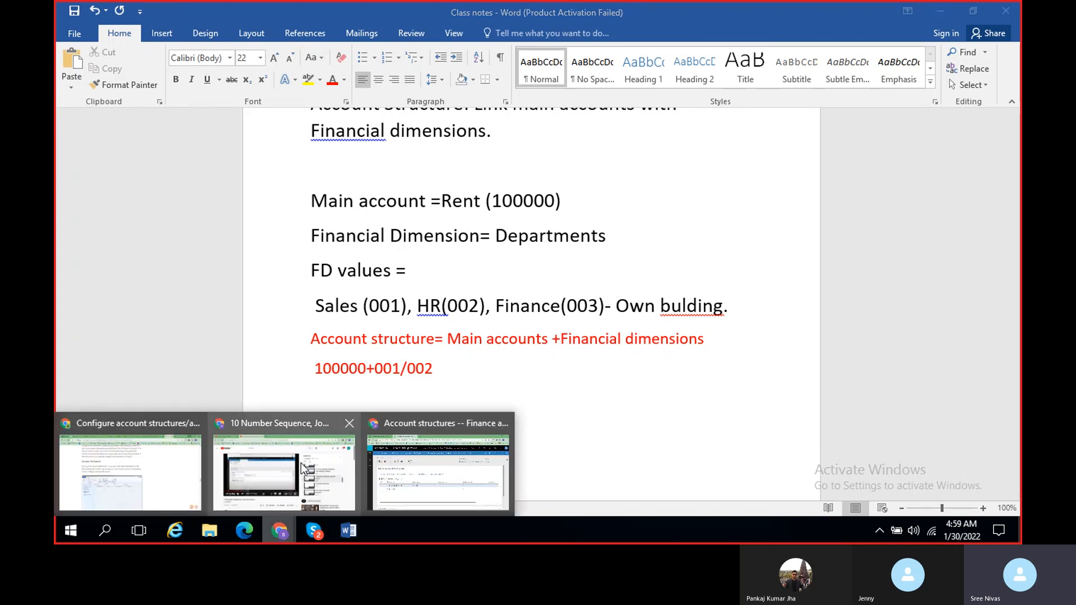
{"action": "left_click", "coordinate": [415, 456]}
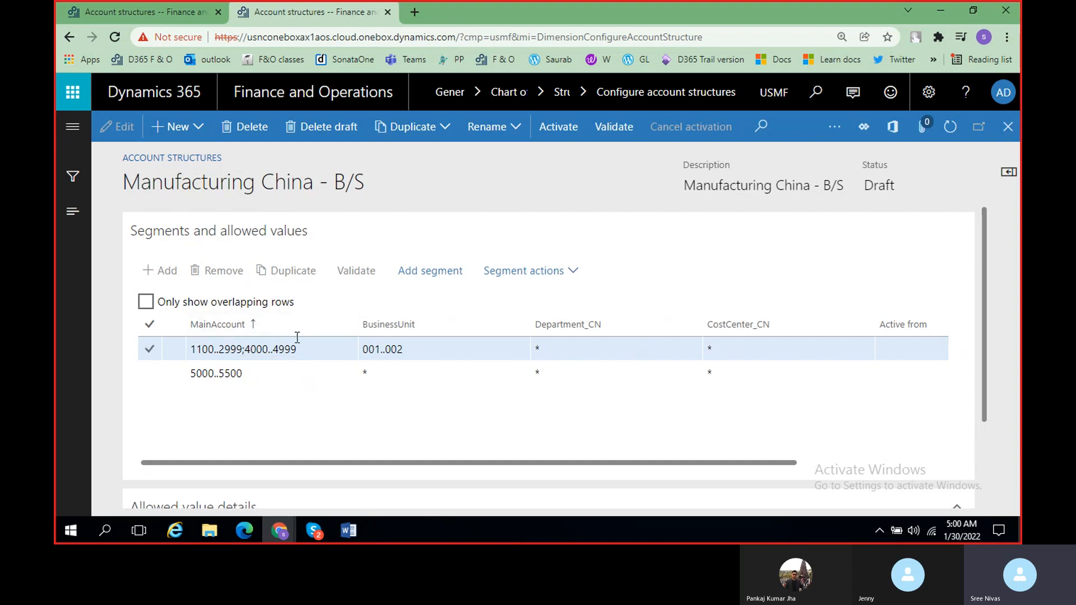
{"action": "left_click", "coordinate": [255, 330]}
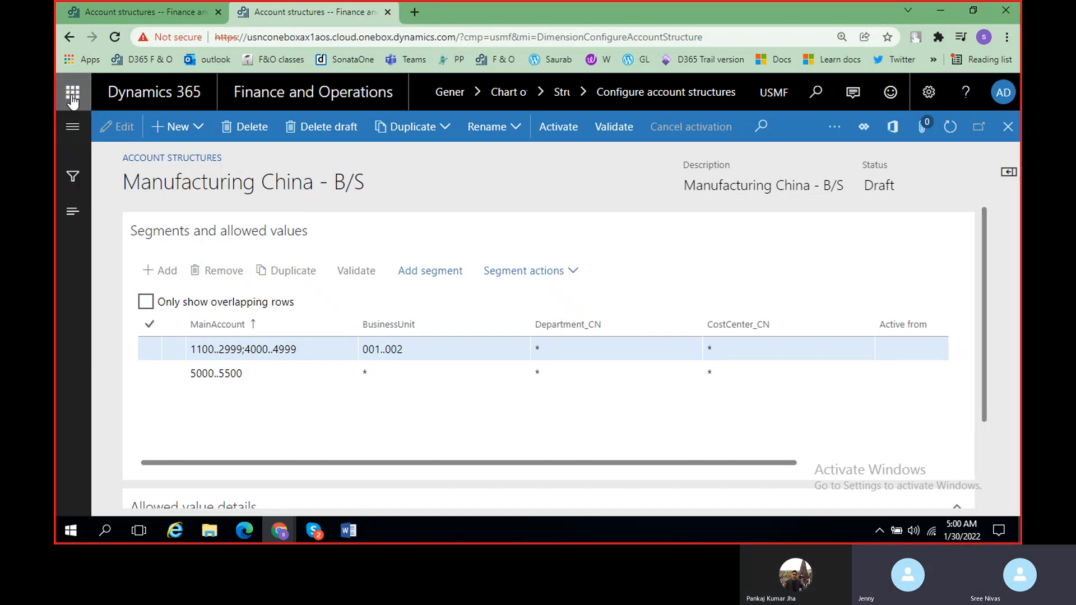
Leave the USMF structure and switch to the browser page showing account structures for the BTN company.
{"action": "left_click", "coordinate": [70, 135]}
{"action": "left_click", "coordinate": [70, 135]}
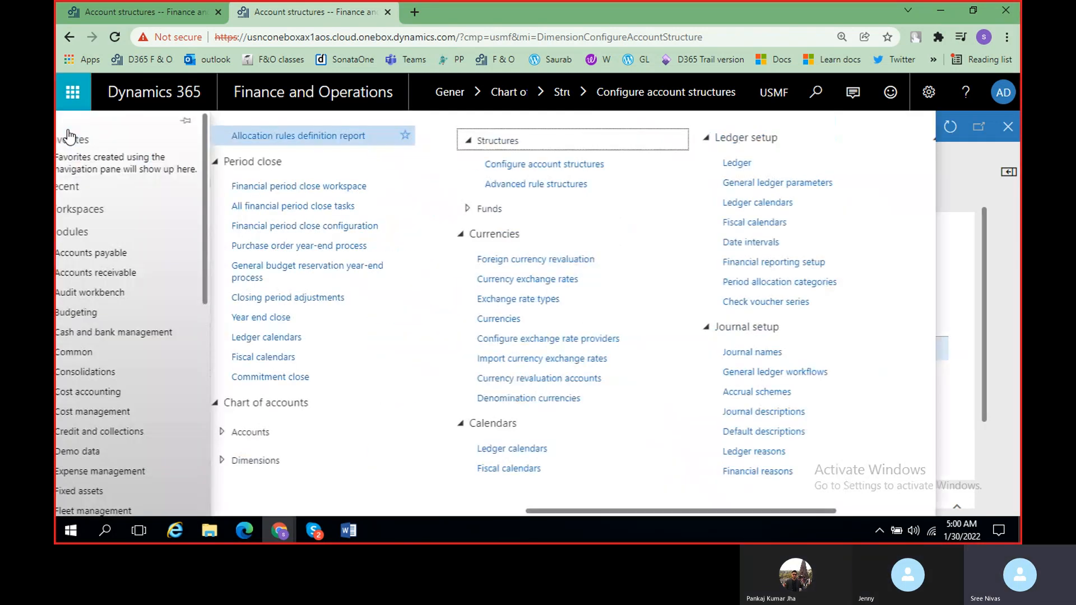
{"action": "left_click", "coordinate": [146, 19]}
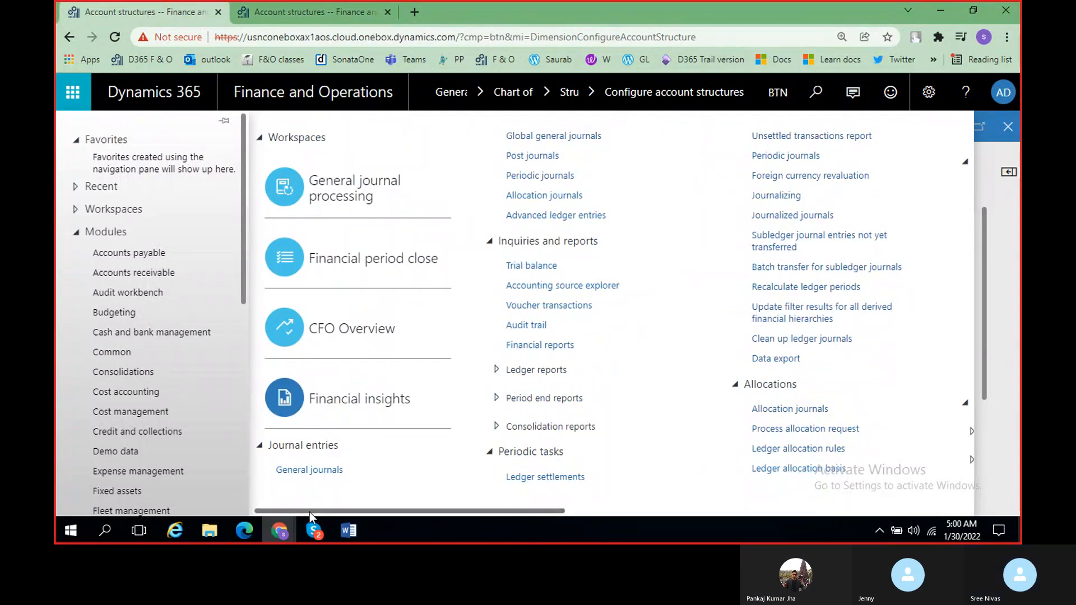
{"action": "mouse_move", "coordinate": [278, 535]}
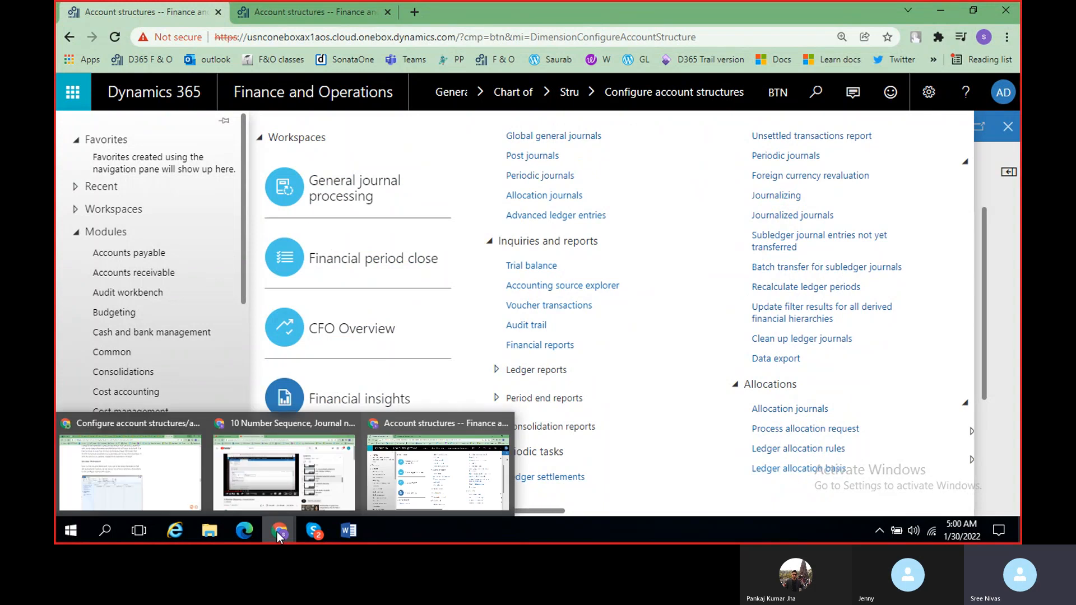
{"action": "left_click", "coordinate": [348, 424]}
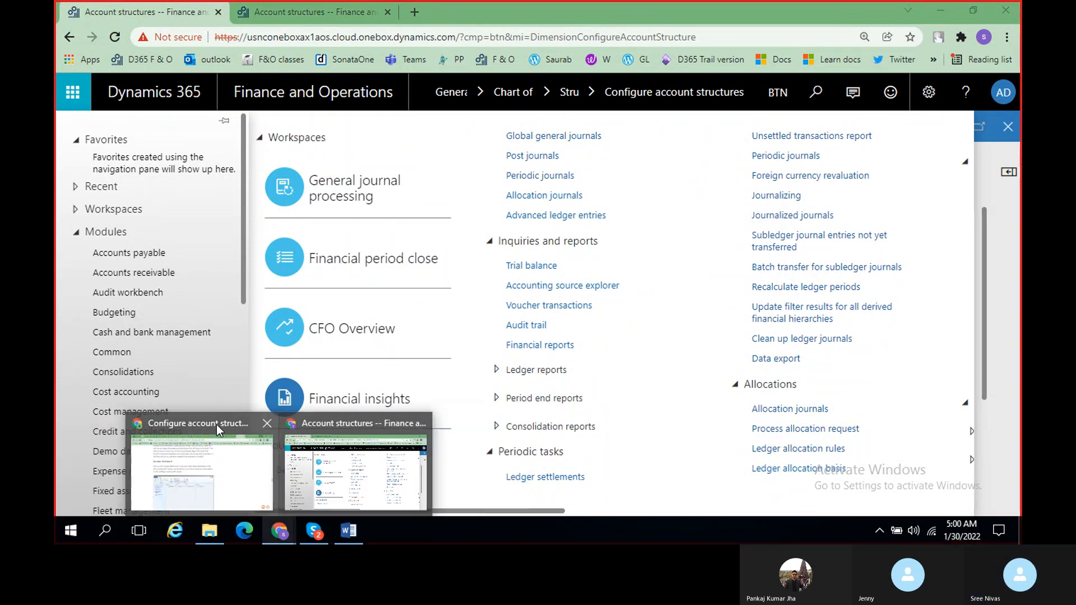
{"action": "left_click", "coordinate": [216, 459]}
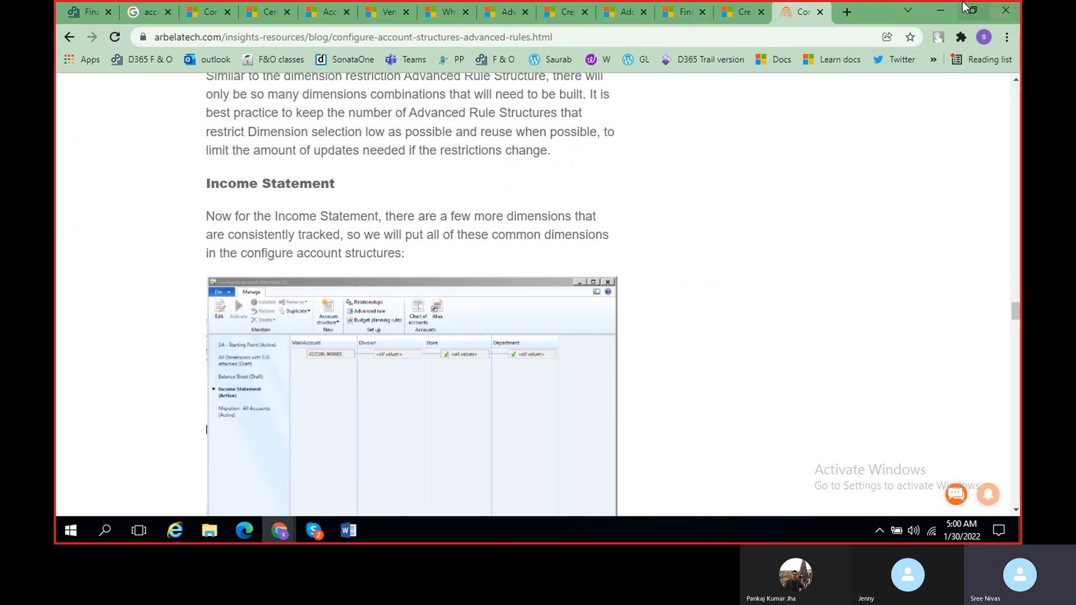
{"action": "left_click", "coordinate": [941, 10]}
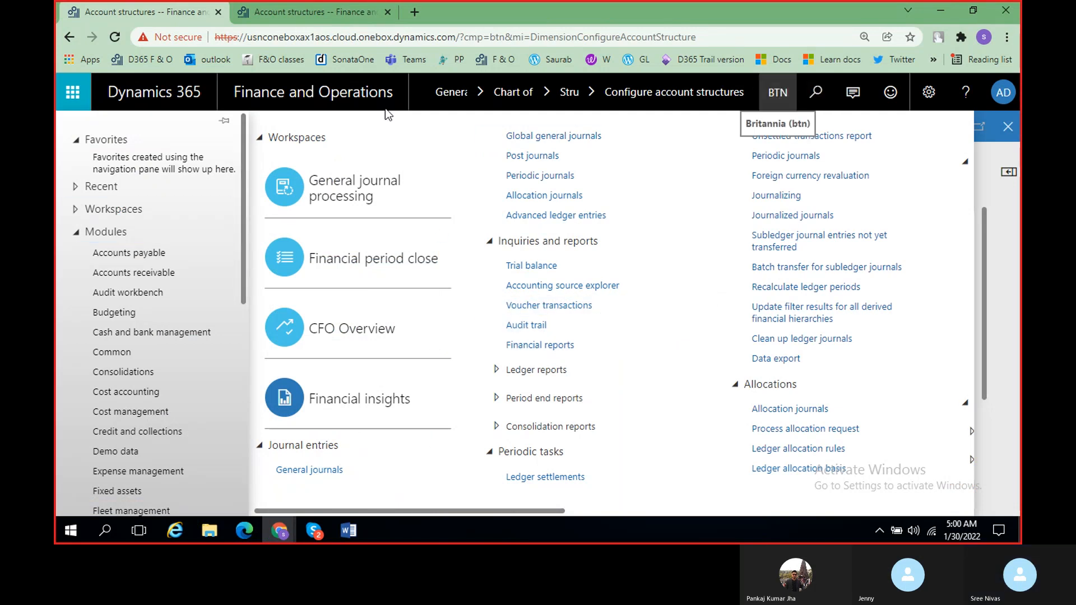
Open the Configure account structures list of the General ledger module in the BTN company.
{"action": "scroll", "coordinate": [153, 403], "scroll_direction": "down", "scroll_amount": 3}
{"action": "left_click_drag", "start_coordinate": [452, 509], "coordinate": [704, 499]}
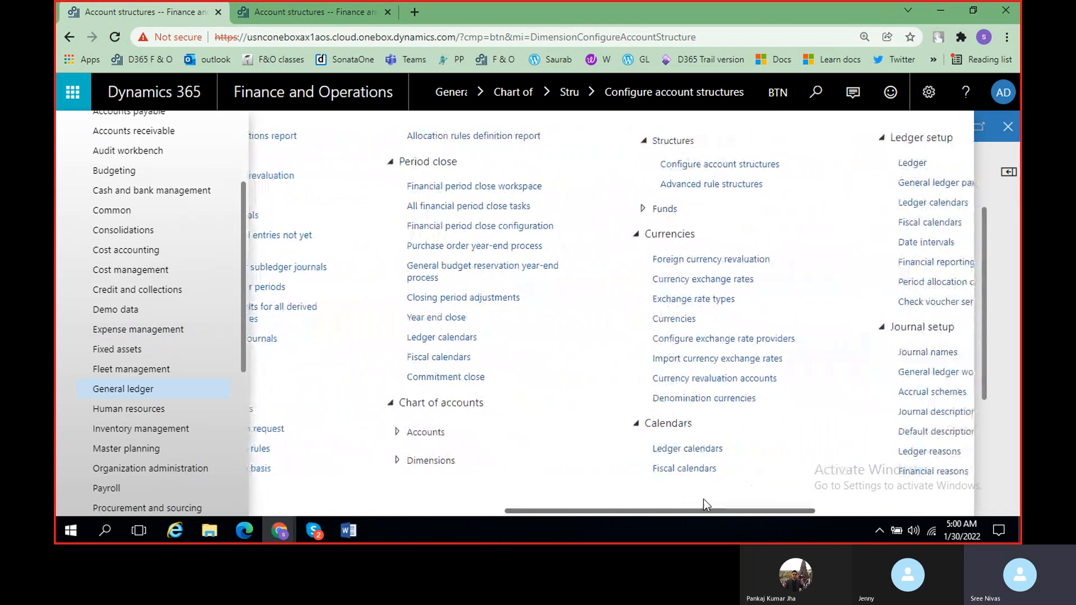
{"action": "left_click", "coordinate": [692, 166]}
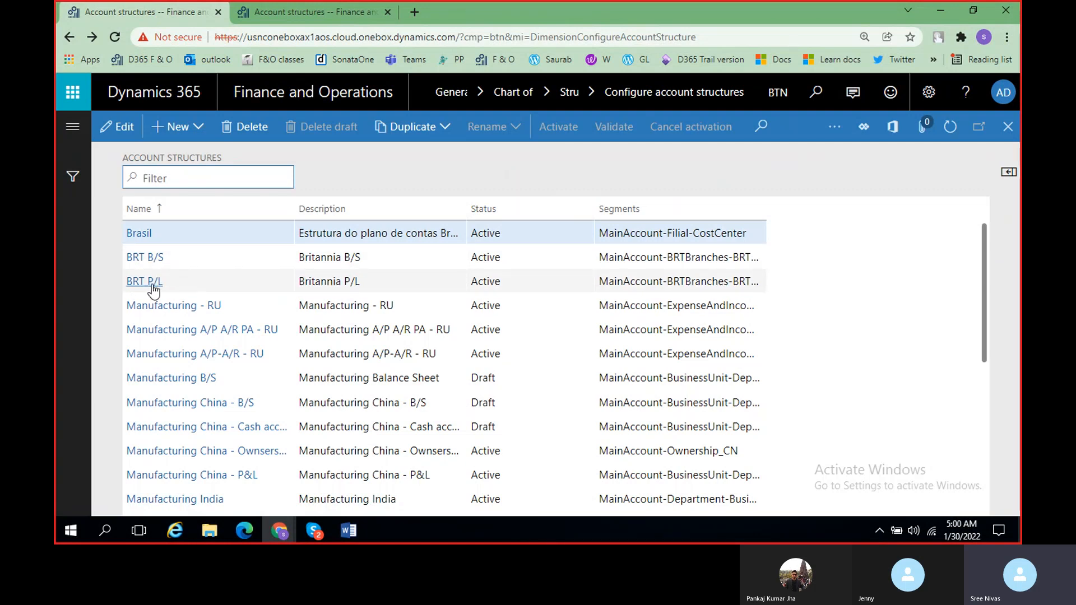
Delete the BRT B/S account structure and return to the list of account structures.
{"action": "left_click", "coordinate": [152, 259]}
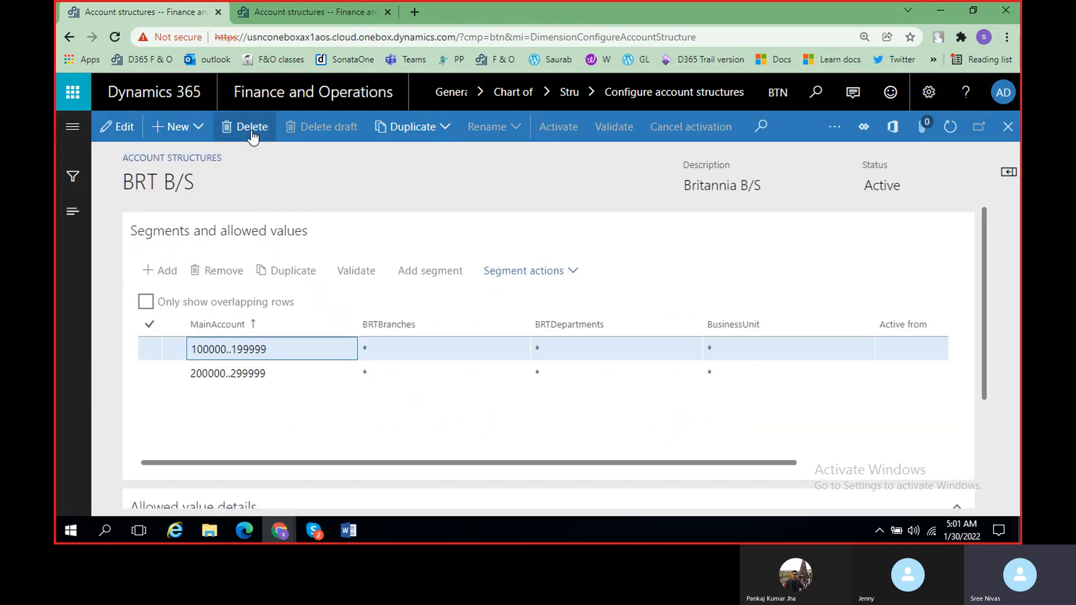
{"action": "left_click", "coordinate": [251, 128]}
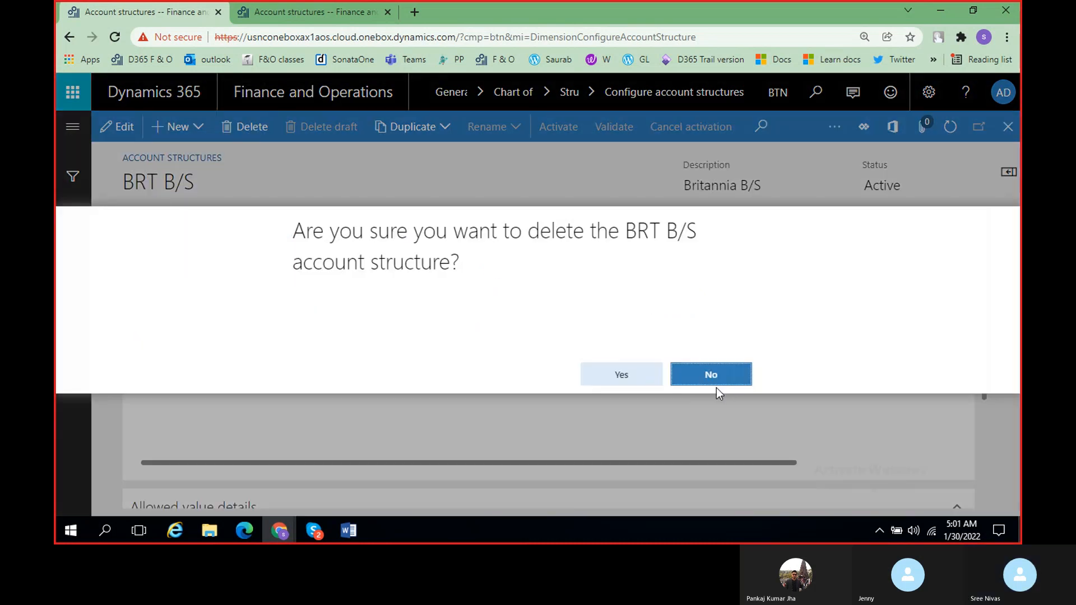
{"action": "left_click", "coordinate": [610, 383]}
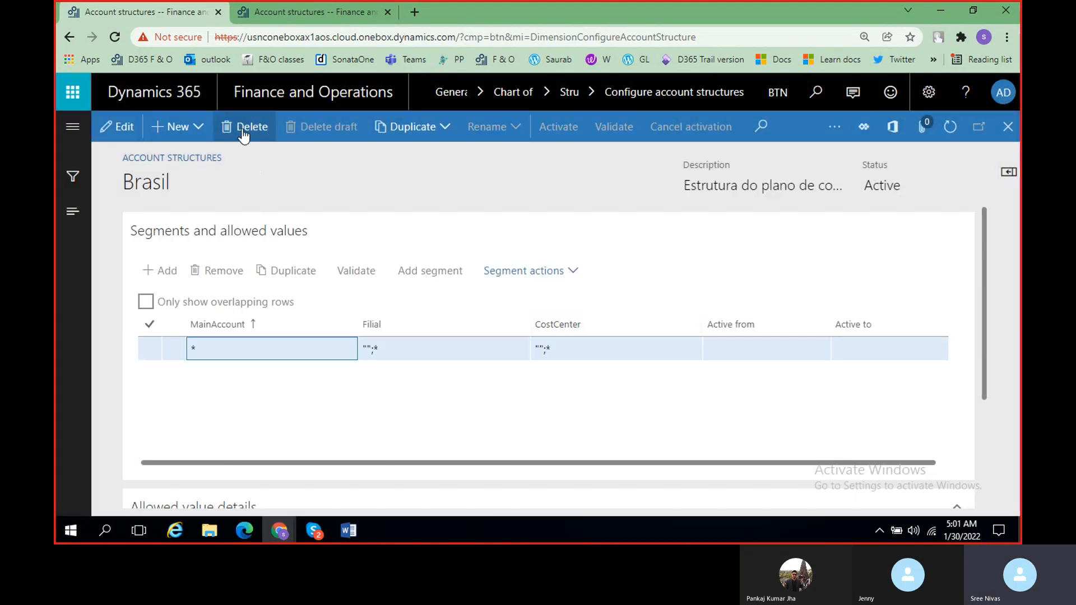
{"action": "left_click", "coordinate": [1007, 126]}
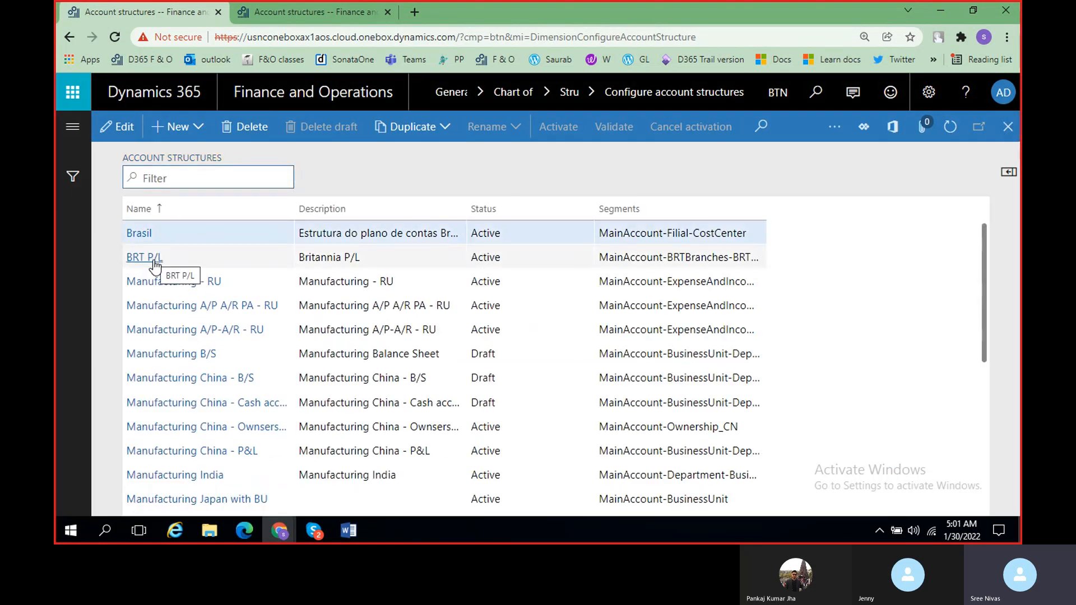
Review the segments of the BRT P/L account structure and delete that structure.
{"action": "left_click", "coordinate": [155, 259]}
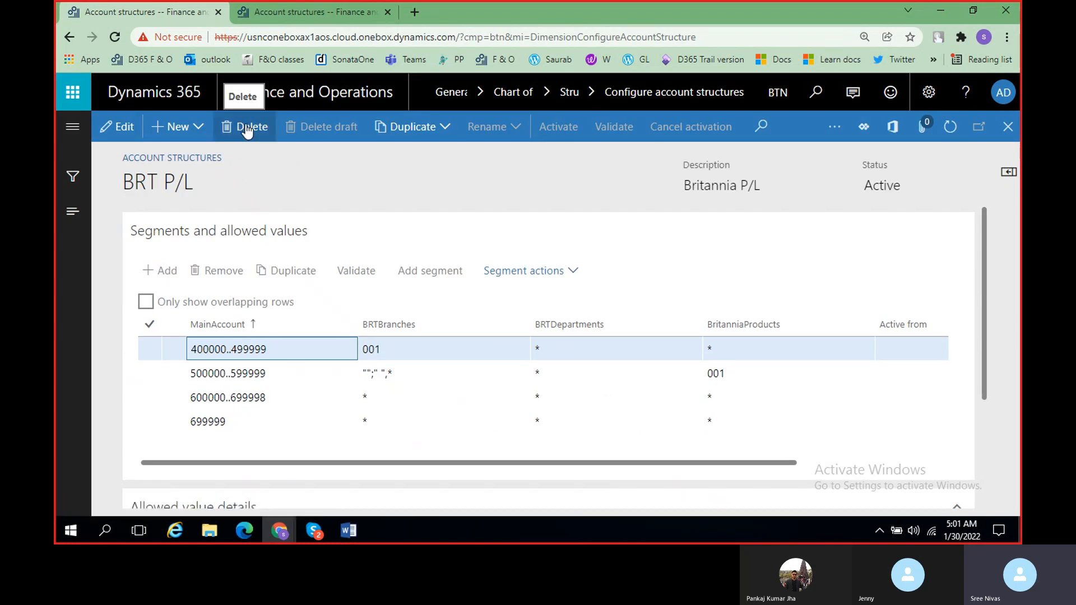
{"action": "left_click", "coordinate": [1010, 130]}
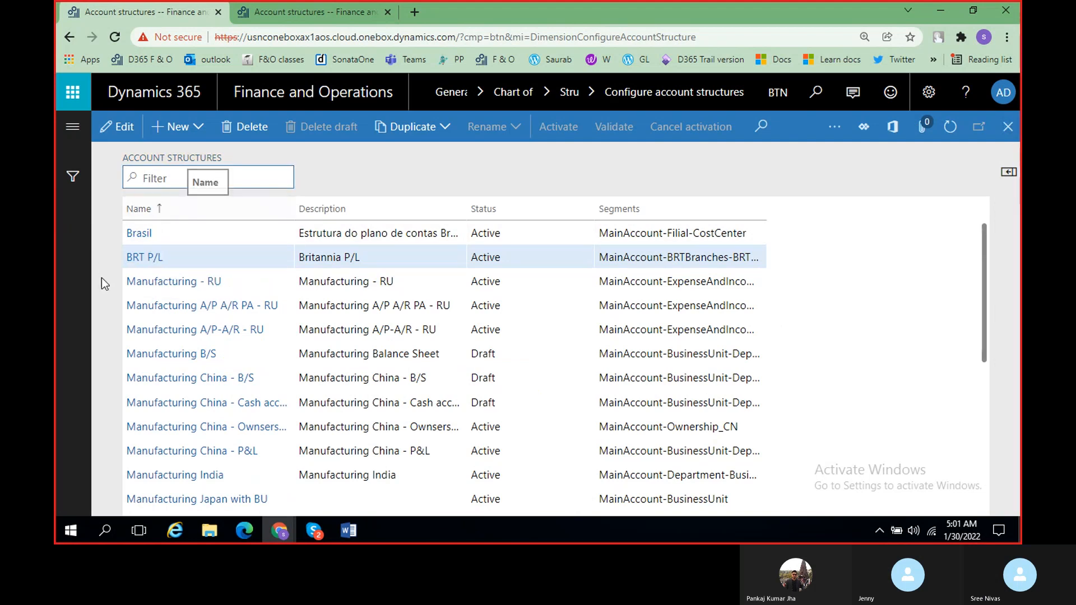
{"action": "left_click", "coordinate": [210, 208]}
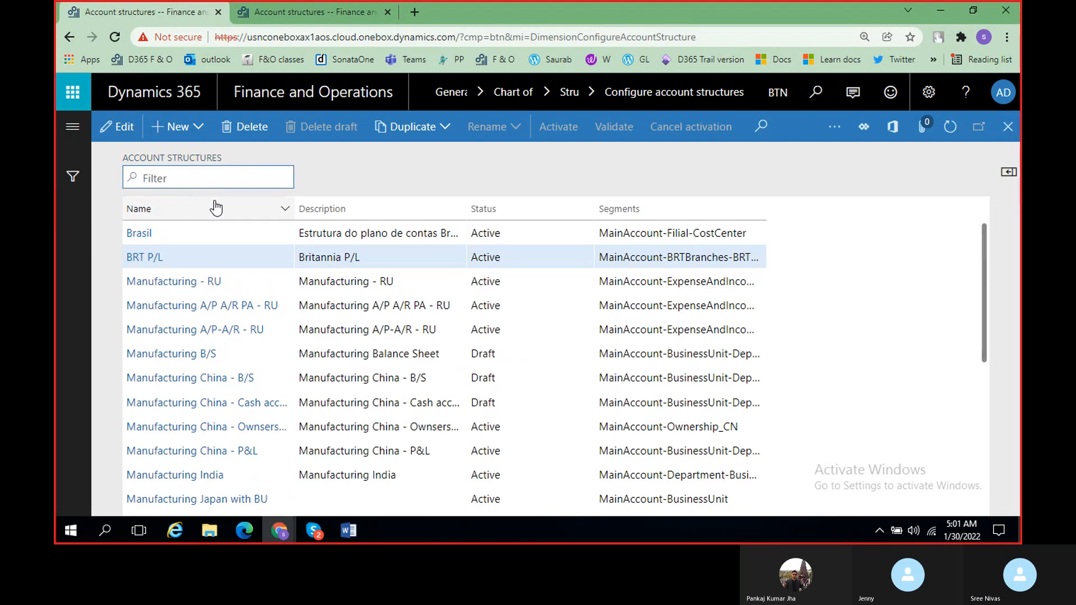
{"action": "left_click", "coordinate": [156, 260]}
{"action": "left_click", "coordinate": [241, 127]}
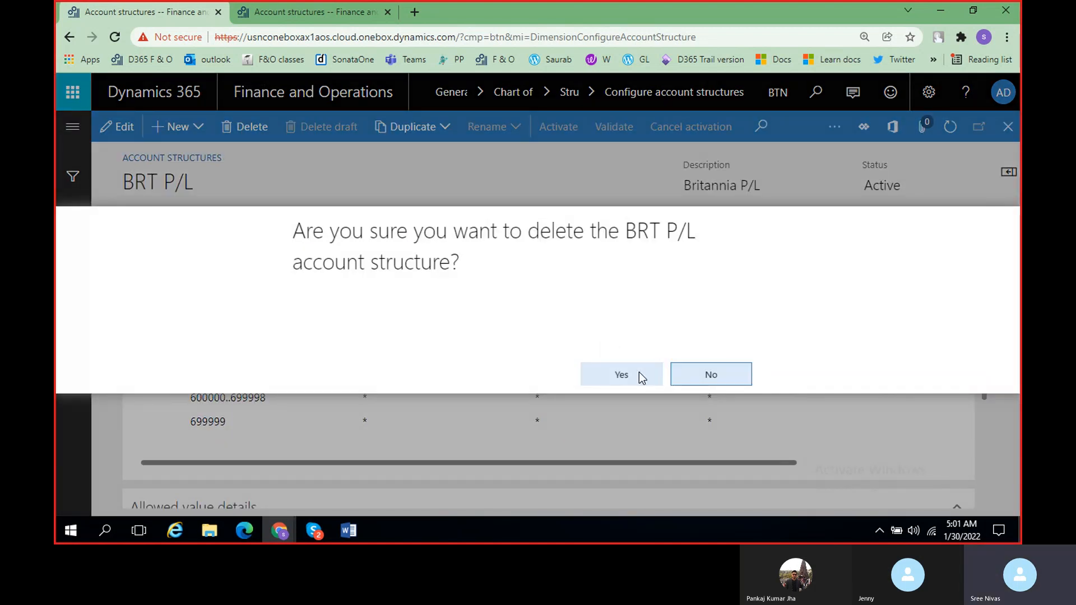
{"action": "left_click", "coordinate": [589, 372]}
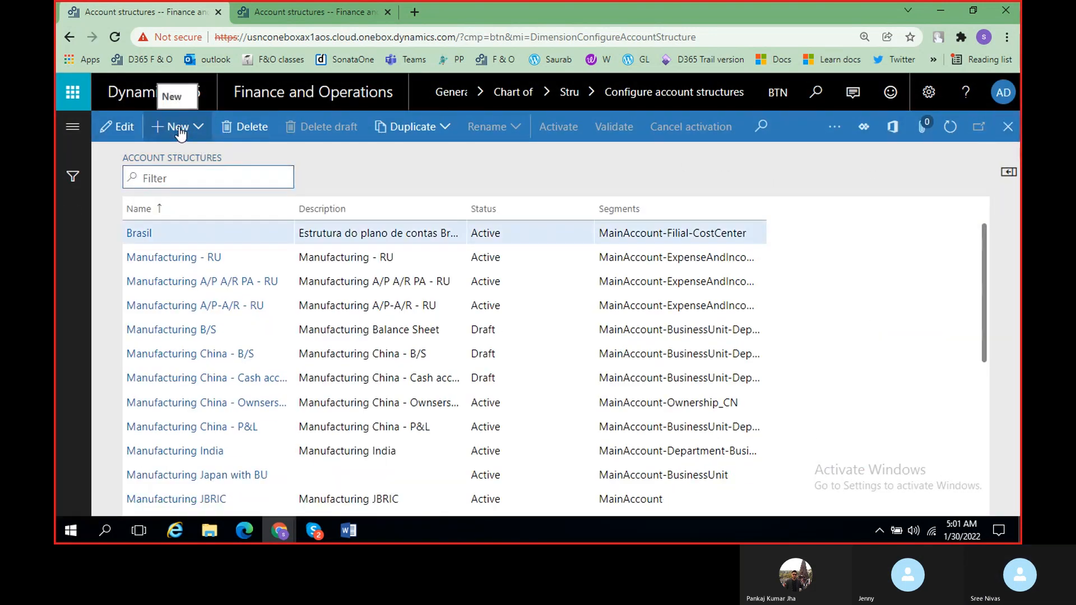
{"action": "left_click", "coordinate": [71, 138]}
{"action": "left_click_drag", "start_coordinate": [693, 510], "coordinate": [631, 525]}
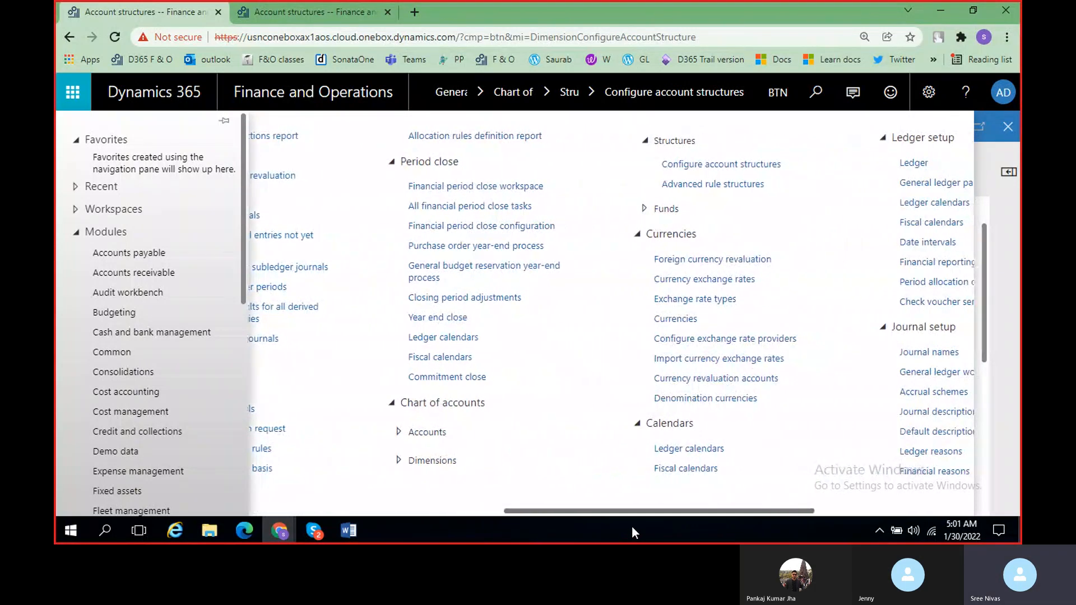
{"action": "left_click", "coordinate": [1007, 227]}
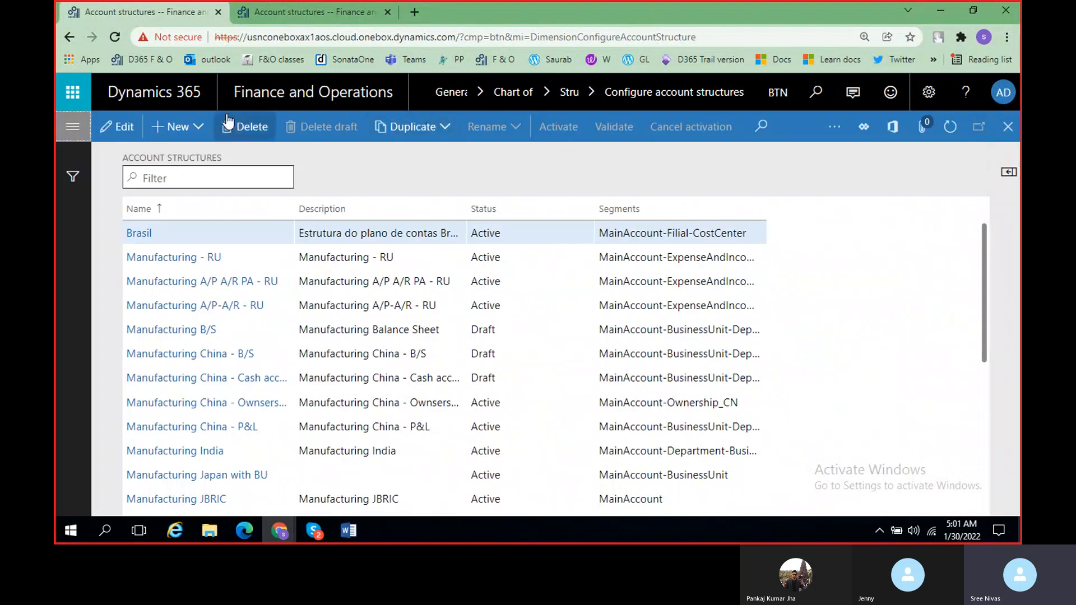
Start a new account structure and name it BRT AS.
{"action": "left_click", "coordinate": [183, 129]}
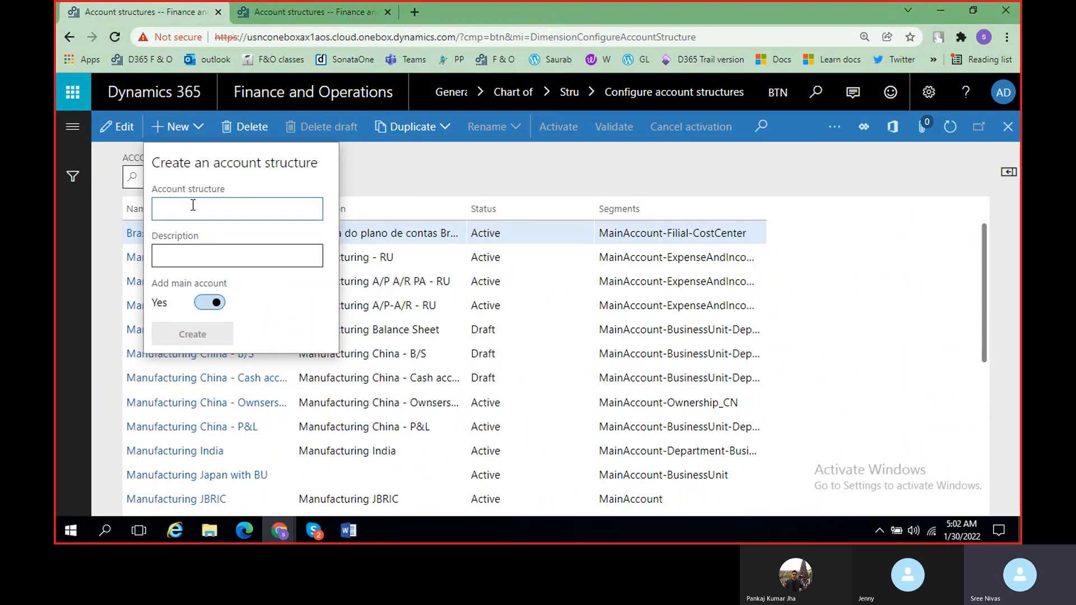
{"action": "type", "text": "BRT"}
{"action": "type", "text": "Account"}
{"action": "key", "text": "BackSpace"}
{"action": "key", "text": "BackSpace"}
{"action": "key", "text": "BackSpace"}
{"action": "key", "text": "BackSpace"}
{"action": "key", "text": "BackSpace"}
{"action": "key", "text": "BackSpace"}
{"action": "type", "text": "S"}
{"action": "key", "text": "Tab"}
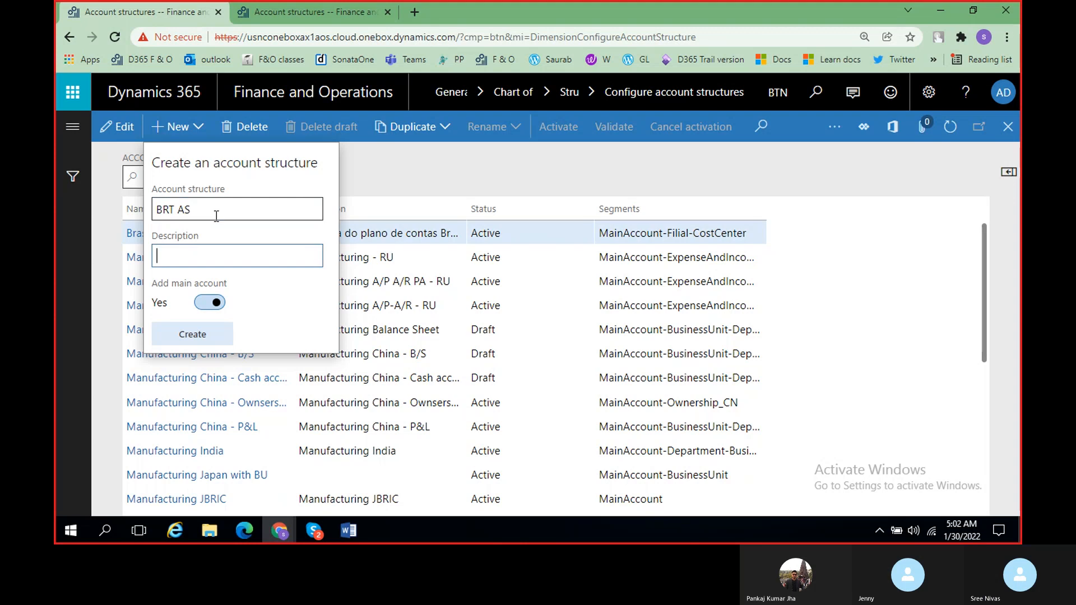
Describe the new structure as Britannia Account Structure, set Add main account to No, and create it.
{"action": "type", "text": "Britannia Account Struct"}
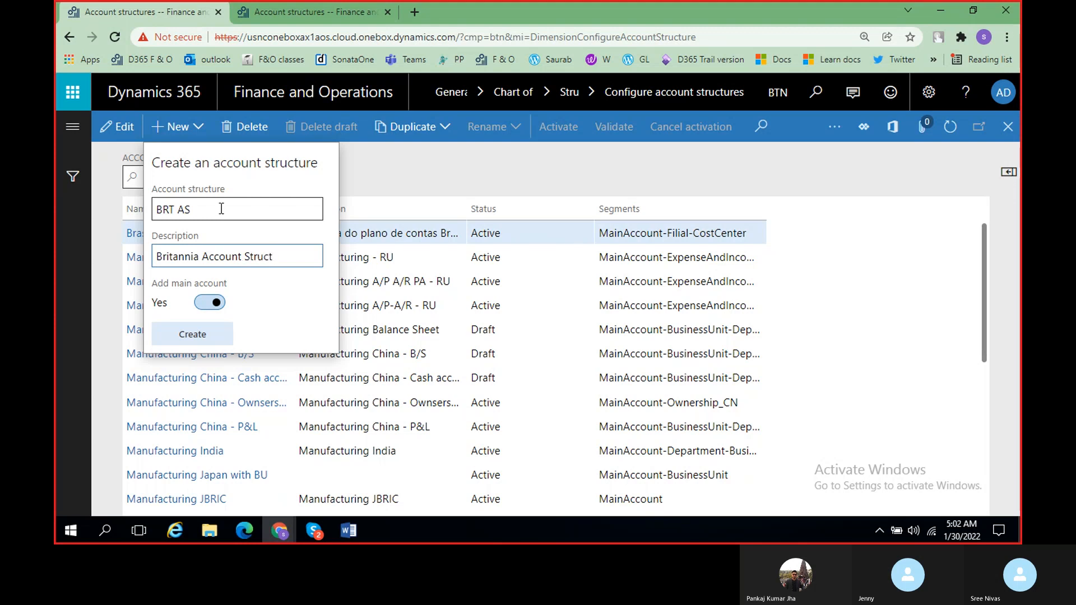
{"action": "type", "text": "ure"}
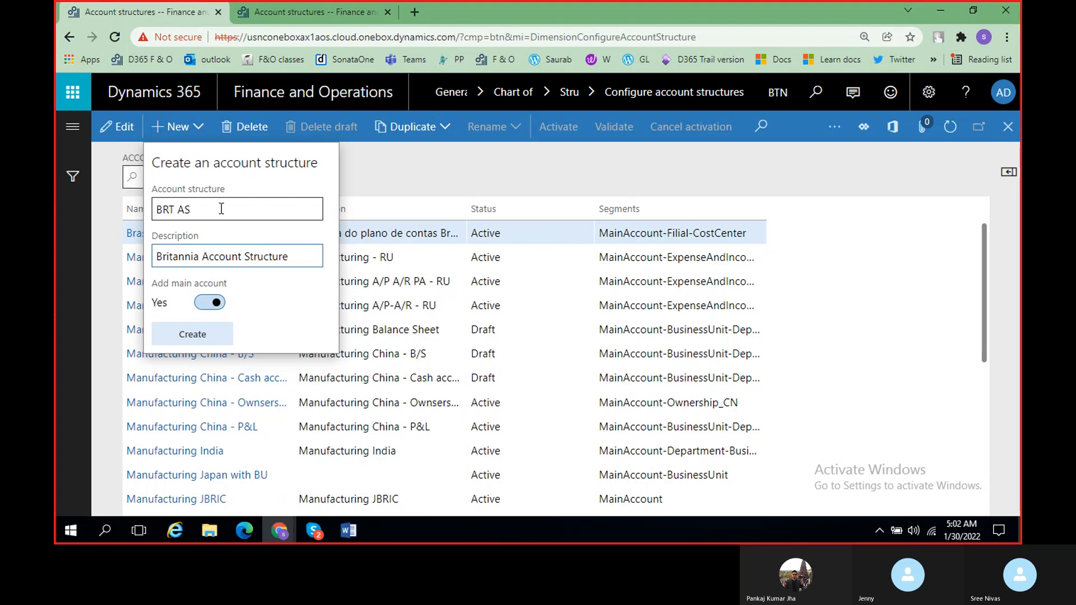
{"action": "left_click", "coordinate": [207, 303]}
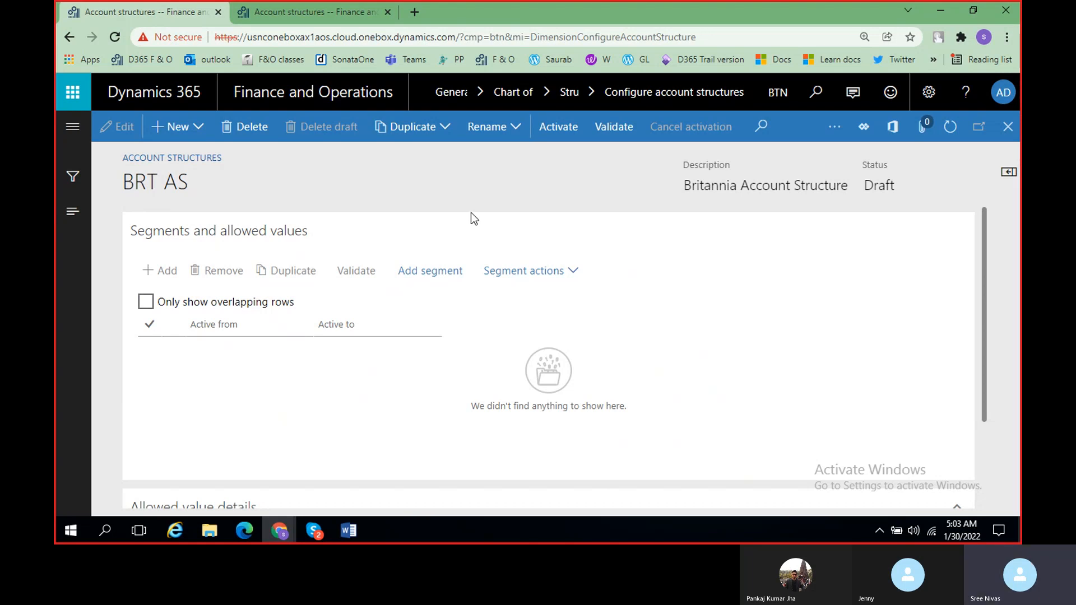
Add MainAccount as the first segment of the BRT AS account structure.
{"action": "left_click", "coordinate": [449, 279]}
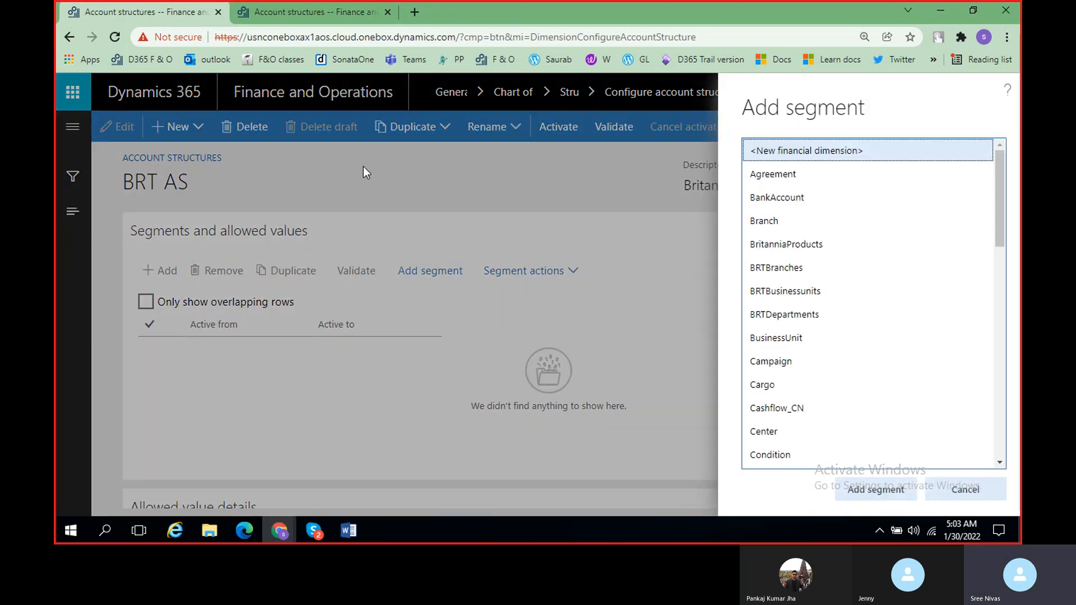
{"action": "scroll", "coordinate": [873, 335], "scroll_direction": "down", "scroll_amount": 3}
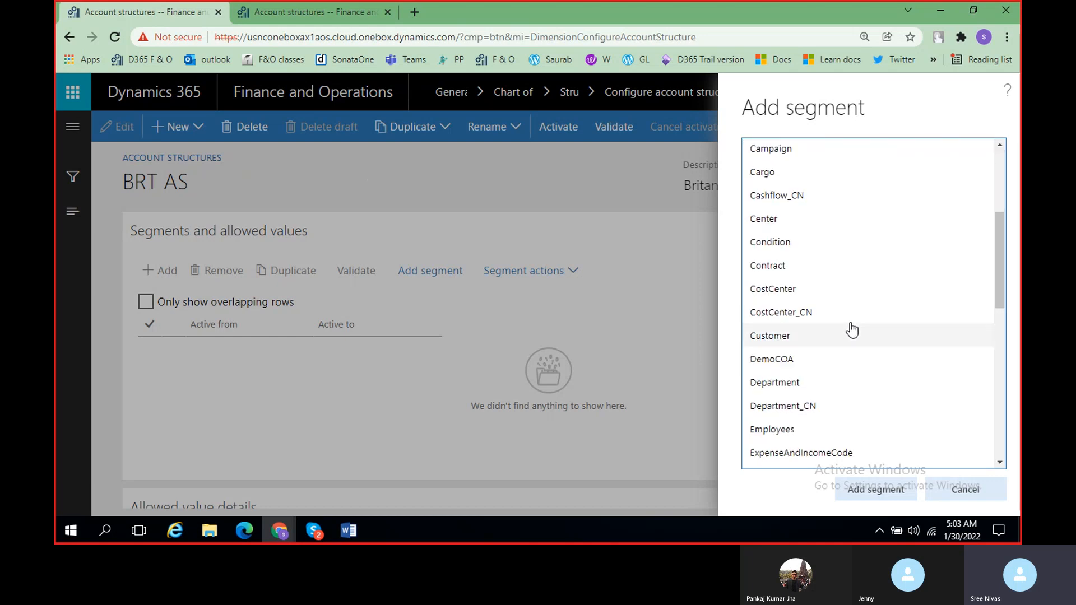
{"action": "scroll", "coordinate": [852, 347], "scroll_direction": "down", "scroll_amount": 3}
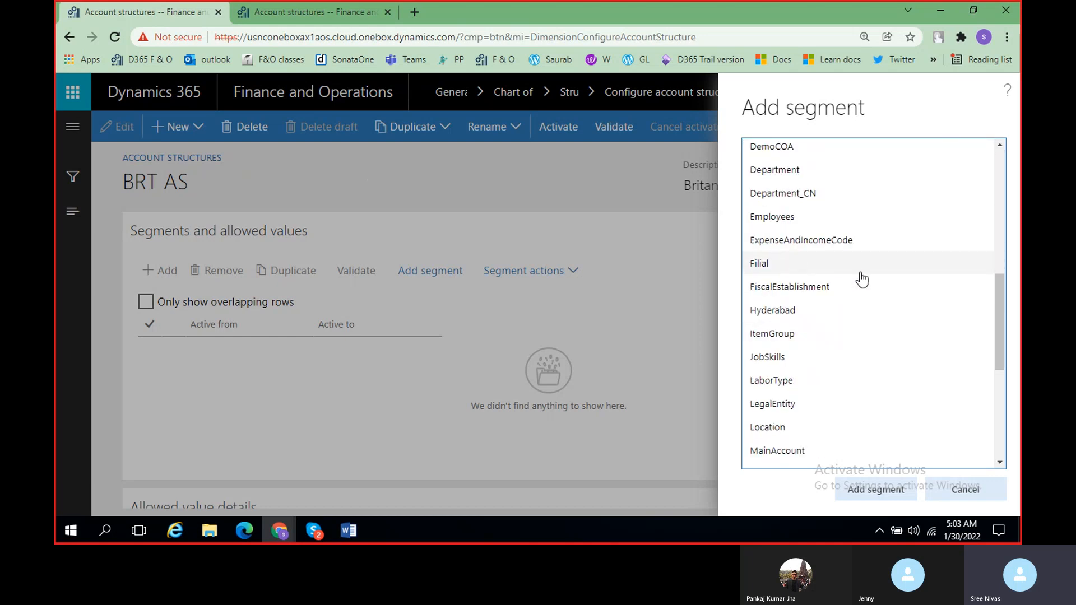
{"action": "scroll", "coordinate": [862, 334], "scroll_direction": "down", "scroll_amount": 2}
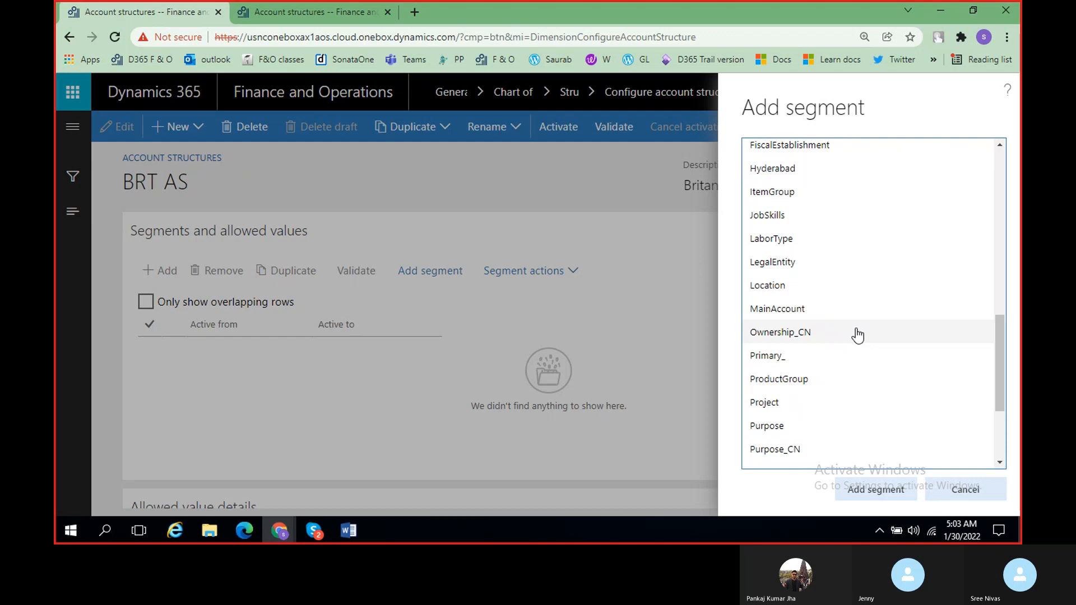
{"action": "scroll", "coordinate": [841, 320], "scroll_direction": "up", "scroll_amount": 3}
{"action": "scroll", "coordinate": [822, 305], "scroll_direction": "down", "scroll_amount": 1}
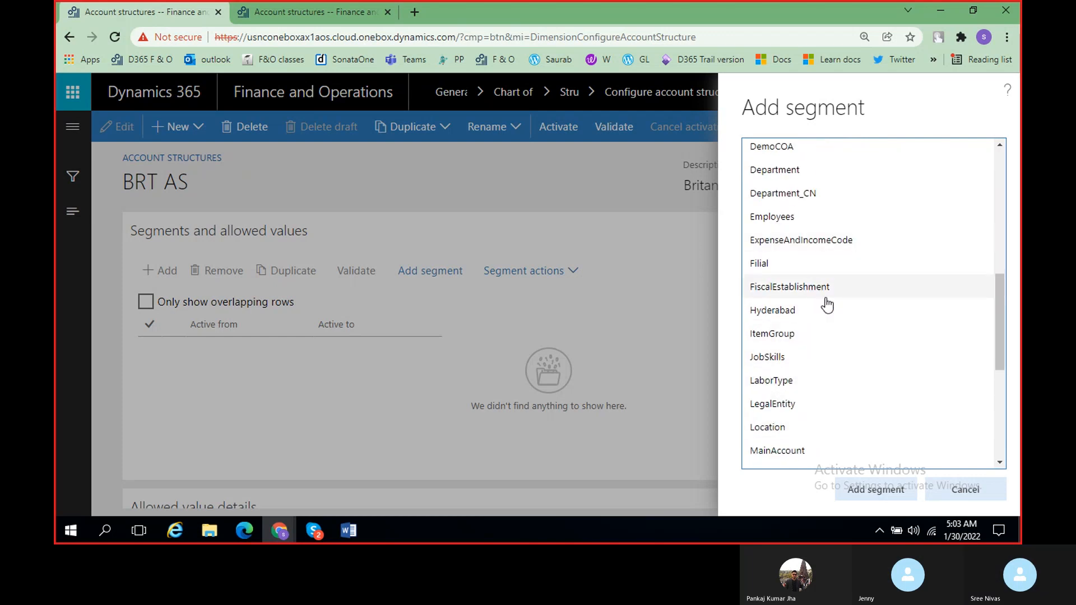
{"action": "scroll", "coordinate": [827, 305], "scroll_direction": "down", "scroll_amount": 1}
{"action": "left_click", "coordinate": [857, 380]}
{"action": "left_click", "coordinate": [876, 491]}
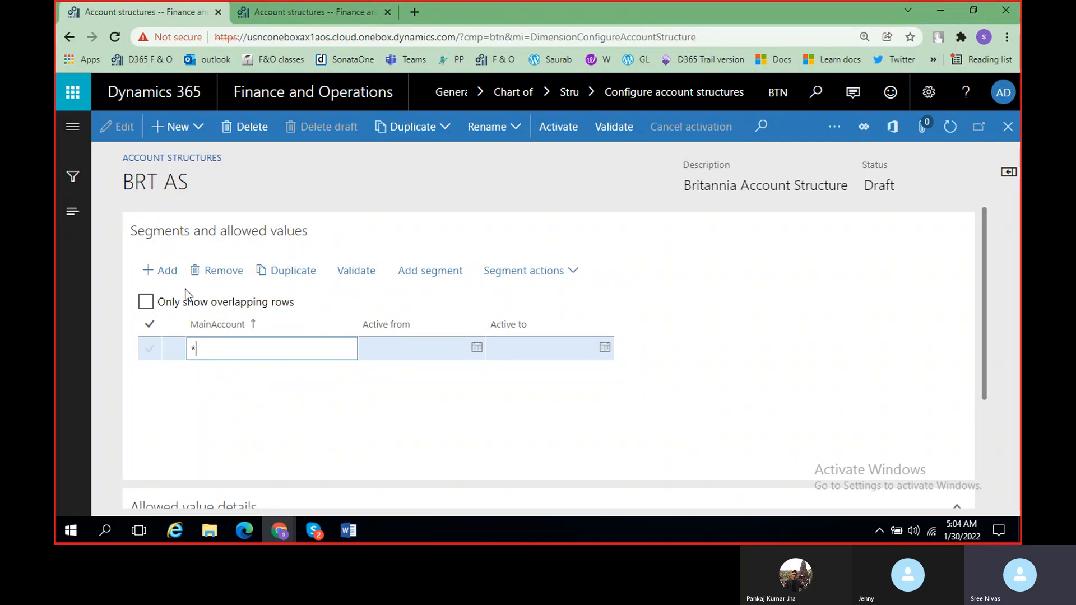
Switch to the Class notes document in Word and review the main account number ranges from Assets through Reporting accounts.
{"action": "mouse_move", "coordinate": [349, 537]}
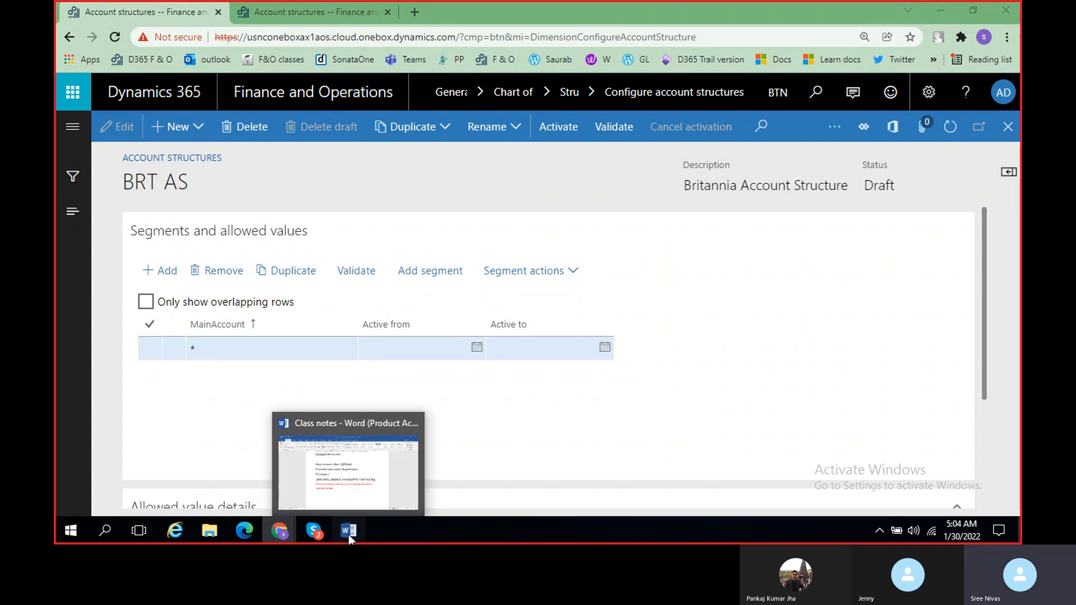
{"action": "left_click", "coordinate": [349, 536]}
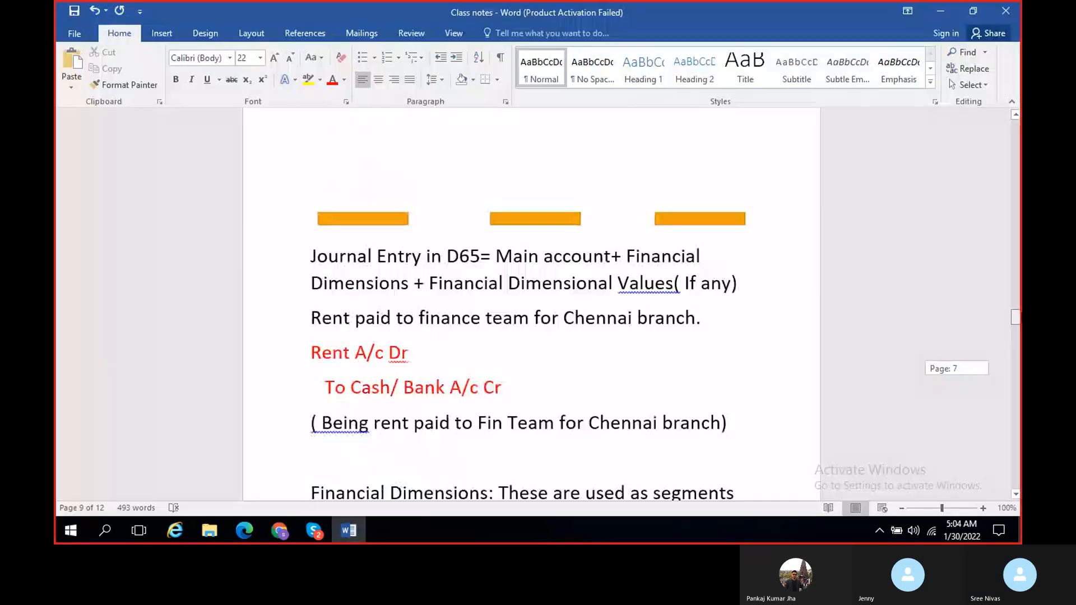
{"action": "left_click_drag", "start_coordinate": [1015, 317], "coordinate": [1017, 283]}
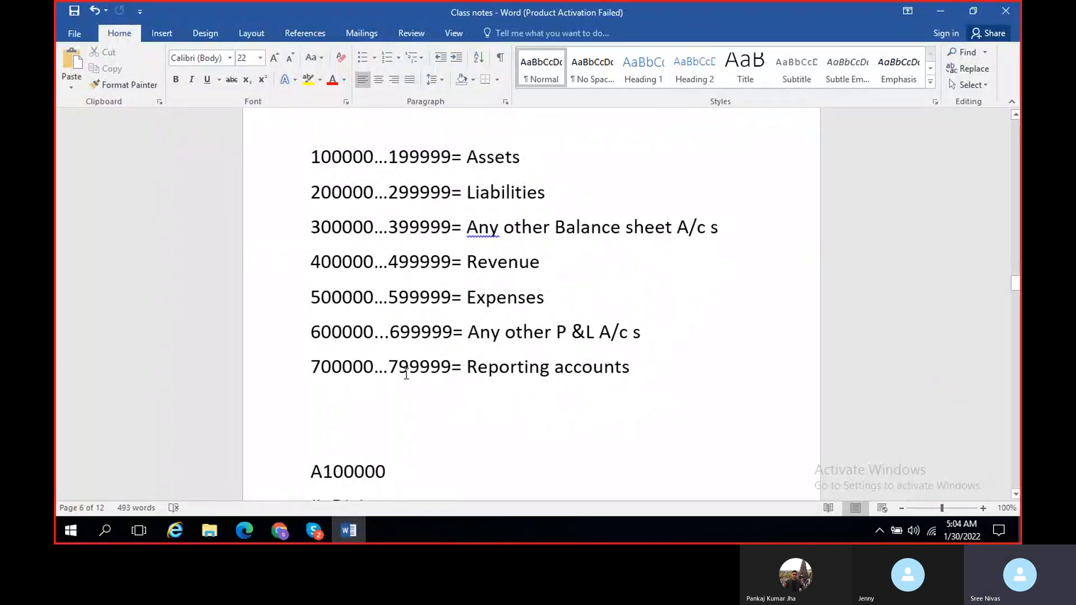
{"action": "scroll", "coordinate": [406, 374], "scroll_direction": "down", "scroll_amount": 2}
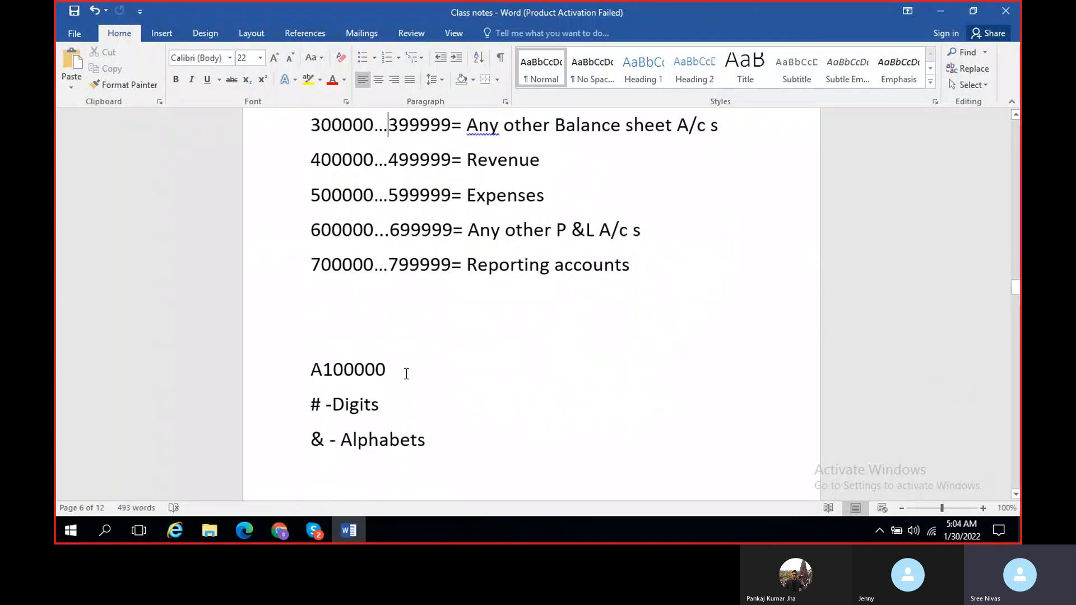
{"action": "scroll", "coordinate": [406, 375], "scroll_direction": "up", "scroll_amount": 2}
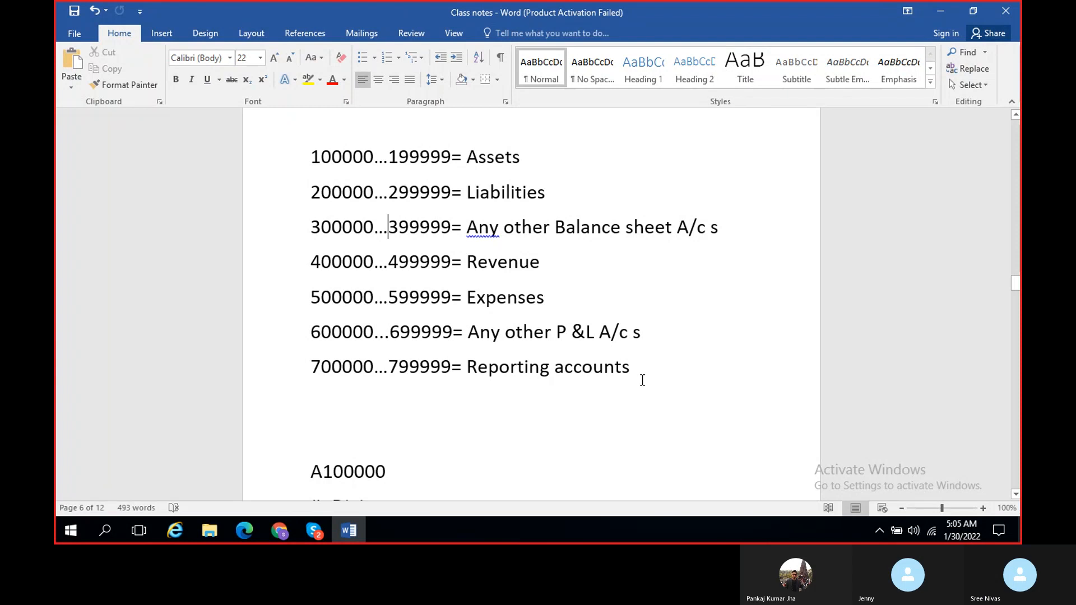
Return to the account structure in the browser and replace the MainAccount wildcard with 100000 copied from the Class notes Word document.
{"action": "key", "text": "alt+Tab"}
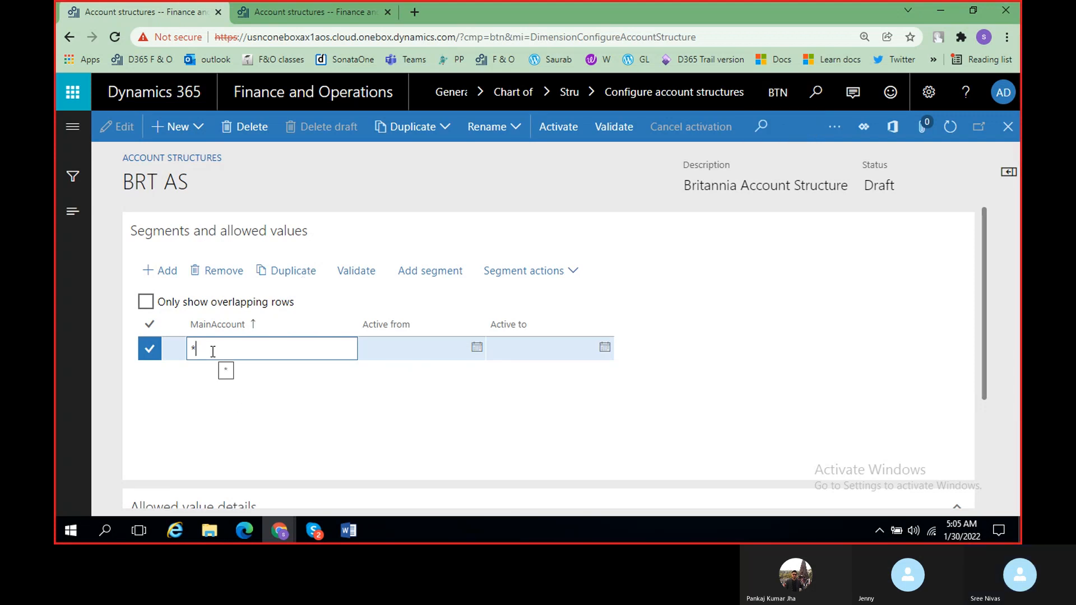
{"action": "left_click", "coordinate": [261, 359]}
{"action": "key", "text": "BackSpace"}
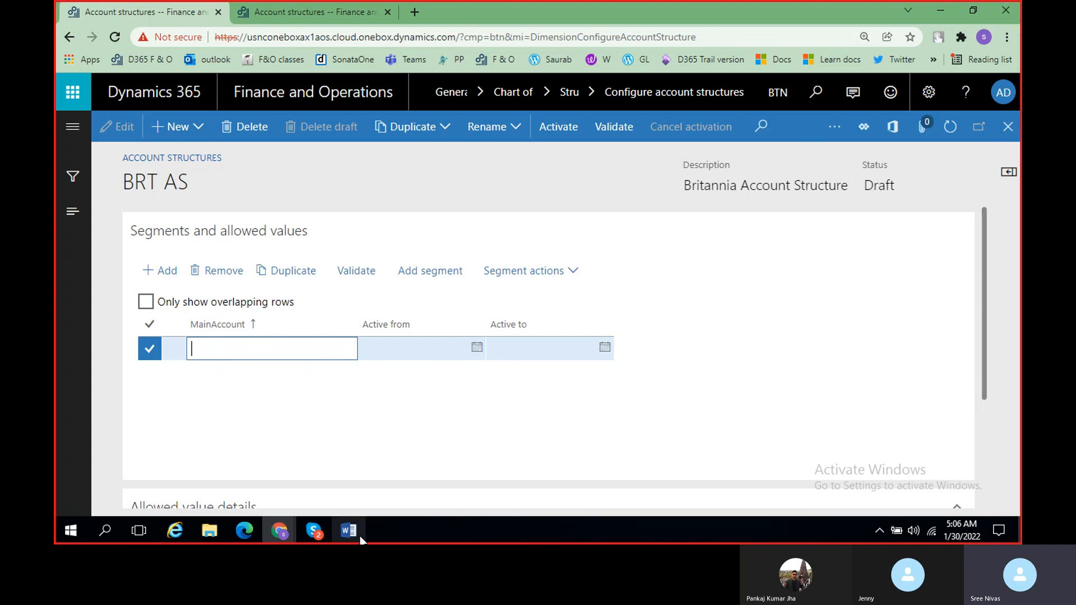
{"action": "mouse_move", "coordinate": [348, 536]}
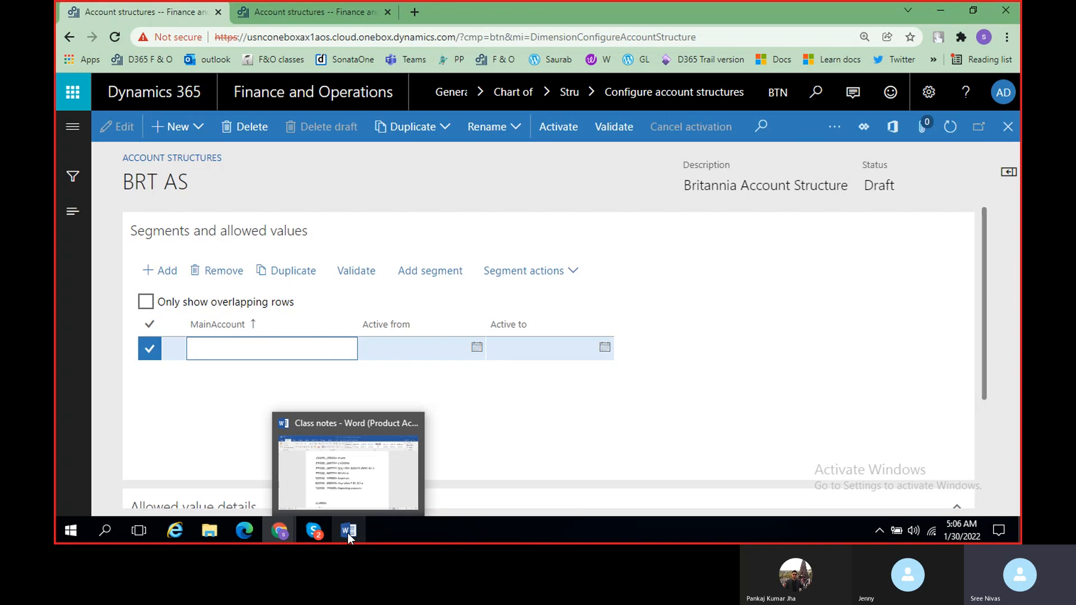
{"action": "left_click", "coordinate": [347, 533]}
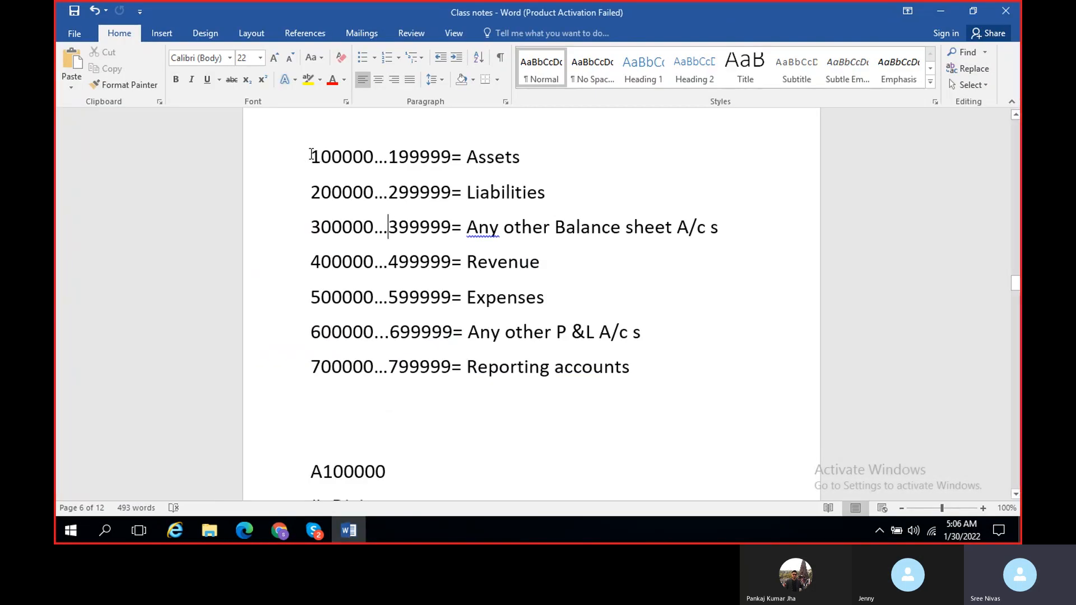
{"action": "left_click_drag", "start_coordinate": [311, 155], "coordinate": [369, 157]}
{"action": "key", "text": "ctrl+c"}
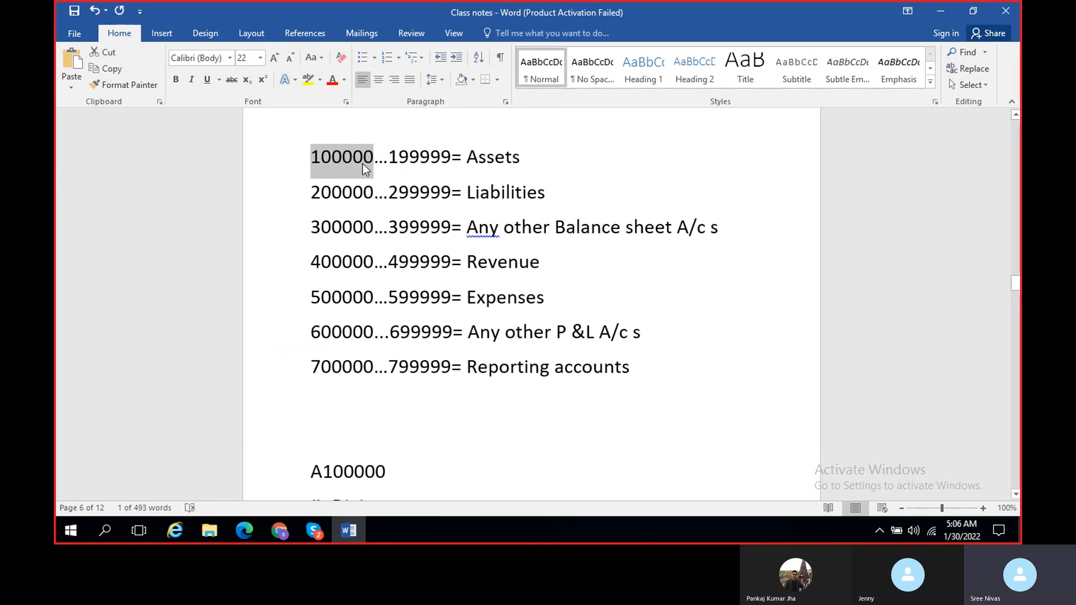
{"action": "key", "text": "alt+Tab"}
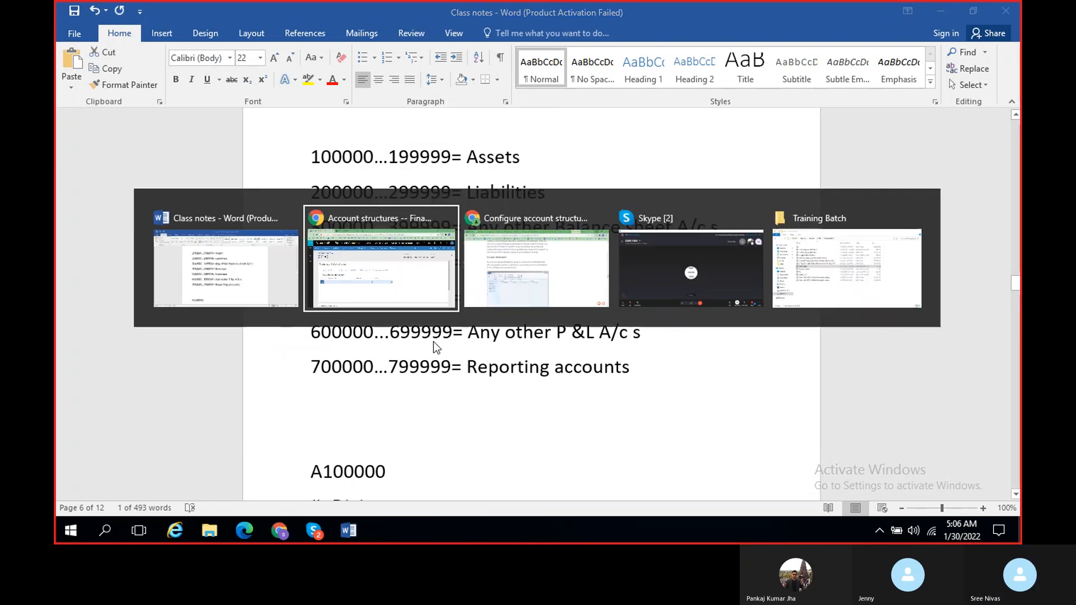
{"action": "key", "text": "ctrl+v"}
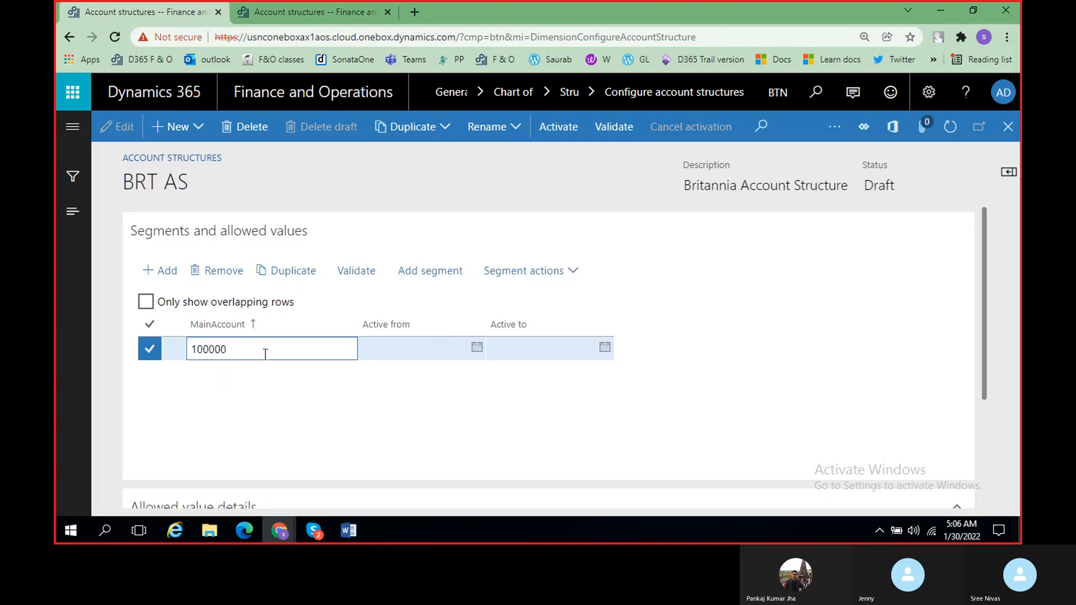
Extend the MainAccount value to the range 100000..799999, copying the end number from the Reporting accounts line in the Word notes.
{"action": "type", "text": ".."}
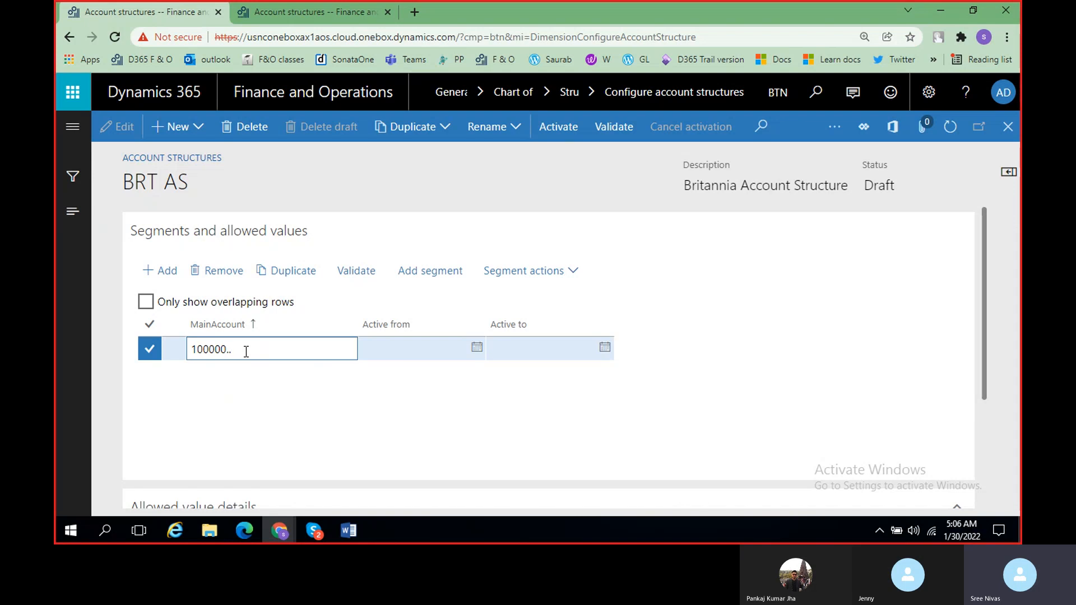
{"action": "key", "text": "alt+Tab"}
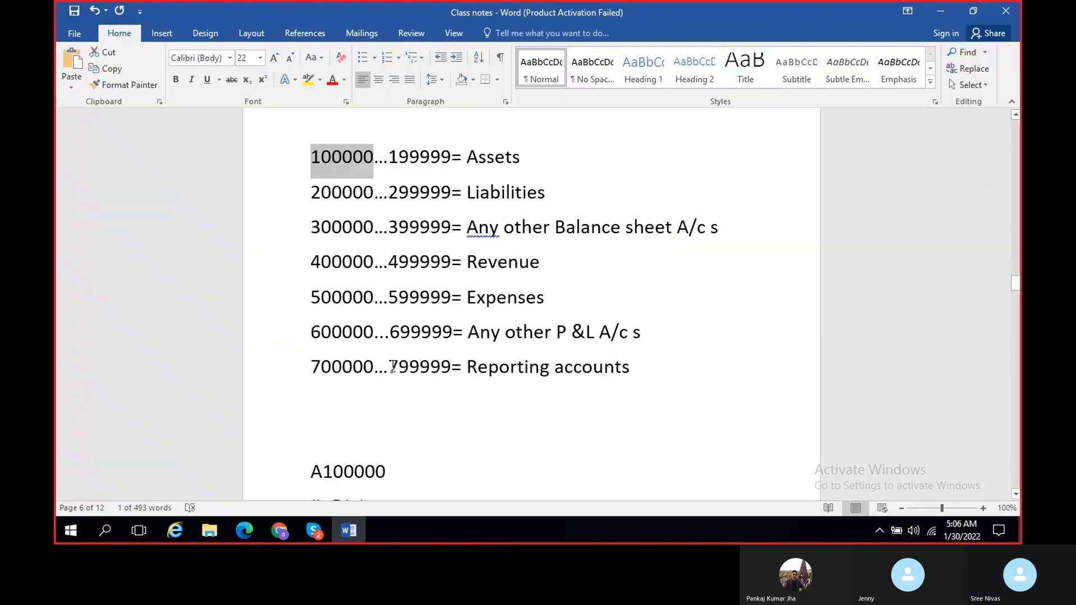
{"action": "left_click_drag", "start_coordinate": [388, 367], "coordinate": [455, 370]}
{"action": "key", "text": "ctrl+c"}
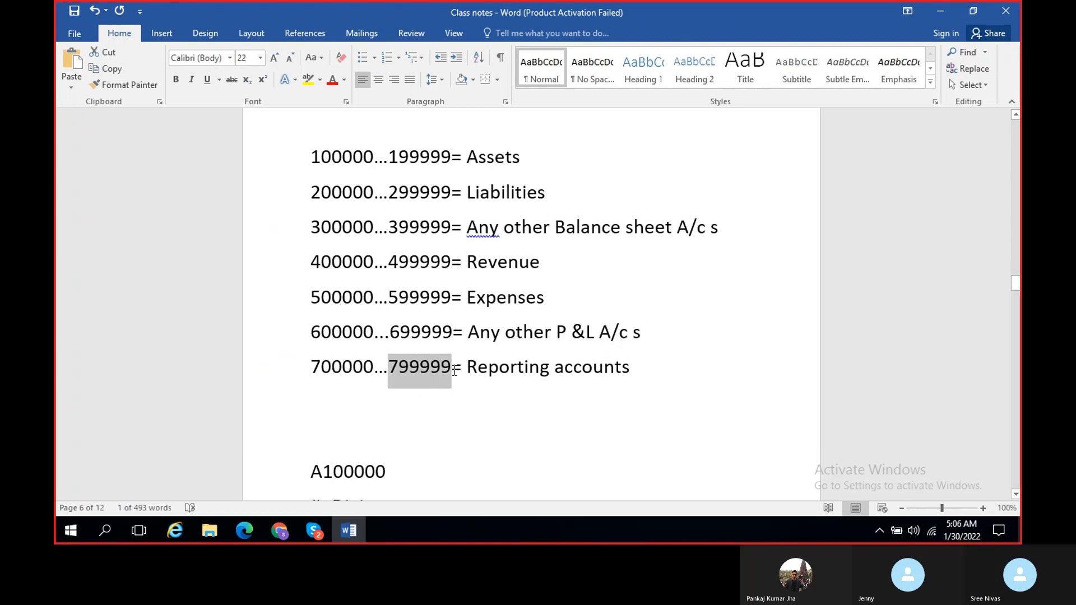
{"action": "key", "text": "alt+Tab"}
{"action": "left_click", "coordinate": [294, 343]}
{"action": "key", "text": "ctrl+v"}
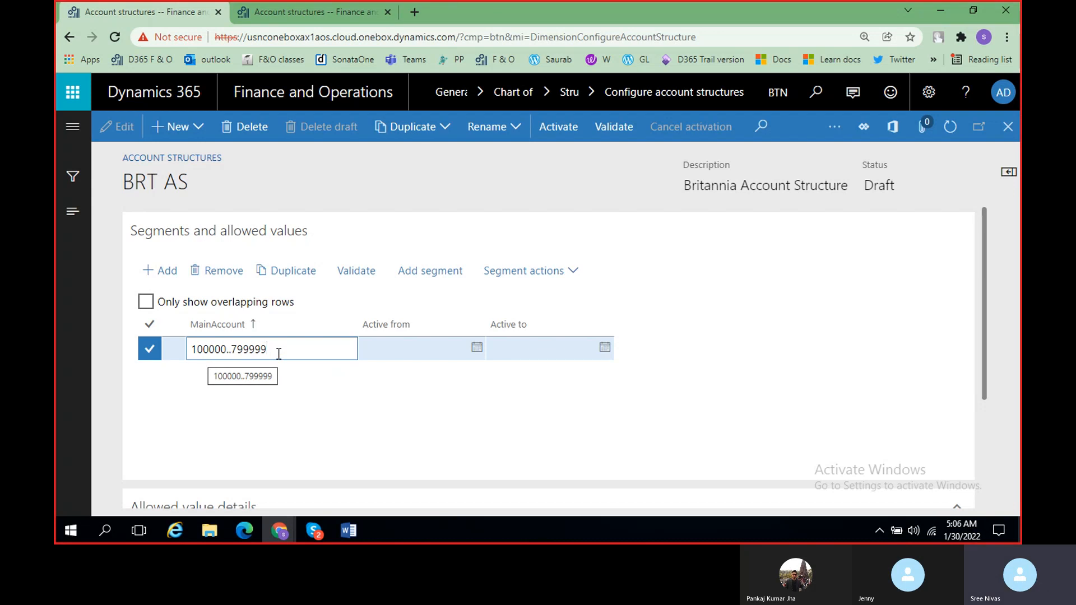
Delete the MainAccount criterion from the allowed value details and remove the 100000..799999 row from the segments grid.
{"action": "scroll", "coordinate": [317, 393], "scroll_direction": "down", "scroll_amount": 3}
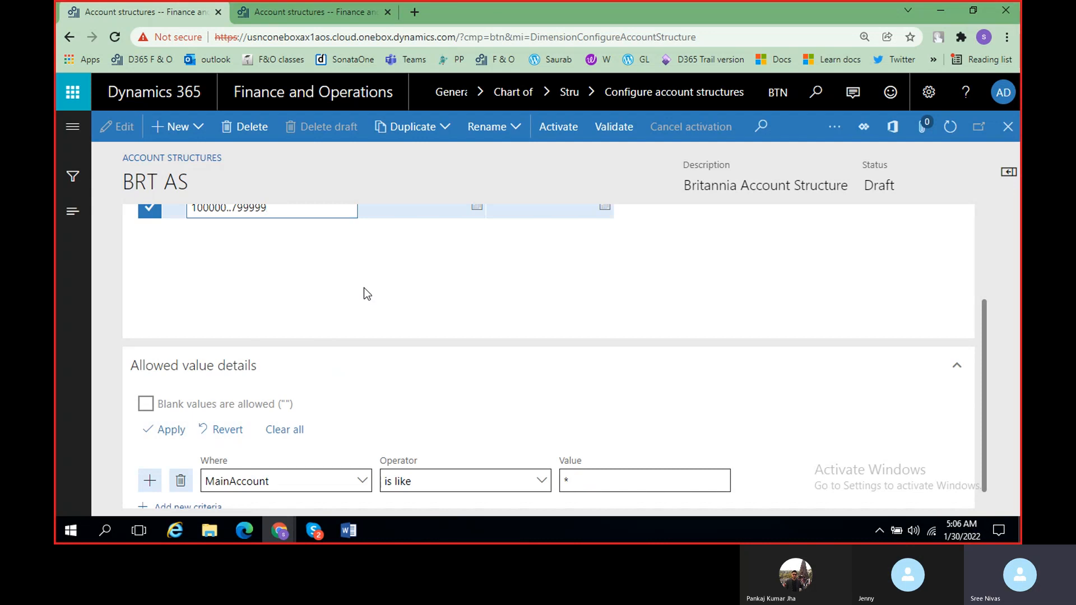
{"action": "scroll", "coordinate": [364, 289], "scroll_direction": "down", "scroll_amount": 1}
{"action": "left_click", "coordinate": [180, 461]}
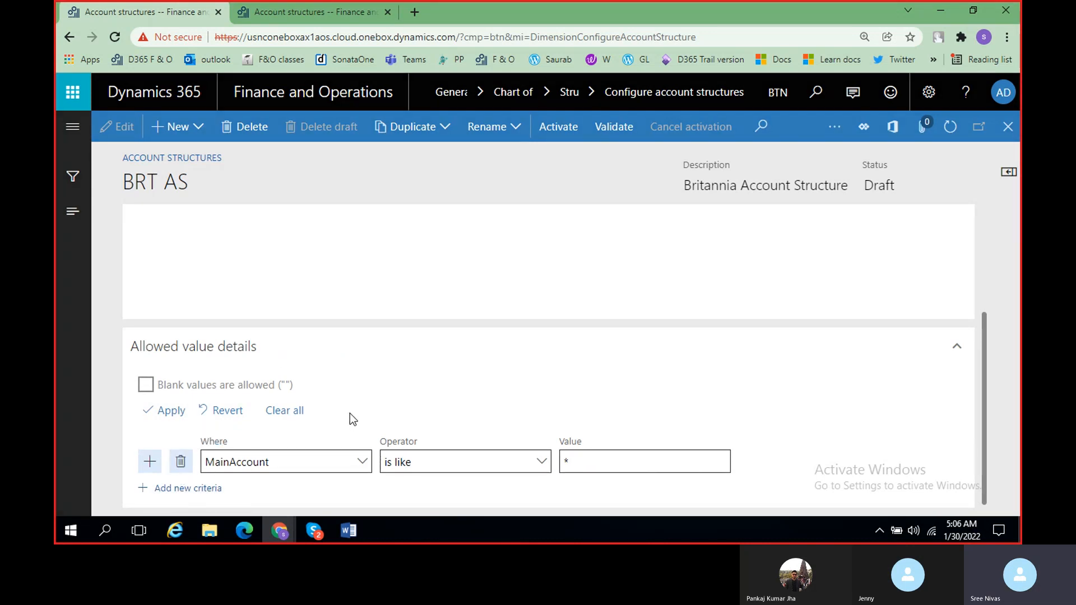
{"action": "left_click", "coordinate": [162, 242]}
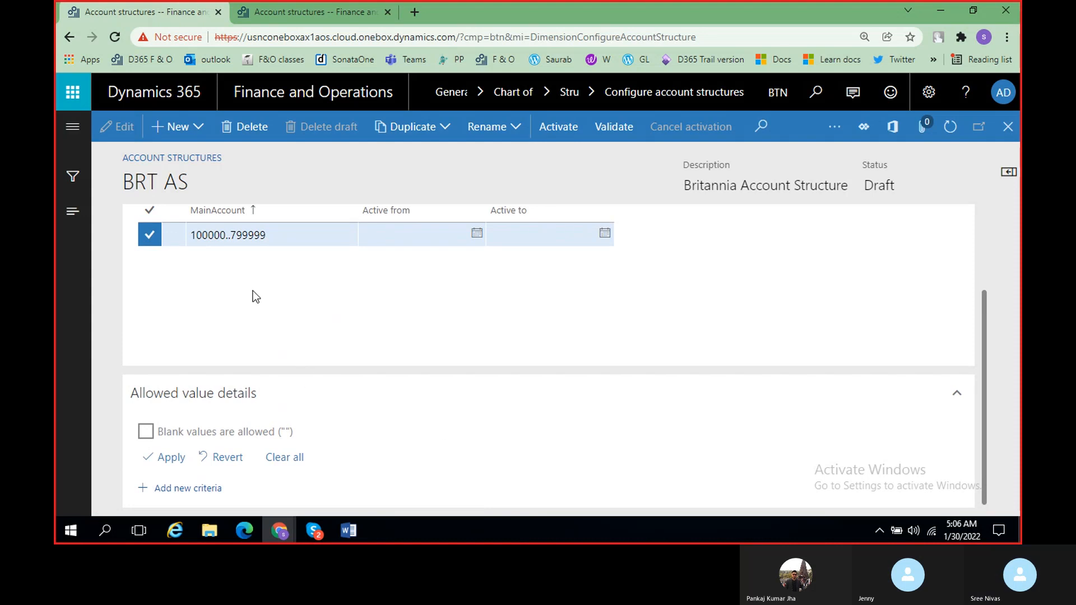
{"action": "scroll", "coordinate": [430, 389], "scroll_direction": "up", "scroll_amount": 2}
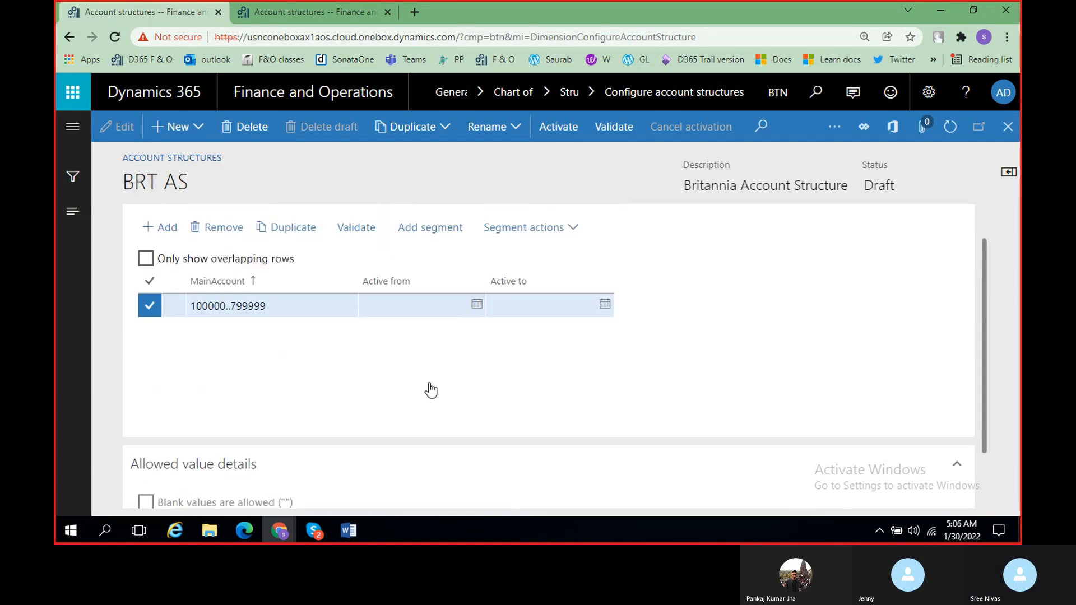
{"action": "left_click", "coordinate": [220, 272]}
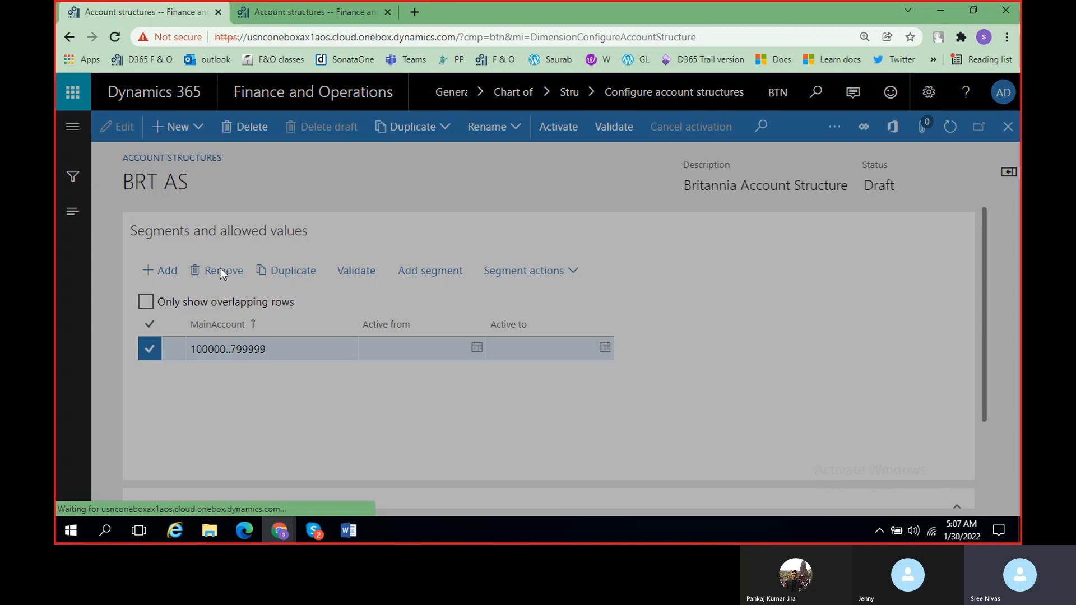
{"action": "left_click", "coordinate": [626, 375]}
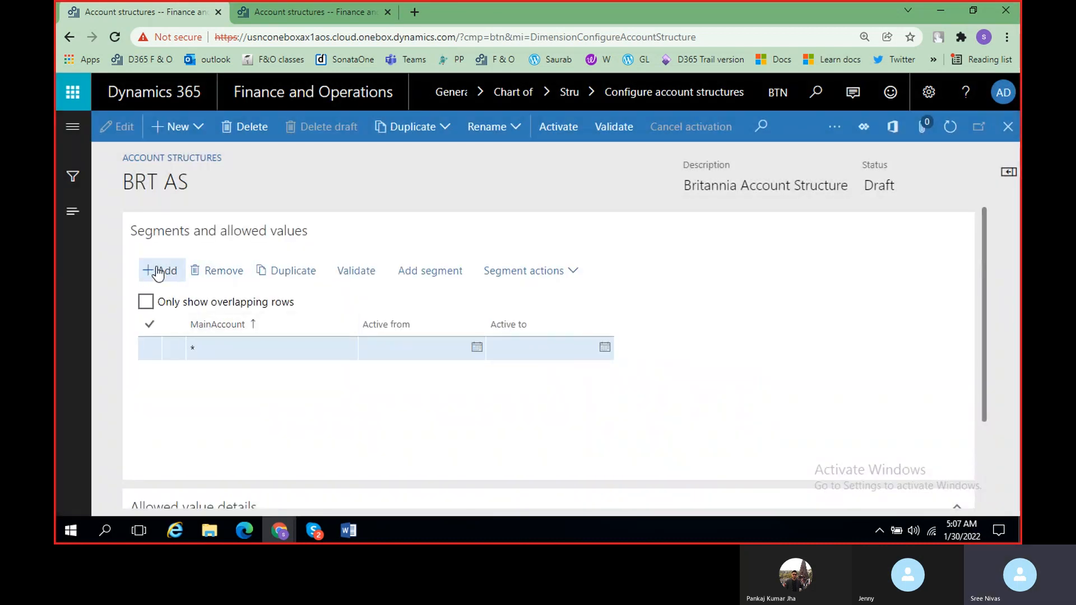
Enter the range 100000..799999 as the MainAccount value in the wildcard row.
{"action": "left_click", "coordinate": [228, 352]}
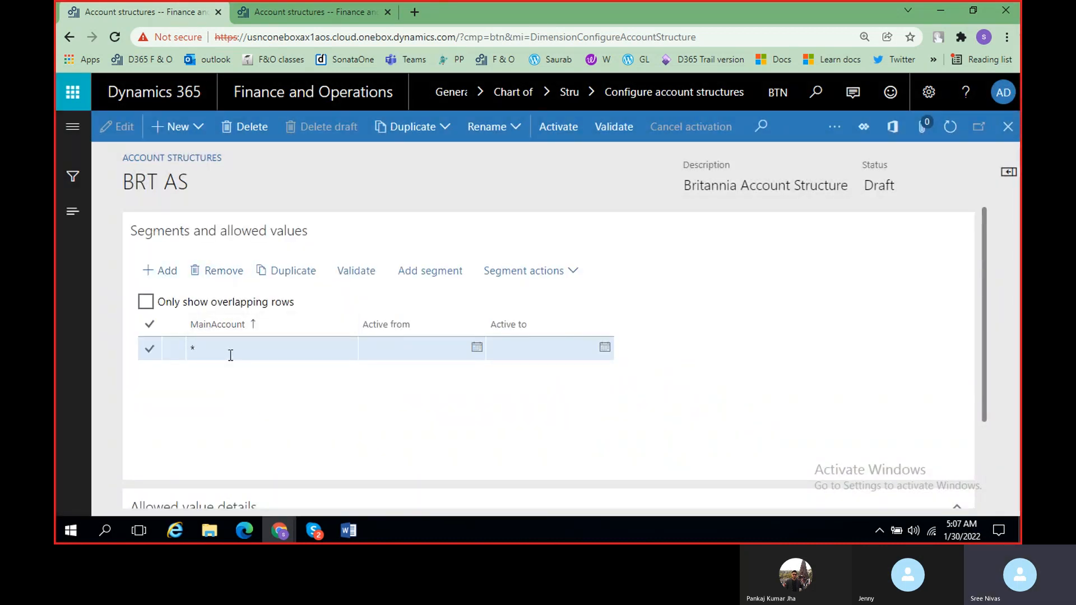
{"action": "key", "text": "BackSpace"}
{"action": "type", "text": "100000"}
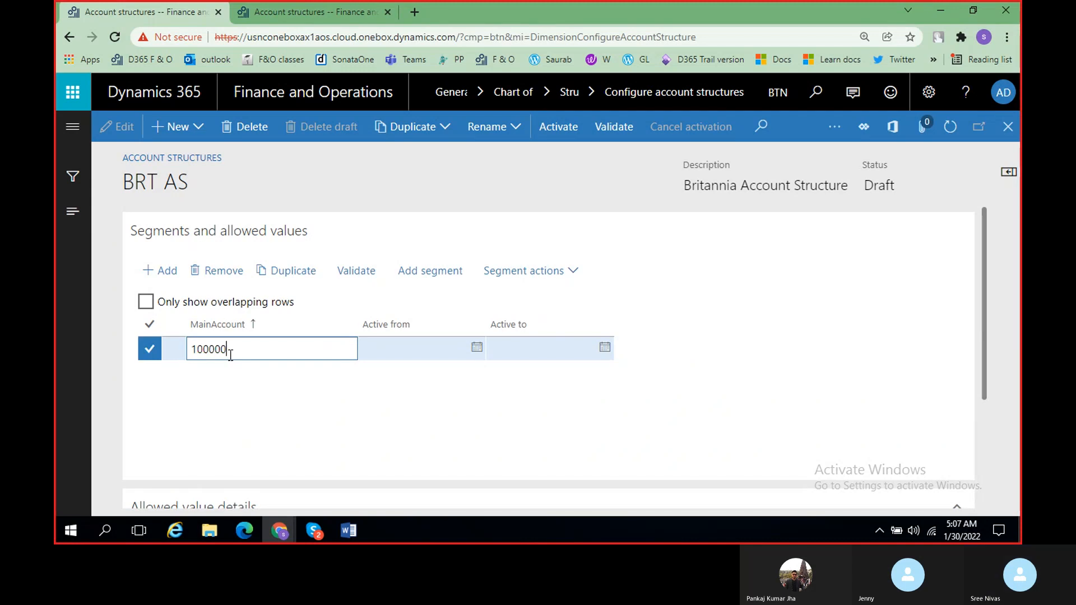
{"action": "type", "text": "..799999"}
Compare the MainAccount range in the segments grid with its criterion in the allowed value details.
{"action": "scroll", "coordinate": [359, 413], "scroll_direction": "down", "scroll_amount": 3}
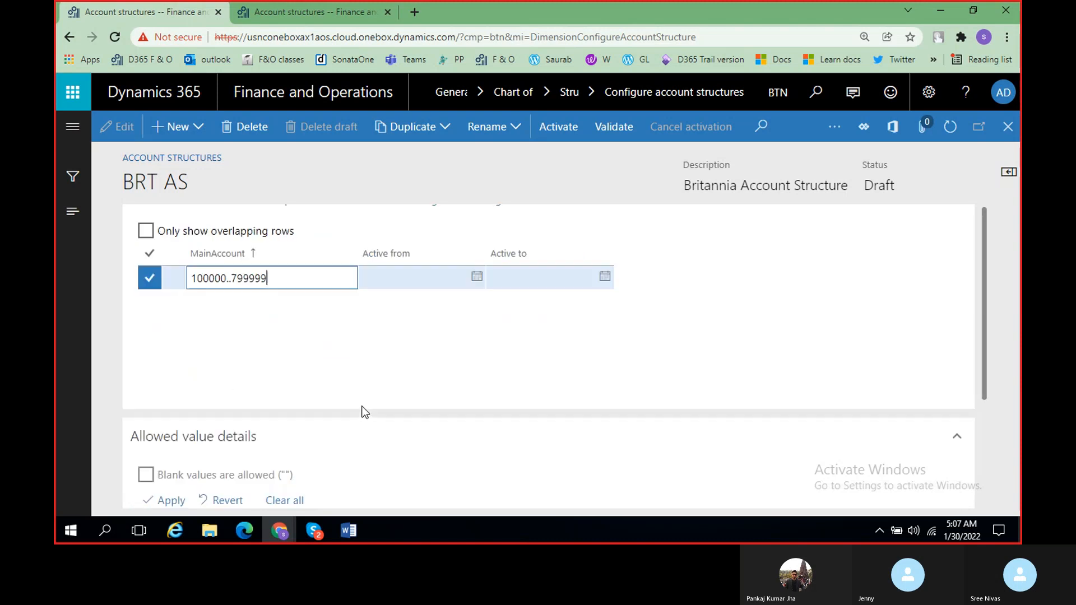
{"action": "scroll", "coordinate": [366, 406], "scroll_direction": "up", "scroll_amount": 3}
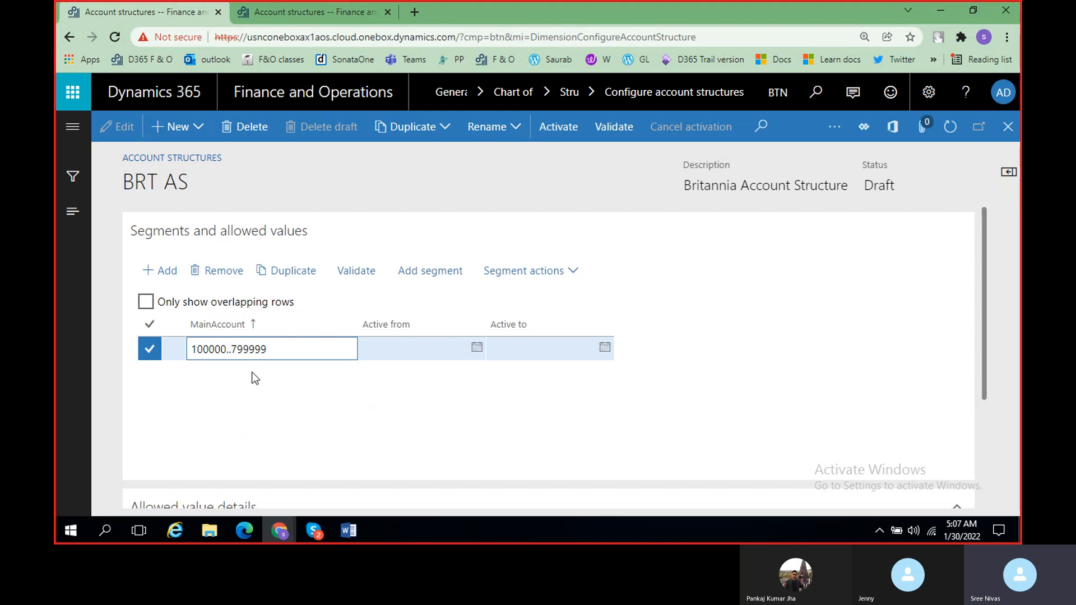
{"action": "scroll", "coordinate": [255, 379], "scroll_direction": "down", "scroll_amount": 3}
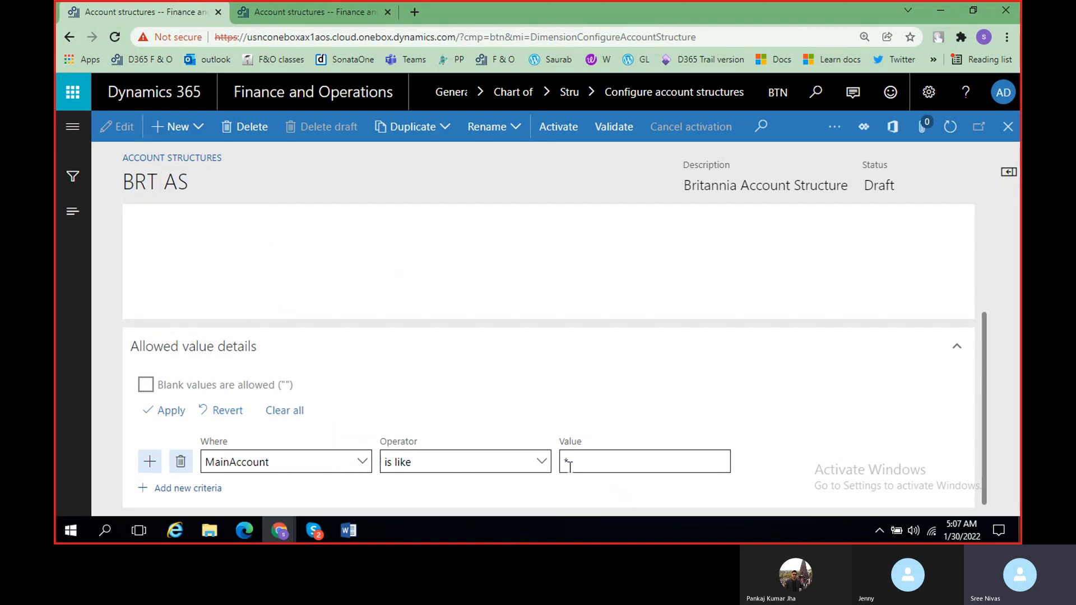
{"action": "scroll", "coordinate": [328, 408], "scroll_direction": "up", "scroll_amount": 3}
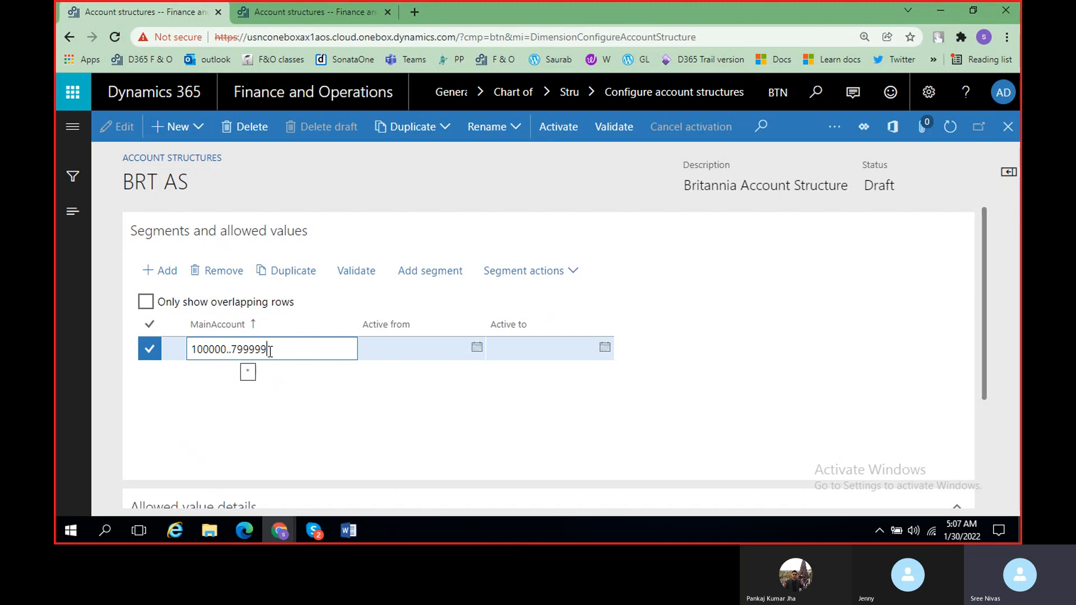
{"action": "scroll", "coordinate": [286, 370], "scroll_direction": "down", "scroll_amount": 3}
{"action": "left_click", "coordinate": [578, 466]}
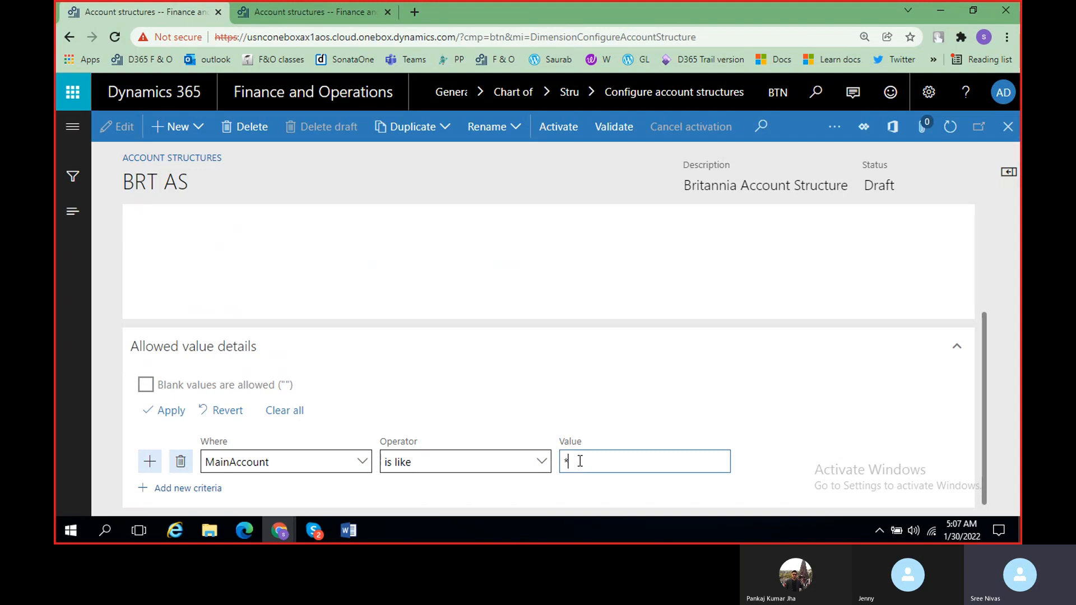
{"action": "scroll", "coordinate": [336, 359], "scroll_direction": "up", "scroll_amount": 3}
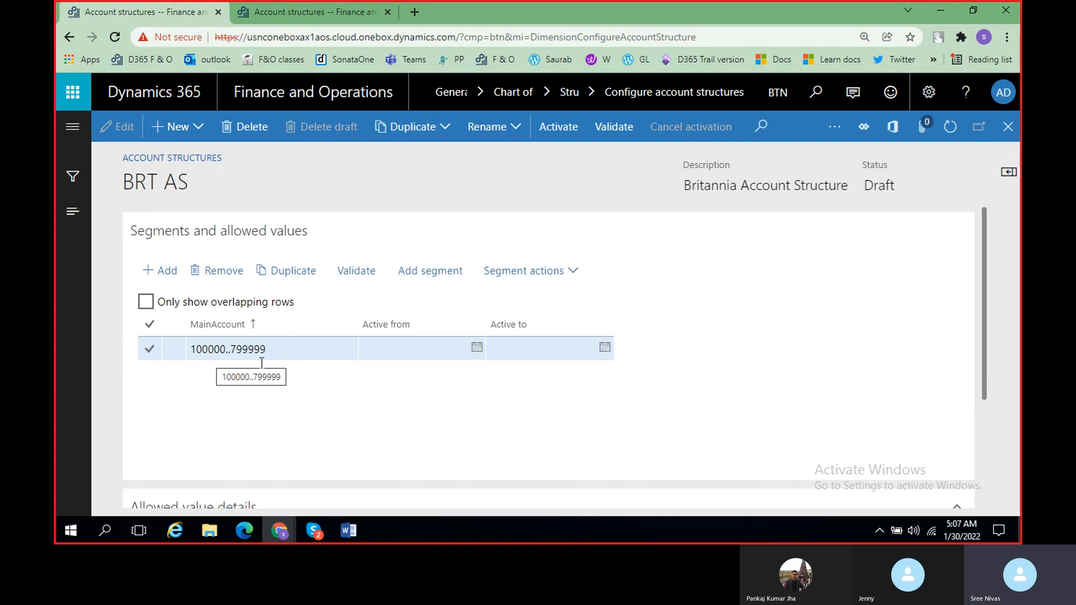
{"action": "scroll", "coordinate": [245, 384], "scroll_direction": "down", "scroll_amount": 3}
{"action": "scroll", "coordinate": [273, 392], "scroll_direction": "up", "scroll_amount": 3}
{"action": "scroll", "coordinate": [309, 428], "scroll_direction": "down", "scroll_amount": 3}
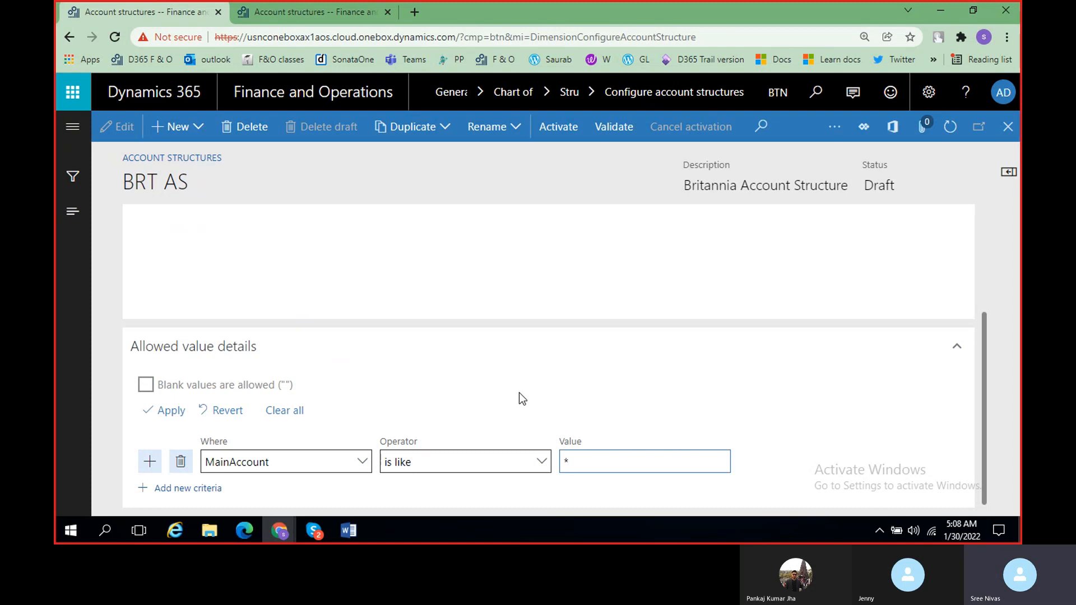
Change the MainAccount criterion's operator to is between and clear its wildcard value.
{"action": "left_click", "coordinate": [542, 463]}
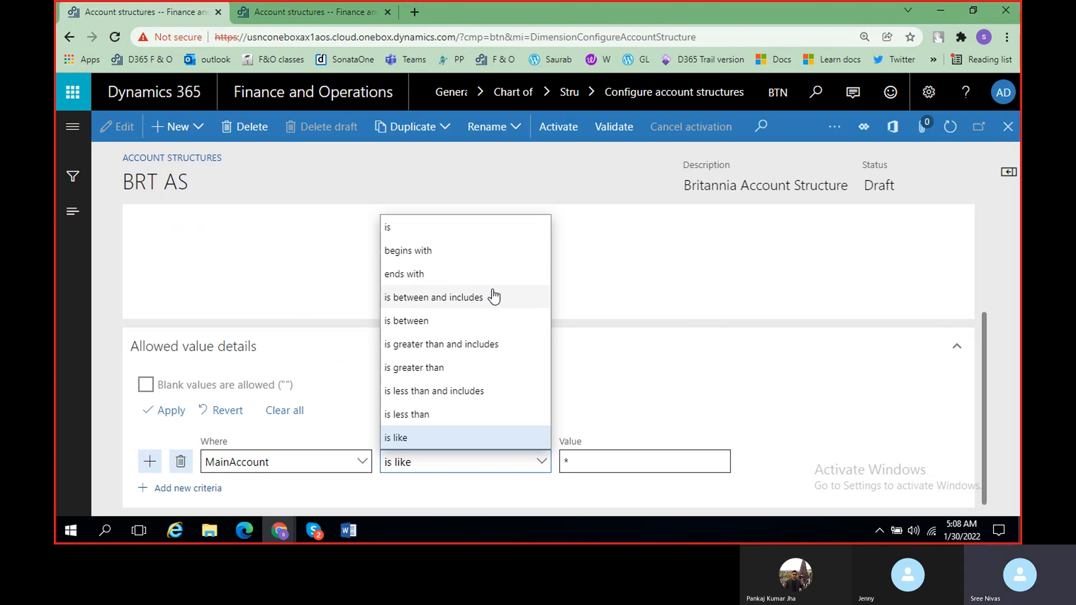
{"action": "left_click", "coordinate": [426, 326]}
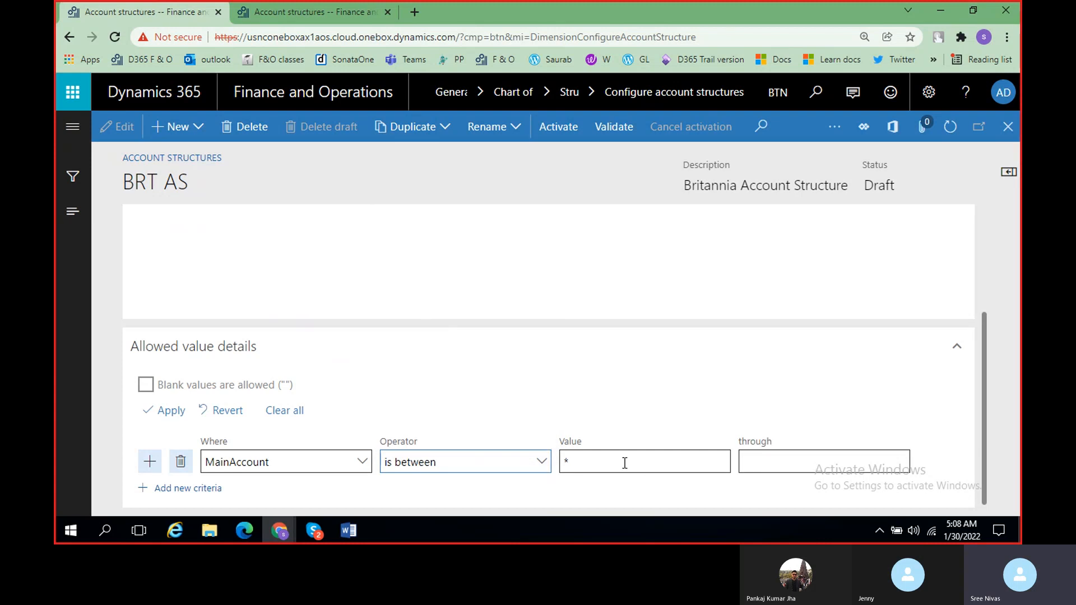
{"action": "left_click", "coordinate": [591, 460]}
{"action": "key", "text": "BackSpace"}
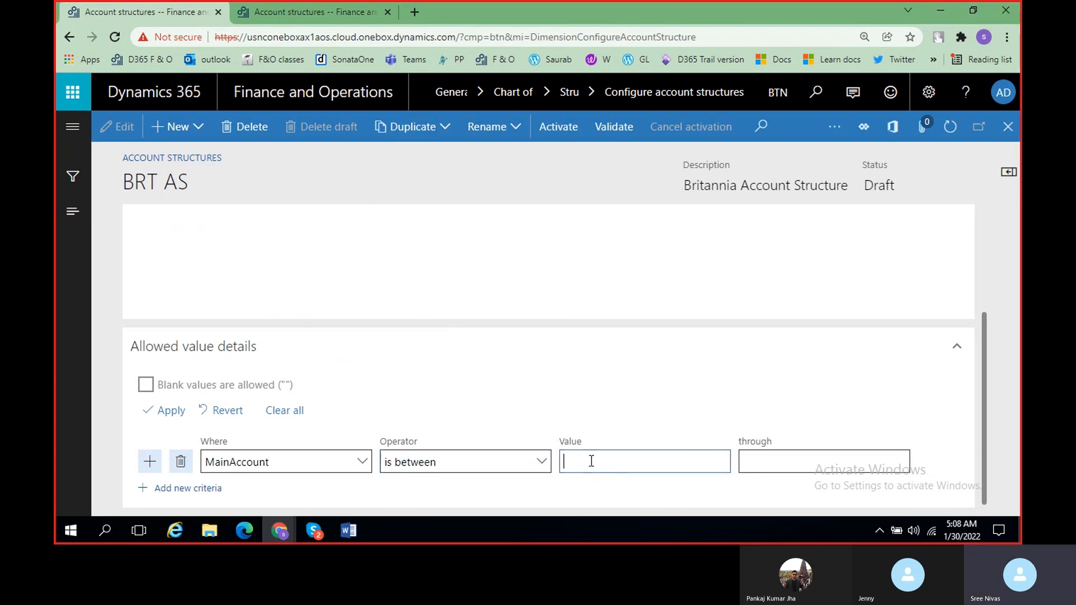
Select the start number 100000 within the MainAccount range of the segments grid row.
{"action": "scroll", "coordinate": [314, 324], "scroll_direction": "up", "scroll_amount": 3}
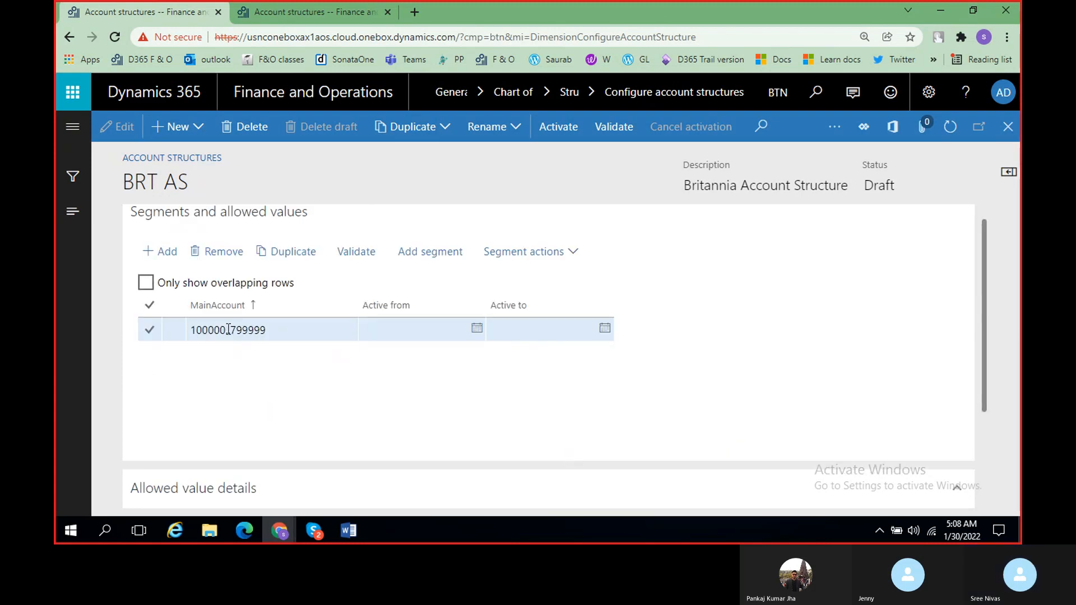
{"action": "left_click_drag", "start_coordinate": [224, 329], "coordinate": [149, 339]}
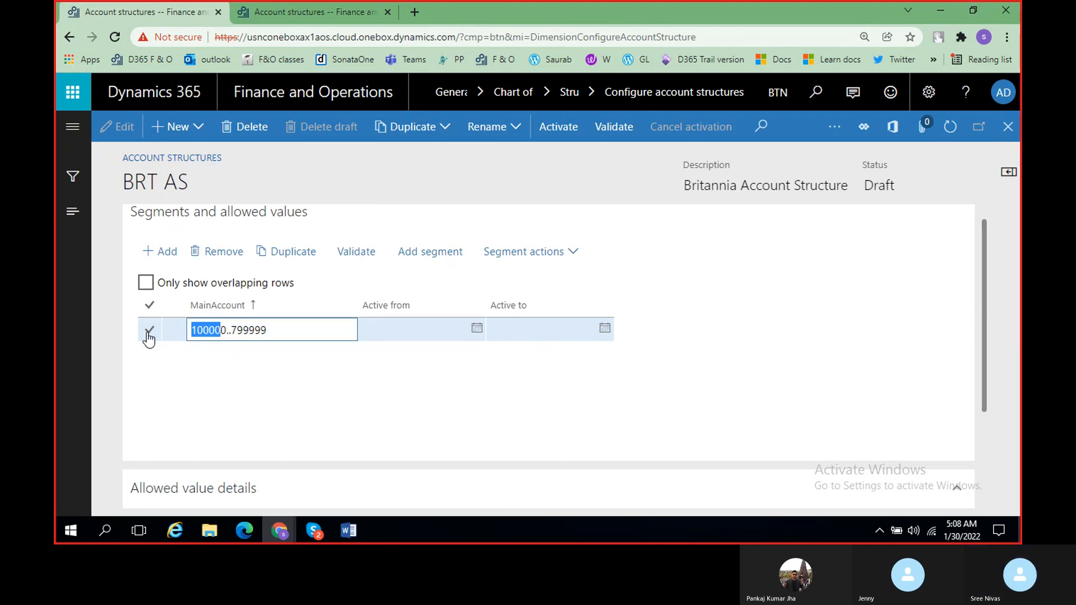
{"action": "key", "text": "shift+Right"}
{"action": "key", "text": "Left"}
{"action": "key", "text": "Left"}
{"action": "key", "text": "shift+Right"}
{"action": "key", "text": "shift+Right"}
{"action": "key", "text": "shift+Right"}
{"action": "key", "text": "shift+Right"}
{"action": "key", "text": "shift+Right"}
{"action": "key", "text": "shift+Right"}
Examine the MainAccount criterion's operator, value and through fields in the allowed value details against the grid range.
{"action": "scroll", "coordinate": [350, 365], "scroll_direction": "down", "scroll_amount": 3}
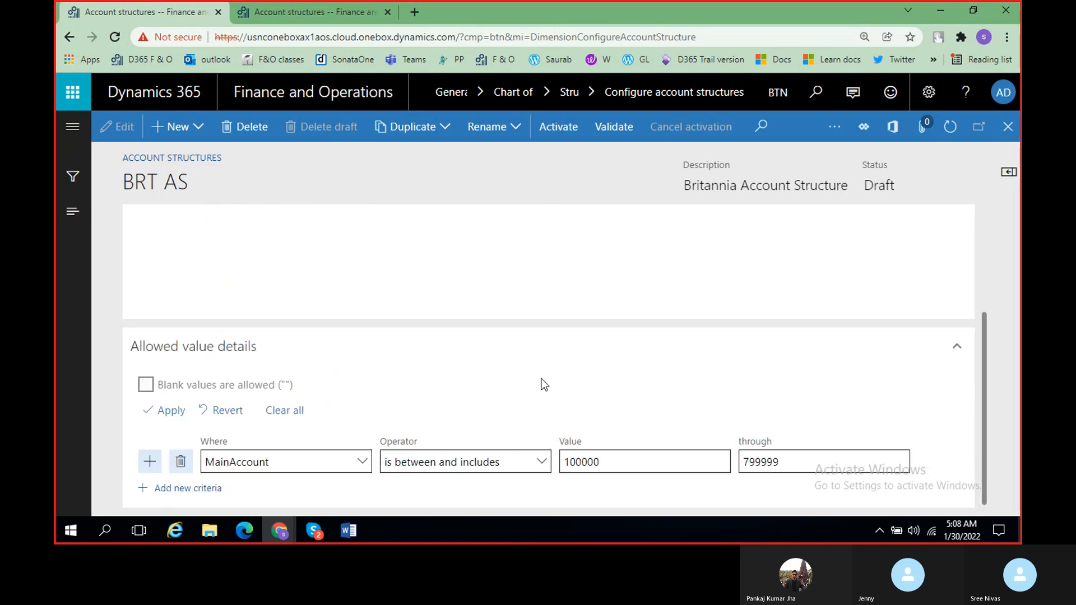
{"action": "scroll", "coordinate": [627, 465], "scroll_direction": "up", "scroll_amount": 3}
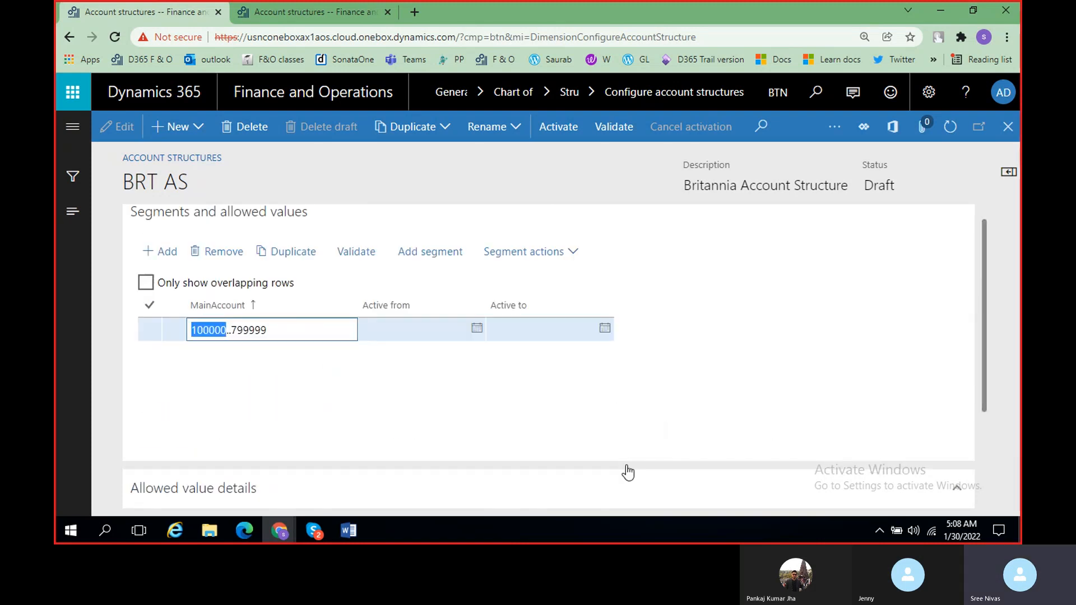
{"action": "scroll", "coordinate": [626, 451], "scroll_direction": "down", "scroll_amount": 3}
{"action": "scroll", "coordinate": [650, 348], "scroll_direction": "up", "scroll_amount": 3}
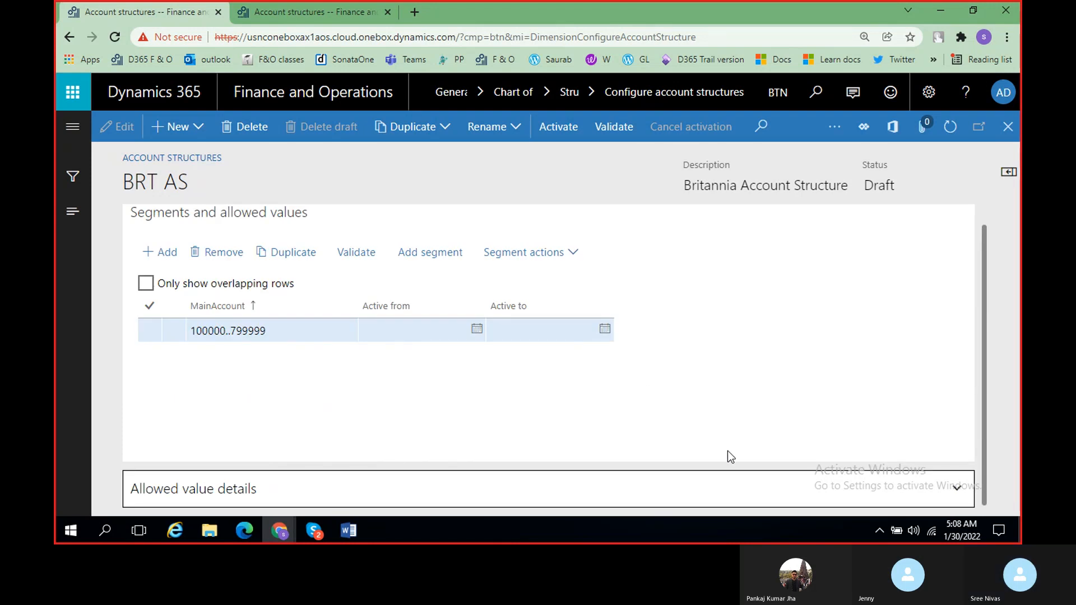
{"action": "left_click", "coordinate": [732, 496]}
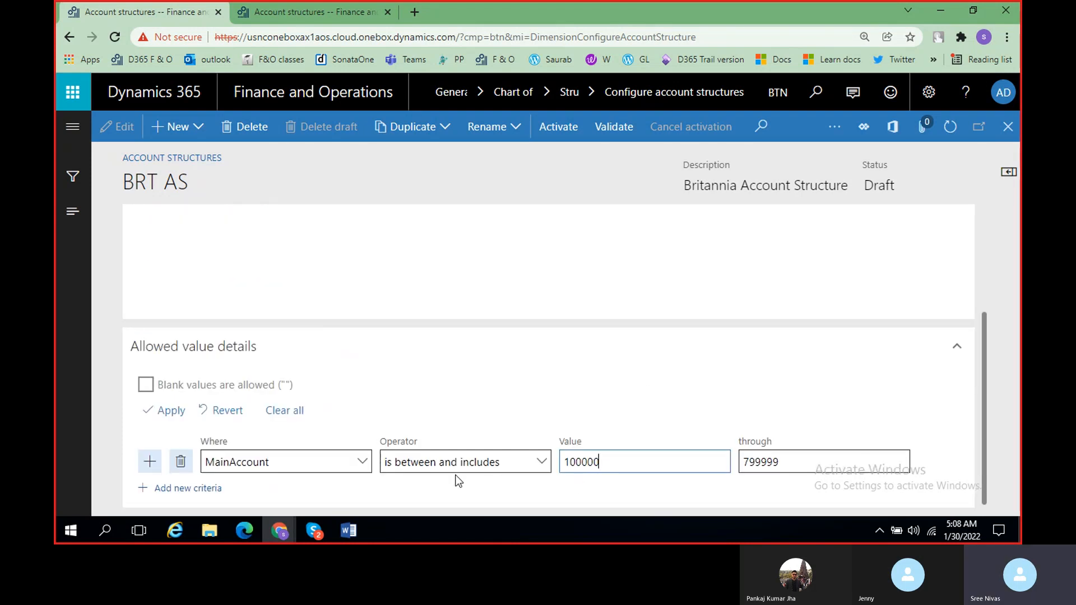
Change the MainAccount criterion's operator to is between and compare it with the range in the segments grid.
{"action": "left_click", "coordinate": [541, 467]}
{"action": "left_click", "coordinate": [455, 322]}
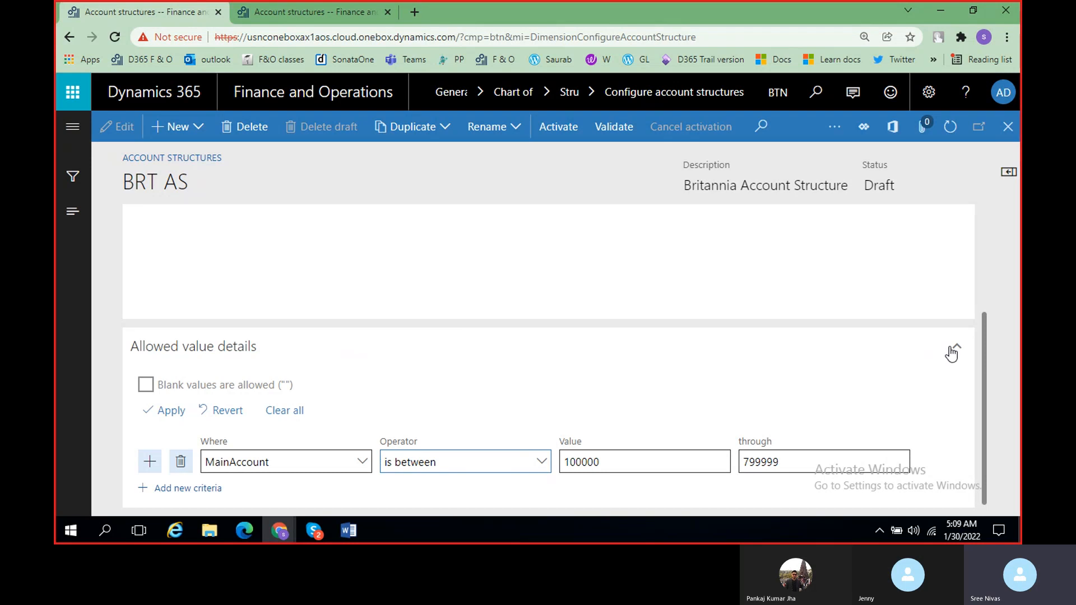
{"action": "scroll", "coordinate": [700, 381], "scroll_direction": "up", "scroll_amount": 3}
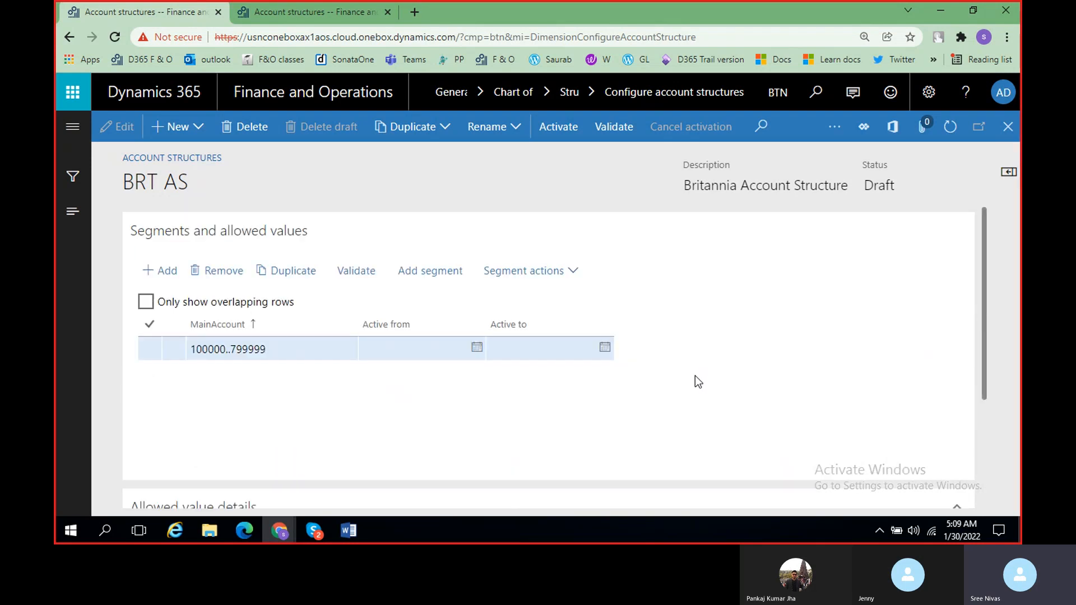
{"action": "scroll", "coordinate": [361, 402], "scroll_direction": "down", "scroll_amount": 3}
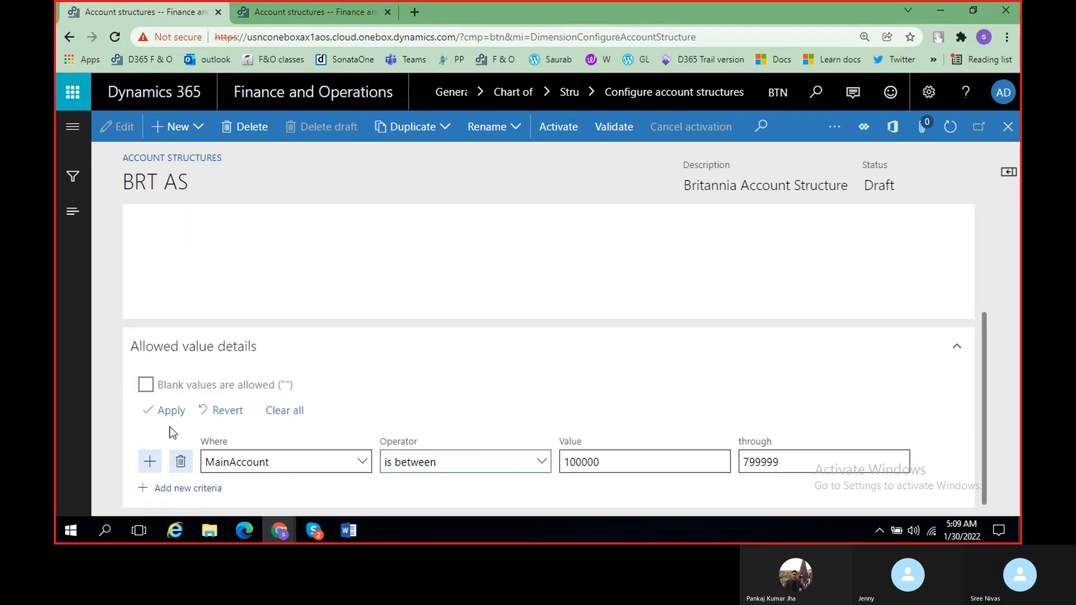
Set the MainAccount criterion's operator to is between and includes and check it against the segments grid row.
{"action": "left_click", "coordinate": [540, 461]}
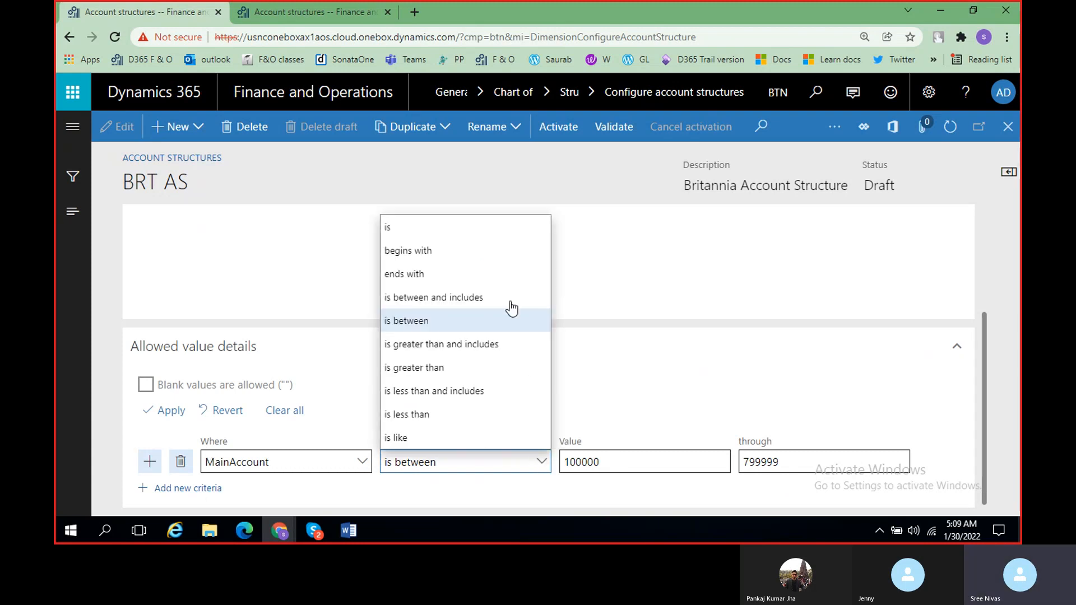
{"action": "left_click", "coordinate": [481, 298]}
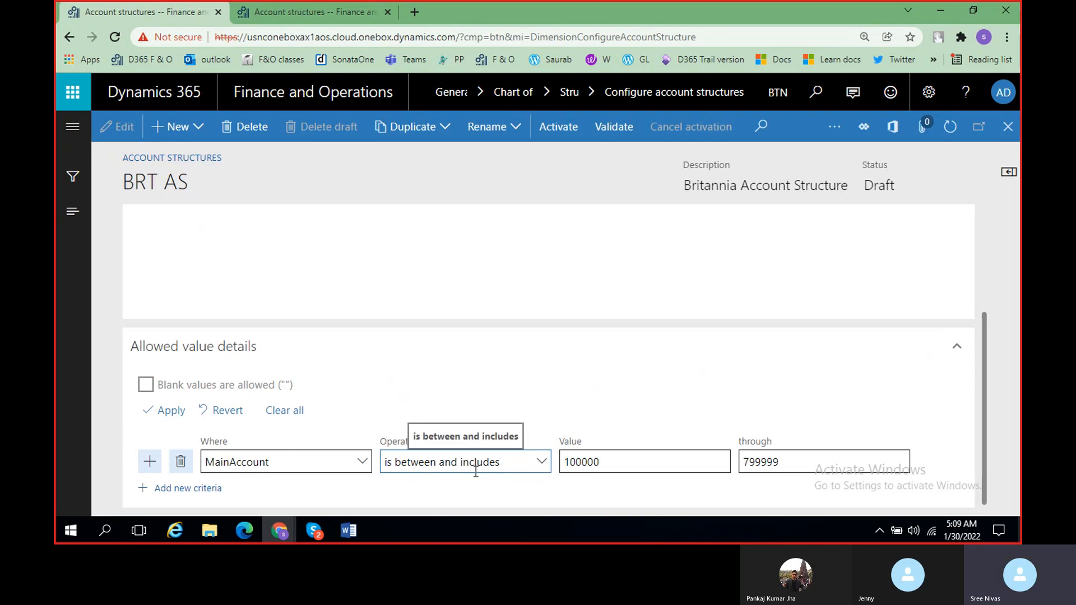
{"action": "scroll", "coordinate": [530, 443], "scroll_direction": "up", "scroll_amount": 3}
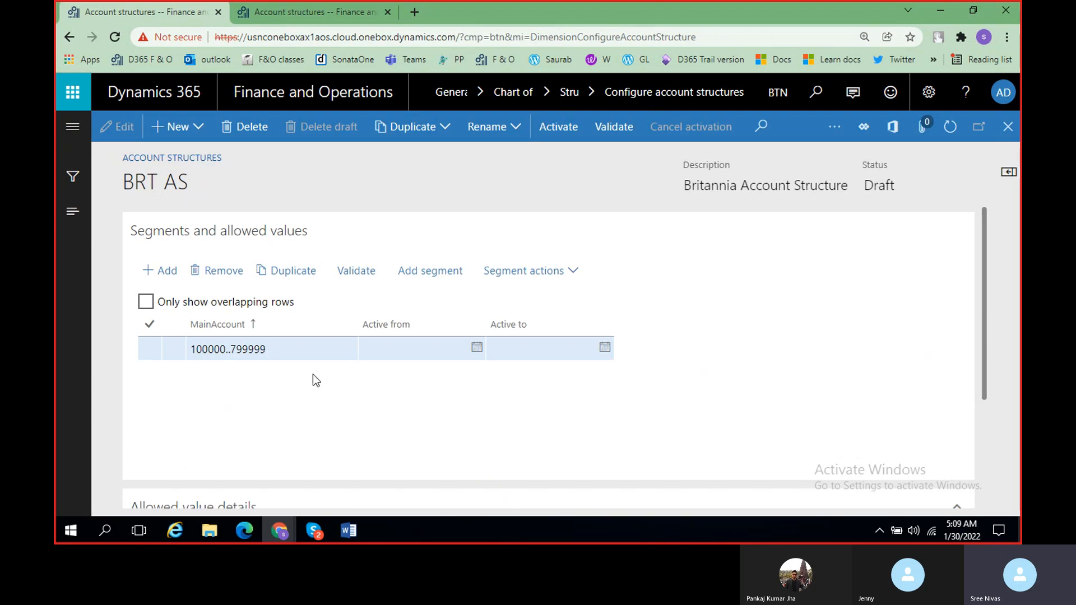
{"action": "scroll", "coordinate": [320, 381], "scroll_direction": "down", "scroll_amount": 3}
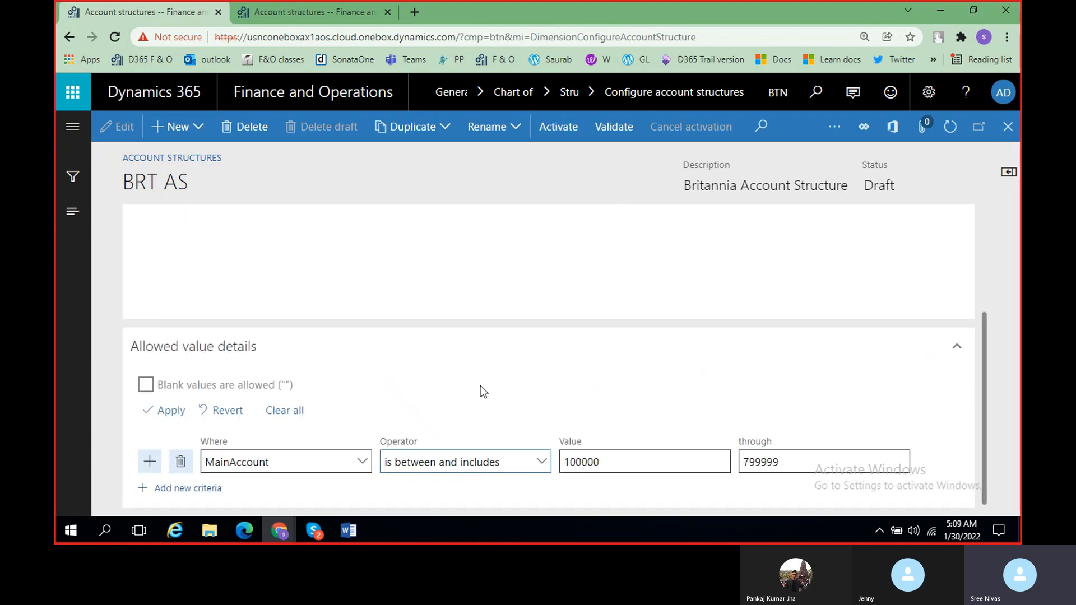
{"action": "scroll", "coordinate": [480, 385], "scroll_direction": "up", "scroll_amount": 3}
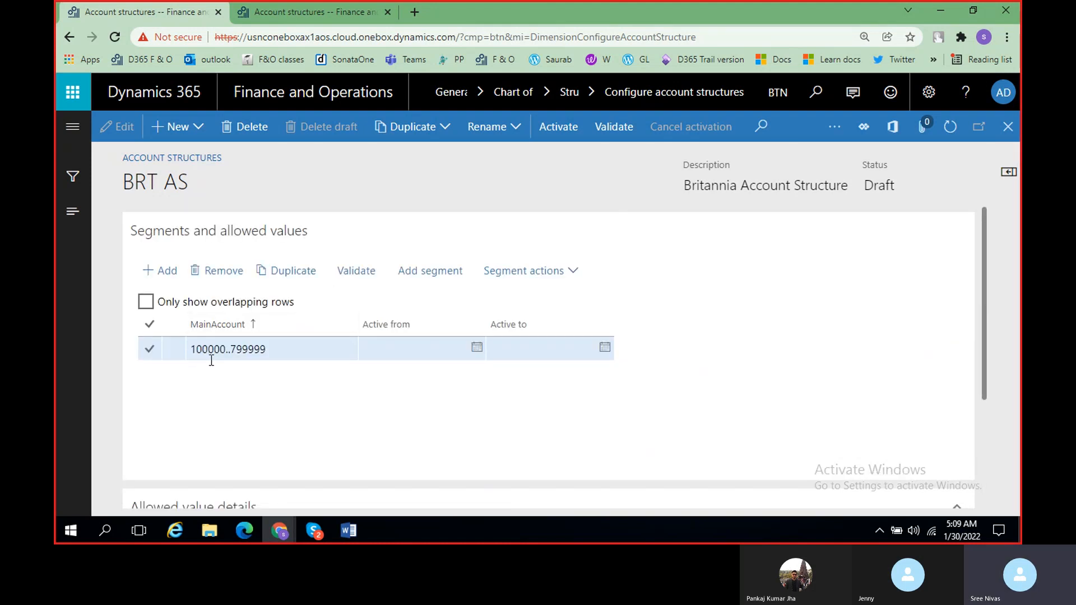
Switch to the Word class notes and go from the main account number ranges to the account structure definition.
{"action": "left_click", "coordinate": [349, 530]}
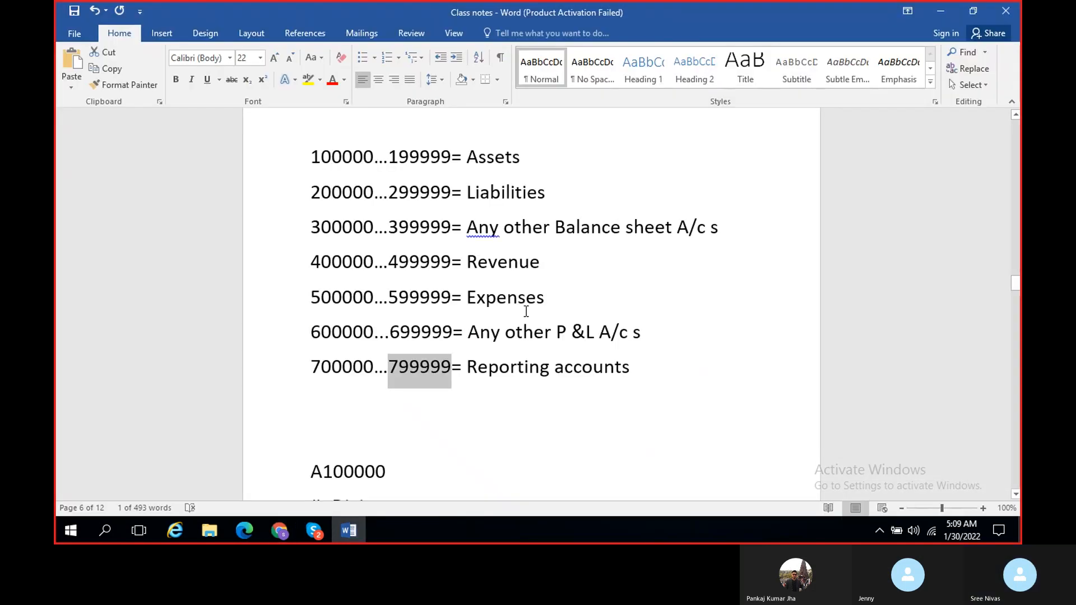
{"action": "left_click", "coordinate": [600, 332]}
{"action": "left_click_drag", "start_coordinate": [1016, 285], "coordinate": [1019, 441]}
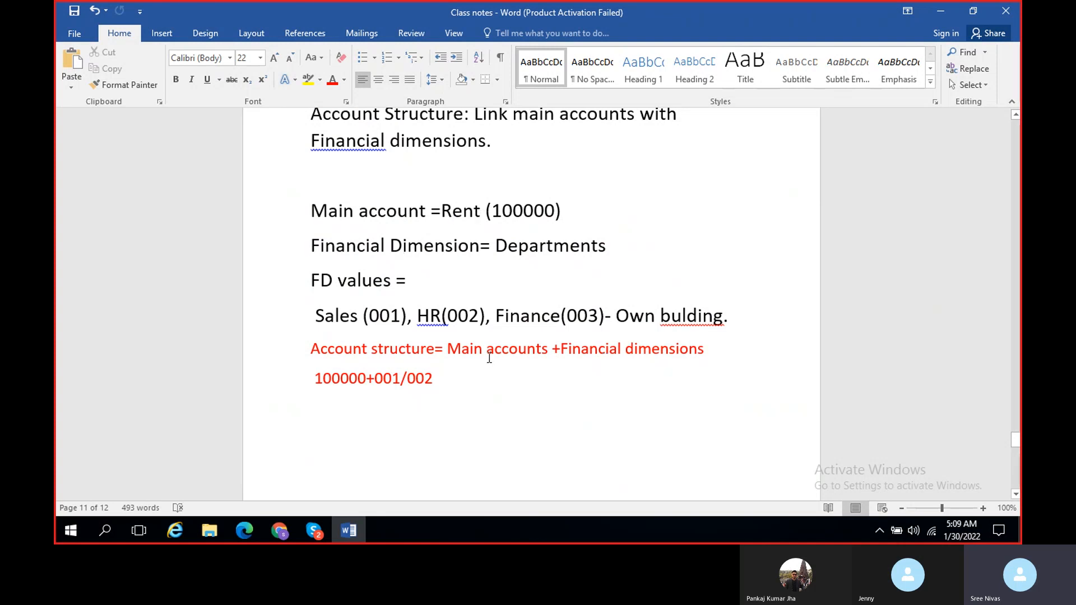
Compare the MainAccount segment in Dynamics 365 with the Word notes' account structure formula, selecting its Financial dimensions part.
{"action": "key", "text": "alt+Tab"}
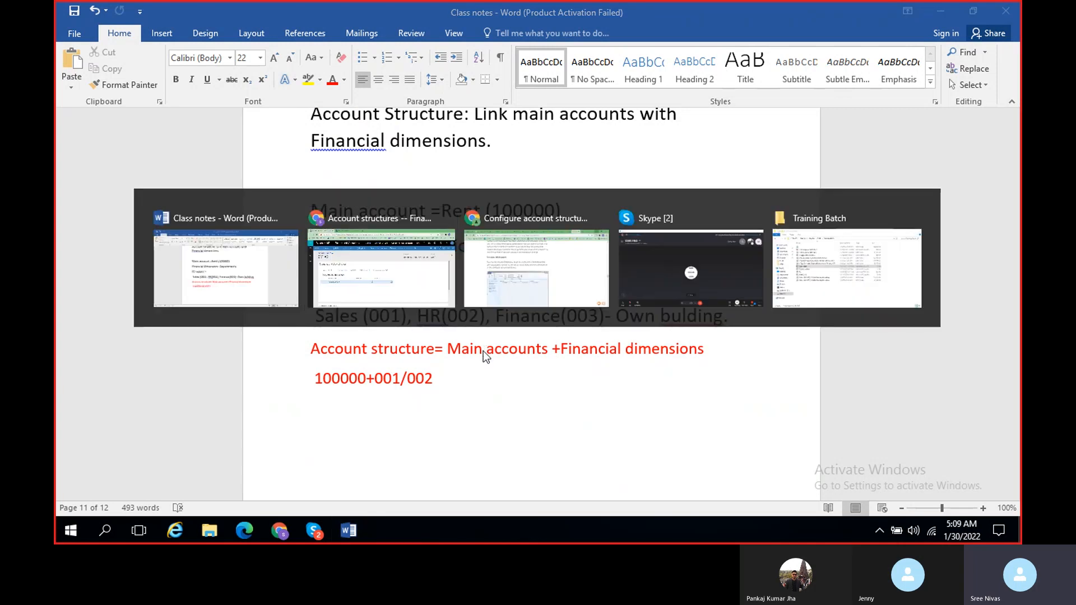
{"action": "left_click", "coordinate": [190, 343]}
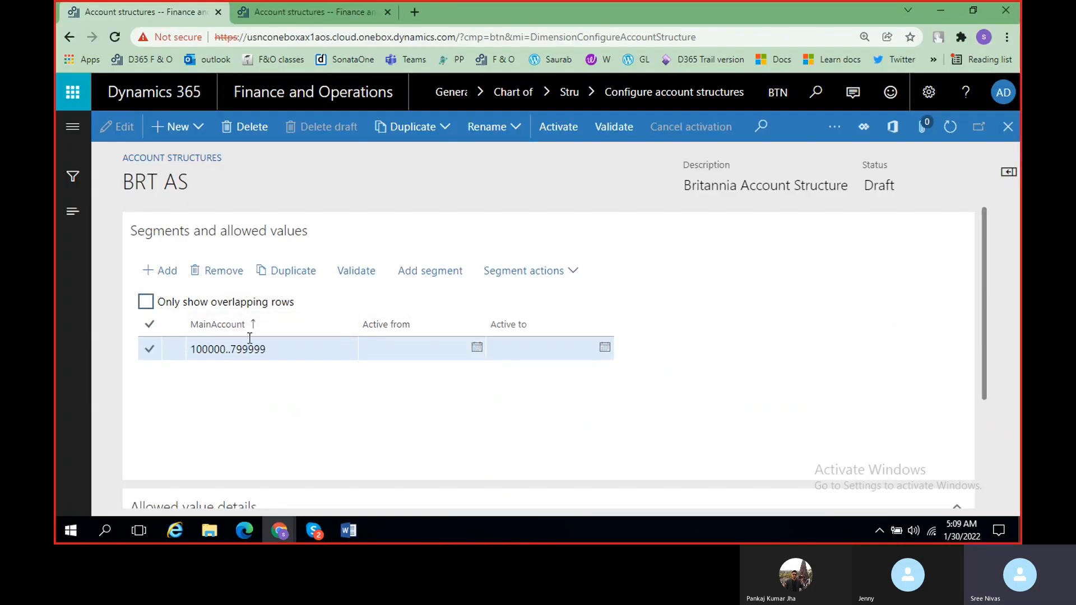
{"action": "key", "text": "alt+Tab"}
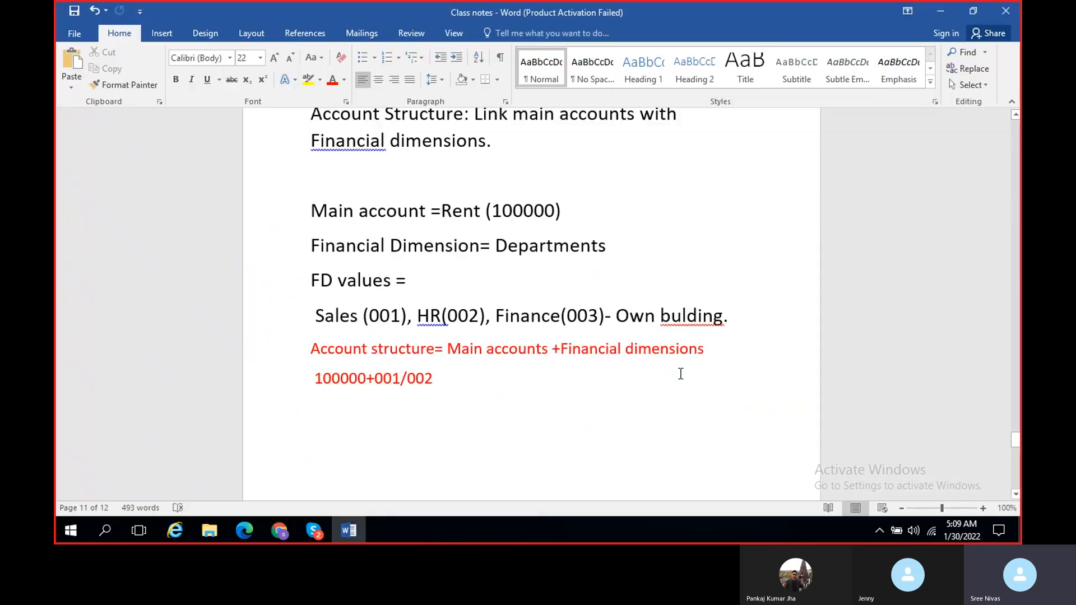
{"action": "key", "text": "alt+Tab"}
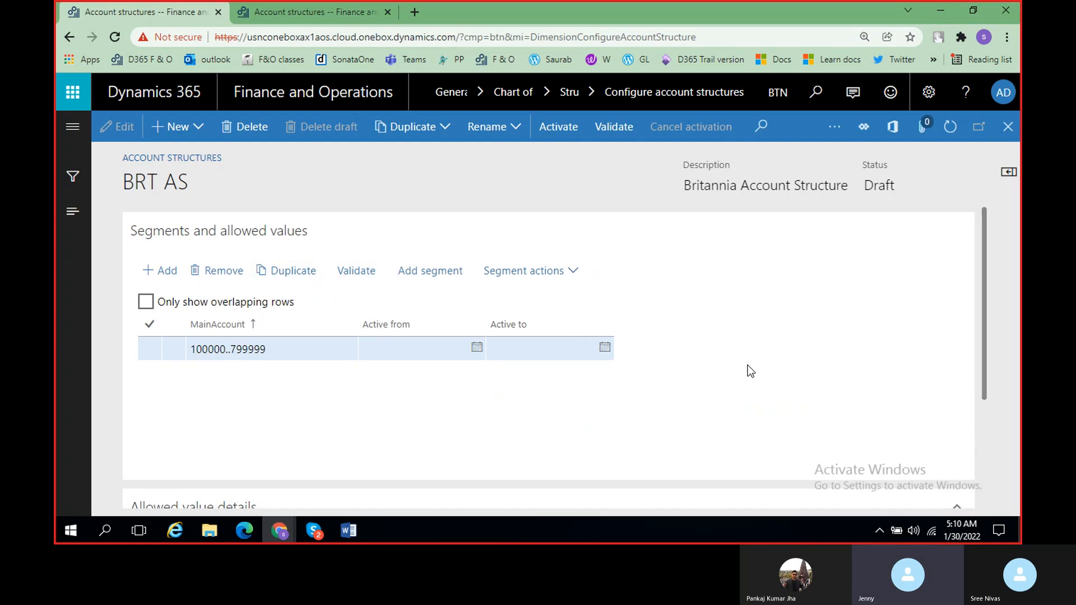
{"action": "key", "text": "alt+Tab"}
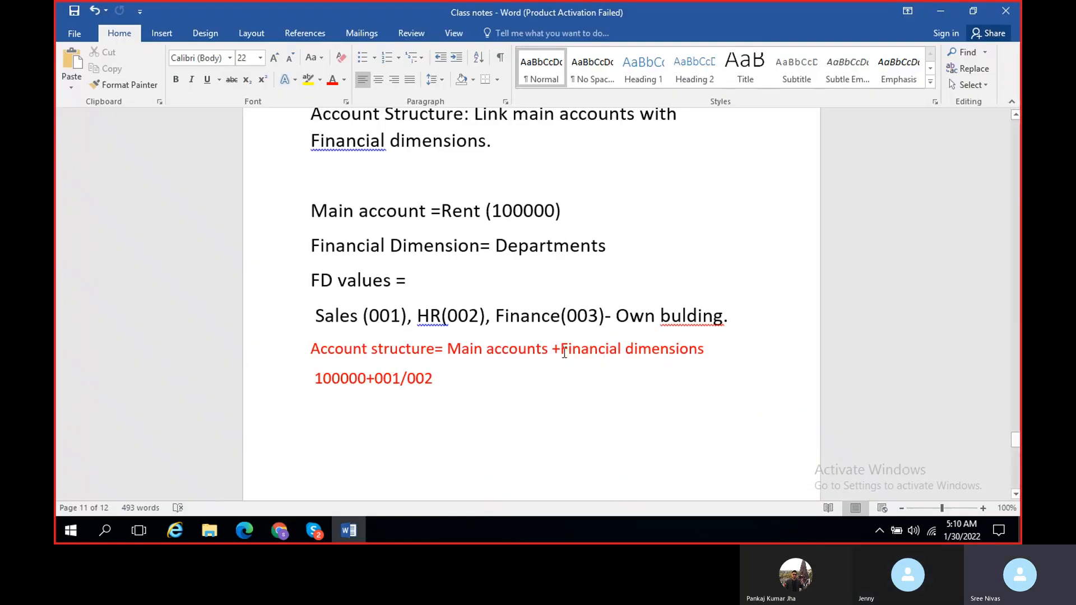
{"action": "left_click_drag", "start_coordinate": [564, 352], "coordinate": [673, 355]}
{"action": "key", "text": "alt+Tab"}
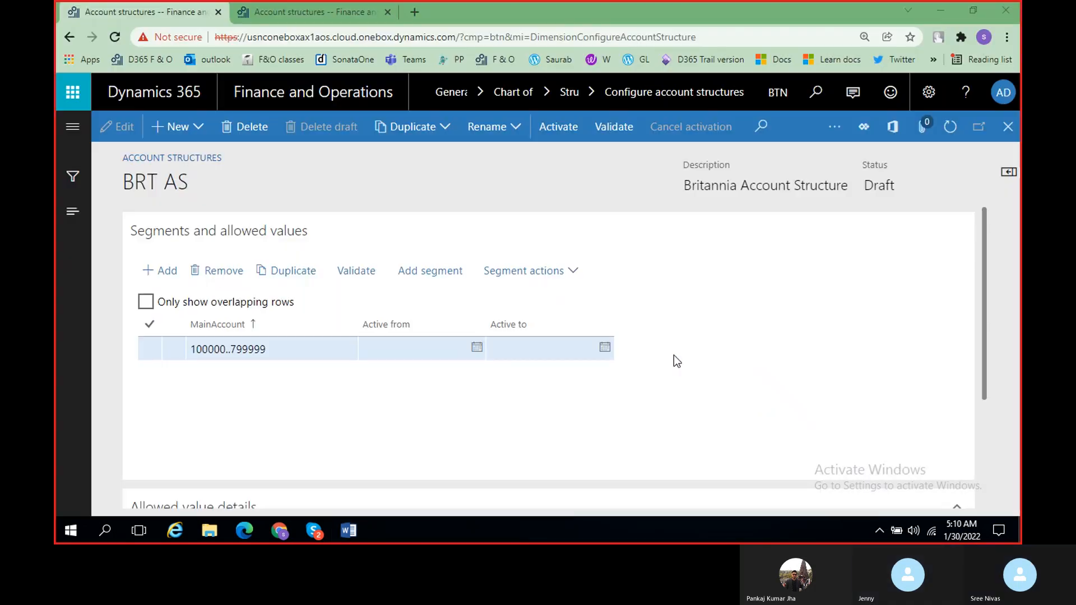
Add the BRTBranches financial dimension as a segment of the BRT AS account structure.
{"action": "left_click", "coordinate": [437, 282]}
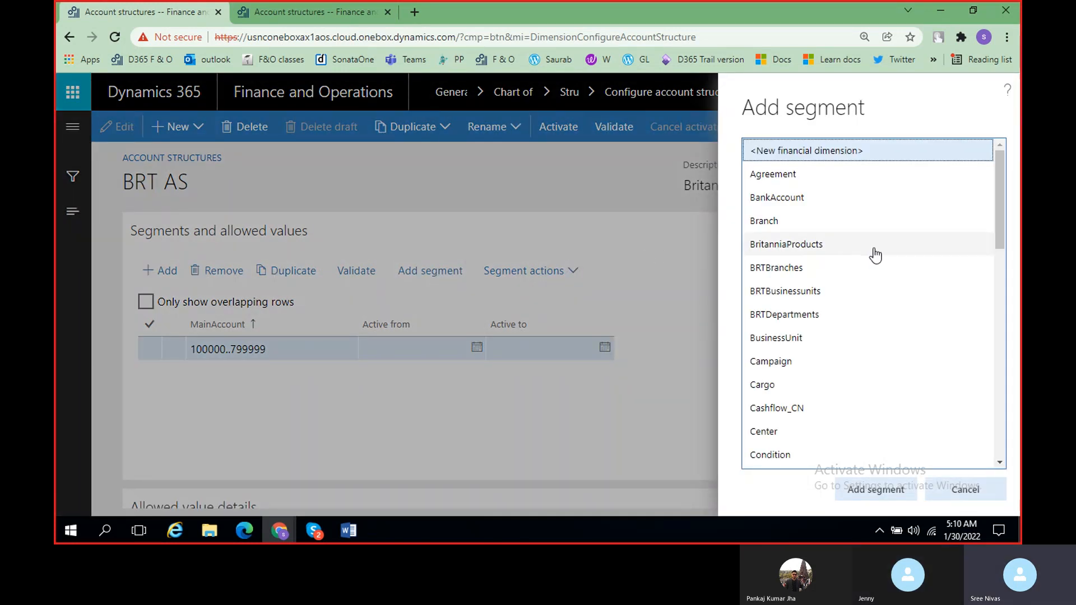
{"action": "left_click", "coordinate": [791, 274]}
{"action": "left_click", "coordinate": [879, 490]}
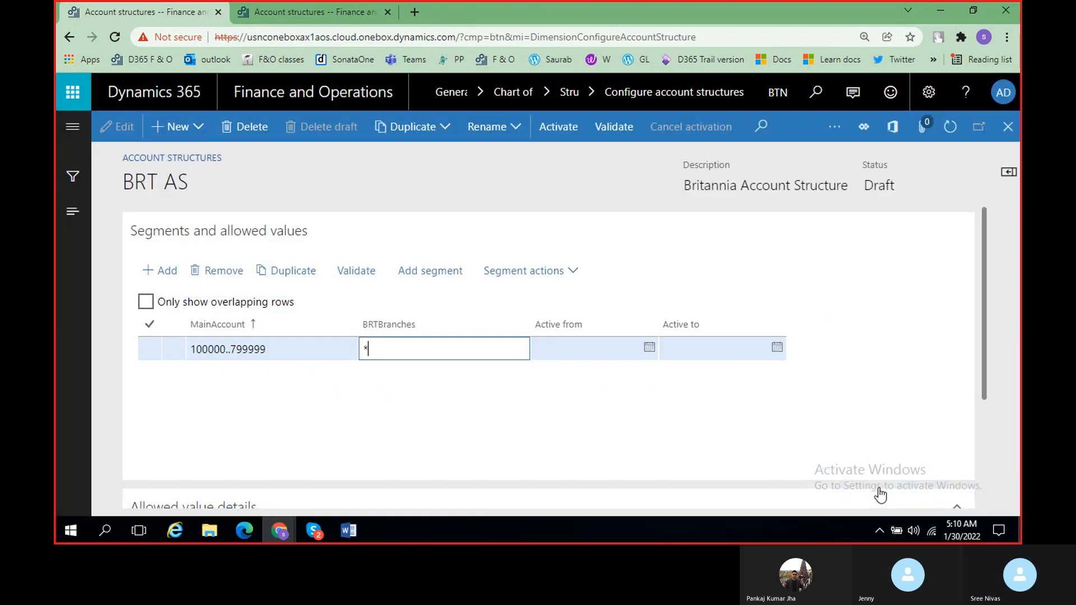
Add the BRTBusinessunits financial dimension as a segment after BRTBranches.
{"action": "left_click", "coordinate": [416, 273]}
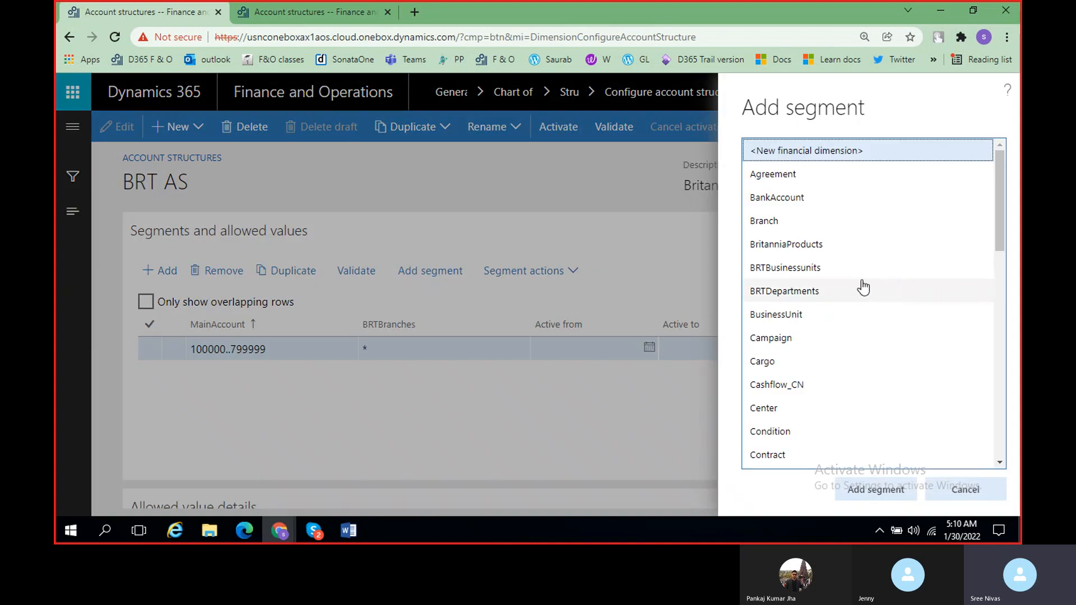
{"action": "left_click", "coordinate": [815, 271]}
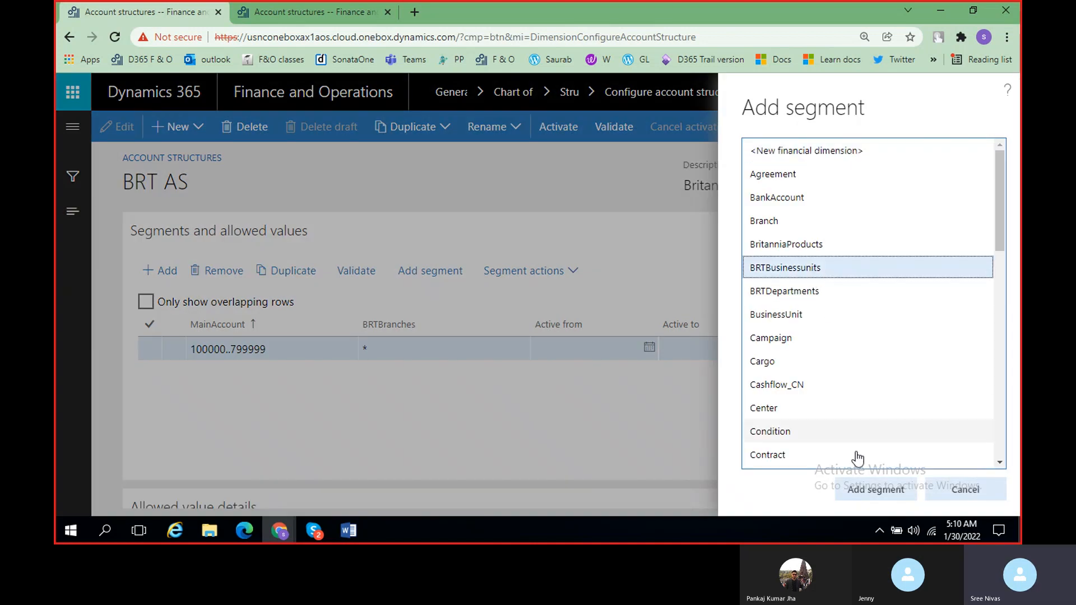
{"action": "left_click", "coordinate": [872, 493]}
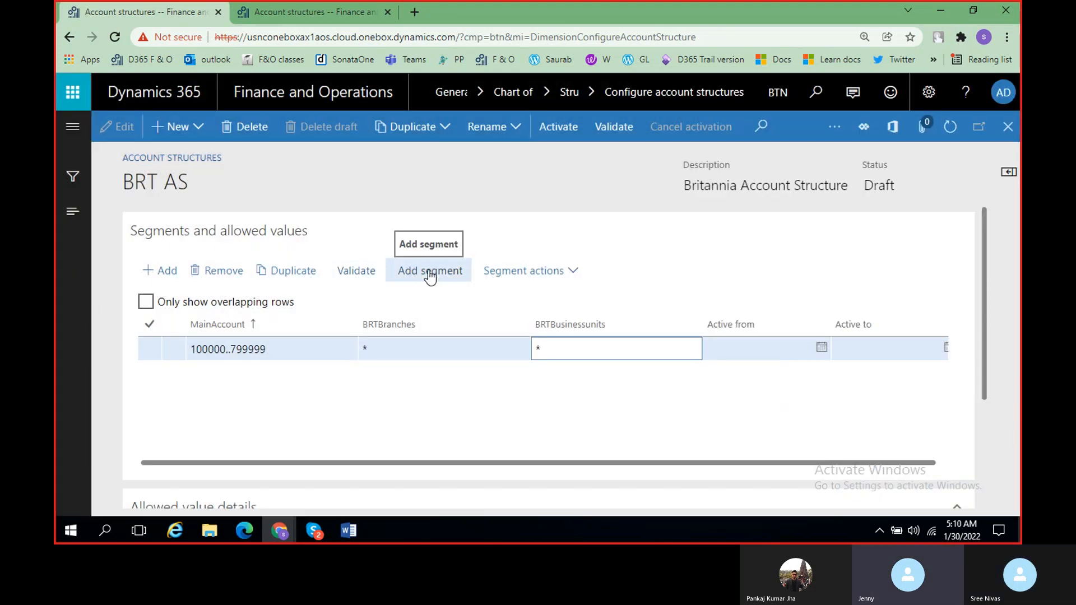
Add the BRTDepartments financial dimension as a segment after BRTBusinessunits.
{"action": "left_click", "coordinate": [430, 272]}
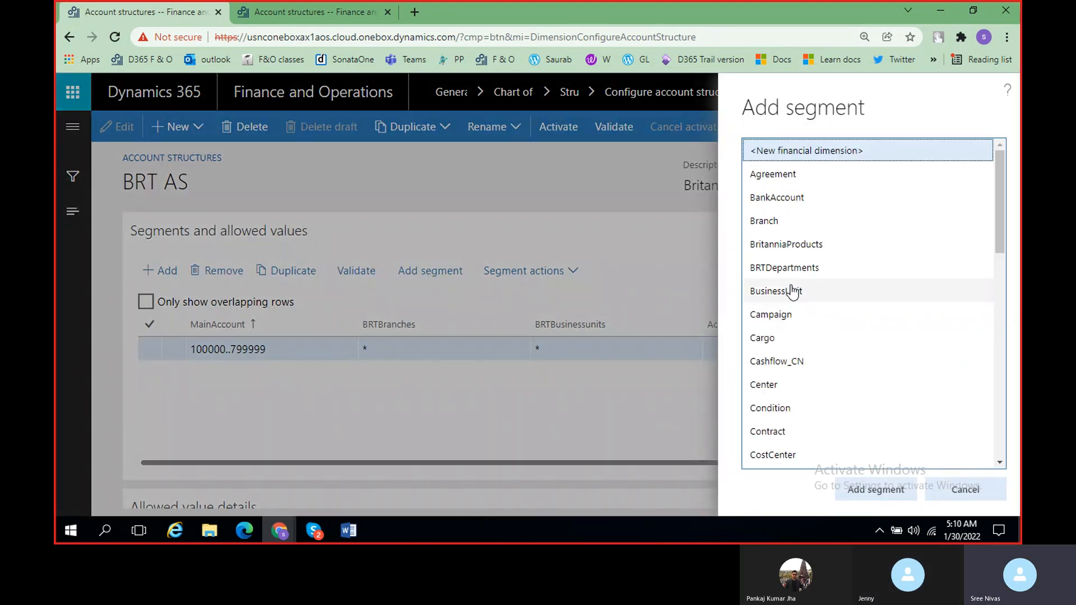
{"action": "left_click", "coordinate": [806, 275]}
{"action": "left_click", "coordinate": [876, 492]}
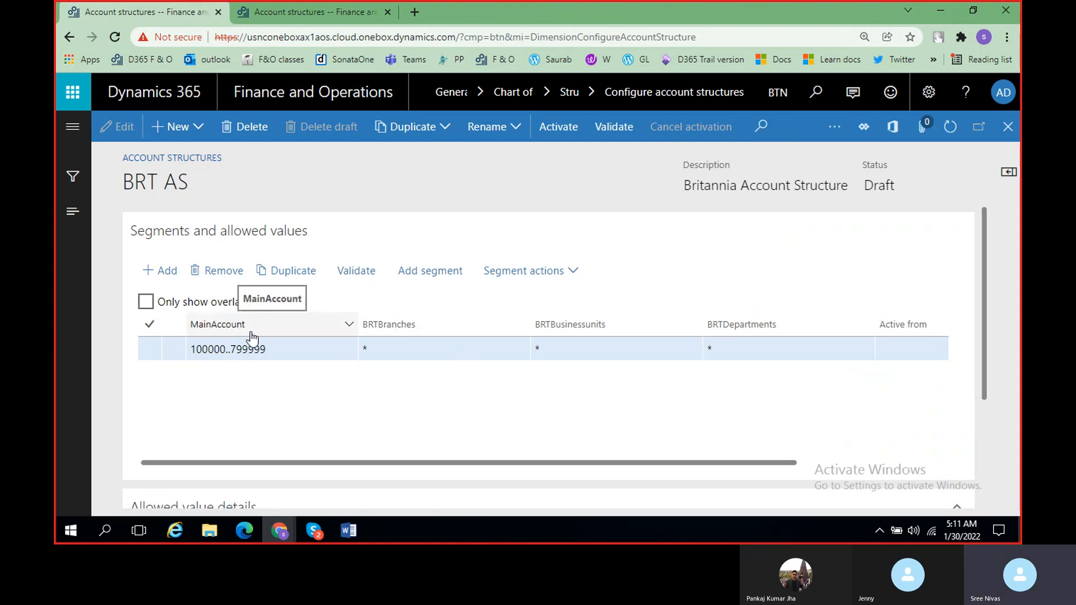
Examine the Add main account option in the form for creating an account structure, leaving the form without creating one.
{"action": "left_click", "coordinate": [223, 332]}
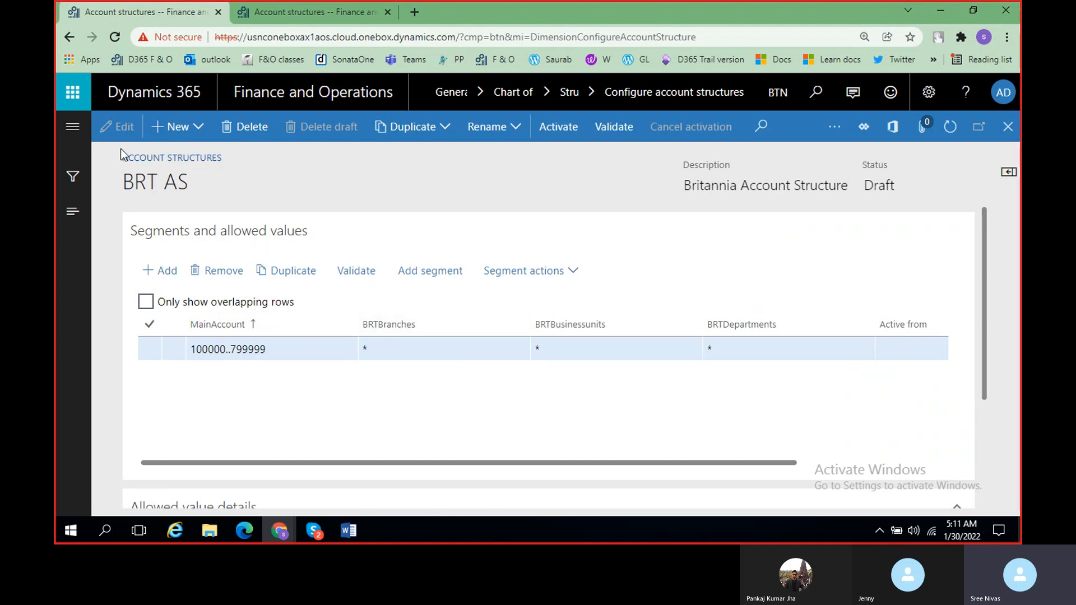
{"action": "left_click", "coordinate": [177, 128]}
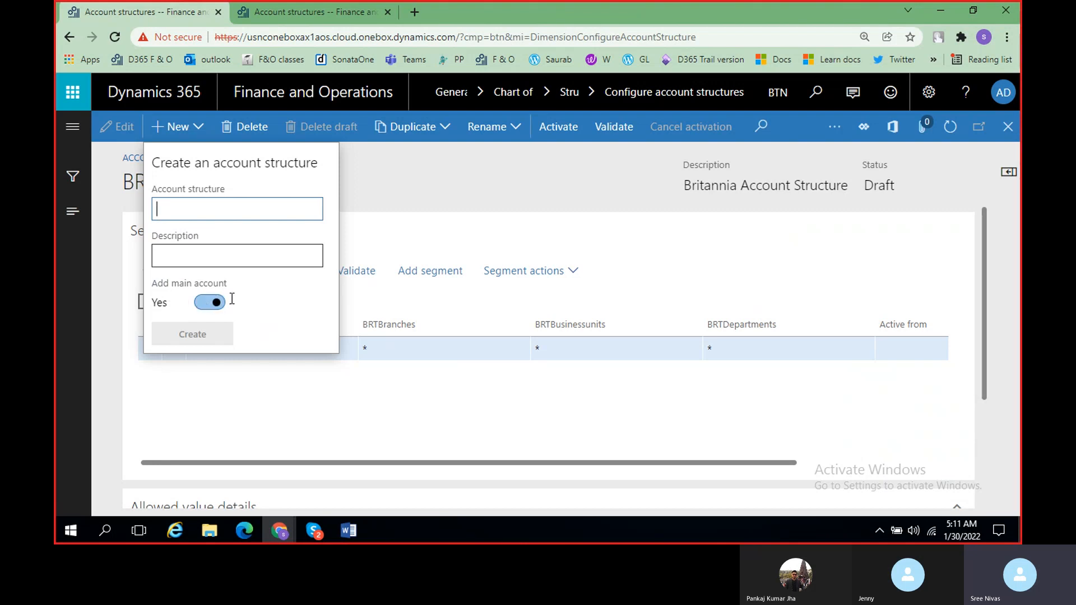
{"action": "left_click", "coordinate": [431, 393]}
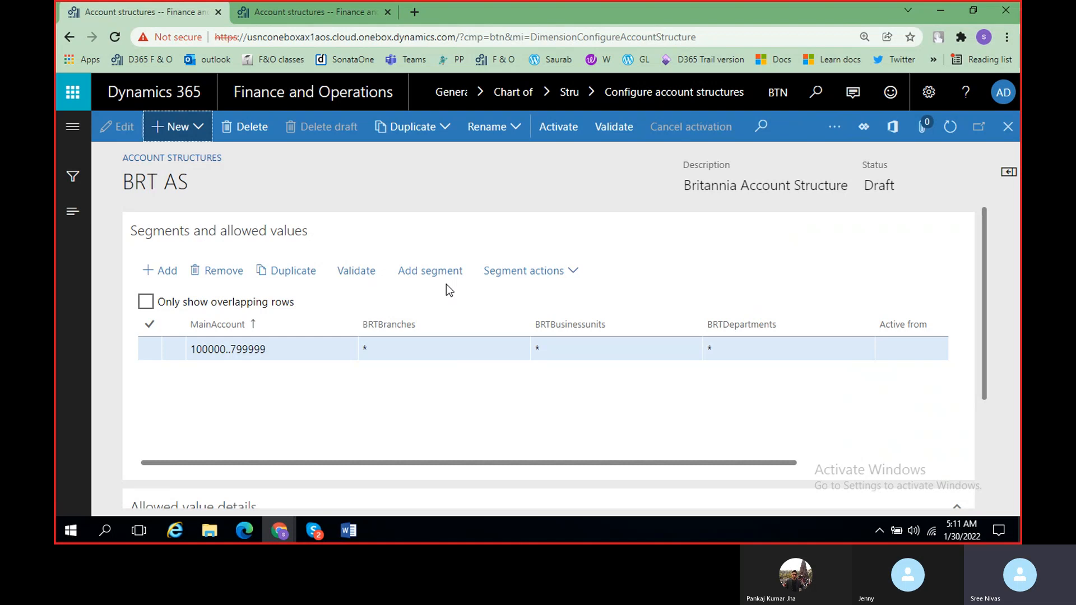
{"action": "left_click", "coordinate": [178, 127]}
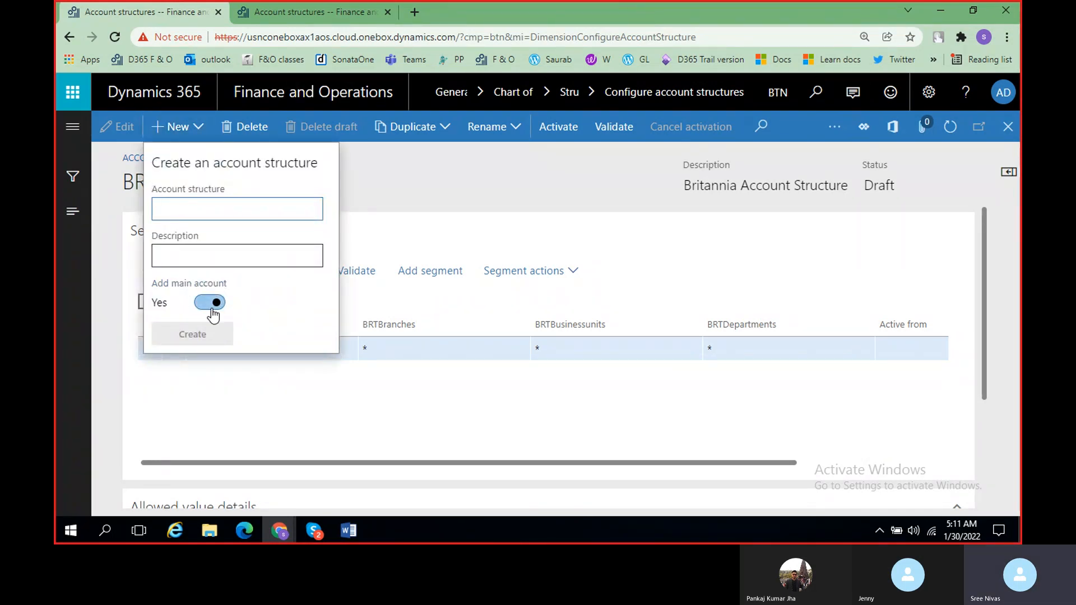
{"action": "left_click", "coordinate": [380, 400]}
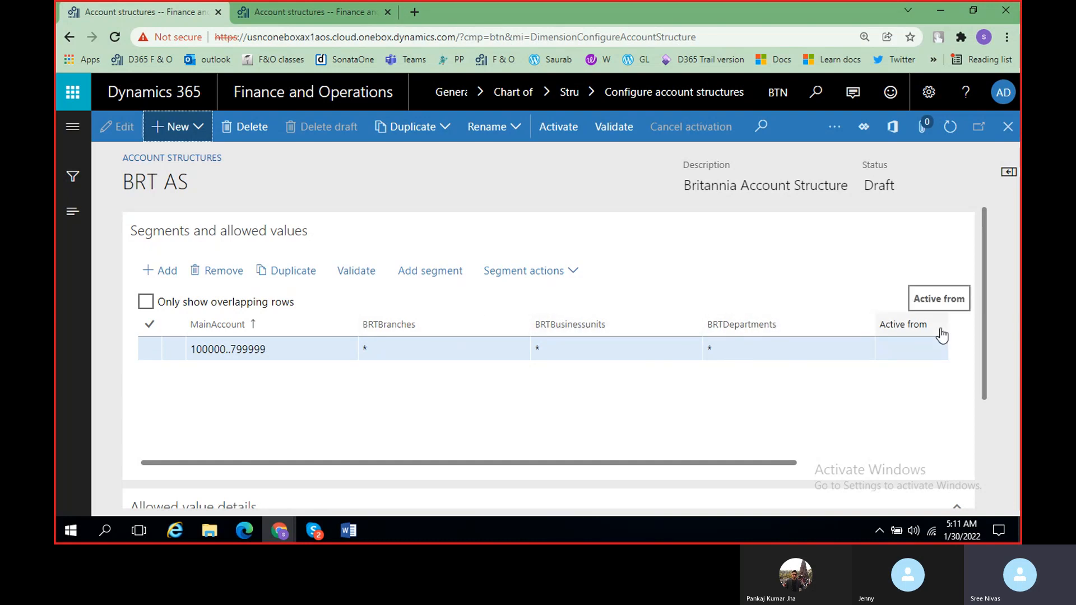
Compare the Word notes' Rent and Departments example with the MainAccount, BRTBranches, BRTBusinessunits and BRTDepartments segments in Dynamics 365.
{"action": "left_click", "coordinate": [348, 530]}
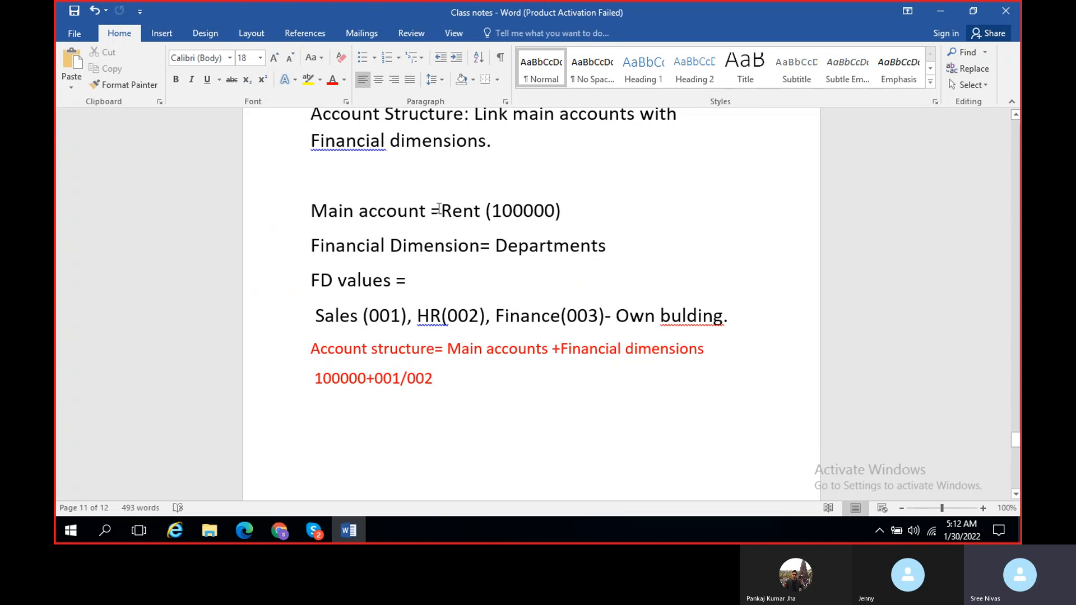
{"action": "key", "text": "alt+Tab"}
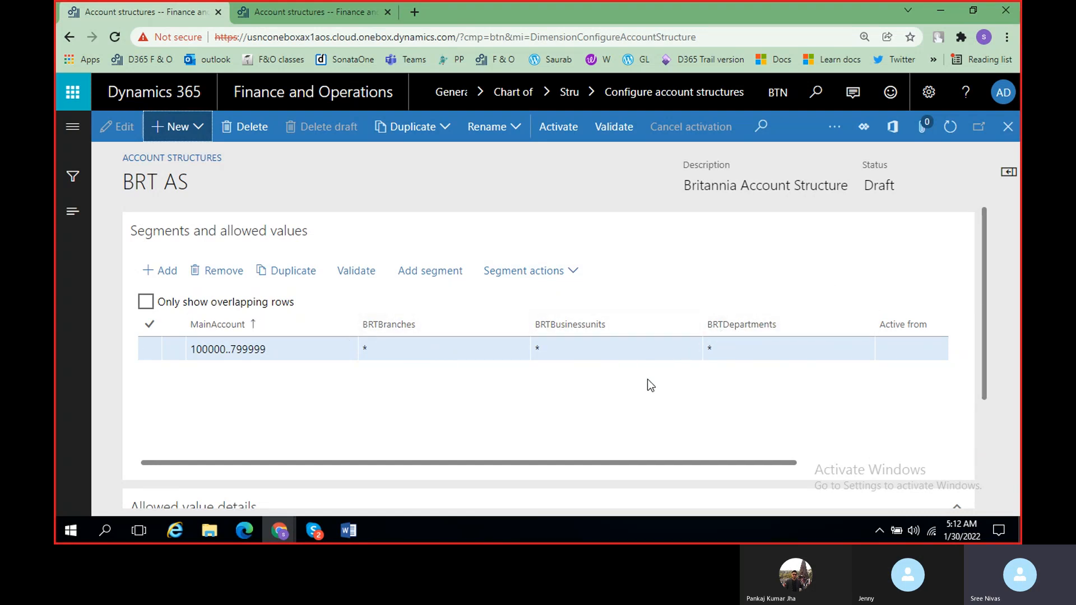
{"action": "left_click", "coordinate": [400, 353]}
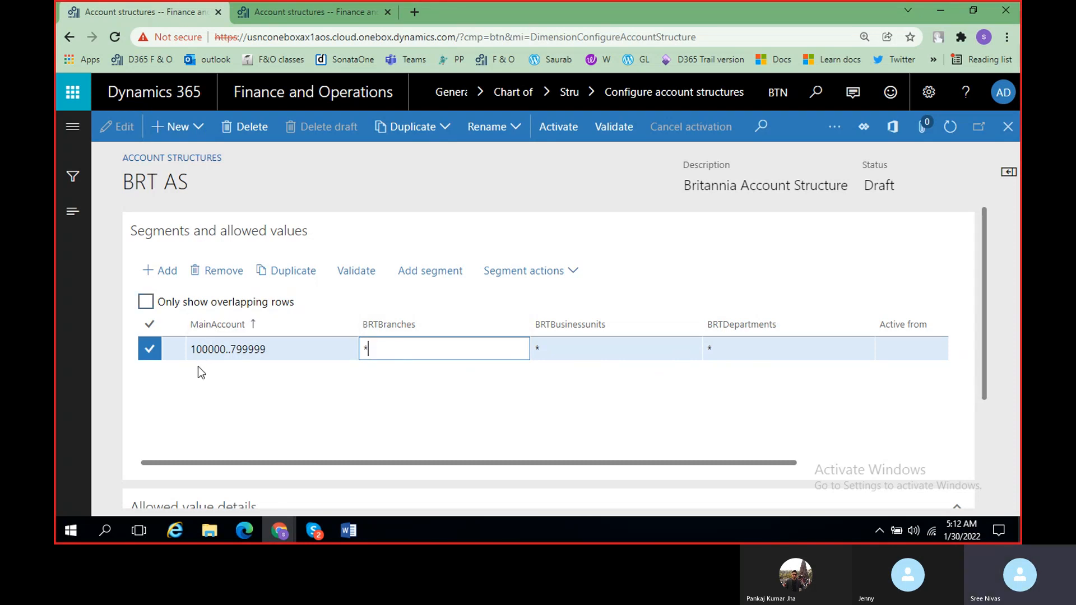
{"action": "key", "text": "alt+Tab"}
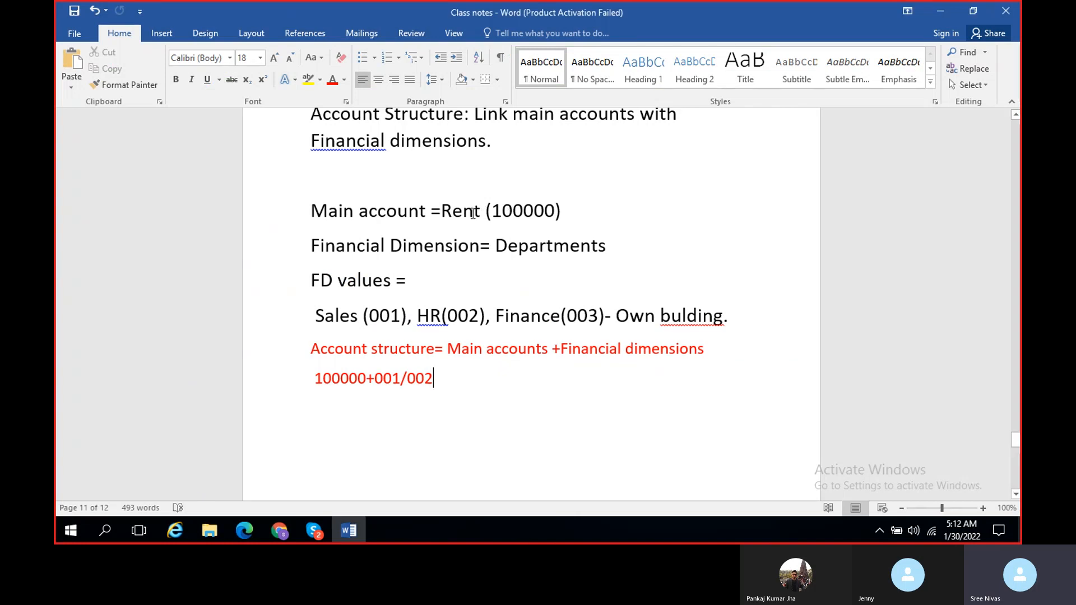
{"action": "key", "text": "alt+Tab"}
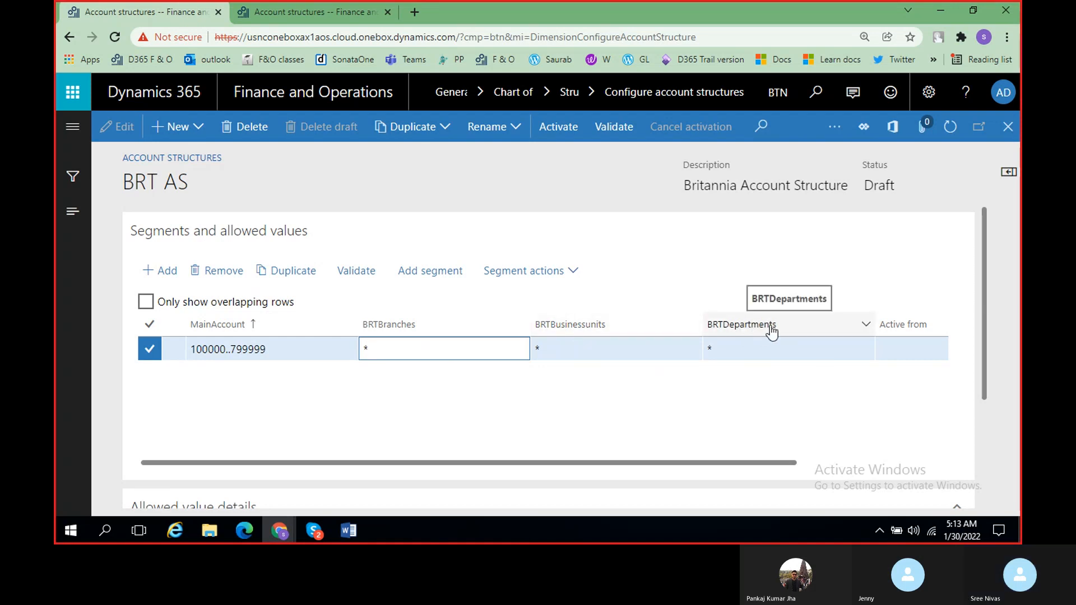
{"action": "key", "text": "alt+Tab"}
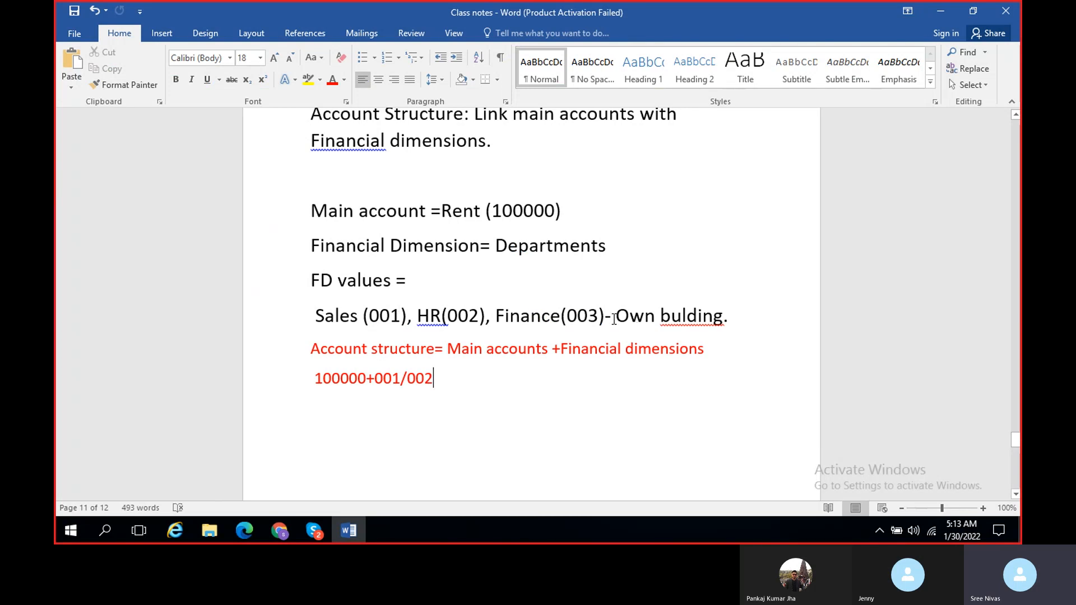
{"action": "key", "text": "alt+Tab"}
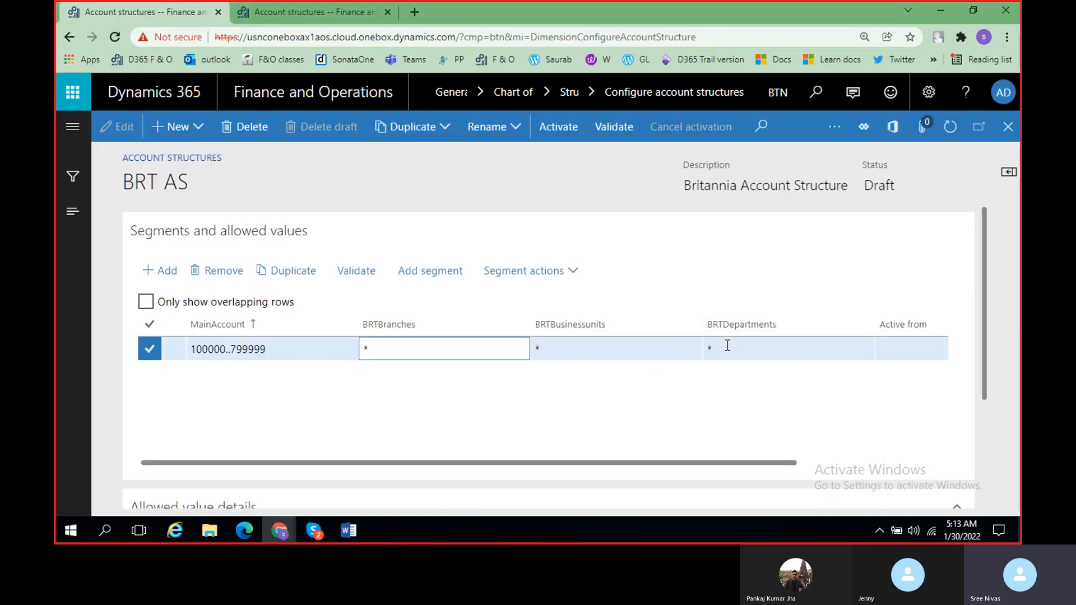
Check the BRTDepartments segment against the Rent account and department codes in the Word notes.
{"action": "left_click", "coordinate": [727, 345]}
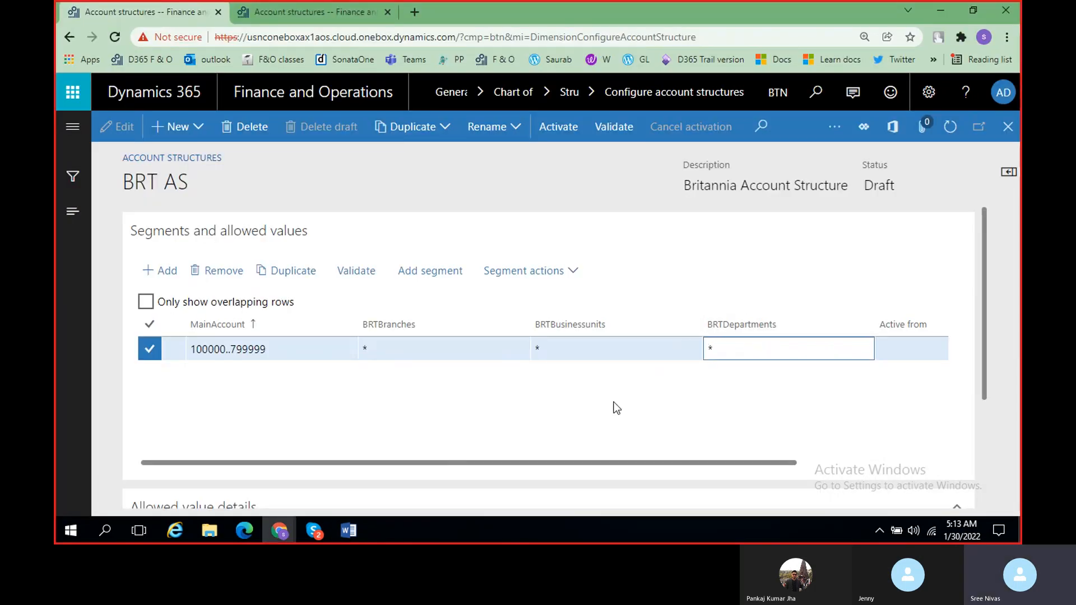
{"action": "key", "text": "alt+Tab"}
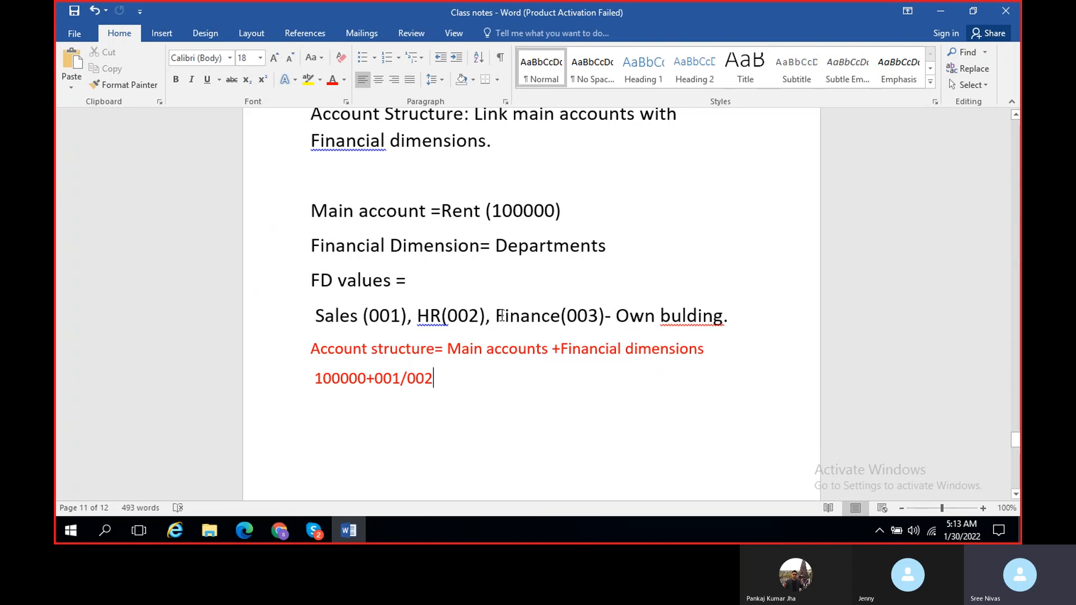
{"action": "key", "text": "alt+Tab"}
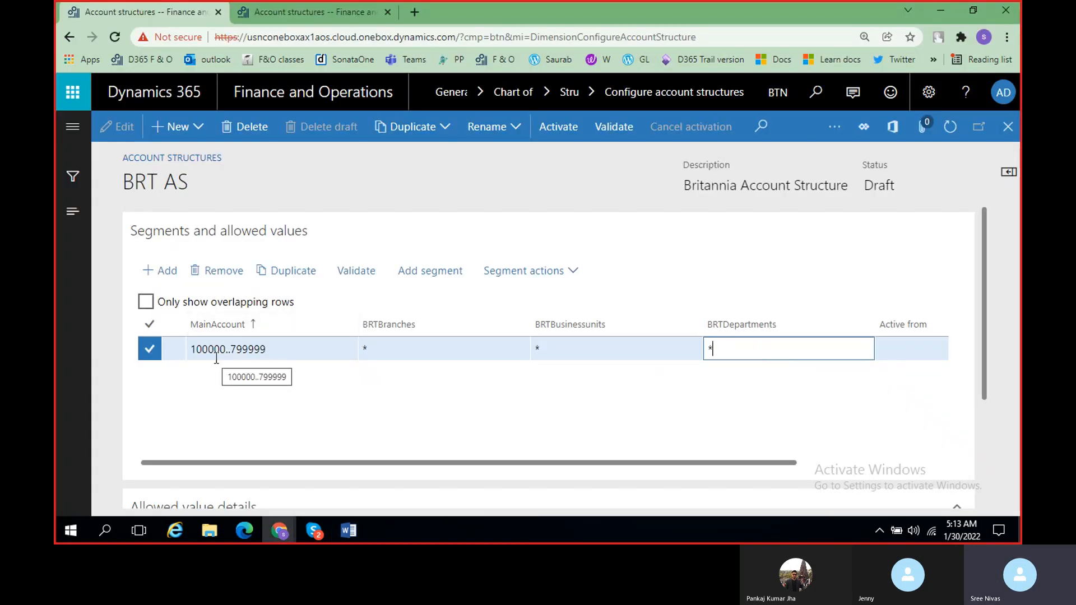
{"action": "key", "text": "alt+Tab"}
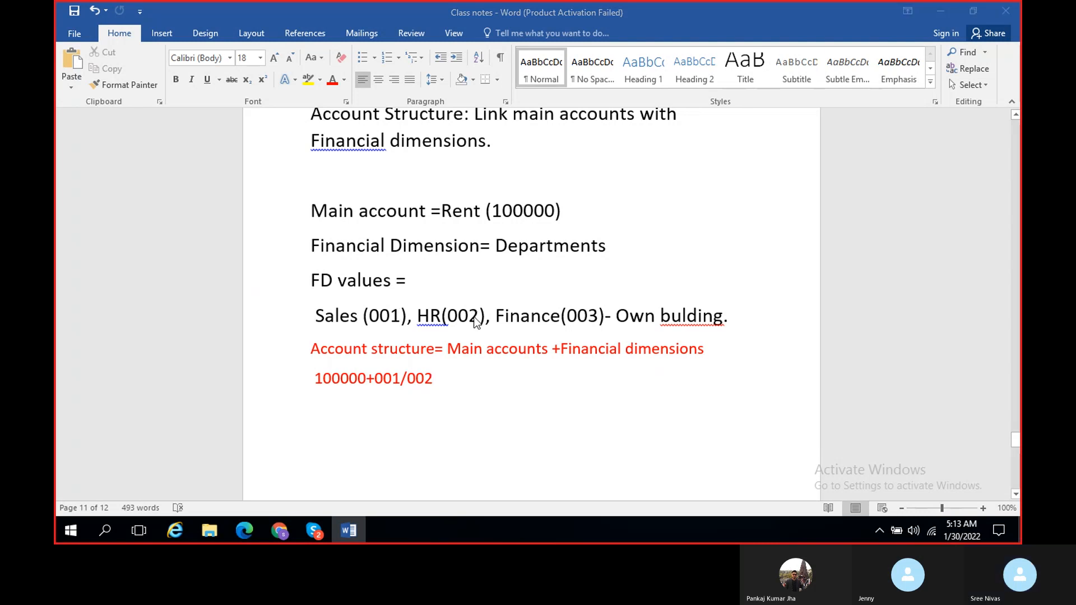
{"action": "key", "text": "alt+Tab"}
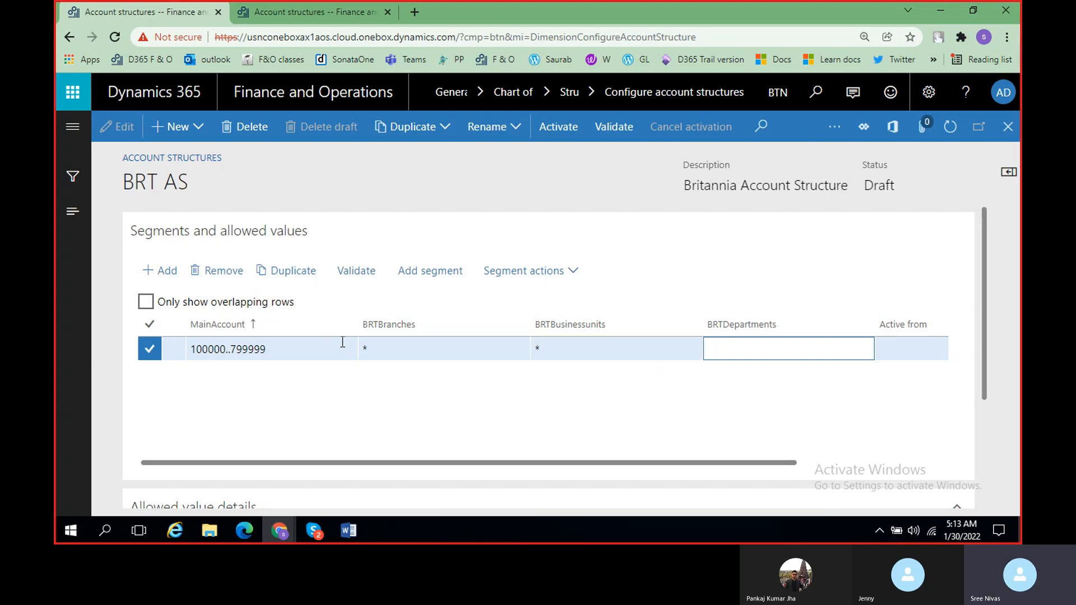
Limit the MainAccount allowed value of the BRT AS row to the single account 100000.
{"action": "left_click", "coordinate": [302, 349]}
{"action": "key", "text": "BackSpace"}
{"action": "key", "text": "BackSpace"}
{"action": "key", "text": "BackSpace"}
{"action": "key", "text": "BackSpace"}
{"action": "key", "text": "BackSpace"}
{"action": "key", "text": "BackSpace"}
{"action": "key", "text": "BackSpace"}
{"action": "key", "text": "BackSpace"}
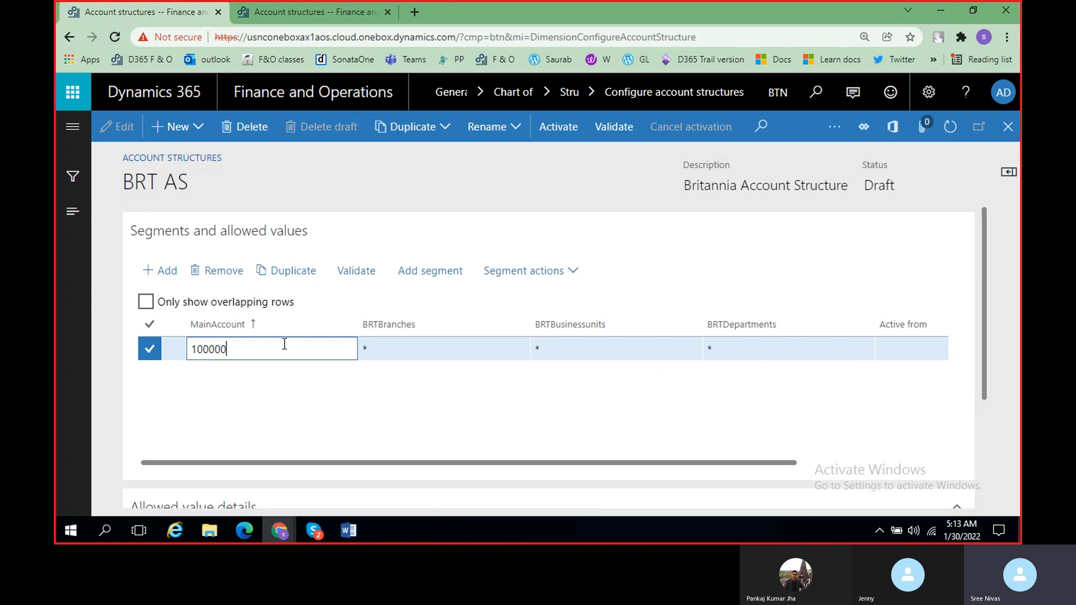
{"action": "left_click", "coordinate": [776, 354]}
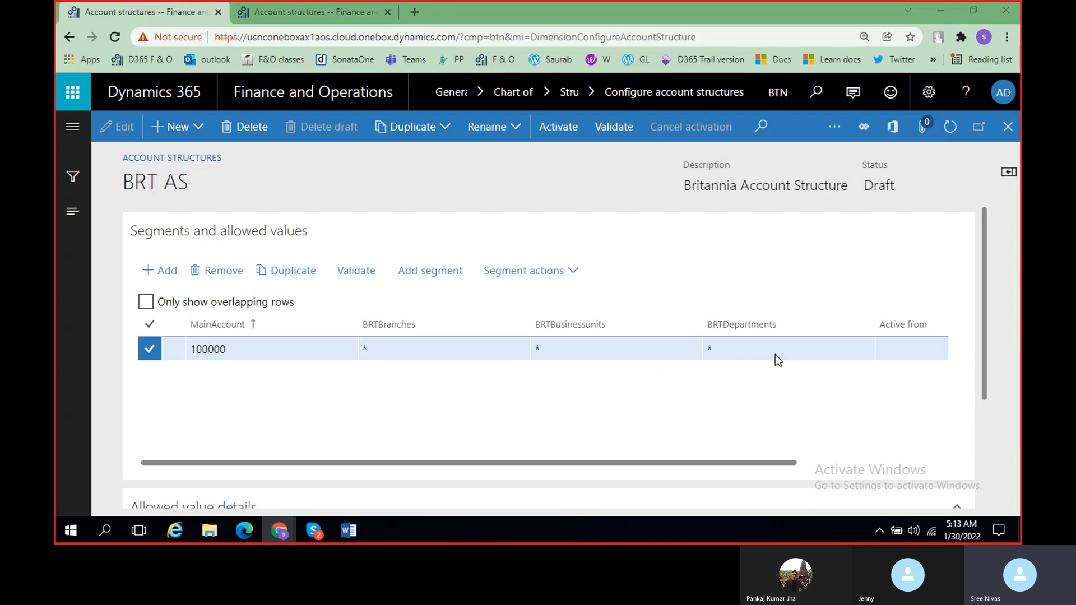
Replace the wildcard in the BRTDepartments segment with the allowed values 001;002, consulting the Word notes for the codes.
{"action": "key", "text": "alt+Tab"}
{"action": "key", "text": "alt+Tab"}
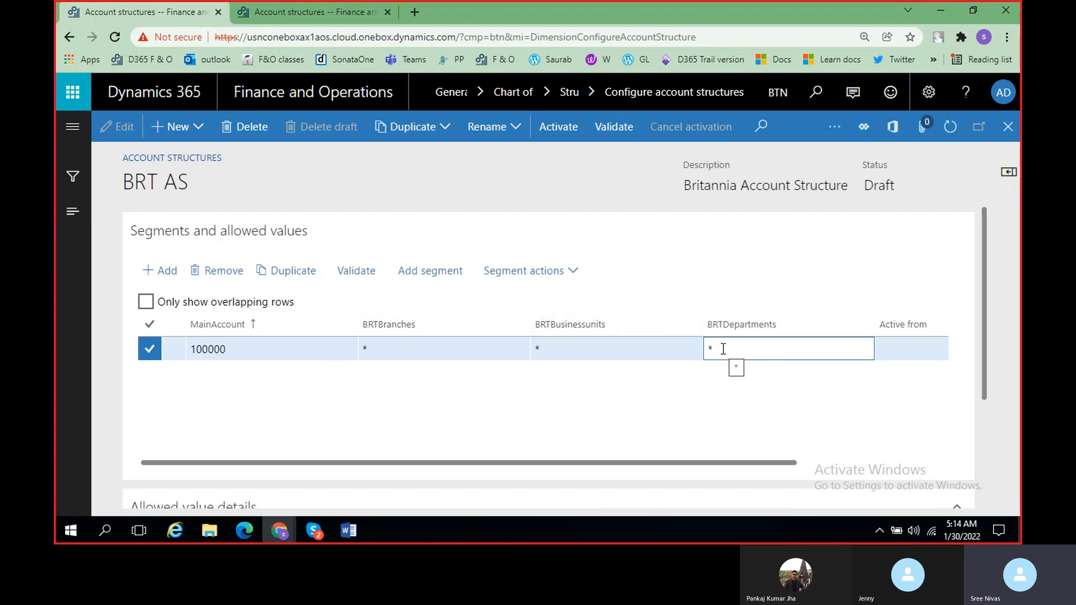
{"action": "key", "text": "BackSpace"}
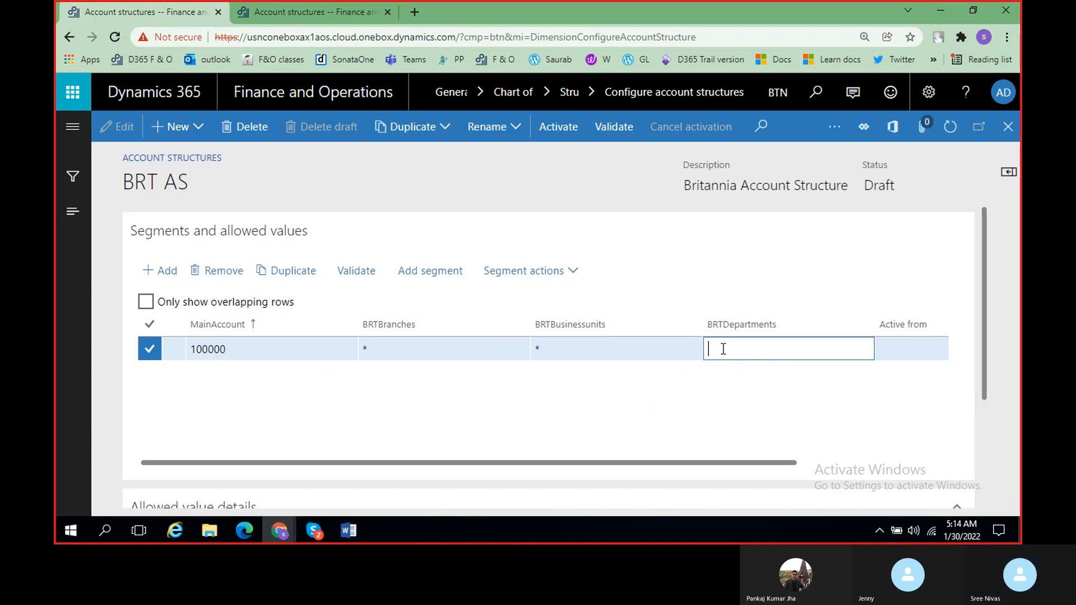
{"action": "key", "text": "alt+Tab"}
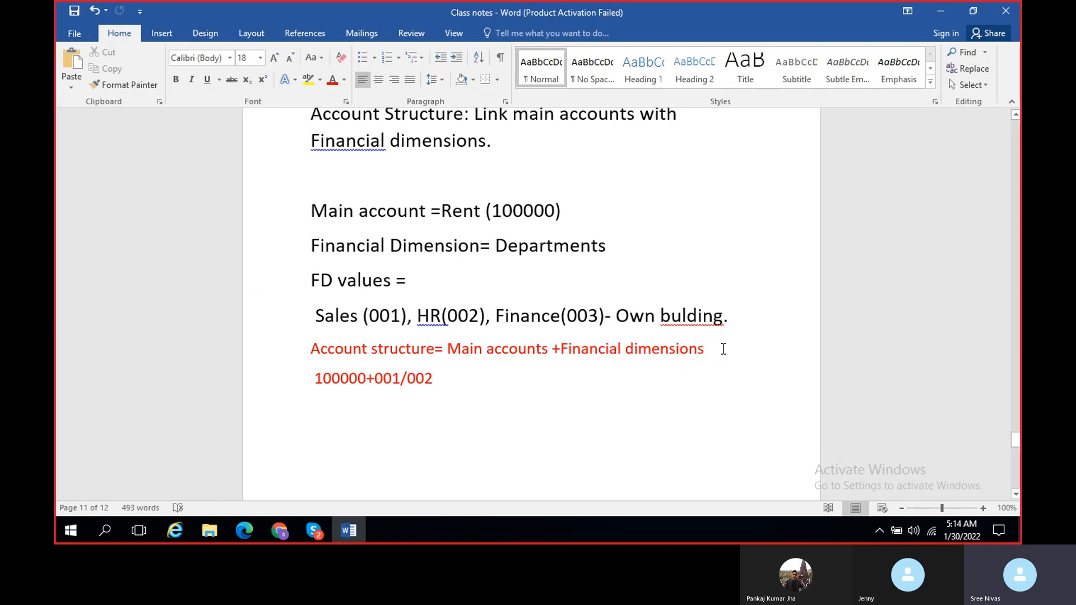
{"action": "key", "text": "alt+Tab"}
{"action": "key", "text": "BackSpace"}
{"action": "type", "text": "00"}
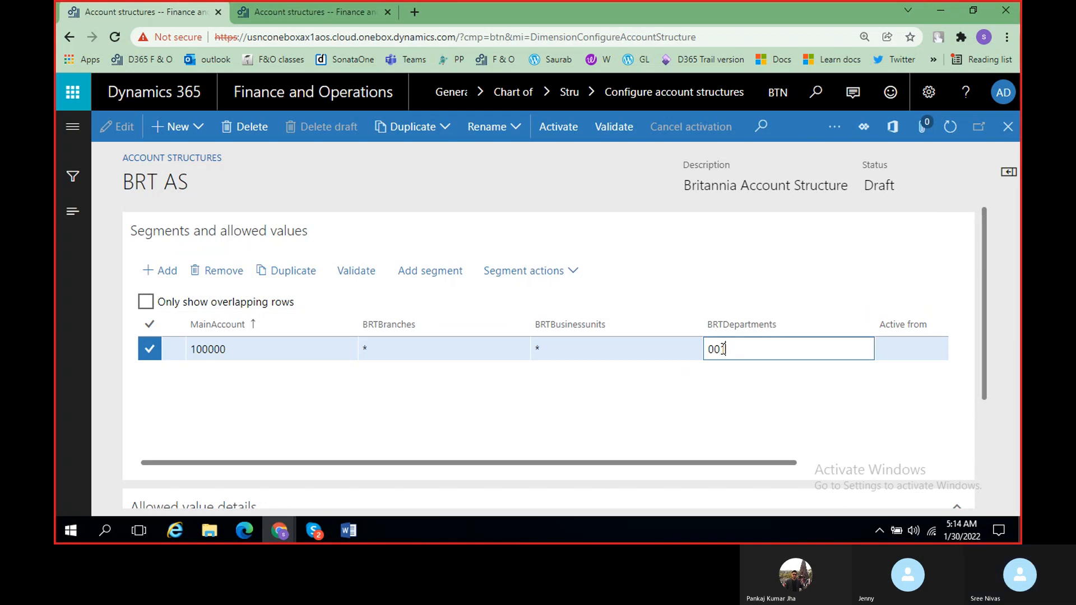
{"action": "type", "text": "1"}
{"action": "type", "text": ";"}
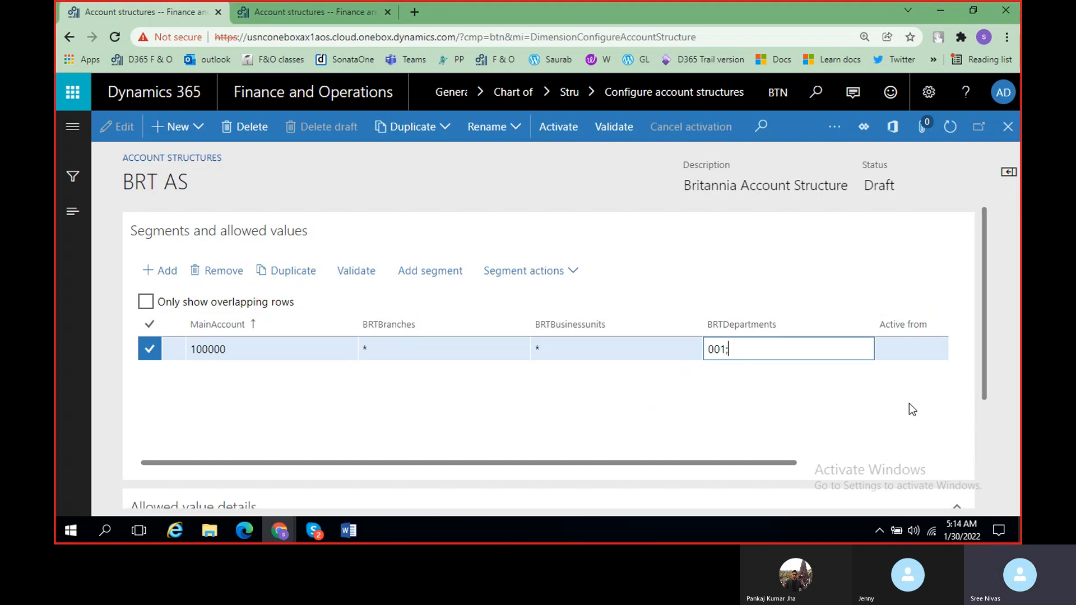
{"action": "type", "text": "002"}
Review the department codes in the Word notes and the blank values option under Allowed value details in Dynamics 365.
{"action": "left_click", "coordinate": [348, 531]}
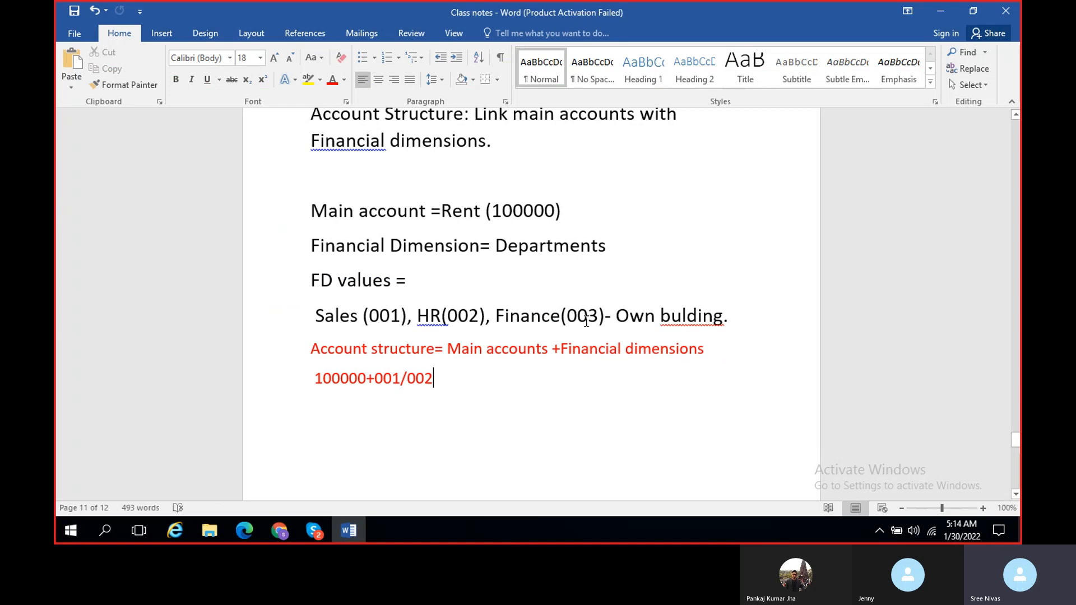
{"action": "left_click", "coordinate": [940, 11]}
{"action": "scroll", "coordinate": [641, 417], "scroll_direction": "right", "scroll_amount": 2}
{"action": "scroll", "coordinate": [626, 416], "scroll_direction": "left", "scroll_amount": 2}
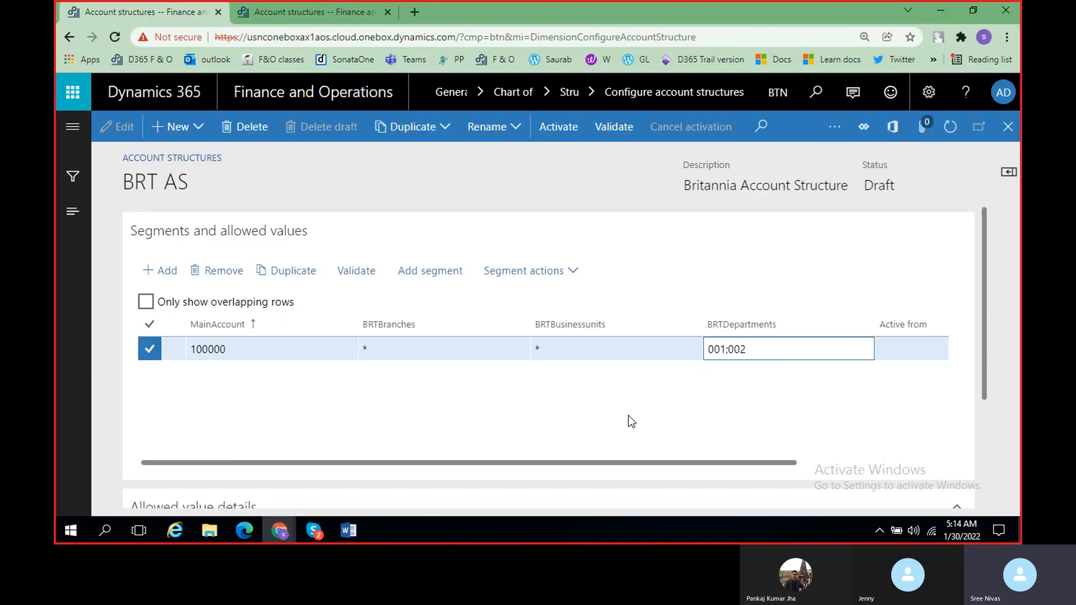
{"action": "left_click_drag", "start_coordinate": [984, 320], "coordinate": [996, 375]}
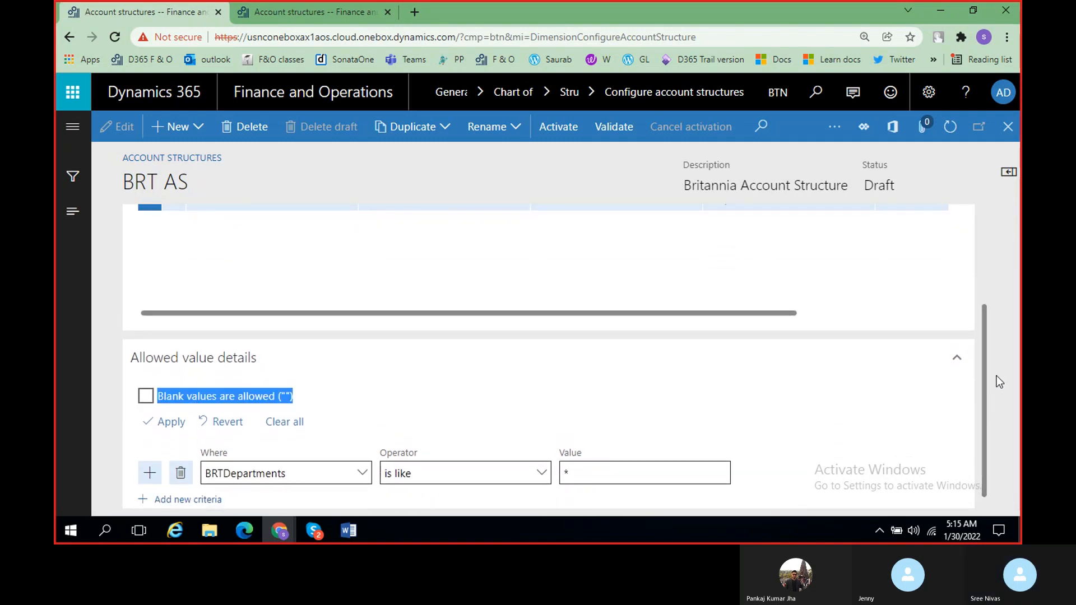
{"action": "left_click", "coordinate": [888, 258]}
{"action": "left_click_drag", "start_coordinate": [985, 338], "coordinate": [993, 295]}
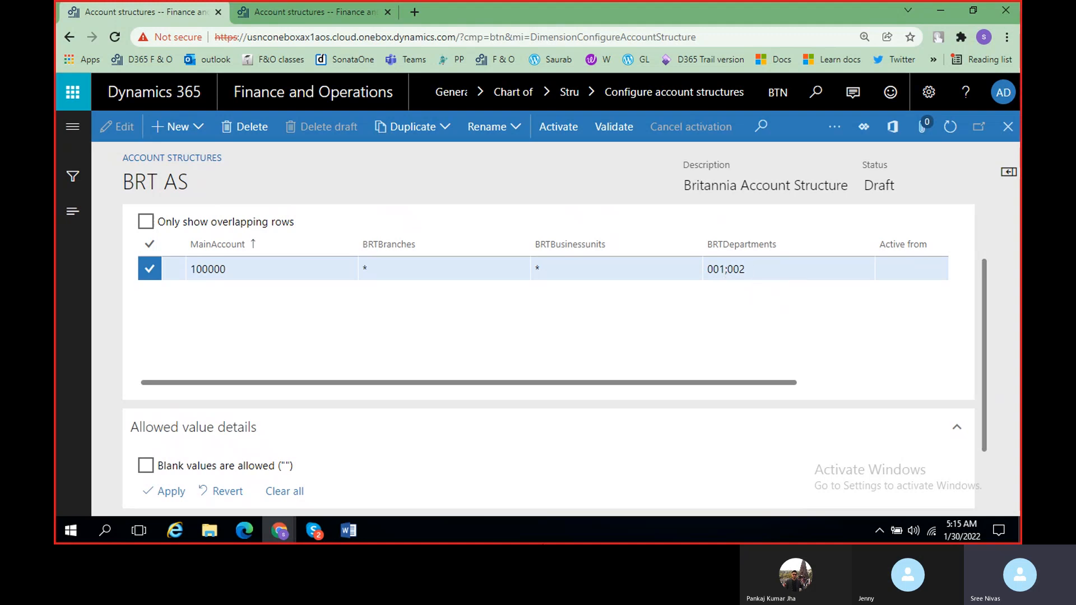
Change the HR code to 010 in the Word notes and set the BRTDepartments allowed values to 001;010 in Dynamics 365.
{"action": "left_click", "coordinate": [361, 533]}
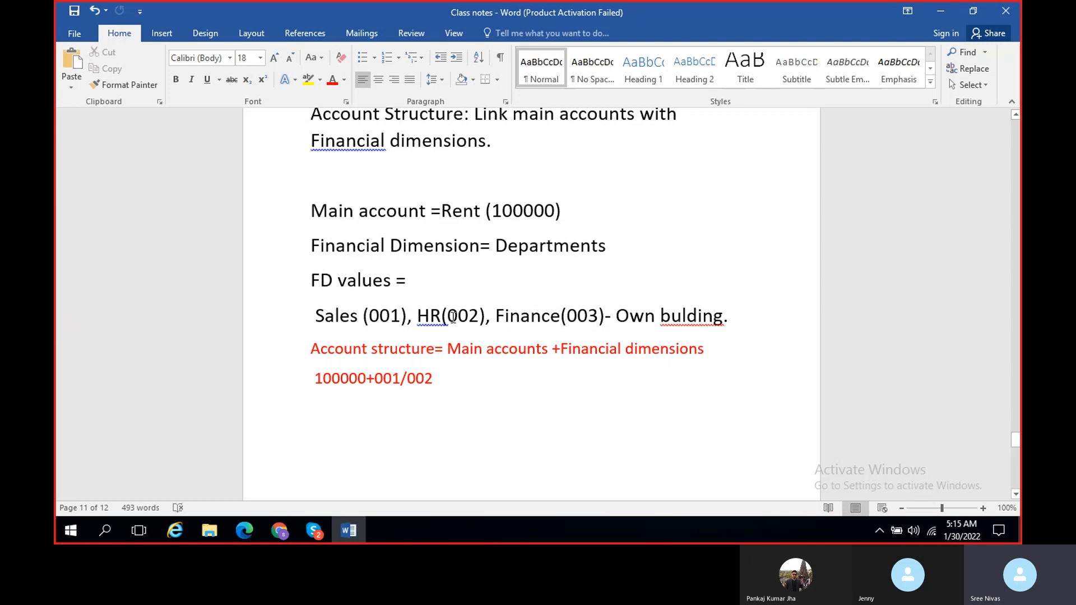
{"action": "left_click", "coordinate": [478, 317]}
{"action": "key", "text": "BackSpace"}
{"action": "key", "text": "BackSpace"}
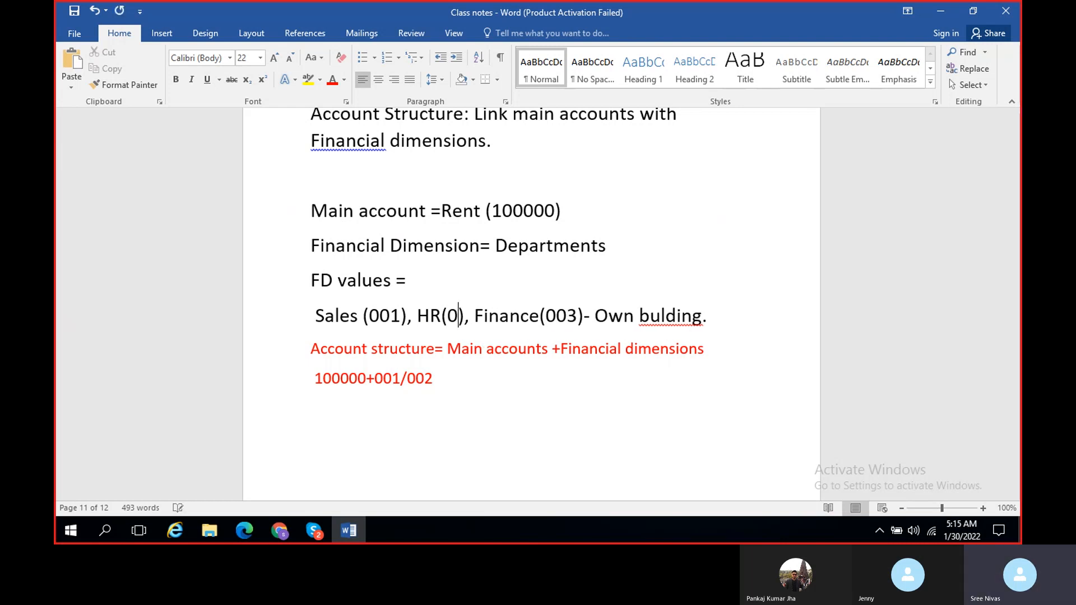
{"action": "type", "text": "10"}
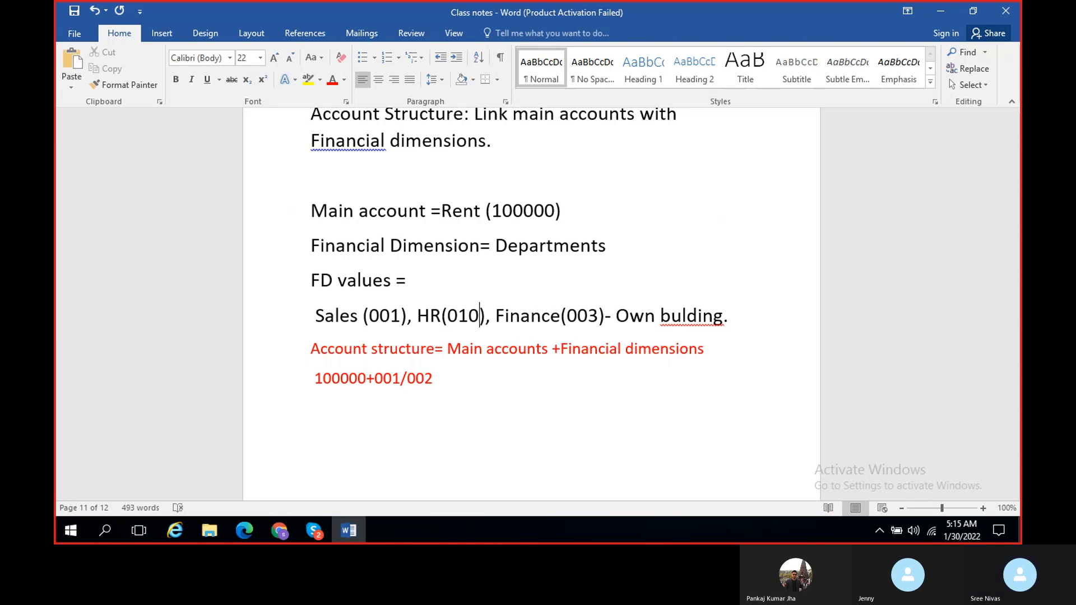
{"action": "left_click", "coordinate": [349, 529]}
{"action": "left_click", "coordinate": [349, 529]}
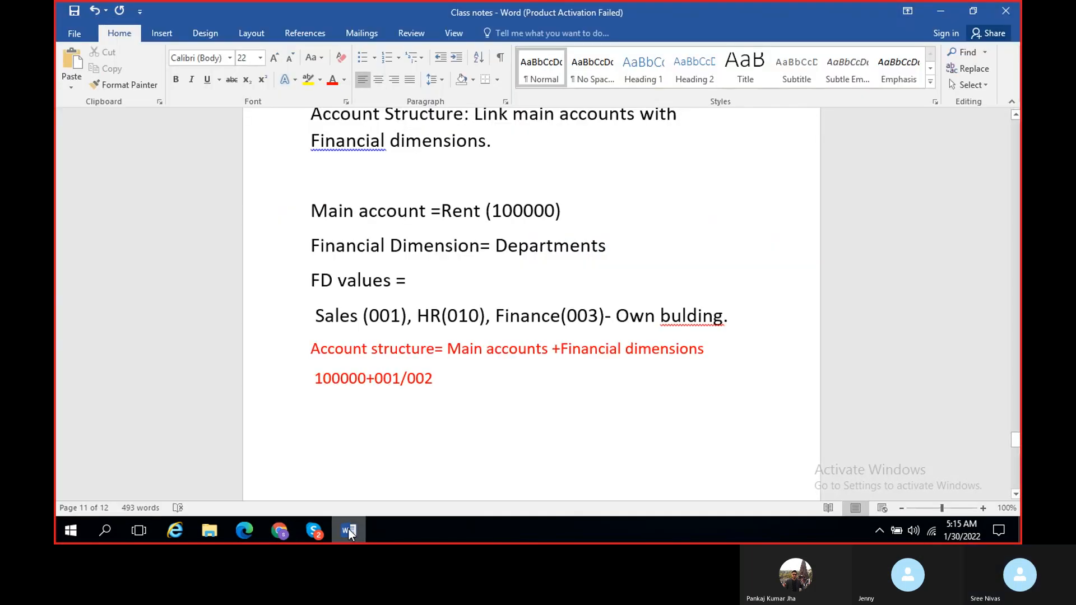
{"action": "left_click", "coordinate": [348, 529]}
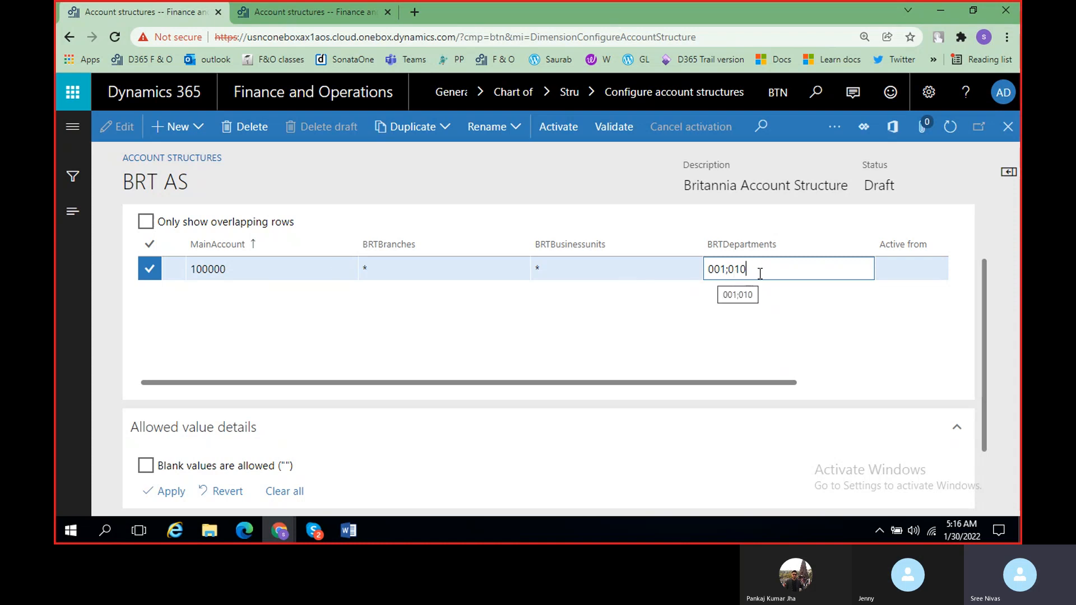
Compare the BRTDepartments segment values with the Word notes and with the criteria under Allowed value details.
{"action": "scroll", "coordinate": [727, 377], "scroll_direction": "down", "scroll_amount": 2}
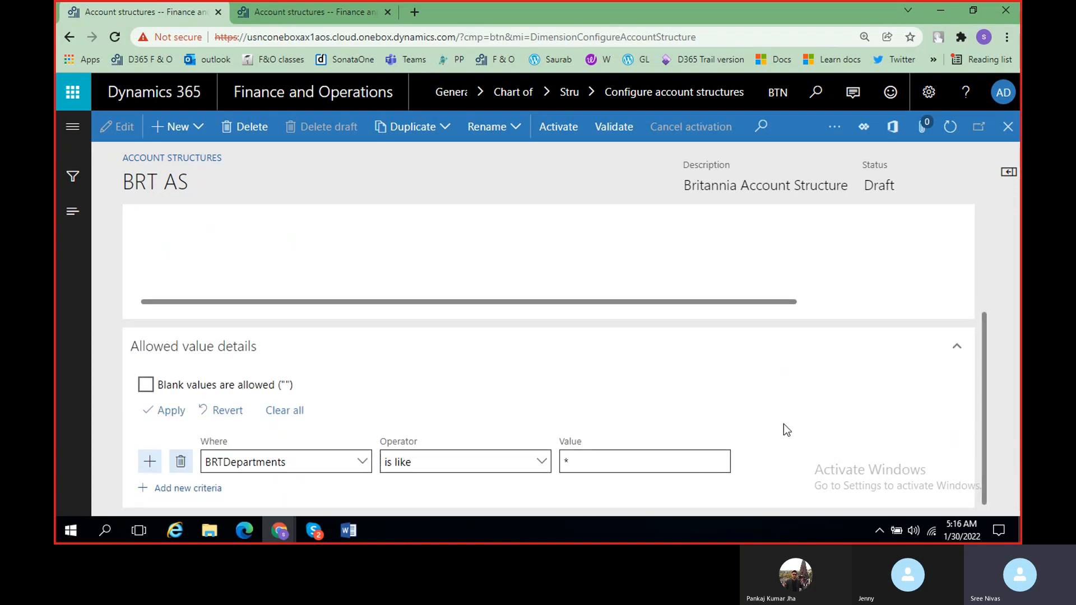
{"action": "scroll", "coordinate": [798, 431], "scroll_direction": "up", "scroll_amount": 4}
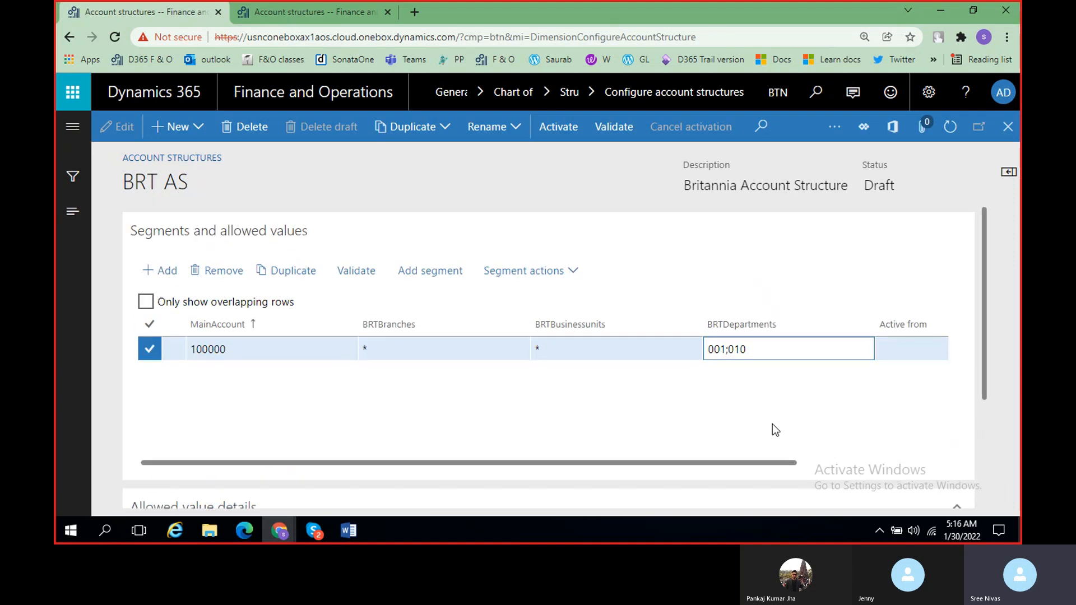
{"action": "left_click", "coordinate": [349, 530]}
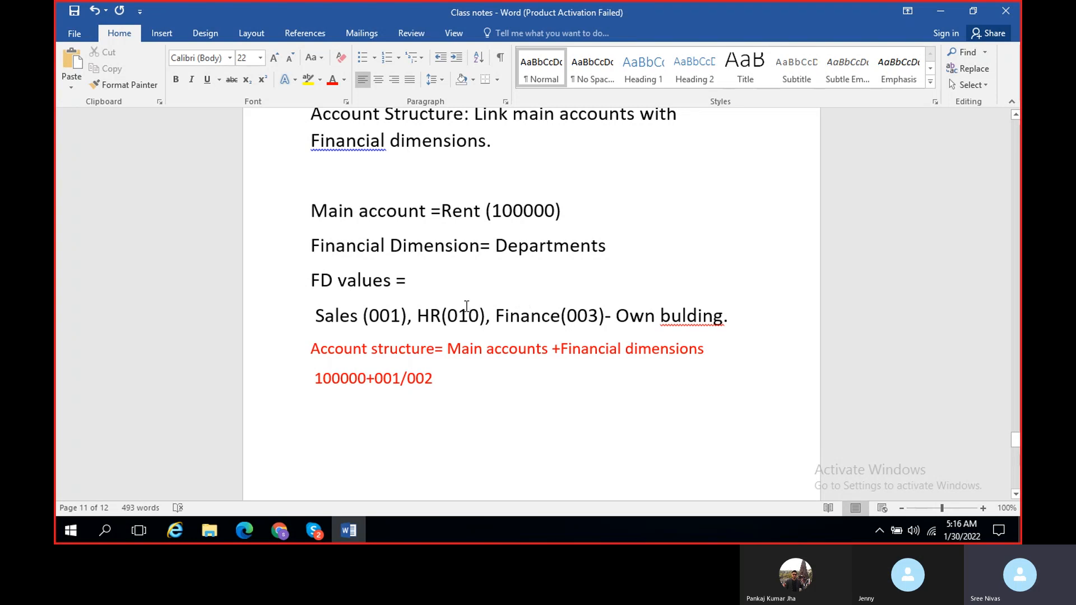
{"action": "left_click", "coordinate": [350, 534]}
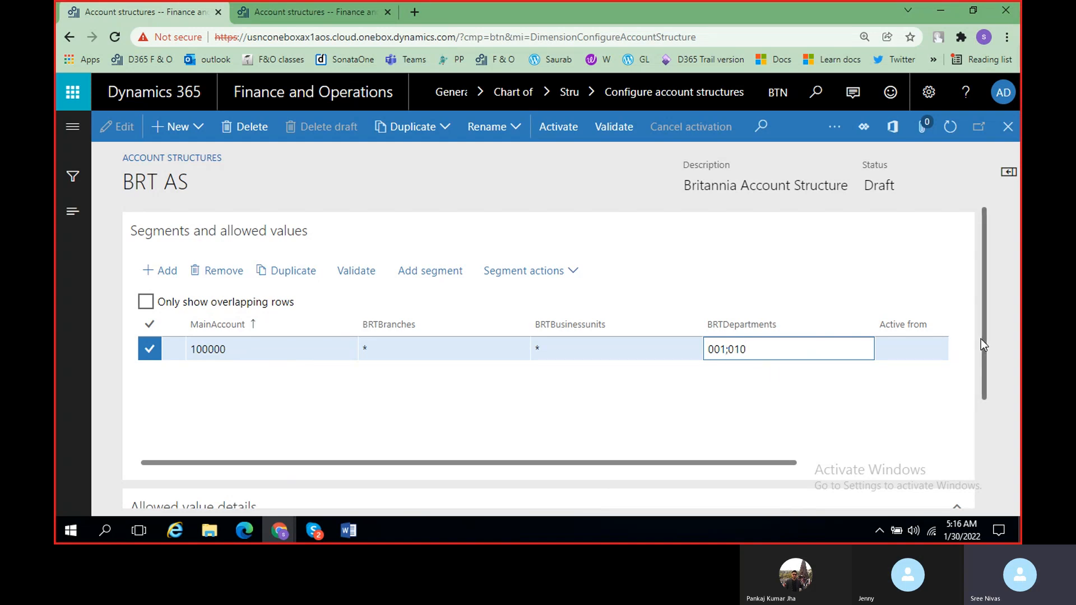
{"action": "left_click_drag", "start_coordinate": [982, 339], "coordinate": [980, 442]}
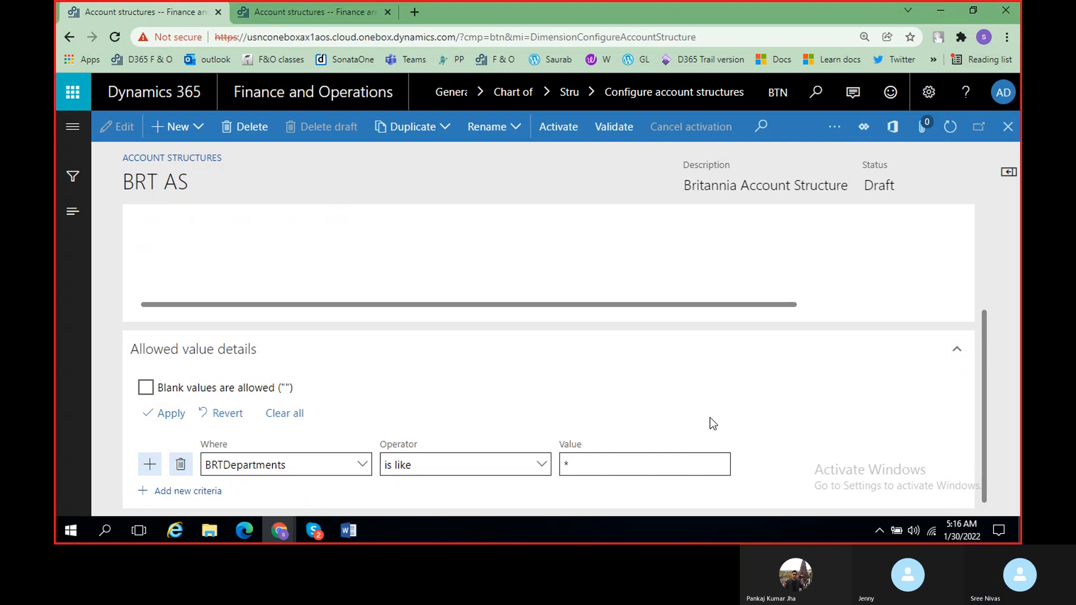
{"action": "scroll", "coordinate": [727, 395], "scroll_direction": "down", "scroll_amount": 1}
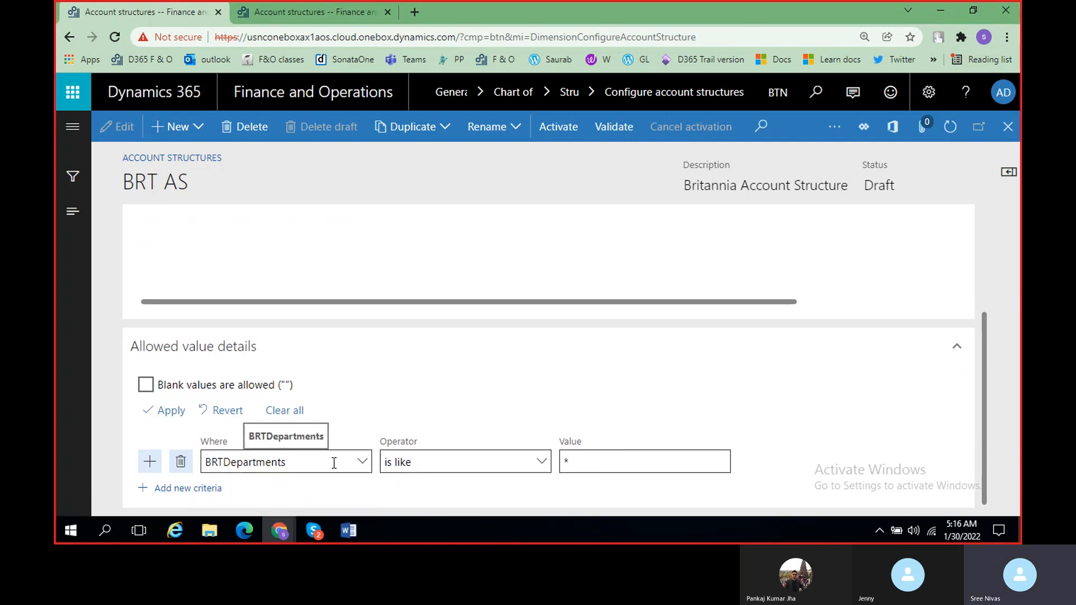
{"action": "scroll", "coordinate": [510, 404], "scroll_direction": "up", "scroll_amount": 3}
{"action": "left_click", "coordinate": [762, 330]}
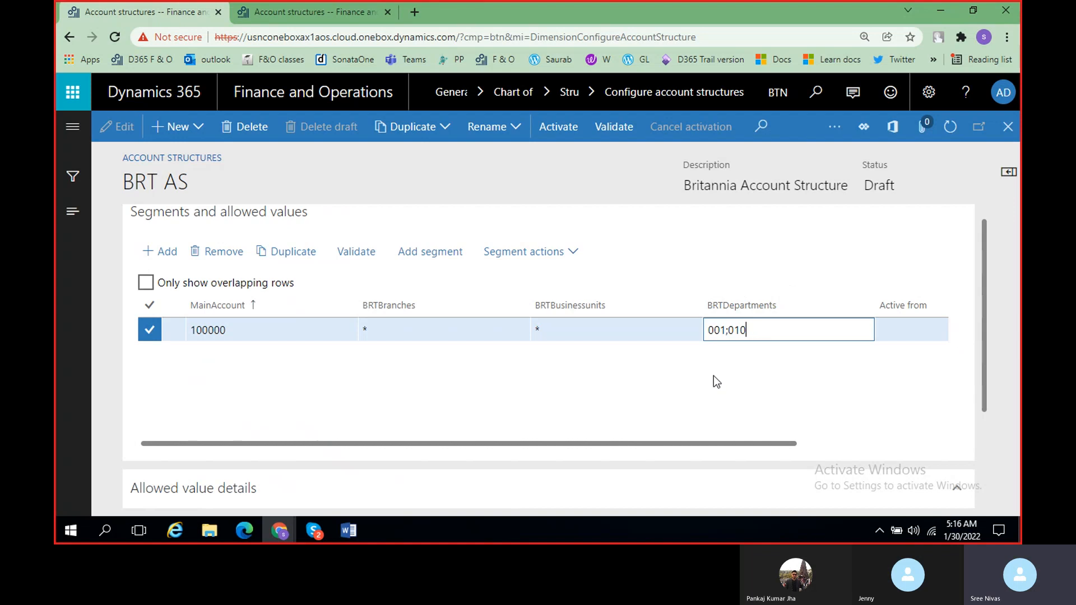
{"action": "scroll", "coordinate": [411, 396], "scroll_direction": "right", "scroll_amount": 3}
{"action": "scroll", "coordinate": [274, 351], "scroll_direction": "left", "scroll_amount": 3}
{"action": "scroll", "coordinate": [325, 391], "scroll_direction": "right", "scroll_amount": 3}
{"action": "scroll", "coordinate": [476, 432], "scroll_direction": "left", "scroll_amount": 3}
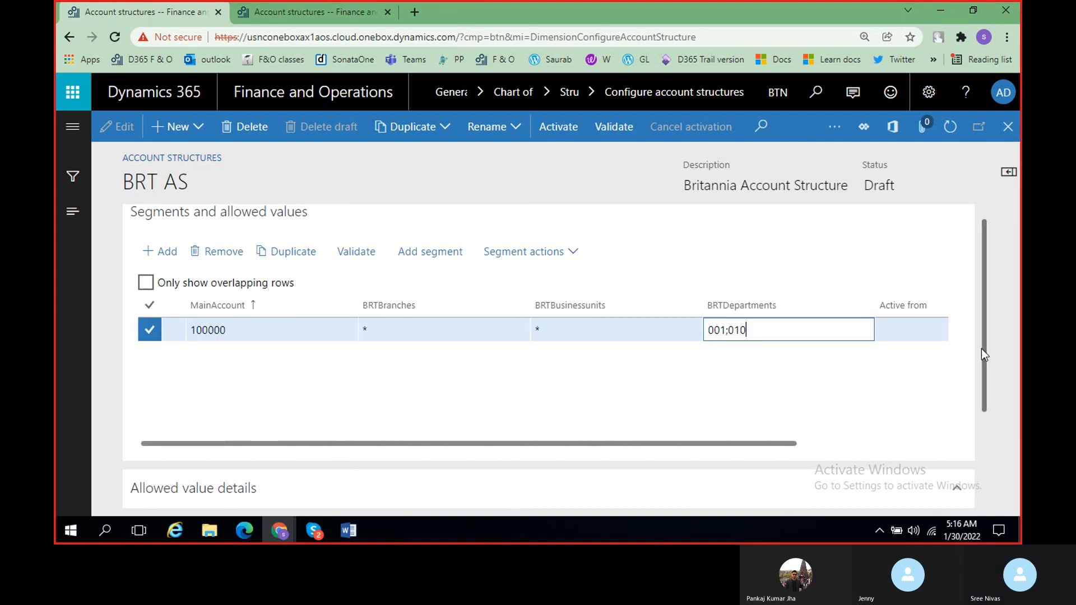
Change the operator of the BRTDepartments criterion under Allowed value details to "is between and includes".
{"action": "left_click_drag", "start_coordinate": [980, 351], "coordinate": [977, 471]}
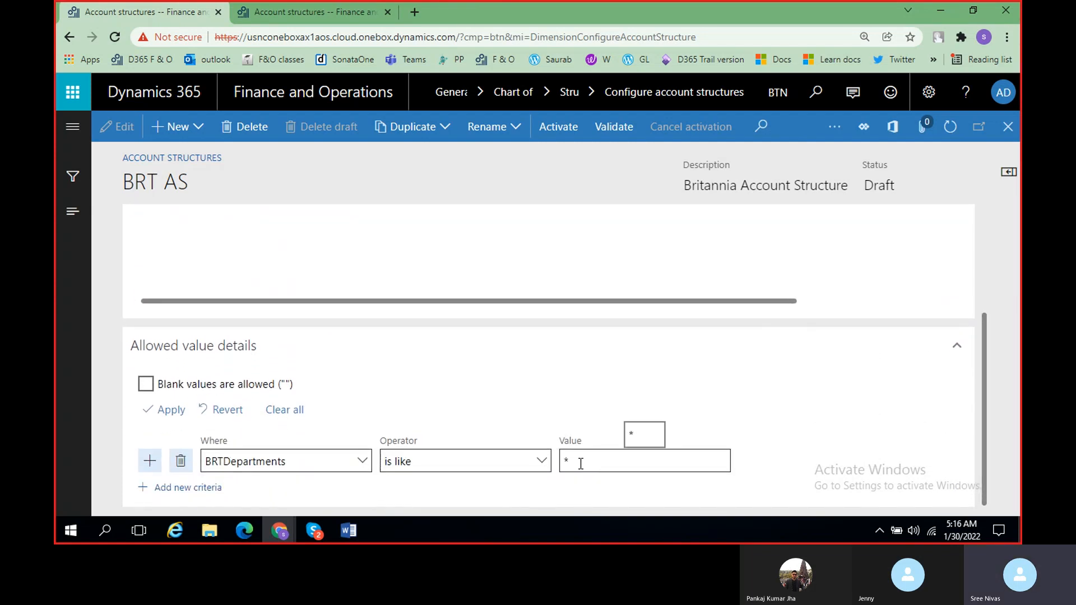
{"action": "left_click", "coordinate": [542, 462]}
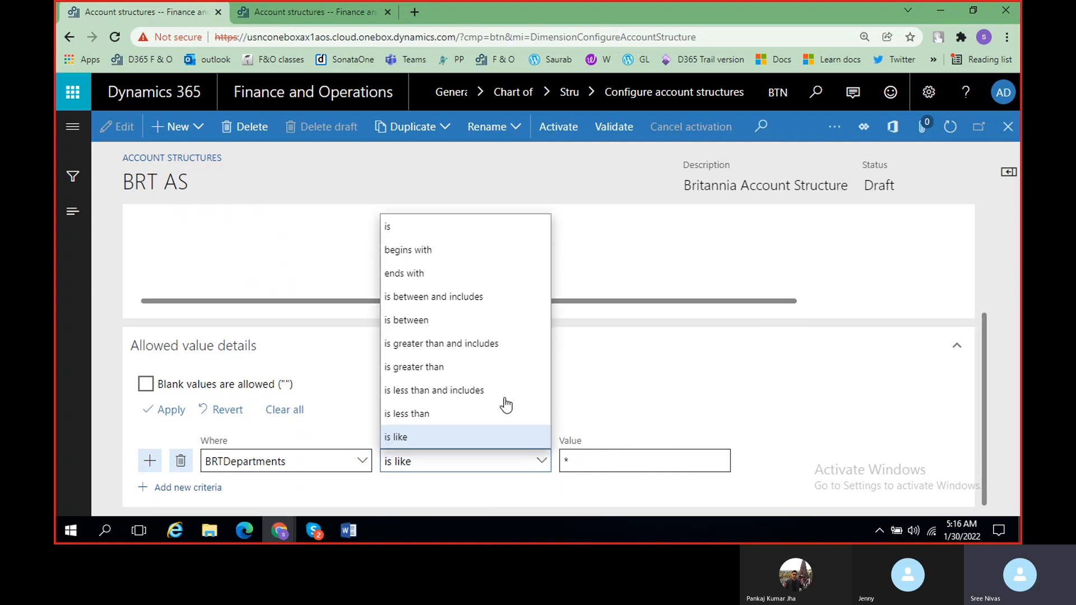
{"action": "left_click", "coordinate": [480, 303]}
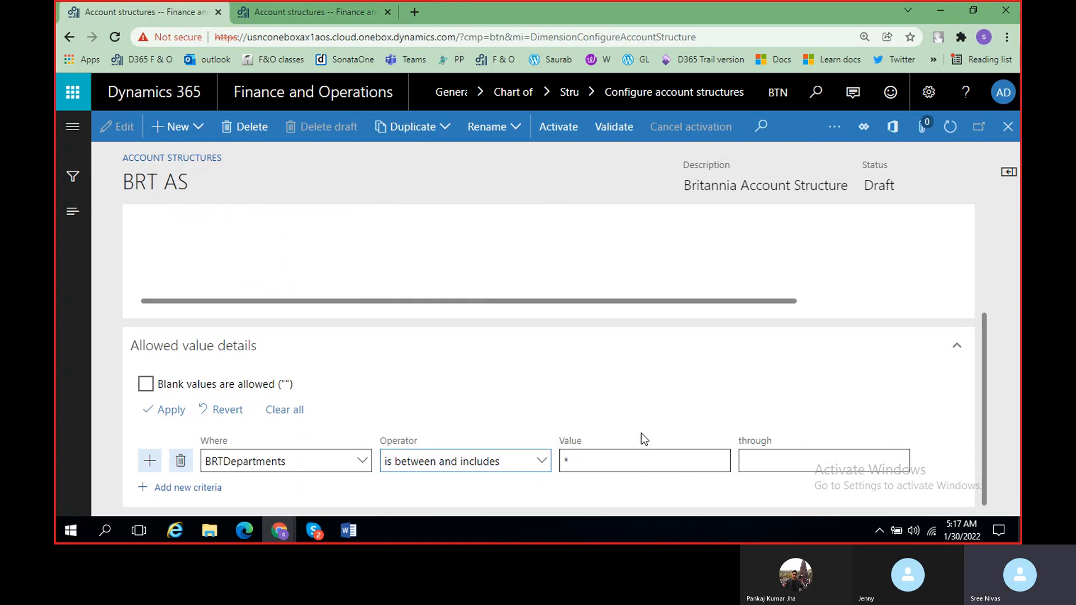
{"action": "scroll", "coordinate": [641, 432], "scroll_direction": "up", "scroll_amount": 3}
{"action": "scroll", "coordinate": [641, 432], "scroll_direction": "right", "scroll_amount": 3}
{"action": "scroll", "coordinate": [629, 487], "scroll_direction": "down", "scroll_amount": 2}
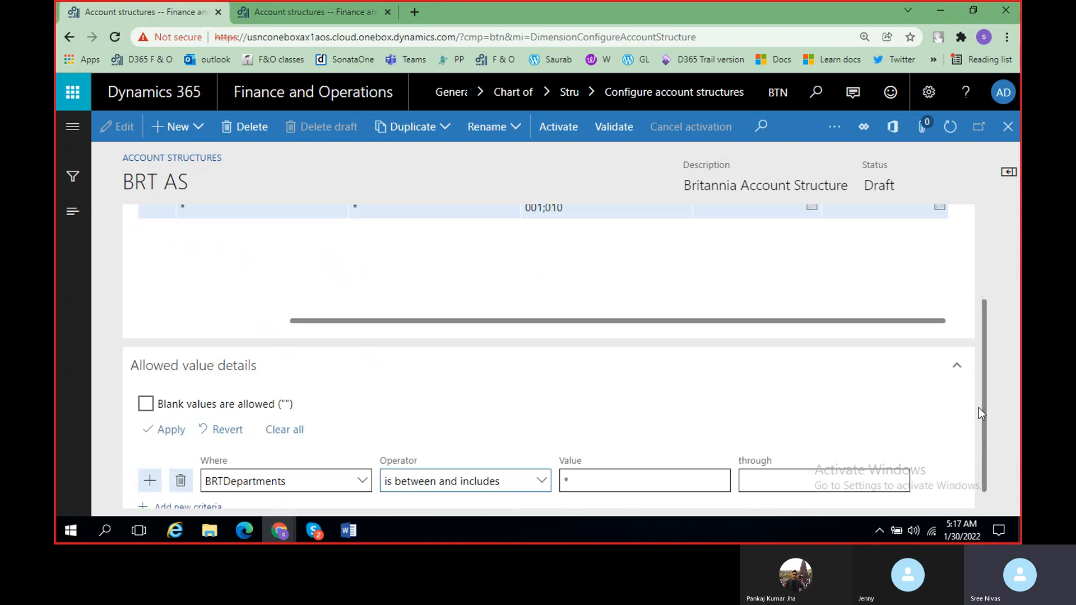
{"action": "left_click_drag", "start_coordinate": [984, 381], "coordinate": [983, 397]}
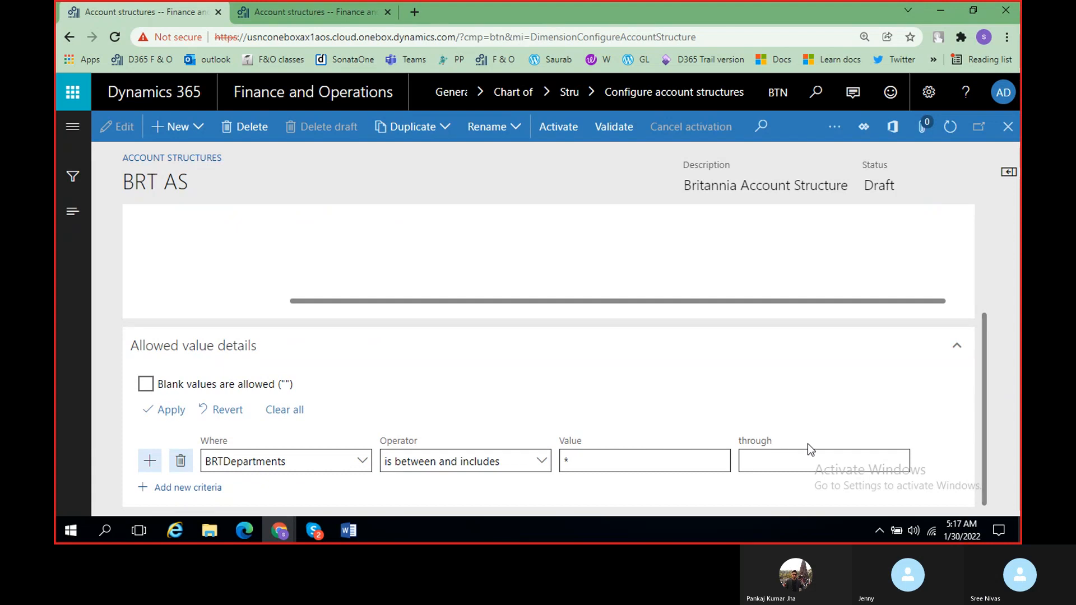
Set the range of the BRTDepartments criterion to 001 through 010.
{"action": "left_click", "coordinate": [615, 461]}
{"action": "key", "text": "BackSpace"}
{"action": "type", "text": "001"}
{"action": "key", "text": "Tab"}
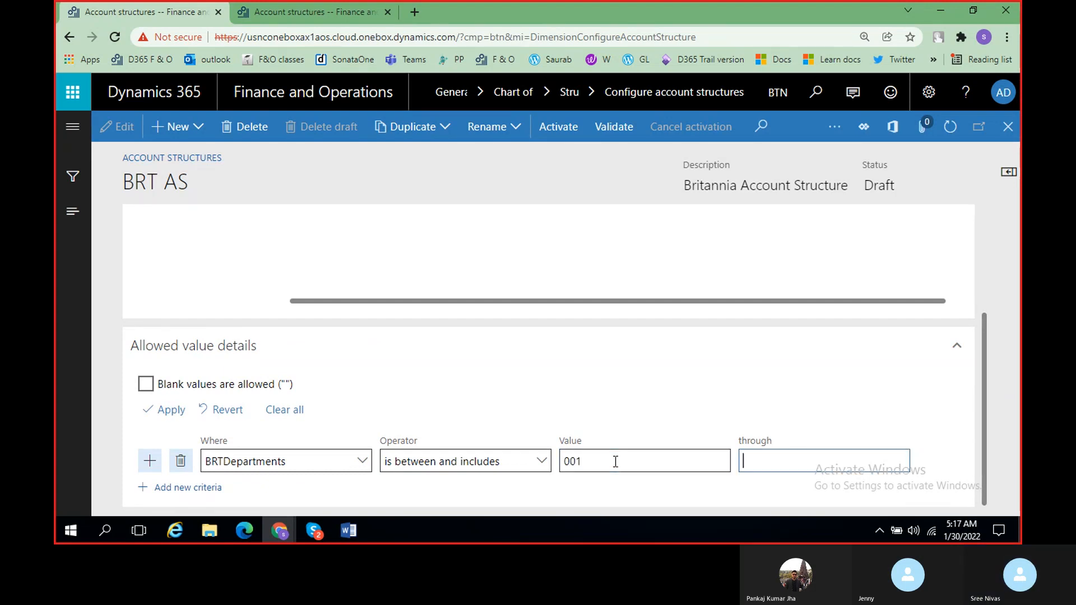
{"action": "type", "text": "010"}
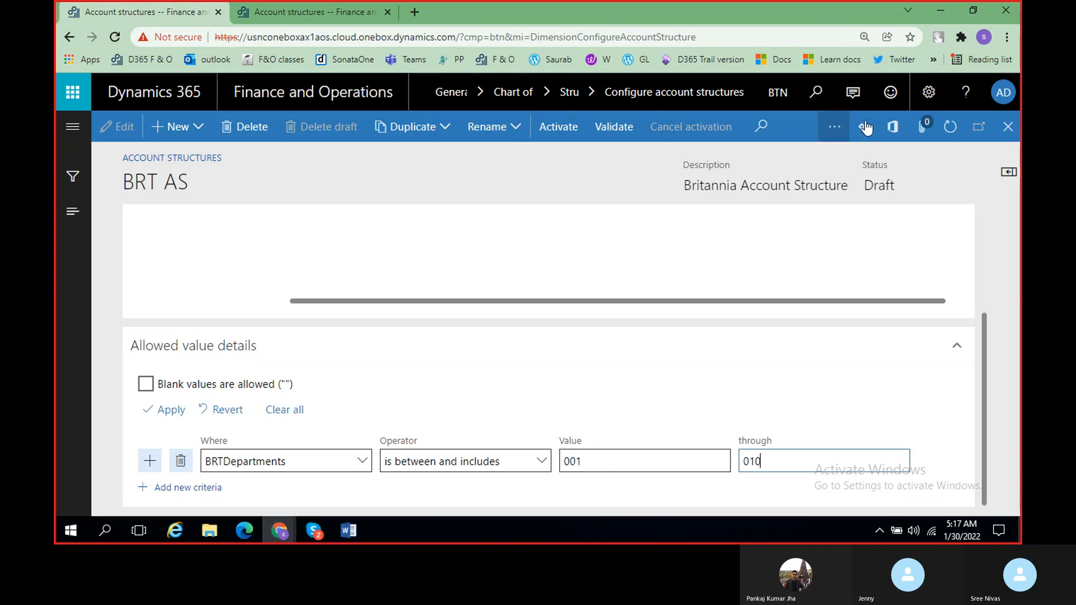
Compare the segment row with the range criterion, and rewrite the BRTDepartments allowed values as the range 001..010.
{"action": "scroll", "coordinate": [984, 268], "scroll_direction": "up", "scroll_amount": 3}
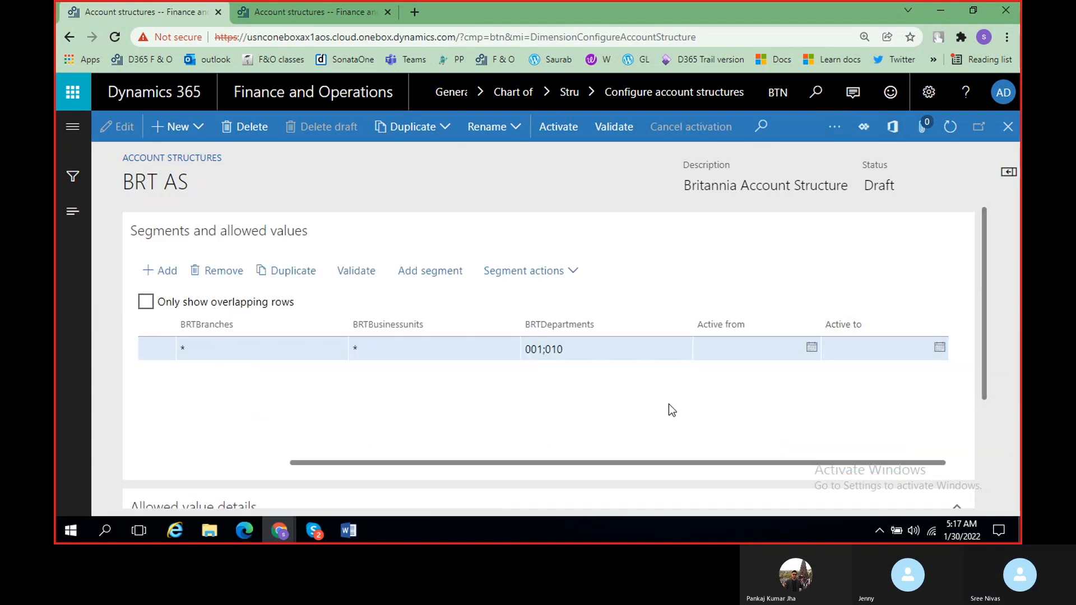
{"action": "scroll", "coordinate": [668, 404], "scroll_direction": "left", "scroll_amount": 3}
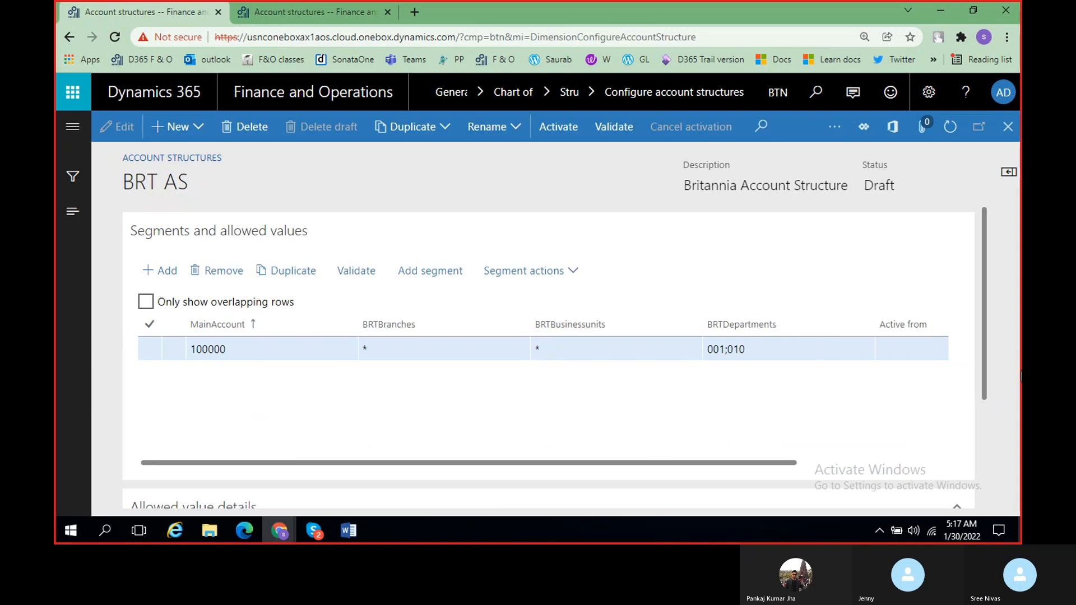
{"action": "left_click_drag", "start_coordinate": [983, 344], "coordinate": [995, 475]}
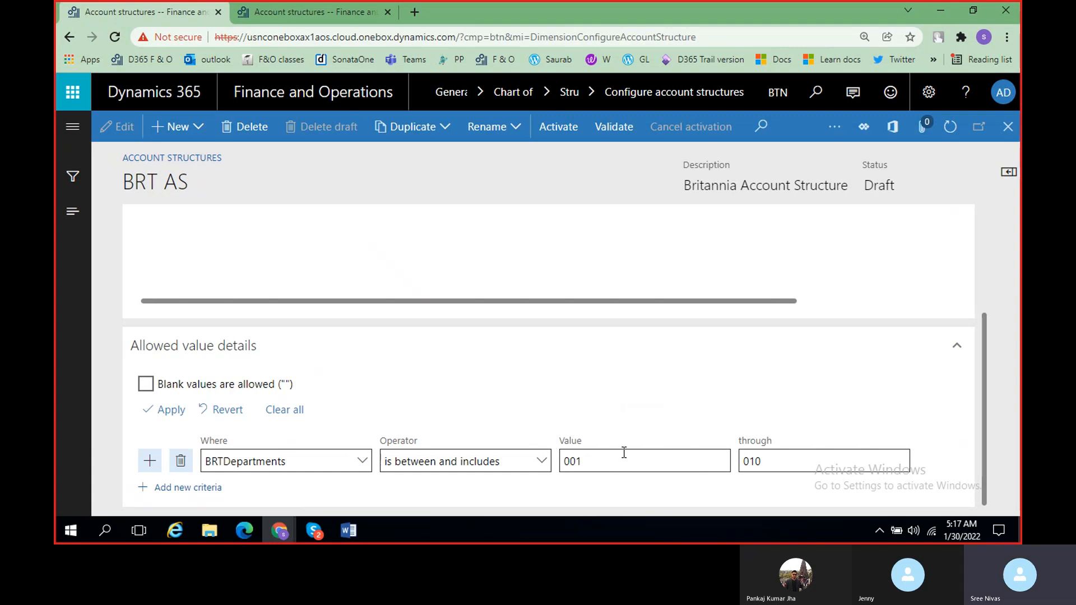
{"action": "scroll", "coordinate": [708, 426], "scroll_direction": "up", "scroll_amount": 3}
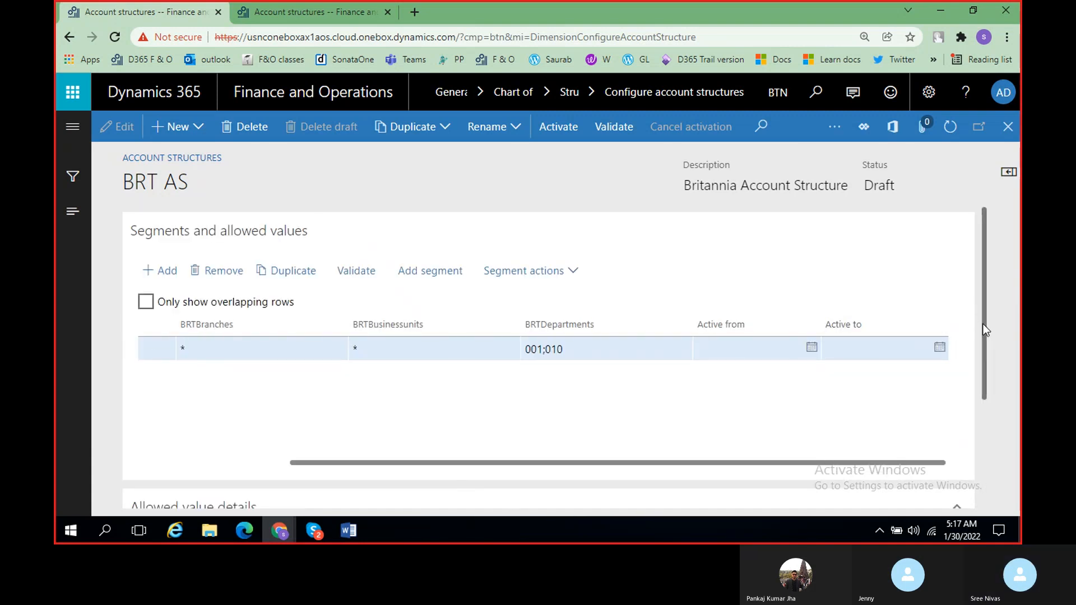
{"action": "left_click_drag", "start_coordinate": [984, 331], "coordinate": [974, 435]}
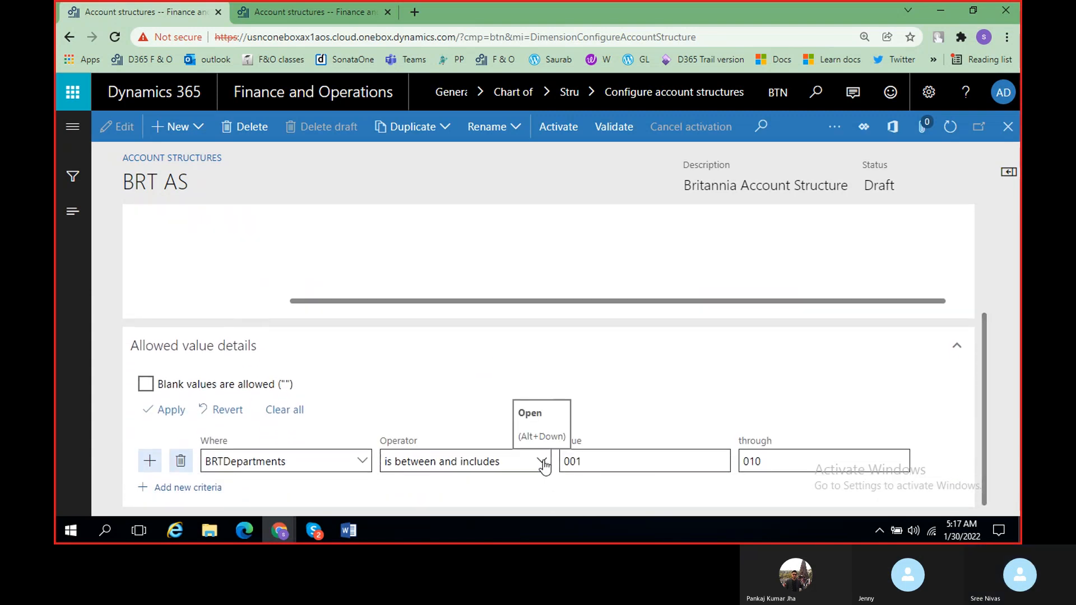
{"action": "left_click_drag", "start_coordinate": [984, 340], "coordinate": [995, 246]}
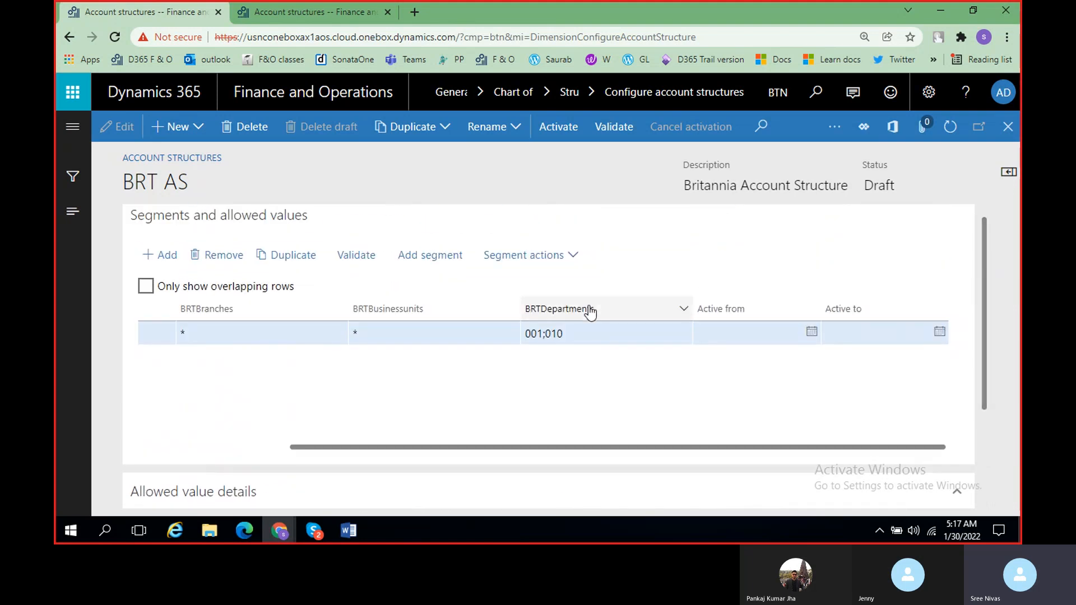
{"action": "left_click", "coordinate": [547, 335]}
{"action": "key", "text": "BackSpace"}
{"action": "type", "text": ".."}
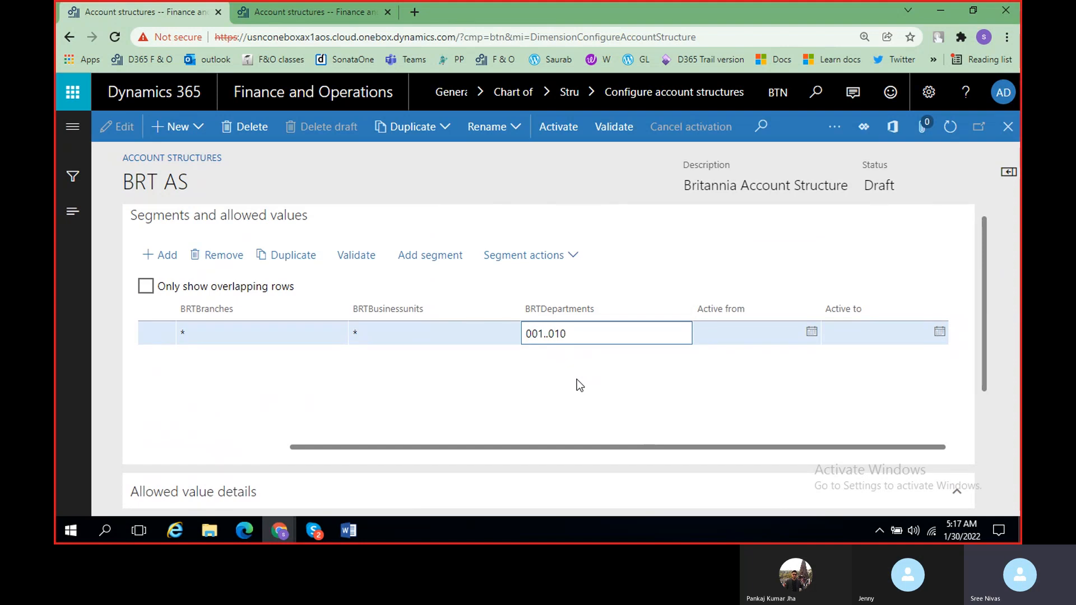
{"action": "left_click_drag", "start_coordinate": [680, 448], "coordinate": [403, 432]}
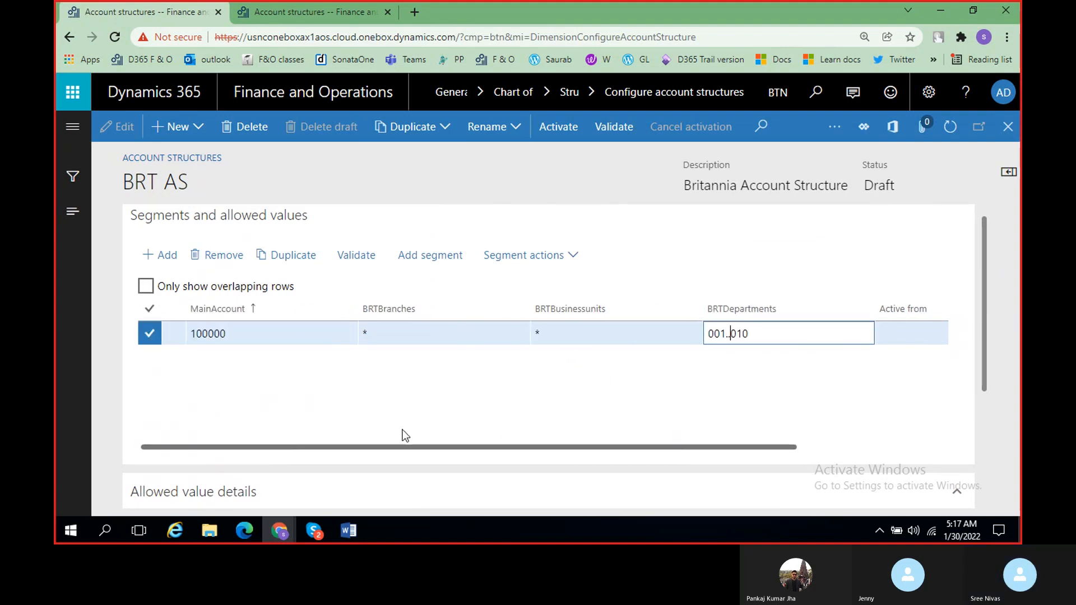
Reselect the main account 100000 row and review its department criteria under Allowed value details.
{"action": "left_click", "coordinate": [159, 341]}
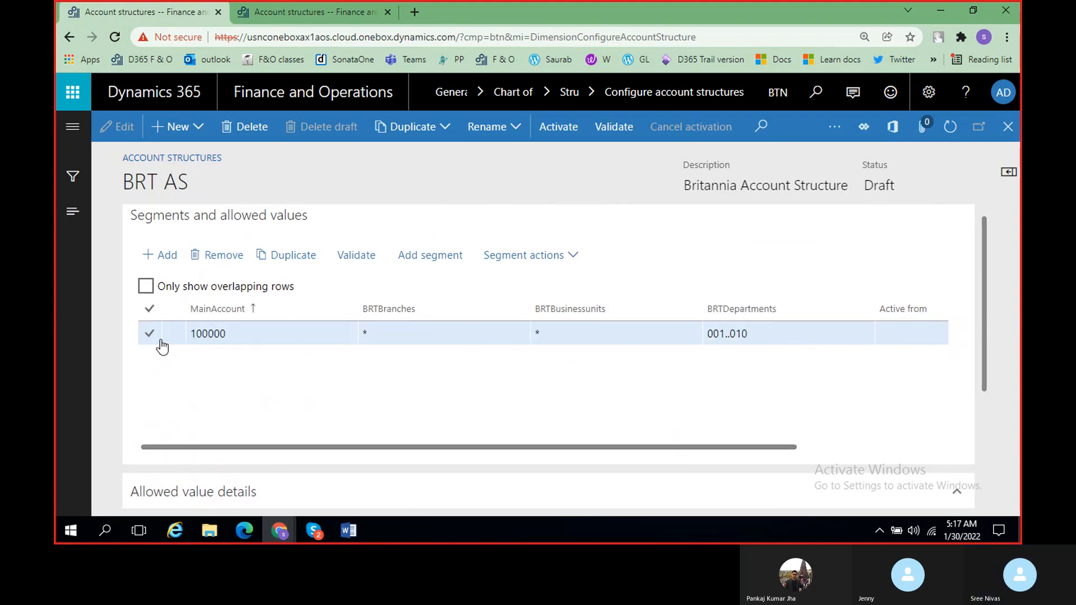
{"action": "left_click", "coordinate": [157, 343]}
{"action": "scroll", "coordinate": [609, 401], "scroll_direction": "right", "scroll_amount": 4}
{"action": "scroll", "coordinate": [548, 414], "scroll_direction": "left", "scroll_amount": 4}
{"action": "left_click_drag", "start_coordinate": [984, 286], "coordinate": [944, 430]}
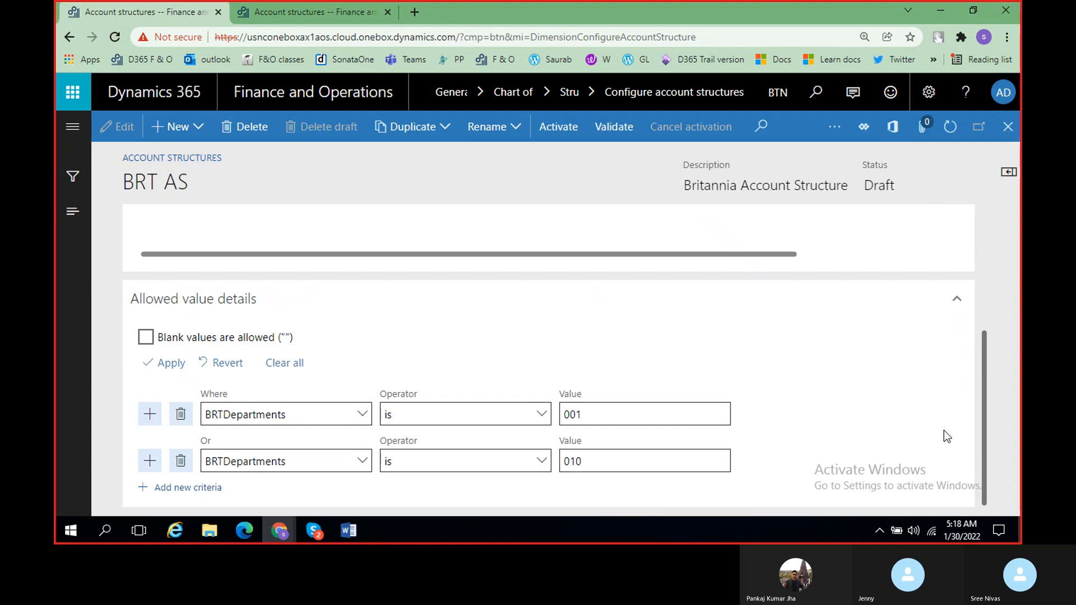
{"action": "left_click_drag", "start_coordinate": [944, 430], "coordinate": [959, 294]}
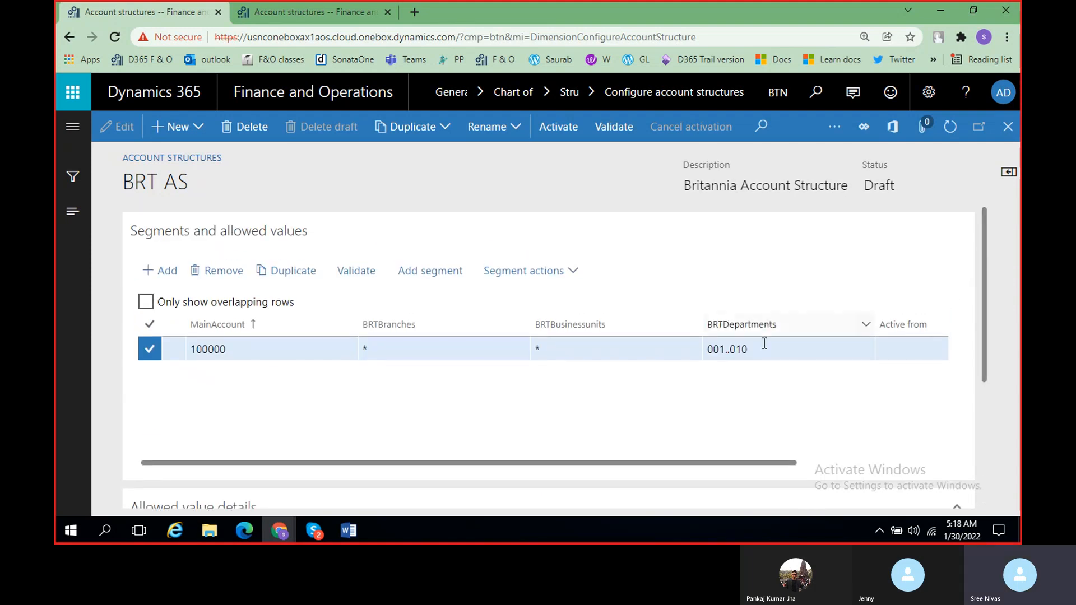
Change the BRTDepartments allowed values back to the separate codes 001;010 and check the matching criteria.
{"action": "left_click", "coordinate": [728, 348]}
{"action": "key", "text": "BackSpace"}
{"action": "key", "text": "BackSpace"}
{"action": "type", "text": ":"}
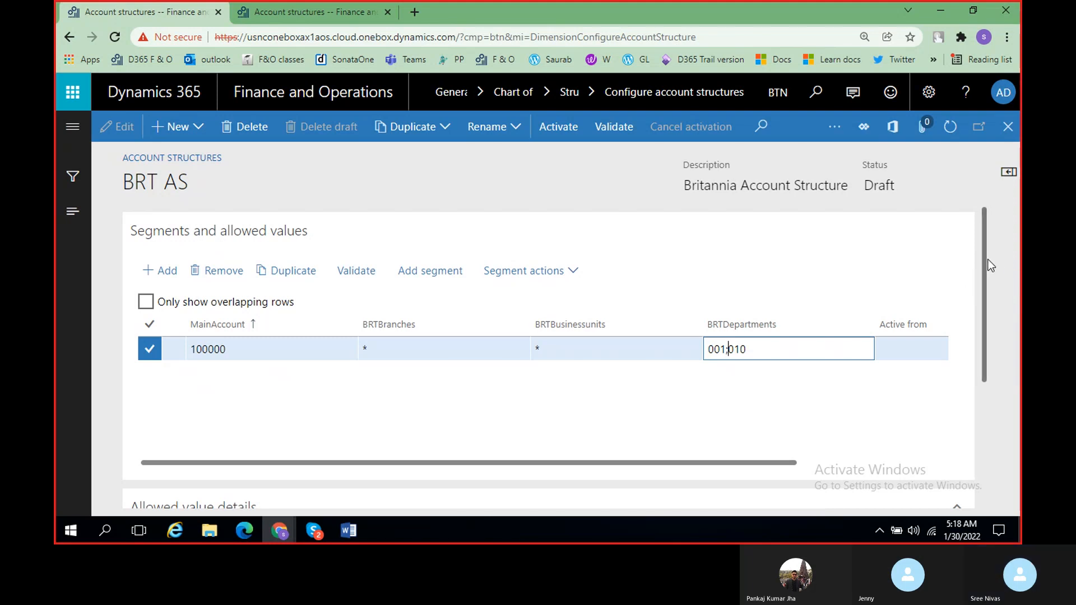
{"action": "left_click_drag", "start_coordinate": [988, 263], "coordinate": [971, 410]}
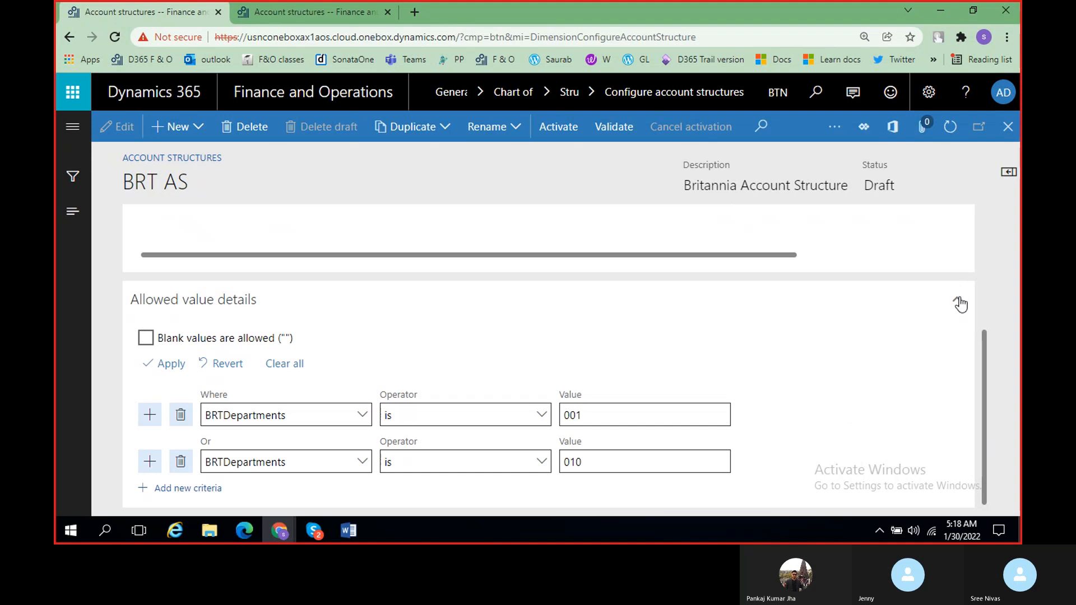
{"action": "scroll", "coordinate": [959, 309], "scroll_direction": "up", "scroll_amount": 4}
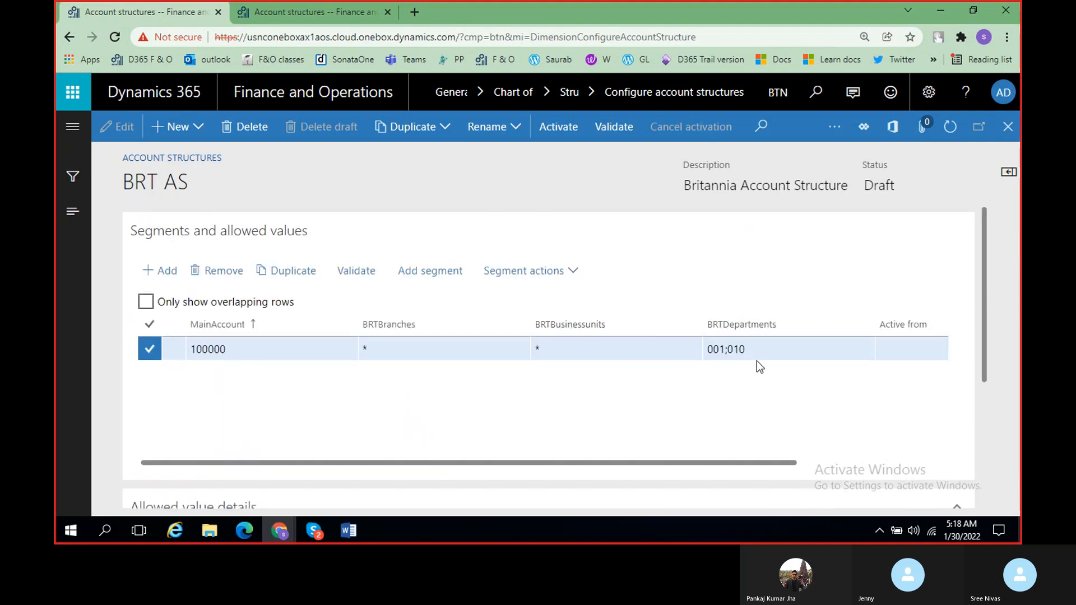
Replace the BRTDepartments allowed values with the wildcard * and check the allowed value criteria.
{"action": "left_click", "coordinate": [774, 348]}
{"action": "key", "text": "BackSpace"}
{"action": "key", "text": "BackSpace"}
{"action": "key", "text": "BackSpace"}
{"action": "key", "text": "BackSpace"}
{"action": "key", "text": "BackSpace"}
{"action": "key", "text": "BackSpace"}
{"action": "key", "text": "BackSpace"}
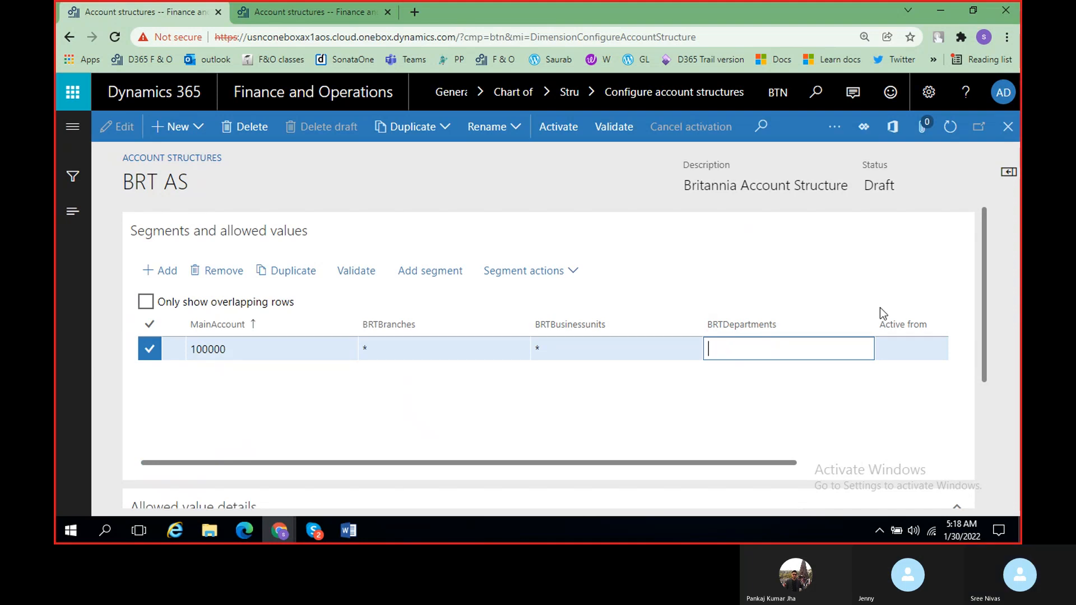
{"action": "type", "text": "*"}
{"action": "left_click_drag", "start_coordinate": [987, 340], "coordinate": [984, 458]}
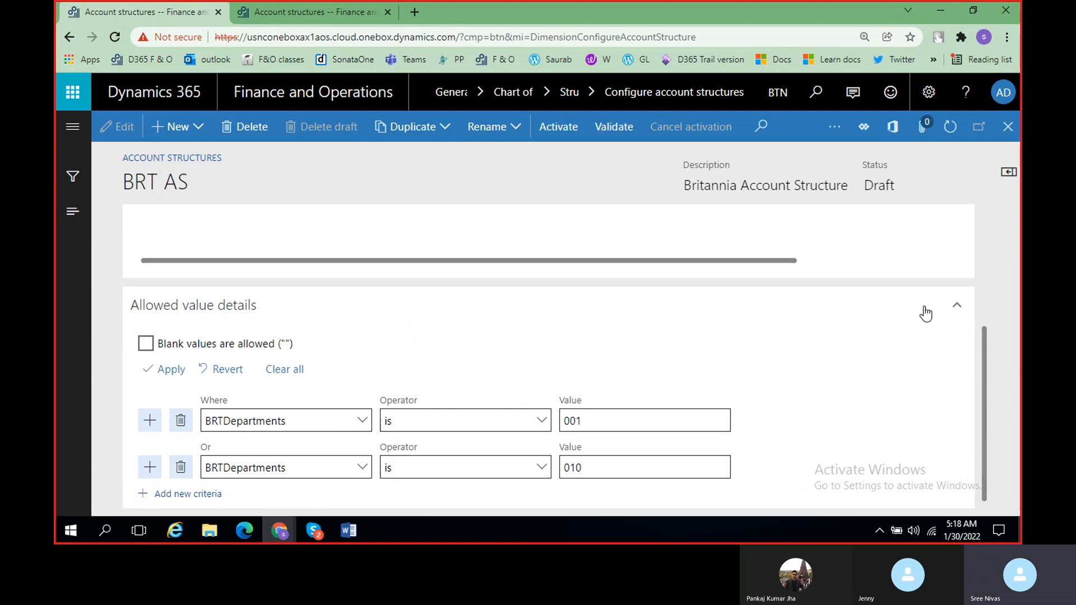
Collapse and reopen Allowed value details to check whether the criteria reflect the BRTDepartments wildcard.
{"action": "left_click", "coordinate": [958, 307]}
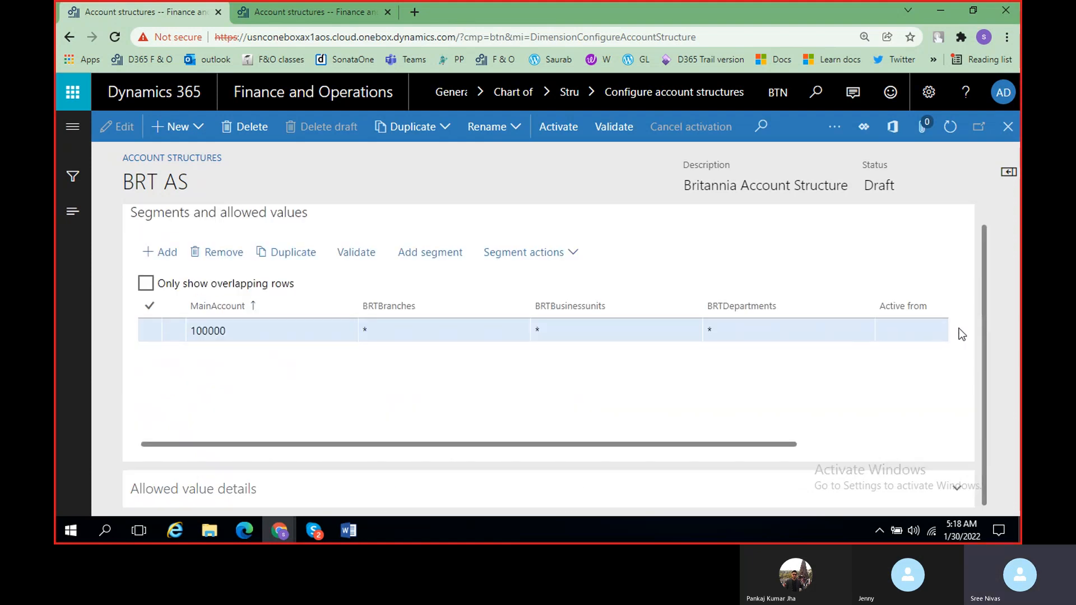
{"action": "left_click", "coordinate": [961, 485]}
{"action": "scroll", "coordinate": [917, 450], "scroll_direction": "down", "scroll_amount": 1}
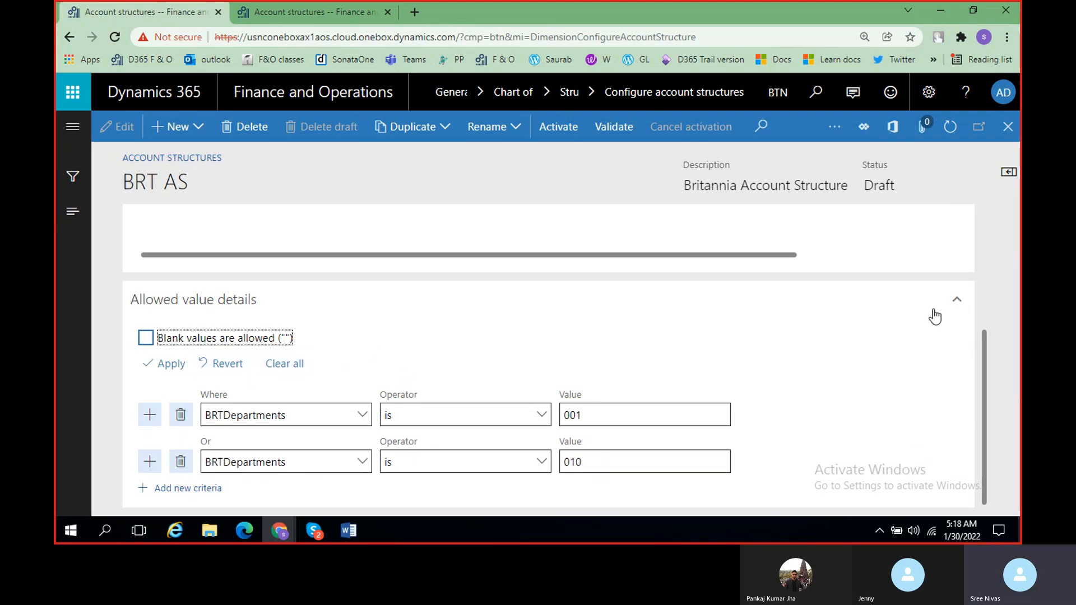
{"action": "left_click", "coordinate": [956, 301]}
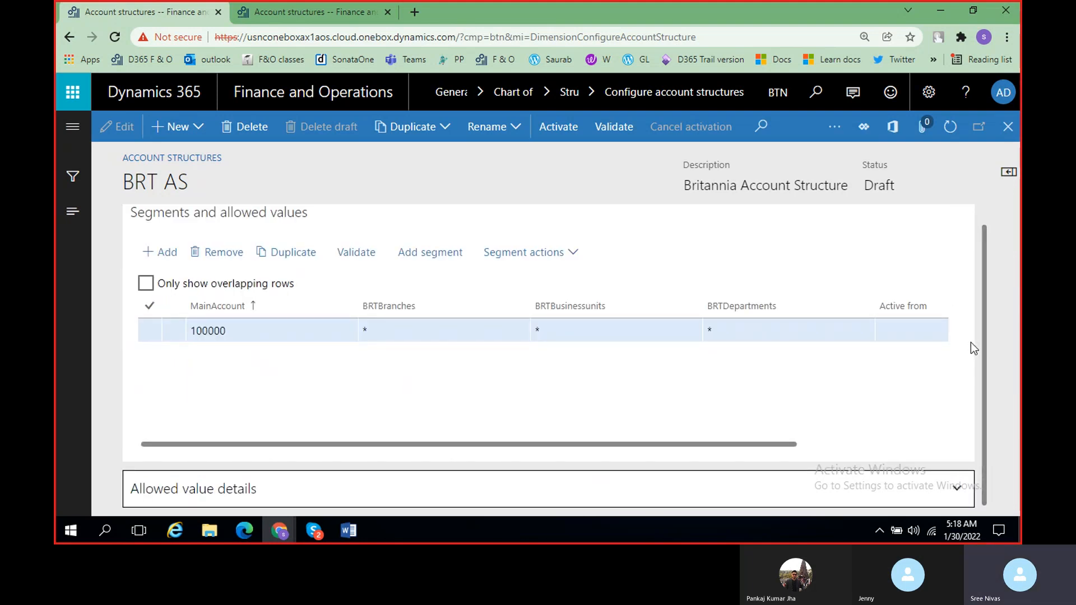
{"action": "scroll", "coordinate": [828, 372], "scroll_direction": "right", "scroll_amount": 3}
{"action": "scroll", "coordinate": [826, 369], "scroll_direction": "left", "scroll_amount": 3}
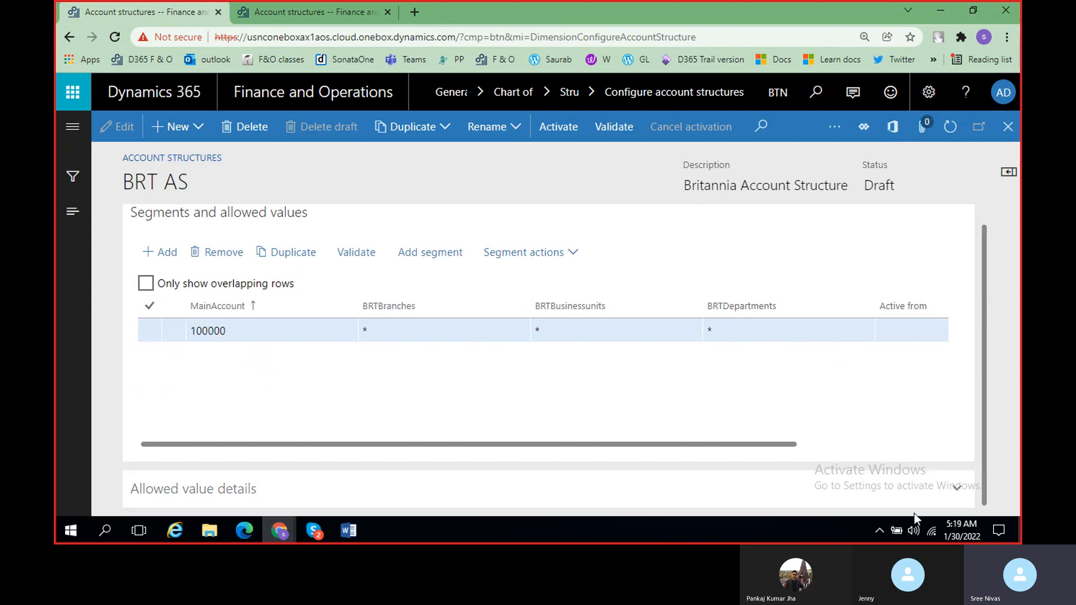
{"action": "left_click", "coordinate": [953, 492]}
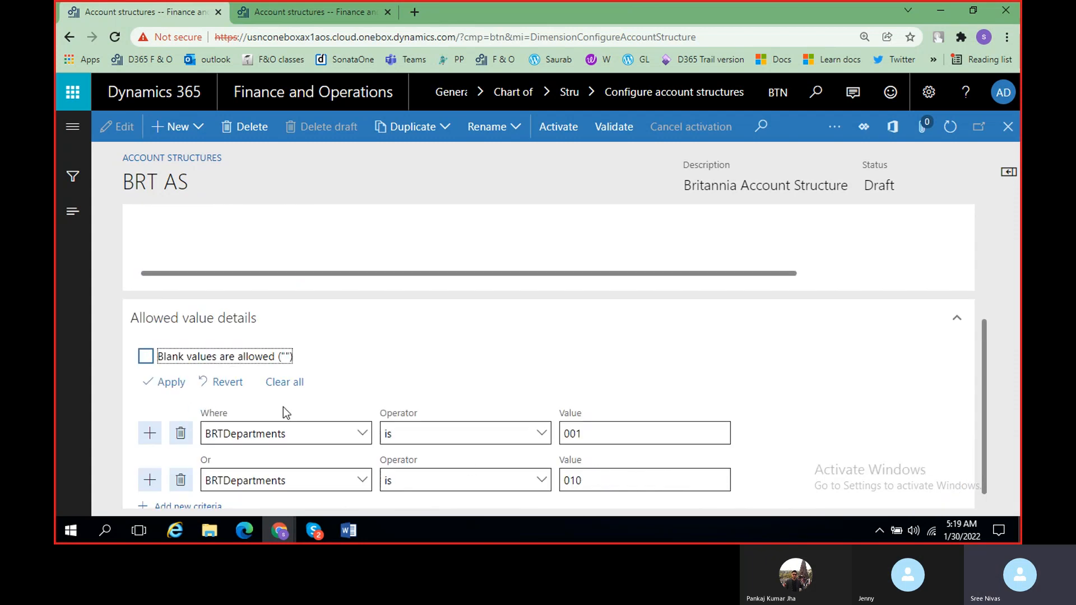
{"action": "scroll", "coordinate": [480, 398], "scroll_direction": "up", "scroll_amount": 3}
Select the BRTBusinessunits and BRTDepartments segments in turn and examine the criteria shown for each.
{"action": "left_click", "coordinate": [556, 346]}
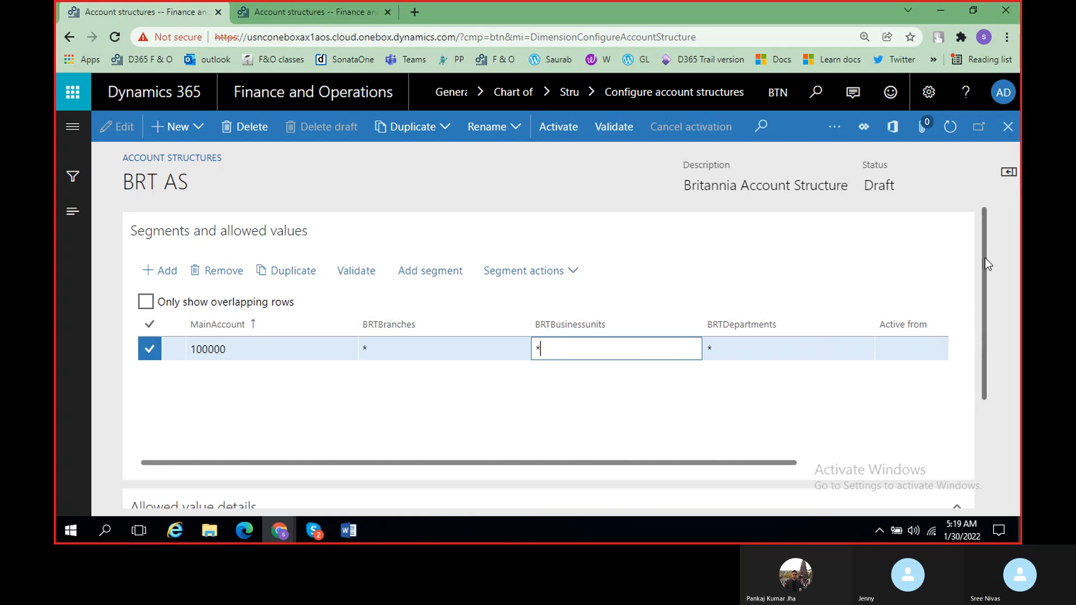
{"action": "scroll", "coordinate": [980, 324], "scroll_direction": "down", "scroll_amount": 3}
{"action": "scroll", "coordinate": [982, 370], "scroll_direction": "up", "scroll_amount": 3}
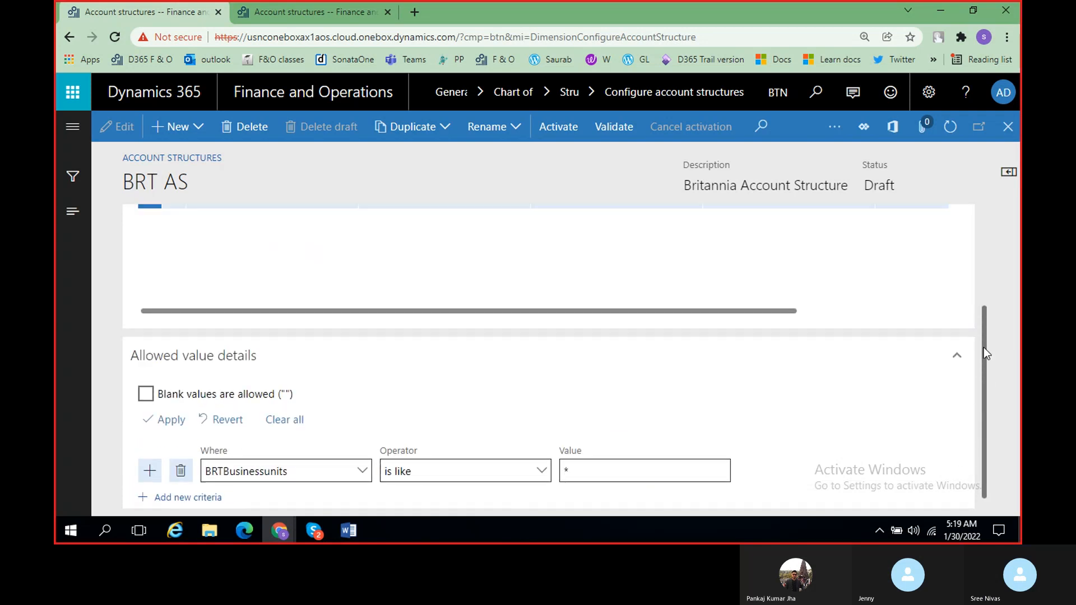
{"action": "left_click", "coordinate": [768, 348]}
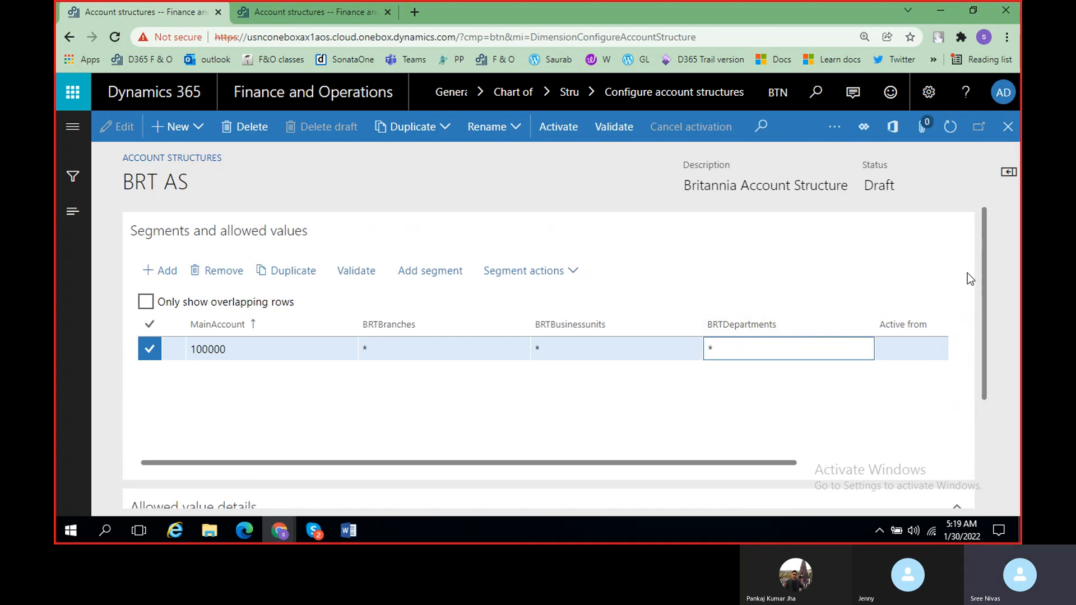
{"action": "scroll", "coordinate": [978, 393], "scroll_direction": "down", "scroll_amount": 3}
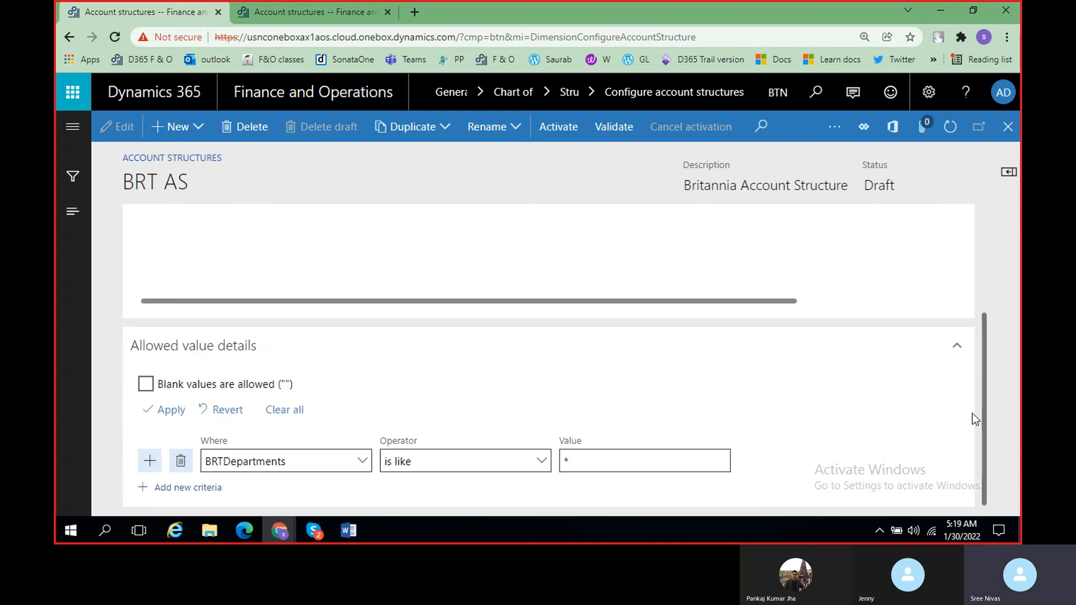
{"action": "scroll", "coordinate": [978, 389], "scroll_direction": "up", "scroll_amount": 2}
{"action": "scroll", "coordinate": [970, 420], "scroll_direction": "down", "scroll_amount": 2}
{"action": "scroll", "coordinate": [984, 348], "scroll_direction": "up", "scroll_amount": 4}
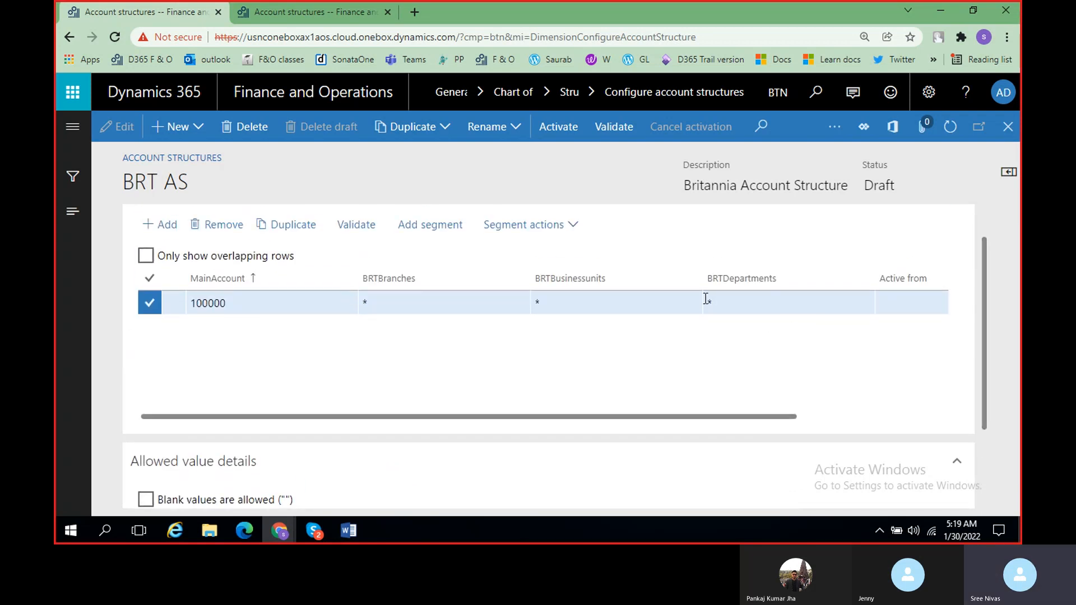
Set the BRTDepartments allowed values for main account 100000 to the range 001..010 and check the allowed value details.
{"action": "left_click", "coordinate": [725, 301]}
{"action": "type", "text": "00"}
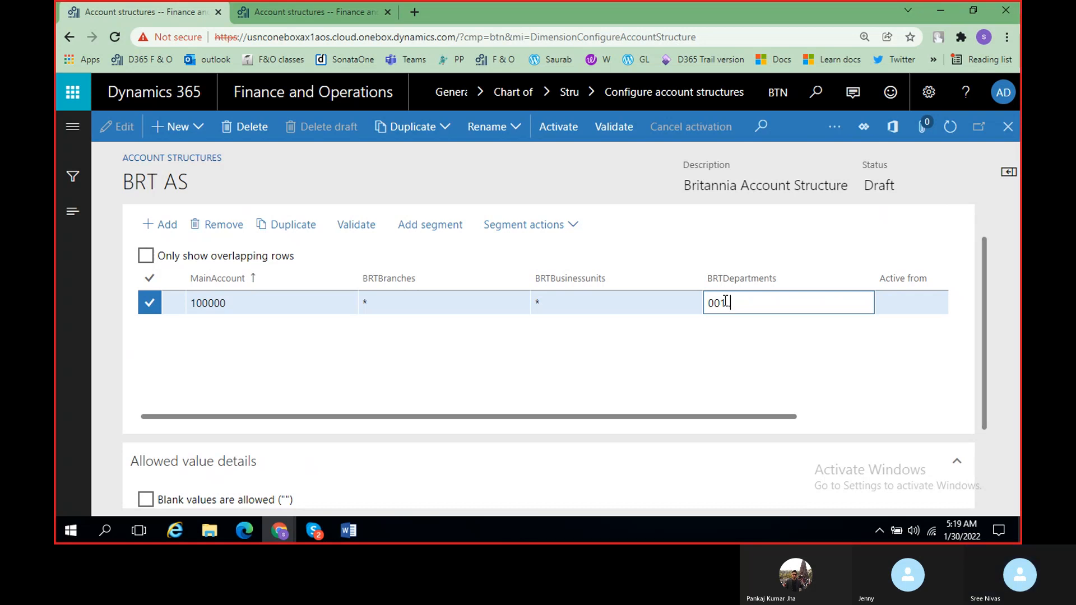
{"action": "type", "text": "1..010"}
{"action": "left_click_drag", "start_coordinate": [983, 252], "coordinate": [981, 362]}
{"action": "scroll", "coordinate": [981, 363], "scroll_direction": "up", "scroll_amount": 5}
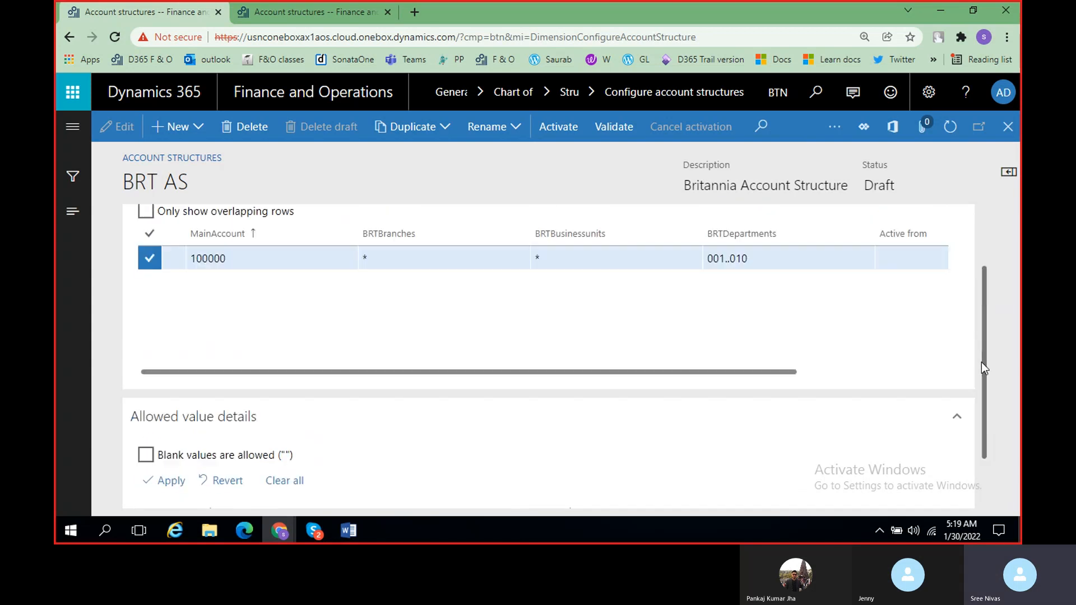
Review the BRTBranches, BRTBusinessunits and BRTDepartments values of main account 100000 against the department codes in the Word class notes.
{"action": "left_click", "coordinate": [642, 352]}
{"action": "left_click", "coordinate": [455, 352]}
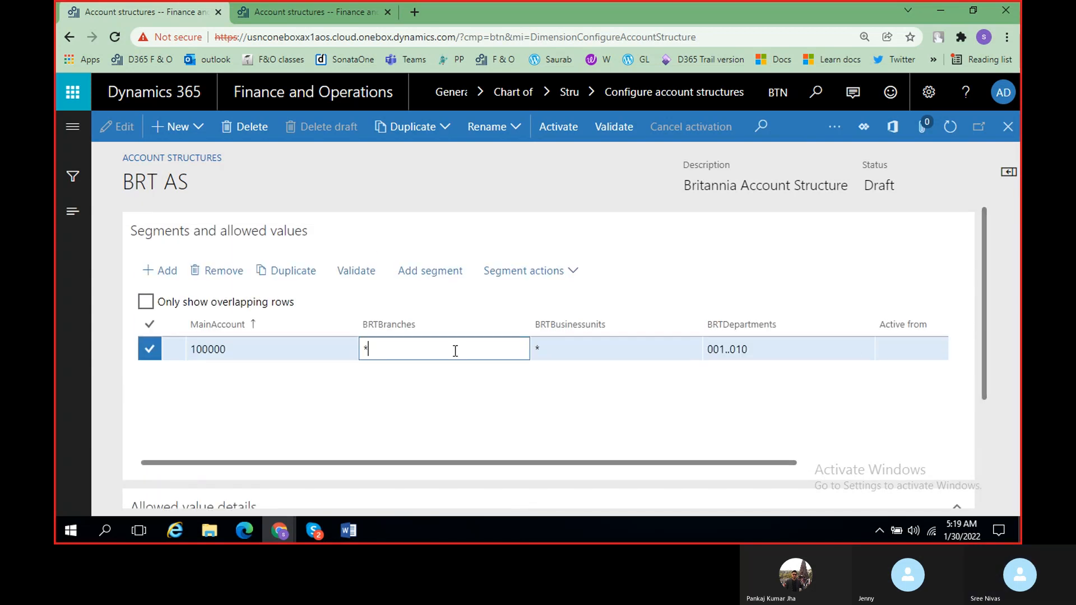
{"action": "left_click", "coordinate": [760, 354]}
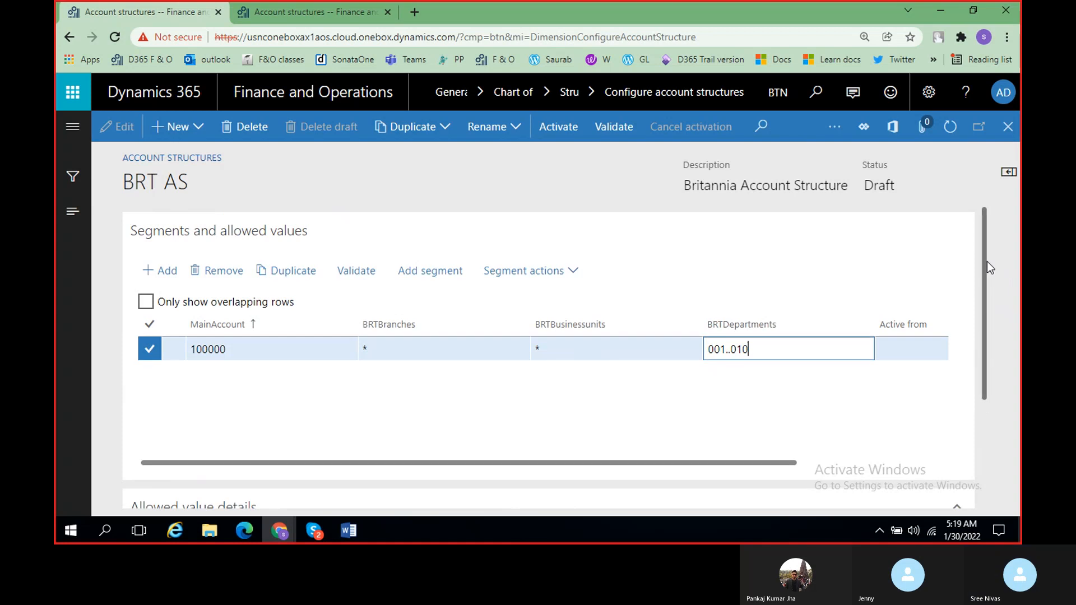
{"action": "mouse_move", "coordinate": [986, 261]}
{"action": "left_mouse_down"}
{"action": "mouse_move", "coordinate": [980, 378]}
{"action": "mouse_move", "coordinate": [989, 252]}
{"action": "left_mouse_up"}
{"action": "left_click", "coordinate": [350, 530]}
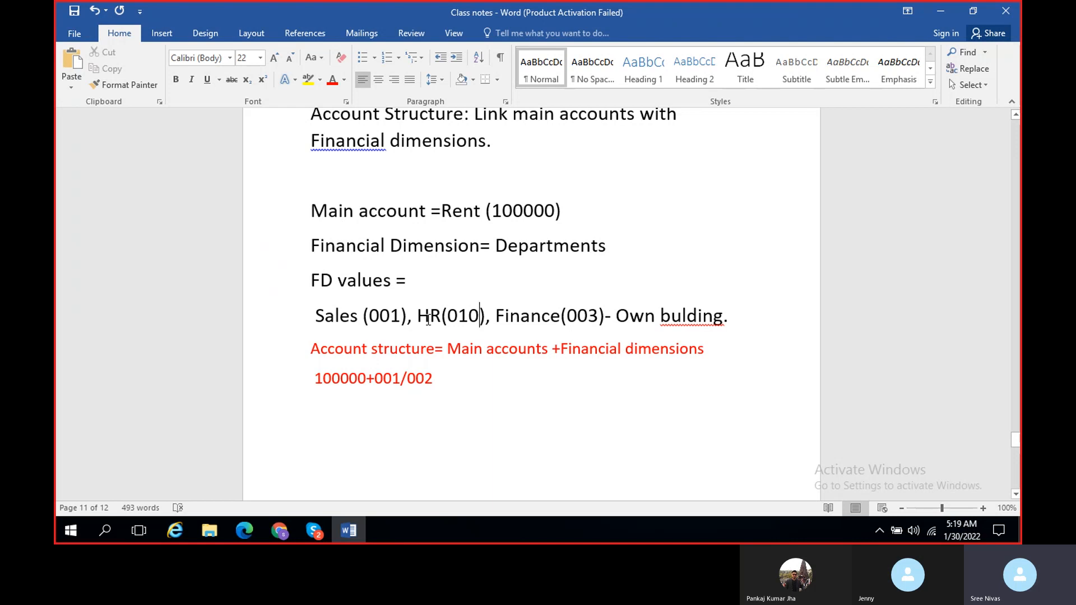
{"action": "left_click", "coordinate": [348, 533]}
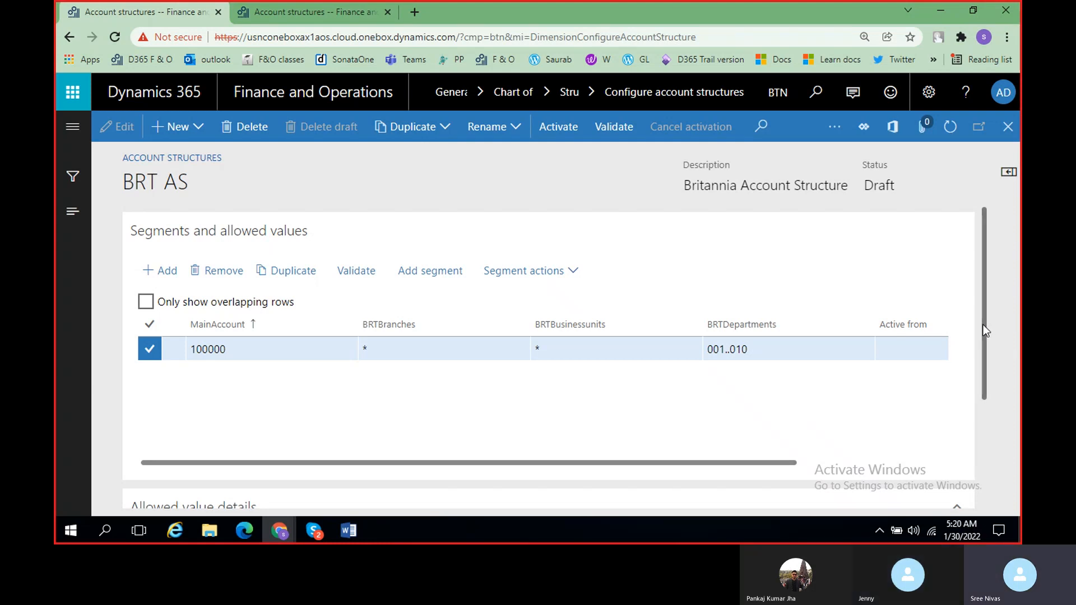
{"action": "left_click_drag", "start_coordinate": [983, 324], "coordinate": [983, 319]}
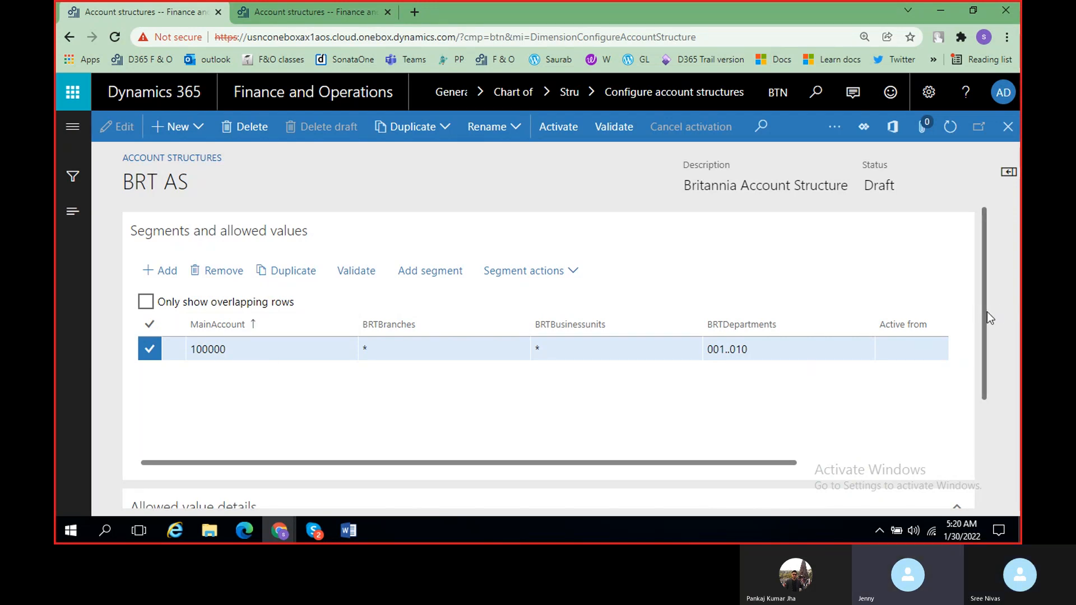
{"action": "left_click_drag", "start_coordinate": [983, 315], "coordinate": [987, 344]}
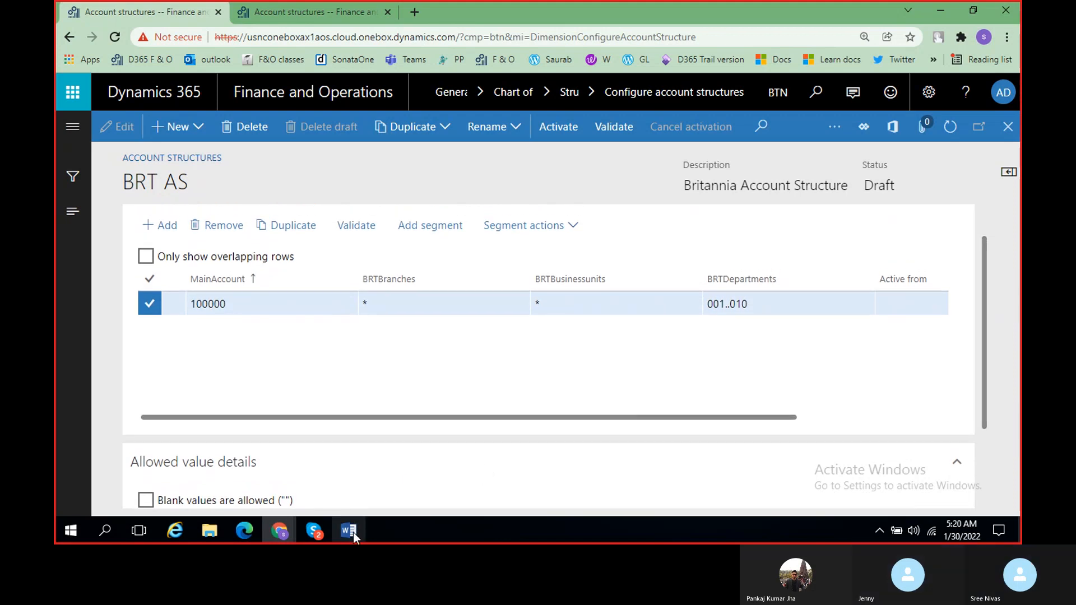
{"action": "left_click", "coordinate": [352, 531]}
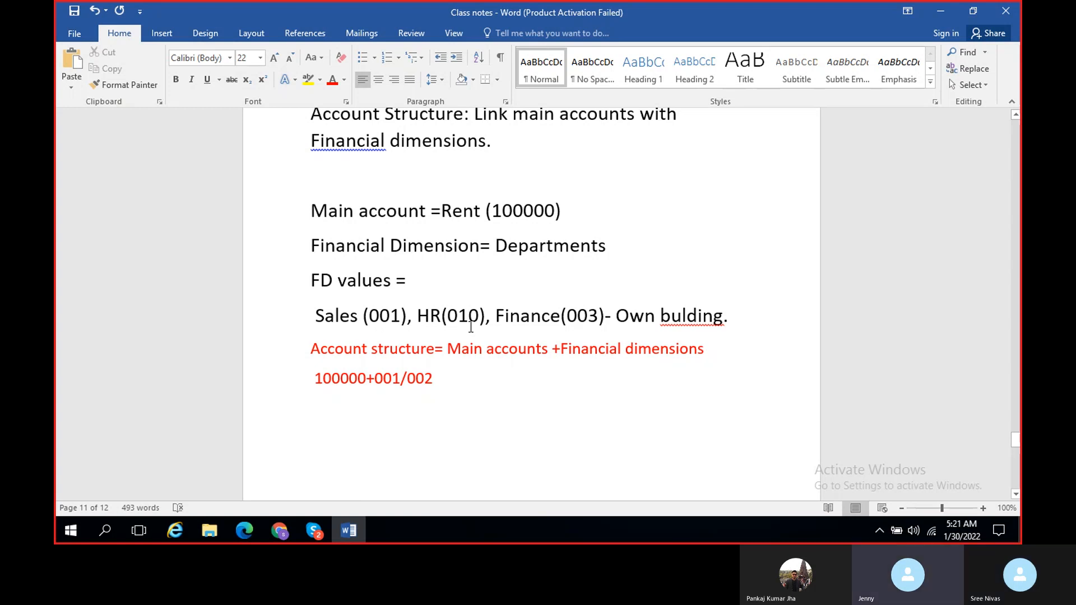
{"action": "key", "text": "alt+Tab"}
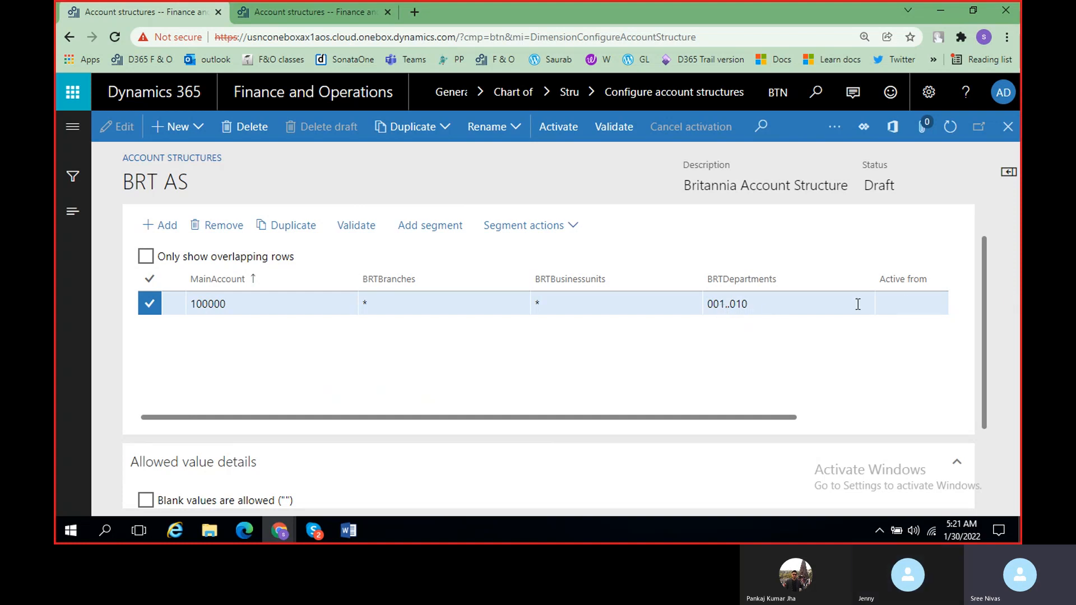
Set the BRTDepartments allowed values for main account 100000 to 001;010 and check the allowed value details.
{"action": "left_click", "coordinate": [730, 304]}
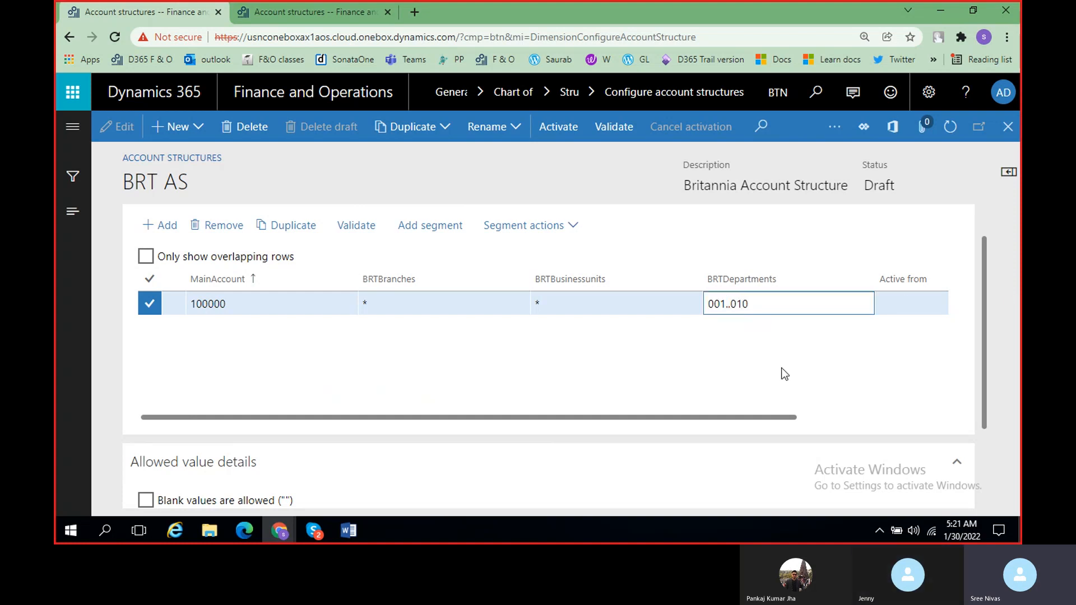
{"action": "key", "text": "BackSpace"}
{"action": "key", "text": "BackSpace"}
{"action": "type", "text": "."}
{"action": "left_click", "coordinate": [643, 307]}
{"action": "left_click", "coordinate": [502, 302]}
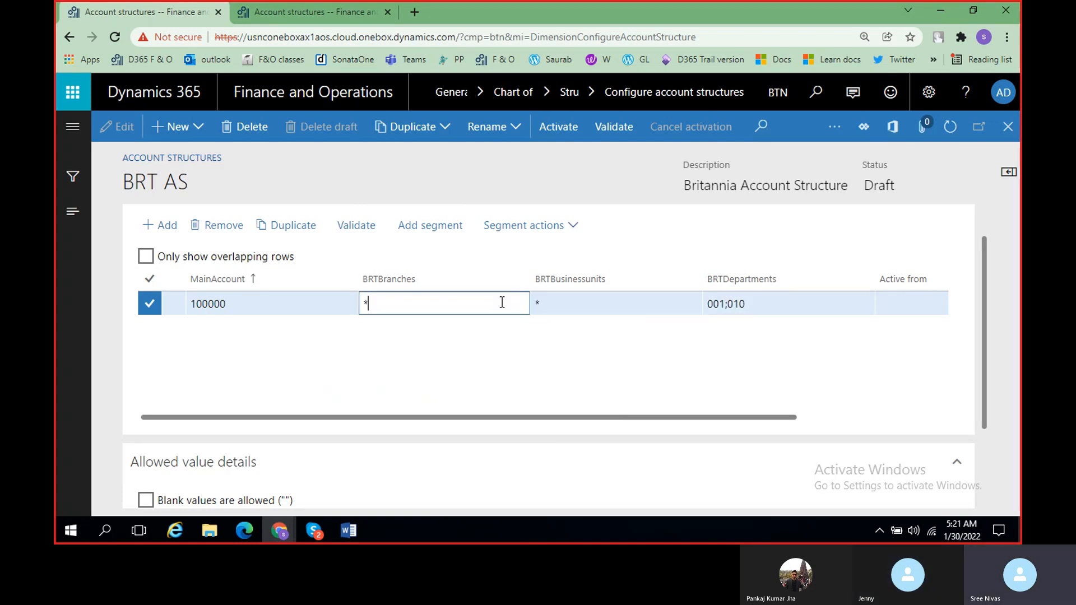
{"action": "left_click", "coordinate": [799, 302]}
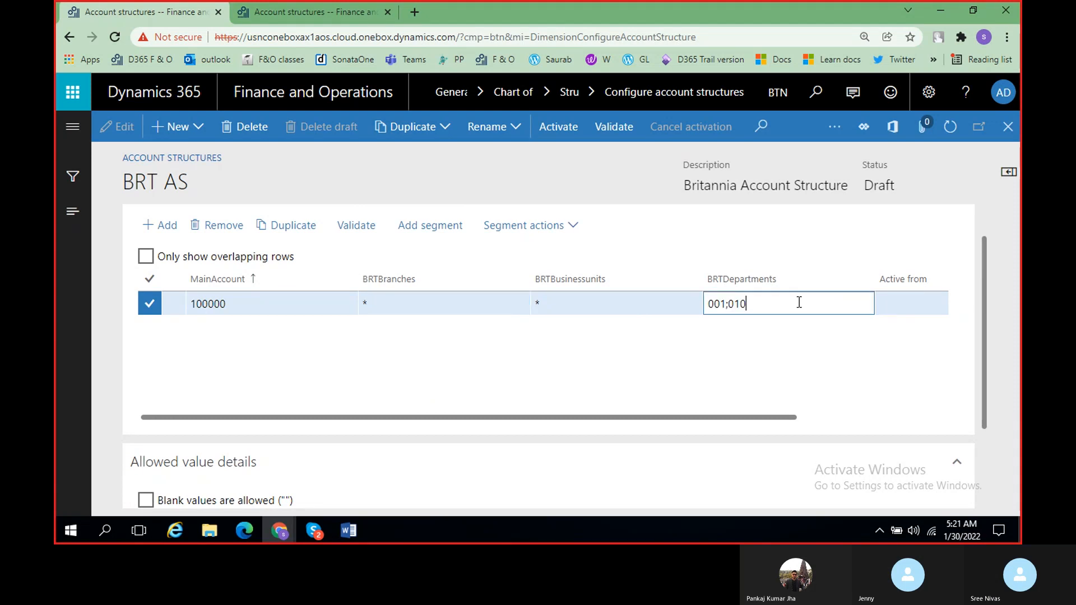
{"action": "left_click", "coordinate": [984, 274]}
{"action": "left_click_drag", "start_coordinate": [985, 274], "coordinate": [980, 393]}
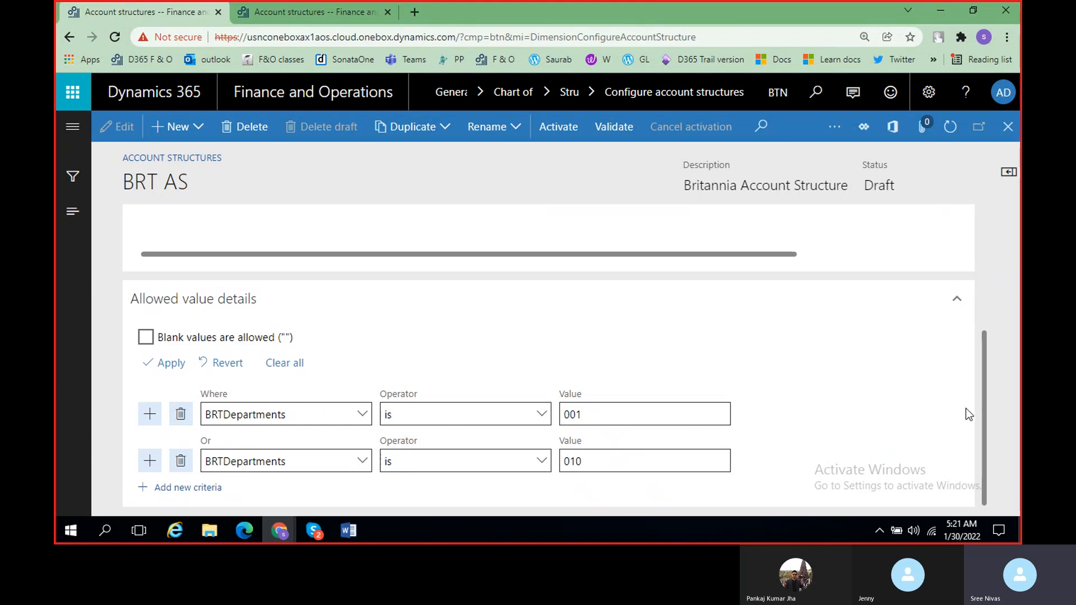
Compare the BRTDepartments list entry and its criteria with the department codes in the Word class notes.
{"action": "left_click_drag", "start_coordinate": [986, 415], "coordinate": [993, 331]}
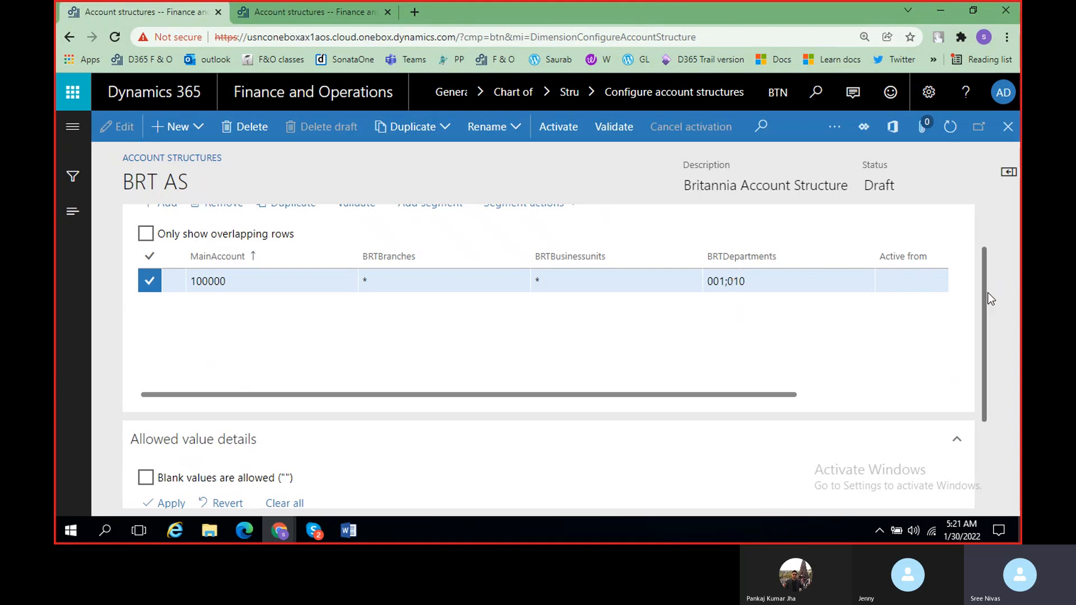
{"action": "left_click_drag", "start_coordinate": [984, 293], "coordinate": [977, 379]}
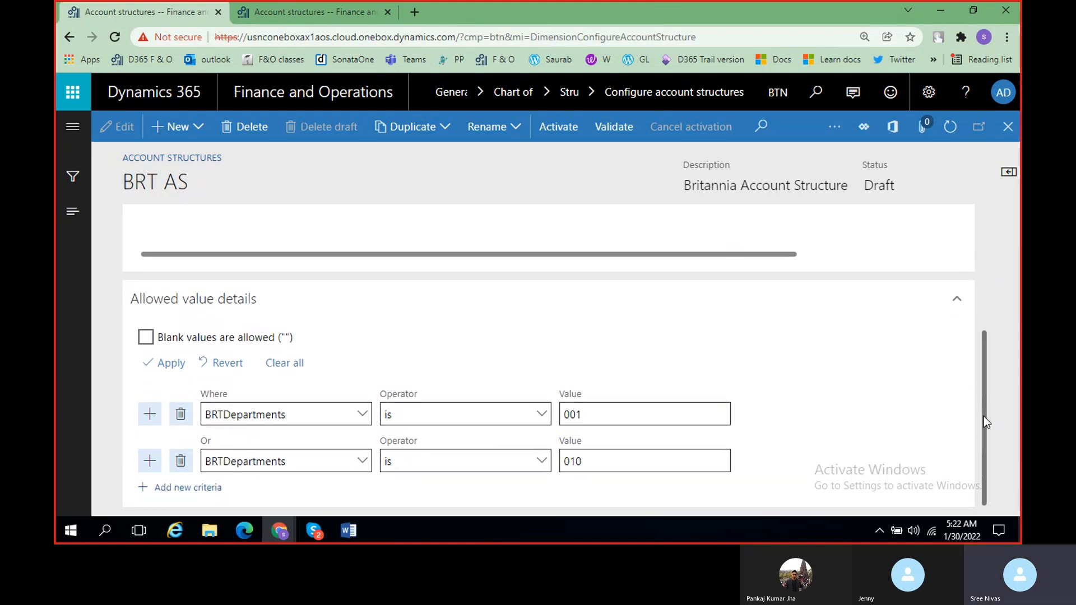
{"action": "left_click_drag", "start_coordinate": [984, 416], "coordinate": [989, 315]}
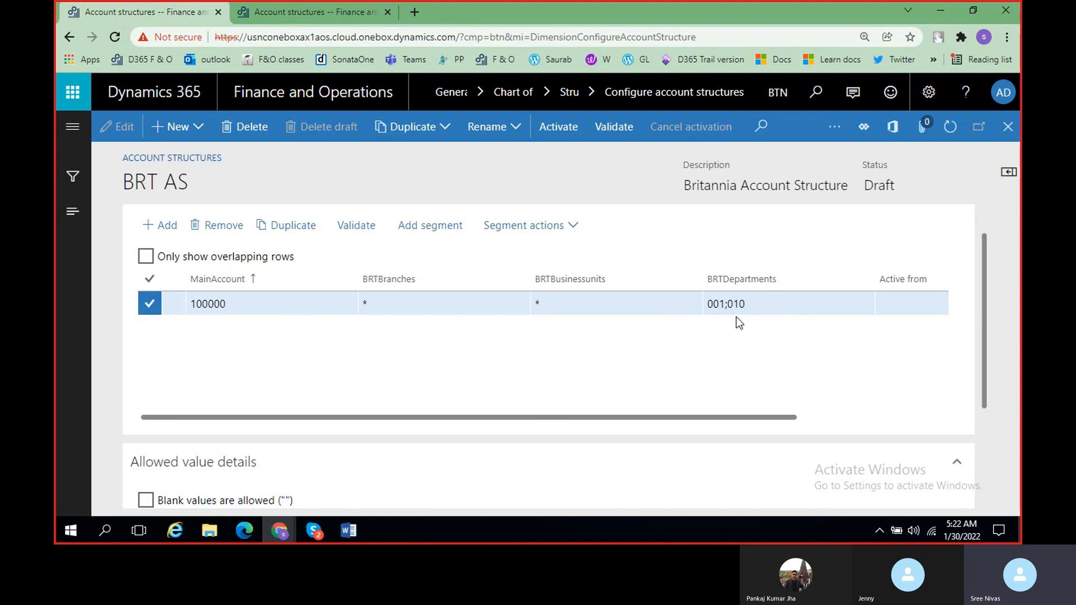
{"action": "left_click", "coordinate": [361, 531]}
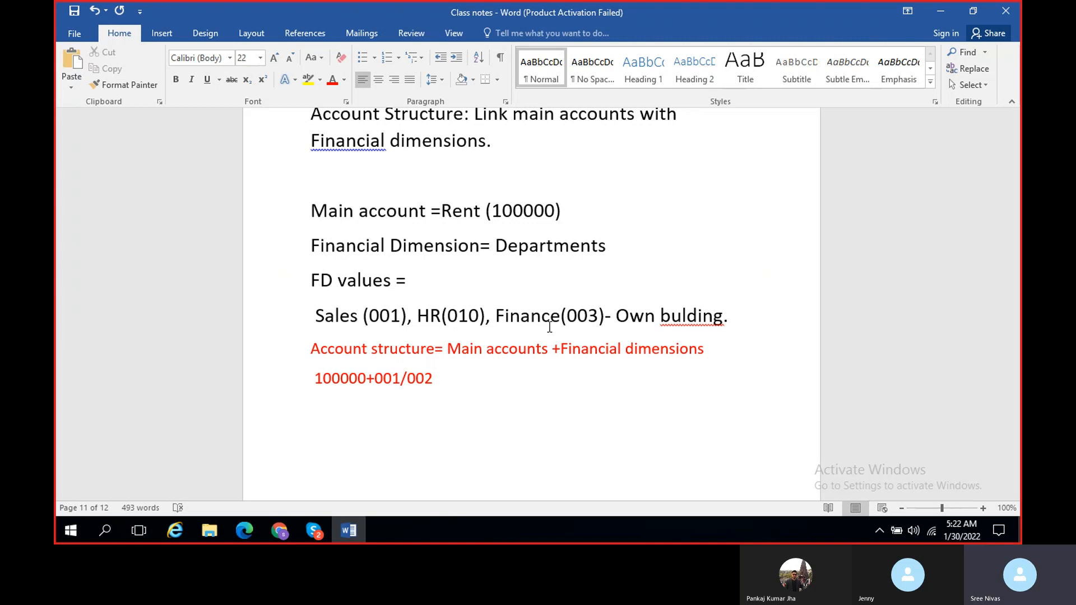
{"action": "left_click", "coordinate": [350, 527]}
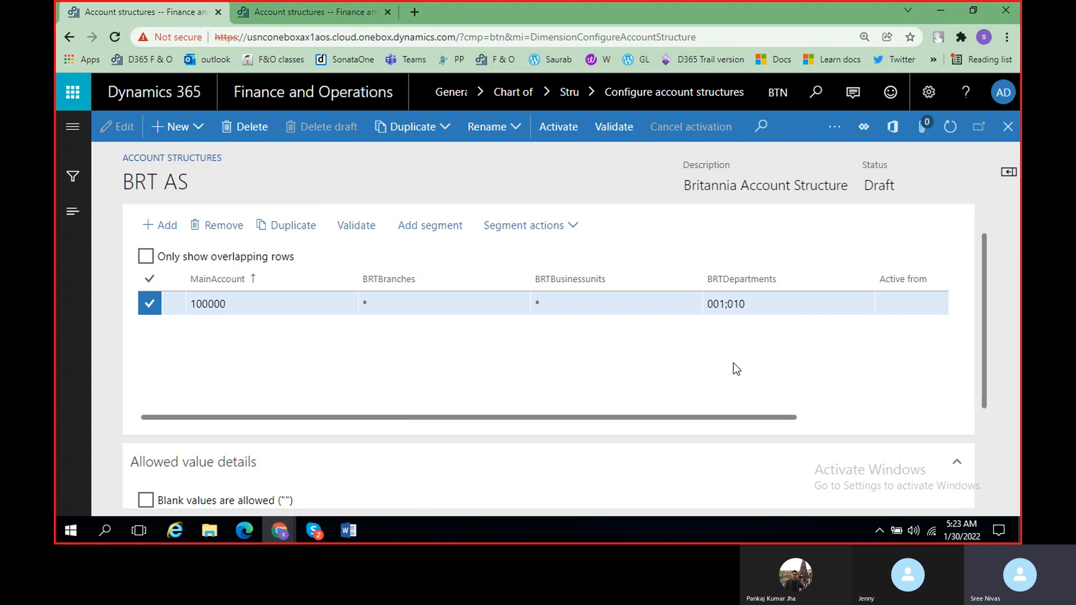
Switch to the Word class notes and add "Rent paid for 2 days event hall" in black below the account structure example.
{"action": "left_click", "coordinate": [359, 529]}
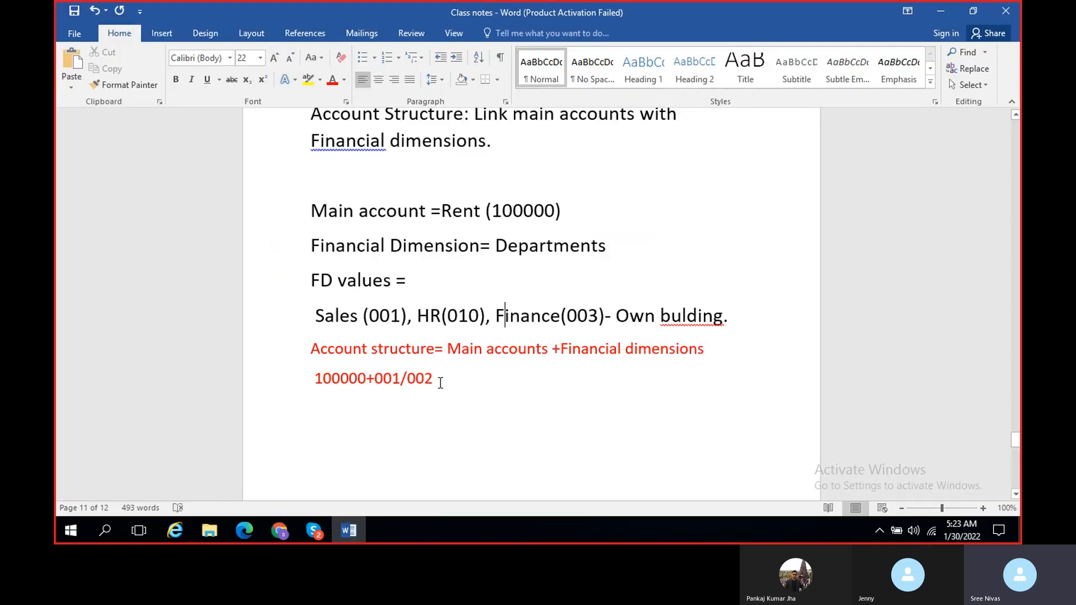
{"action": "key", "text": "Return"}
{"action": "key", "text": "Return"}
{"action": "key", "text": "Return"}
{"action": "key", "text": "Return"}
{"action": "key", "text": "BackSpace"}
{"action": "key", "text": "BackSpace"}
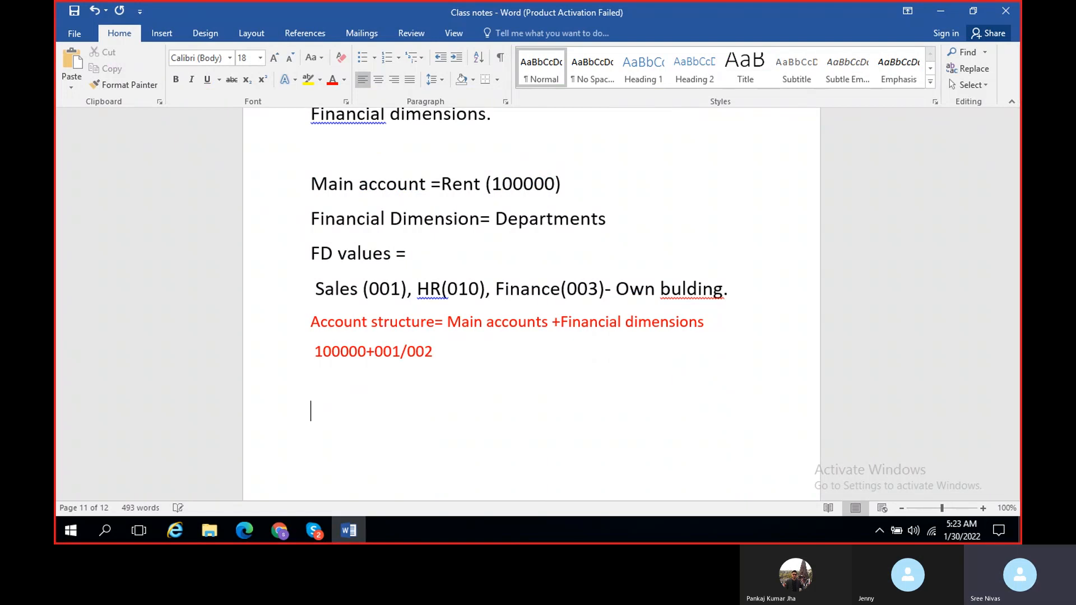
{"action": "type", "text": "Ren"}
{"action": "key", "text": "BackSpace"}
{"action": "key", "text": "BackSpace"}
{"action": "key", "text": "BackSpace"}
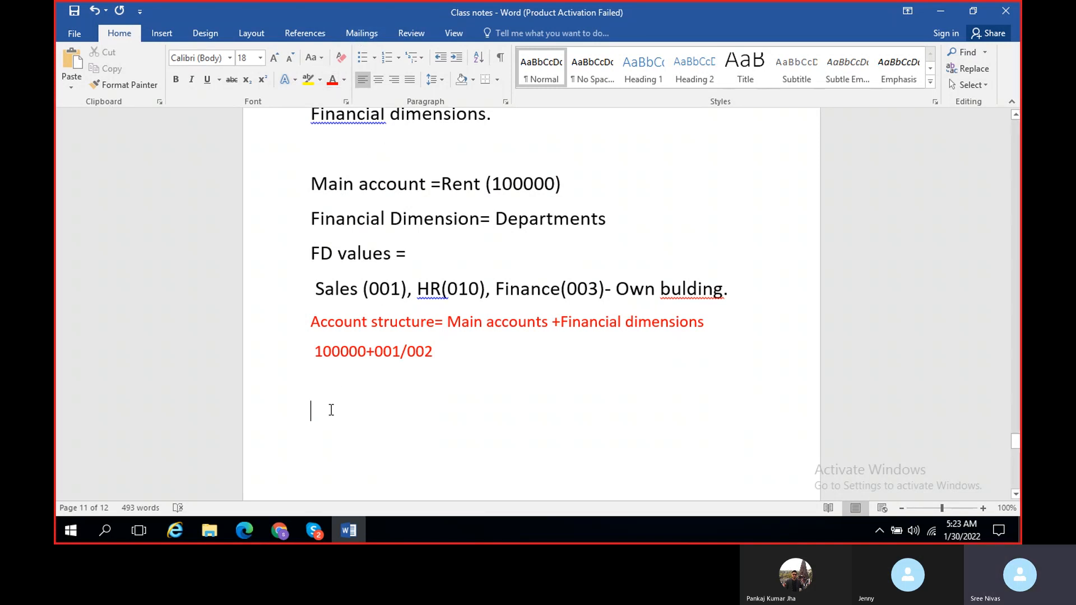
{"action": "left_click", "coordinate": [344, 79]}
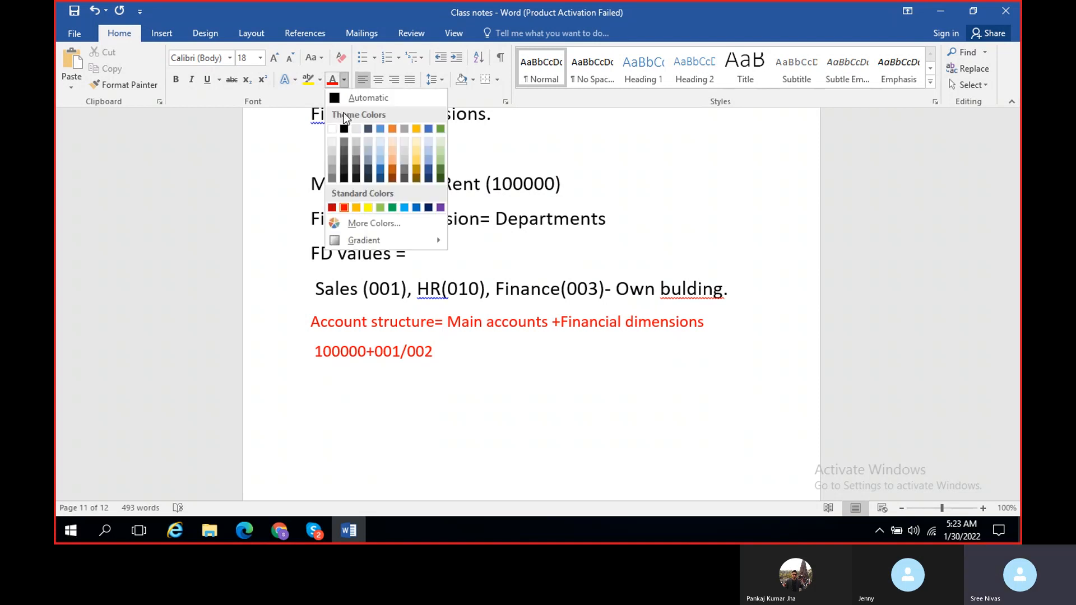
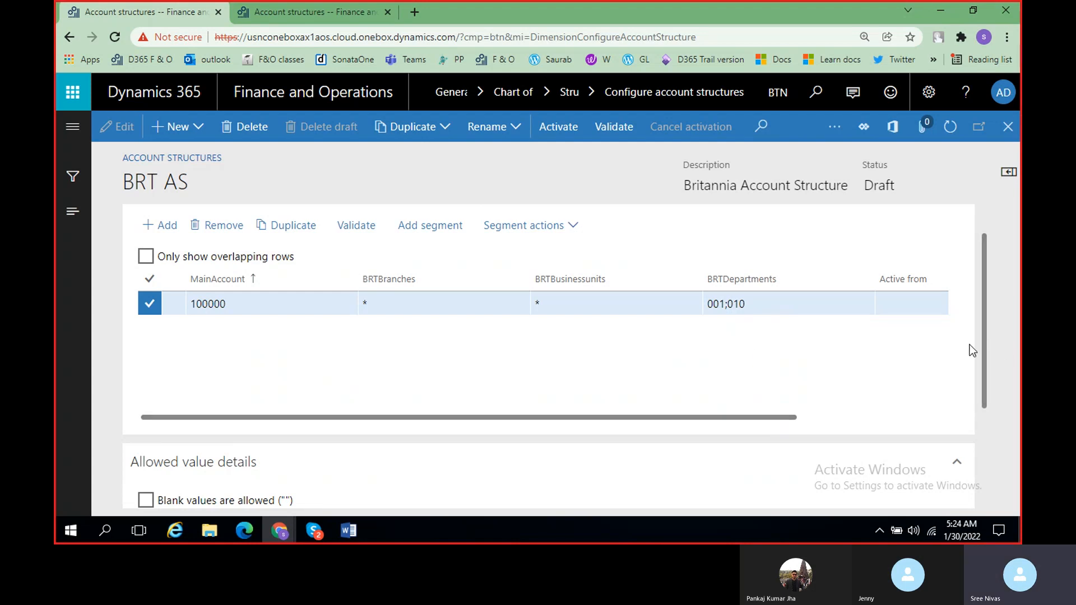
Compare the event hall rent example in the Word notes with the departments allowed for main account 100000.
{"action": "left_click_drag", "start_coordinate": [985, 342], "coordinate": [986, 361]}
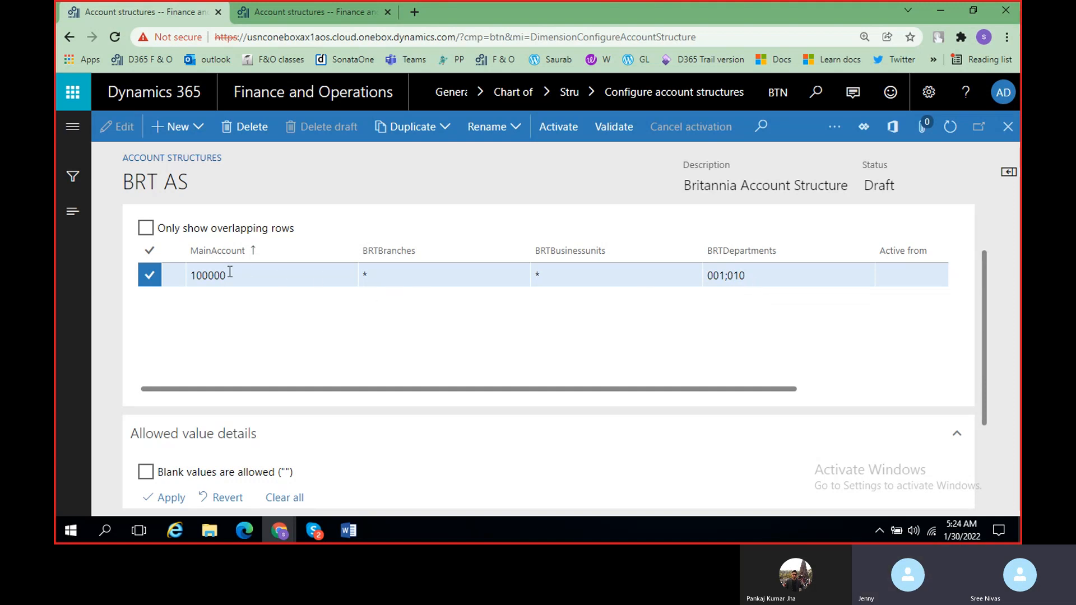
{"action": "left_click", "coordinate": [347, 531]}
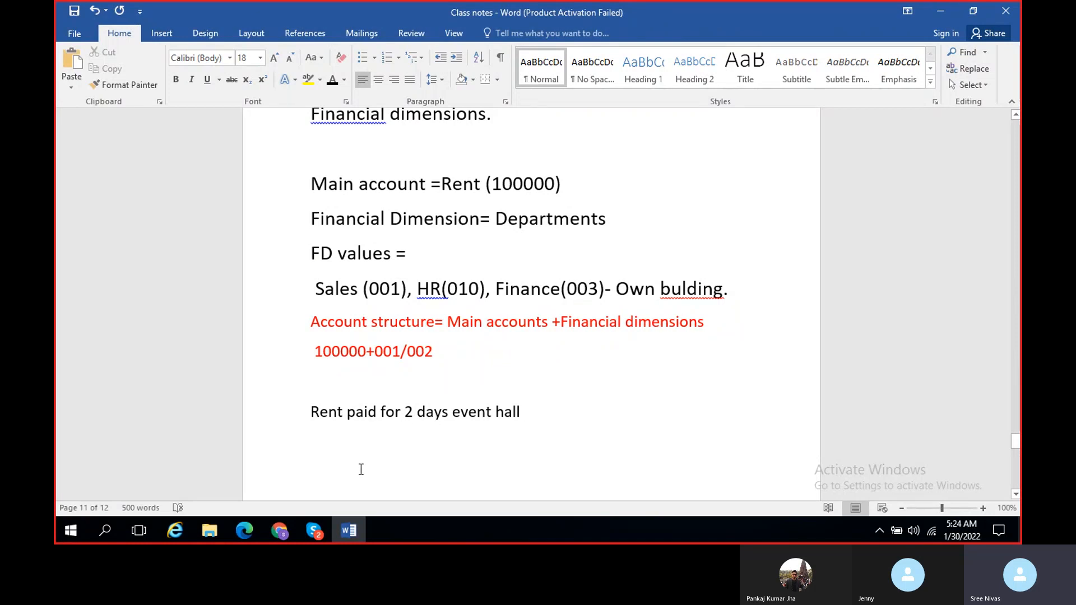
{"action": "left_click", "coordinate": [351, 530]}
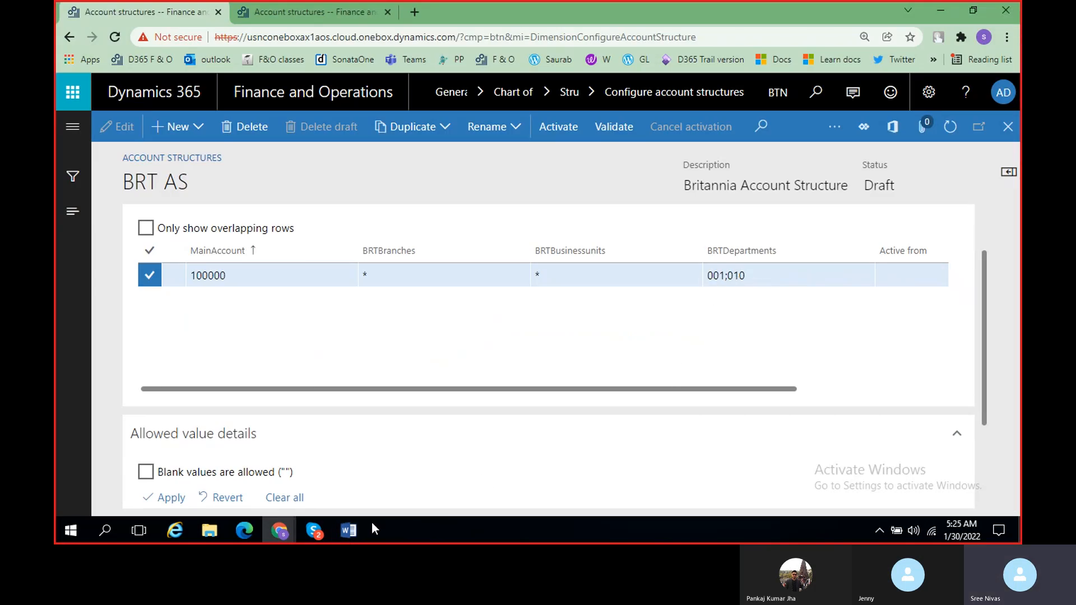
{"action": "left_click", "coordinate": [356, 528]}
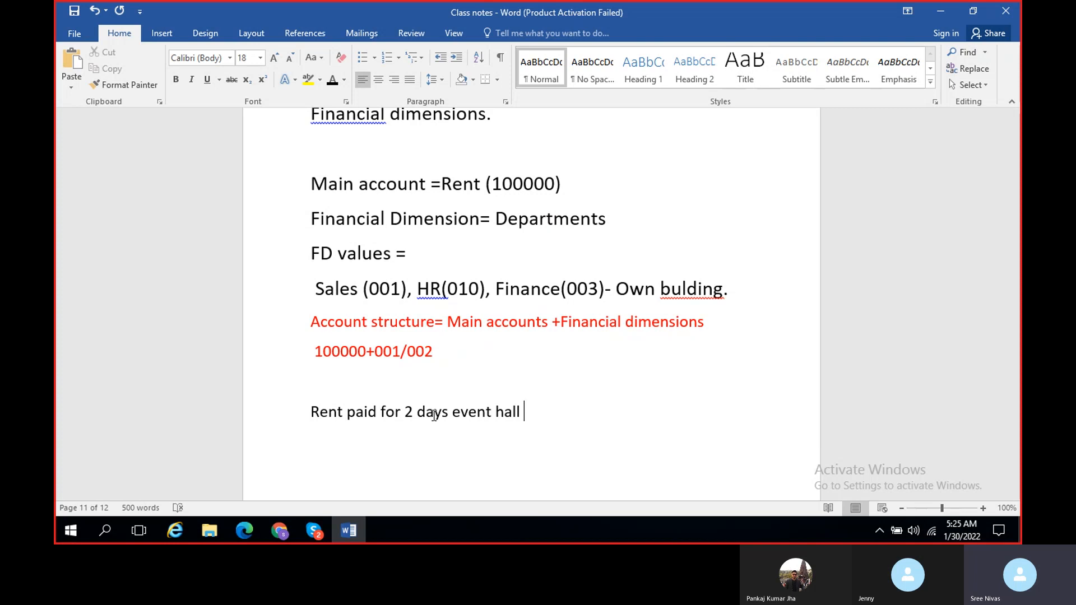
{"action": "left_click", "coordinate": [342, 531]}
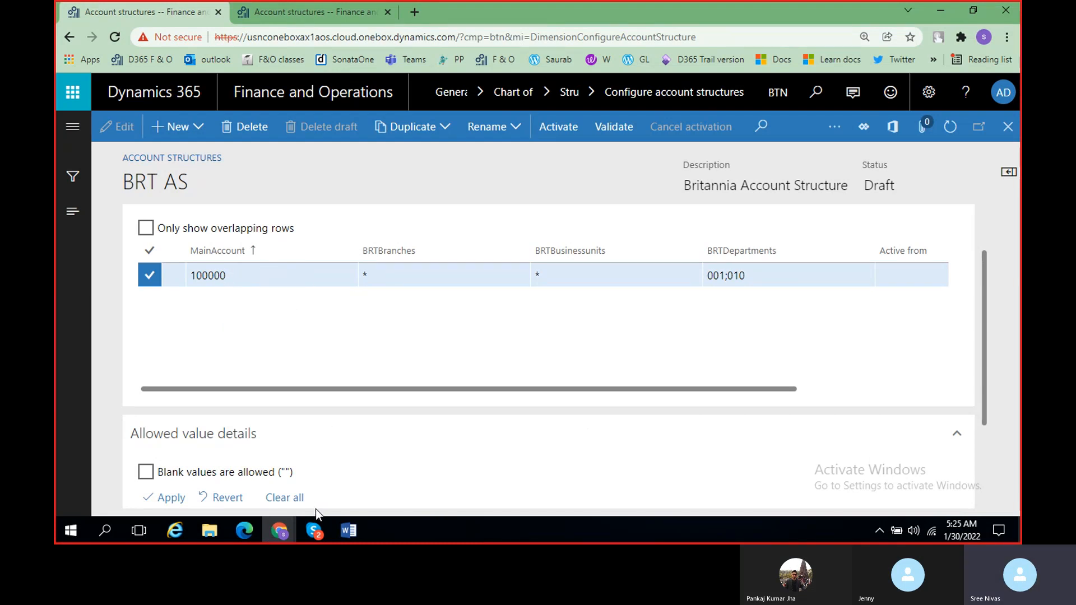
Toggle the microphone in the Skype call twice, returning to the account structure in the browser each time.
{"action": "left_click", "coordinate": [314, 530]}
{"action": "left_click", "coordinate": [477, 491]}
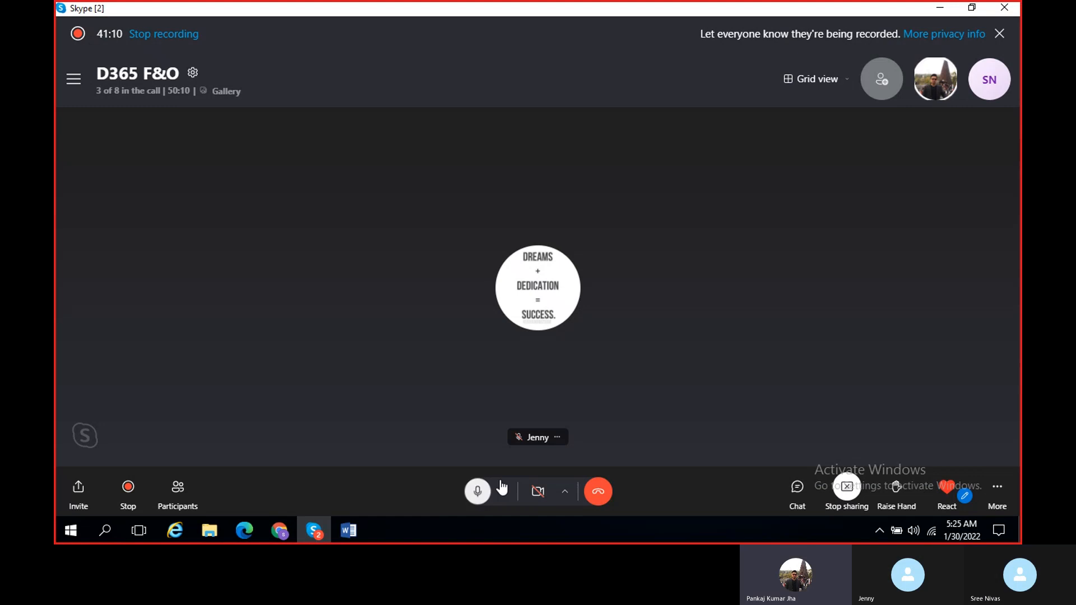
{"action": "left_click", "coordinate": [949, 5]}
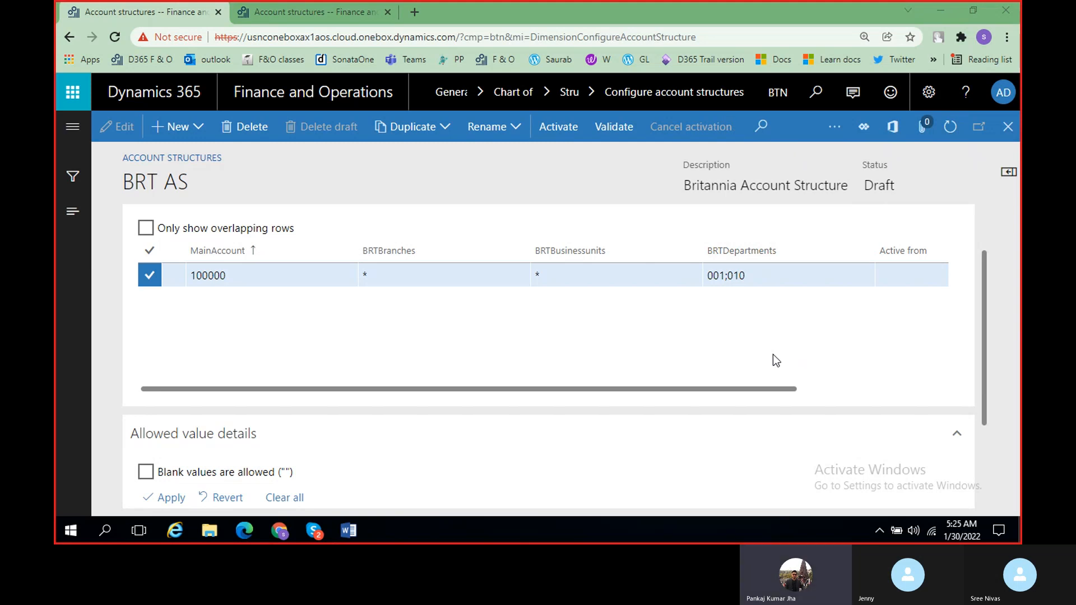
{"action": "left_click", "coordinate": [314, 529]}
{"action": "left_click", "coordinate": [476, 492]}
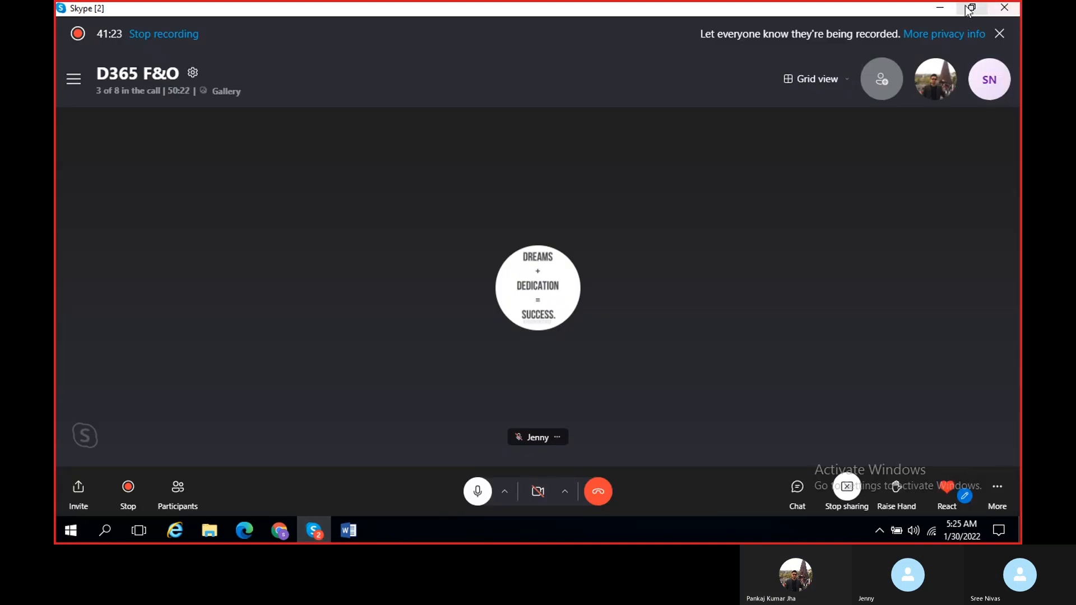
{"action": "left_click", "coordinate": [933, 9]}
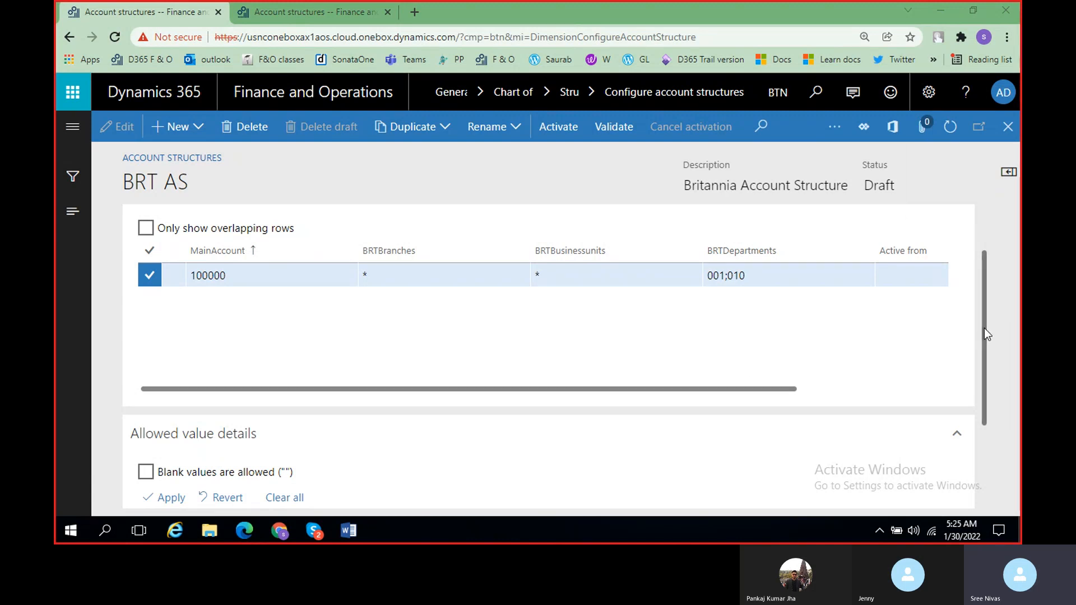
Allow blank values in addition to 001 and 010 for BRTDepartments on main account 100000 and apply the change.
{"action": "scroll", "coordinate": [984, 330], "scroll_direction": "down", "scroll_amount": 1}
{"action": "left_click_drag", "start_coordinate": [986, 340], "coordinate": [981, 381]}
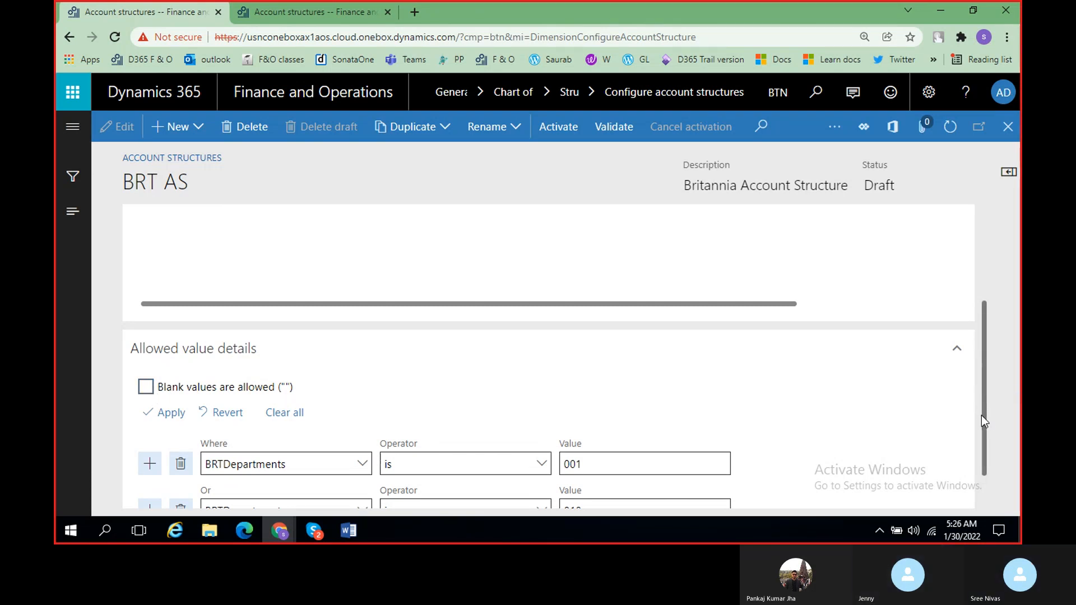
{"action": "left_click_drag", "start_coordinate": [980, 415], "coordinate": [1002, 380]}
{"action": "scroll", "coordinate": [1001, 379], "scroll_direction": "up", "scroll_amount": 1}
{"action": "left_click", "coordinate": [779, 314]}
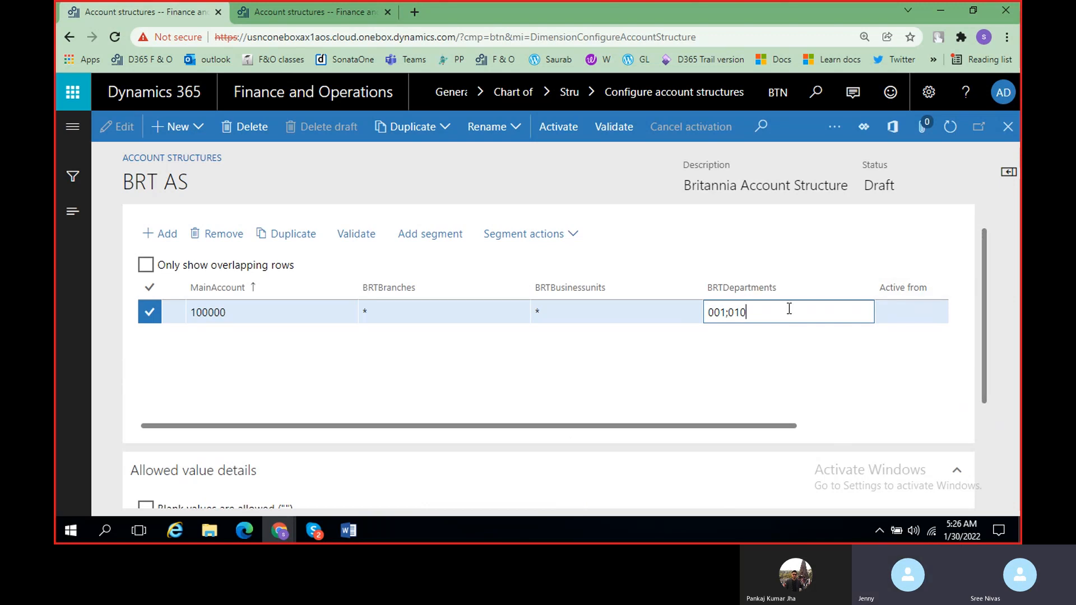
{"action": "left_click_drag", "start_coordinate": [980, 283], "coordinate": [976, 338]}
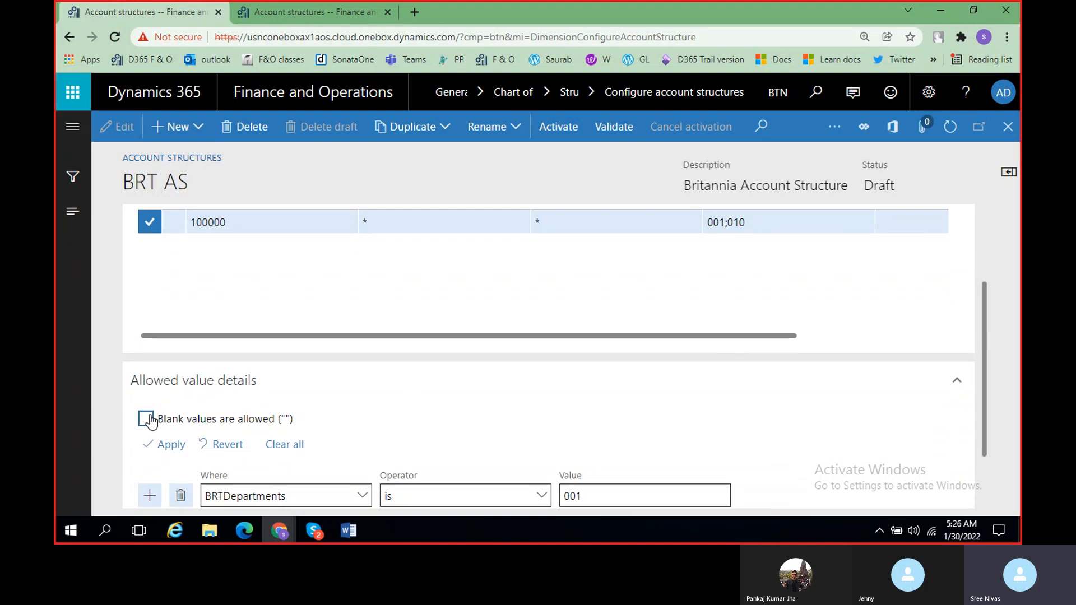
{"action": "left_click", "coordinate": [147, 419]}
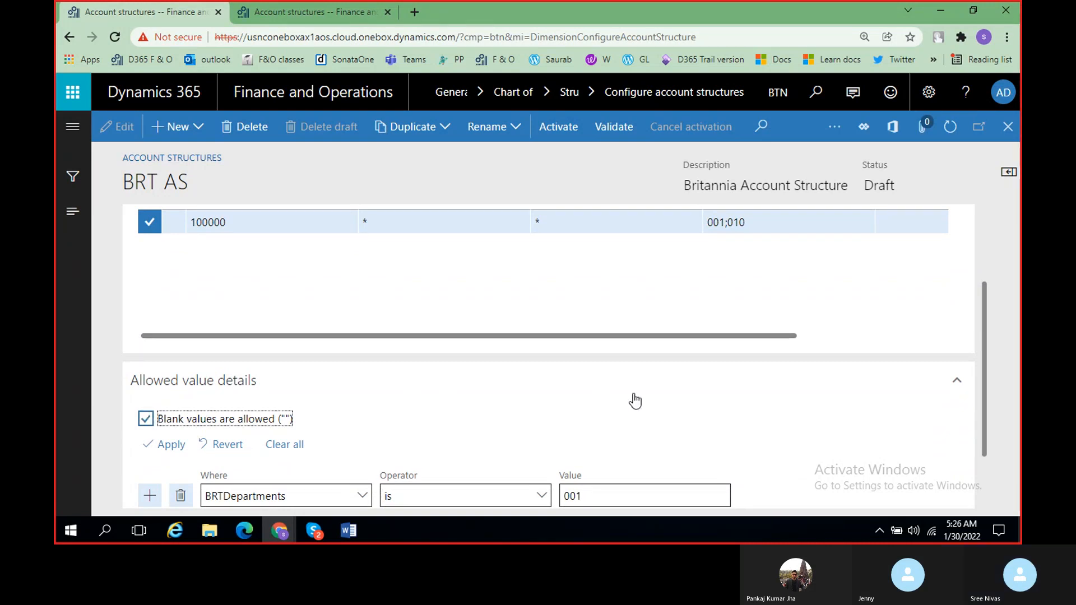
{"action": "left_click", "coordinate": [168, 446]}
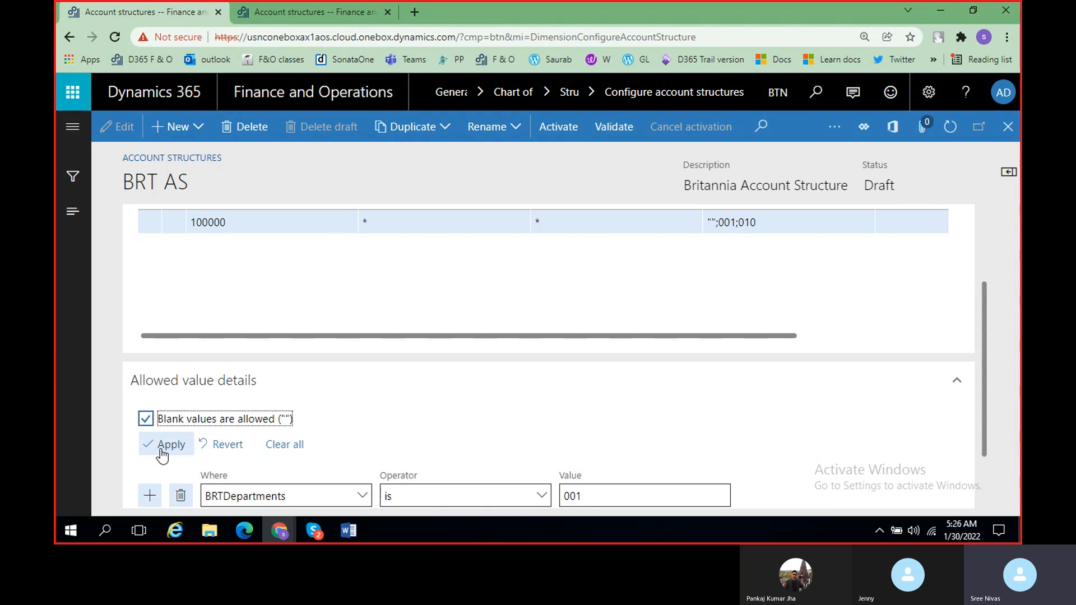
{"action": "left_click_drag", "start_coordinate": [983, 305], "coordinate": [987, 263]}
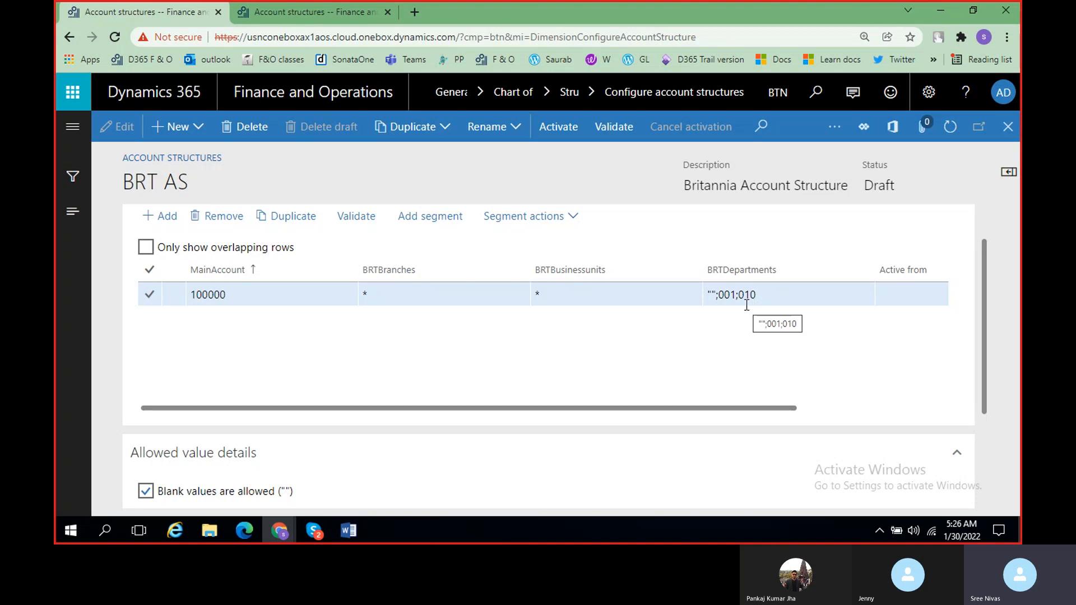
Compare the event hall rent example in the Word notes with the BRTDepartments criteria and allowed values for main account 100000.
{"action": "scroll", "coordinate": [551, 421], "scroll_direction": "down", "scroll_amount": 3}
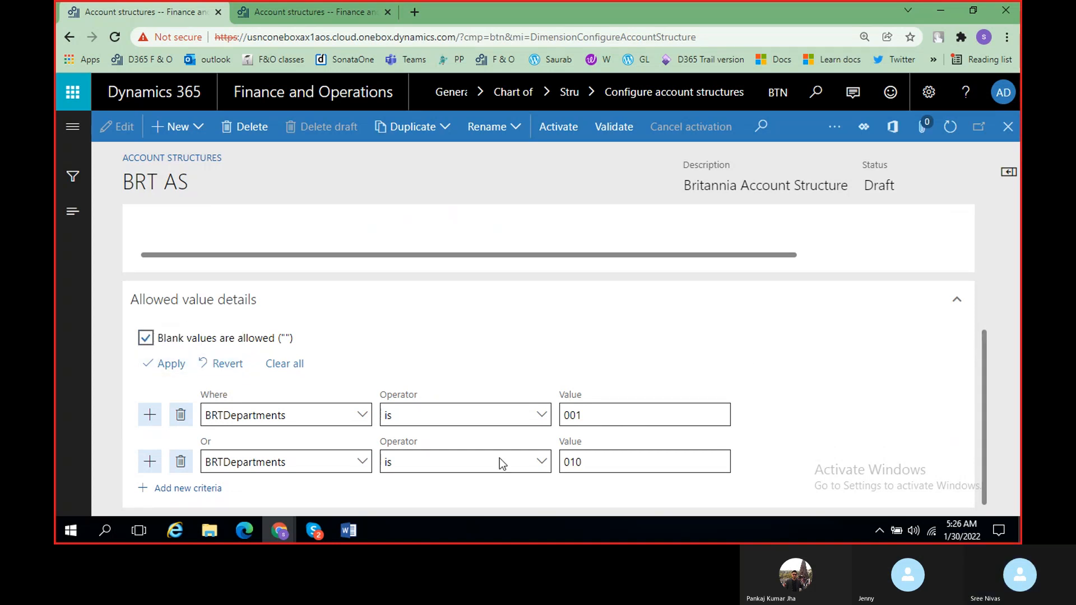
{"action": "left_click", "coordinate": [348, 530]}
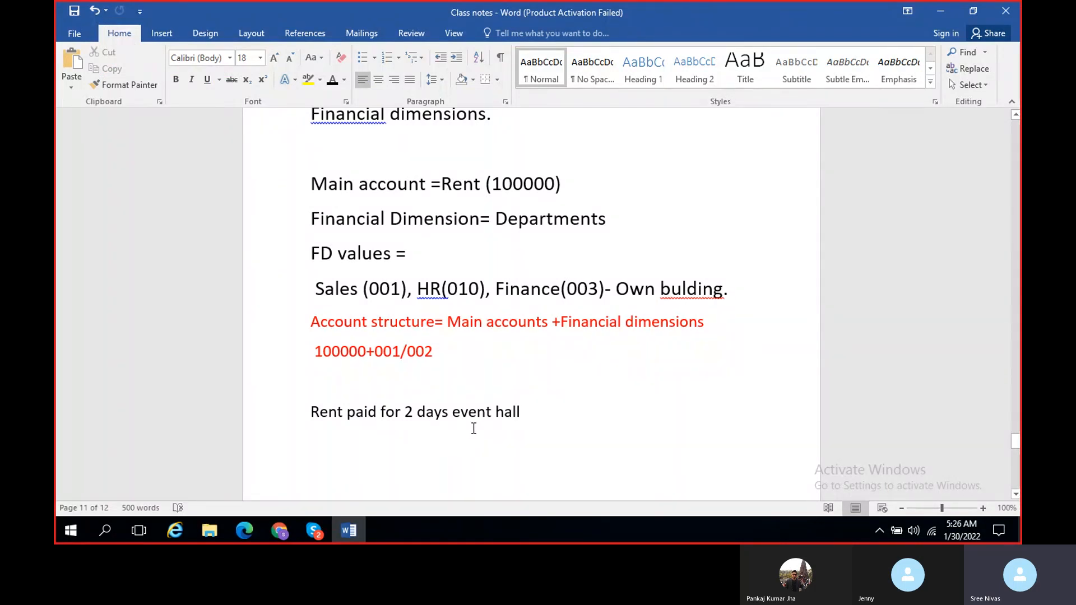
{"action": "left_click", "coordinate": [346, 532]}
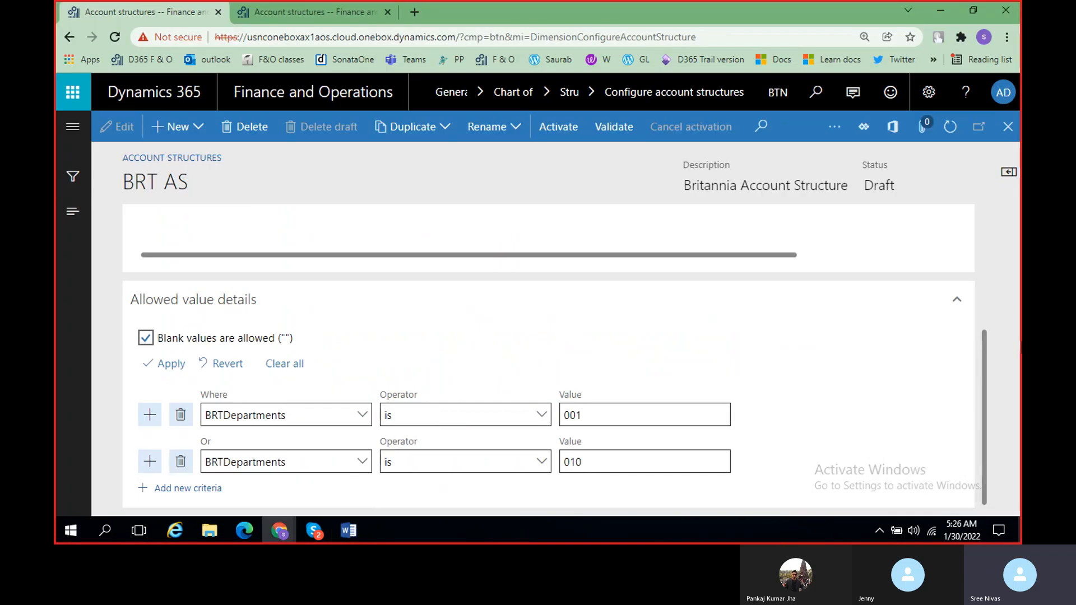
{"action": "left_click_drag", "start_coordinate": [992, 387], "coordinate": [977, 271]}
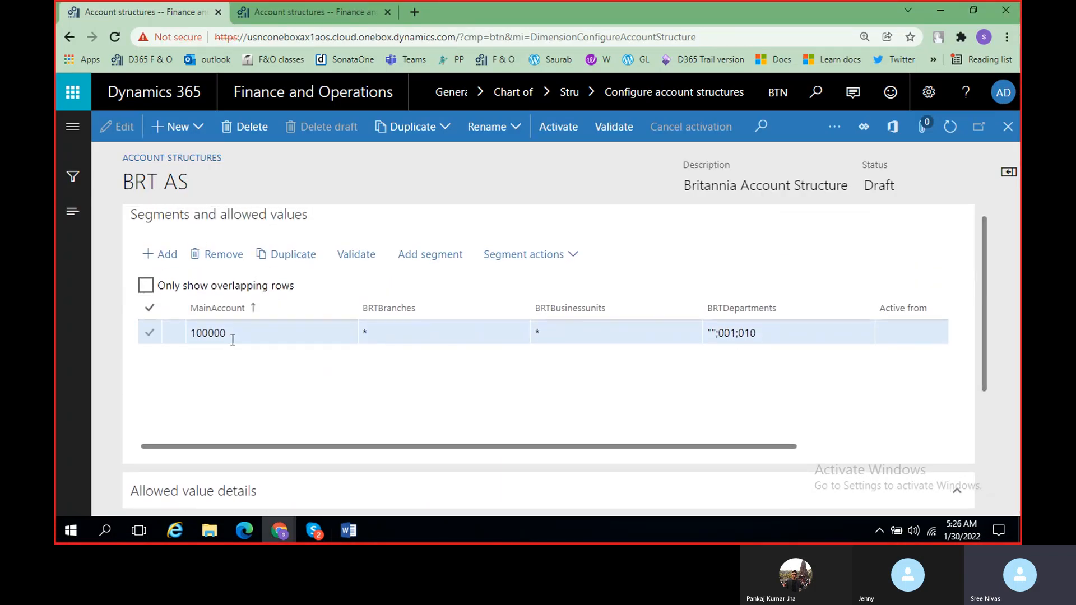
{"action": "left_click", "coordinate": [754, 335]}
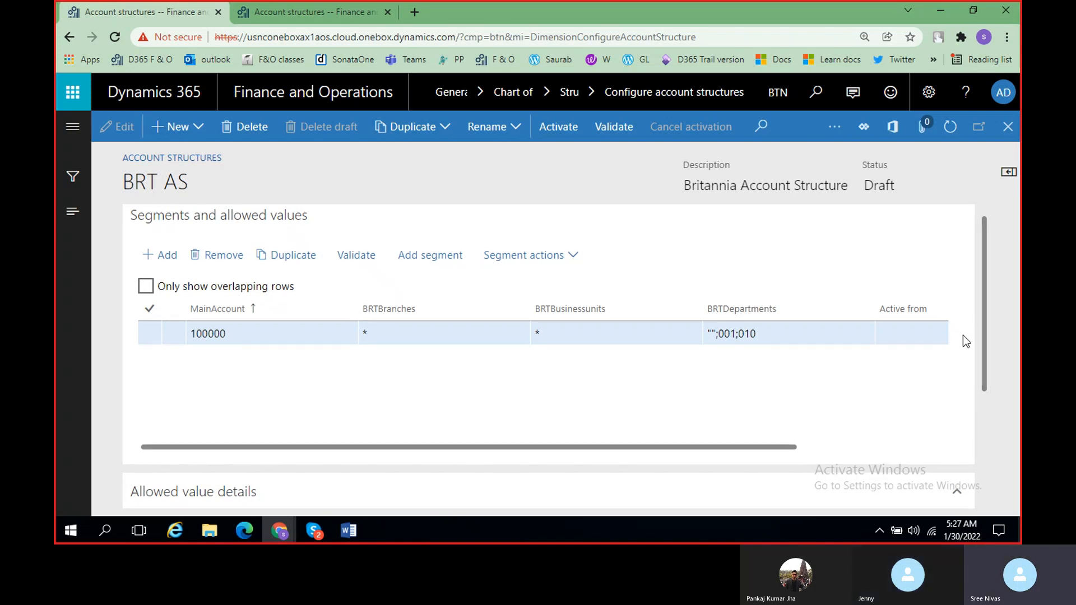
{"action": "left_click_drag", "start_coordinate": [985, 348], "coordinate": [987, 395]}
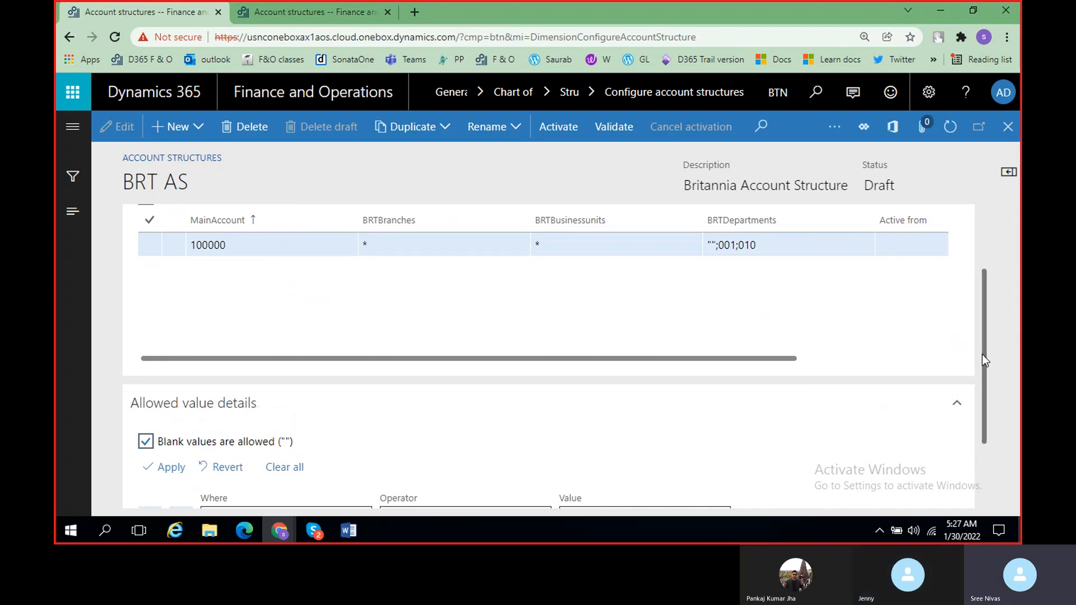
{"action": "left_click_drag", "start_coordinate": [980, 355], "coordinate": [993, 328]}
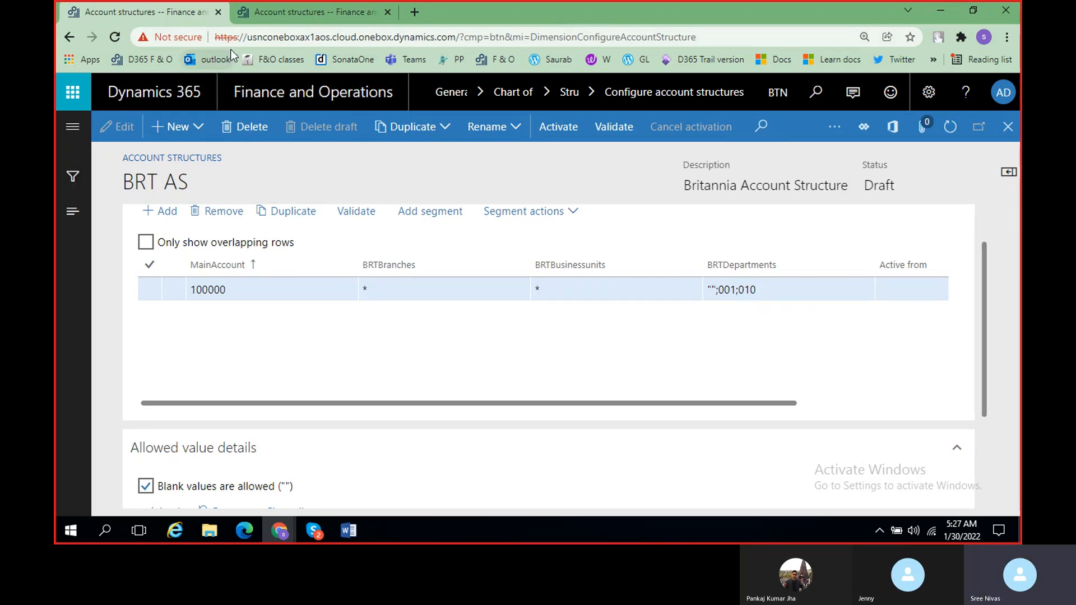
Switch to the other Account structures browser tab and open General journals in the USMF company.
{"action": "left_click", "coordinate": [294, 12]}
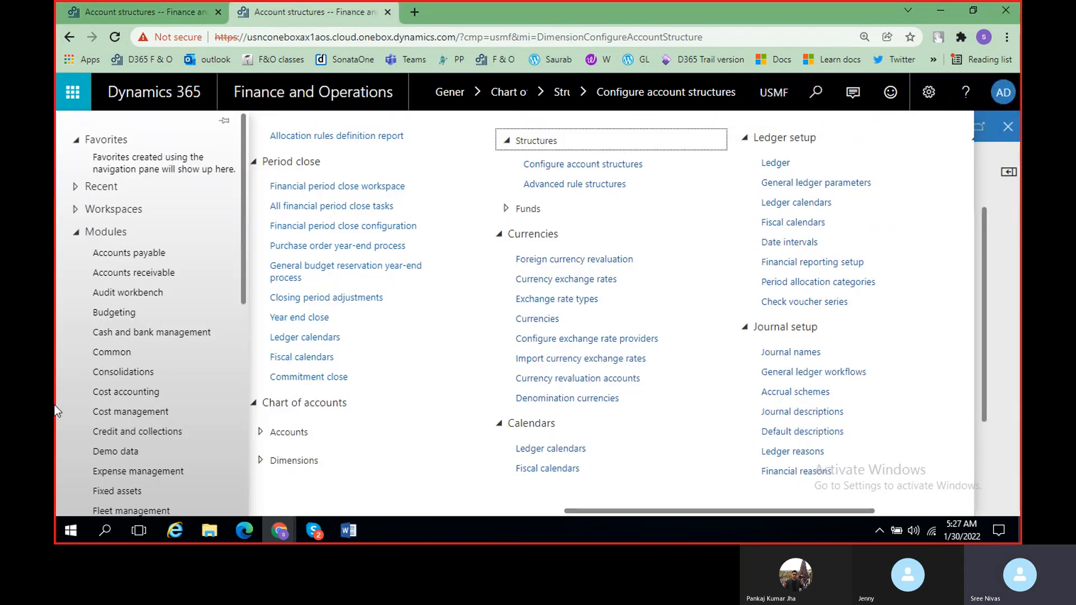
{"action": "left_click_drag", "start_coordinate": [815, 510], "coordinate": [409, 519]}
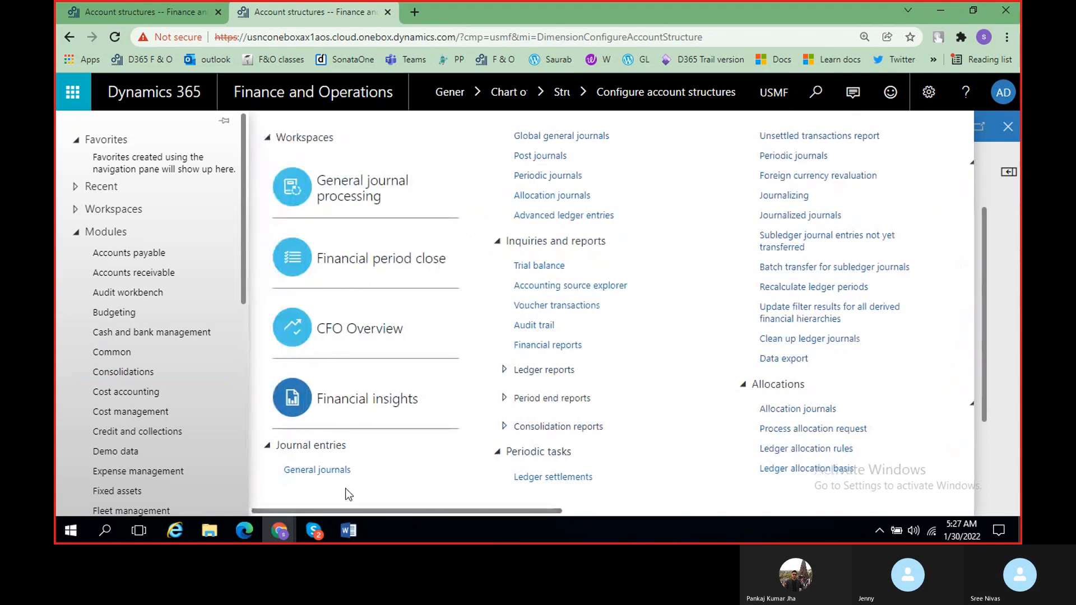
{"action": "left_click", "coordinate": [325, 470]}
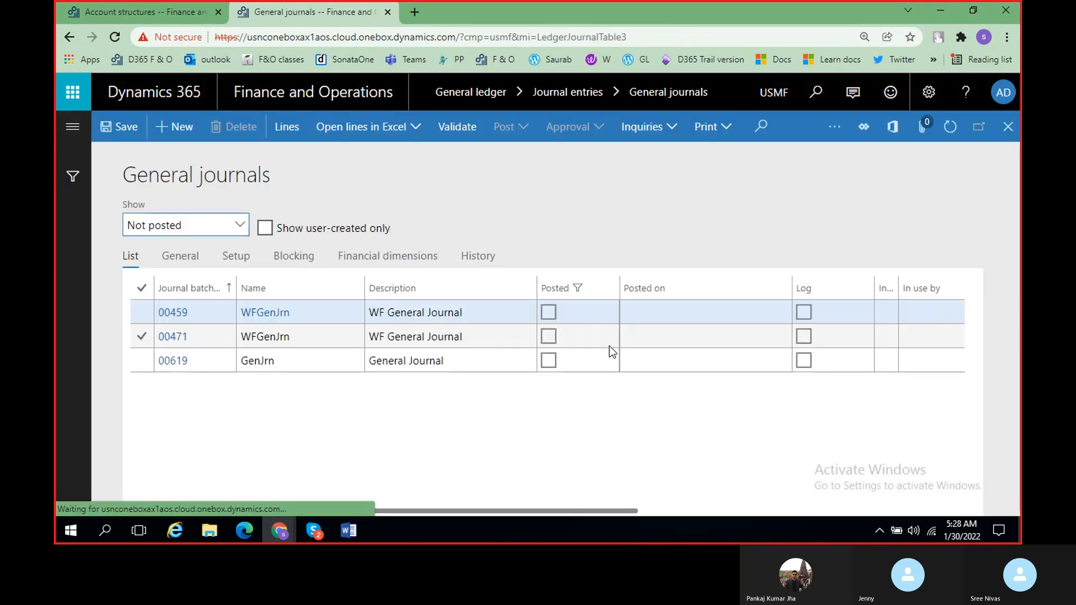
Try to create a general journal named GenJrn and open its lines, then try selecting journal 00459.
{"action": "left_click", "coordinate": [189, 142]}
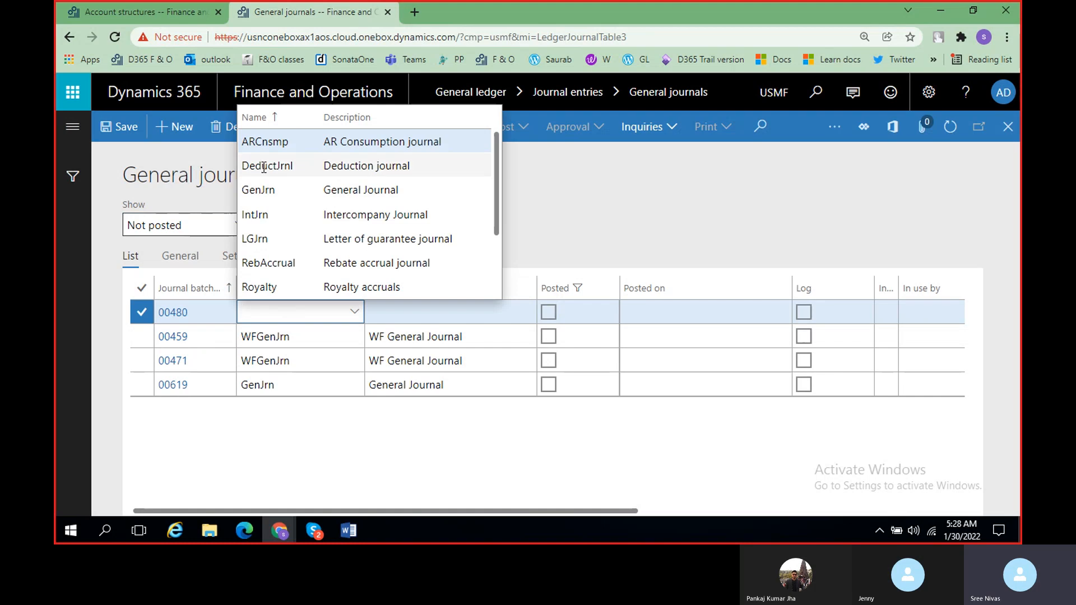
{"action": "left_click", "coordinate": [293, 190]}
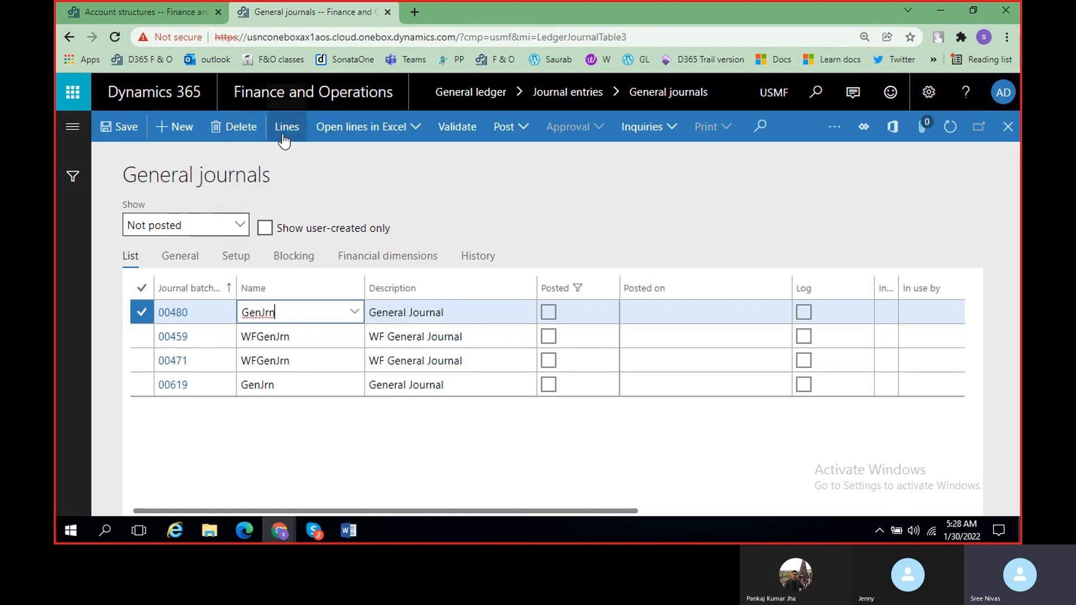
{"action": "left_click", "coordinate": [280, 137]}
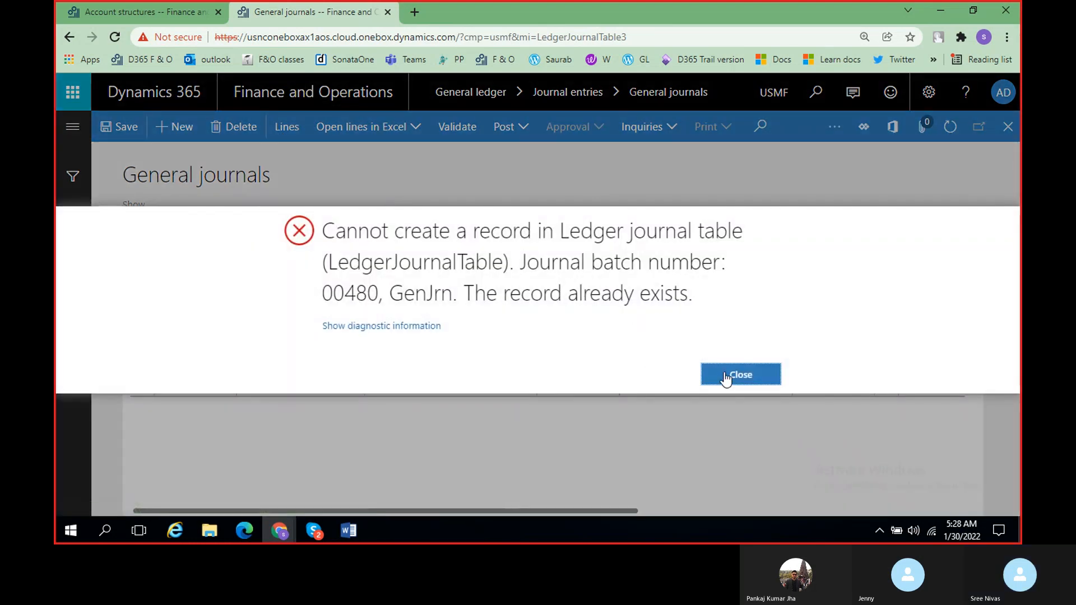
{"action": "left_click", "coordinate": [740, 375]}
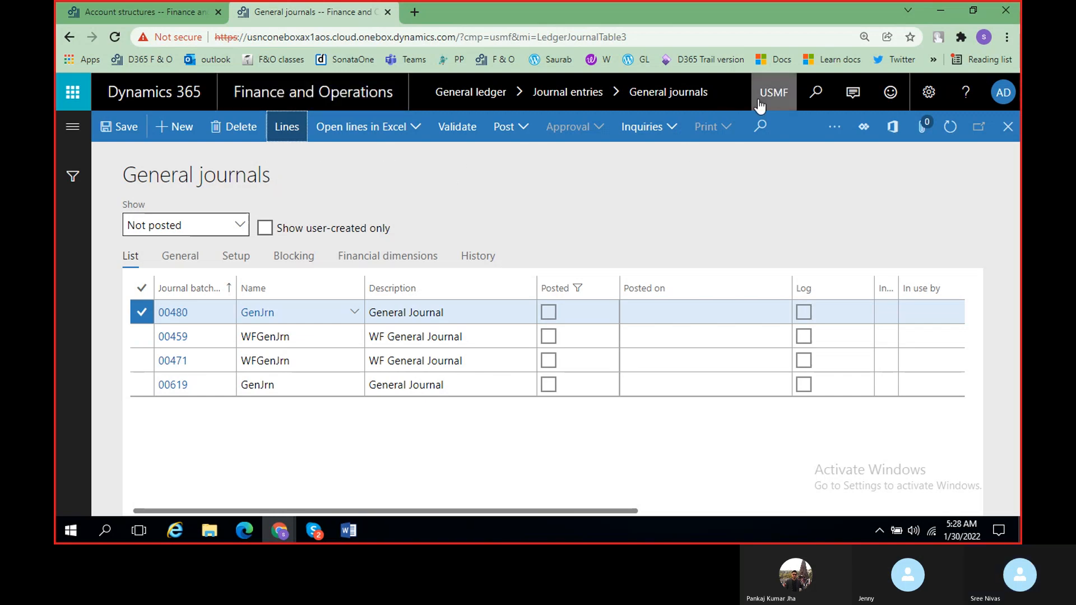
{"action": "left_click", "coordinate": [172, 341]}
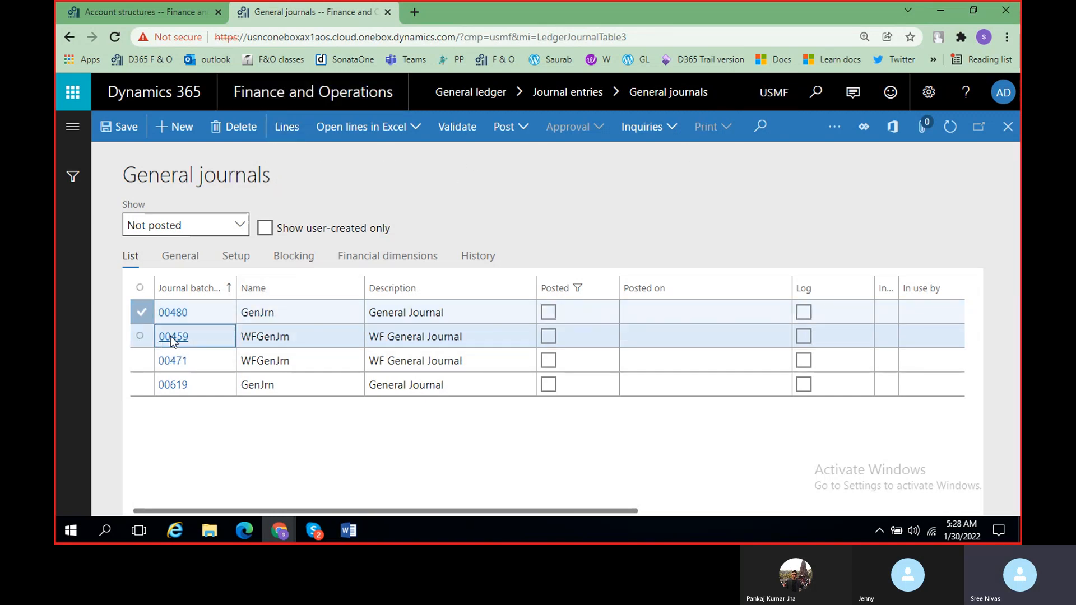
{"action": "left_click", "coordinate": [732, 447]}
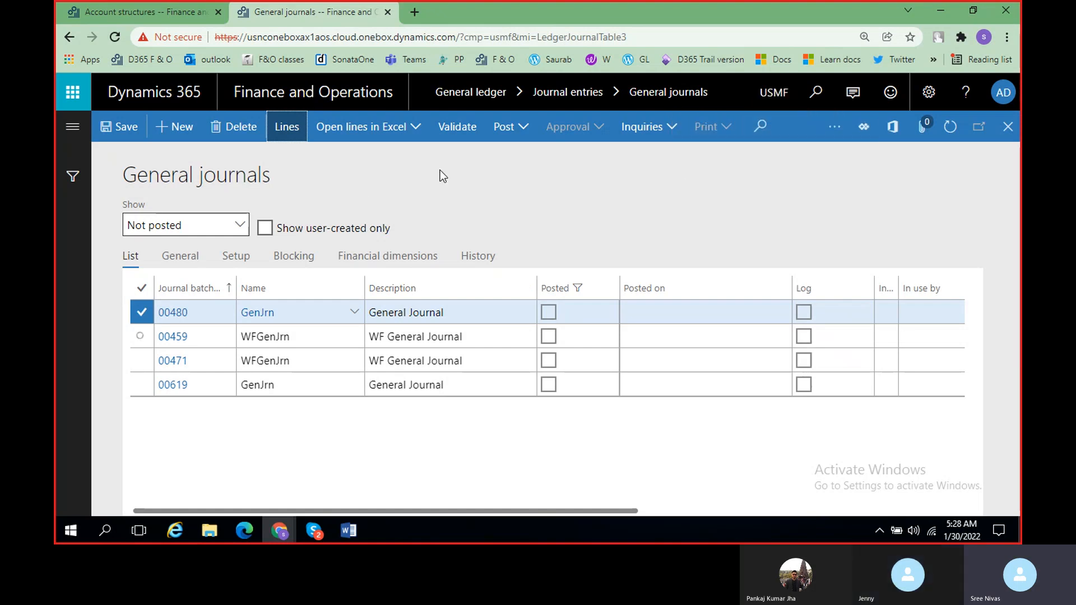
{"action": "left_click", "coordinate": [774, 93]}
{"action": "left_click", "coordinate": [744, 96]}
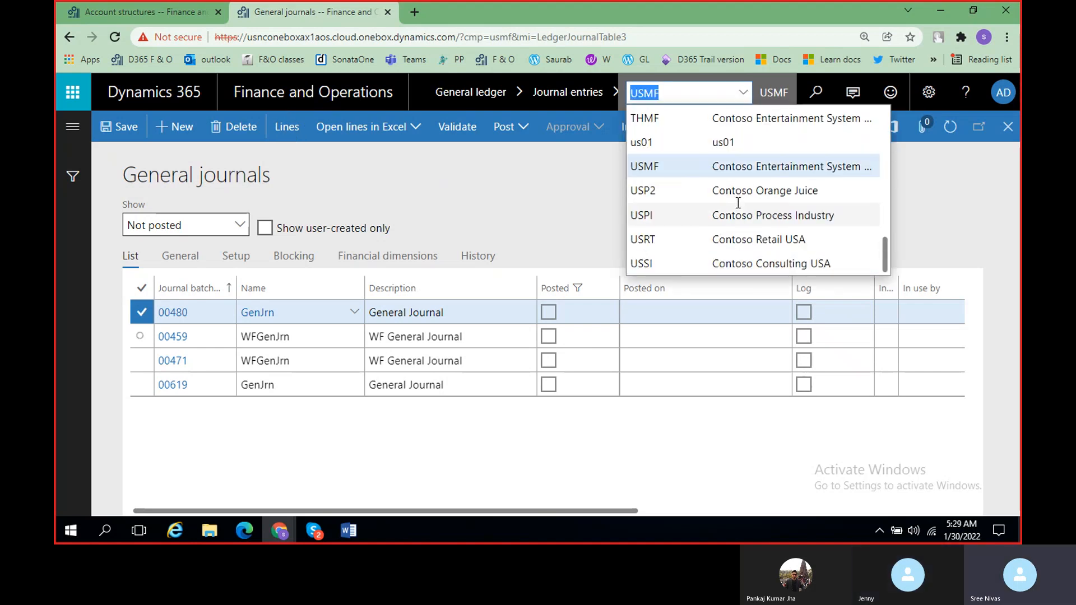
{"action": "scroll", "coordinate": [738, 224], "scroll_direction": "up", "scroll_amount": 10}
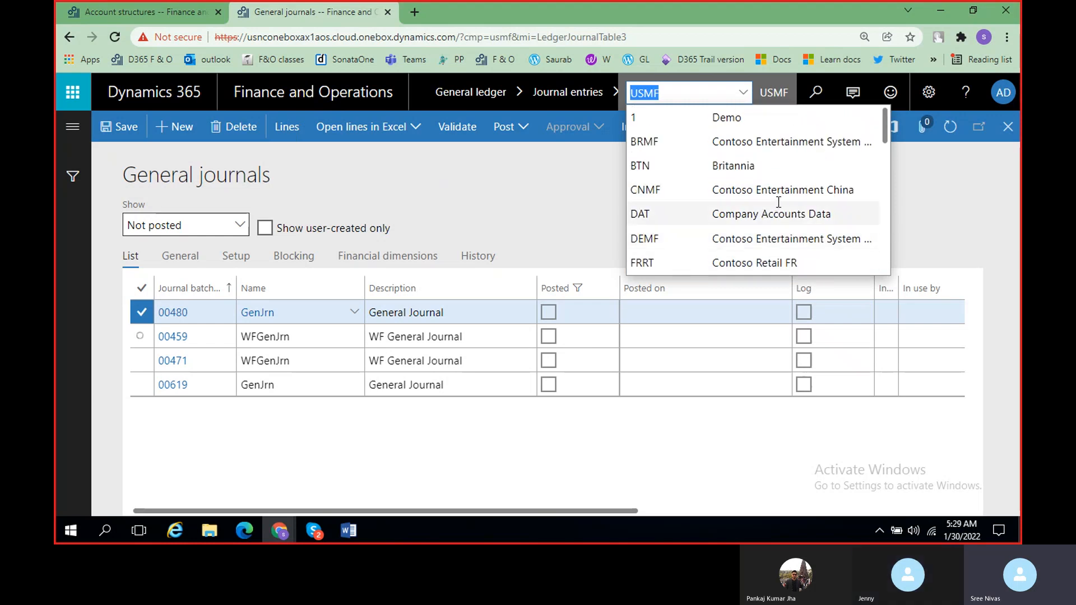
{"action": "scroll", "coordinate": [794, 233], "scroll_direction": "down", "scroll_amount": 10}
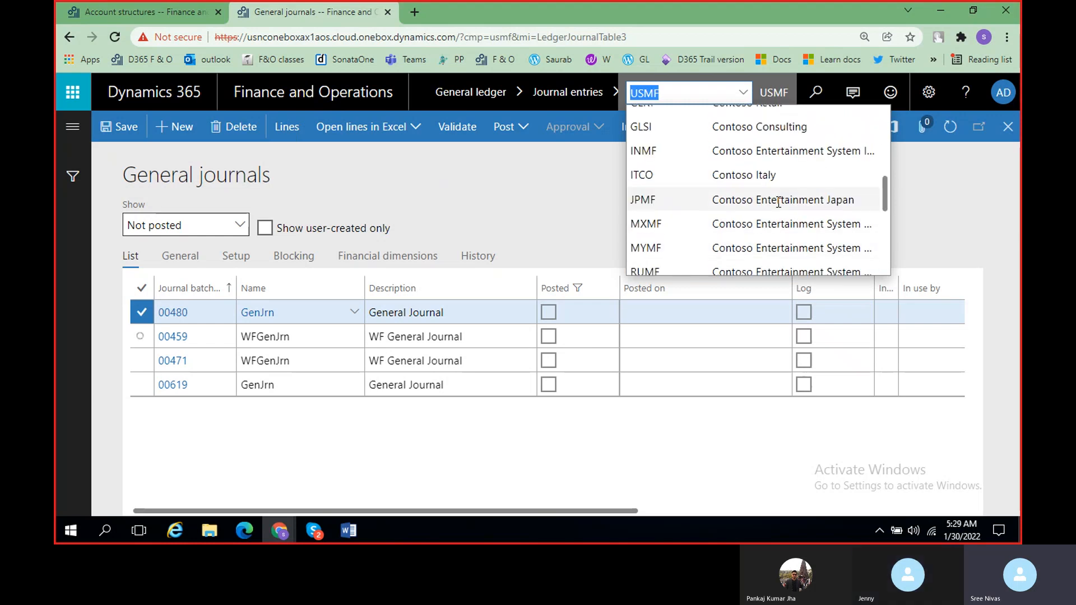
{"action": "left_click", "coordinate": [954, 203]}
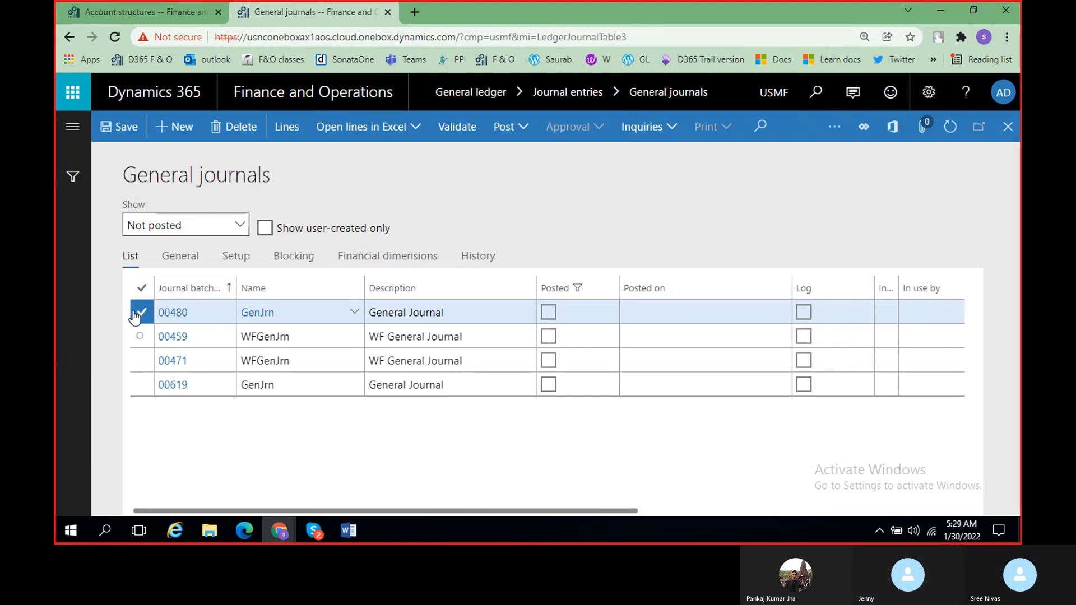
Try to delete the new GenJrn journal and dismiss the message.
{"action": "left_click", "coordinate": [247, 128]}
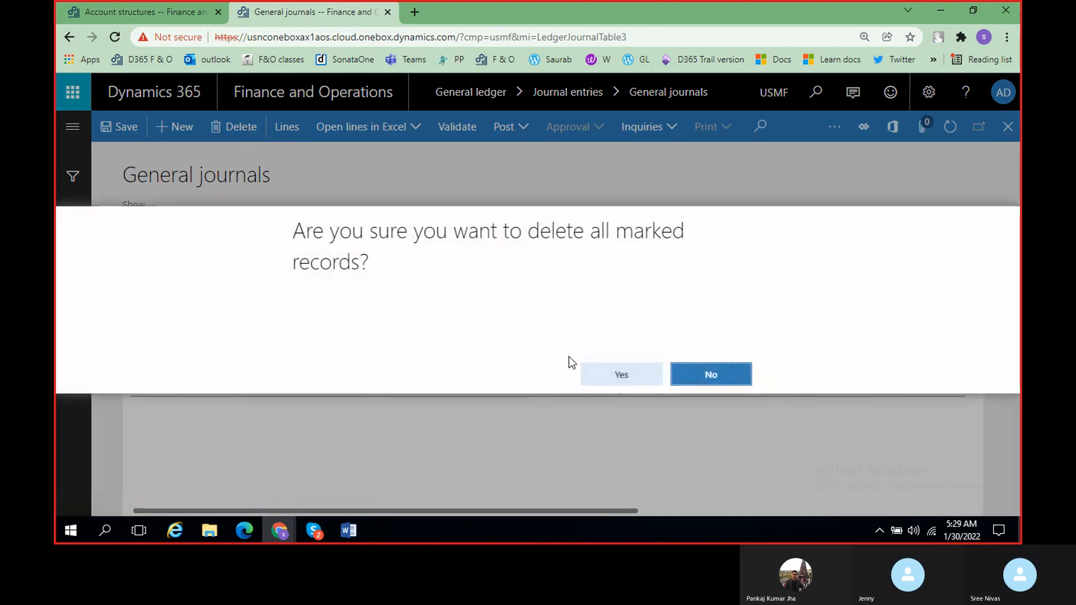
{"action": "left_click", "coordinate": [630, 381]}
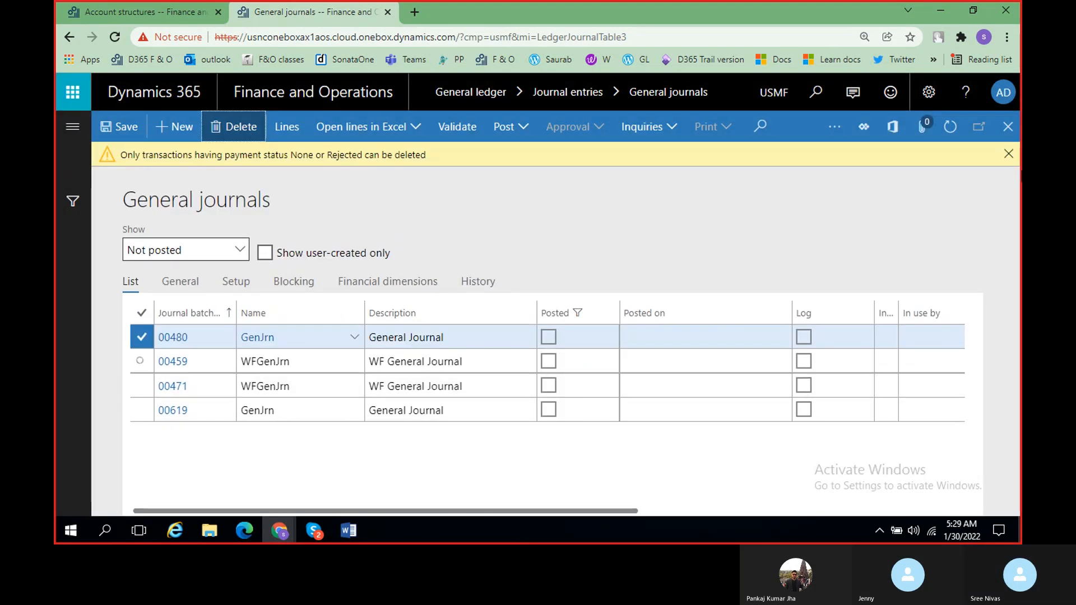
{"action": "left_click", "coordinate": [1012, 153]}
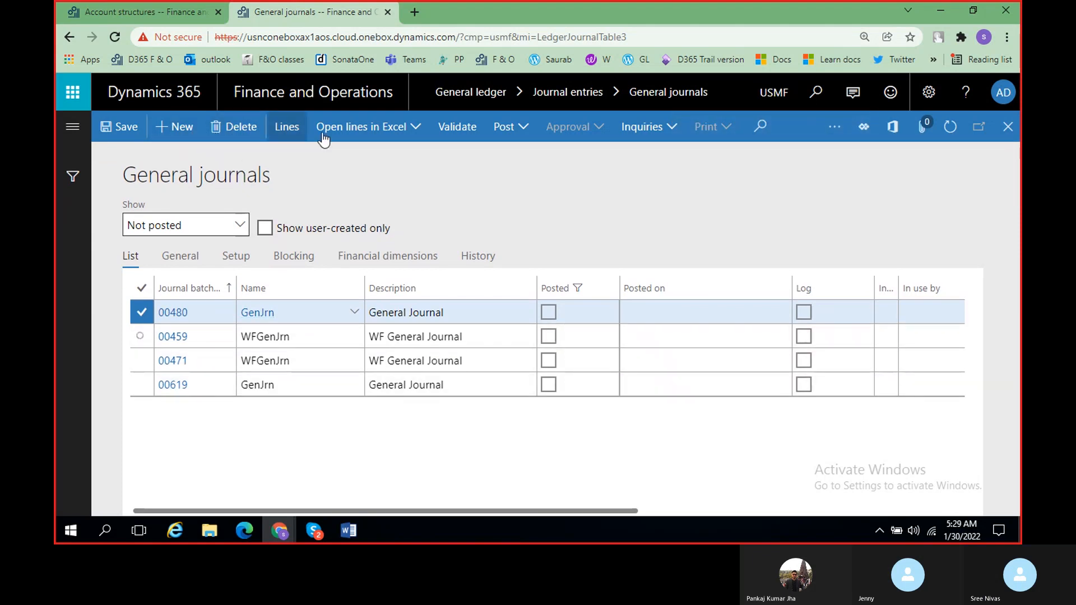
Try to switch General journals to another company and dismiss the error dialog.
{"action": "left_click", "coordinate": [783, 103]}
{"action": "left_click", "coordinate": [744, 96]}
{"action": "scroll", "coordinate": [740, 179], "scroll_direction": "up", "scroll_amount": 2}
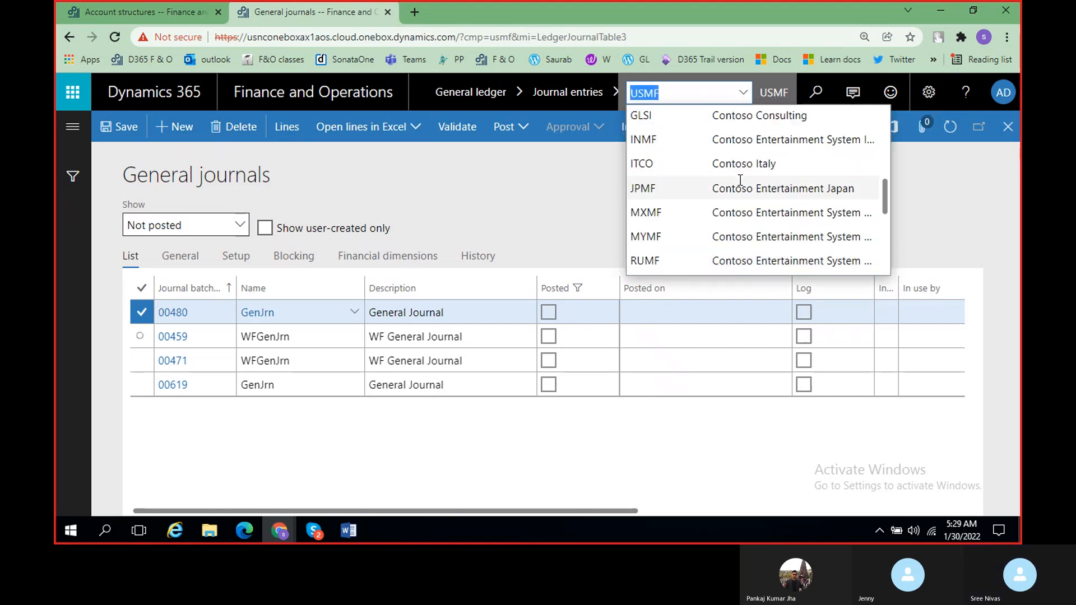
{"action": "scroll", "coordinate": [740, 179], "scroll_direction": "up", "scroll_amount": 3}
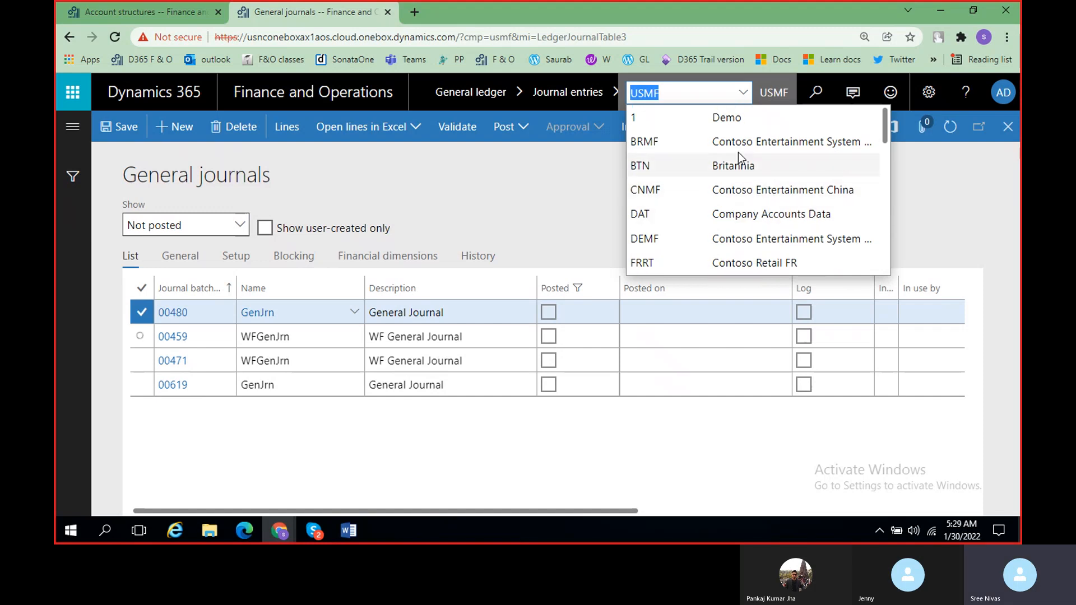
{"action": "left_click", "coordinate": [757, 132]}
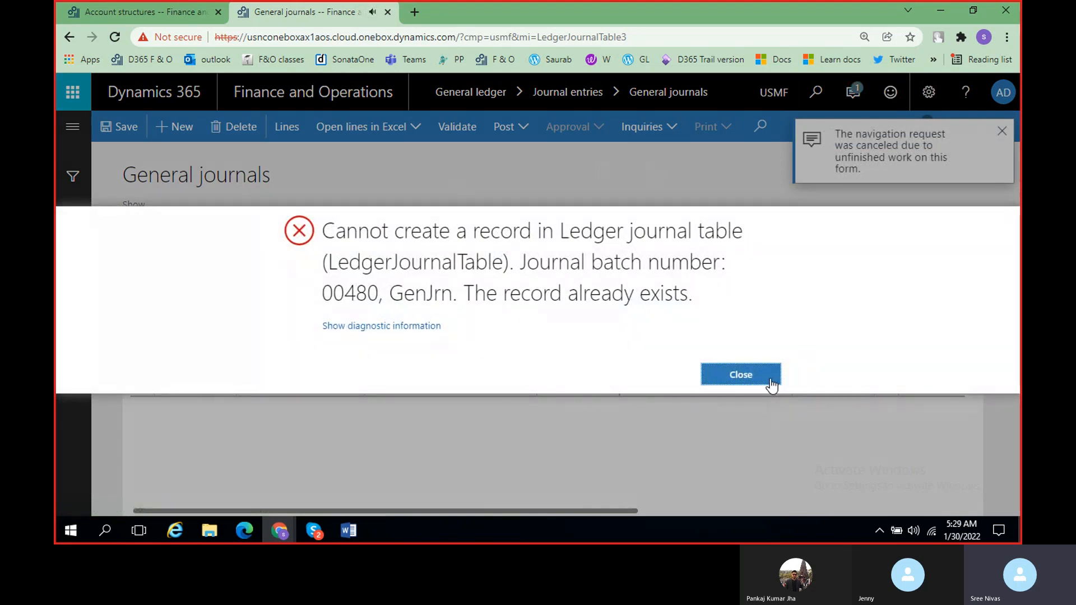
{"action": "left_click", "coordinate": [771, 384]}
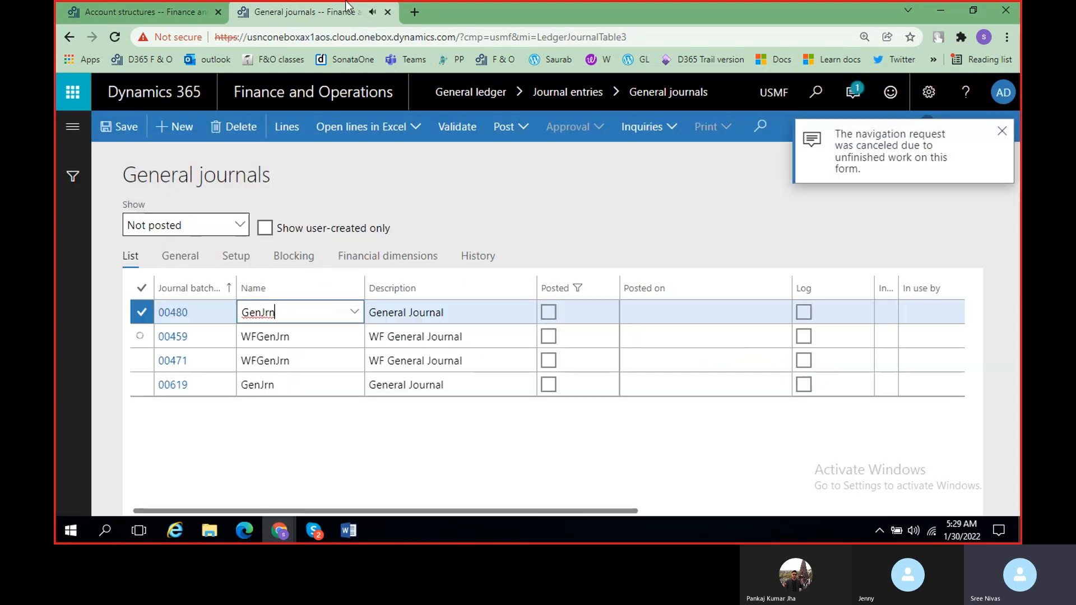
Duplicate the BTN Account structures browser tab and close the General journals tab.
{"action": "right_click", "coordinate": [131, 22]}
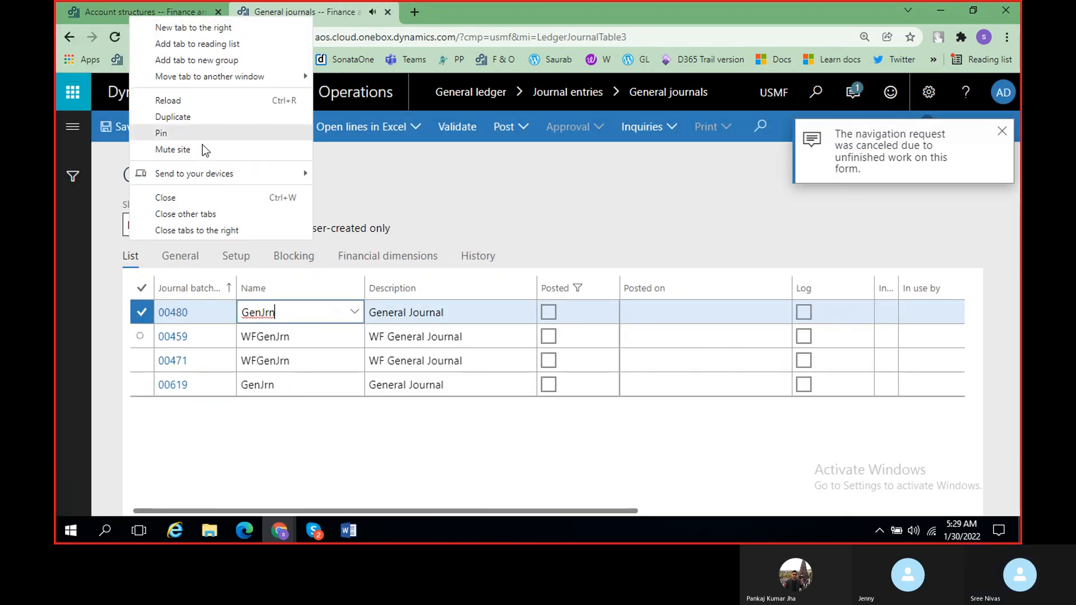
{"action": "left_click", "coordinate": [222, 115]}
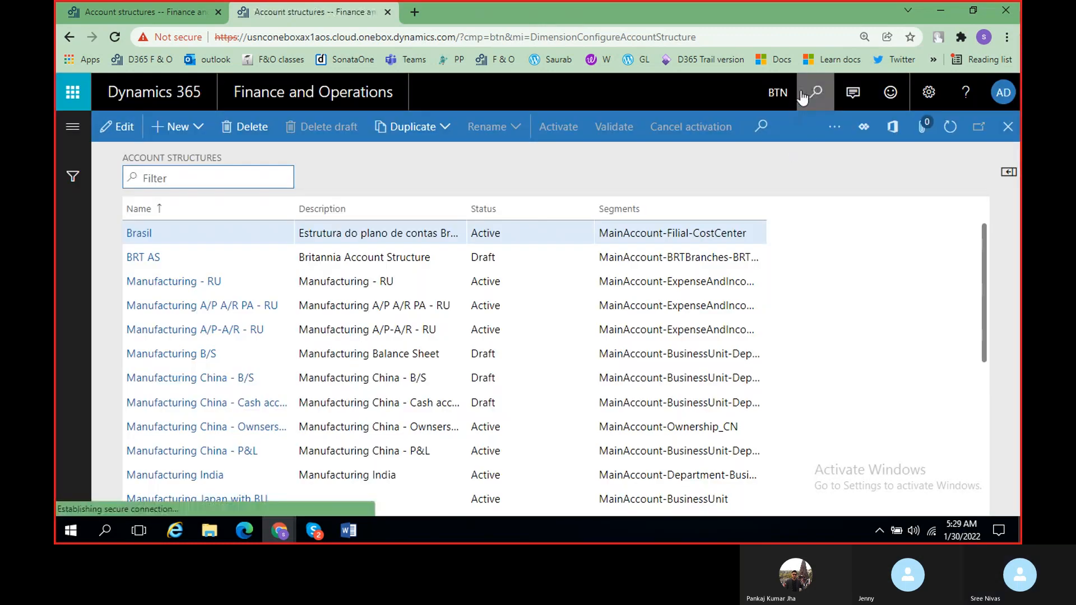
Open General journals from the General ledger module's journal entries.
{"action": "left_click", "coordinate": [71, 126]}
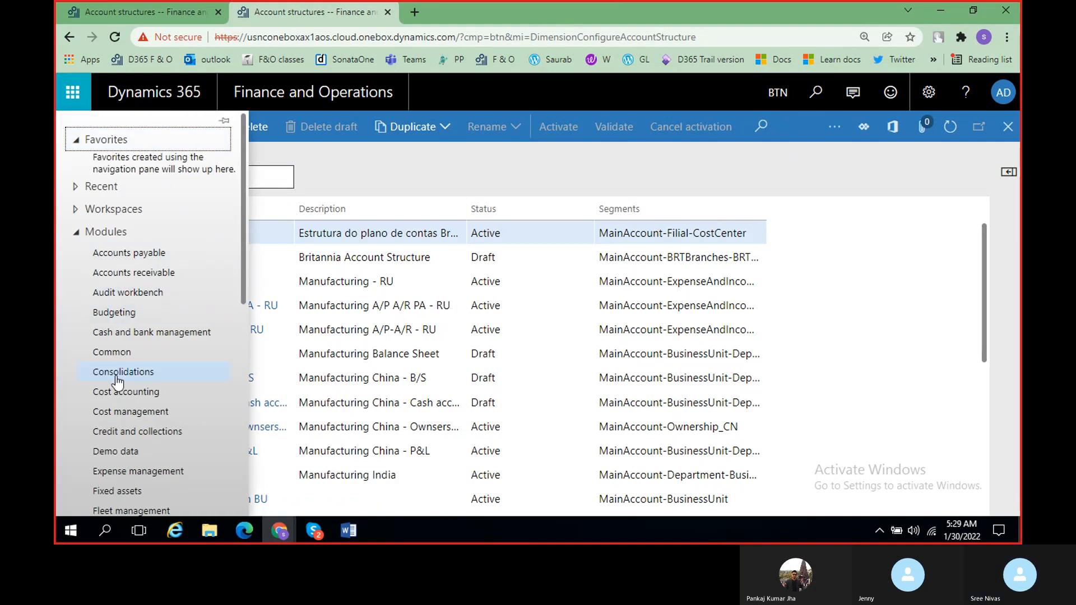
{"action": "scroll", "coordinate": [117, 427], "scroll_direction": "down", "scroll_amount": 1}
{"action": "scroll", "coordinate": [118, 427], "scroll_direction": "down", "scroll_amount": 1}
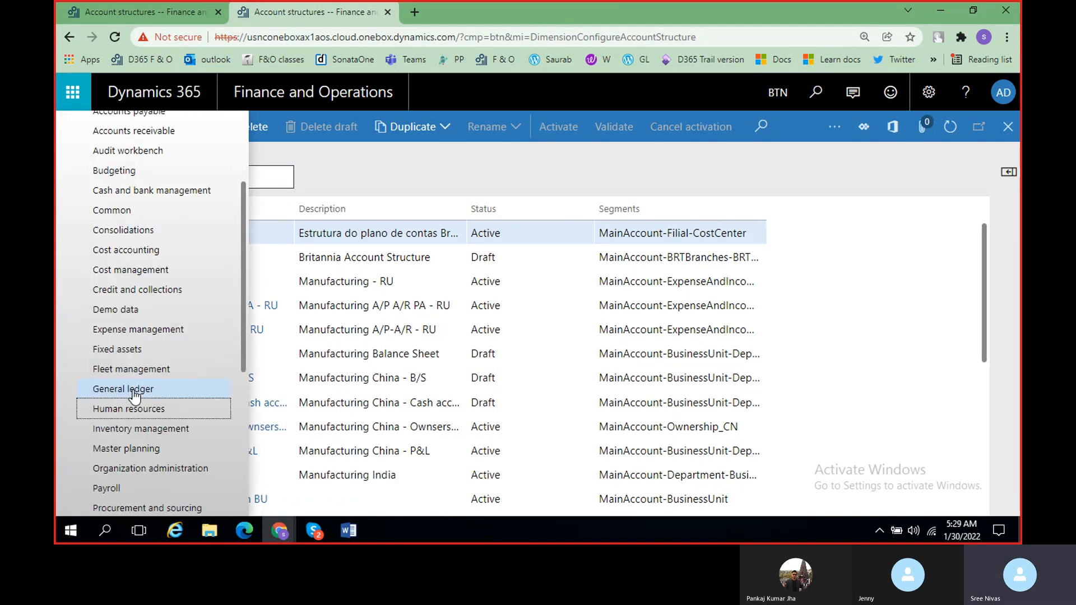
{"action": "left_click", "coordinate": [161, 386]}
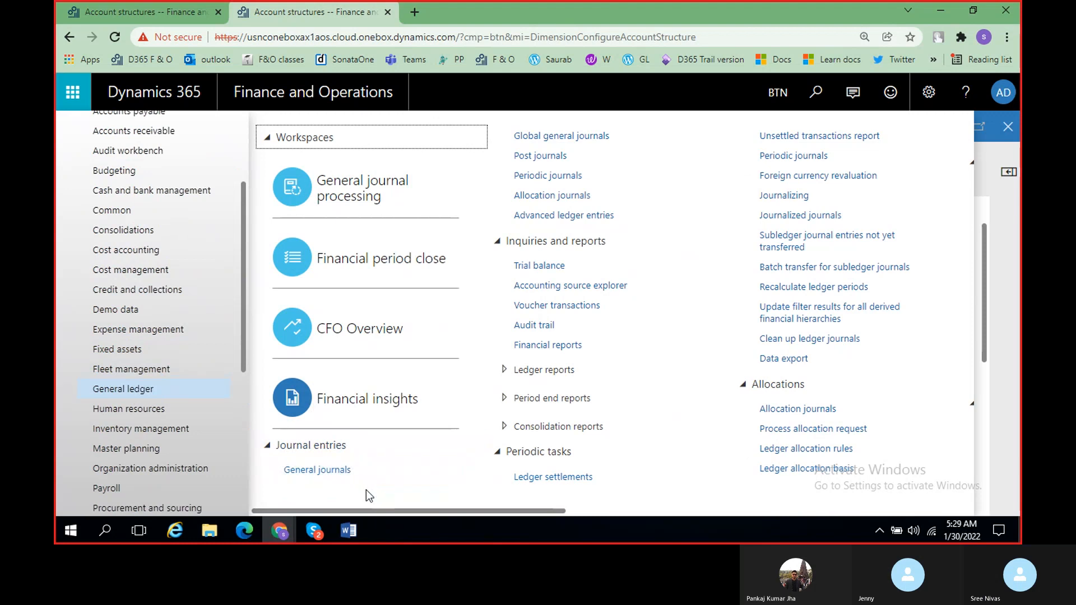
{"action": "left_click", "coordinate": [308, 471]}
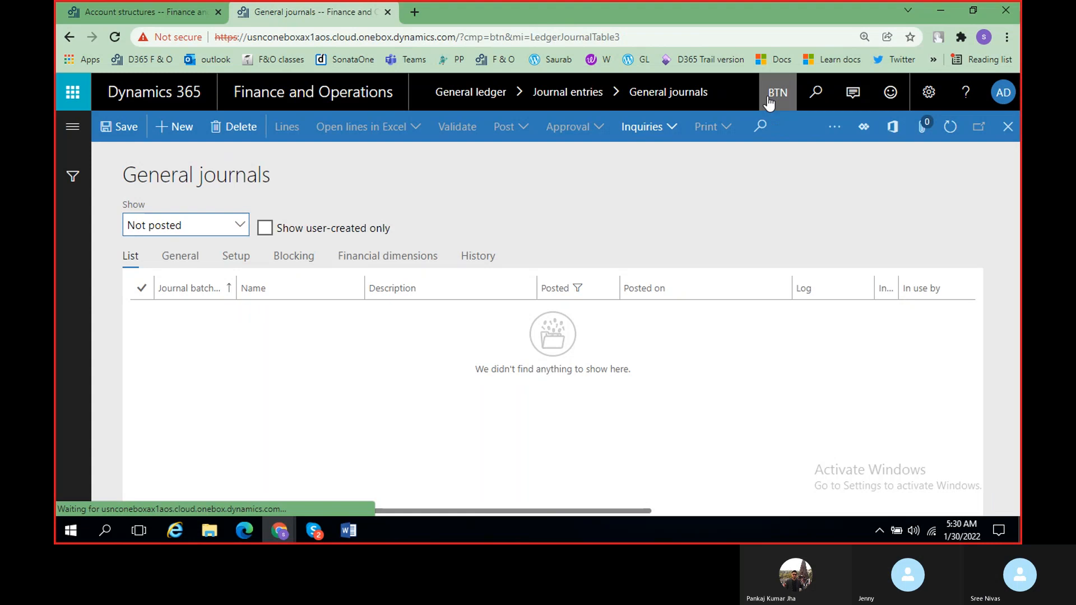
Switch the General journals page from Britannia to company BRMF.
{"action": "left_click", "coordinate": [768, 96]}
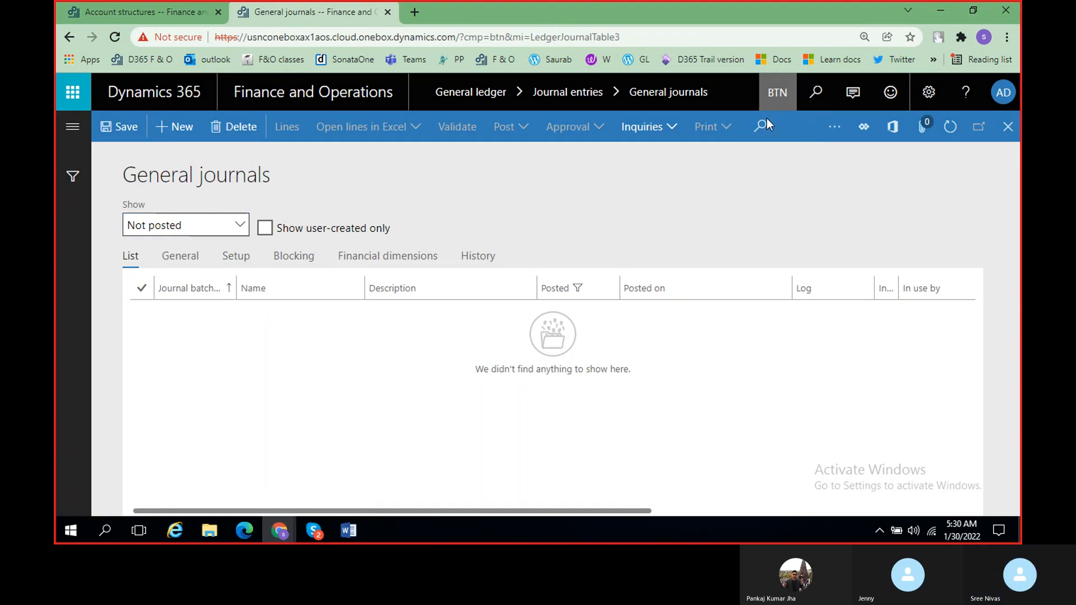
{"action": "left_click", "coordinate": [752, 98]}
{"action": "left_click", "coordinate": [752, 97]}
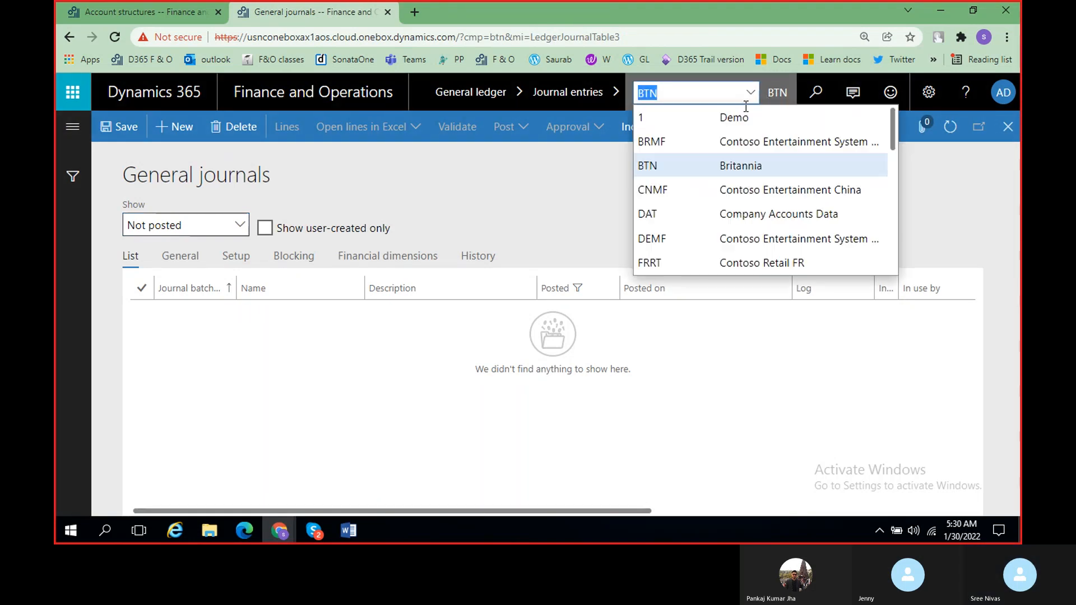
{"action": "left_click", "coordinate": [723, 140]}
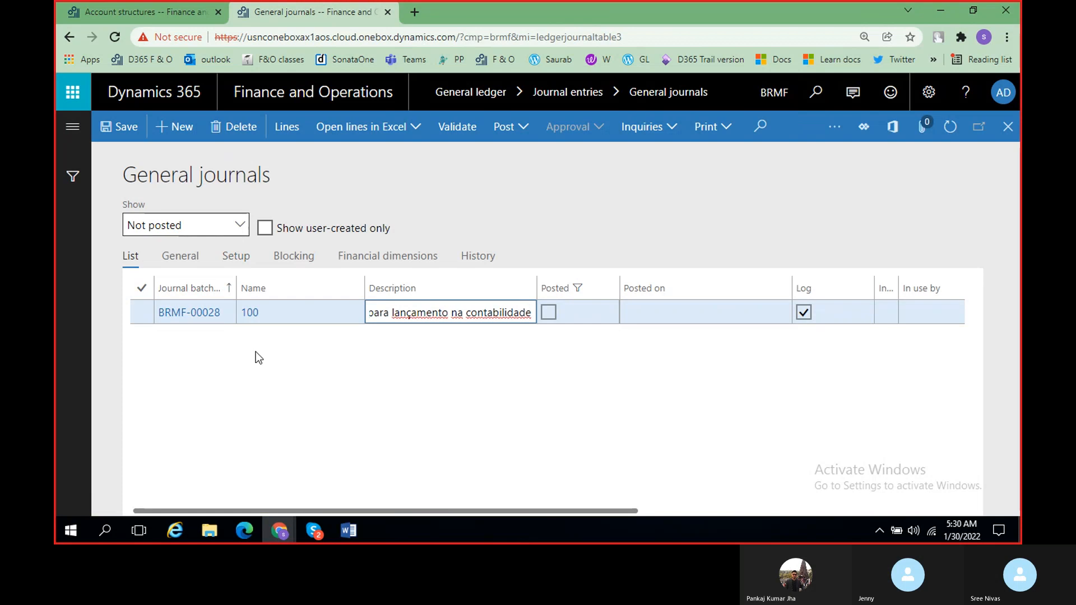
Create a general journal in BRMF with the journal name 100 and open its lines.
{"action": "left_click", "coordinate": [182, 134]}
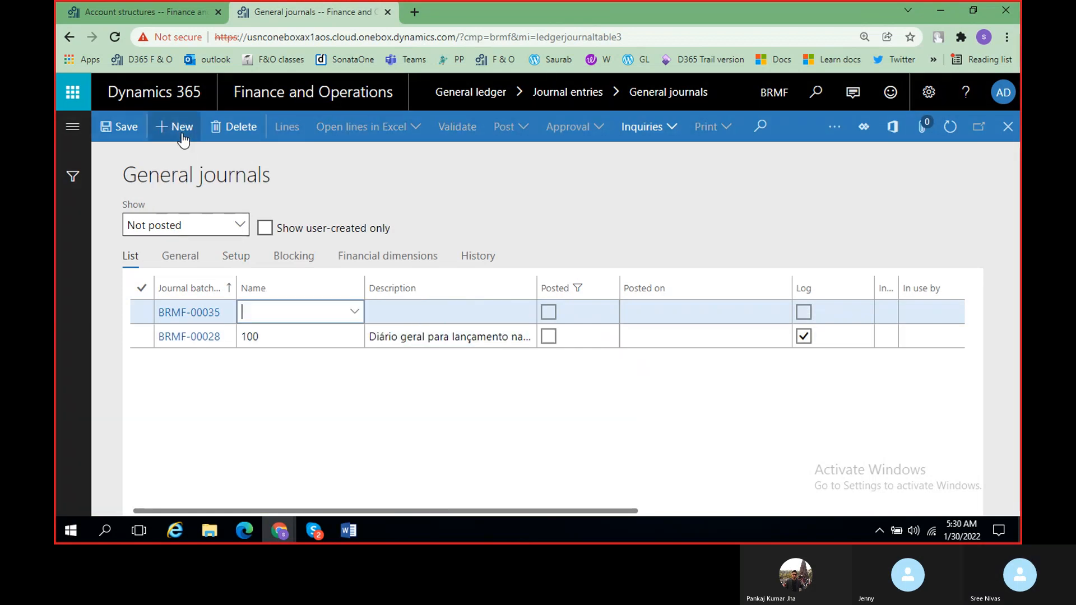
{"action": "left_click", "coordinate": [354, 311]}
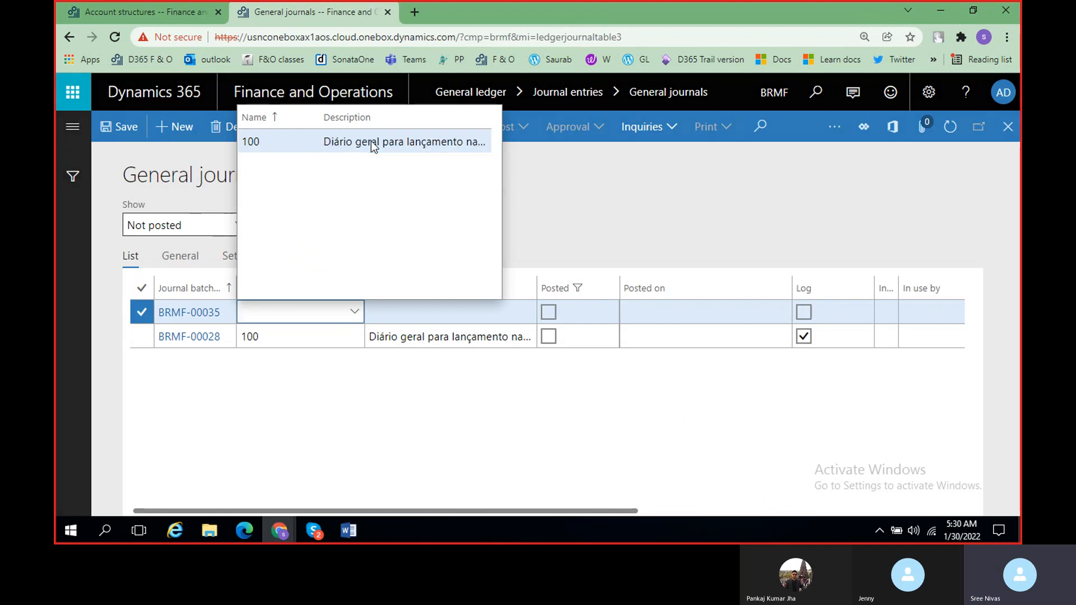
{"action": "left_click", "coordinate": [371, 141]}
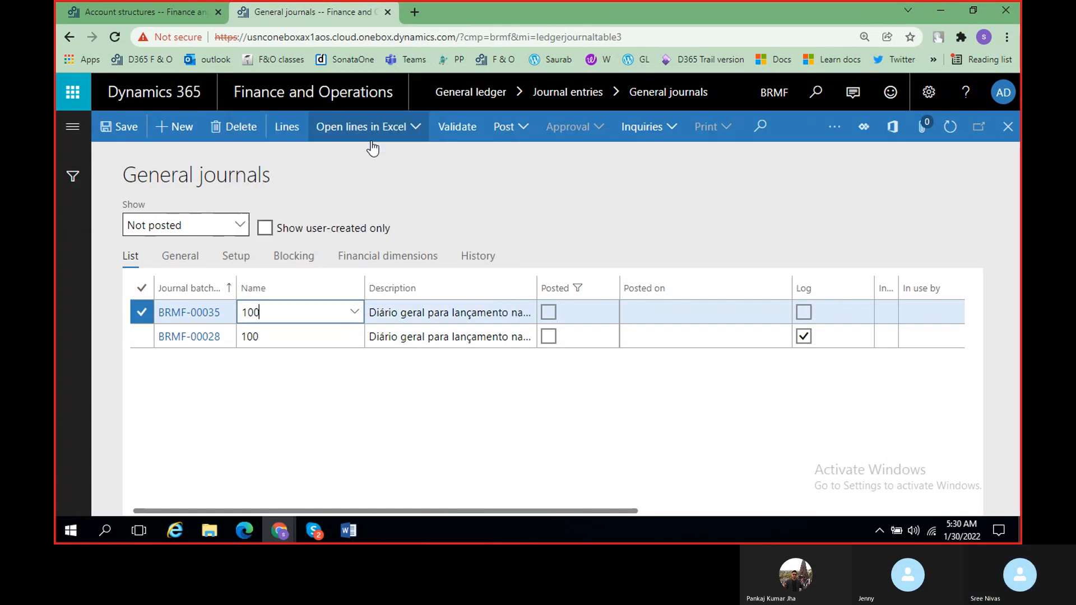
{"action": "left_click", "coordinate": [286, 128]}
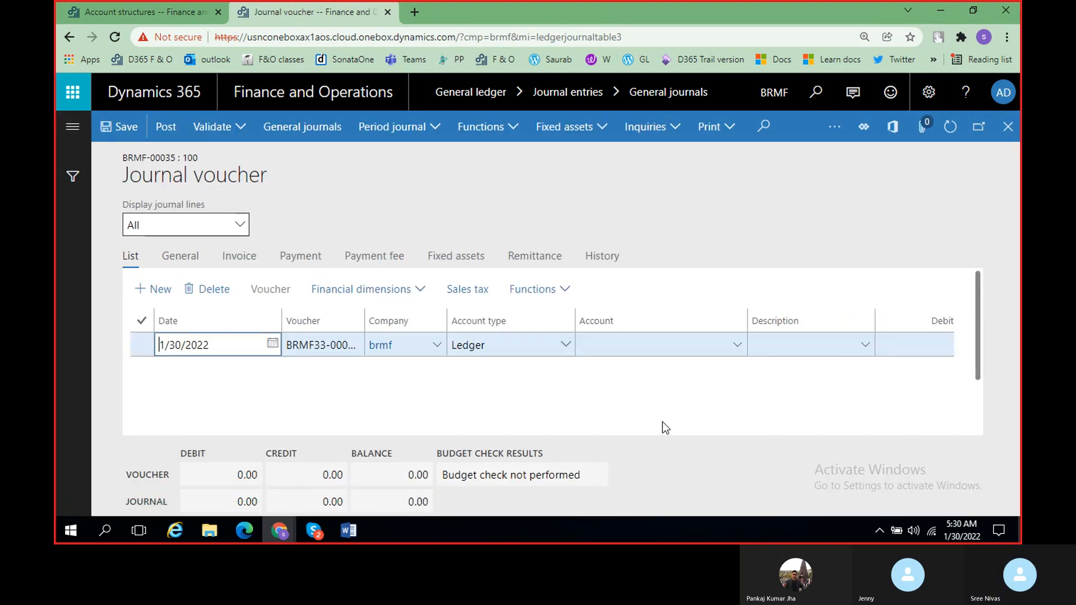
Examine the main account values and the Filial and CostCenter segments offered for the journal line's ledger account.
{"action": "left_click", "coordinate": [737, 345]}
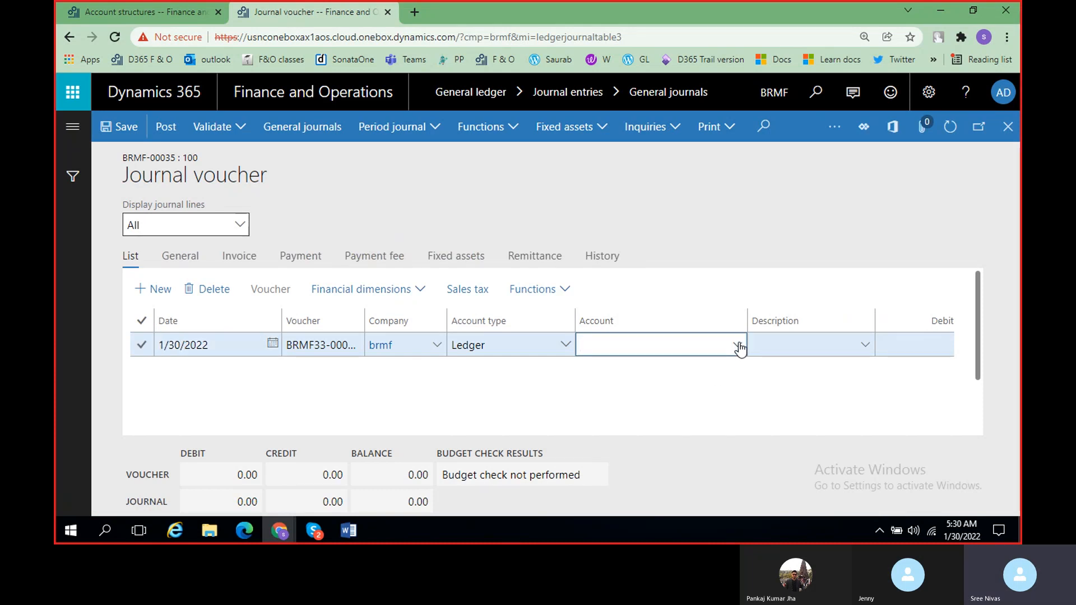
{"action": "left_click", "coordinate": [588, 117]}
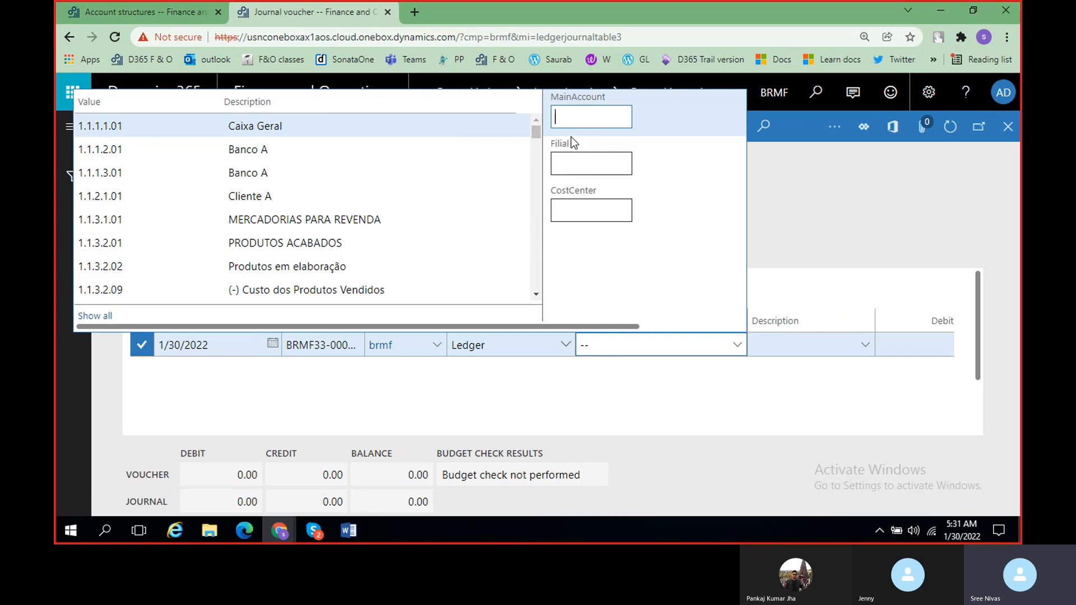
{"action": "left_click", "coordinate": [850, 197]}
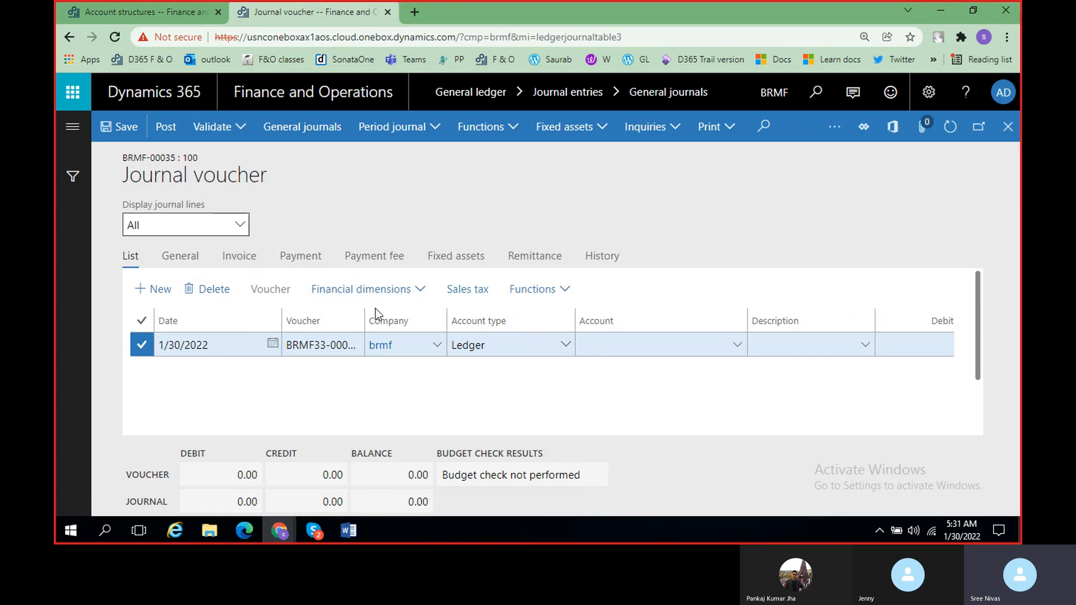
{"action": "left_click", "coordinate": [739, 347]}
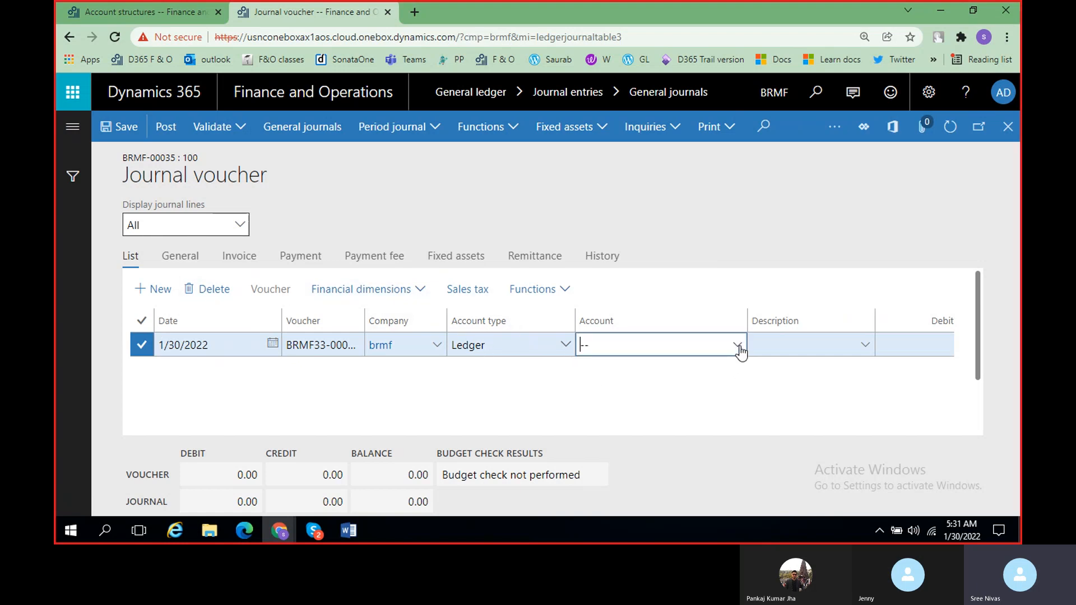
{"action": "left_click", "coordinate": [737, 346]}
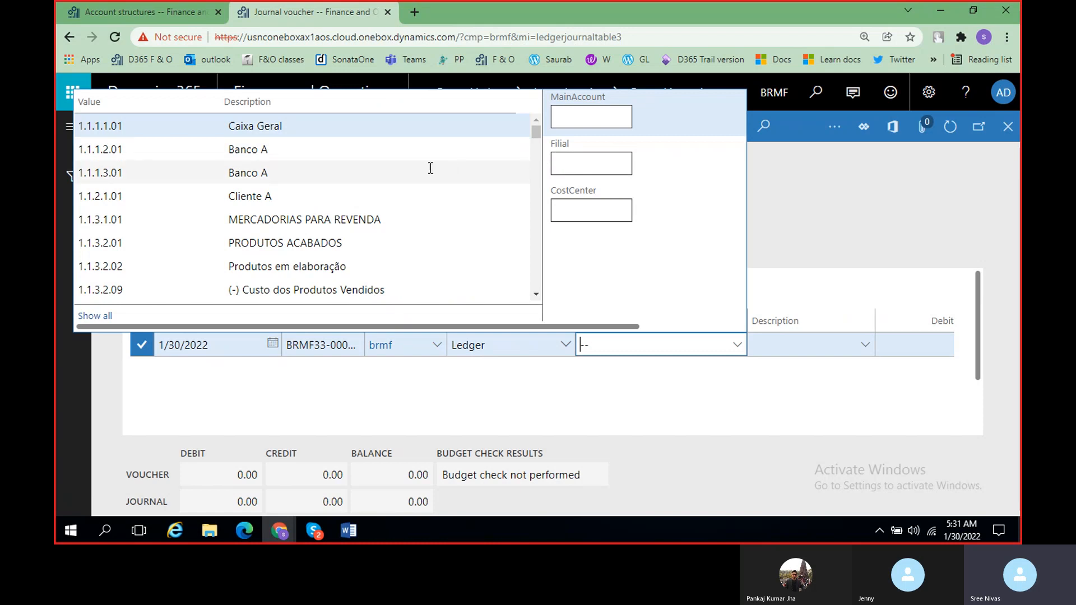
{"action": "scroll", "coordinate": [197, 158], "scroll_direction": "down", "scroll_amount": 10}
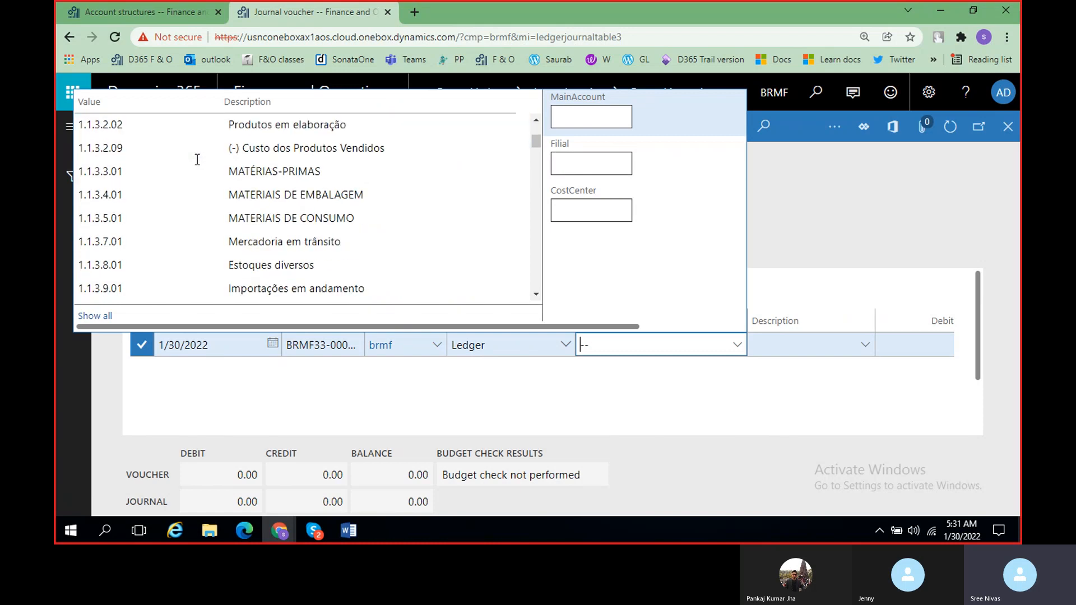
{"action": "scroll", "coordinate": [334, 197], "scroll_direction": "up", "scroll_amount": 6}
{"action": "scroll", "coordinate": [339, 213], "scroll_direction": "up", "scroll_amount": 4}
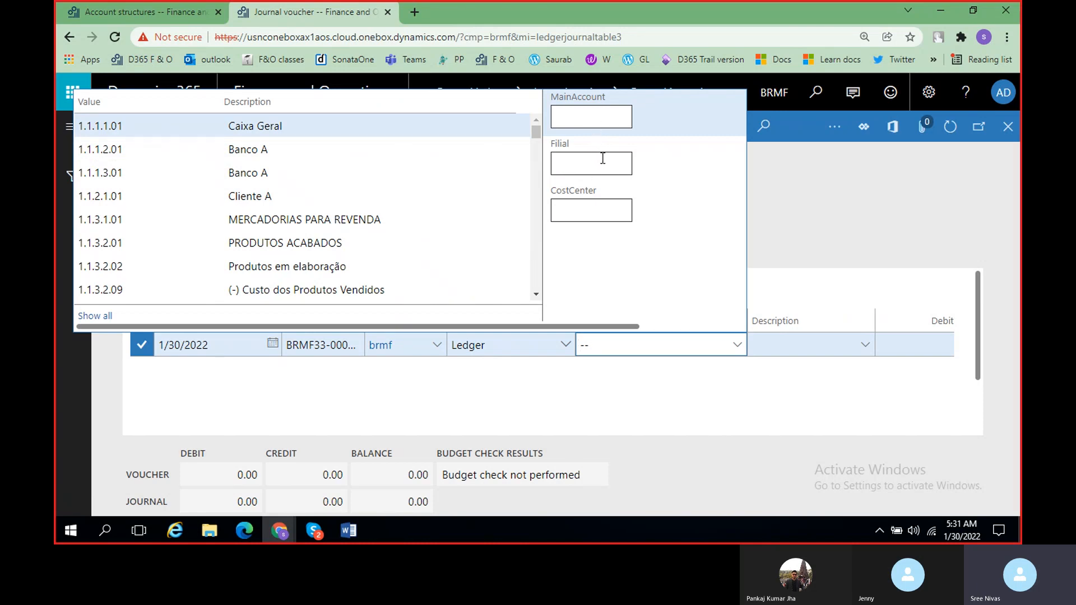
Compare the BRT AS segments and allowed values with the segments offered for the journal voucher line's account.
{"action": "left_click", "coordinate": [164, 17]}
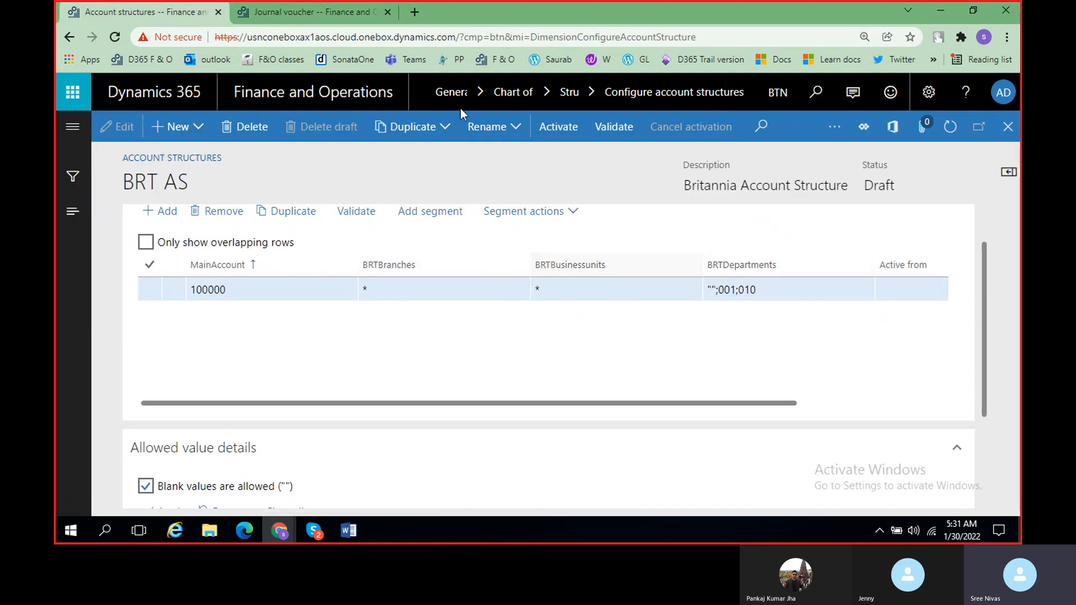
{"action": "left_click", "coordinate": [321, 14]}
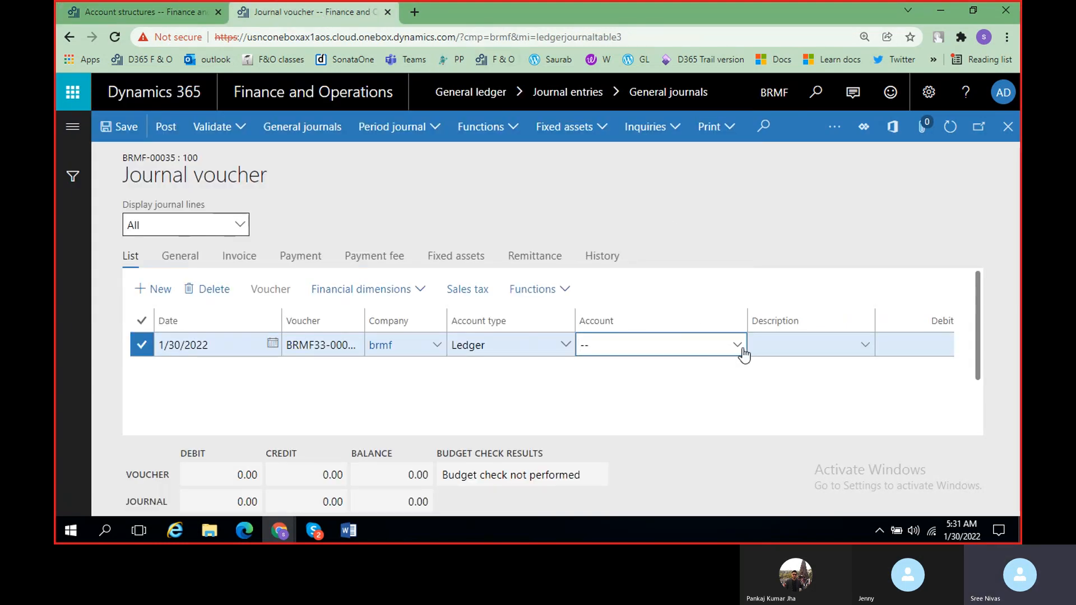
{"action": "left_click", "coordinate": [737, 346]}
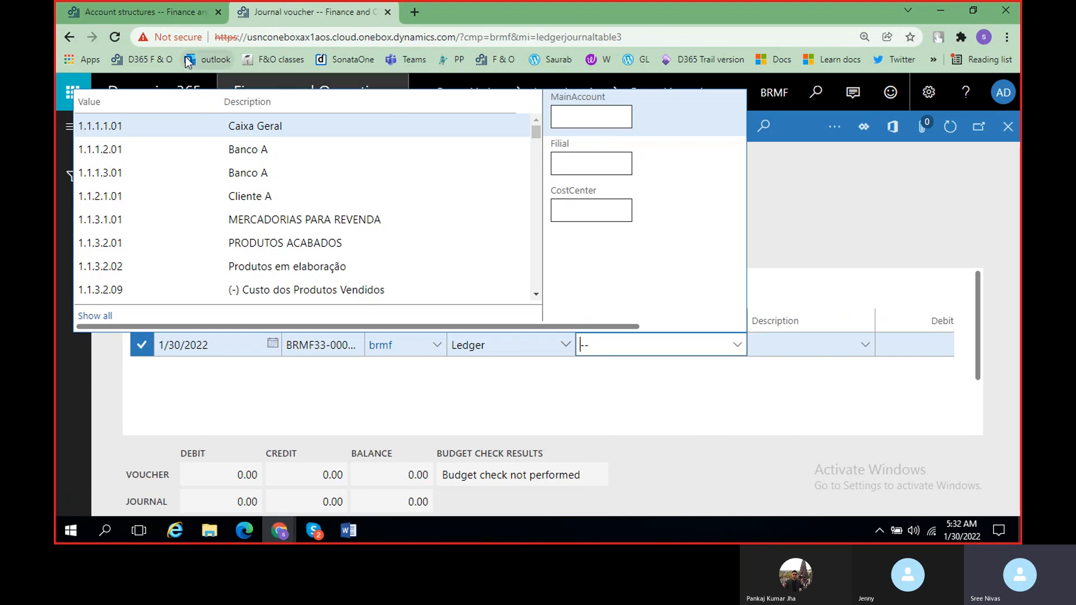
{"action": "left_click", "coordinate": [166, 12]}
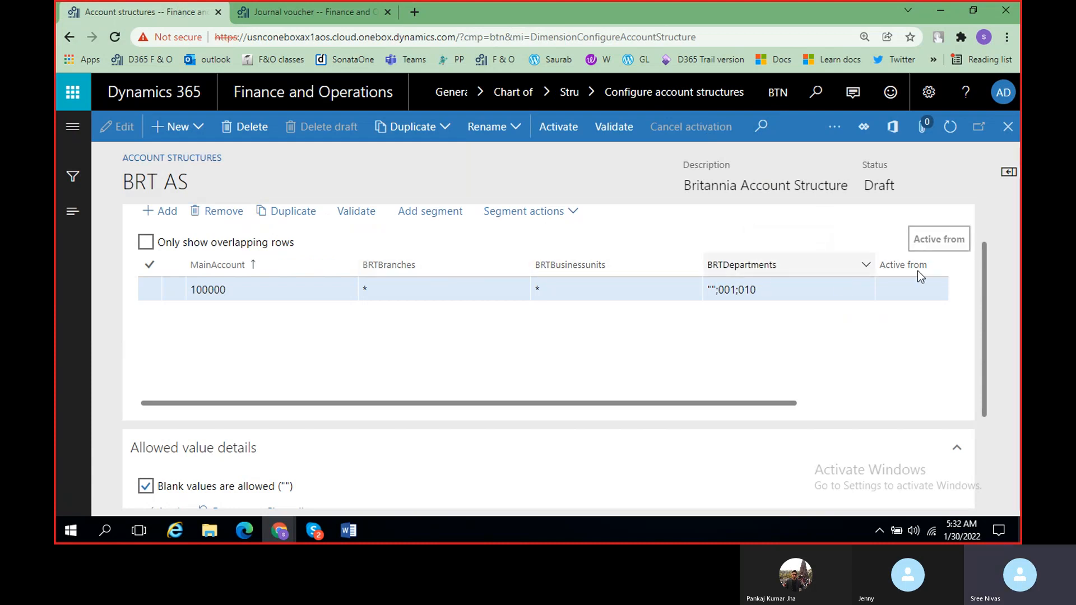
{"action": "left_click", "coordinate": [334, 12]}
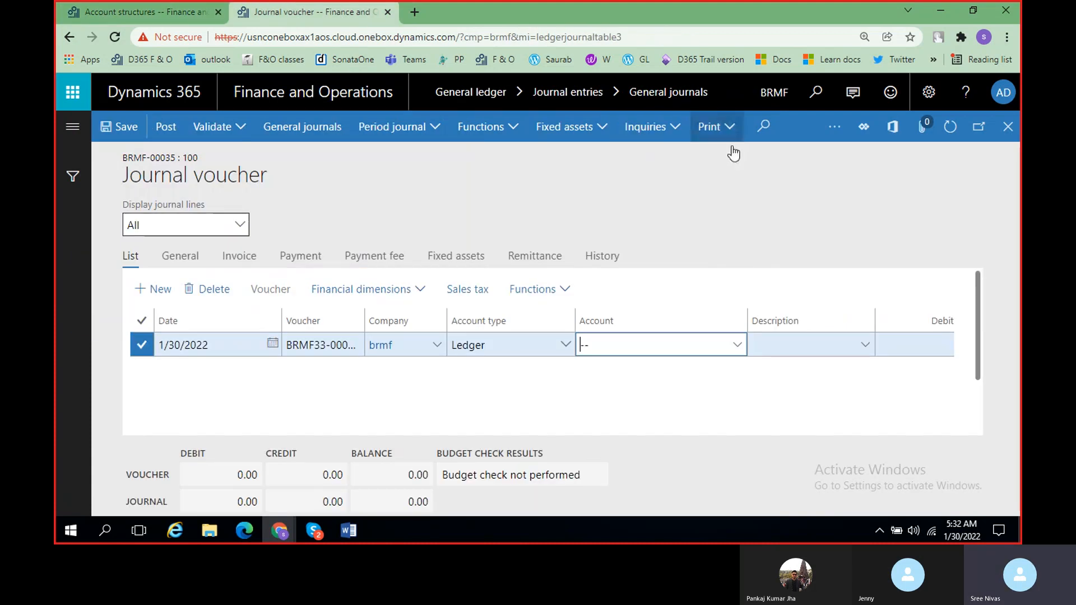
{"action": "left_click", "coordinate": [737, 346]}
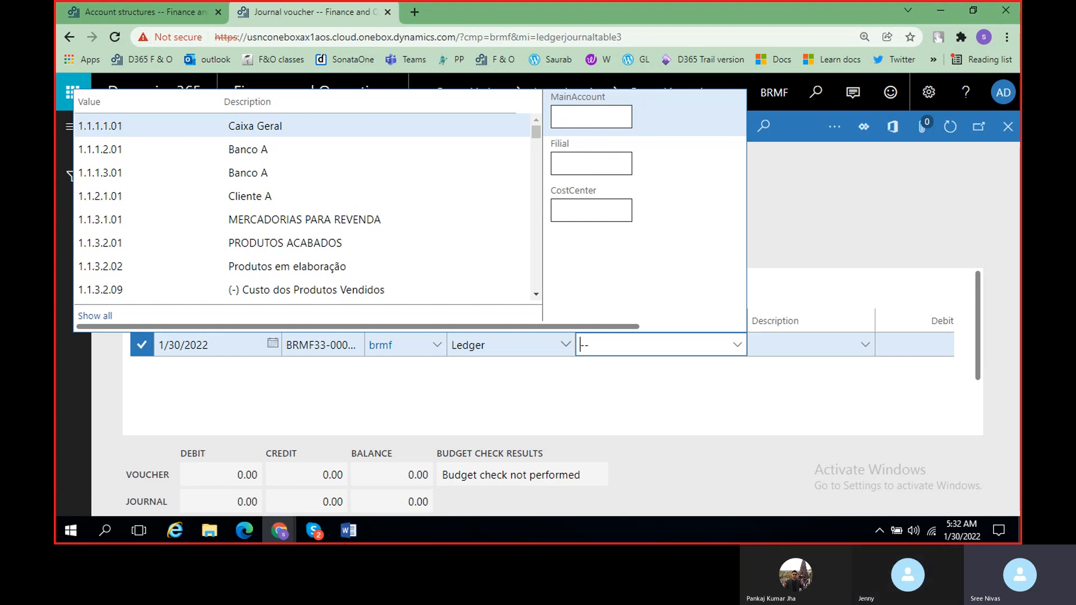
Review the rent and departments example in the Class notes Word document and return to the journal voucher in Chrome.
{"action": "left_click", "coordinate": [348, 531]}
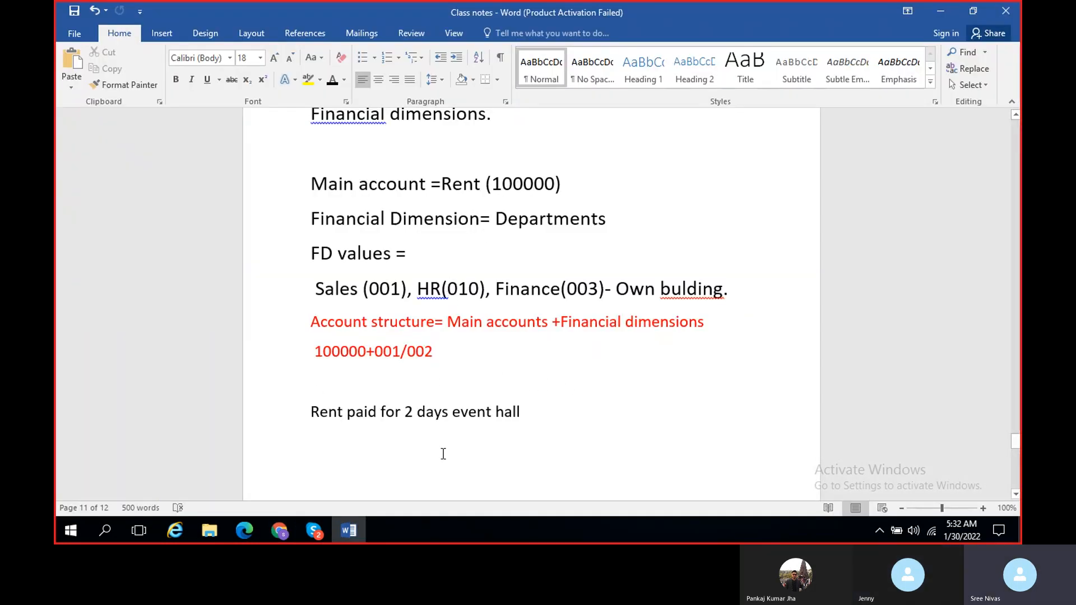
{"action": "left_click", "coordinate": [353, 530]}
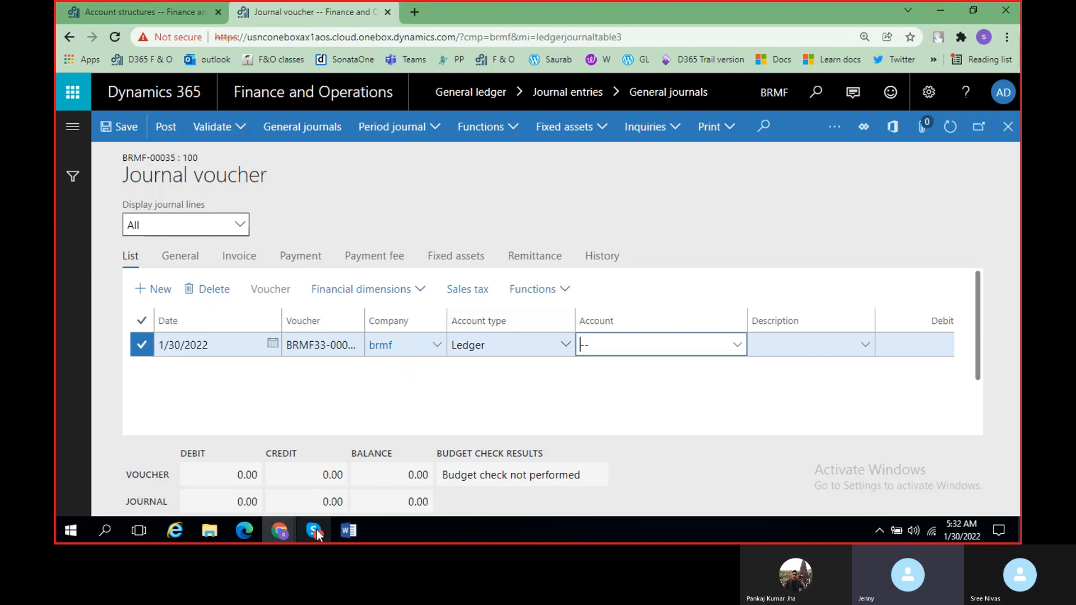
{"action": "mouse_move", "coordinate": [318, 532]}
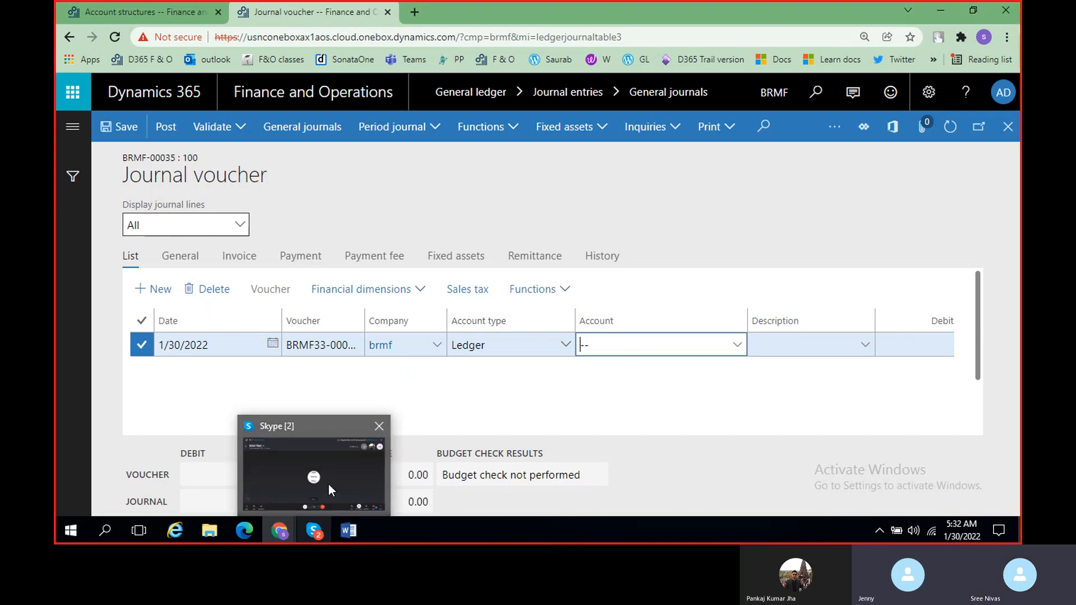
{"action": "left_click", "coordinate": [355, 527]}
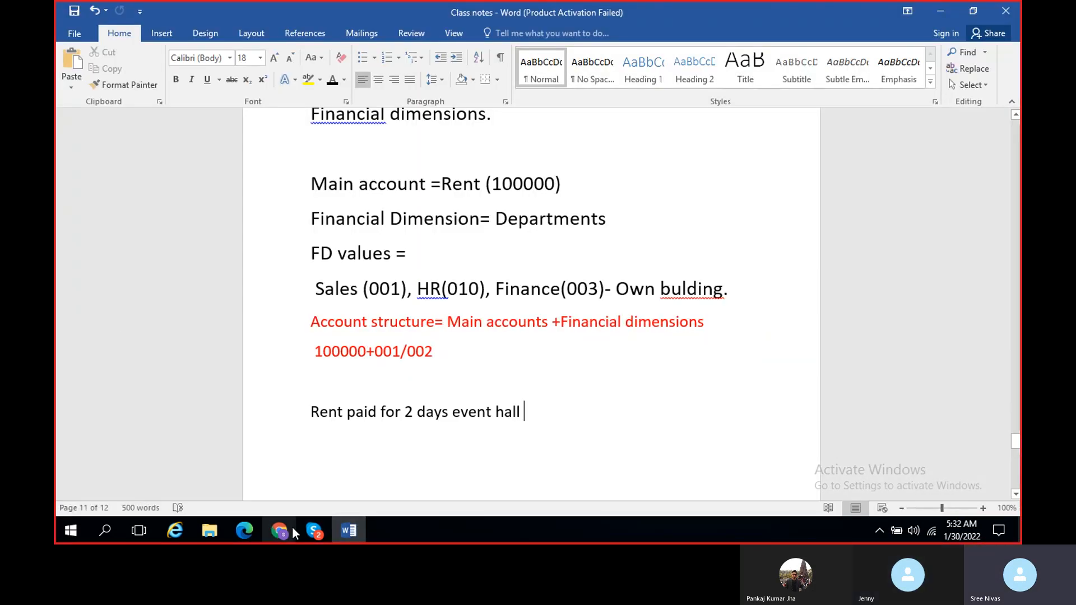
{"action": "mouse_move", "coordinate": [291, 526]}
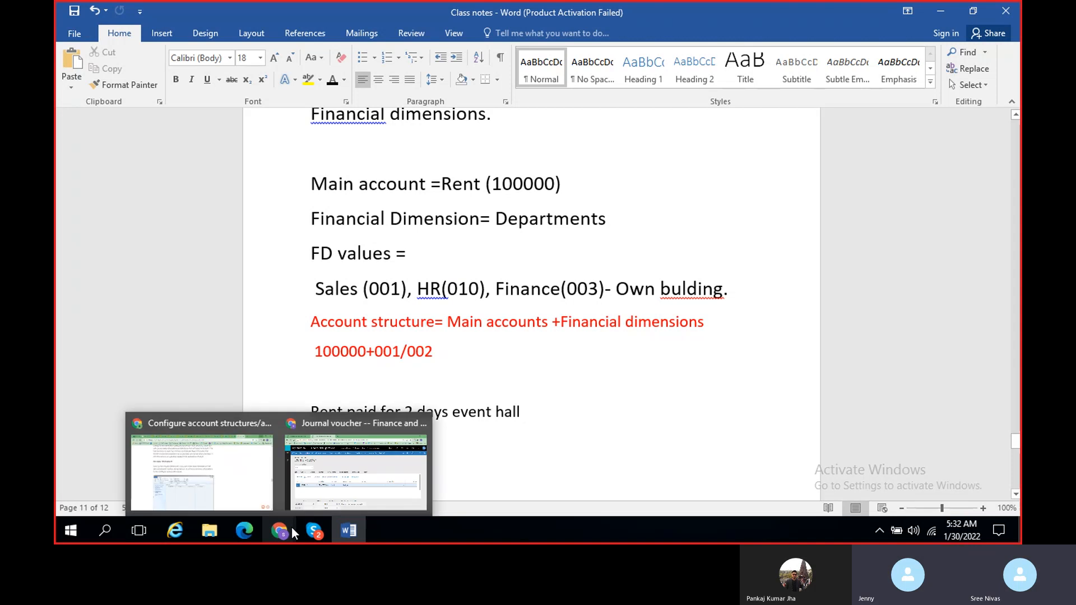
{"action": "left_click", "coordinate": [335, 487]}
Add the Project financial dimension as a segment to the BRT AS account structure.
{"action": "left_click", "coordinate": [150, 12]}
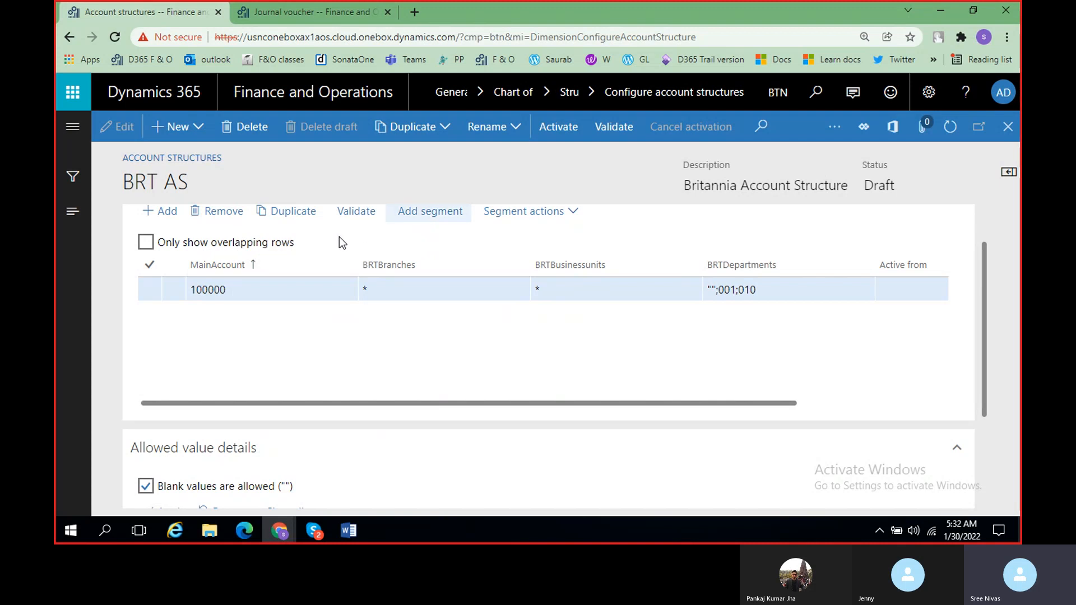
{"action": "left_click", "coordinate": [314, 259]}
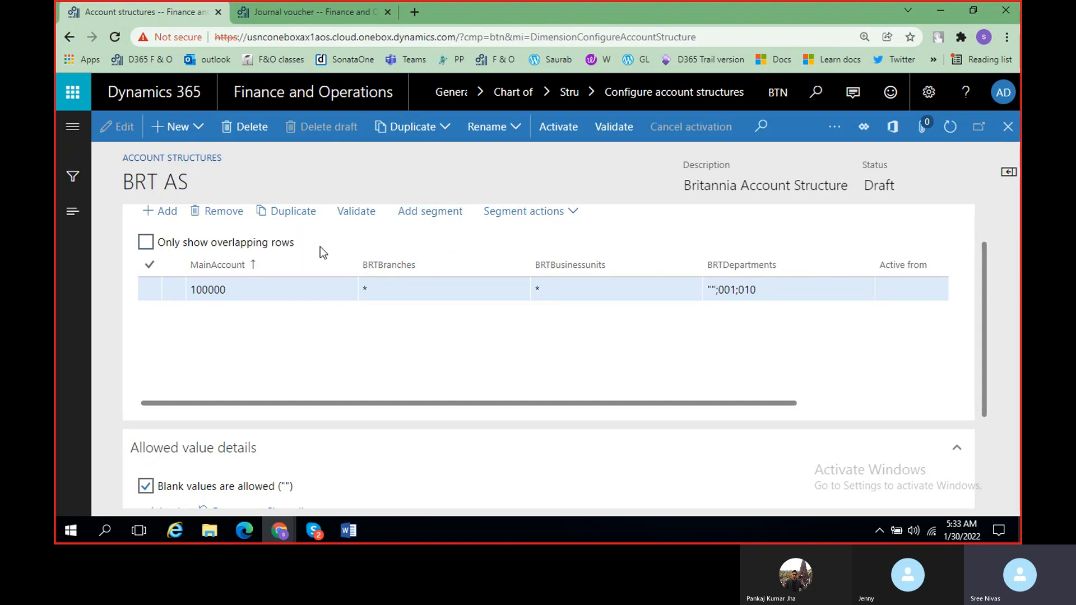
{"action": "scroll", "coordinate": [442, 258], "scroll_direction": "up", "scroll_amount": 1}
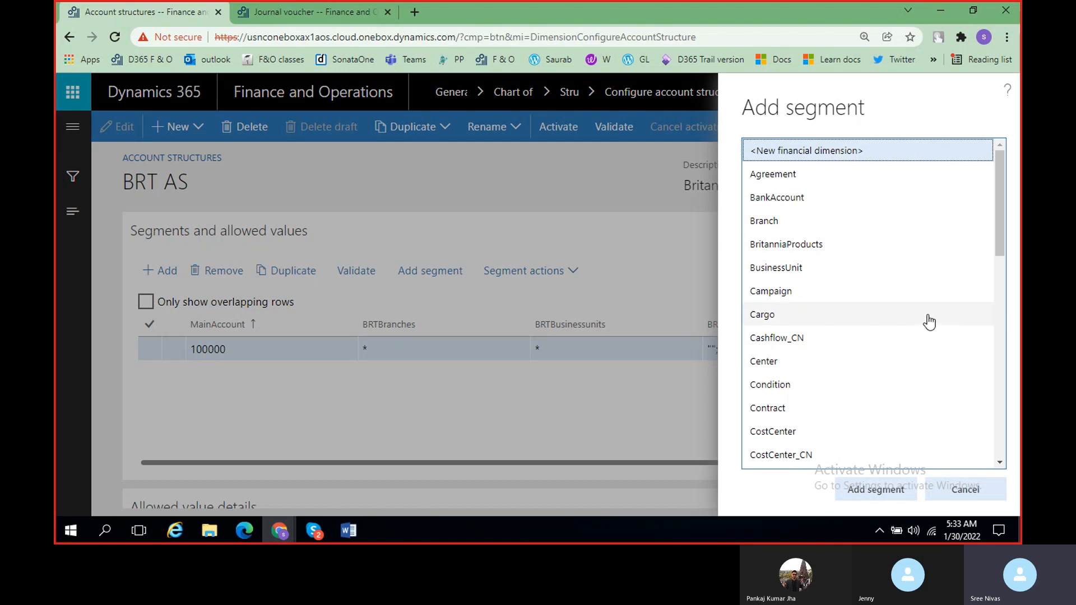
{"action": "scroll", "coordinate": [928, 321], "scroll_direction": "down", "scroll_amount": 5}
{"action": "scroll", "coordinate": [928, 322], "scroll_direction": "down", "scroll_amount": 3}
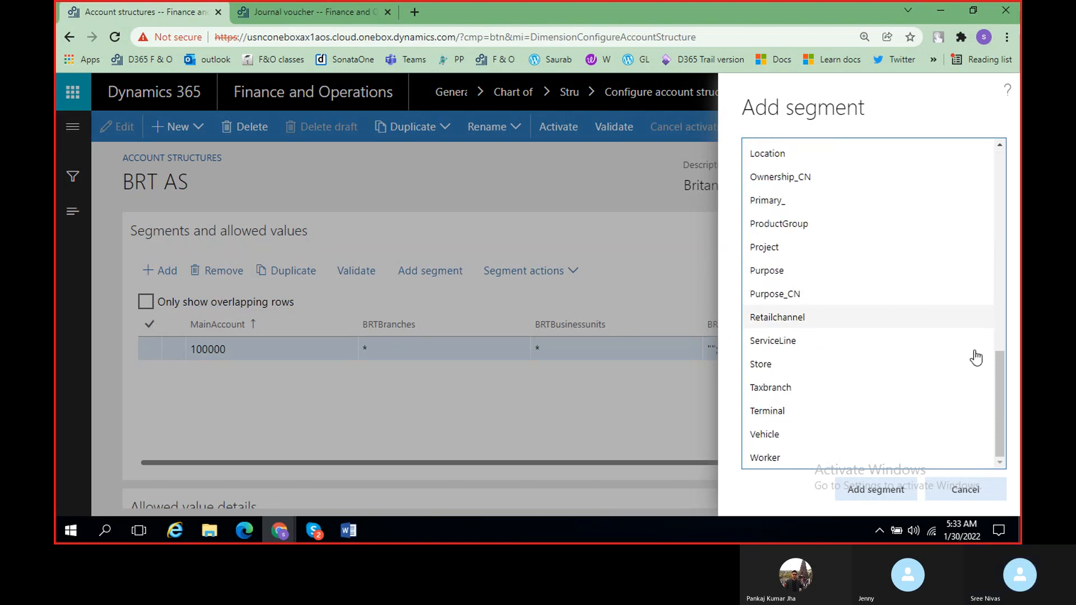
{"action": "left_click_drag", "start_coordinate": [995, 389], "coordinate": [1009, 435]}
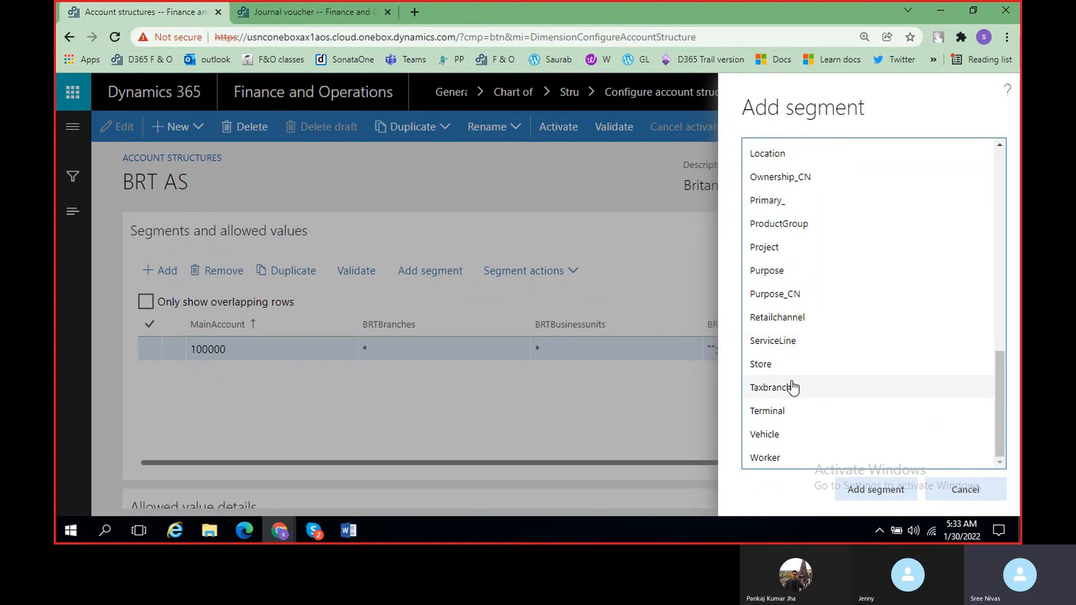
{"action": "scroll", "coordinate": [819, 398], "scroll_direction": "up", "scroll_amount": 1}
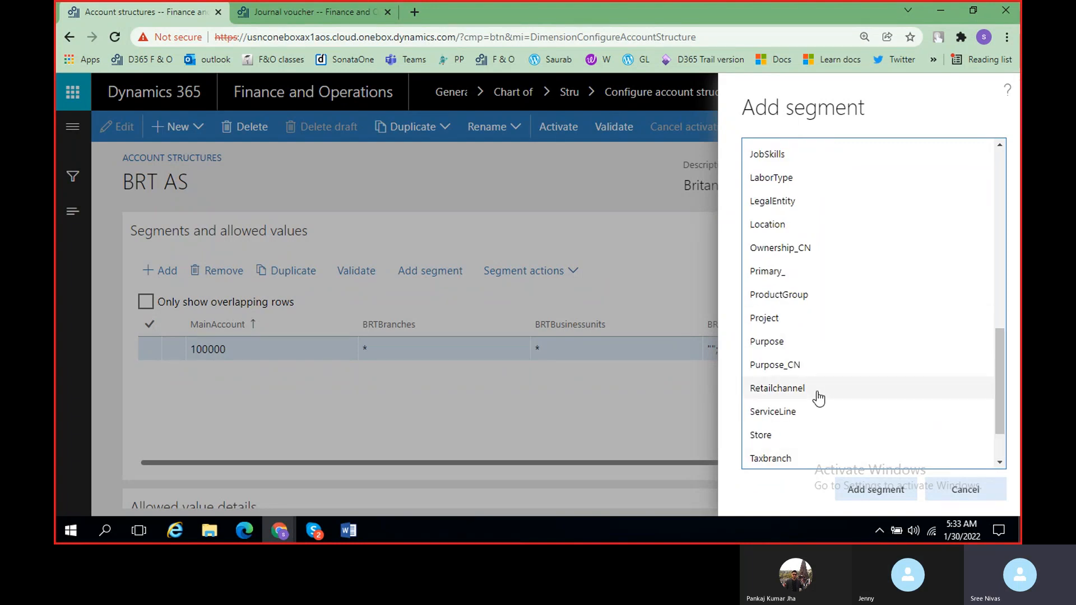
{"action": "left_click", "coordinate": [780, 322]}
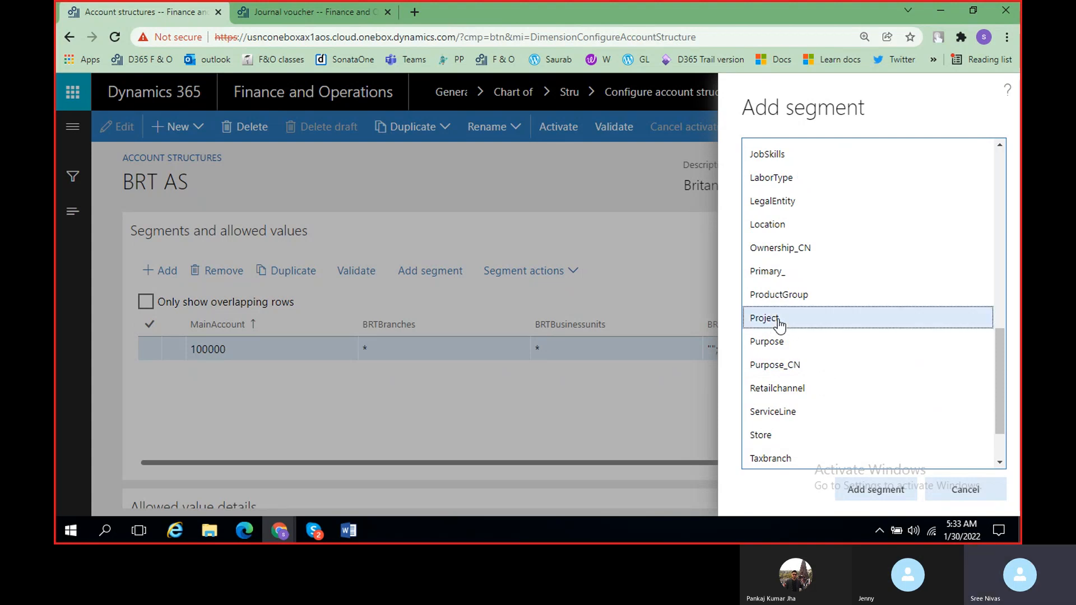
{"action": "left_click", "coordinate": [889, 493]}
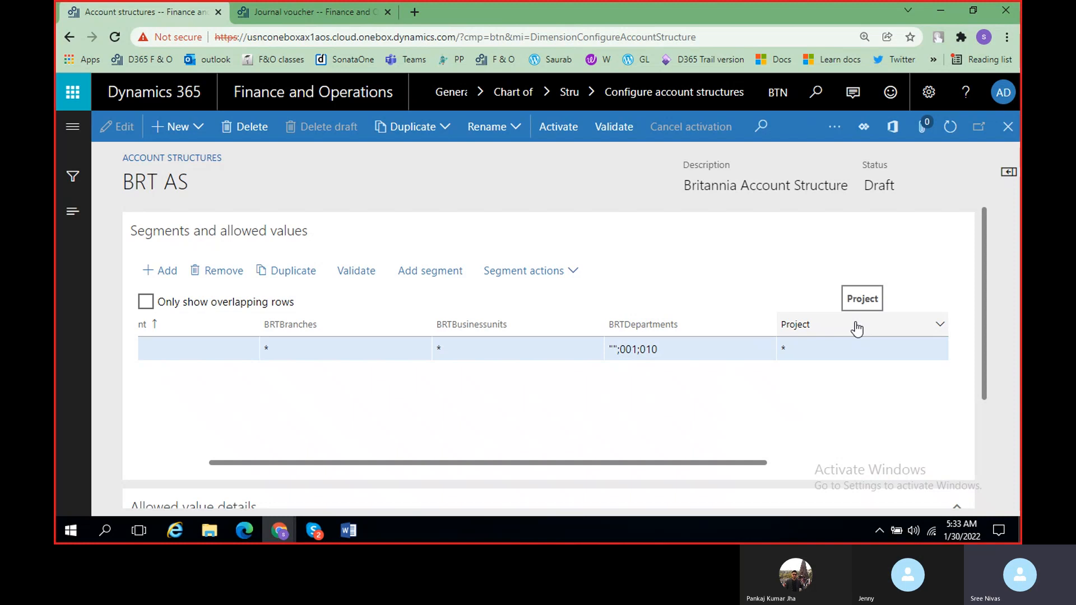
{"action": "left_click_drag", "start_coordinate": [714, 462], "coordinate": [606, 480]}
{"action": "left_click", "coordinate": [918, 348]}
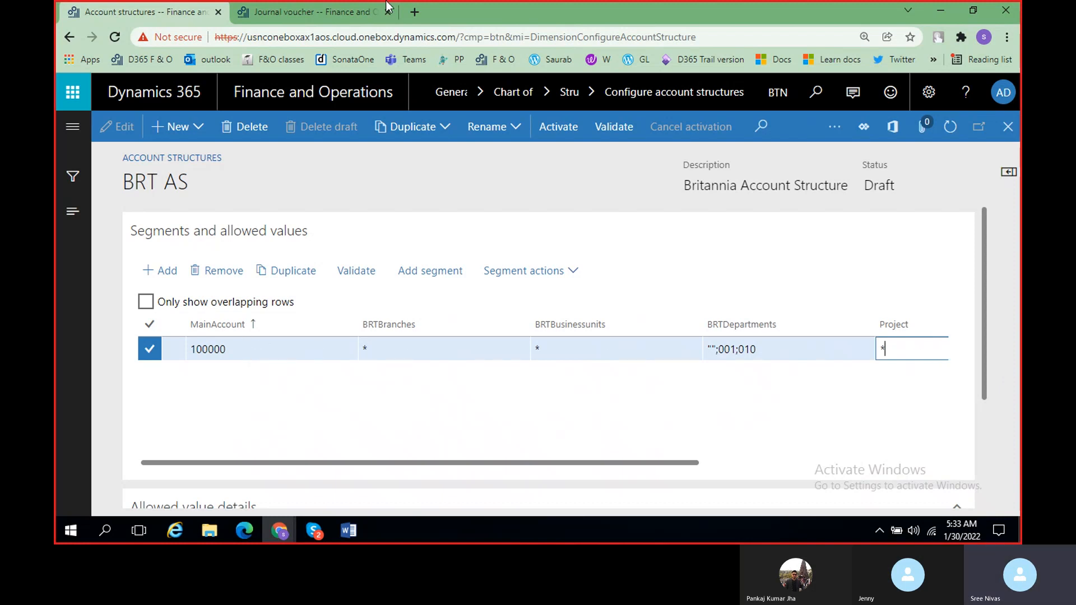
Enter 100000 as the main account in the ledger account of the BRMF journal voucher line.
{"action": "left_click", "coordinate": [312, 13]}
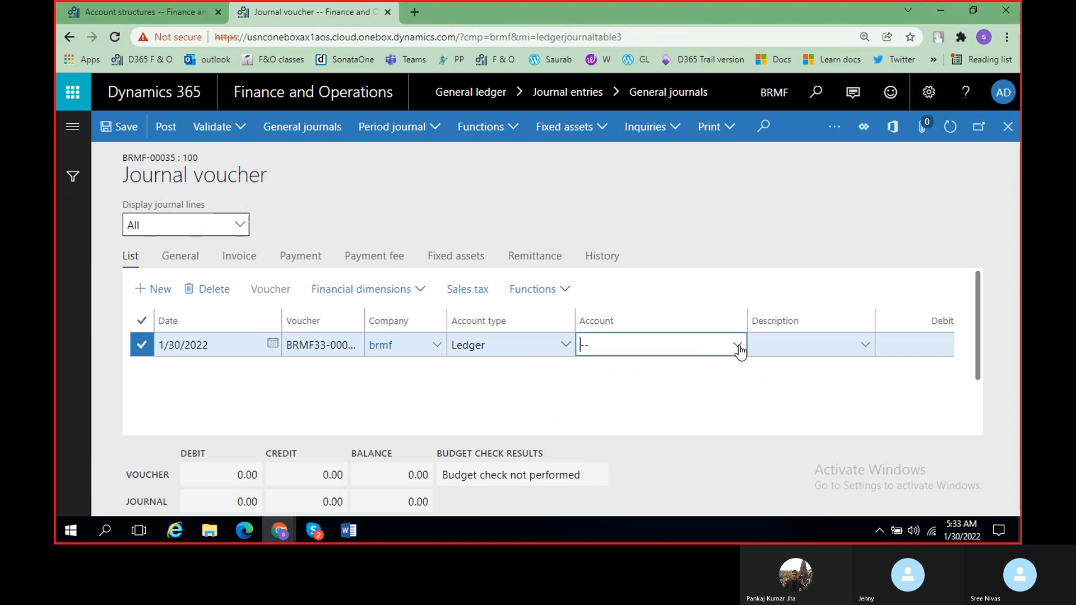
{"action": "left_click", "coordinate": [150, 15]}
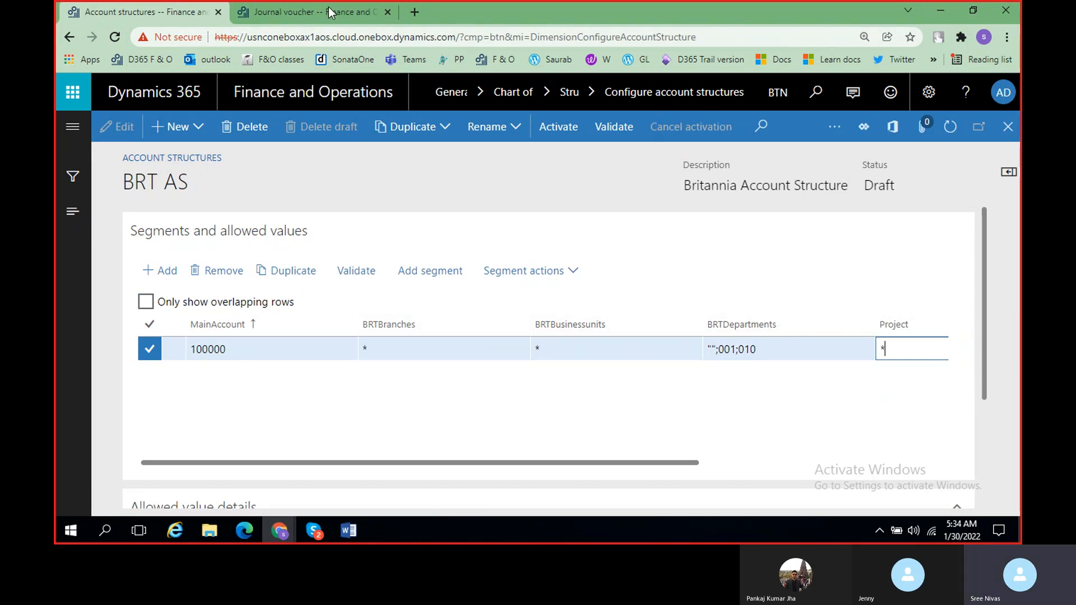
{"action": "left_click", "coordinate": [343, 11]}
{"action": "left_click", "coordinate": [738, 347]}
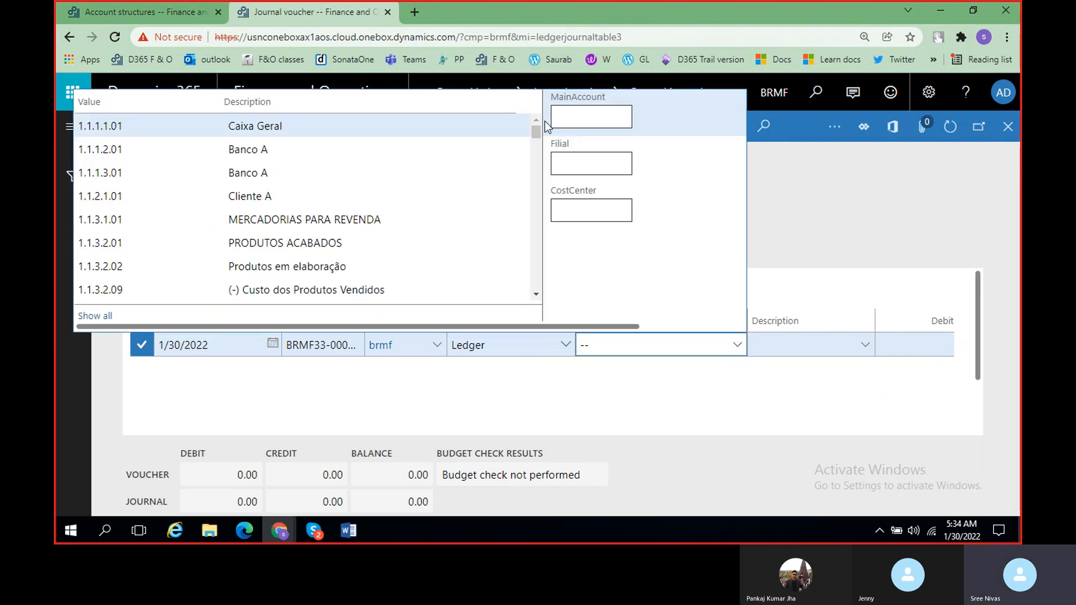
{"action": "left_click", "coordinate": [565, 119]}
{"action": "type", "text": "100000"}
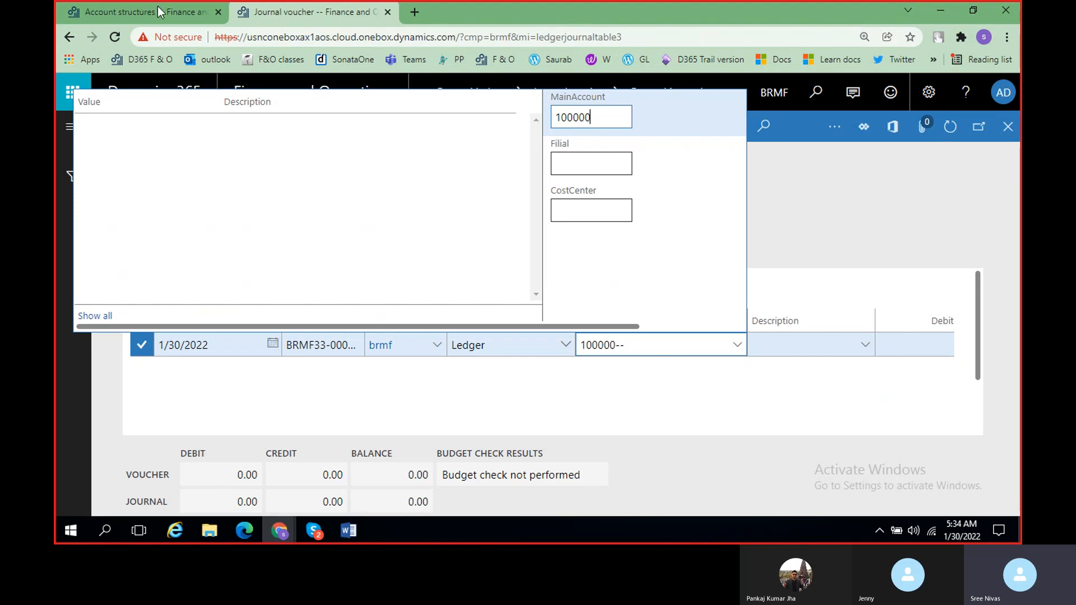
Remove the allowed values row for main account 100000 from the BRT AS account structure.
{"action": "left_click", "coordinate": [125, 9]}
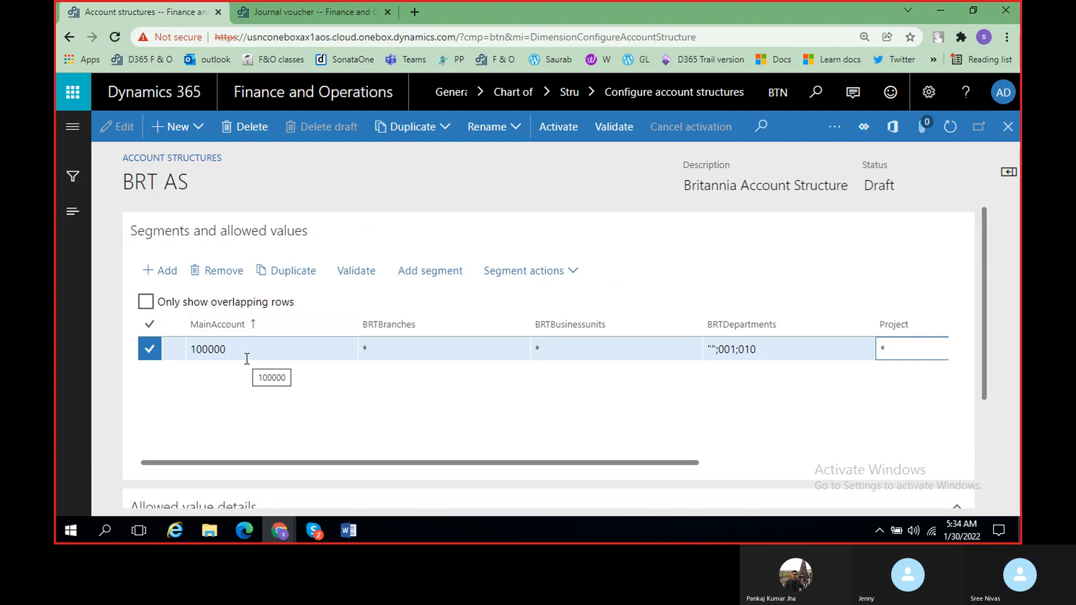
{"action": "left_click", "coordinate": [668, 464]}
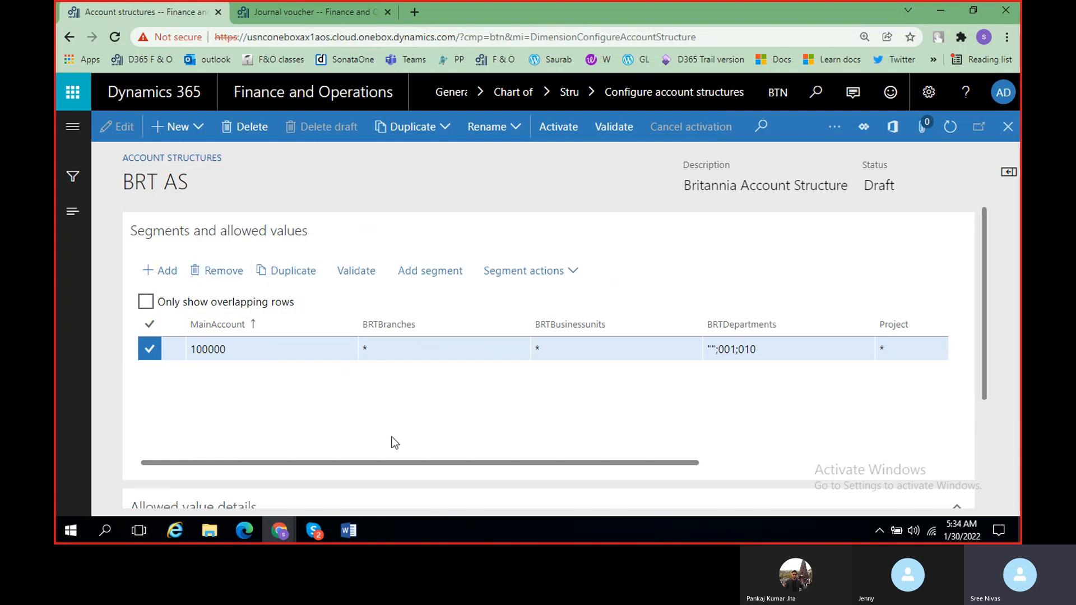
{"action": "left_click_drag", "start_coordinate": [415, 465], "coordinate": [624, 467]}
{"action": "left_click", "coordinate": [649, 351]}
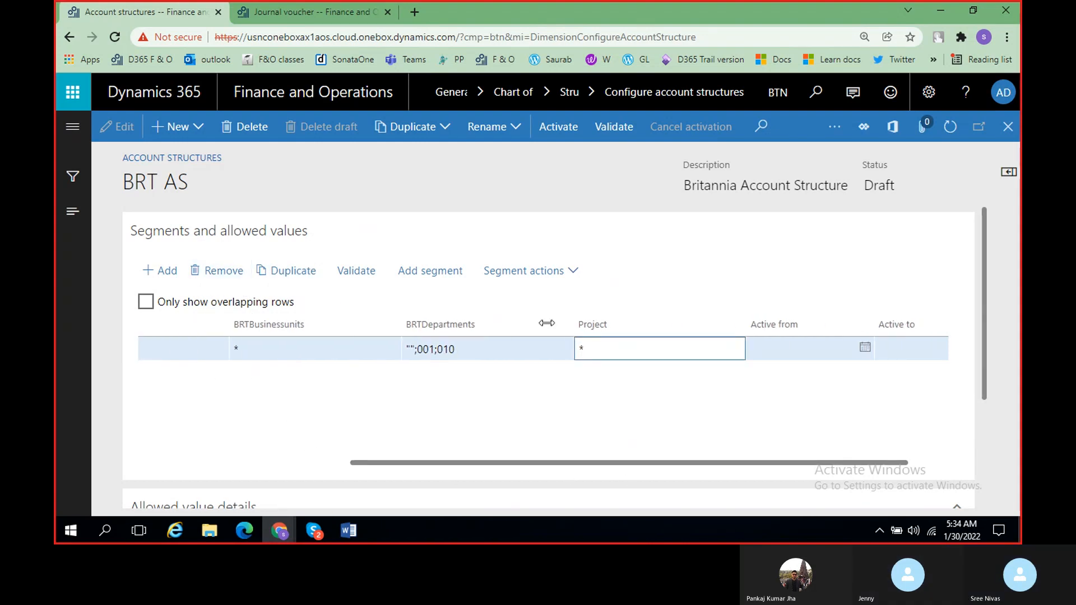
{"action": "left_click", "coordinate": [213, 272]}
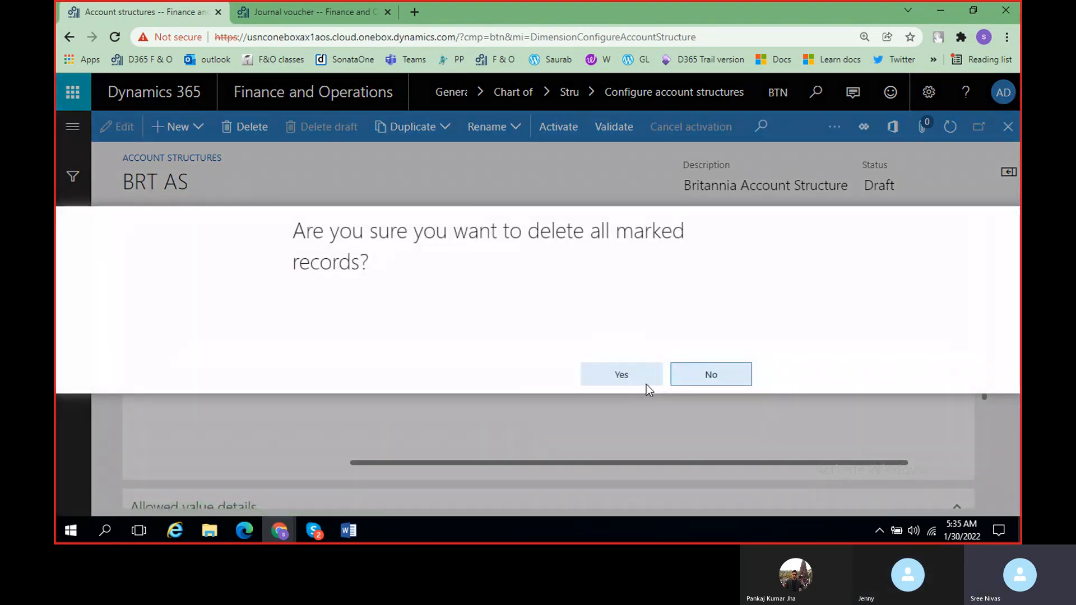
{"action": "left_click", "coordinate": [648, 384]}
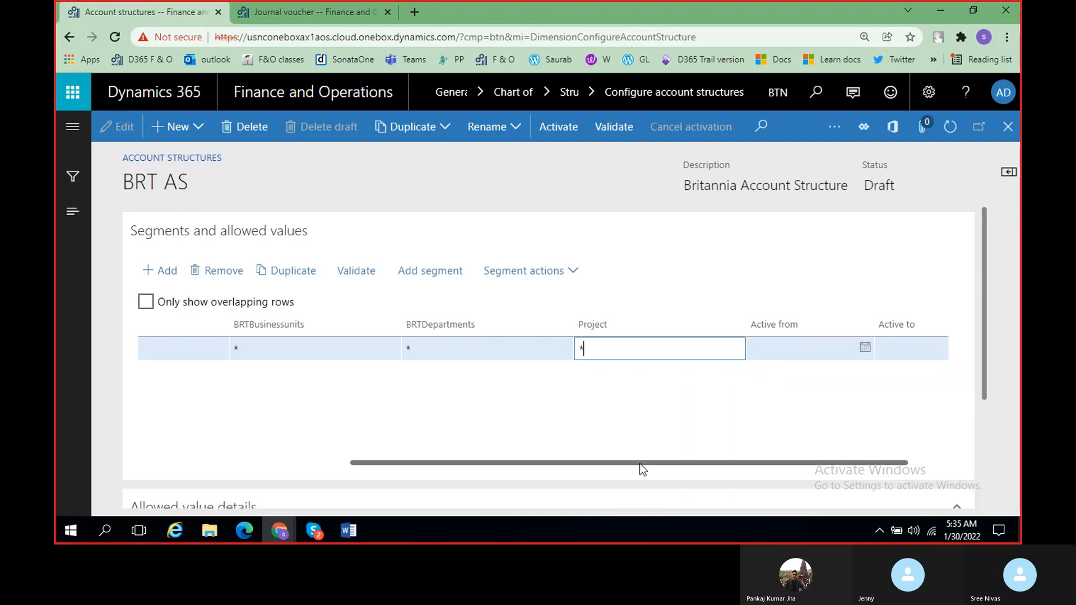
{"action": "left_click_drag", "start_coordinate": [640, 463], "coordinate": [397, 470]}
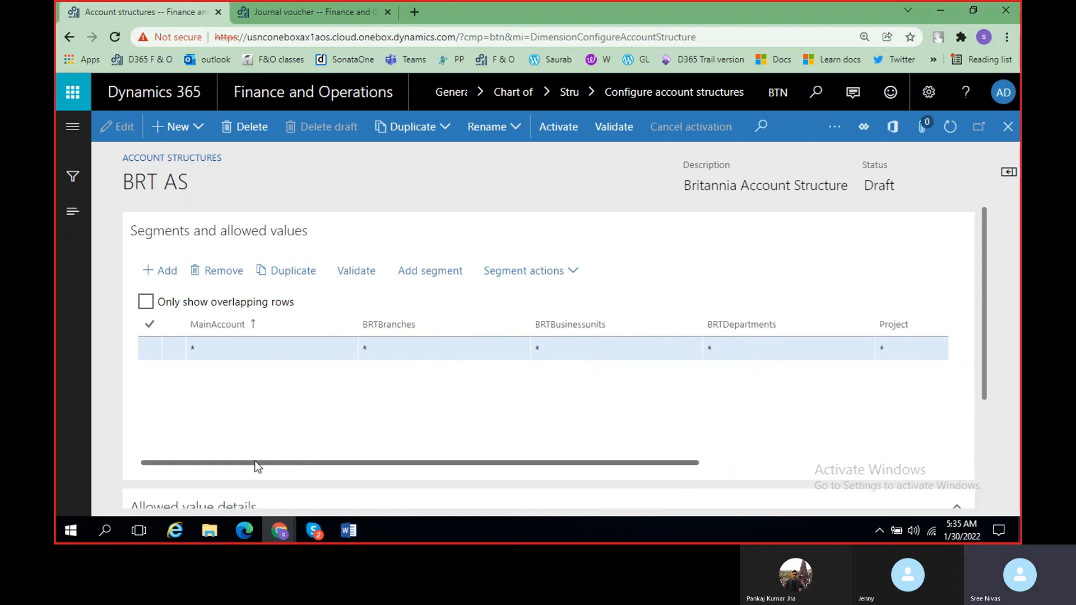
Delete the entire BRT AS account structure and return to the list of account structures.
{"action": "left_click", "coordinate": [209, 351]}
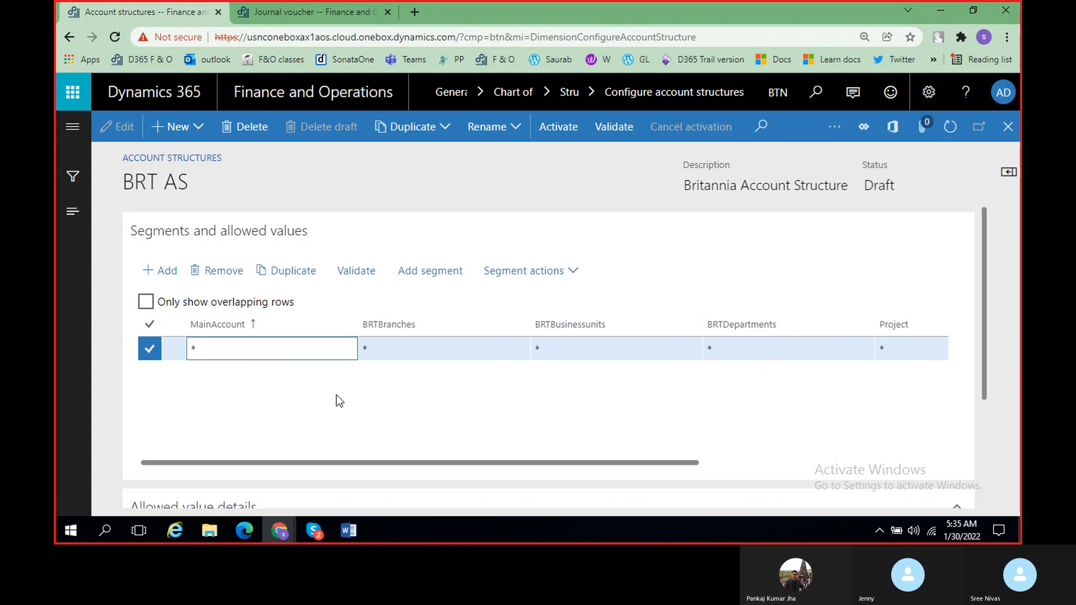
{"action": "key", "text": "BackSpace"}
{"action": "left_click", "coordinate": [245, 128]}
{"action": "left_click", "coordinate": [601, 385]}
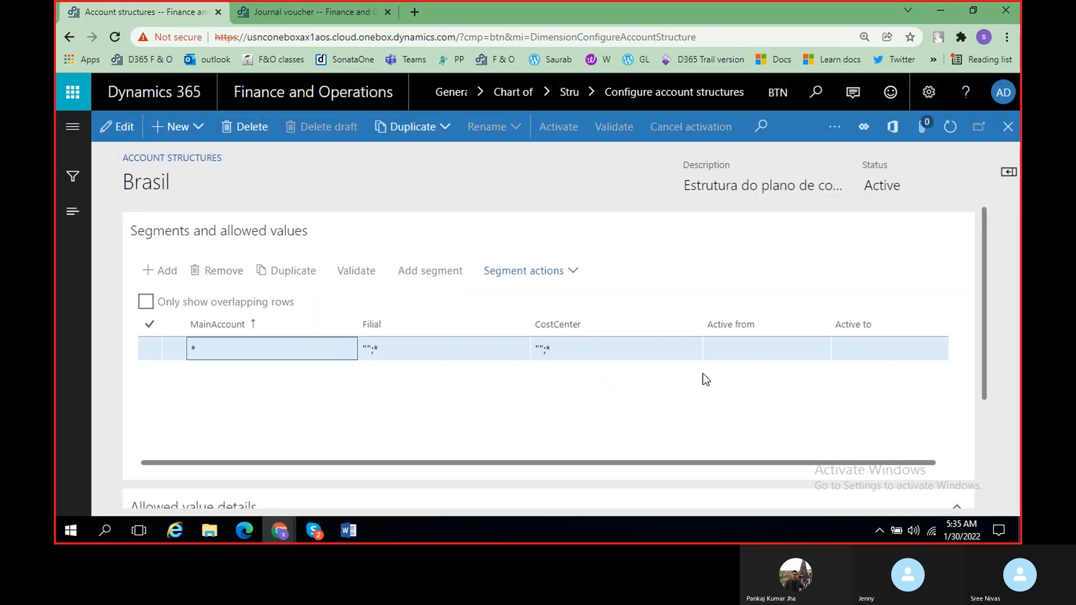
{"action": "left_click", "coordinate": [1008, 127]}
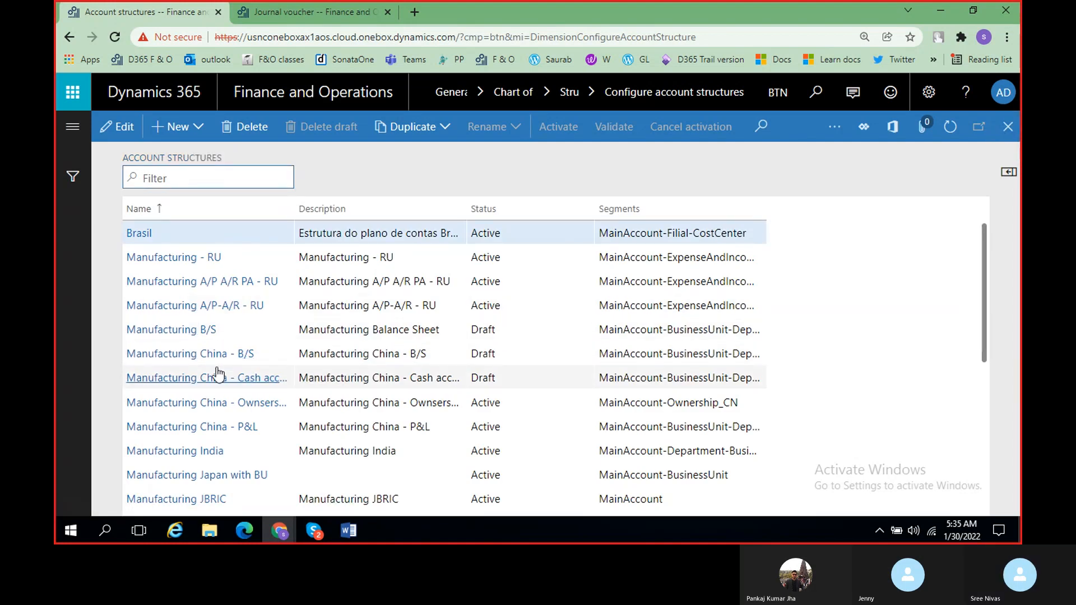
Start a new account structure with a main account and enter BRT B/S as its name.
{"action": "left_click", "coordinate": [176, 137]}
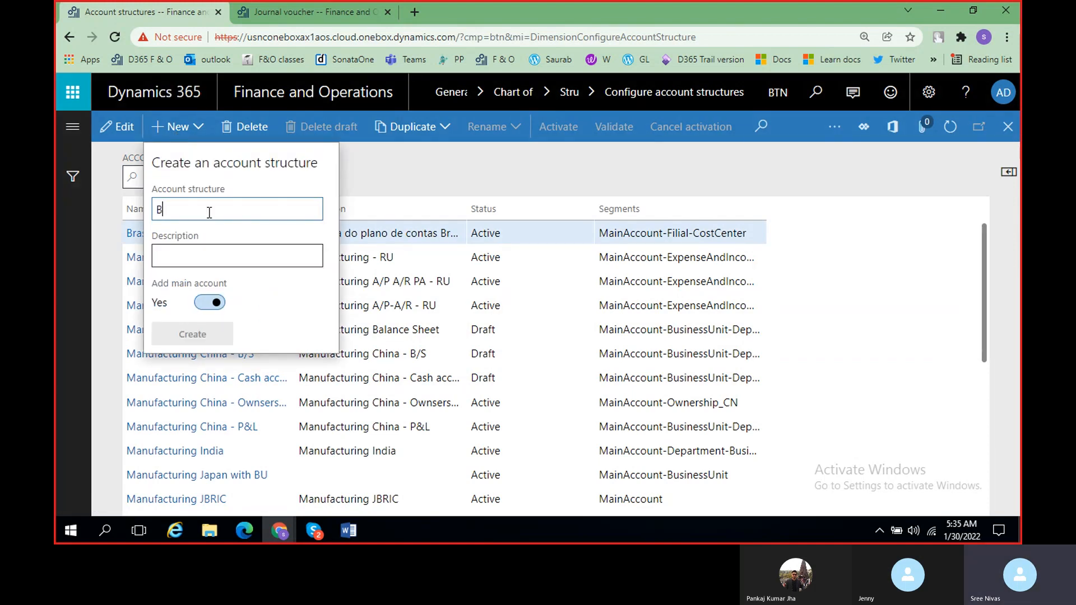
{"action": "key", "text": "BackSpace"}
{"action": "type", "text": "RT"}
{"action": "type", "text": "b"}
{"action": "key", "text": "BackSpace"}
{"action": "type", "text": "b"}
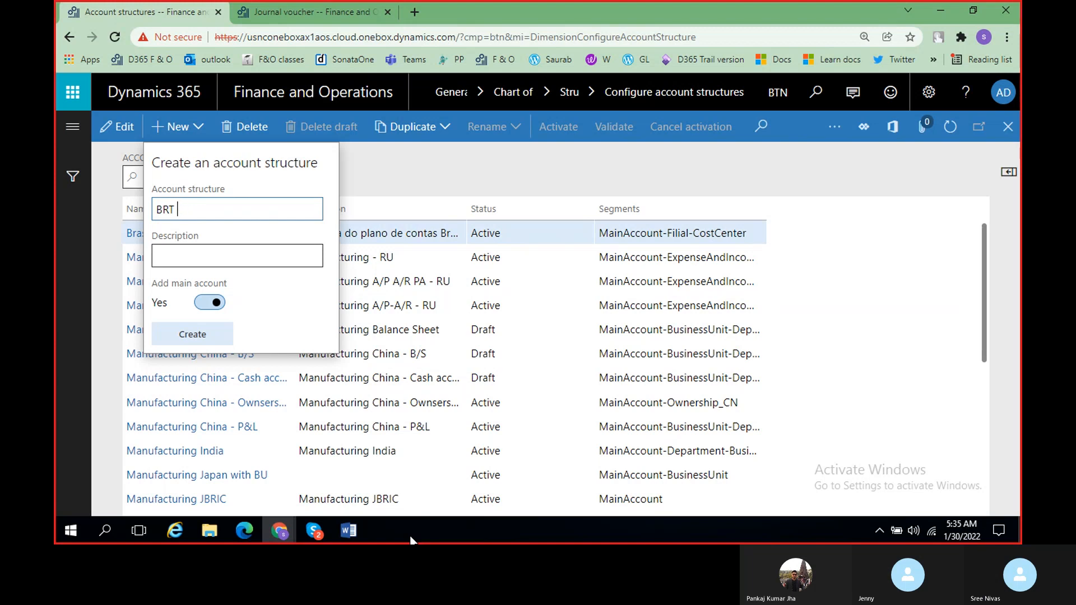
{"action": "type", "text": "B/S"}
{"action": "key", "text": "Tab"}
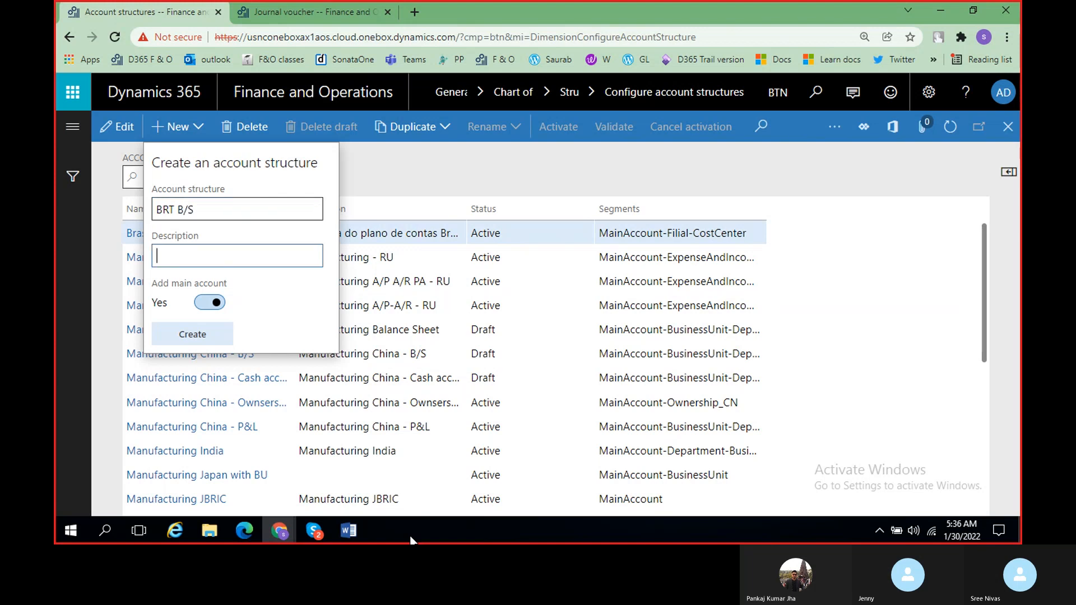
{"action": "type", "text": "Britann"}
{"action": "key", "text": "BackSpace"}
{"action": "key", "text": "BackSpace"}
{"action": "key", "text": "BackSpace"}
{"action": "key", "text": "BackSpace"}
{"action": "key", "text": "BackSpace"}
{"action": "key", "text": "BackSpace"}
Extend the new structure's name to BRT B/S AS, describe it as Britannia B/S Account Structure, and create it.
{"action": "left_click", "coordinate": [274, 215]}
{"action": "type", "text": "AS"}
{"action": "key", "text": "Tab"}
{"action": "type", "text": "Brit"}
{"action": "type", "text": "annia"}
{"action": "type", "text": " B"}
{"action": "type", "text": "/"}
{"action": "type", "text": "S a"}
{"action": "type", "text": "Accoutin"}
{"action": "type", "text": " S"}
{"action": "type", "text": "truc"}
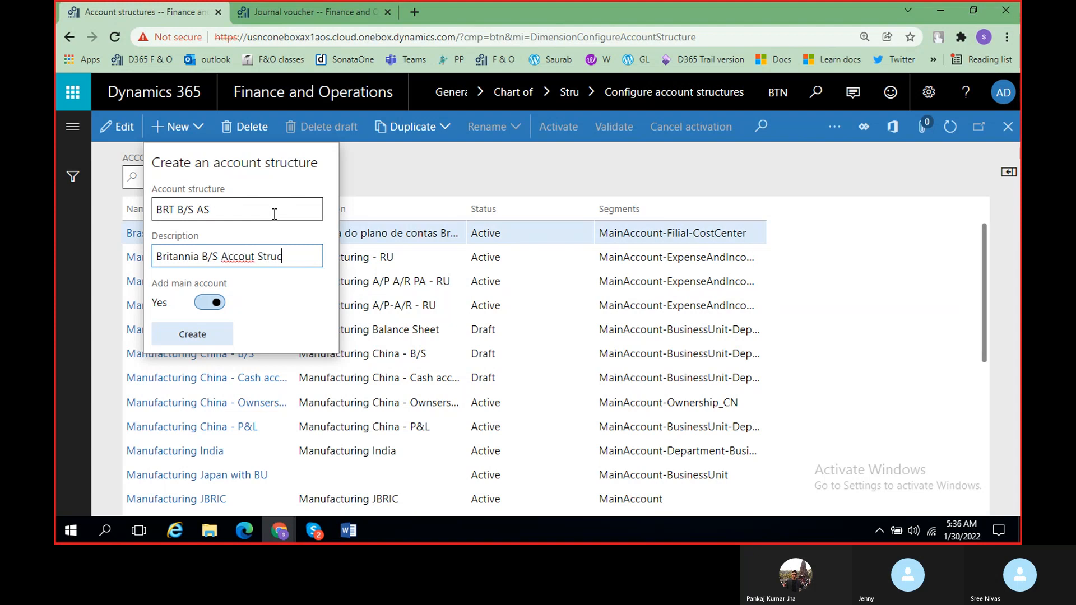
{"action": "type", "text": "ture"}
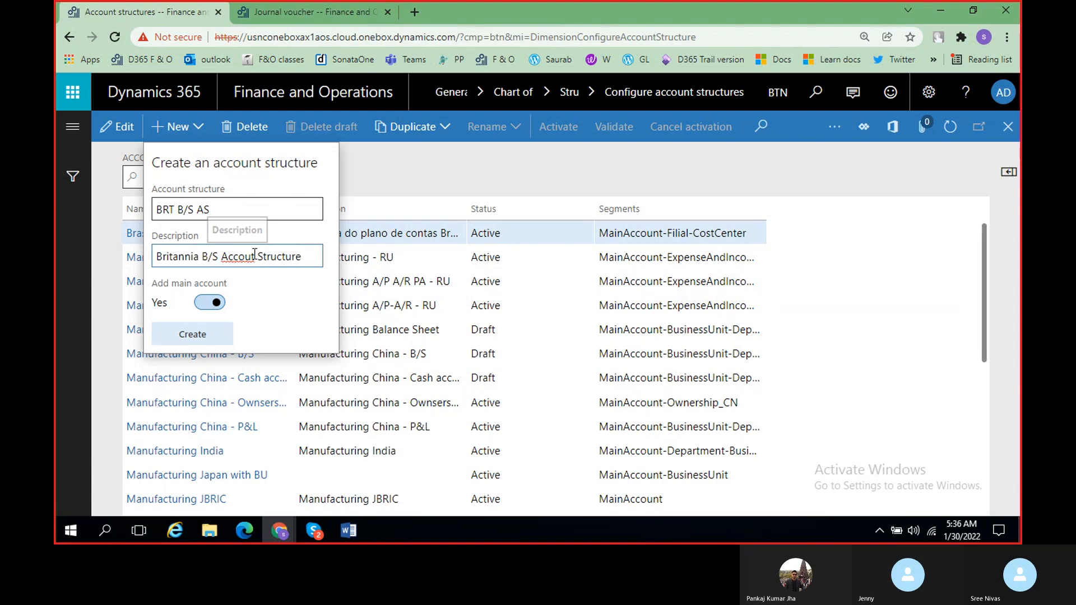
{"action": "type", "text": "n"}
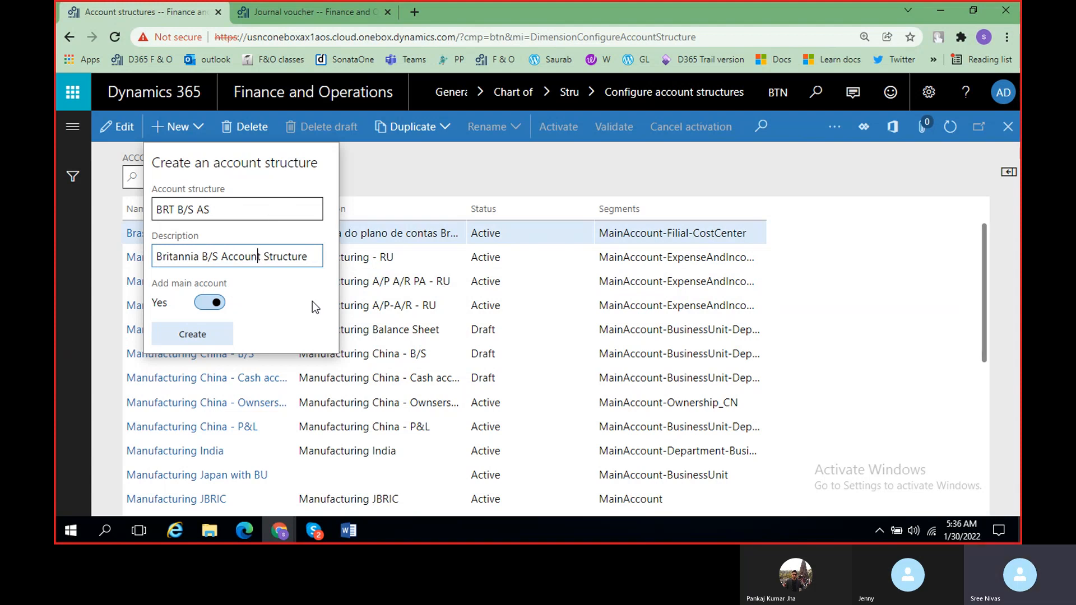
{"action": "left_click", "coordinate": [207, 338]}
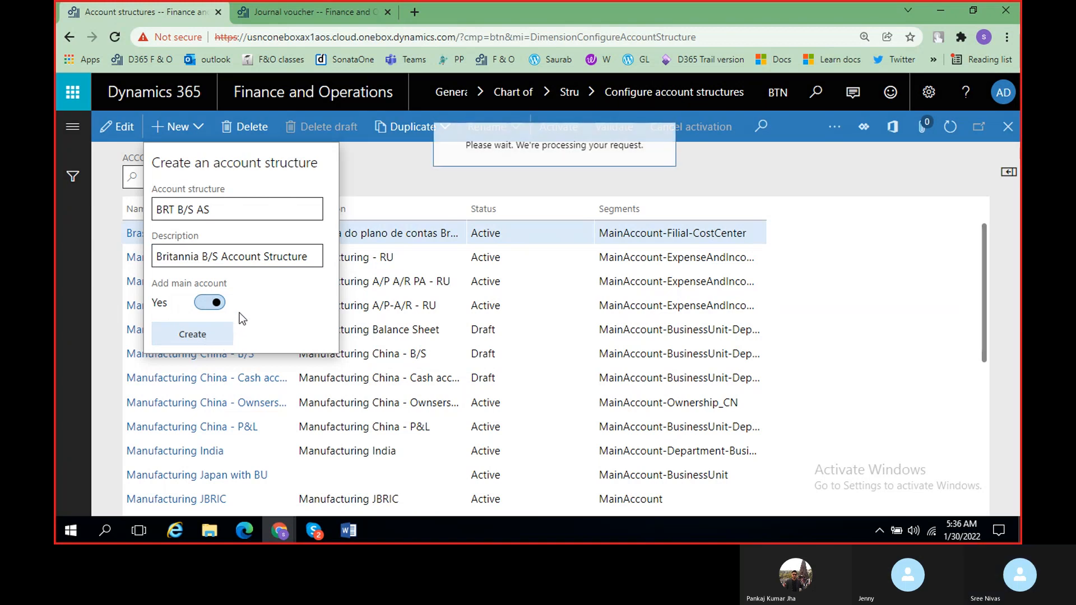
In the Class notes Word document, color the Assets, Liabilities and Any other Balance sheet account range lines blue.
{"action": "left_click", "coordinate": [349, 531]}
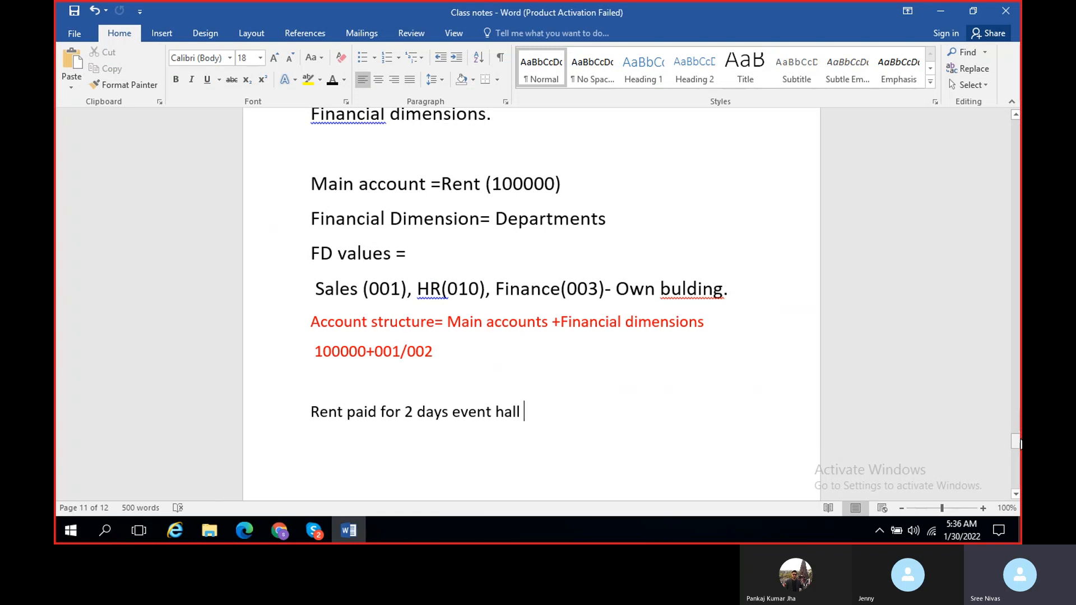
{"action": "left_click_drag", "start_coordinate": [1018, 443], "coordinate": [1014, 286]}
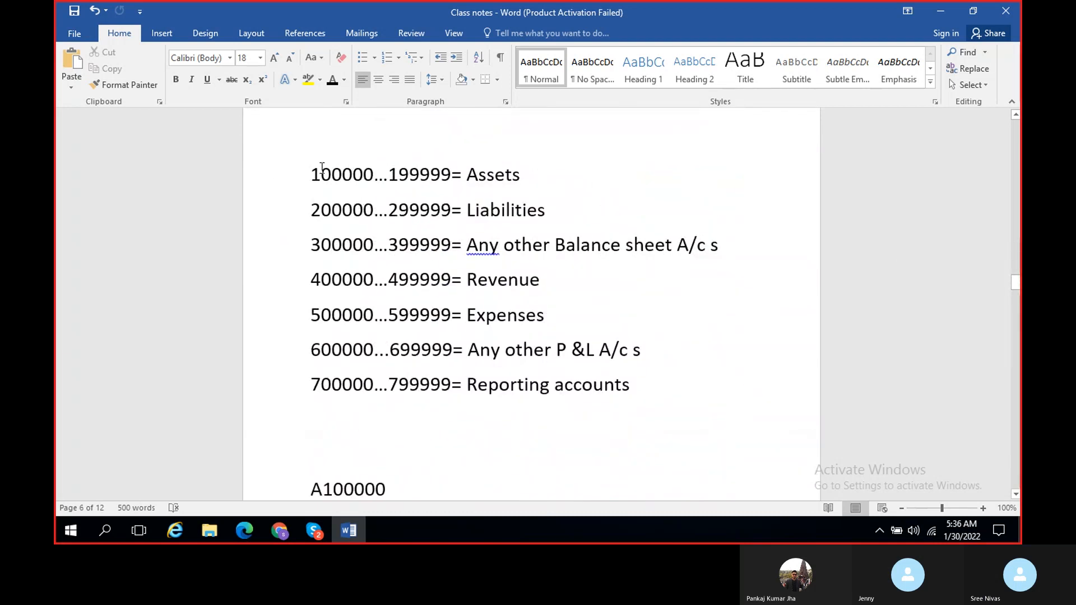
{"action": "left_click_drag", "start_coordinate": [317, 171], "coordinate": [730, 245]}
{"action": "left_click", "coordinate": [346, 81]}
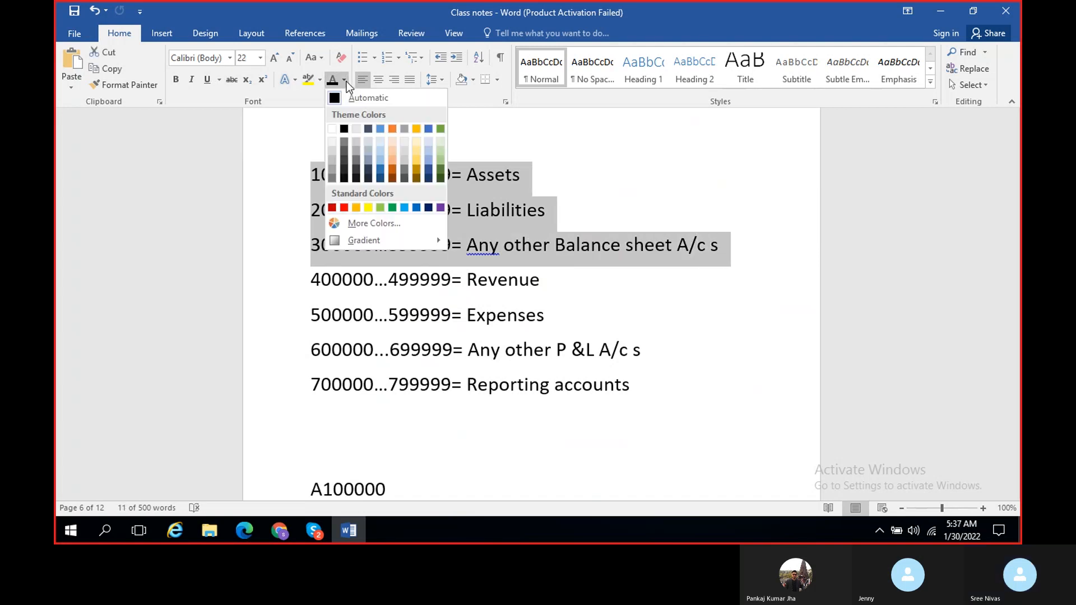
{"action": "left_click", "coordinate": [427, 130]}
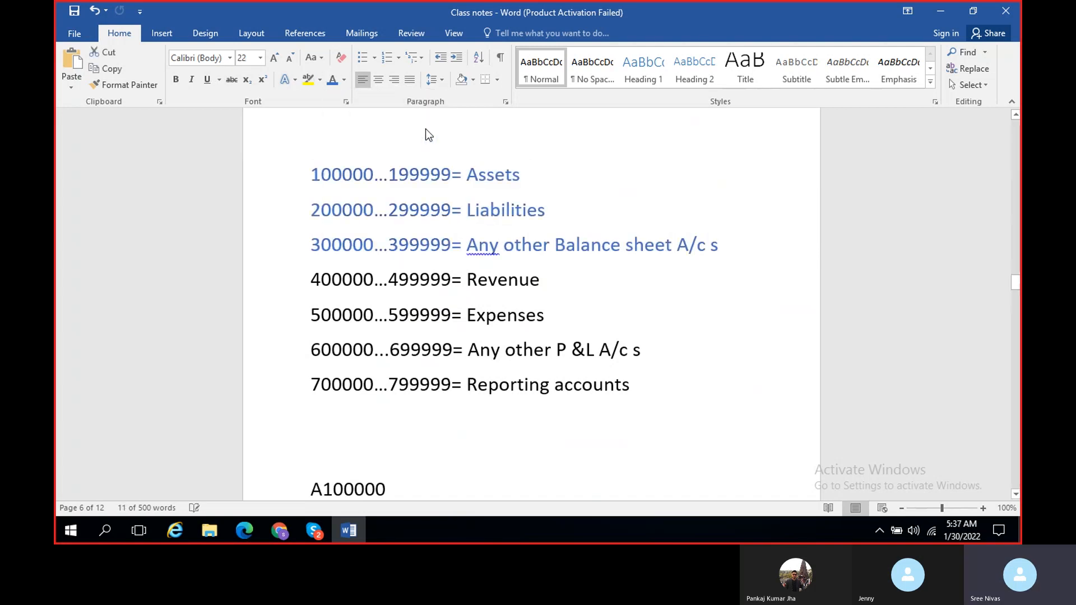
Color the Revenue, Expenses and Any other P &L A/c s range lines orange in the Class notes document.
{"action": "left_click_drag", "start_coordinate": [310, 279], "coordinate": [652, 337]}
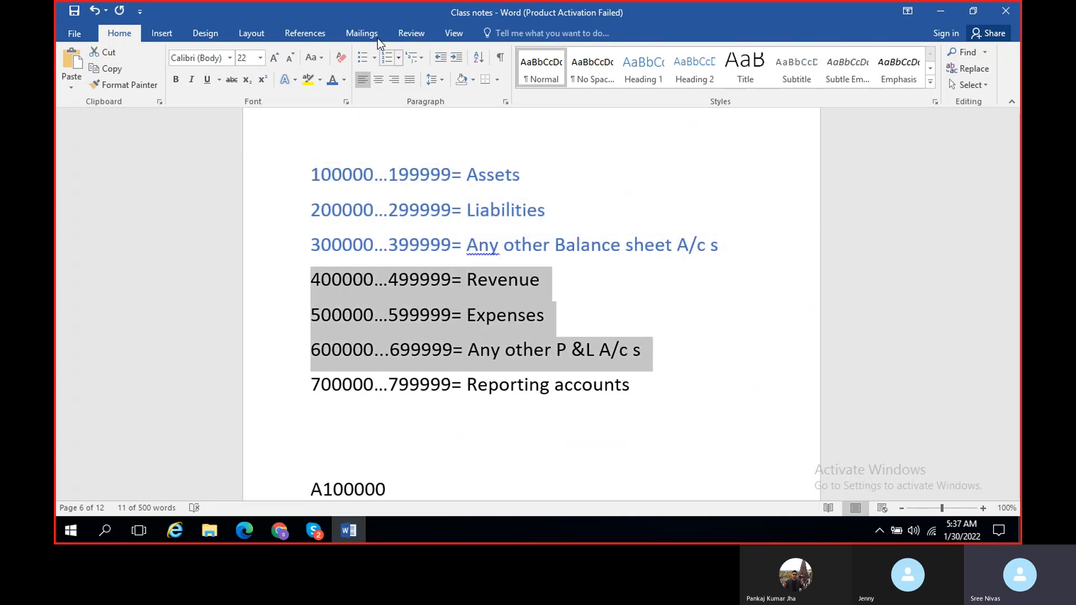
{"action": "left_click", "coordinate": [346, 82]}
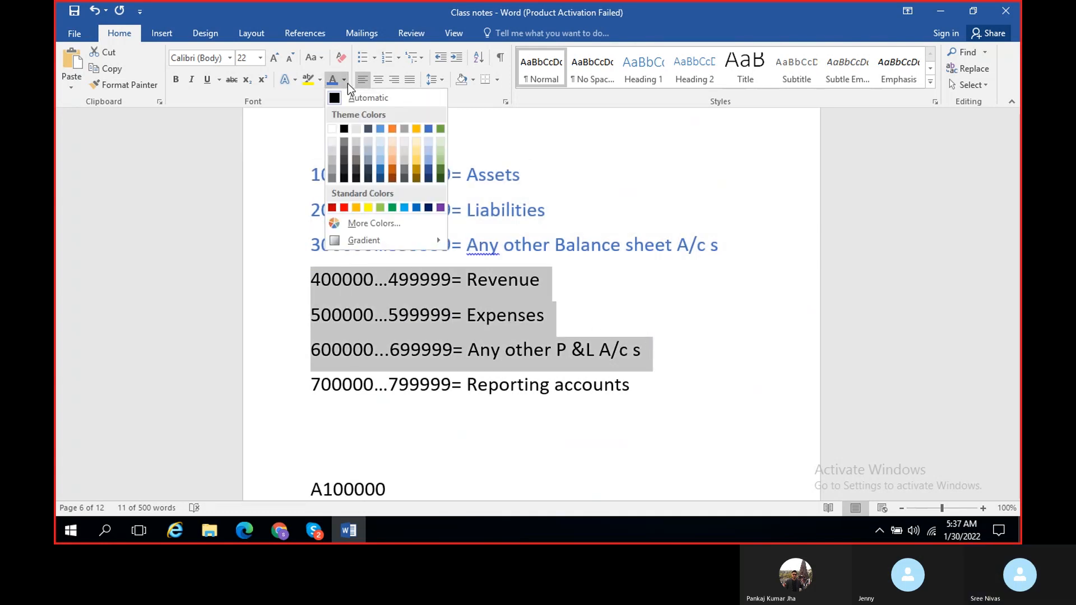
{"action": "left_click", "coordinate": [395, 128]}
{"action": "left_click", "coordinate": [653, 351]}
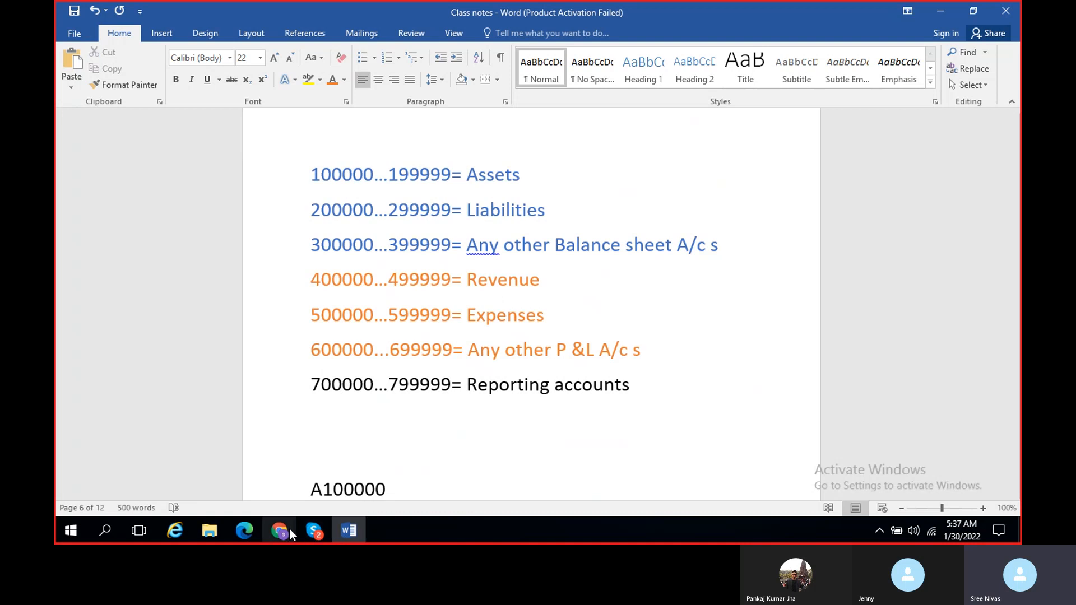
Switch to Dynamics 365, consult the ranges in the Class notes, and enter 100000 as the start of BRT B/S AS's allowed main account range.
{"action": "mouse_move", "coordinate": [280, 530]}
{"action": "left_click", "coordinate": [364, 482]}
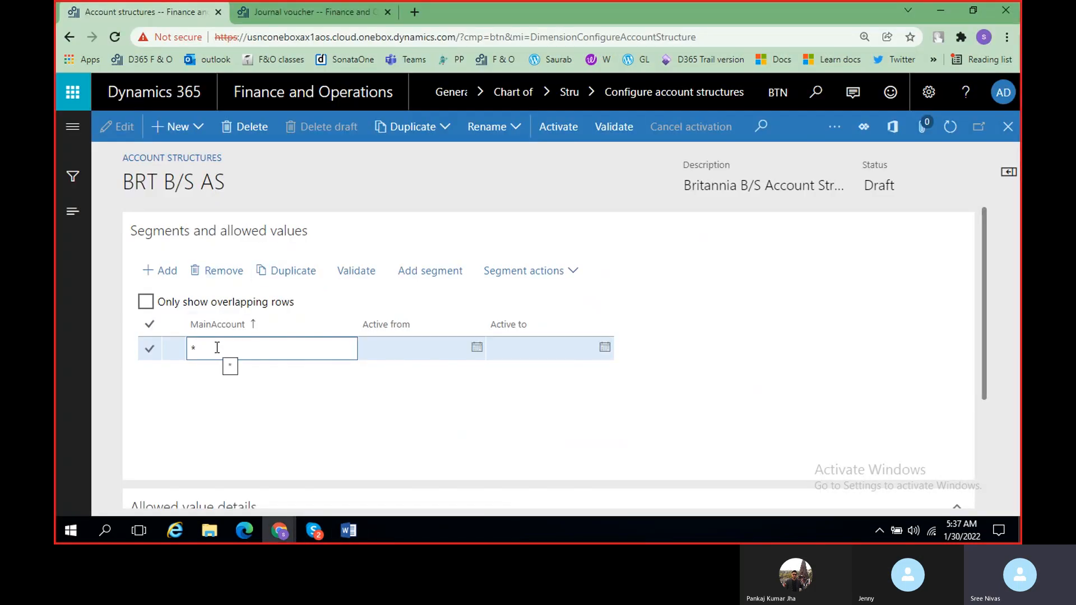
{"action": "left_click", "coordinate": [358, 532]}
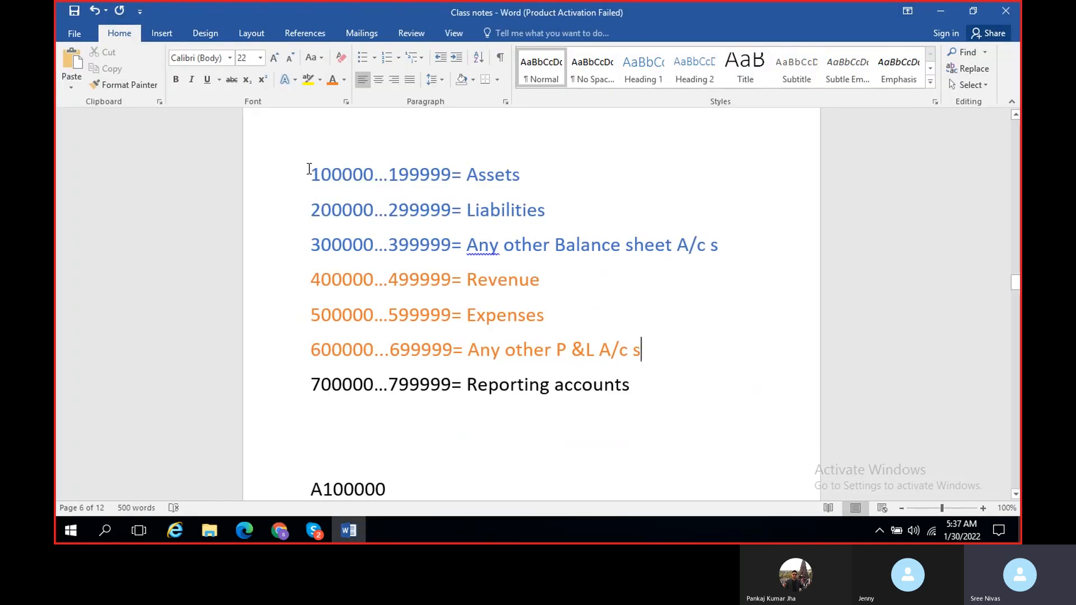
{"action": "left_click", "coordinate": [352, 532]}
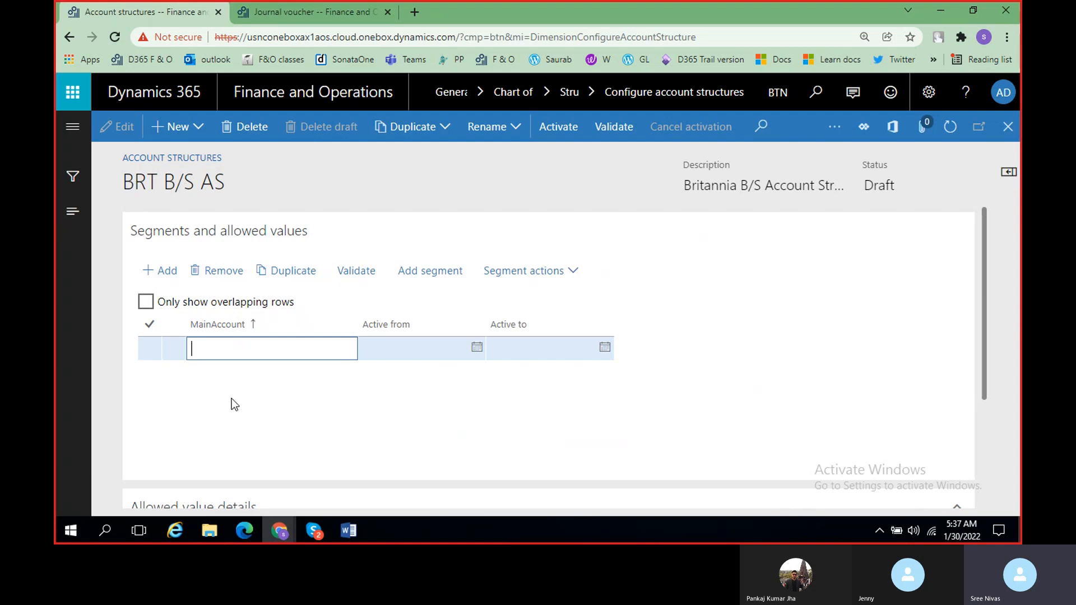
{"action": "left_click", "coordinate": [217, 349]}
{"action": "type", "text": "100000"}
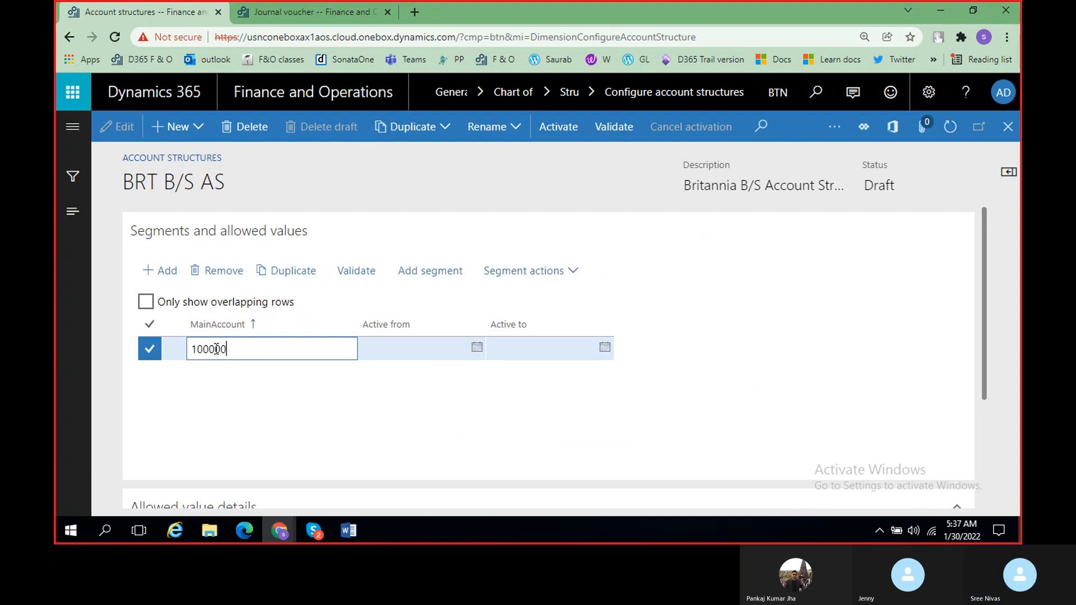
Recheck the Class notes ranges and complete the allowed MainAccount values of BRT B/S AS as 100000..799999.
{"action": "left_click", "coordinate": [503, 336]}
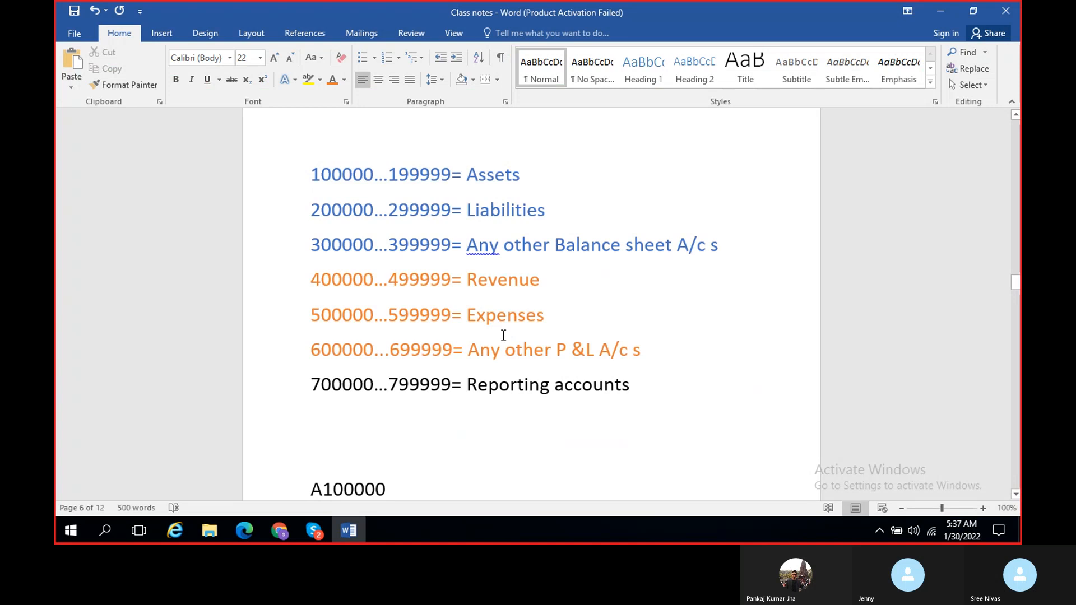
{"action": "key", "text": "alt+Tab"}
{"action": "key", "text": "alt+Tab"}
{"action": "key", "text": "Escape"}
{"action": "type", "text": "6999"}
{"action": "key", "text": "BackSpace"}
{"action": "key", "text": "BackSpace"}
{"action": "key", "text": "BackSpace"}
{"action": "type", "text": "100000"}
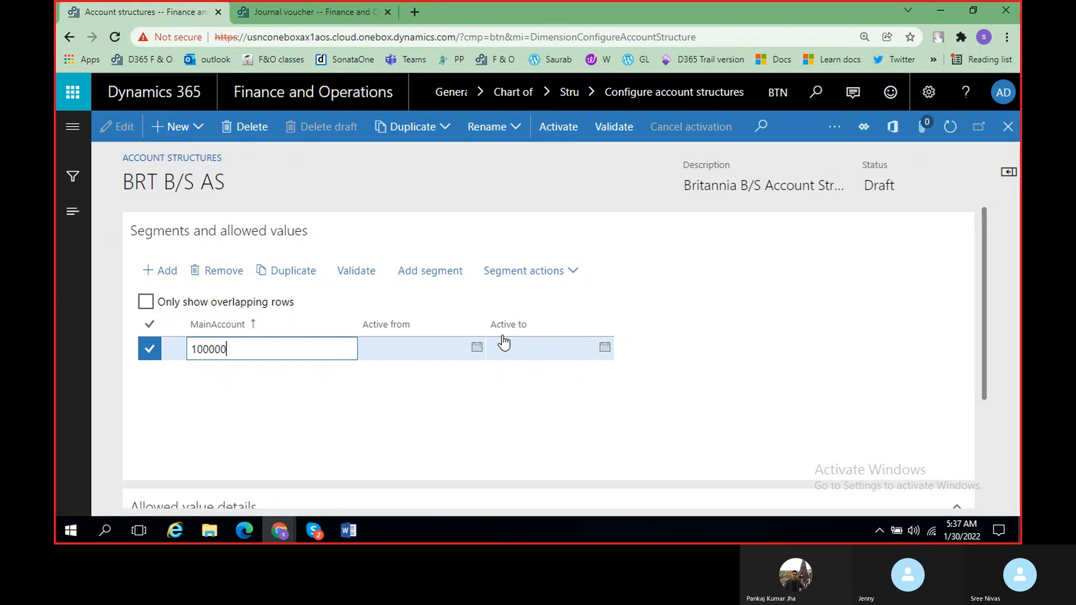
{"action": "type", "text": "000..799999"}
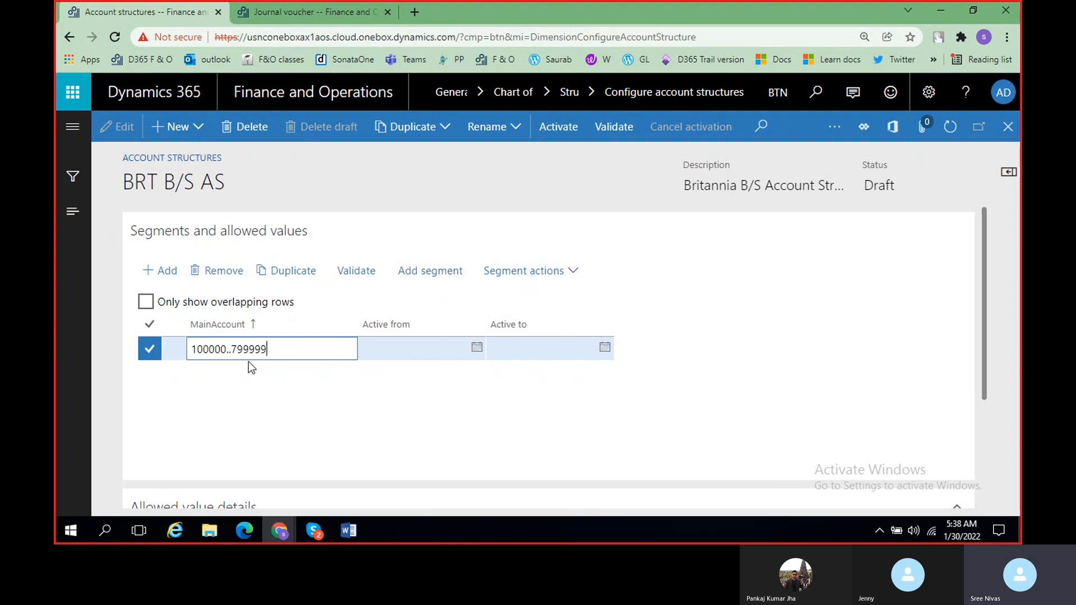
{"action": "left_click", "coordinate": [355, 424]}
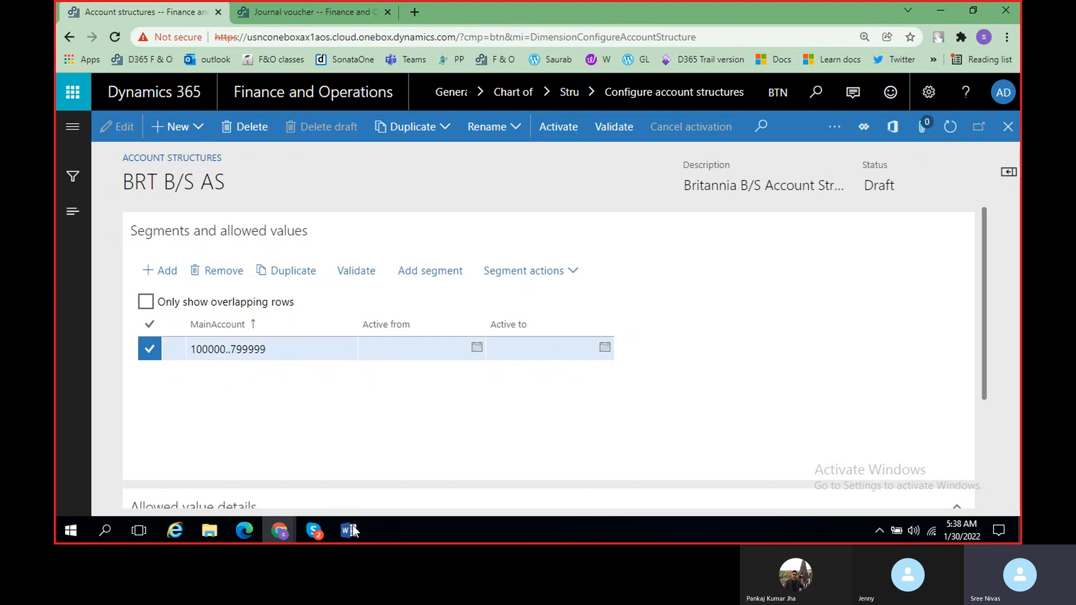
Review the account ranges in the Class notes, return to BRT B/S AS, and open the selection of segments to add.
{"action": "mouse_move", "coordinate": [361, 530]}
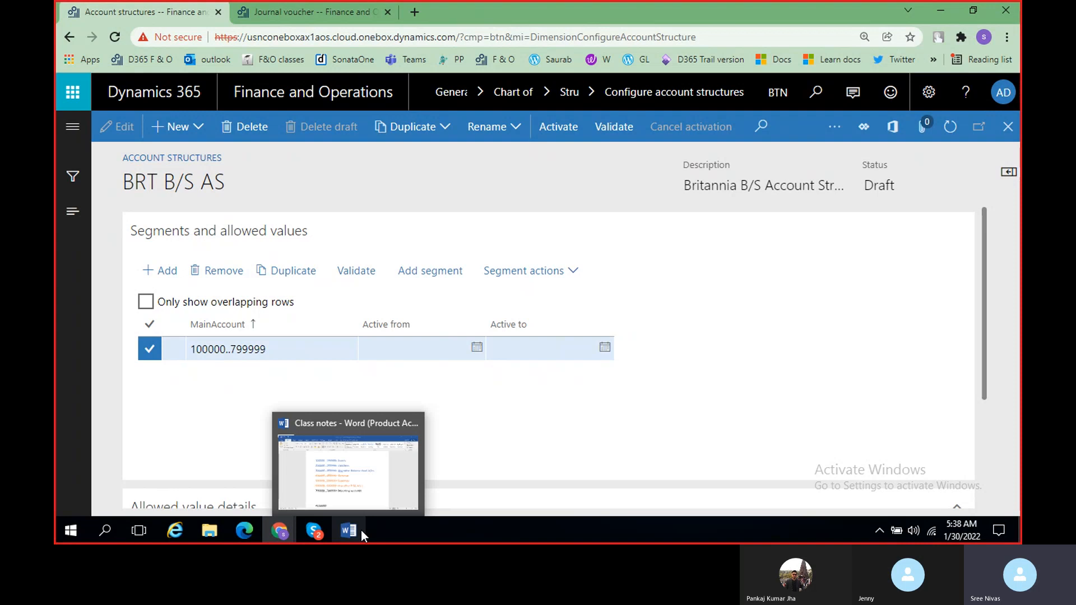
{"action": "left_click", "coordinate": [358, 530]}
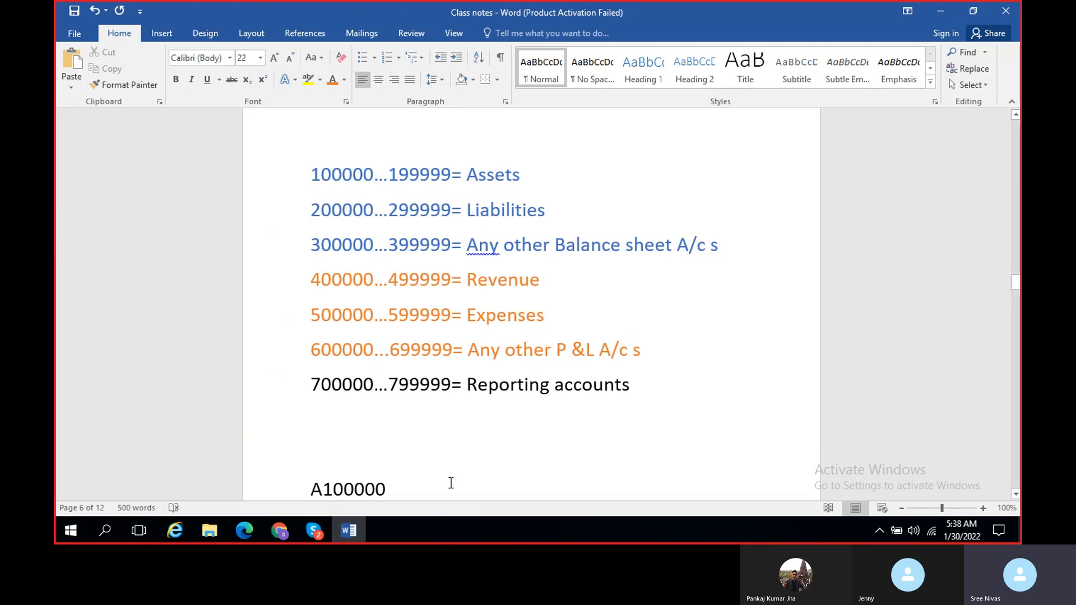
{"action": "left_click", "coordinate": [353, 533]}
{"action": "left_click", "coordinate": [420, 269]}
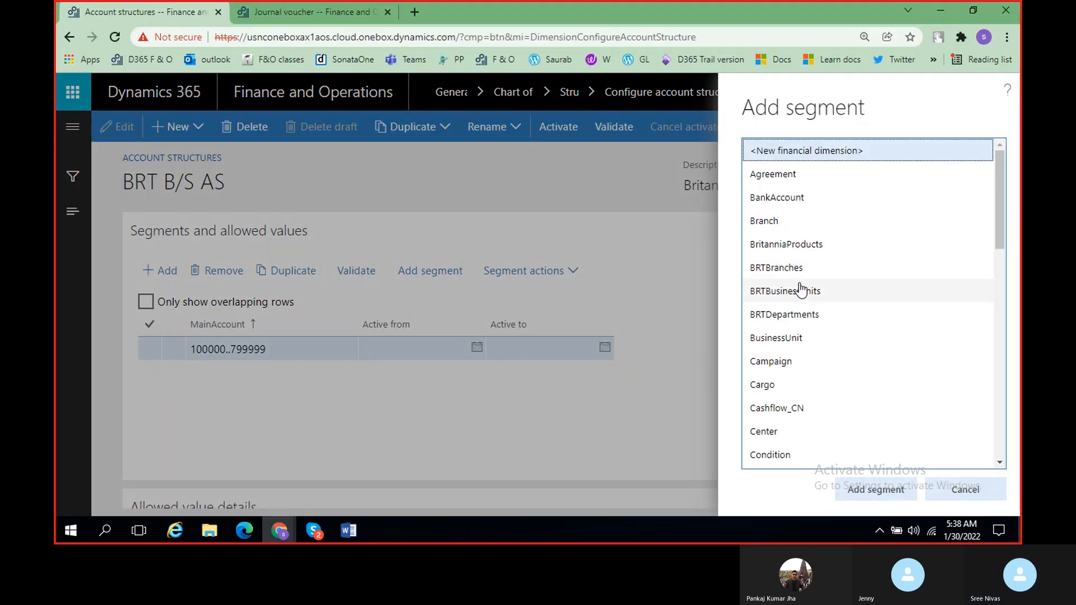
Add the BRTDepartments financial dimension as a segment of the BRT B/S AS account structure.
{"action": "left_click", "coordinate": [802, 254]}
{"action": "left_click", "coordinate": [797, 272]}
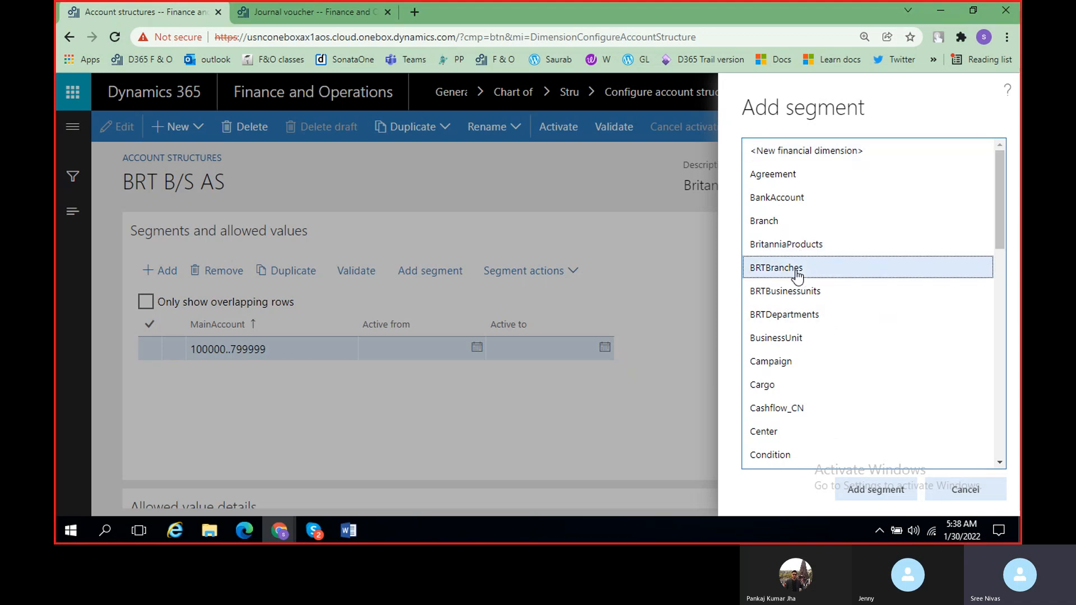
{"action": "left_click", "coordinate": [795, 311]}
{"action": "left_click", "coordinate": [884, 496]}
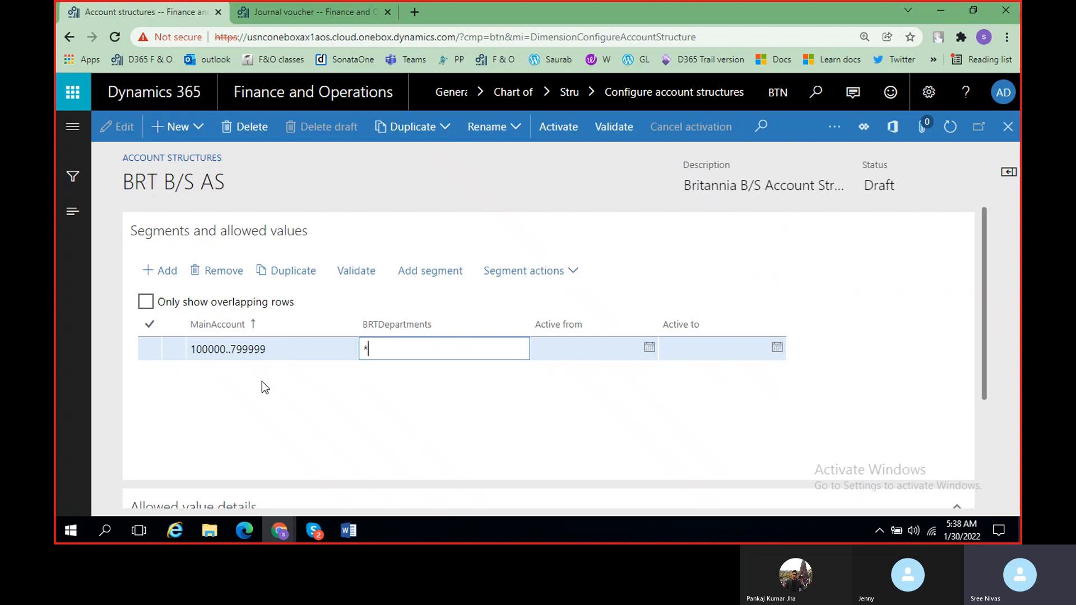
Check the balance sheet account ranges in the Word class notes and set the segment row's MainAccount range to 100000..399999.
{"action": "left_click", "coordinate": [293, 349]}
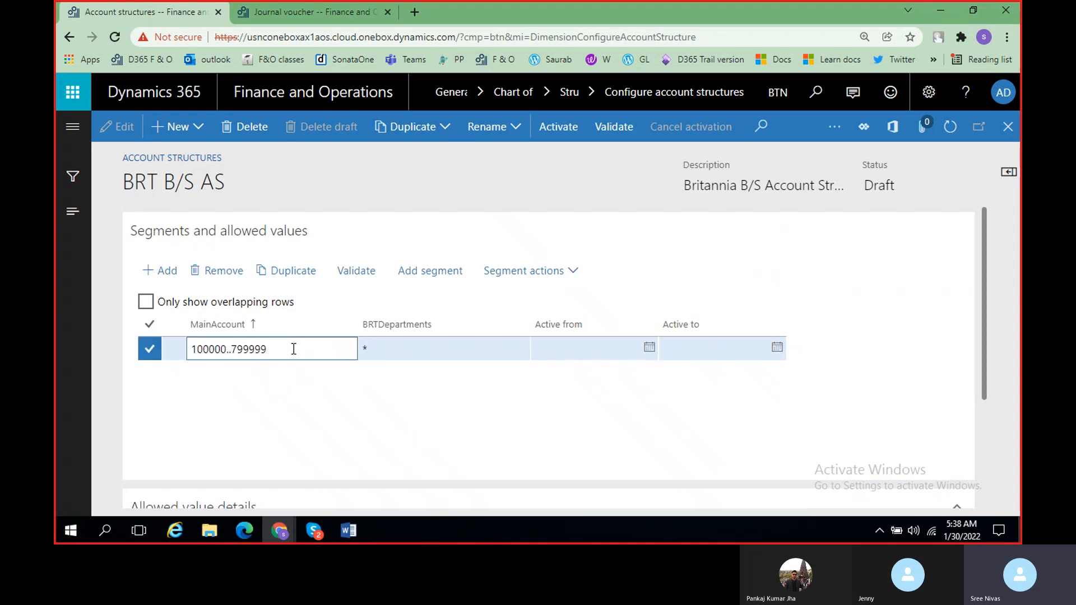
{"action": "key", "text": "BackSpace"}
{"action": "key", "text": "BackSpace"}
{"action": "key", "text": "BackSpace"}
{"action": "key", "text": "BackSpace"}
{"action": "key", "text": "BackSpace"}
{"action": "key", "text": "BackSpace"}
{"action": "key", "text": "BackSpace"}
{"action": "key", "text": "BackSpace"}
{"action": "key", "text": "BackSpace"}
{"action": "key", "text": "BackSpace"}
{"action": "key", "text": "BackSpace"}
{"action": "key", "text": "BackSpace"}
{"action": "key", "text": "BackSpace"}
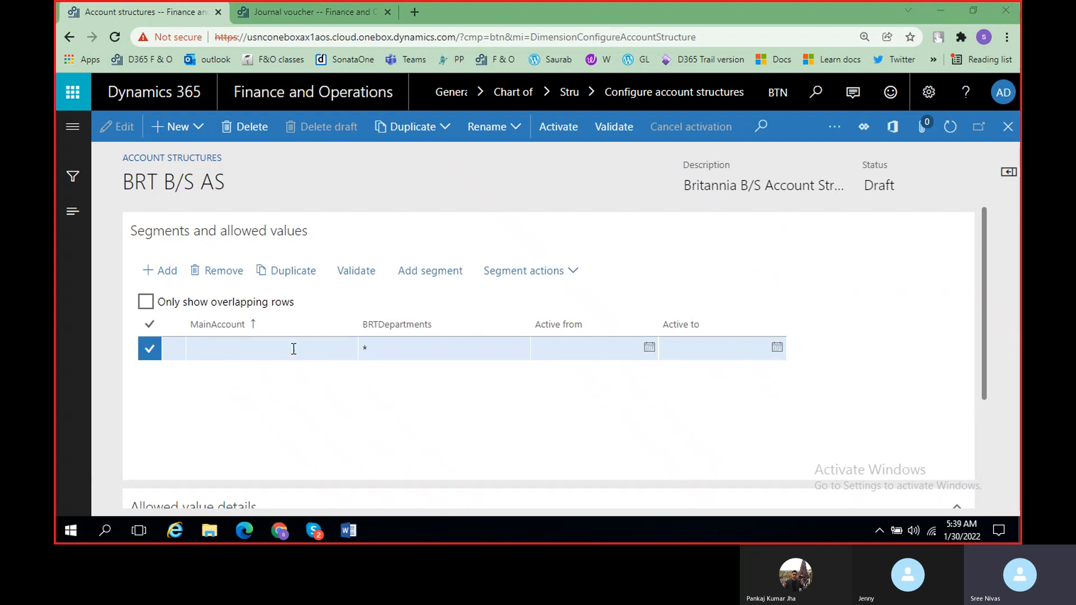
{"action": "key", "text": "alt+Tab"}
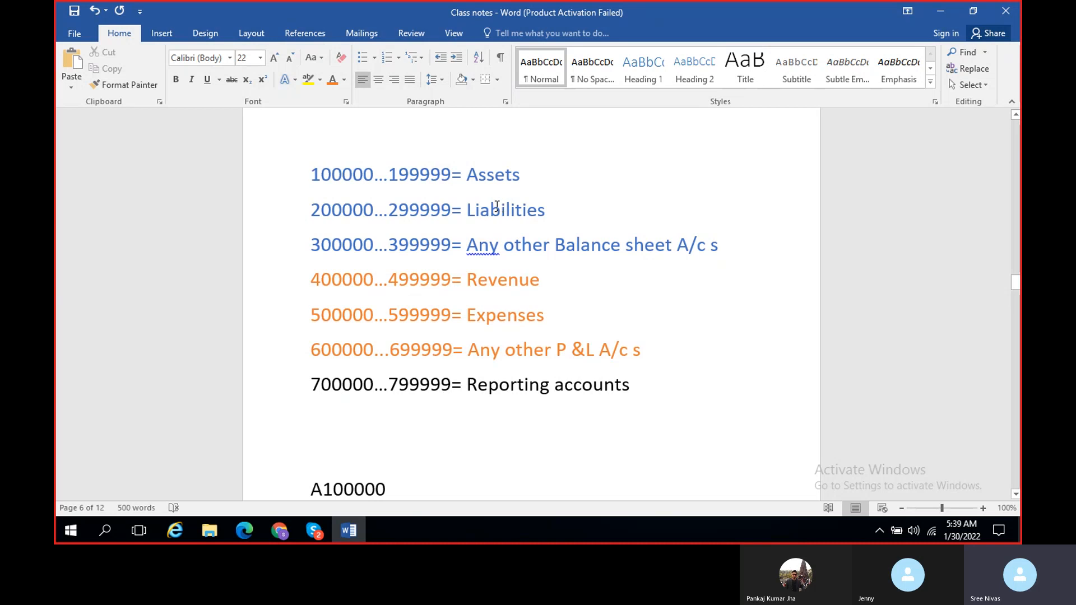
{"action": "key", "text": "alt+Tab"}
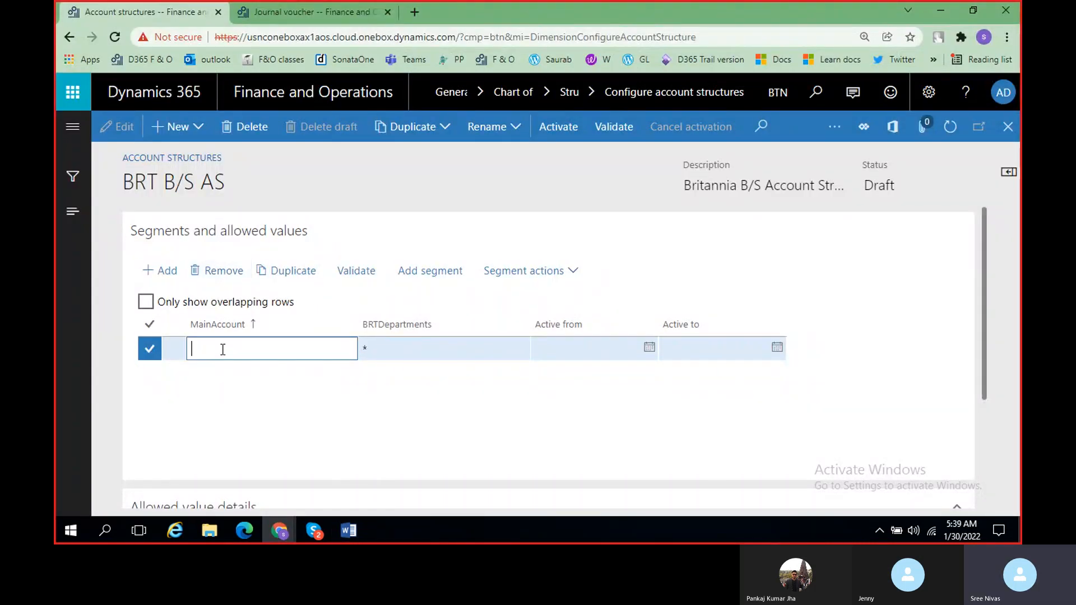
{"action": "key", "text": "alt+Tab"}
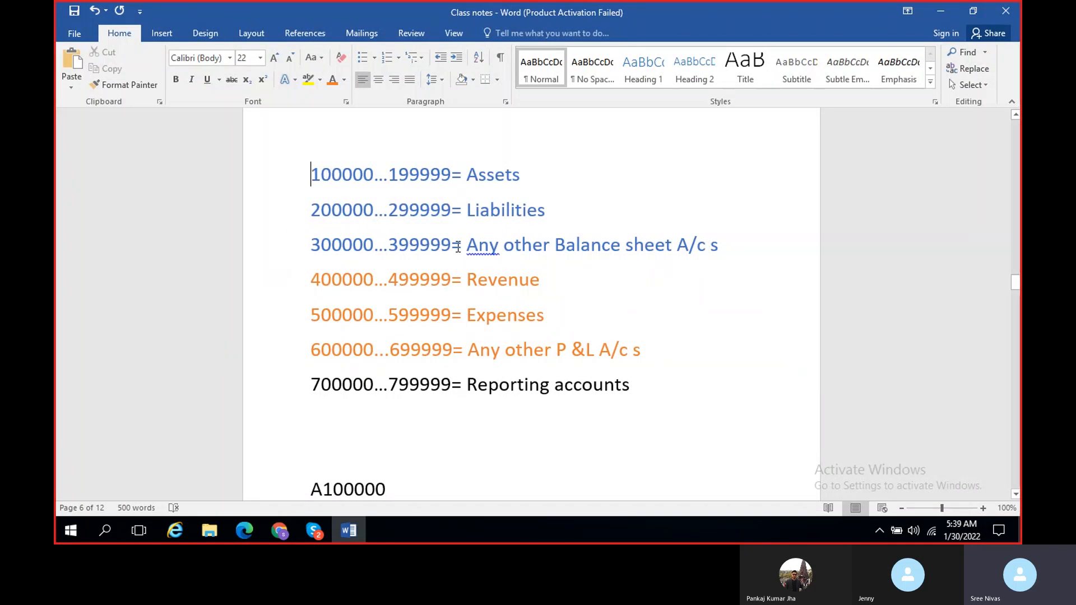
{"action": "key", "text": "alt+Tab"}
{"action": "type", "text": "100000"}
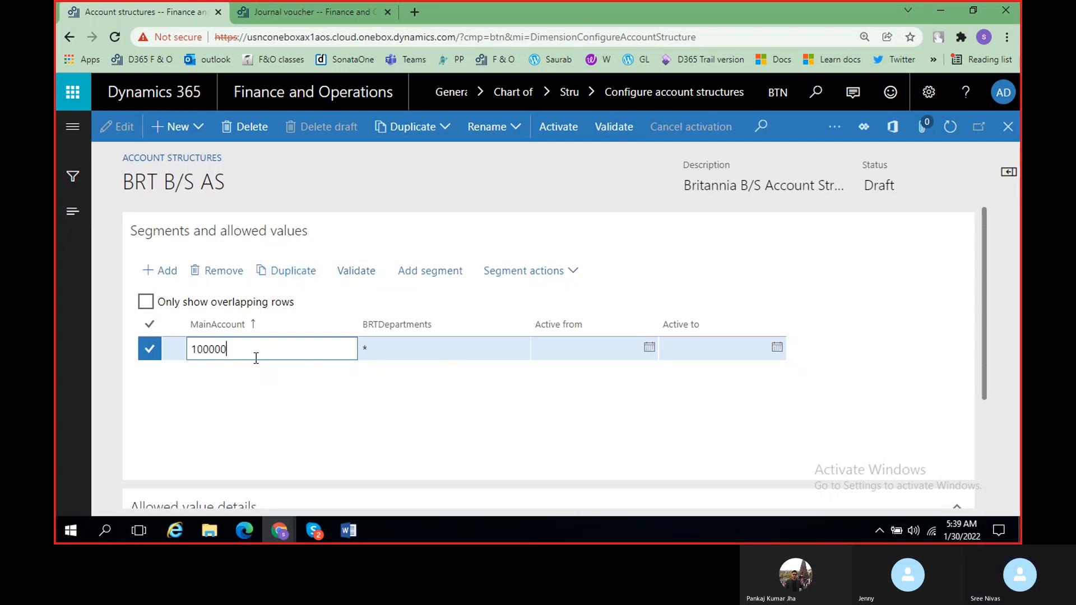
{"action": "type", "text": "..399999"}
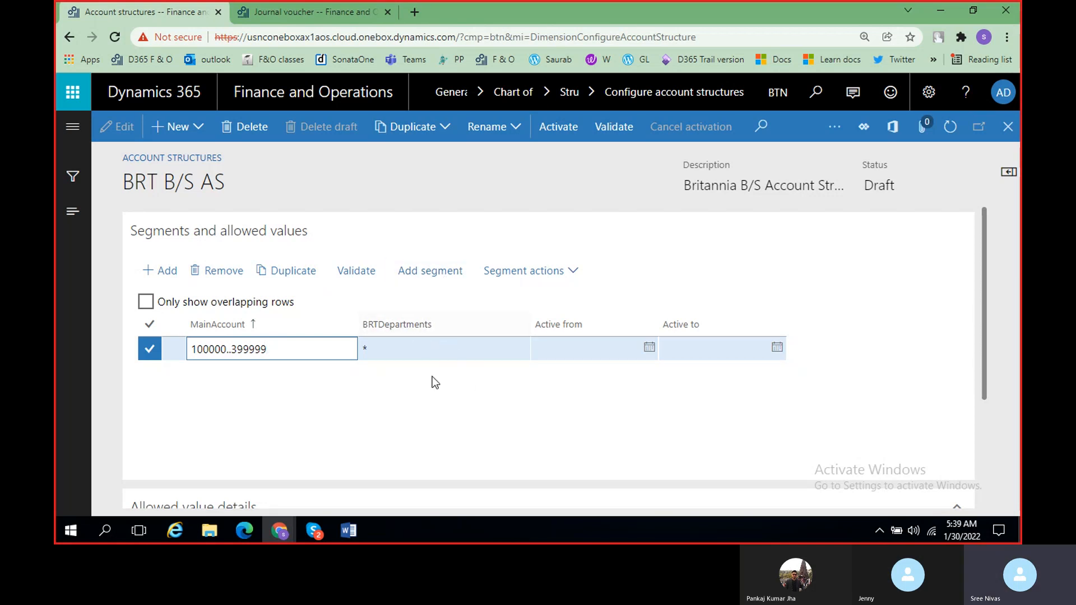
Add the BRTBusinessunits and BRTBranches segments to the BRT B/S AS account structure.
{"action": "left_click", "coordinate": [430, 273]}
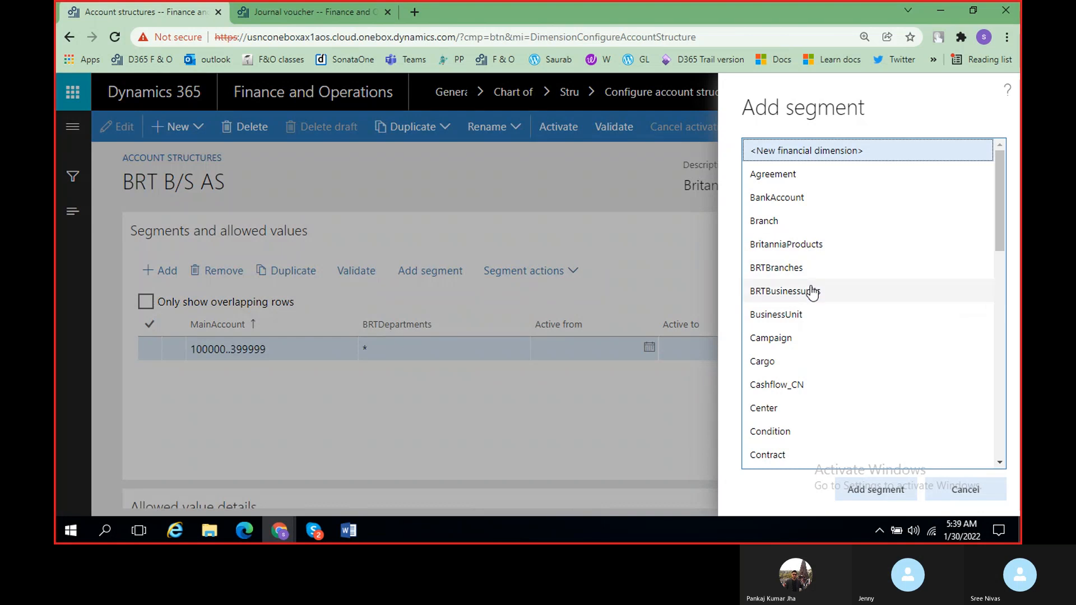
{"action": "left_click", "coordinate": [812, 292]}
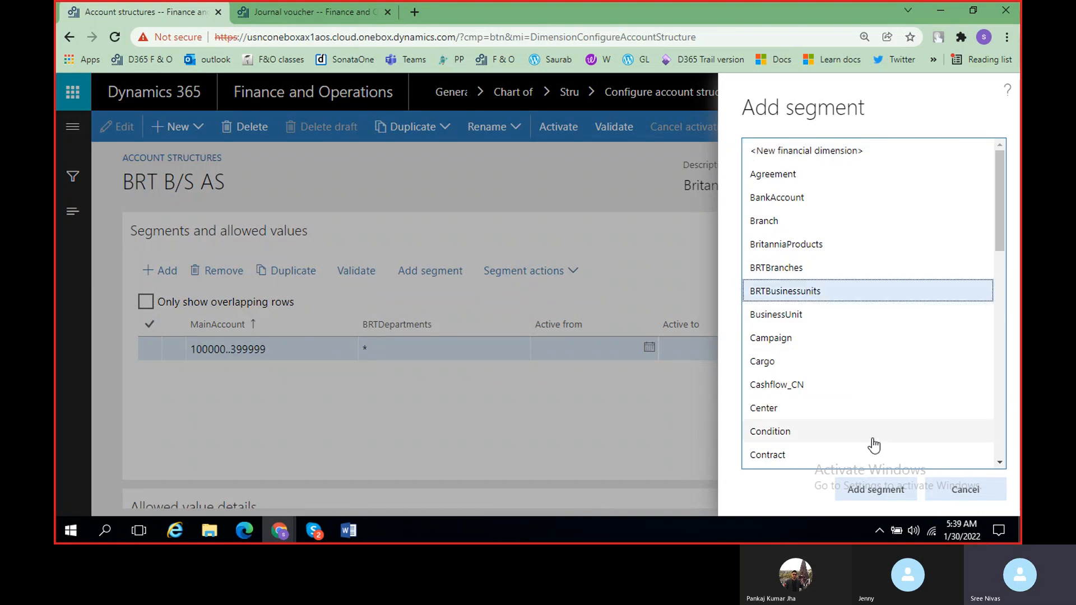
{"action": "left_click", "coordinate": [877, 492]}
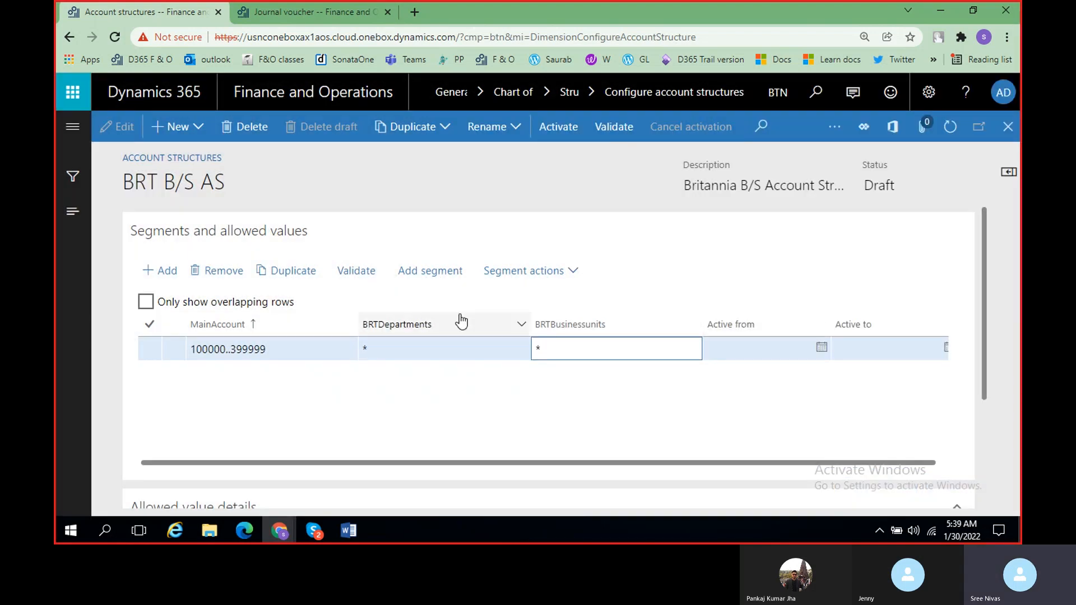
{"action": "left_click", "coordinate": [428, 272]}
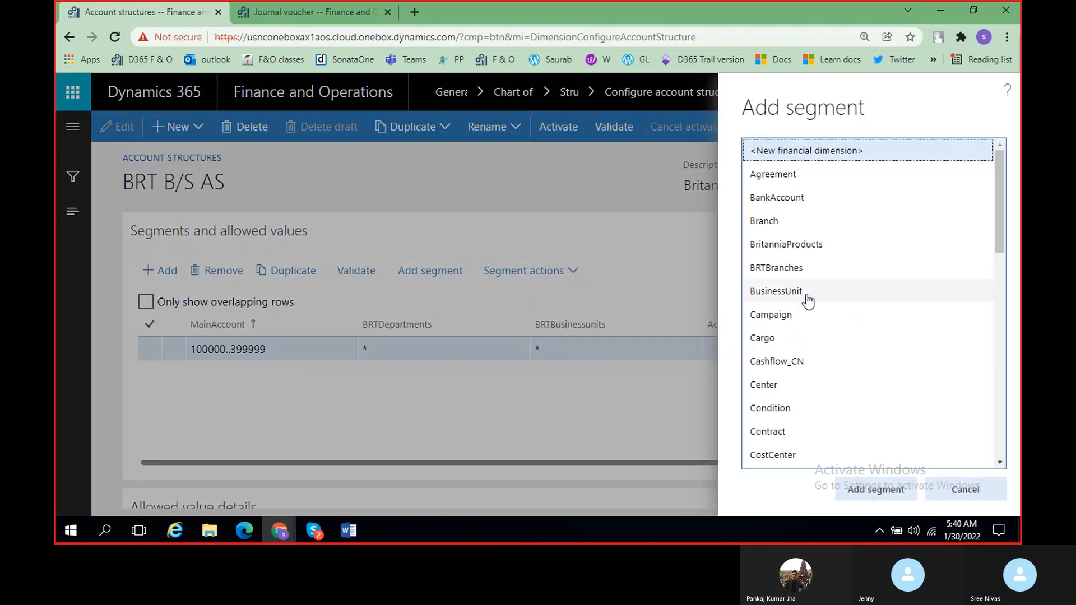
{"action": "left_click", "coordinate": [790, 269]}
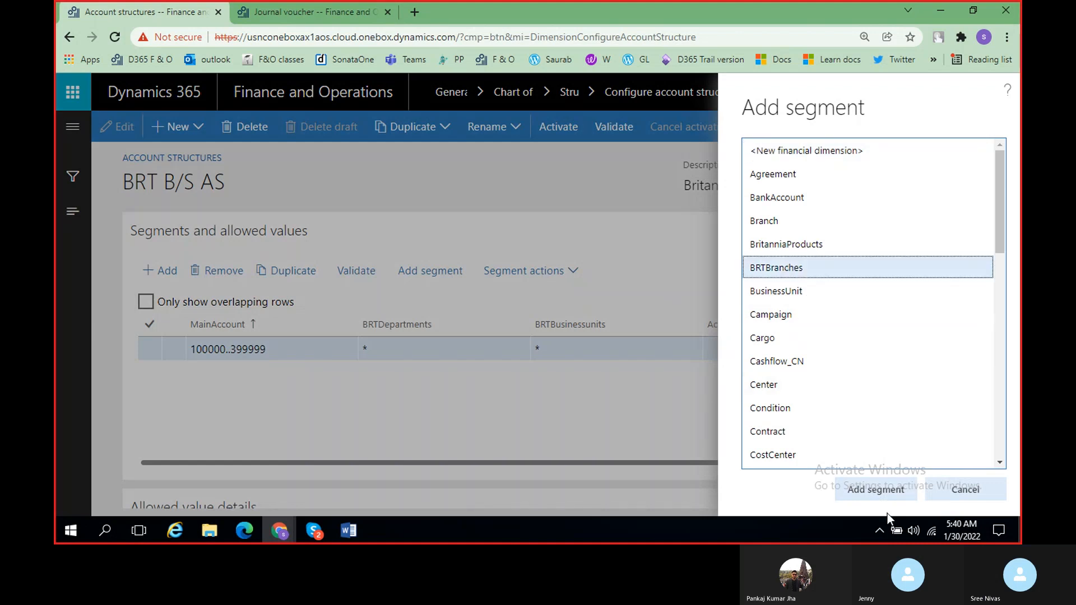
{"action": "left_click", "coordinate": [882, 487]}
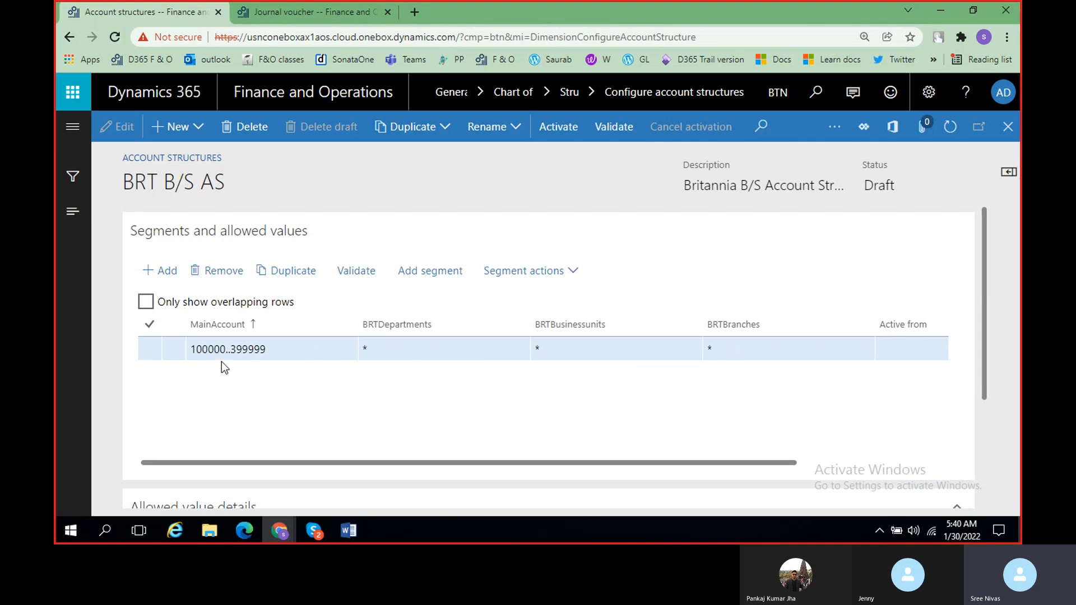
Activate the BRT B/S AS account structure with batch processing set to Yes and dismiss the notification.
{"action": "left_click", "coordinate": [362, 352]}
{"action": "left_click", "coordinate": [241, 342]}
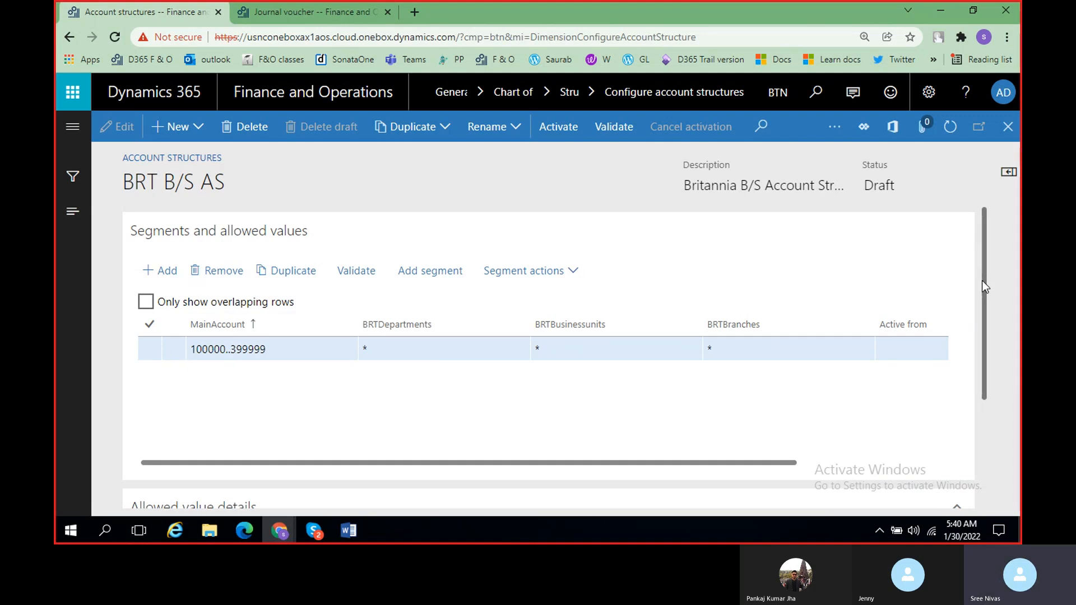
{"action": "left_click", "coordinate": [573, 132]}
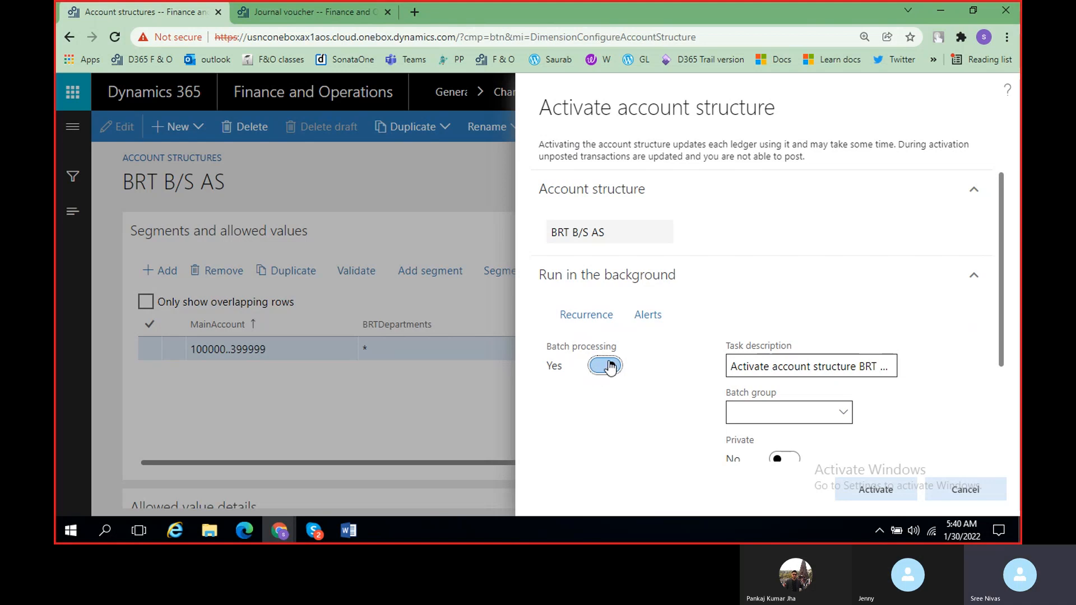
{"action": "left_click", "coordinate": [875, 487]}
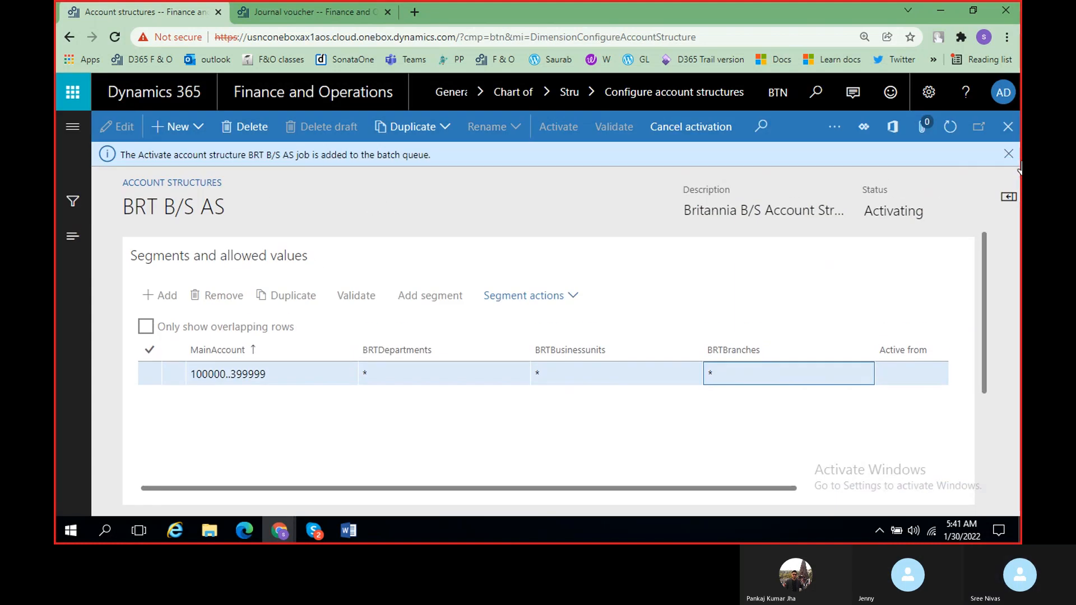
{"action": "left_click", "coordinate": [1009, 154]}
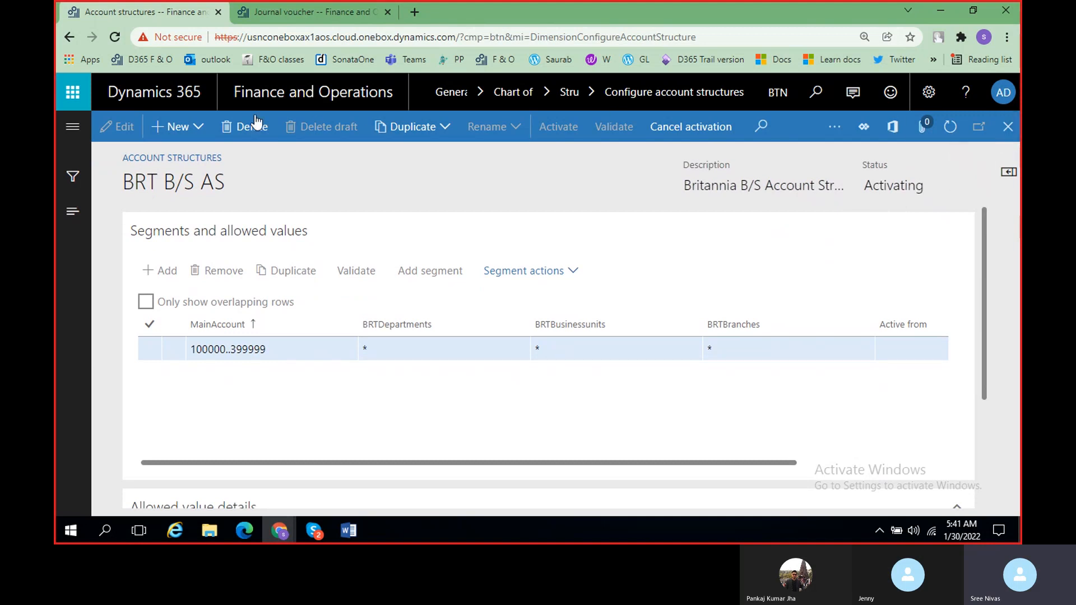
Create an account structure named BRT P/L AS with the description "Bitannia P/L Account Structure" and the main account included.
{"action": "left_click", "coordinate": [197, 125]}
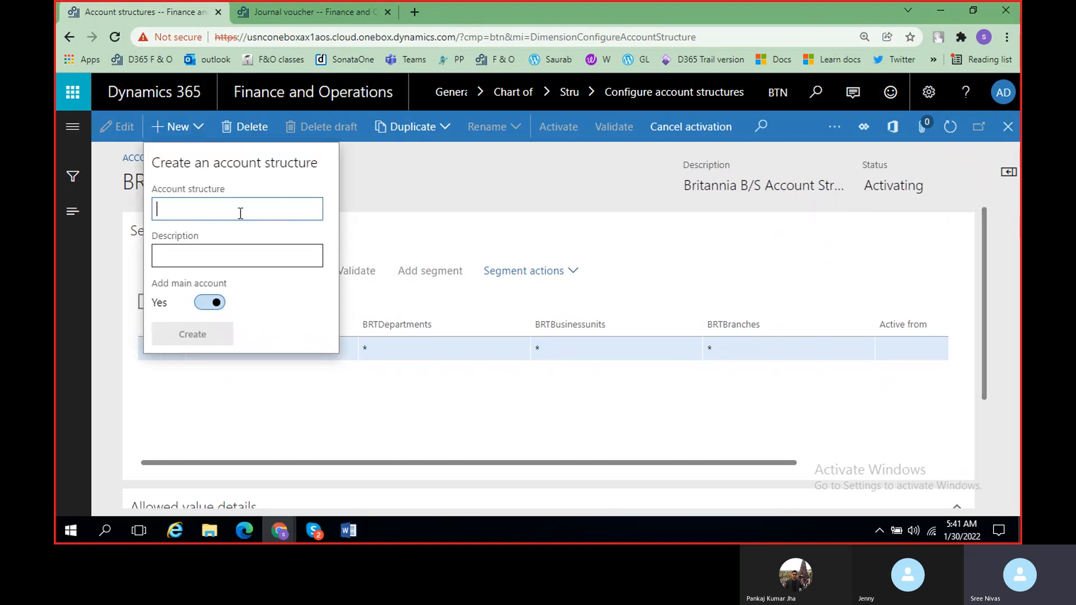
{"action": "left_click", "coordinate": [340, 533]}
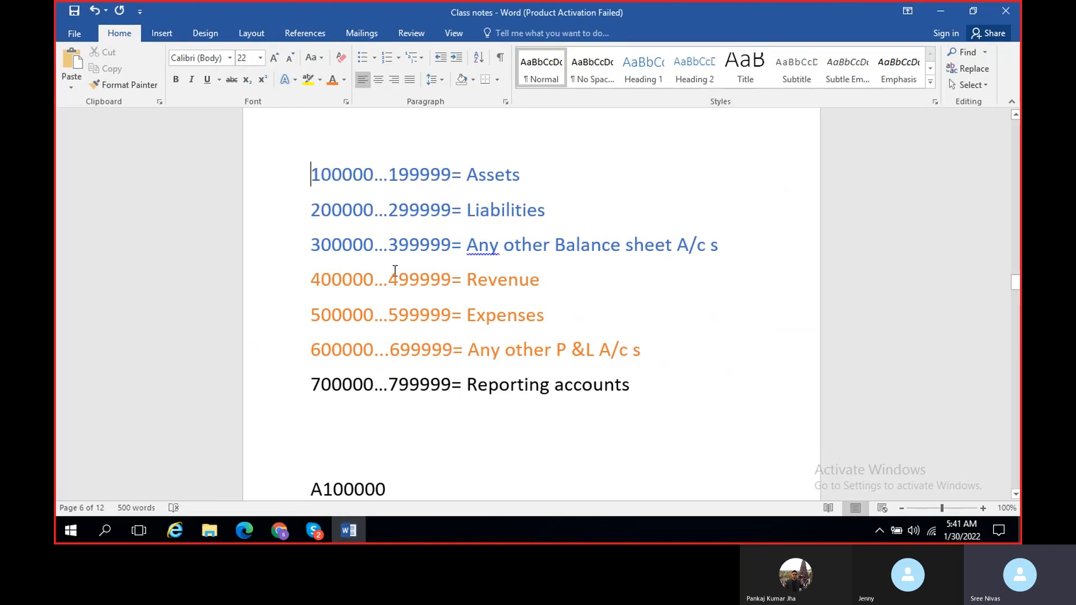
{"action": "left_click", "coordinate": [344, 532]}
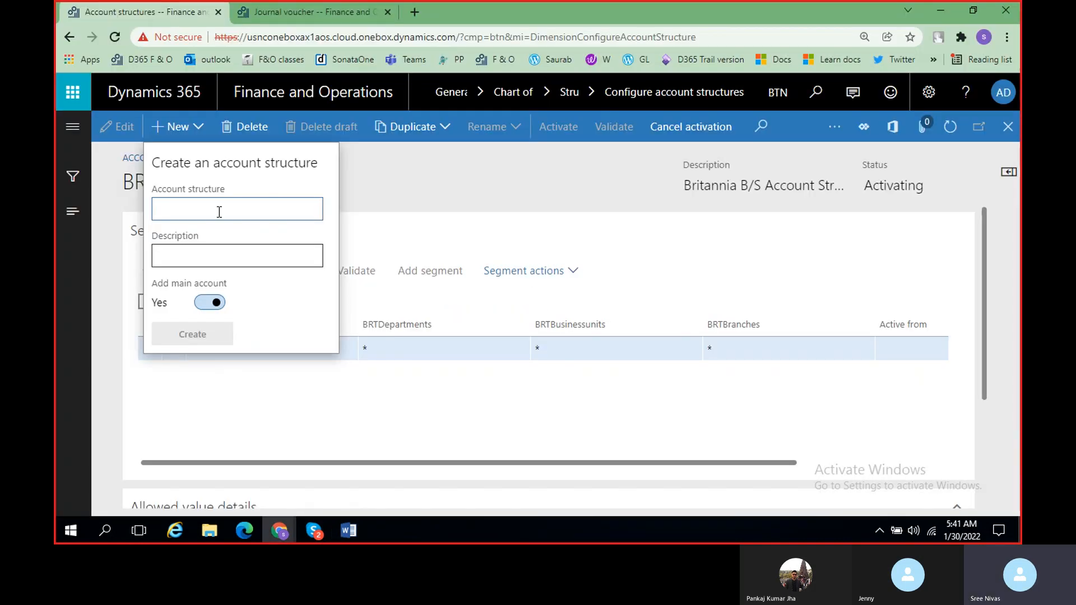
{"action": "type", "text": "RT"}
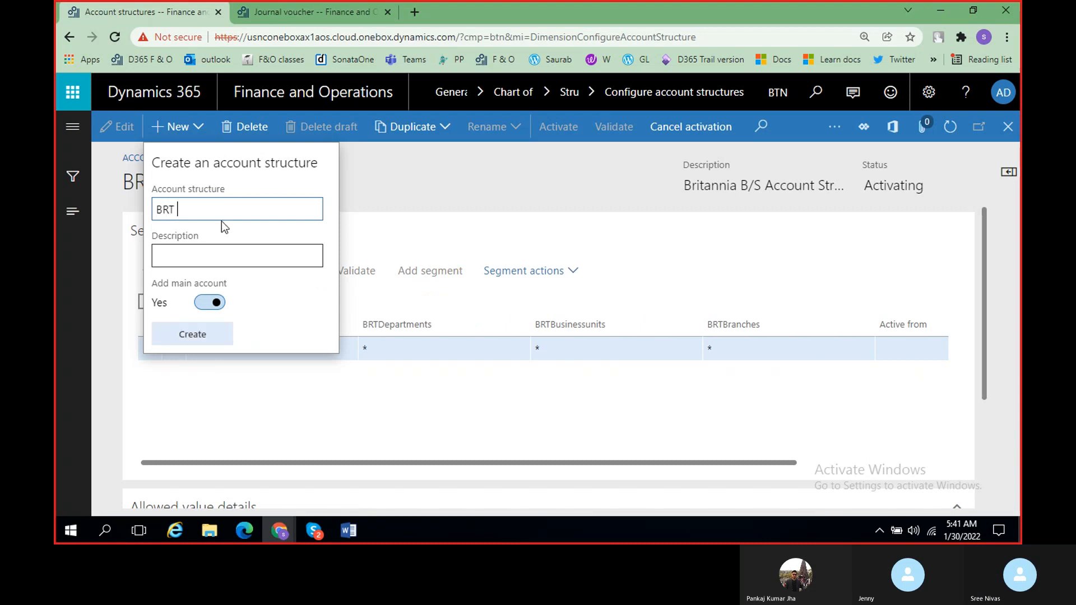
{"action": "type", "text": " P/L"}
{"action": "key", "text": "Tab"}
{"action": "type", "text": "BRT"}
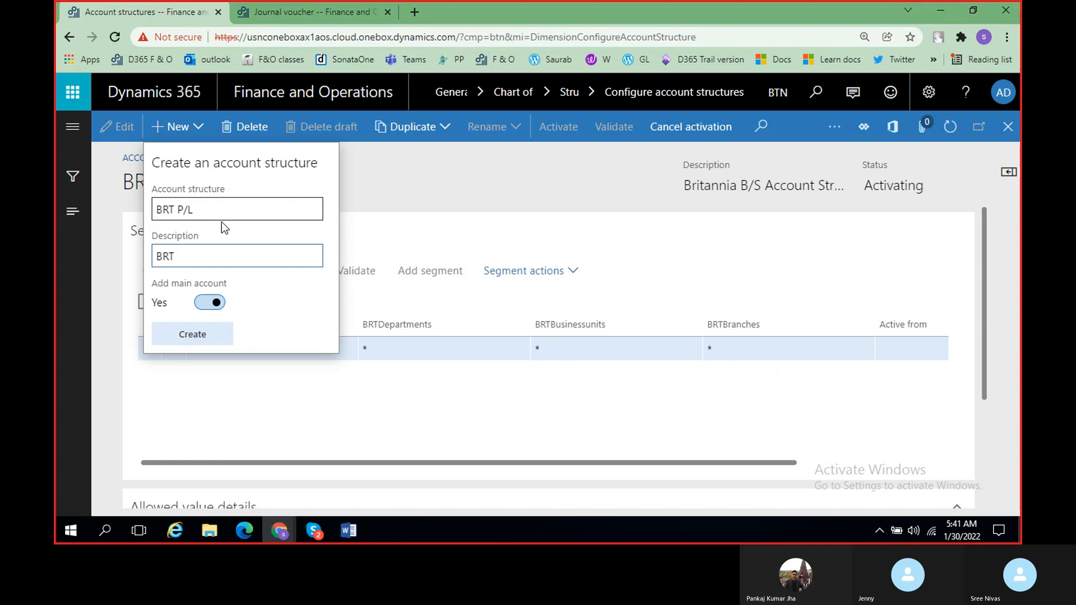
{"action": "left_click", "coordinate": [235, 210]}
{"action": "type", "text": "AS"}
{"action": "left_click", "coordinate": [300, 245]}
{"action": "type", "text": "Bitannia P/"}
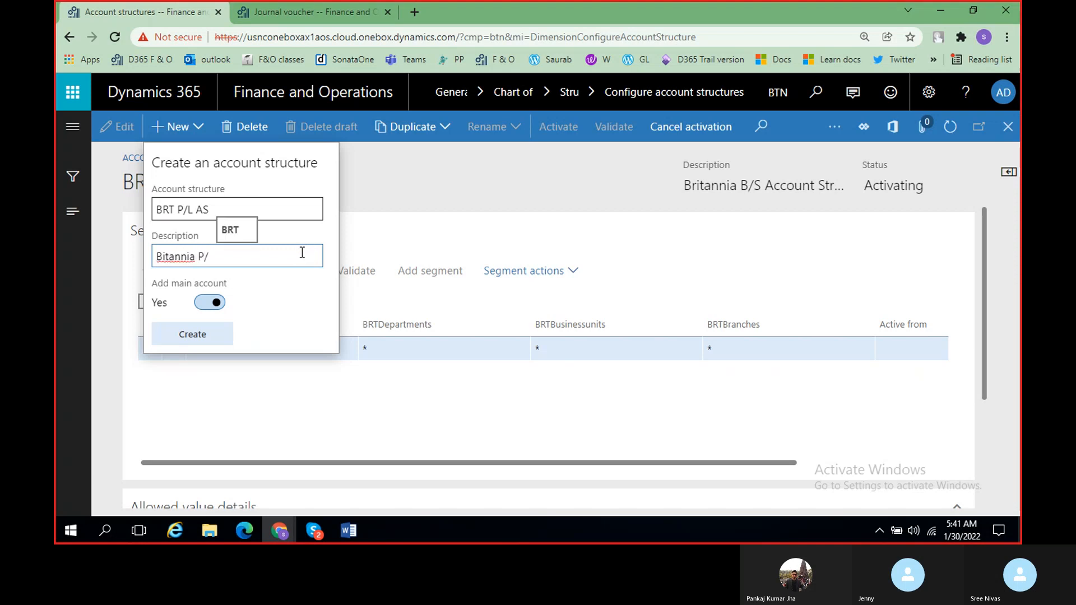
{"action": "type", "text": "L Account Structure"}
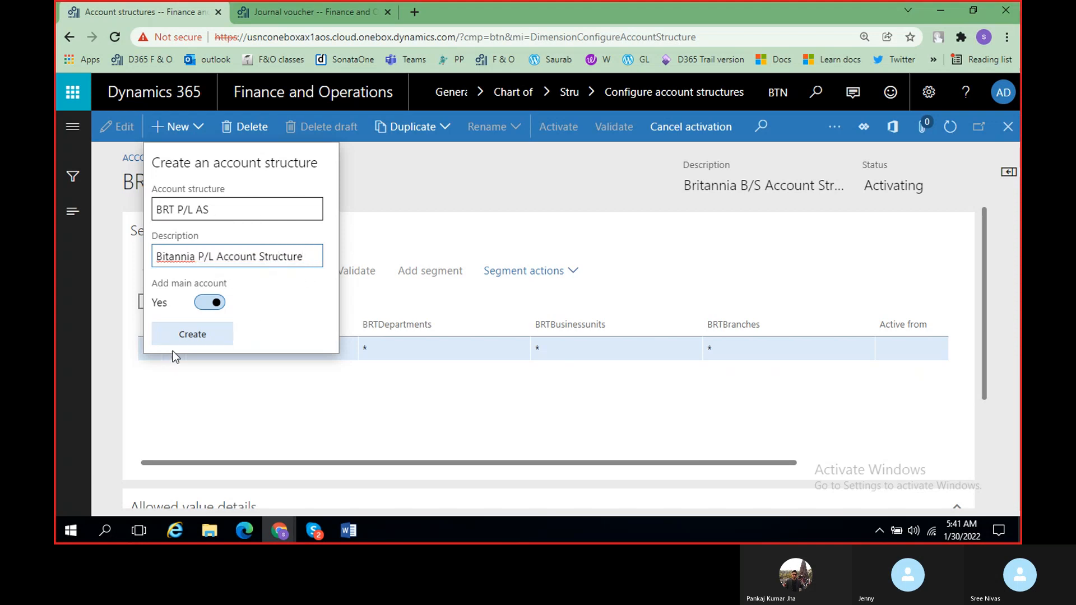
{"action": "left_click", "coordinate": [199, 342]}
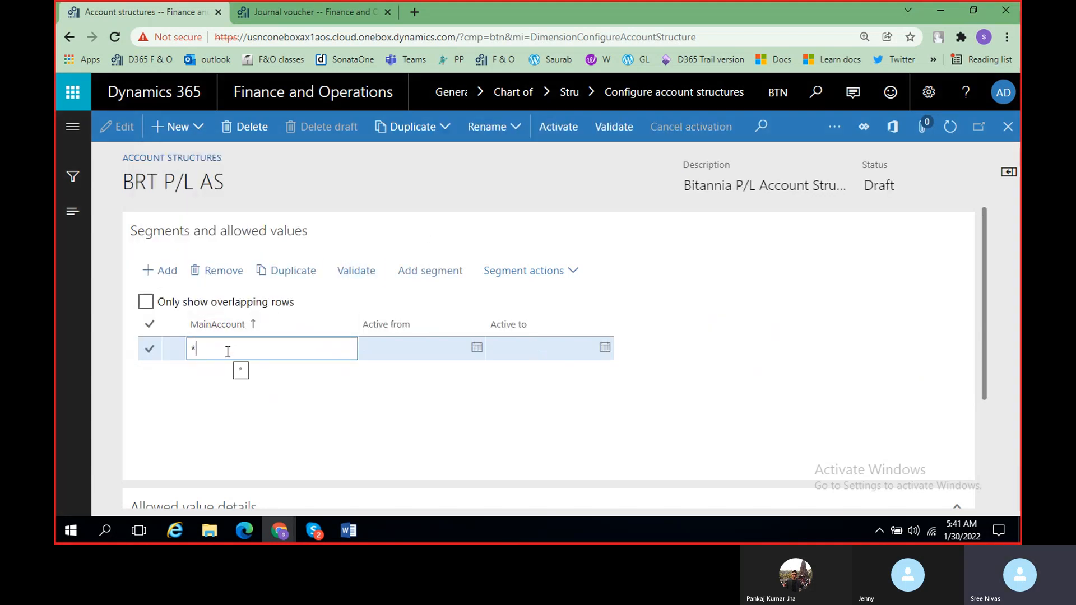
Check the profit and loss account ranges in the Word class notes and set the MainAccount range of BRT P/L AS to 400000..699999.
{"action": "key", "text": "BackSpace"}
{"action": "key", "text": "alt+Tab"}
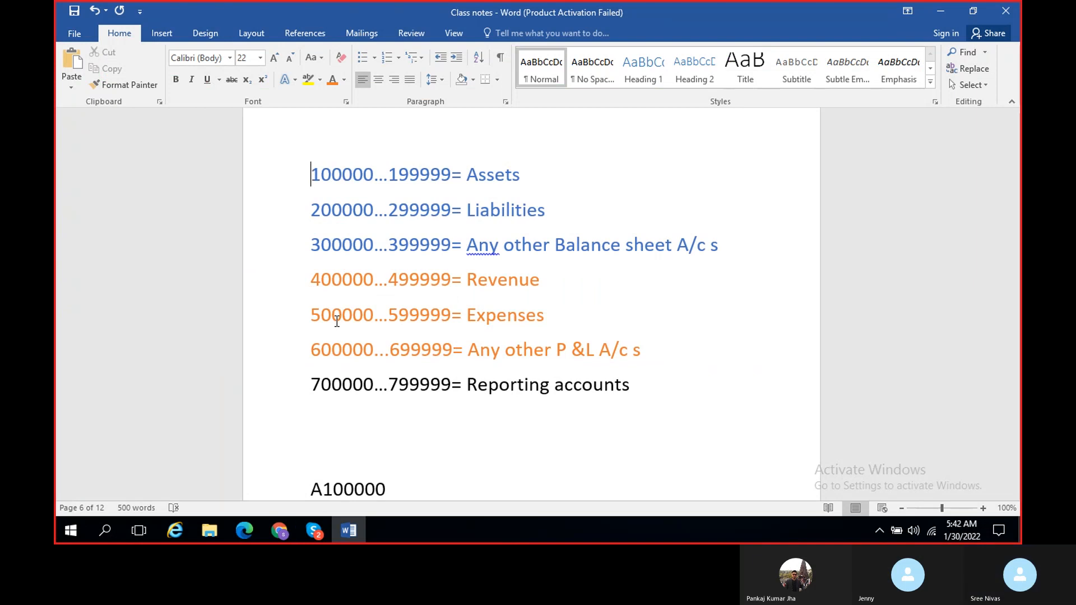
{"action": "left_click", "coordinate": [310, 279]}
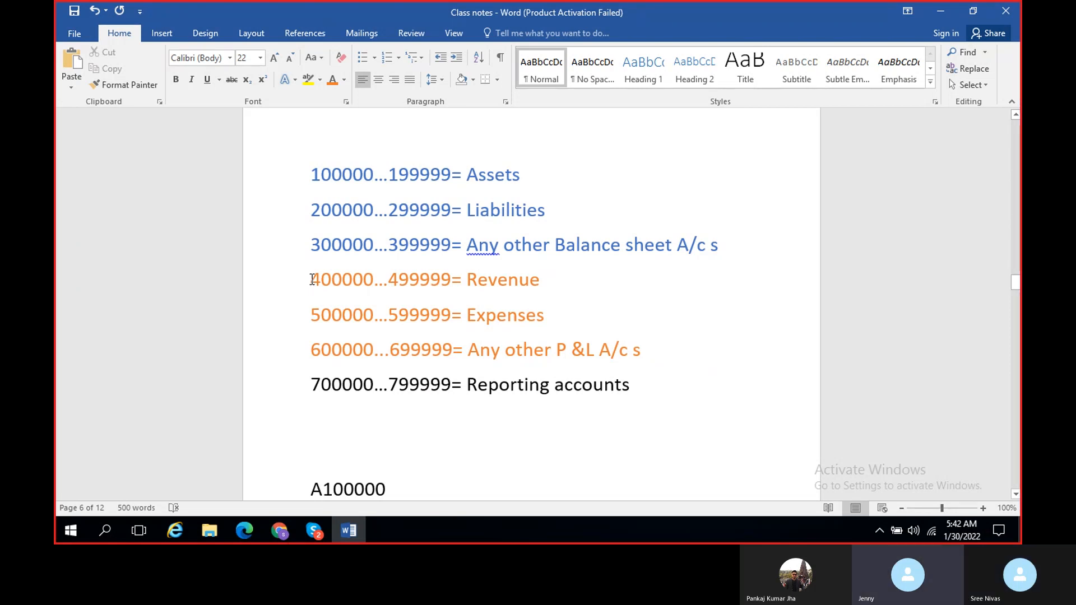
{"action": "left_click_drag", "start_coordinate": [312, 279], "coordinate": [323, 283]}
{"action": "left_click", "coordinate": [453, 350]}
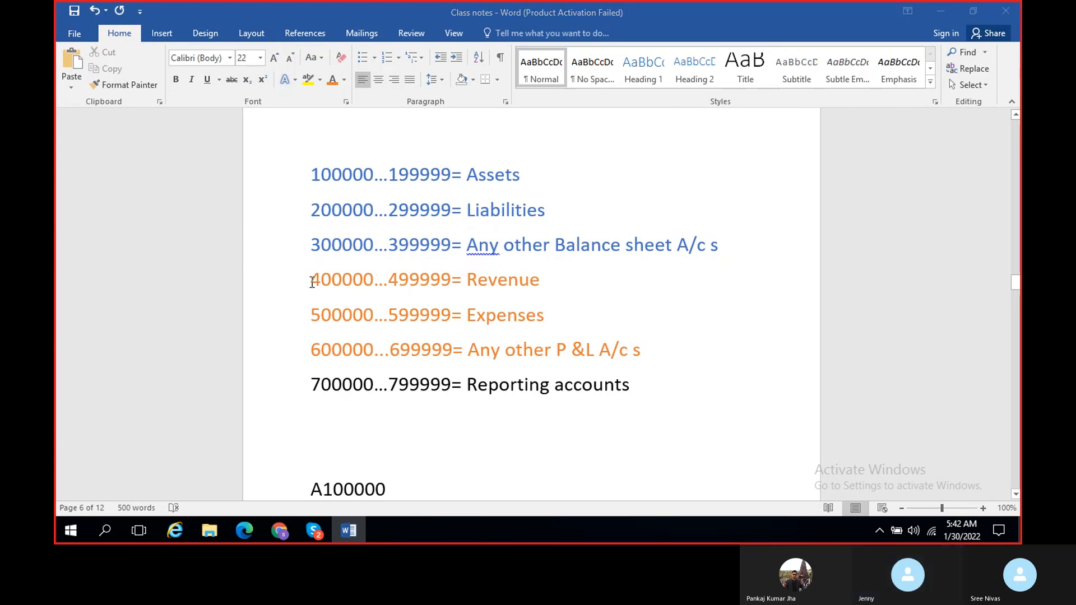
{"action": "key", "text": "alt+Tab"}
{"action": "type", "text": "400000"}
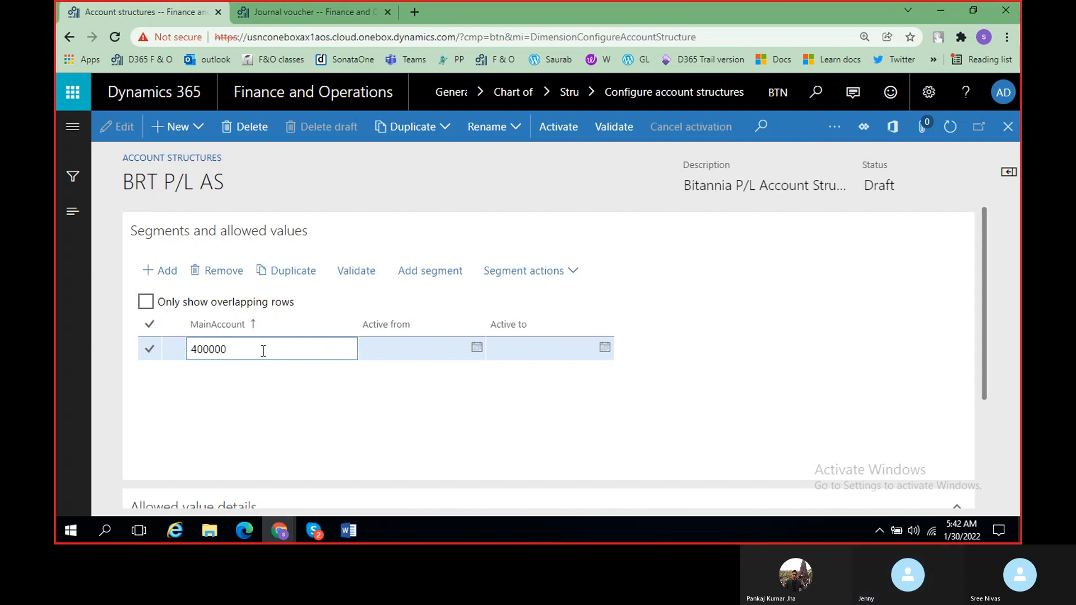
{"action": "type", "text": "..699999"}
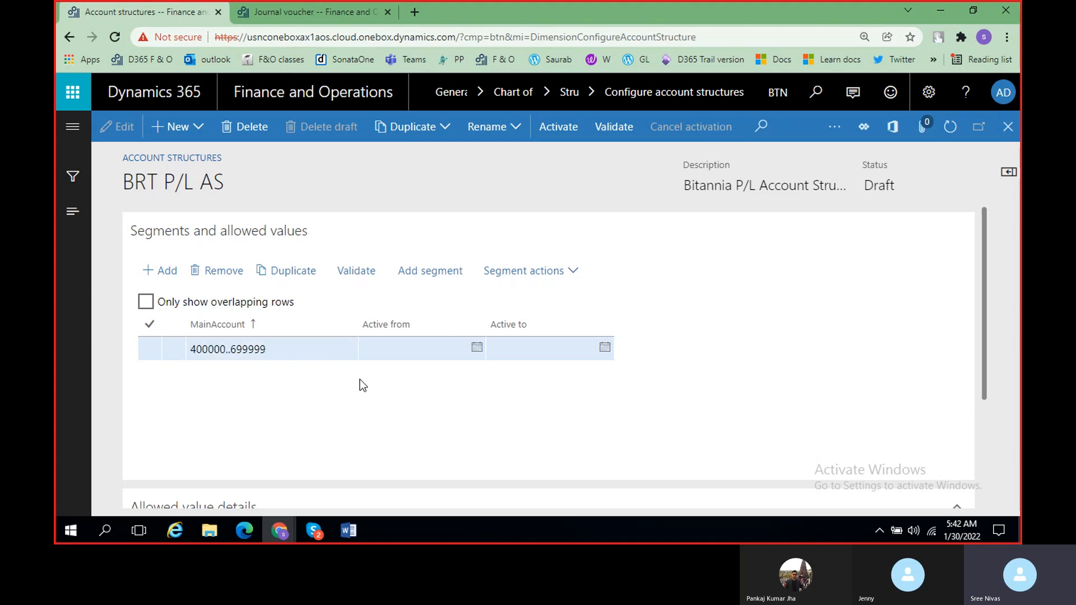
Add the BRTDepartments financial dimension as a segment of the BRT P/L AS account structure.
{"action": "left_click", "coordinate": [436, 271]}
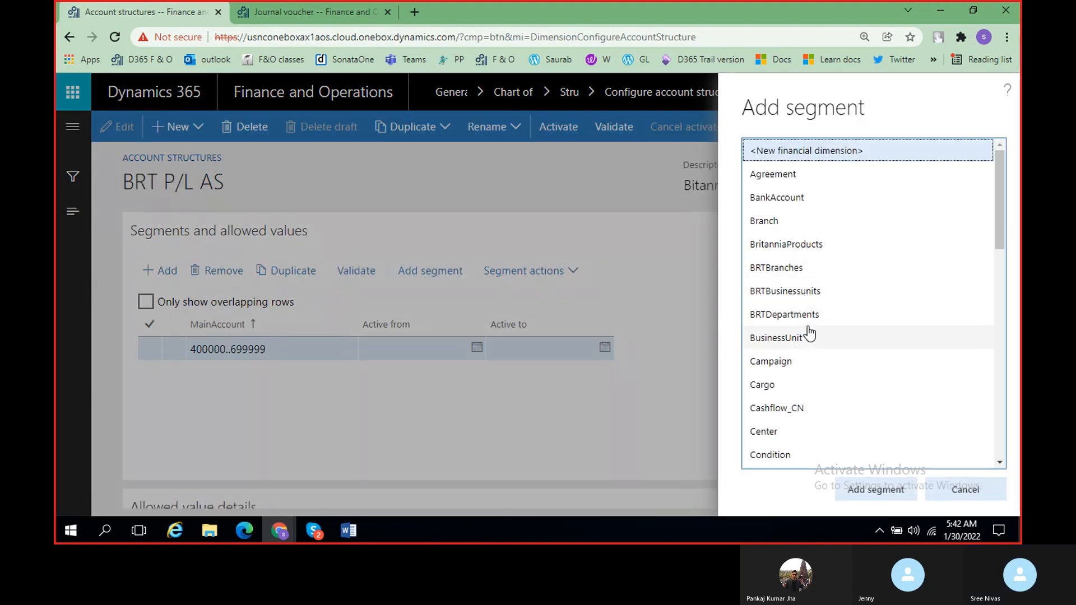
{"action": "left_click", "coordinate": [813, 317]}
{"action": "left_click", "coordinate": [883, 489]}
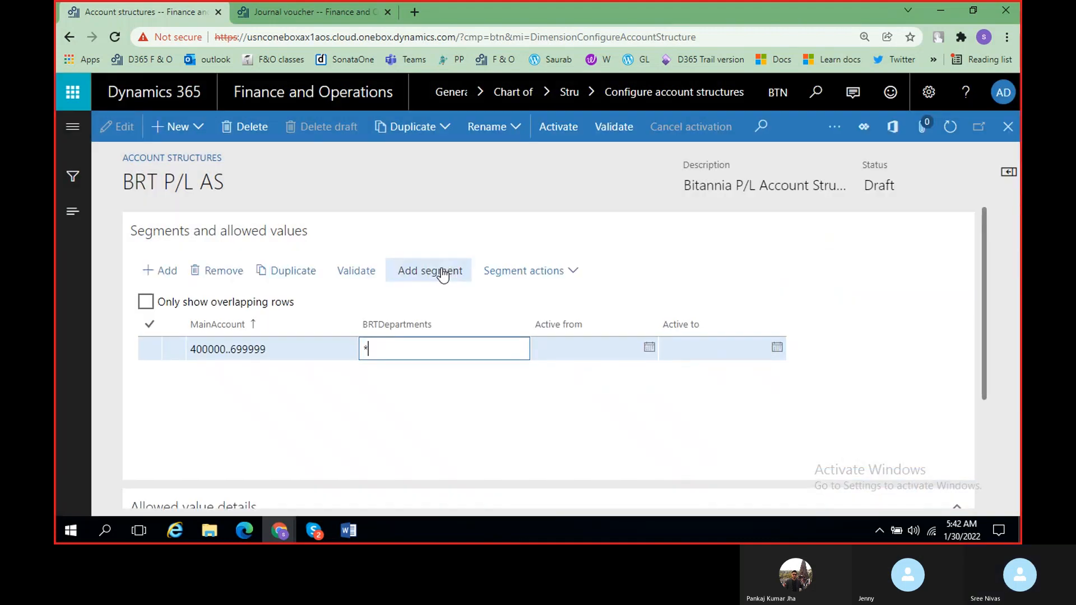
Add the BRTBranches and BRTBusinessunits financial dimensions as further segments of the BRT P/L AS account structure.
{"action": "left_click", "coordinate": [444, 271]}
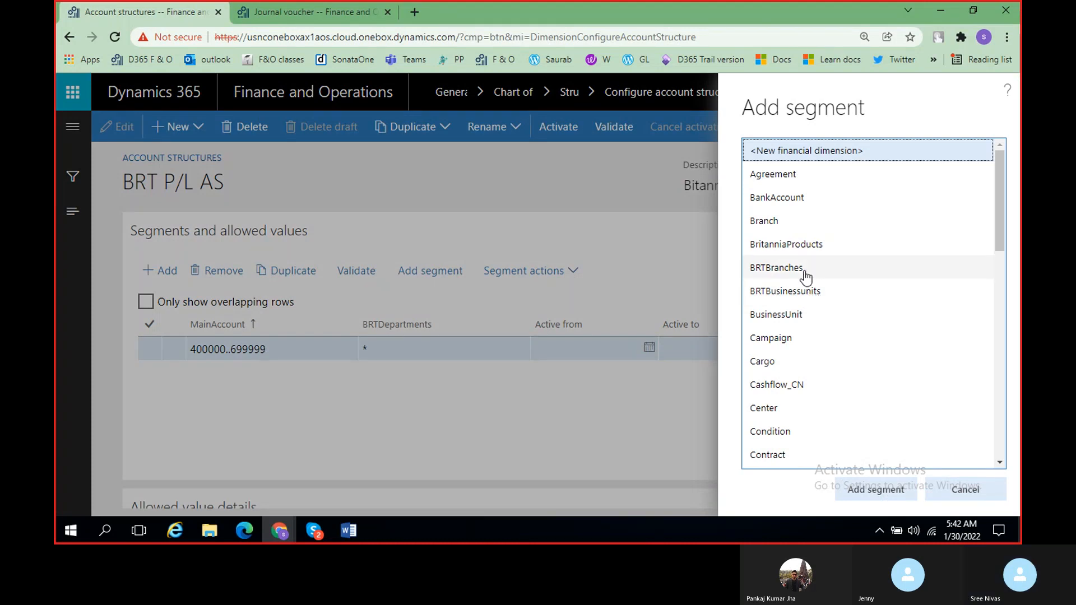
{"action": "left_click", "coordinate": [805, 275]}
{"action": "left_click", "coordinate": [875, 489]}
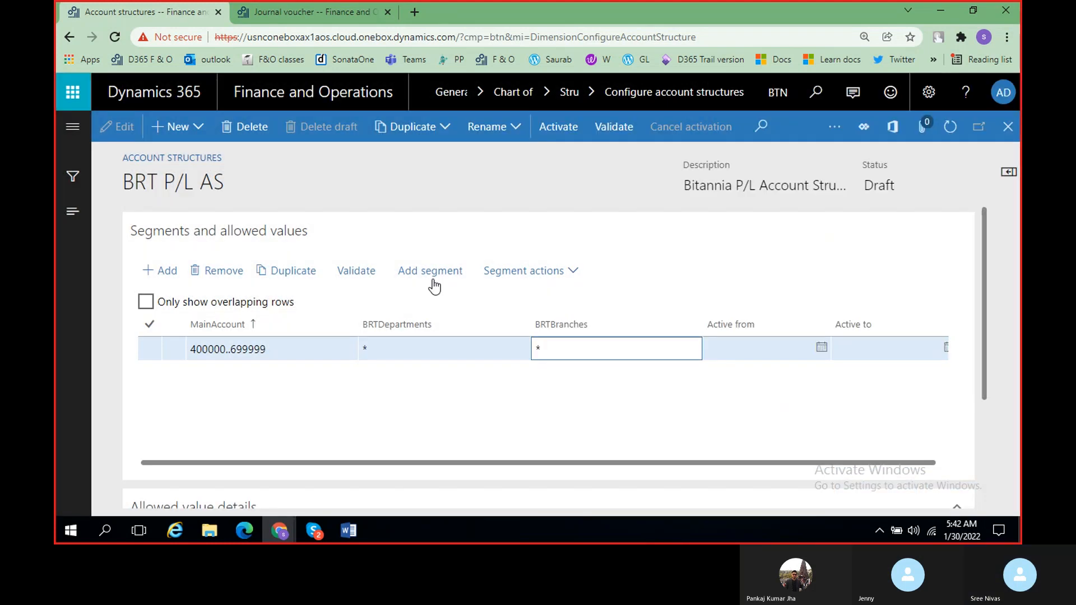
{"action": "left_click", "coordinate": [432, 271]}
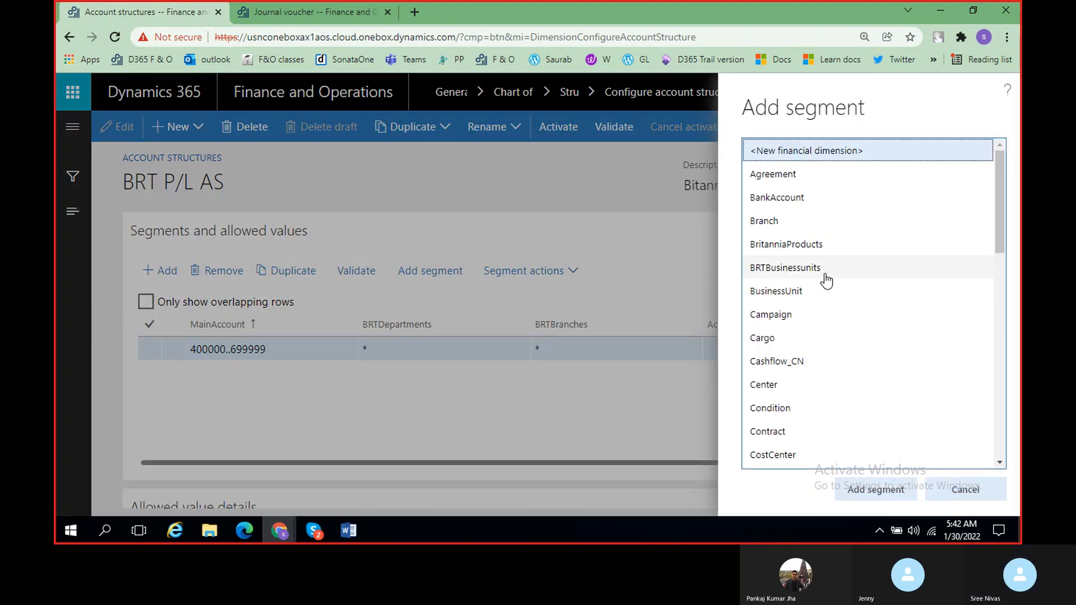
{"action": "left_click", "coordinate": [823, 271]}
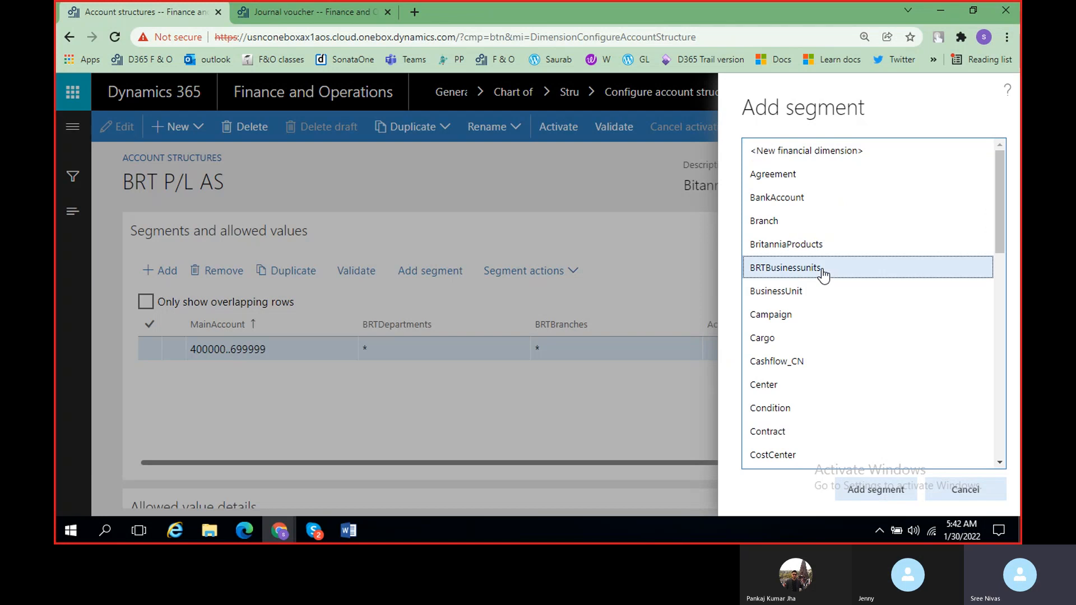
{"action": "left_click", "coordinate": [862, 490]}
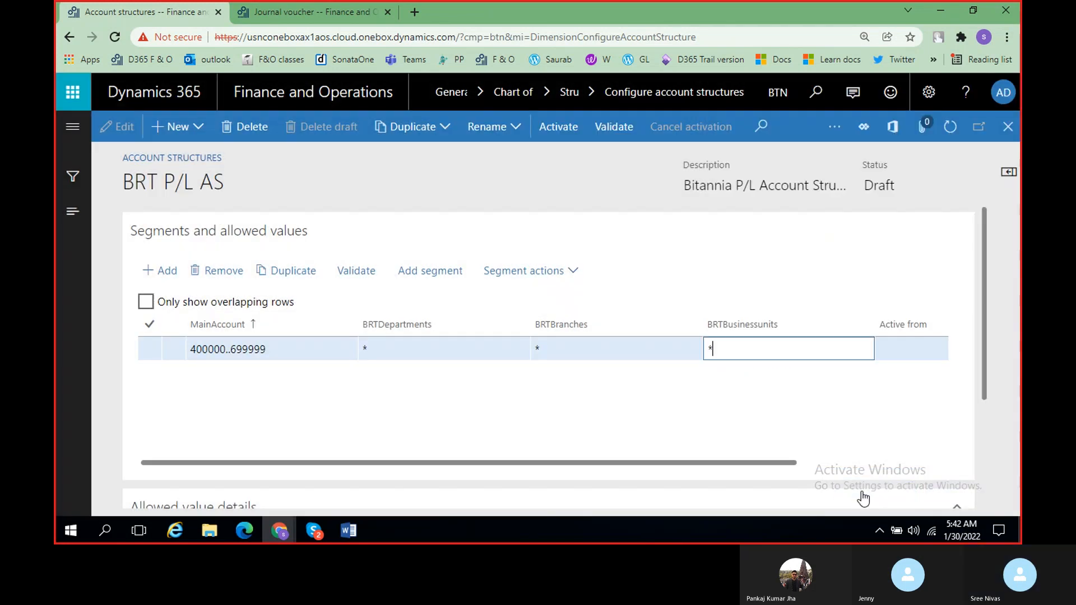
{"action": "left_click", "coordinate": [561, 398]}
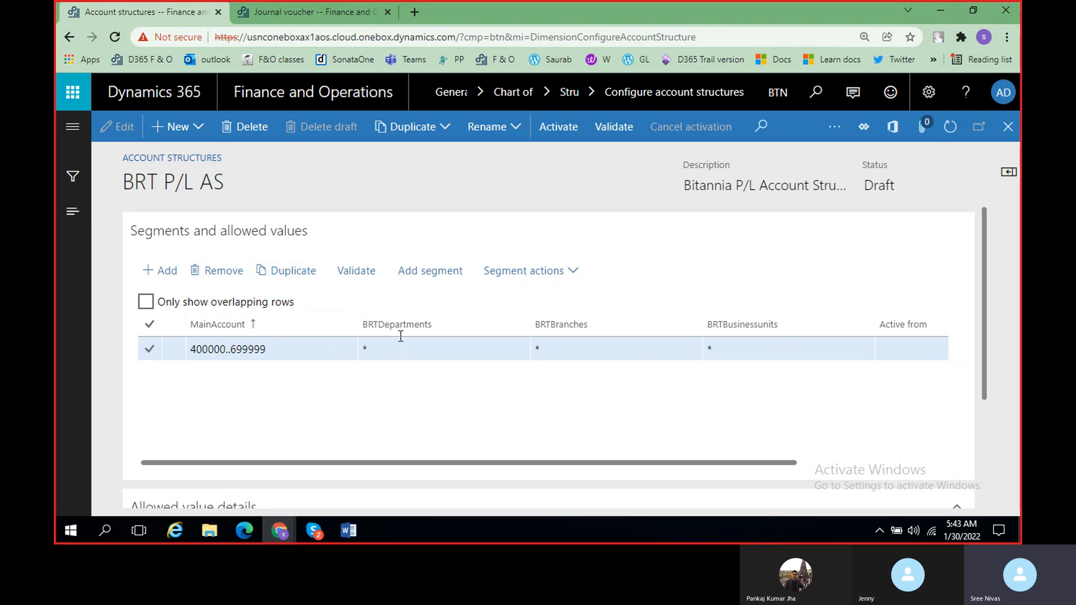
Compare the BRT P/L AS segments with the account structure notes and the event hall rent example in the Word class notes.
{"action": "left_click", "coordinate": [370, 324]}
{"action": "left_click", "coordinate": [356, 527]}
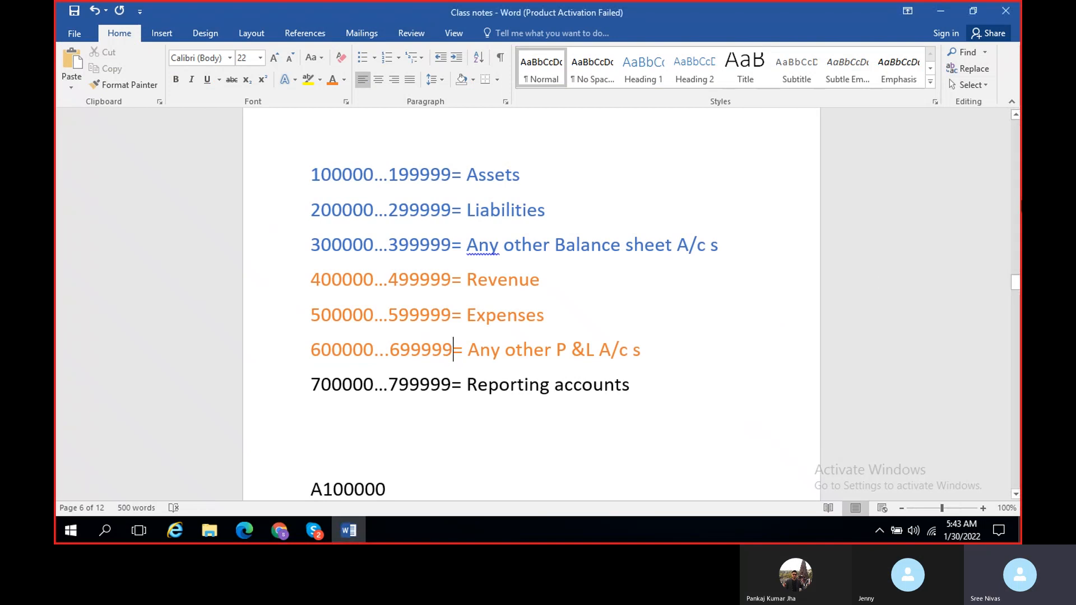
{"action": "left_click_drag", "start_coordinate": [1016, 281], "coordinate": [1017, 441]}
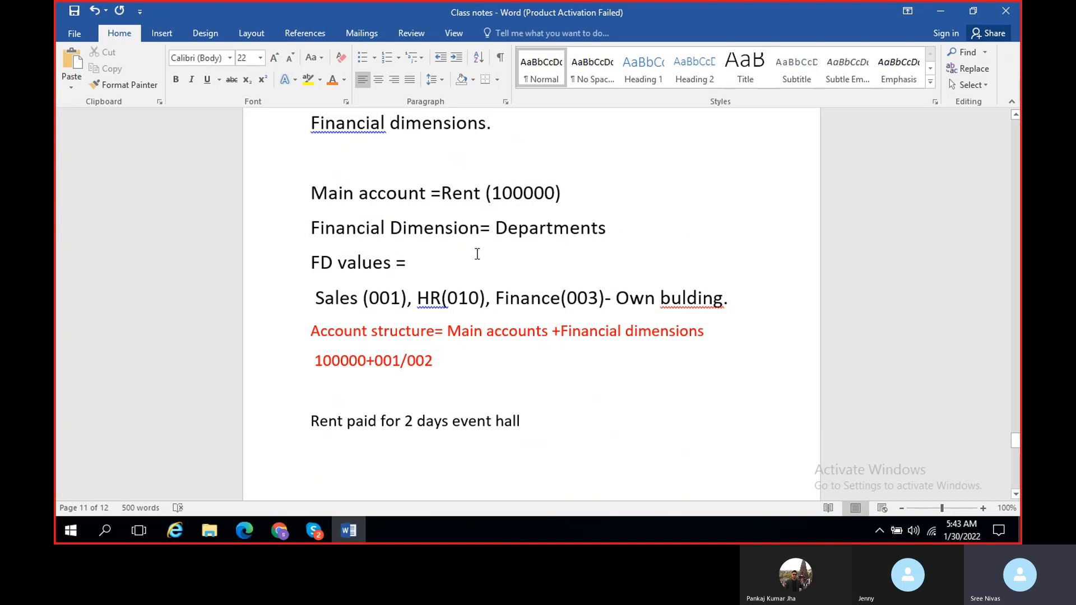
{"action": "scroll", "coordinate": [477, 254], "scroll_direction": "down", "scroll_amount": 1}
{"action": "scroll", "coordinate": [477, 255], "scroll_direction": "down", "scroll_amount": 5}
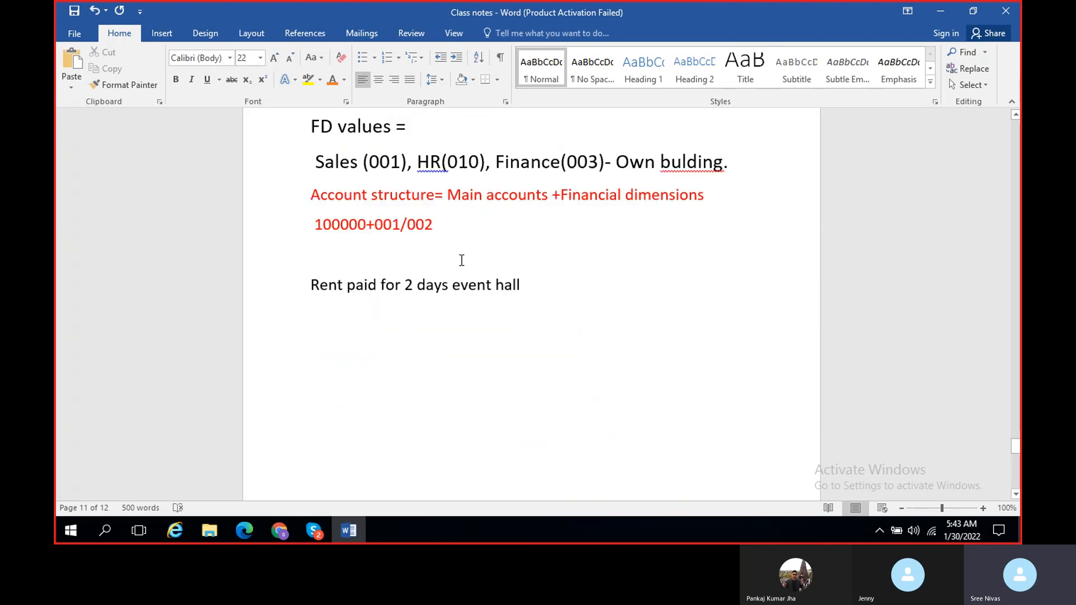
{"action": "left_click", "coordinate": [337, 218]}
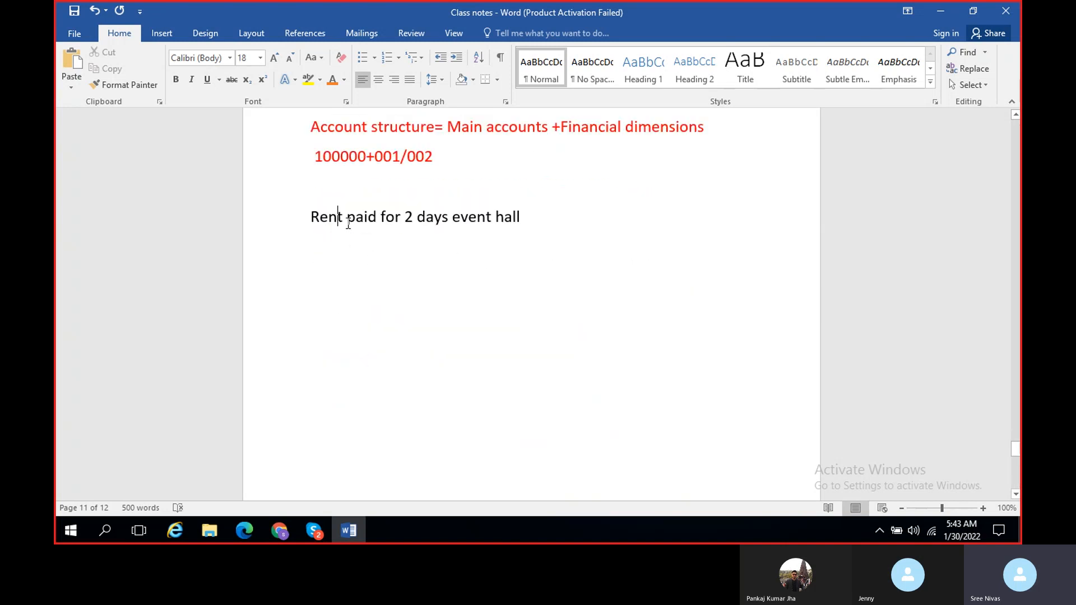
{"action": "left_click", "coordinate": [355, 533]}
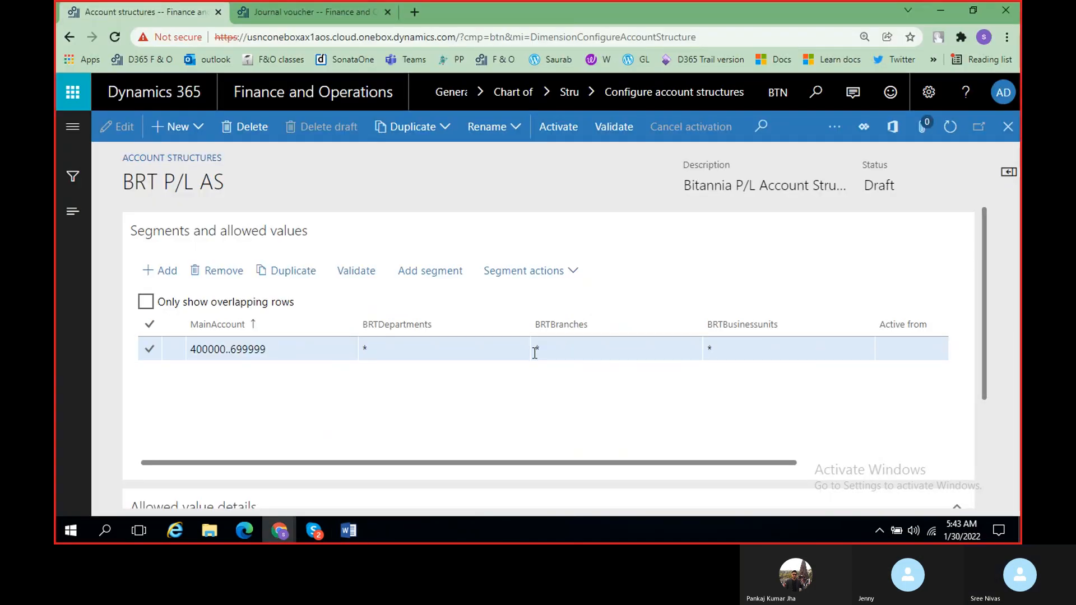
{"action": "left_click", "coordinate": [410, 349]}
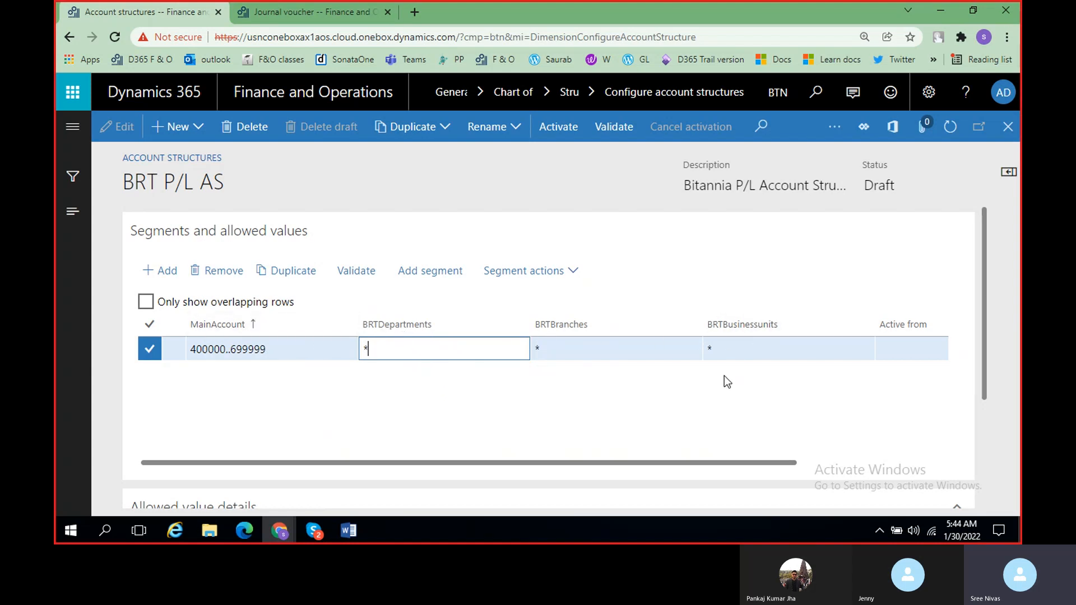
{"action": "left_click", "coordinate": [525, 408]}
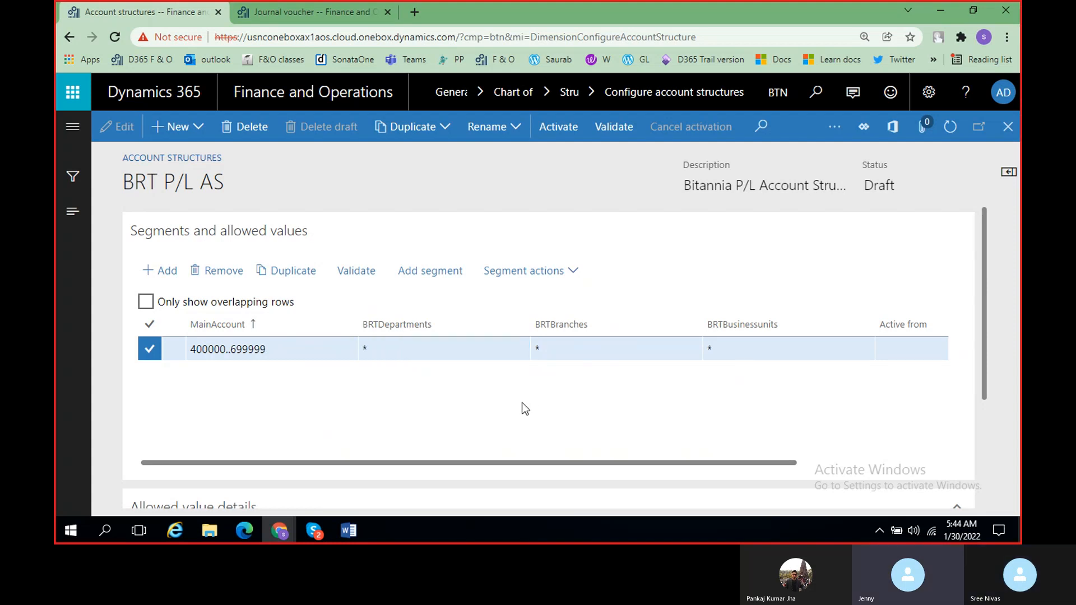
{"action": "left_click", "coordinate": [349, 530]}
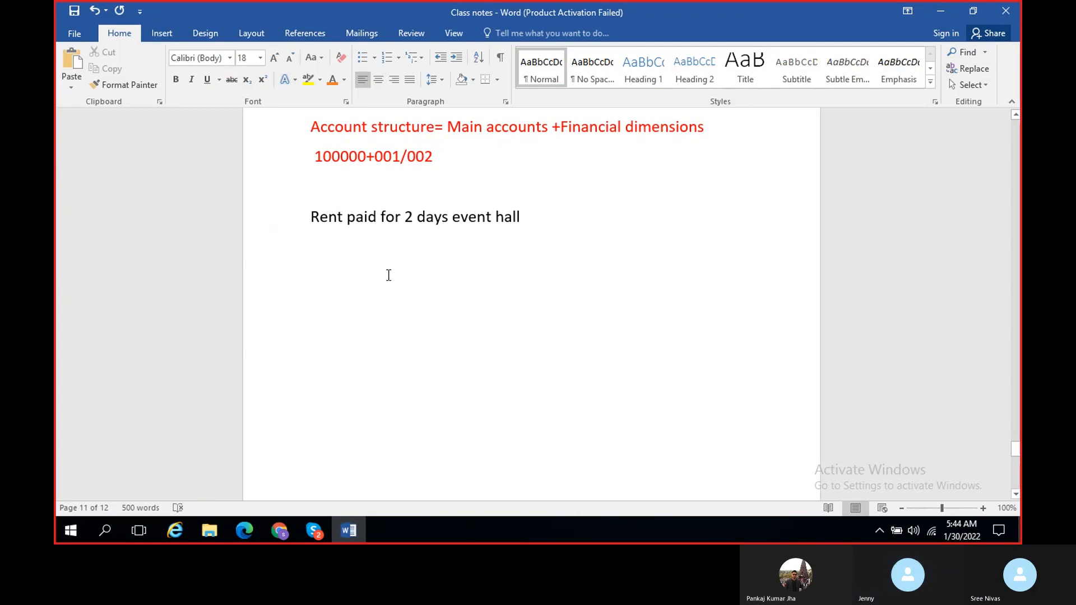
{"action": "left_click_drag", "start_coordinate": [312, 216], "coordinate": [587, 211]}
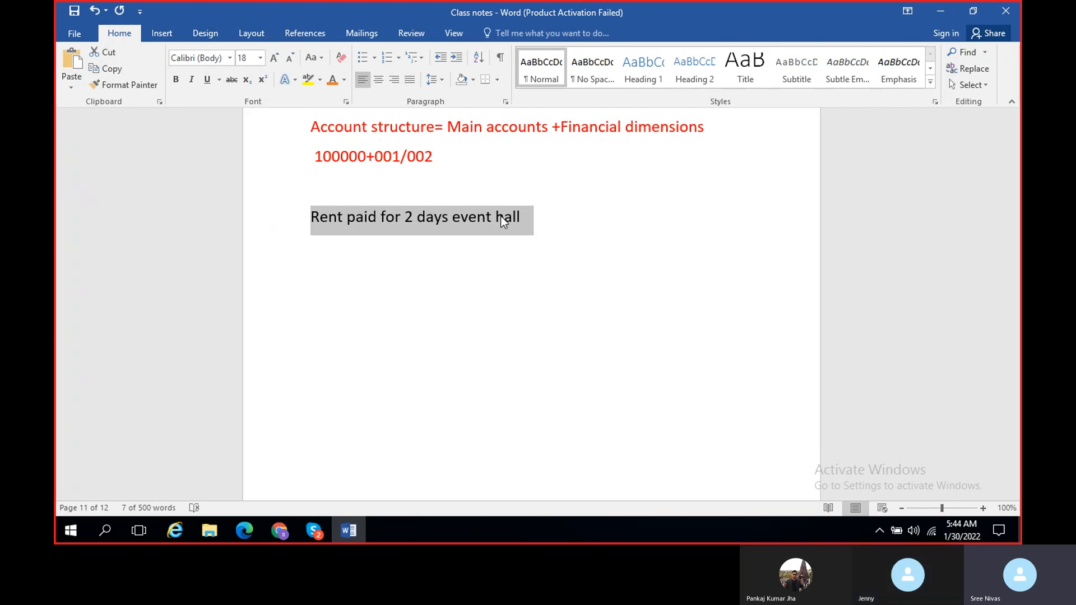
{"action": "left_click", "coordinate": [362, 531]}
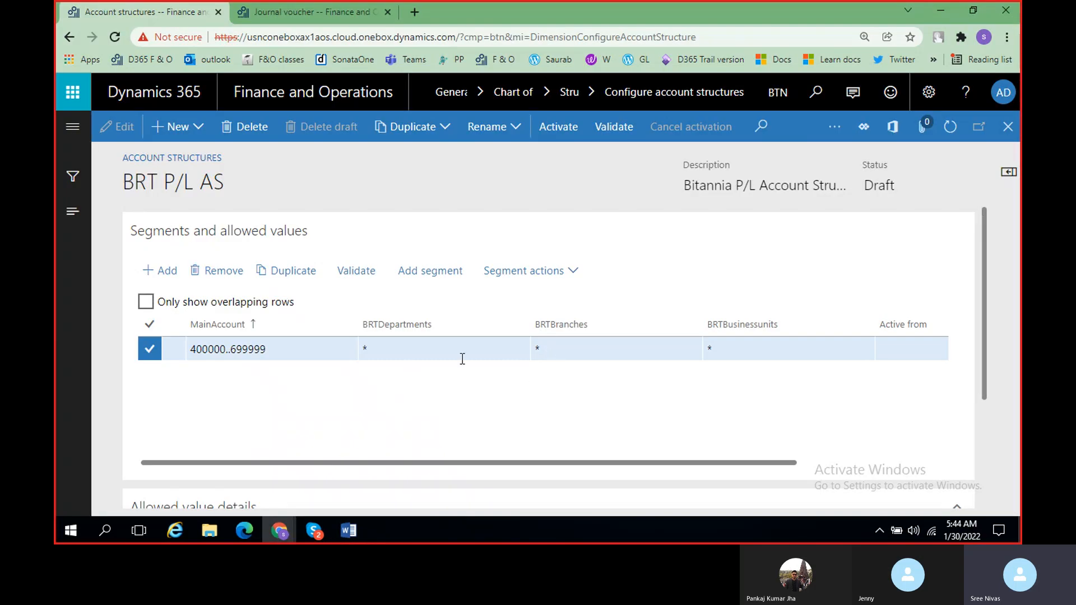
Allow blank values for the BRTDepartments segment in the 400000..699999 row of BRT P/L AS and apply the change.
{"action": "left_click", "coordinate": [400, 352]}
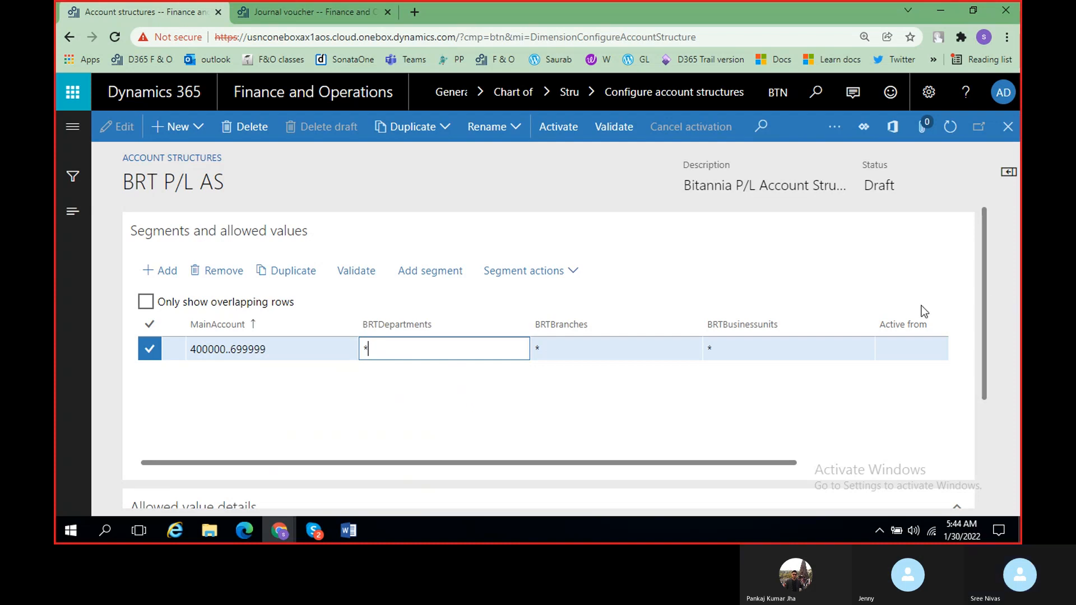
{"action": "left_click_drag", "start_coordinate": [983, 304], "coordinate": [980, 372]}
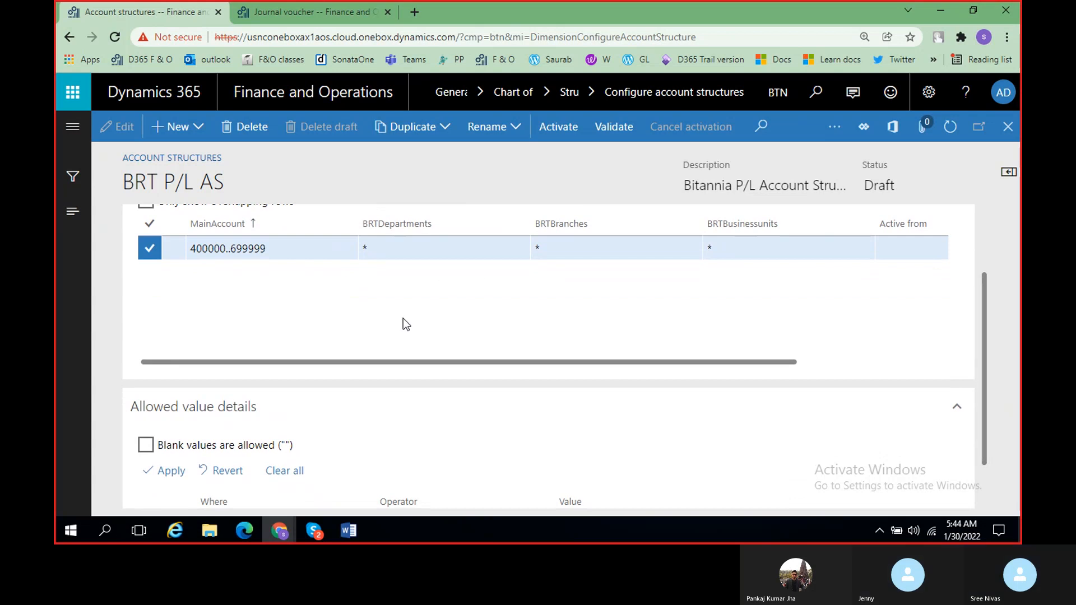
{"action": "left_click", "coordinate": [365, 248]}
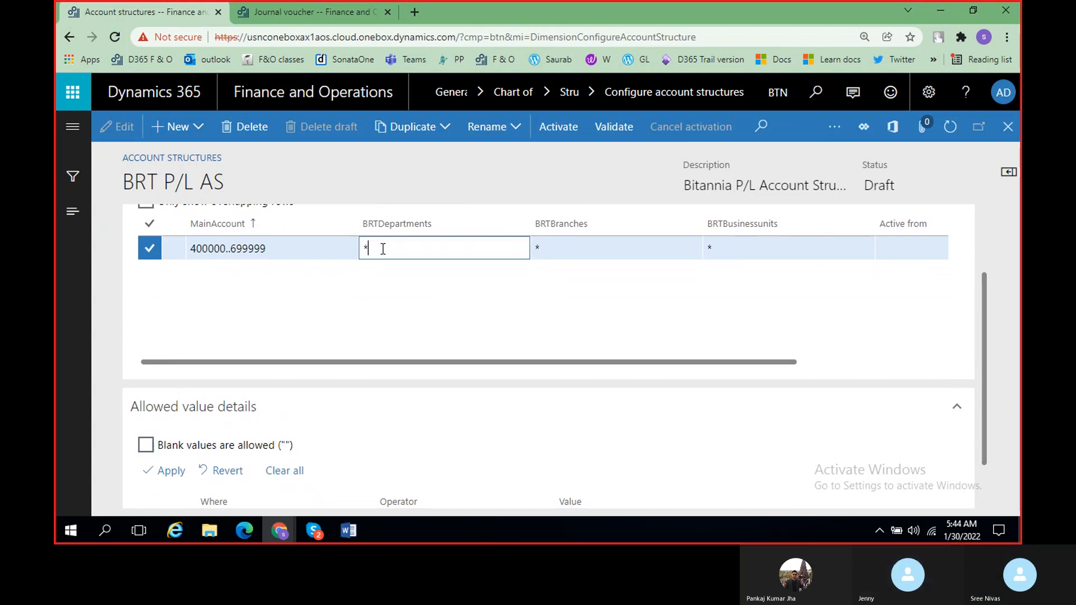
{"action": "left_click", "coordinate": [146, 448]}
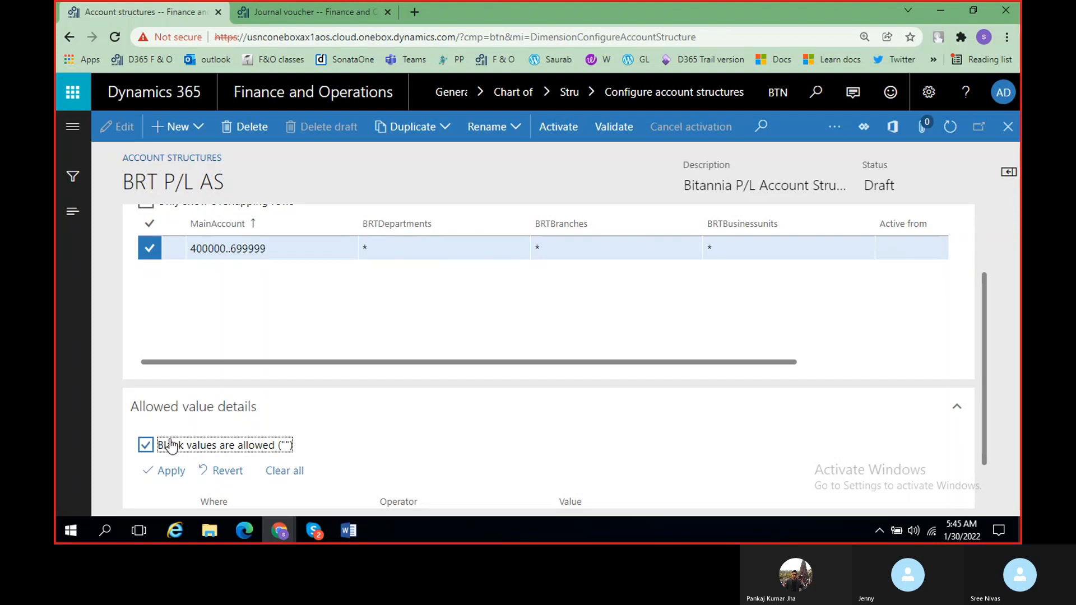
{"action": "left_click", "coordinate": [166, 470]}
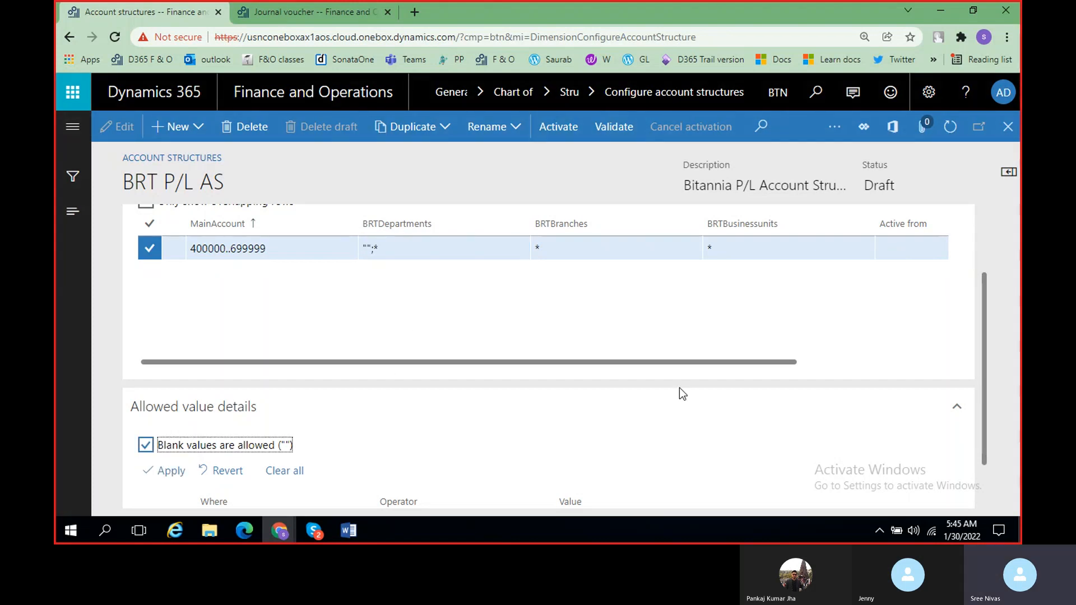
{"action": "left_click", "coordinate": [685, 362]}
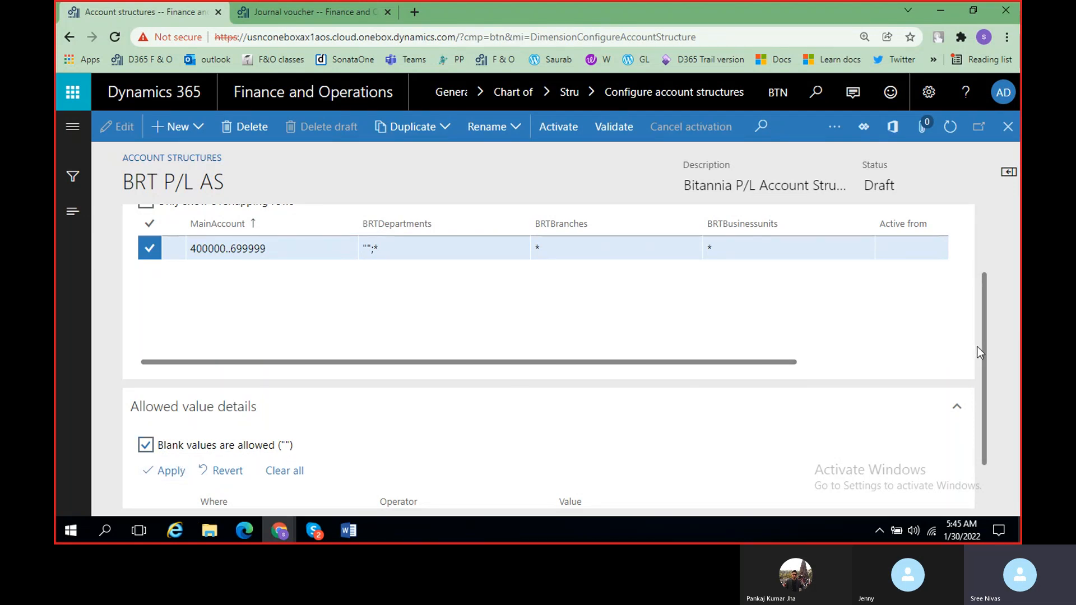
{"action": "left_click_drag", "start_coordinate": [984, 355], "coordinate": [988, 307]}
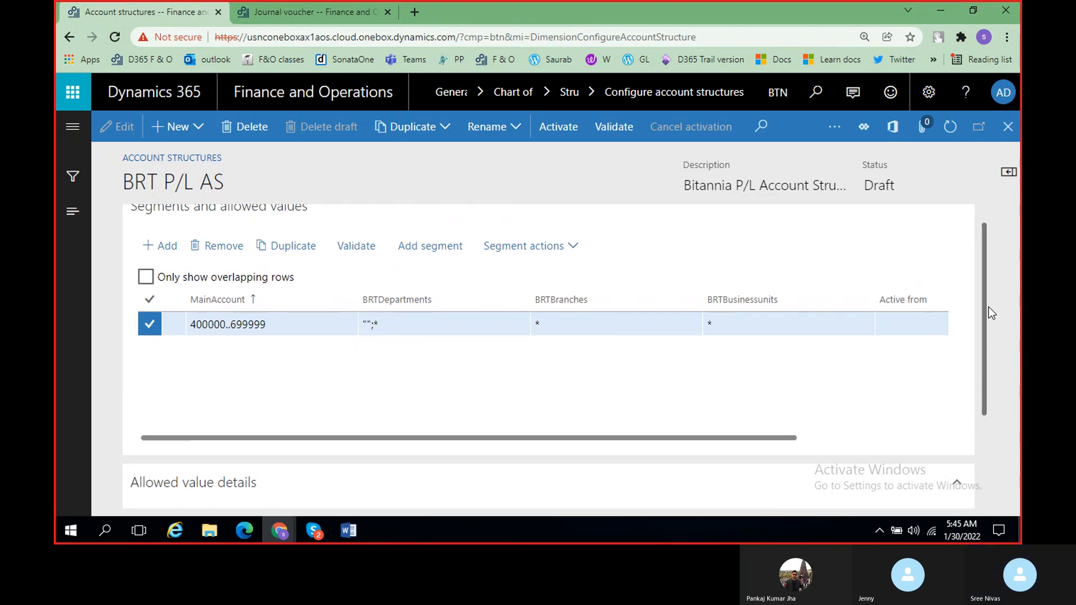
Open the BRT B/S AS account structure in a duplicate browser tab and compare its segment values with those of BRT P/L AS.
{"action": "right_click", "coordinate": [160, 18]}
{"action": "left_click", "coordinate": [267, 113]}
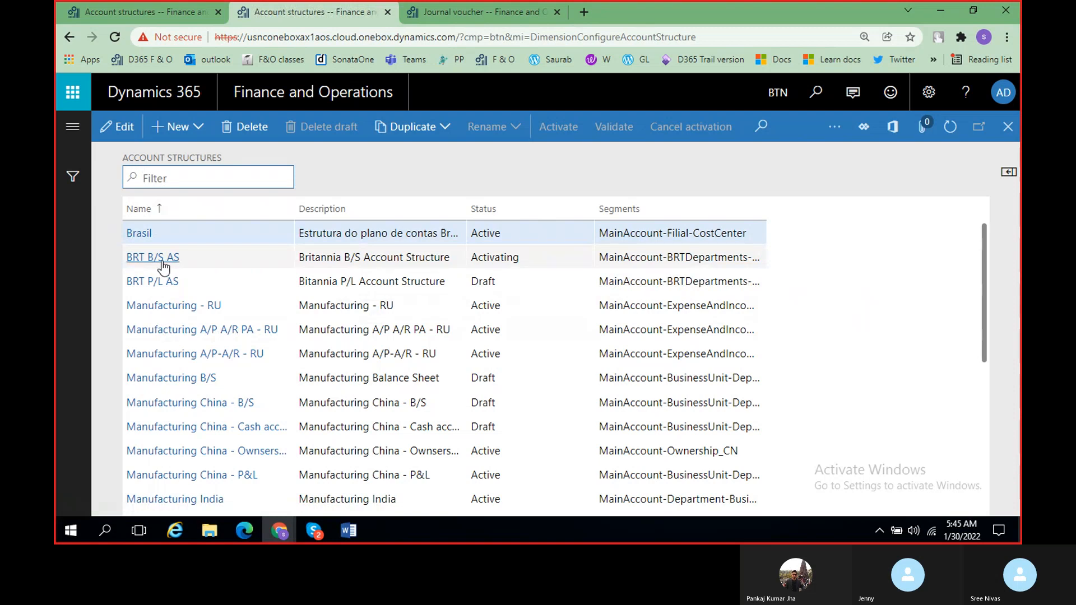
{"action": "left_click", "coordinate": [162, 264]}
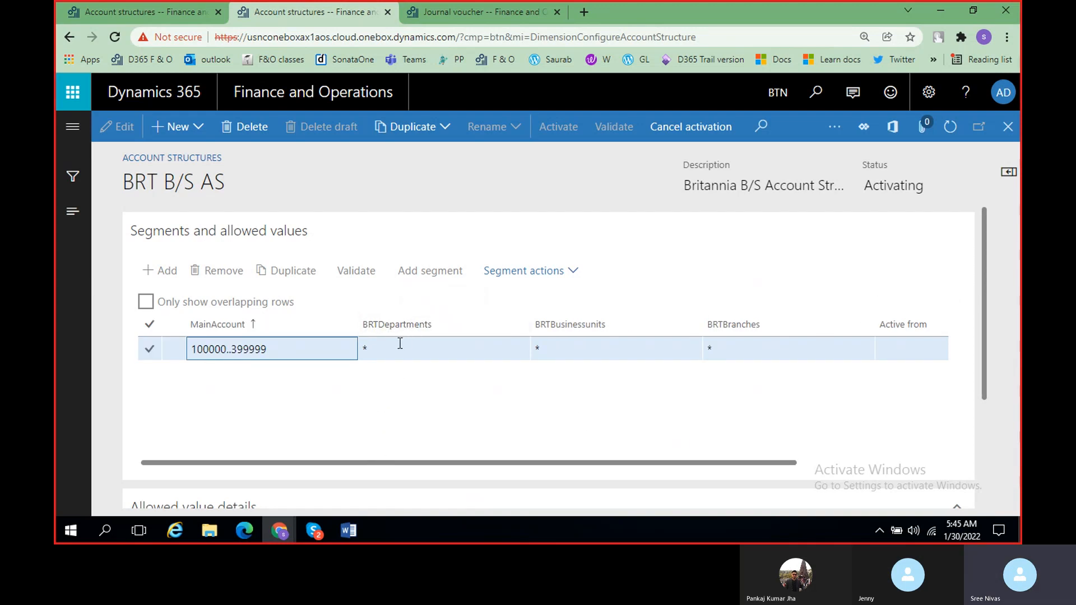
{"action": "left_click", "coordinate": [158, 18]}
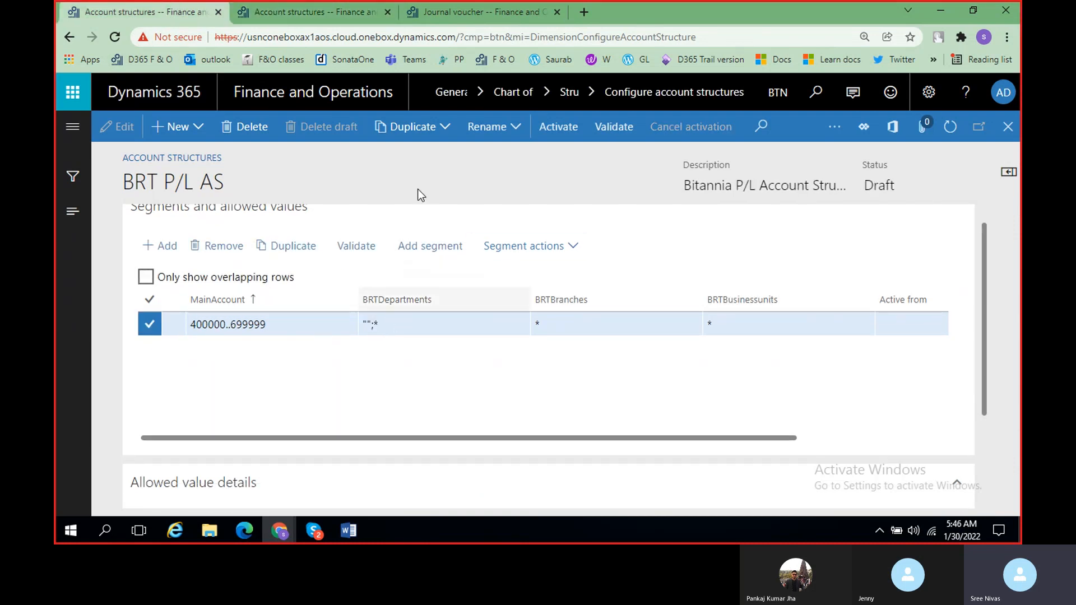
{"action": "key", "text": "ctrl+Tab"}
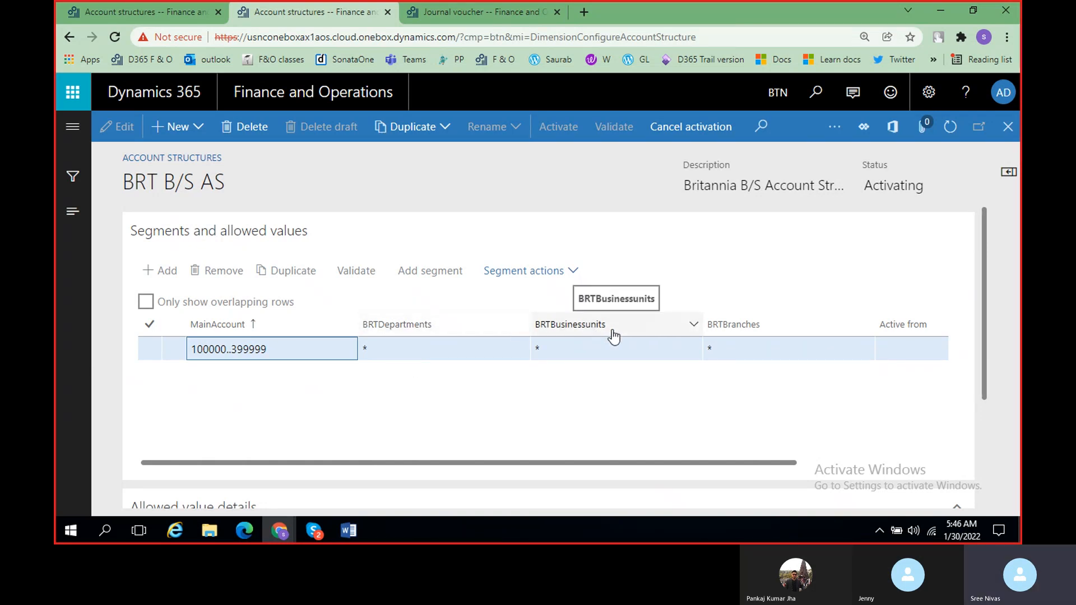
{"action": "left_click", "coordinate": [135, 17]}
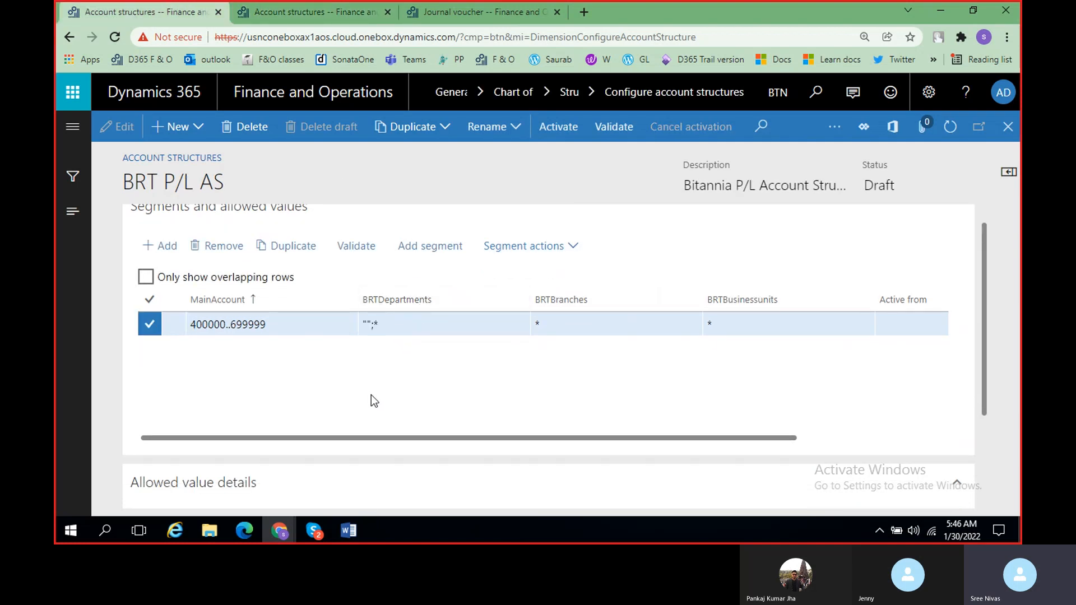
Review the event hall rent example in the Word class notes alongside the allowed segment values of BRT P/L AS.
{"action": "left_click", "coordinate": [348, 530]}
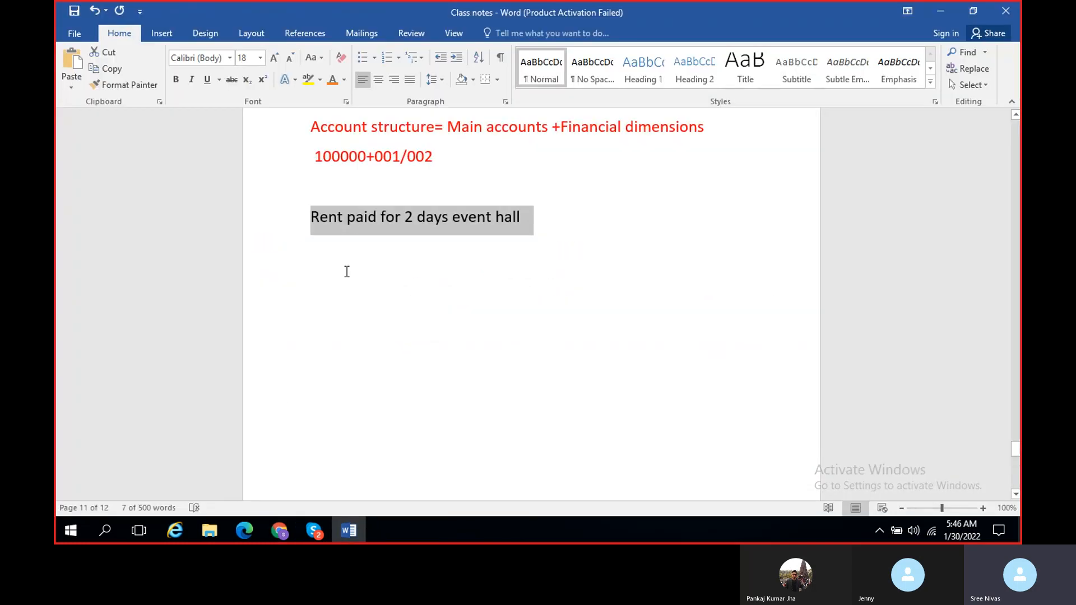
{"action": "left_click", "coordinate": [350, 216]}
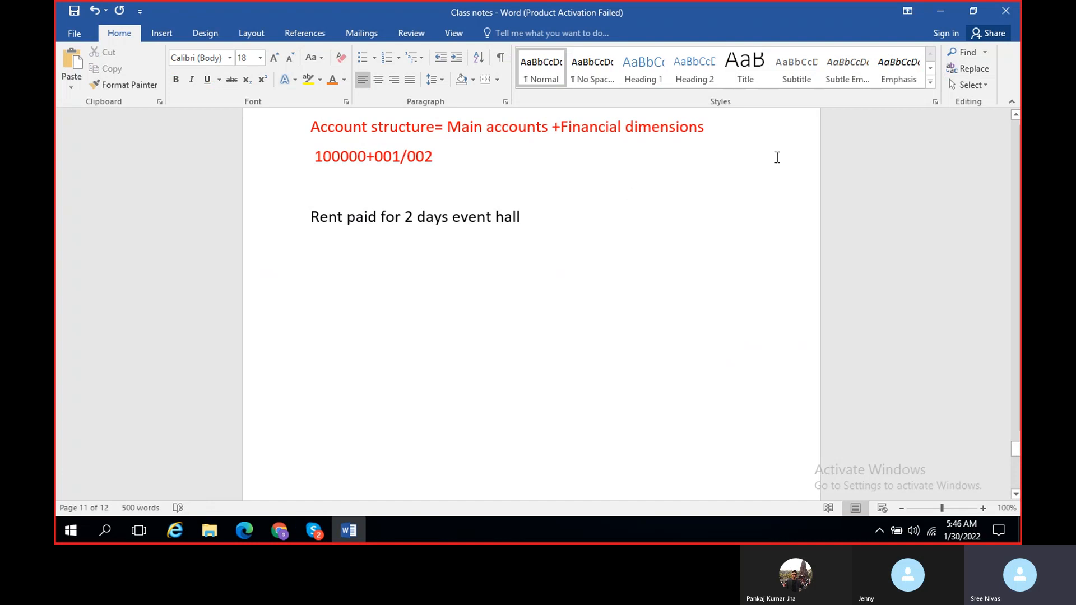
{"action": "left_click", "coordinate": [941, 12]}
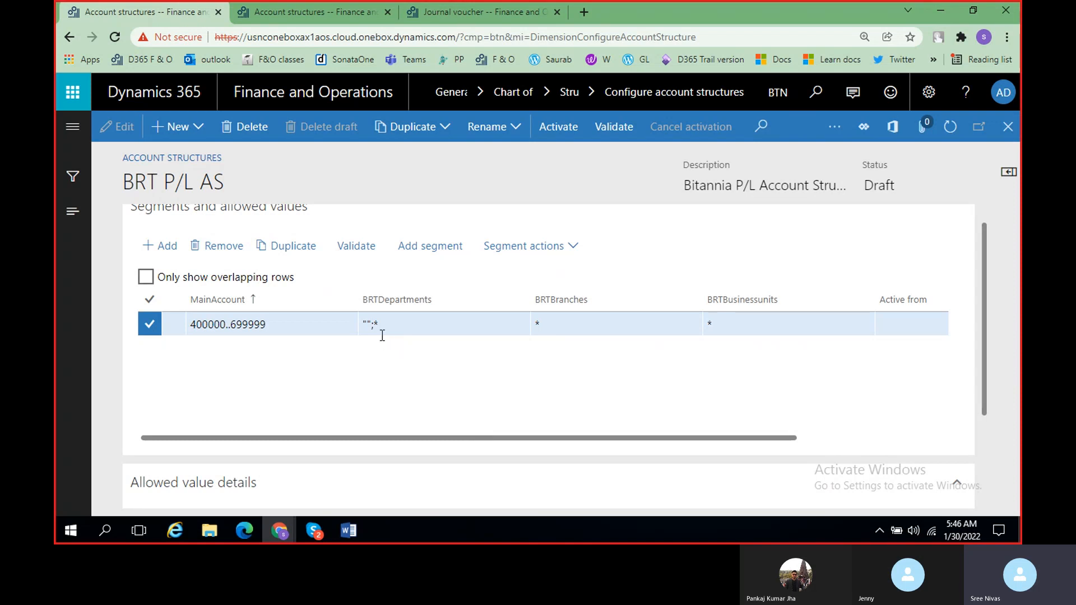
{"action": "scroll", "coordinate": [369, 388], "scroll_direction": "right", "scroll_amount": 3}
{"action": "scroll", "coordinate": [305, 412], "scroll_direction": "left", "scroll_amount": 3}
{"action": "left_click_drag", "start_coordinate": [982, 339], "coordinate": [936, 352]}
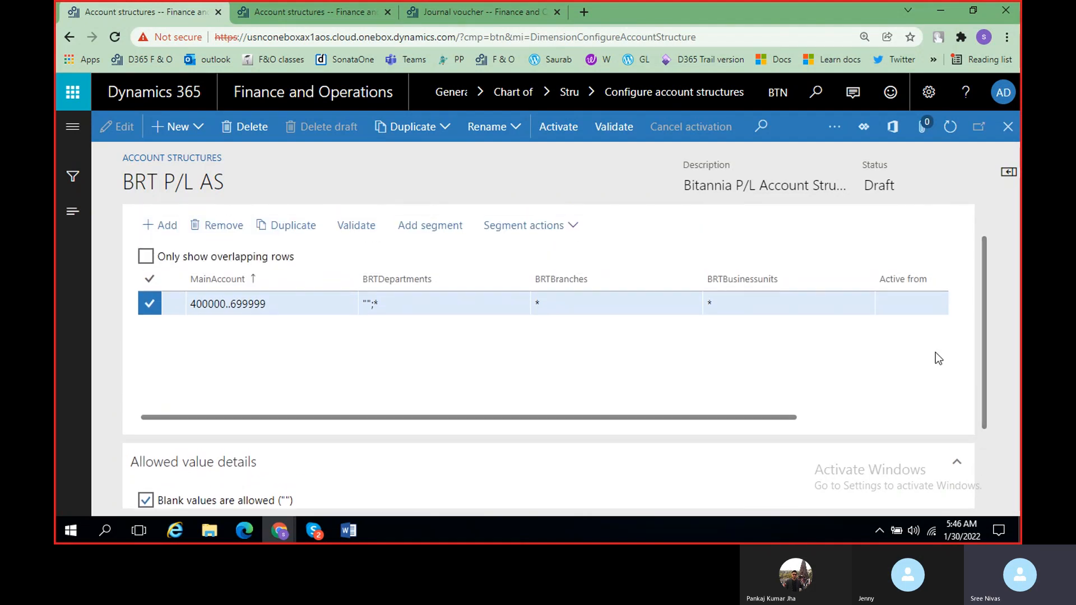
{"action": "left_click", "coordinate": [607, 301]}
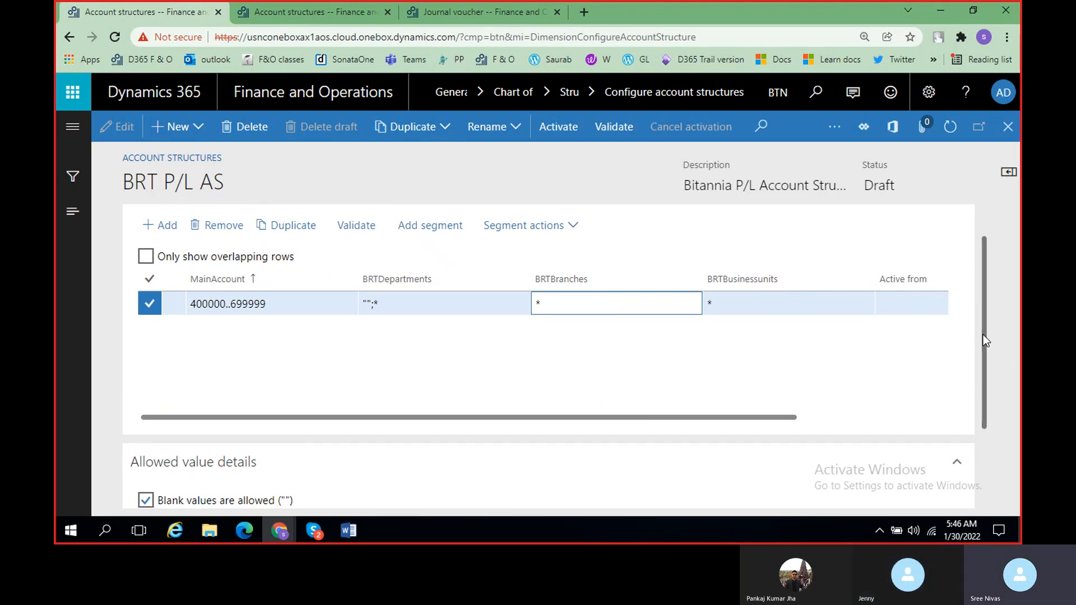
{"action": "left_click_drag", "start_coordinate": [985, 295], "coordinate": [985, 282]}
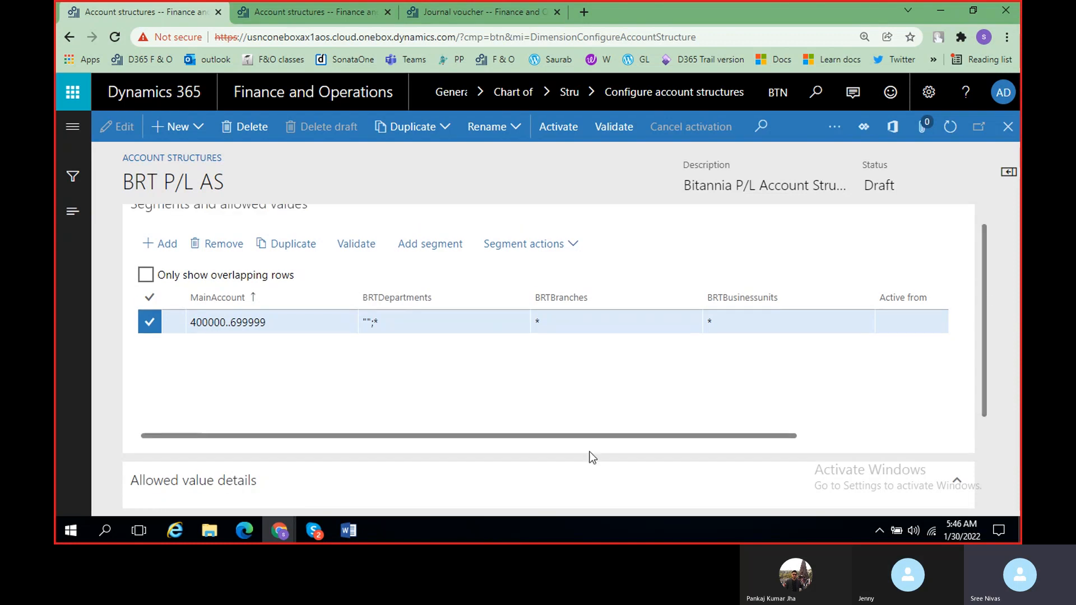
{"action": "left_click", "coordinate": [349, 531]}
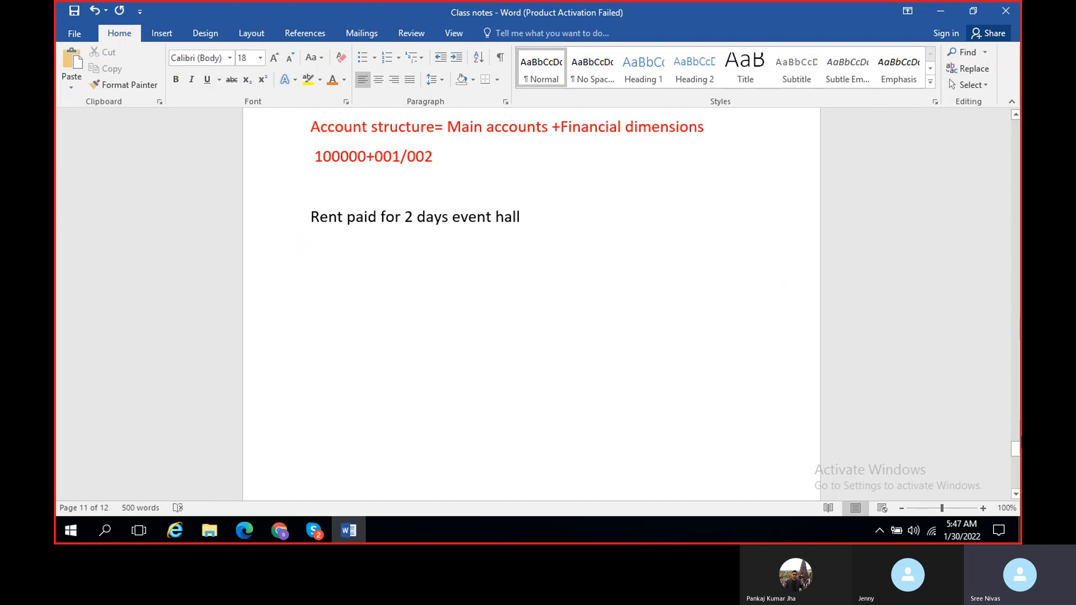
Review the main account number ranges in the Word class notes alongside the segments of BRT P/L AS.
{"action": "left_click_drag", "start_coordinate": [1017, 447], "coordinate": [1014, 284]}
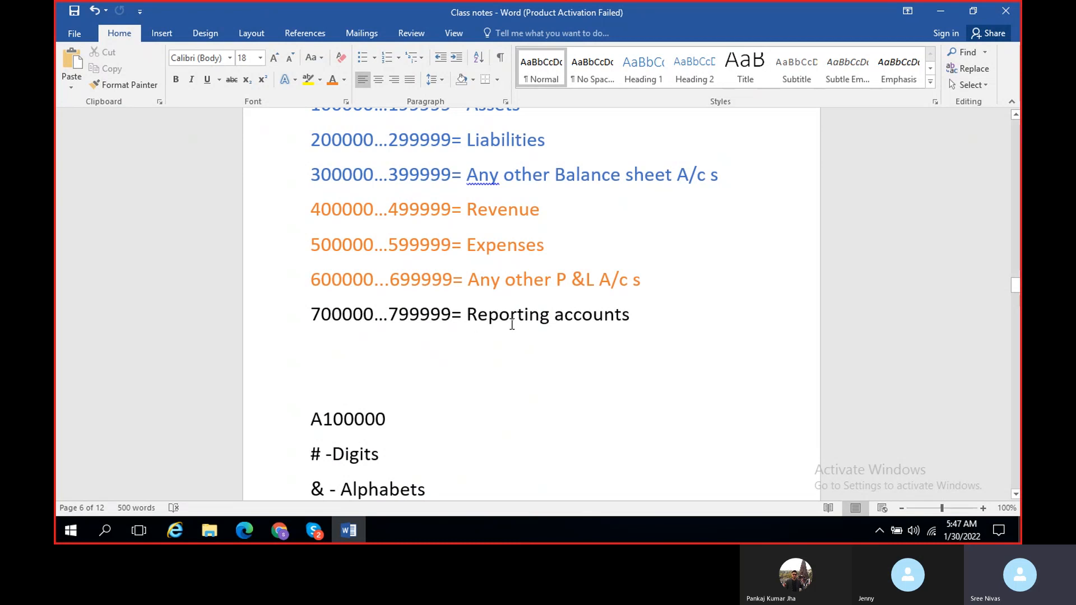
{"action": "scroll", "coordinate": [590, 372], "scroll_direction": "up", "scroll_amount": 2}
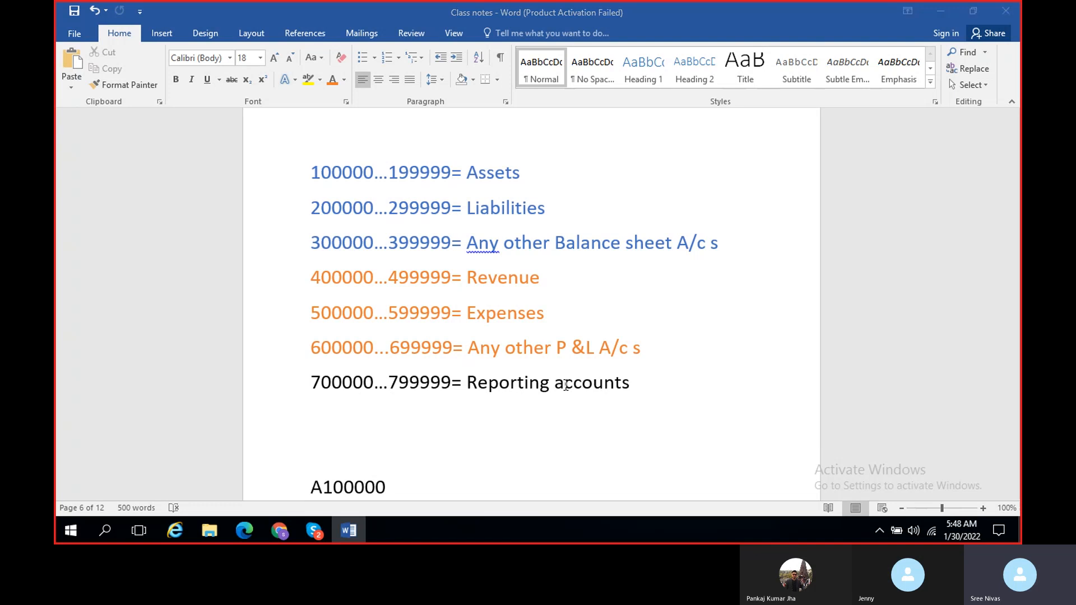
{"action": "key", "text": "alt+Tab"}
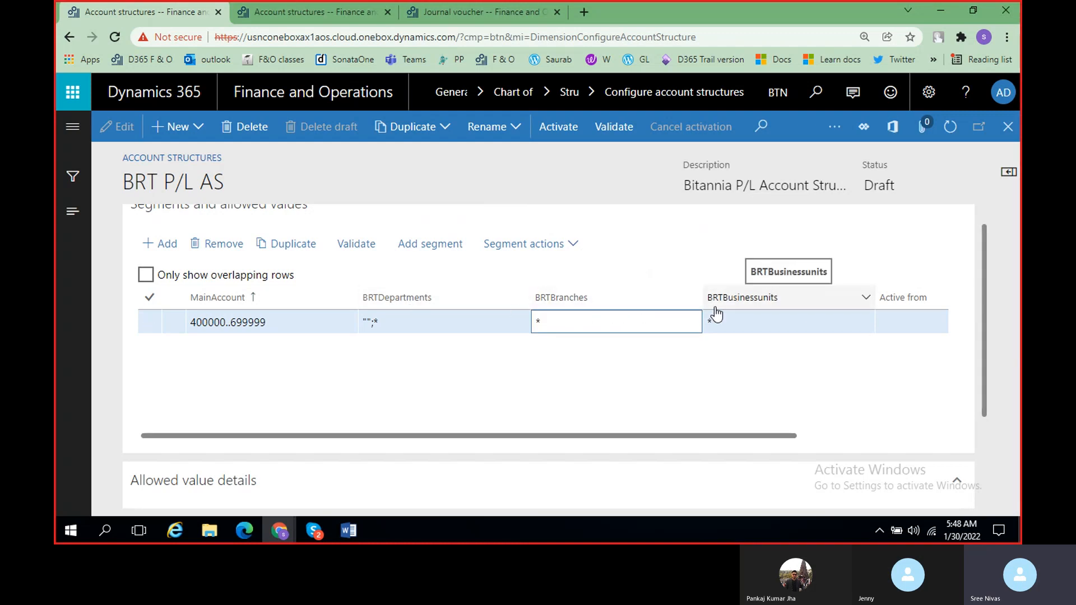
{"action": "key", "text": "alt+Tab"}
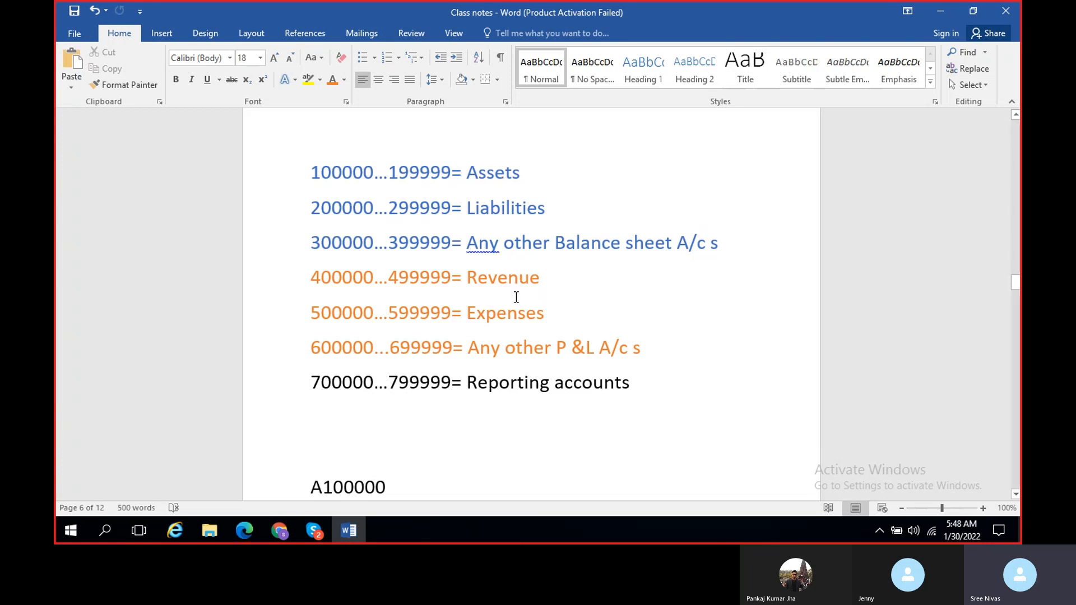
{"action": "key", "text": "alt+Tab"}
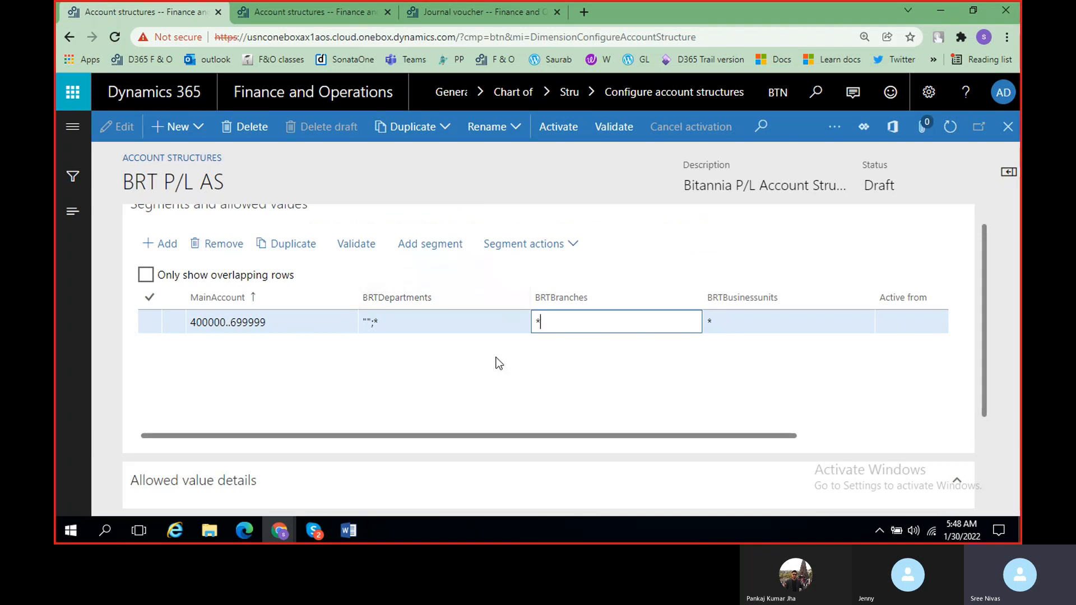
Set the main account range of the BRT P/L AS row to 100000..799999.
{"action": "left_click", "coordinate": [193, 323]}
{"action": "left_click", "coordinate": [201, 324]}
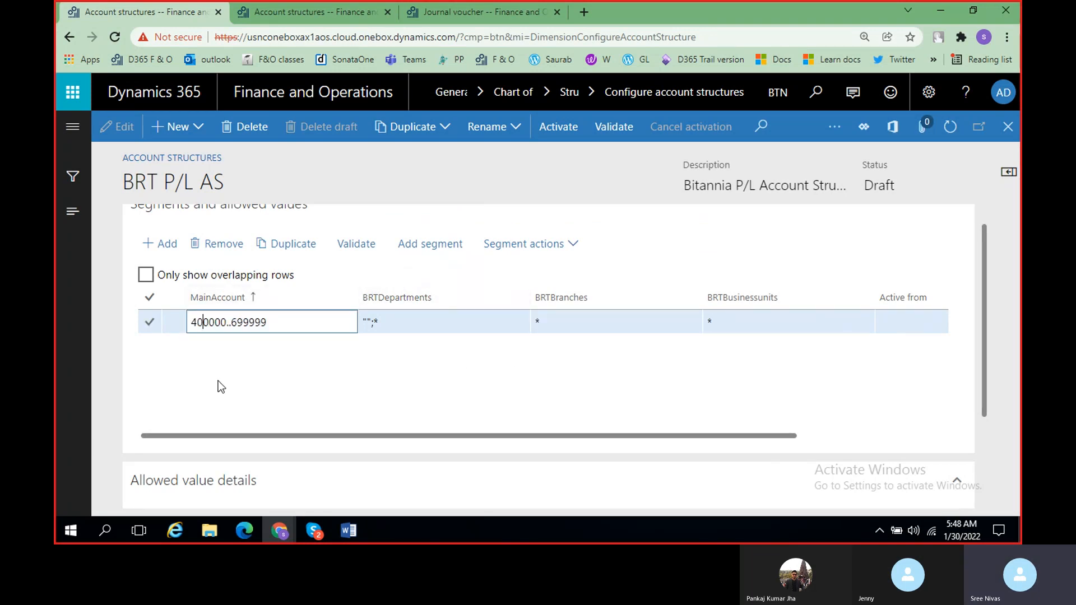
{"action": "key", "text": "BackSpace"}
{"action": "key", "text": "BackSpace"}
{"action": "type", "text": "1"}
{"action": "key", "text": "Right"}
{"action": "key", "text": "Right"}
{"action": "key", "text": "Right"}
{"action": "key", "text": "Right"}
{"action": "key", "text": "Right"}
{"action": "key", "text": "Right"}
{"action": "key", "text": "Right"}
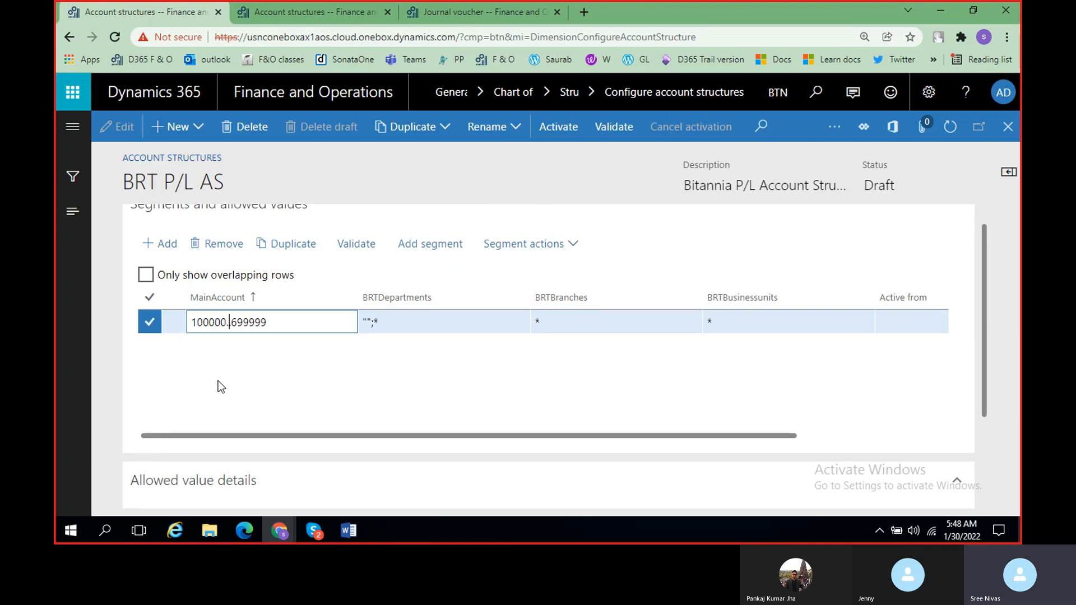
{"action": "key", "text": "Delete"}
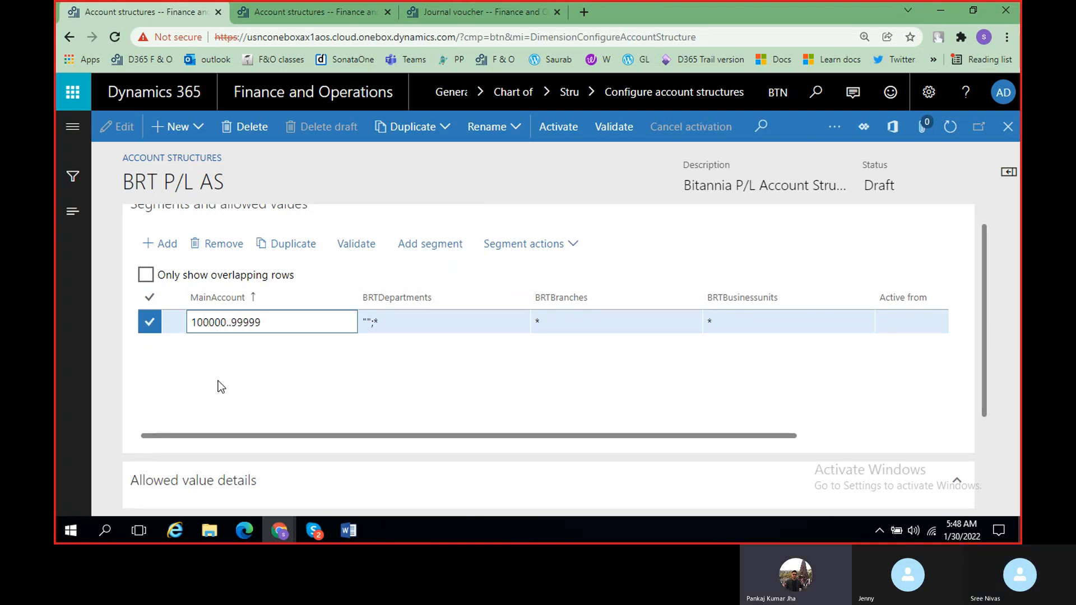
{"action": "type", "text": "7"}
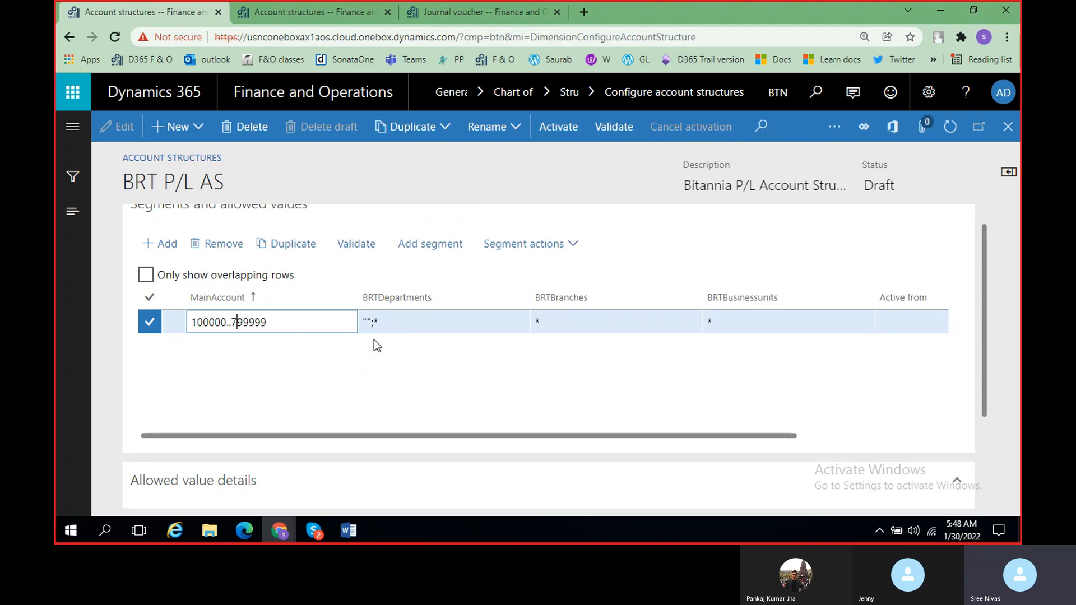
Remove the blank value from the row's BRTDepartments segment, leaving only * as the allowed value.
{"action": "left_click", "coordinate": [380, 319]}
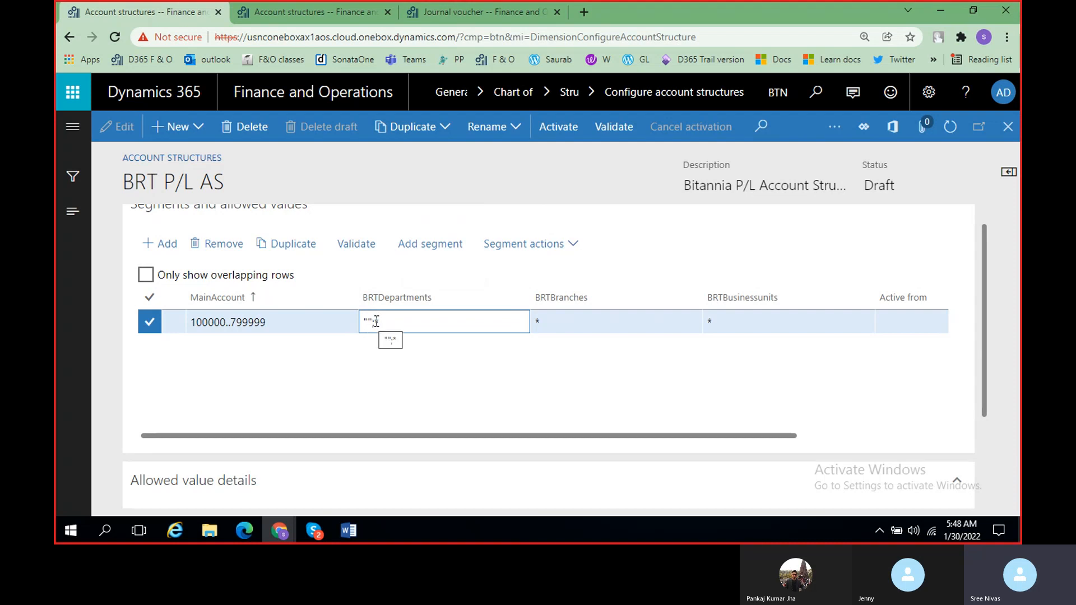
{"action": "left_click", "coordinate": [376, 322]}
{"action": "key", "text": "BackSpace"}
{"action": "key", "text": "BackSpace"}
{"action": "key", "text": "BackSpace"}
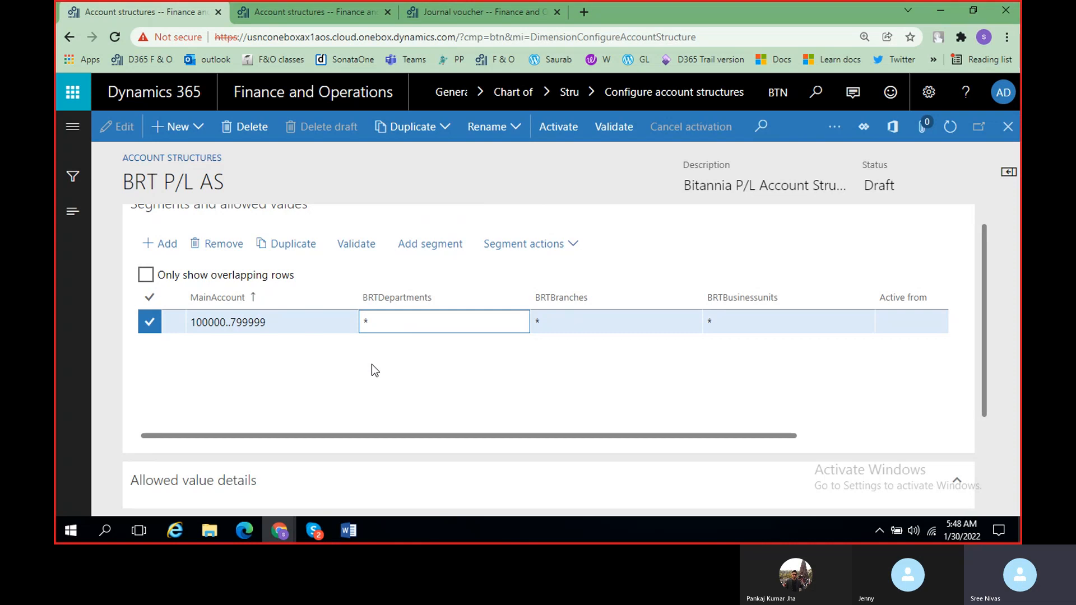
{"action": "left_click", "coordinate": [336, 364]}
{"action": "left_click", "coordinate": [396, 322]}
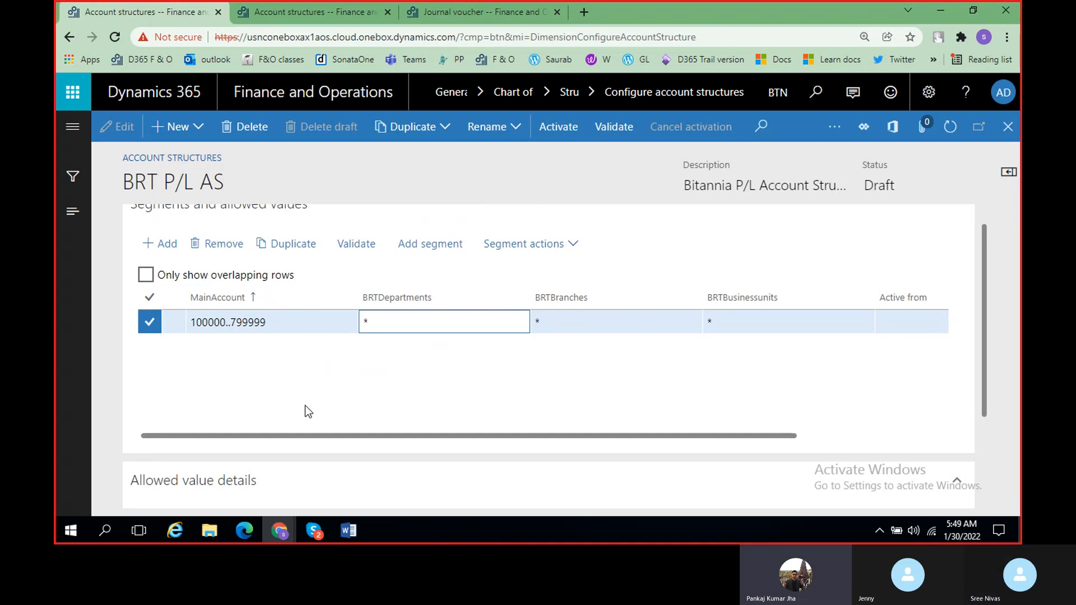
Compare the rent main account and department example in the Word class notes with the BRT P/L AS segment row.
{"action": "left_click", "coordinate": [352, 530]}
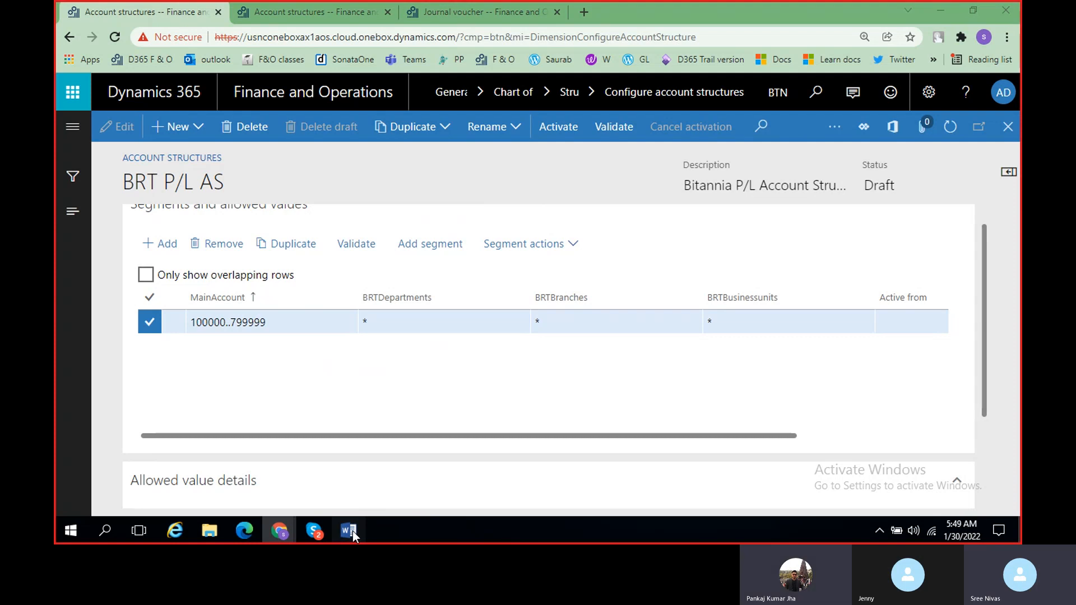
{"action": "left_click_drag", "start_coordinate": [1015, 287], "coordinate": [1004, 432]}
{"action": "left_click", "coordinate": [453, 335]}
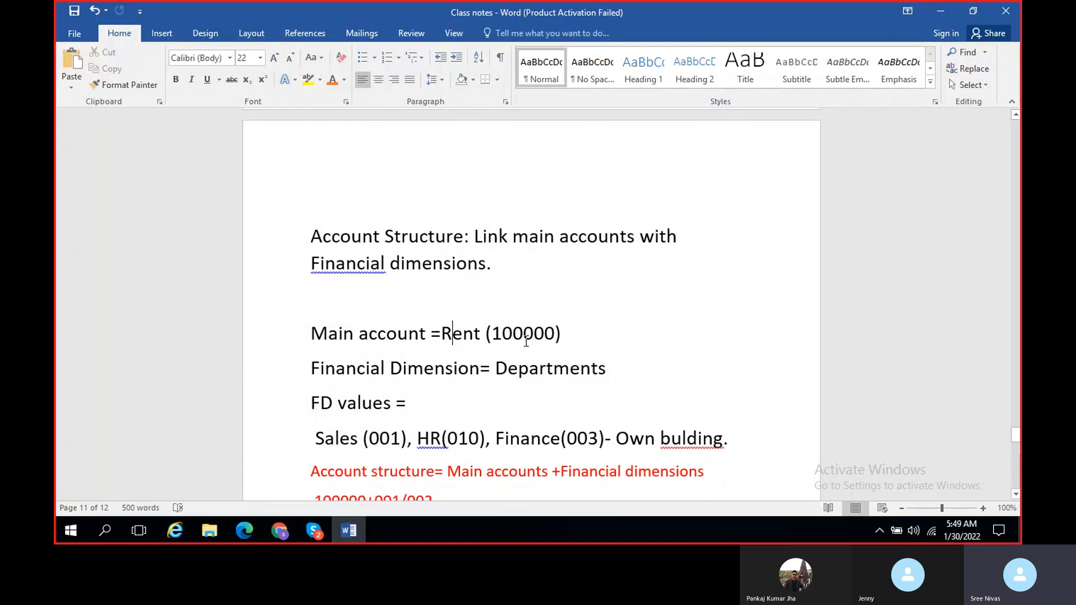
{"action": "left_click", "coordinate": [356, 531]}
{"action": "left_click", "coordinate": [332, 373]}
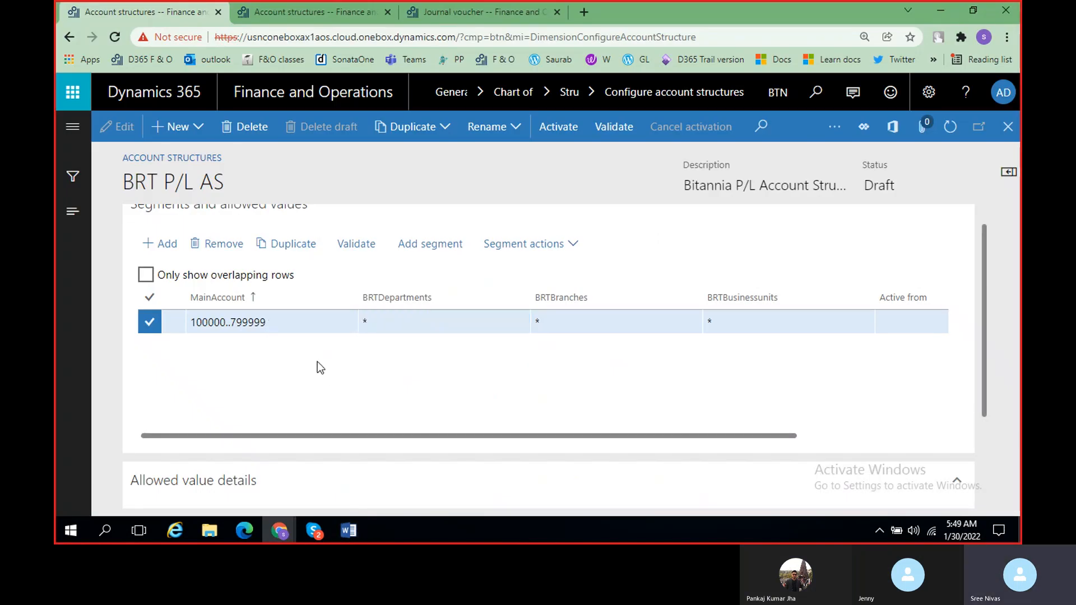
{"action": "left_click", "coordinate": [348, 530]}
{"action": "scroll", "coordinate": [543, 346], "scroll_direction": "down", "scroll_amount": 2}
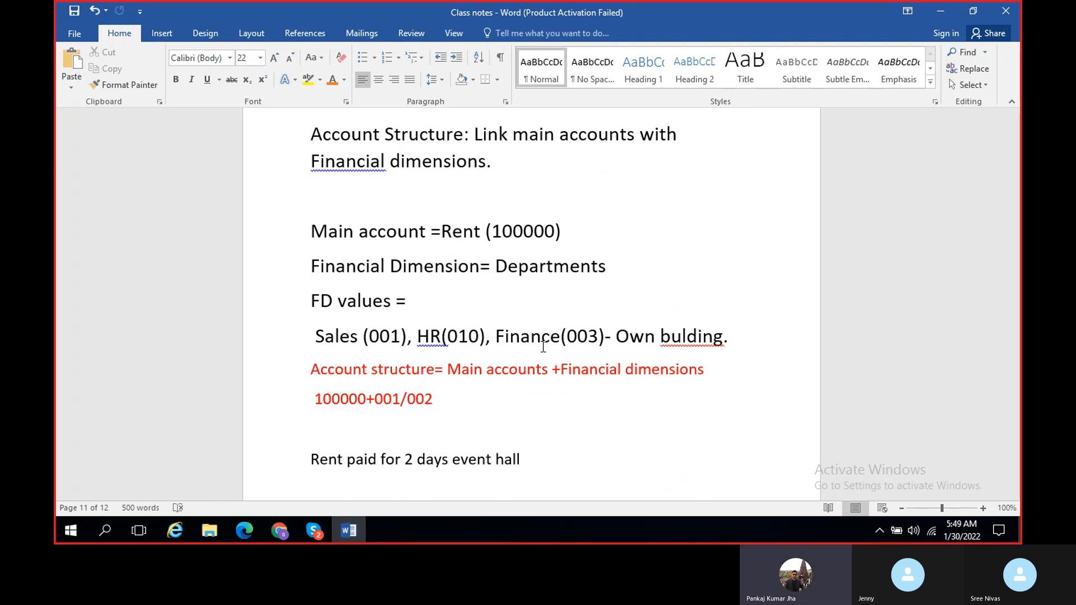
{"action": "scroll", "coordinate": [543, 345], "scroll_direction": "down", "scroll_amount": 1}
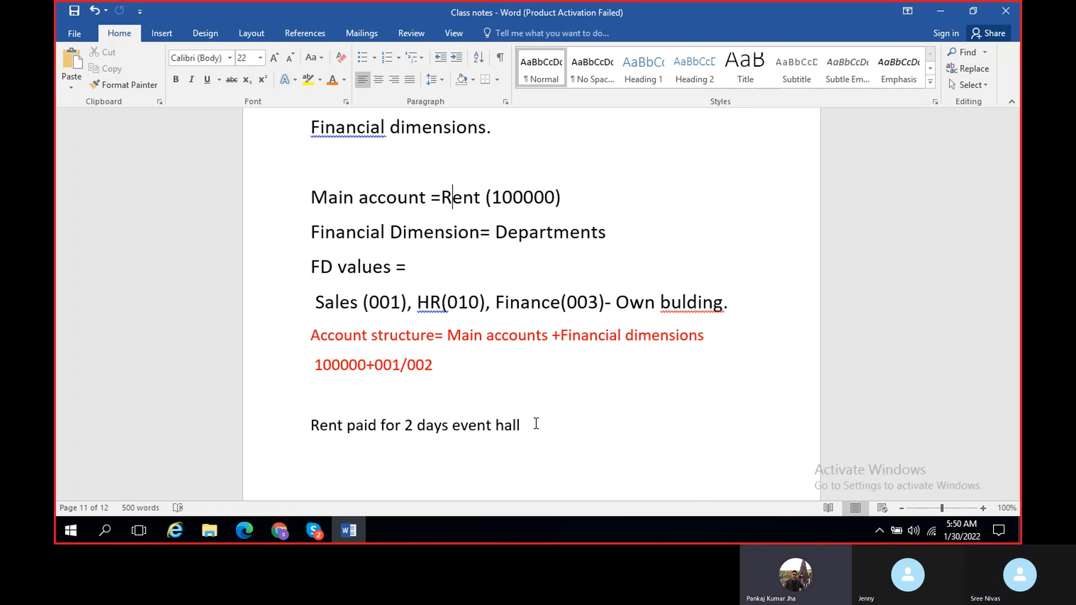
{"action": "left_click", "coordinate": [345, 532]}
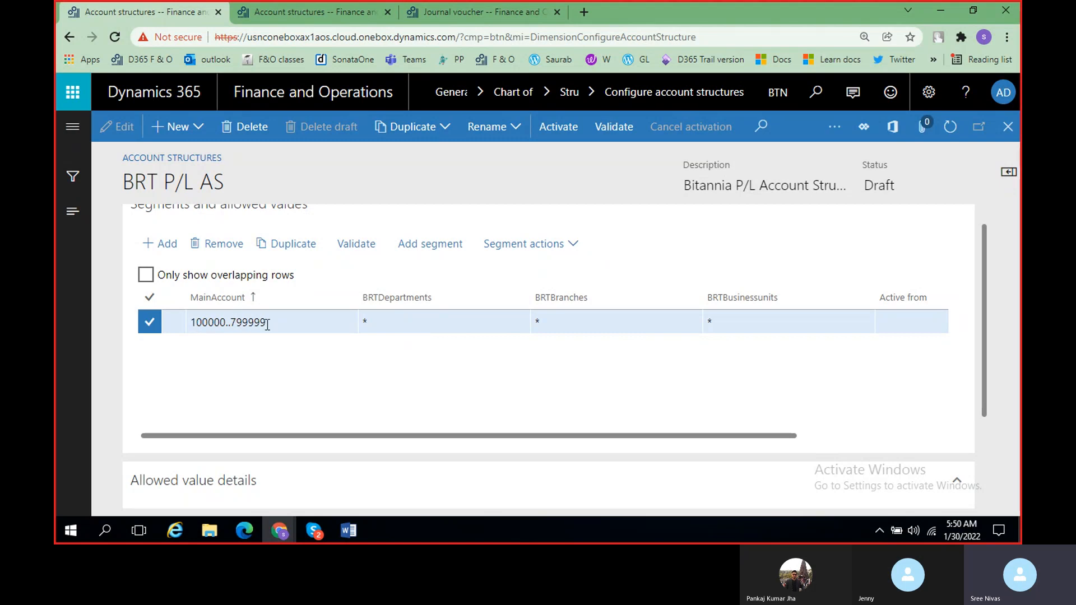
{"action": "left_click", "coordinate": [420, 328]}
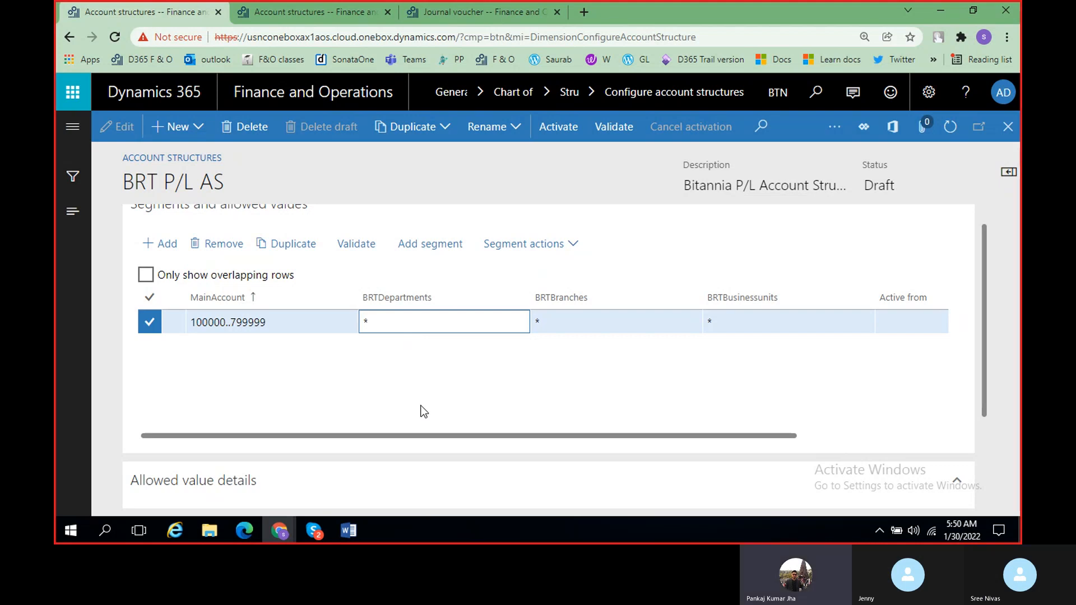
{"action": "left_click", "coordinate": [164, 246]}
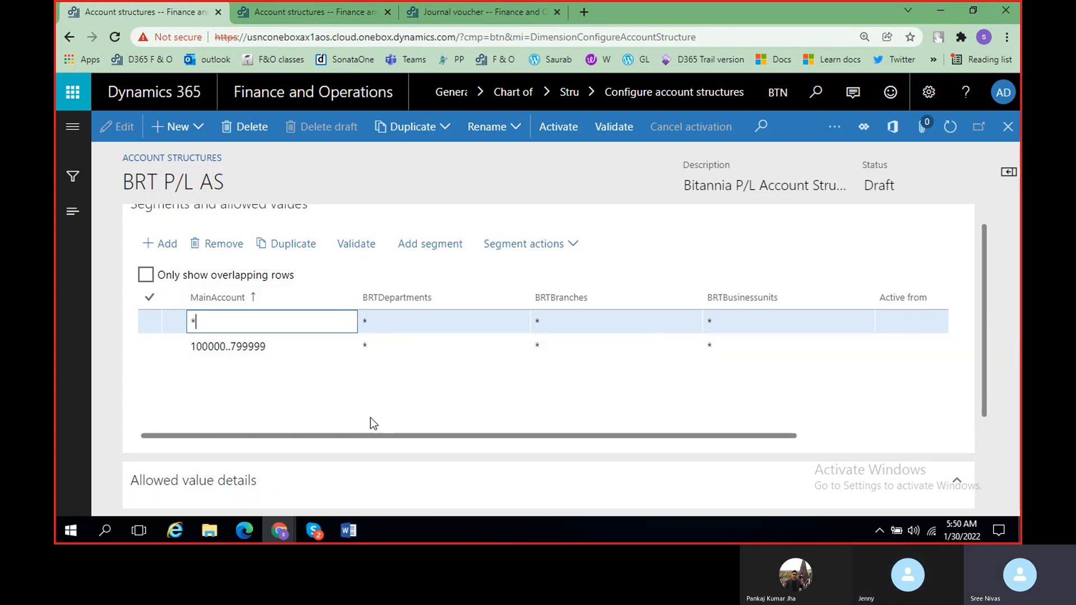
{"action": "key", "text": "BackSpace"}
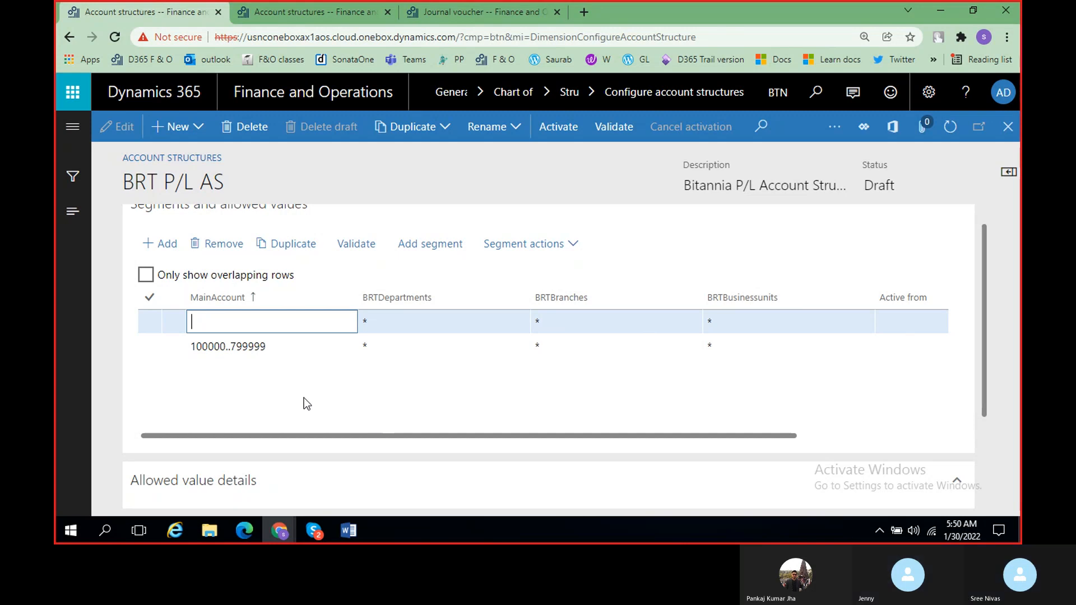
{"action": "left_click", "coordinate": [149, 325]}
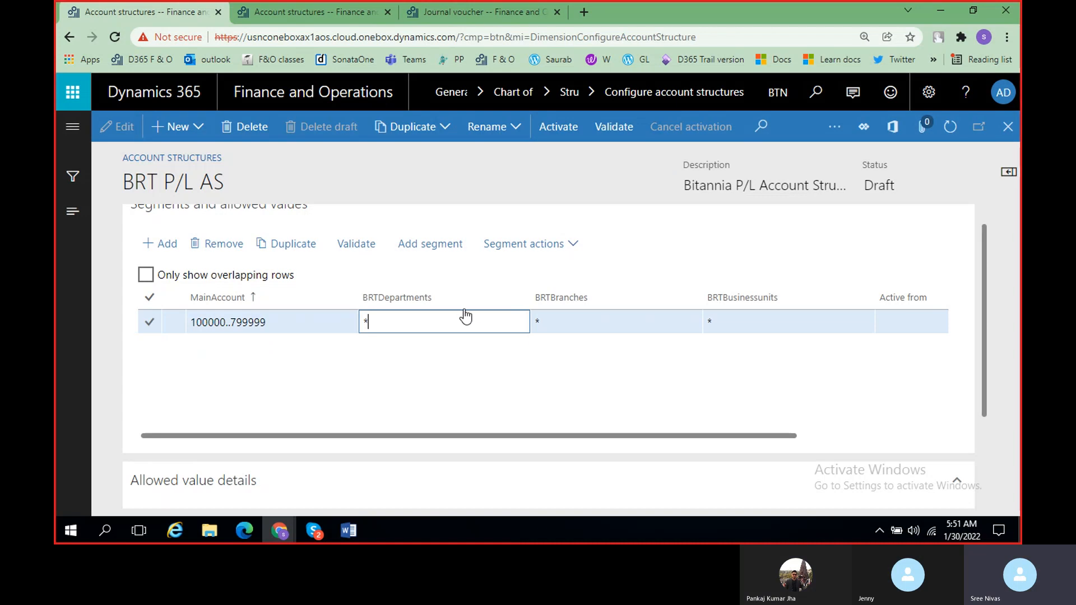
Check the profit and loss account ranges in the Word class notes and set the row's main account range to 400000..699999.
{"action": "left_click", "coordinate": [239, 319]}
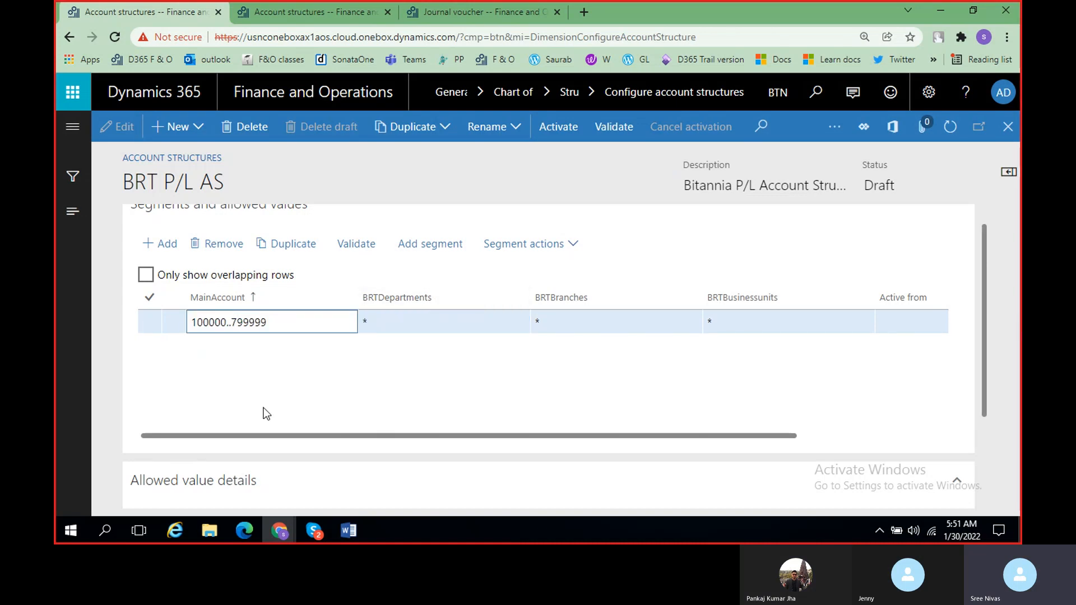
{"action": "key", "text": "BackSpace"}
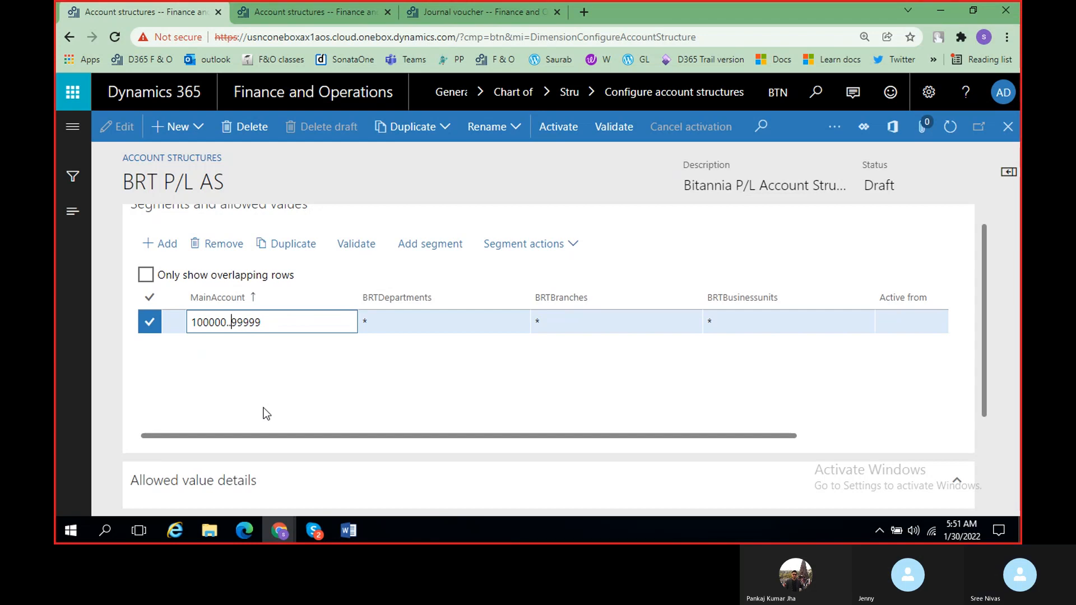
{"action": "type", "text": "6"}
{"action": "key", "text": "Home"}
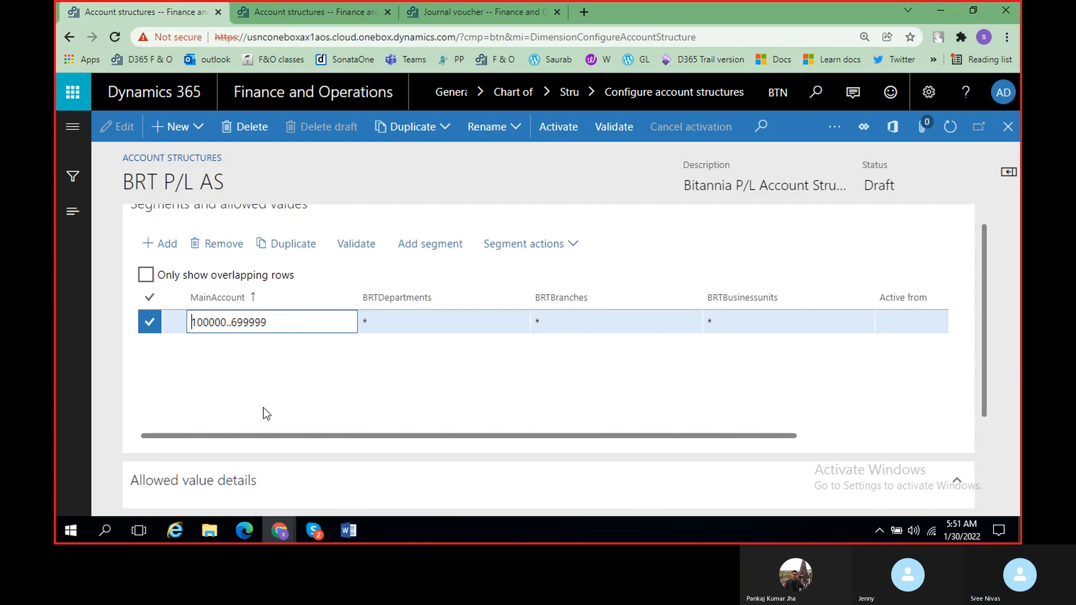
{"action": "key", "text": "Delete"}
{"action": "type", "text": "3"}
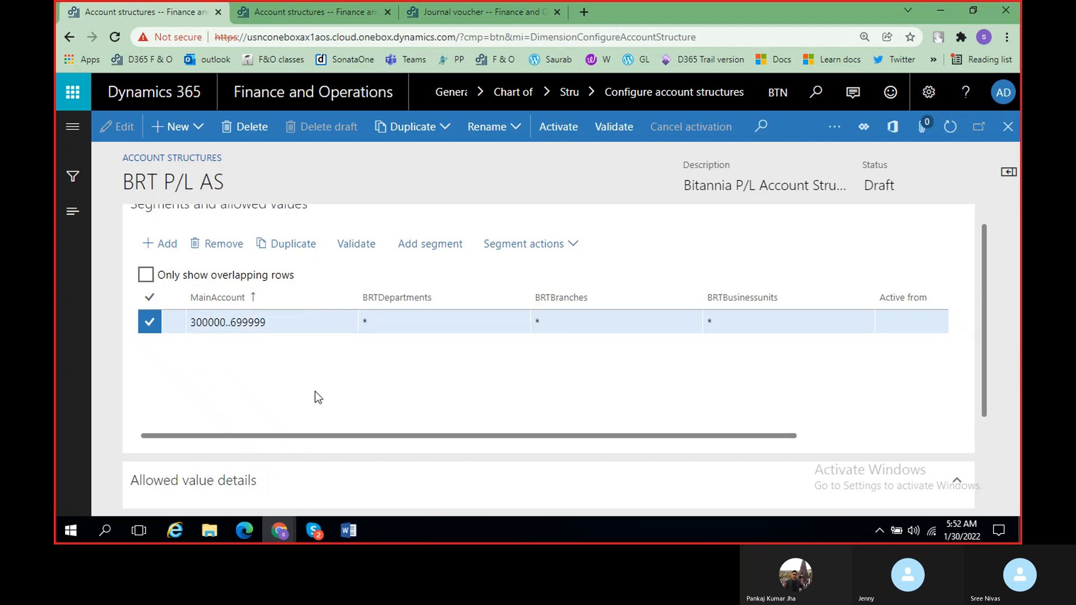
{"action": "key", "text": "alt+Tab"}
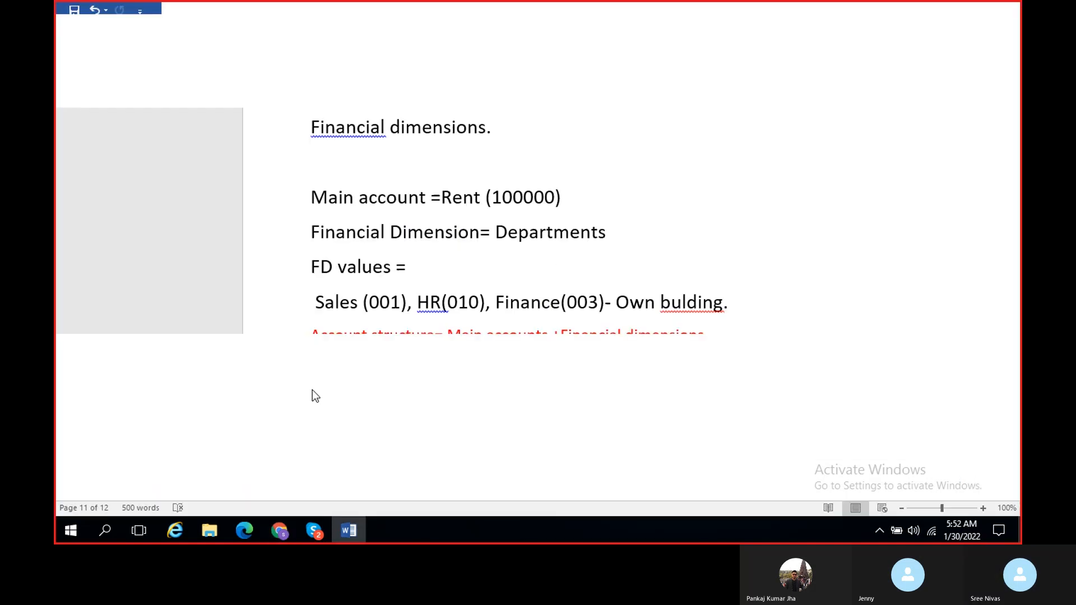
{"action": "scroll", "coordinate": [557, 272], "scroll_direction": "up", "scroll_amount": 8}
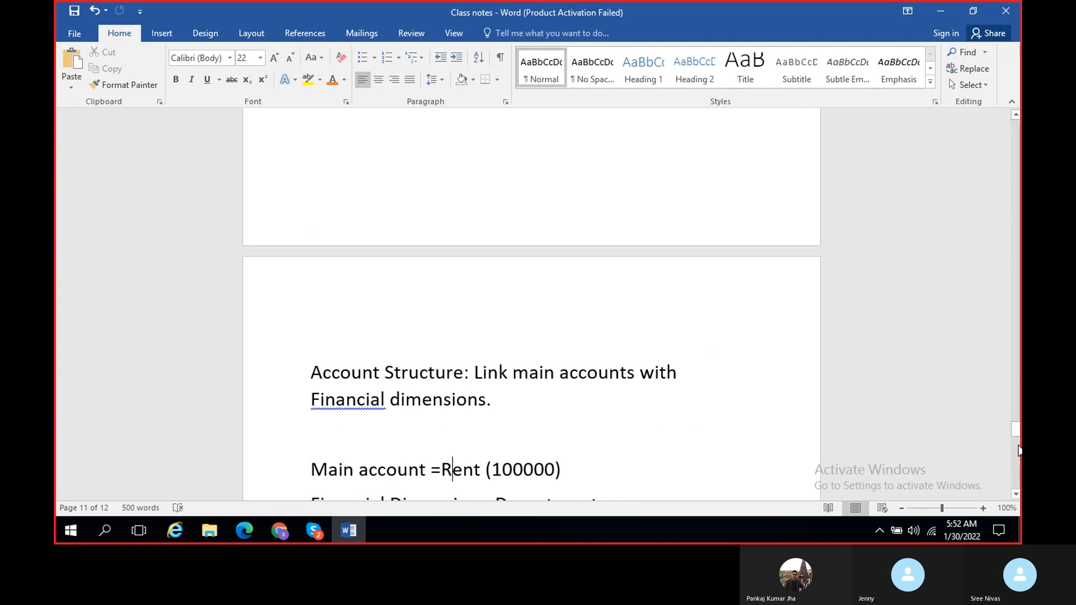
{"action": "left_click_drag", "start_coordinate": [1015, 430], "coordinate": [1016, 281]}
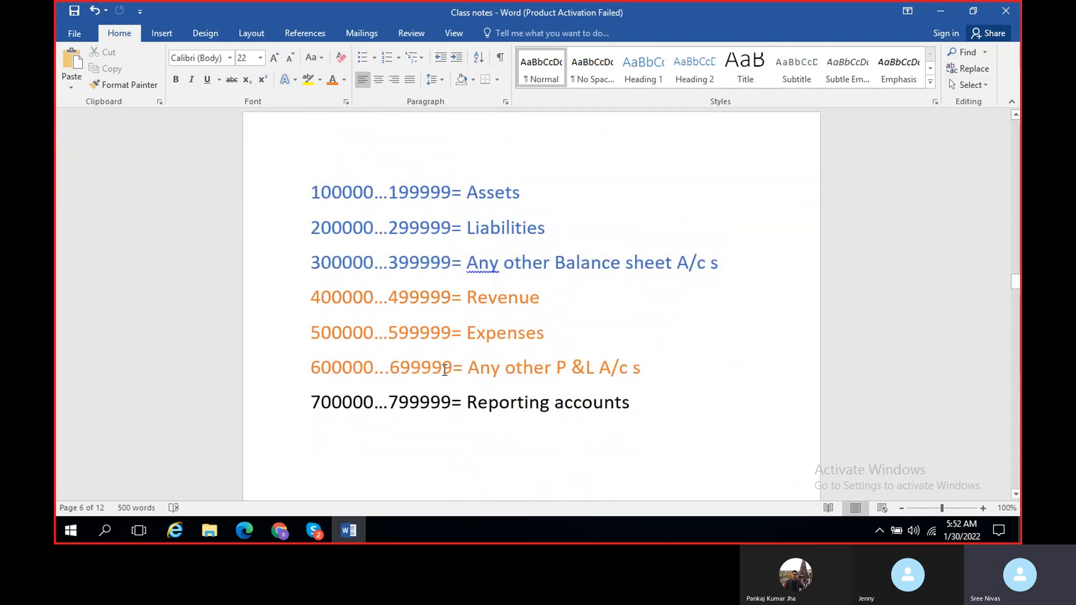
{"action": "key", "text": "alt+Tab"}
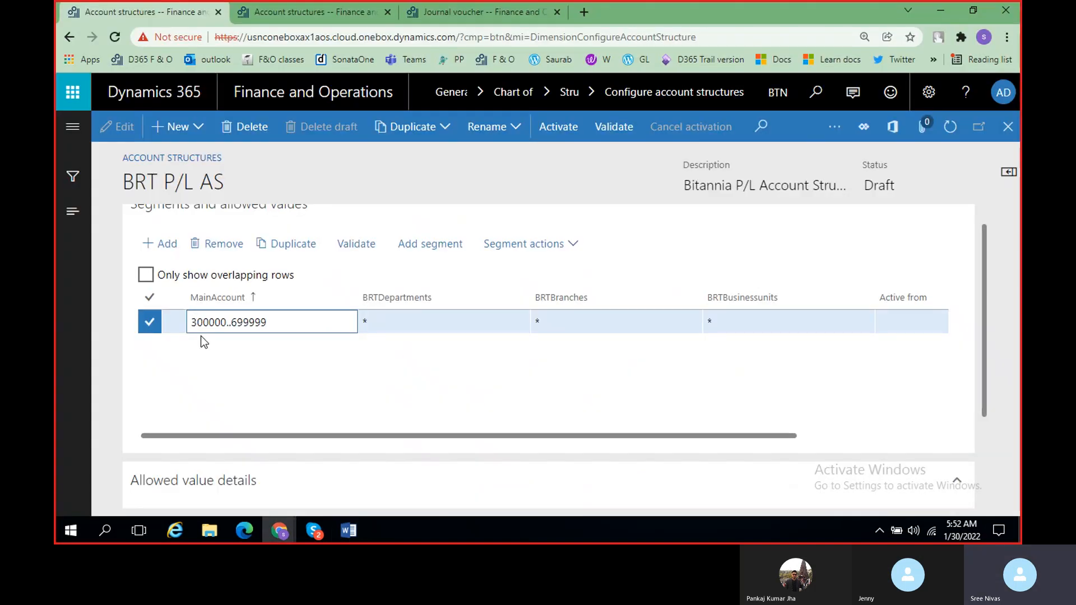
{"action": "type", "text": "4"}
{"action": "left_click", "coordinate": [291, 386]}
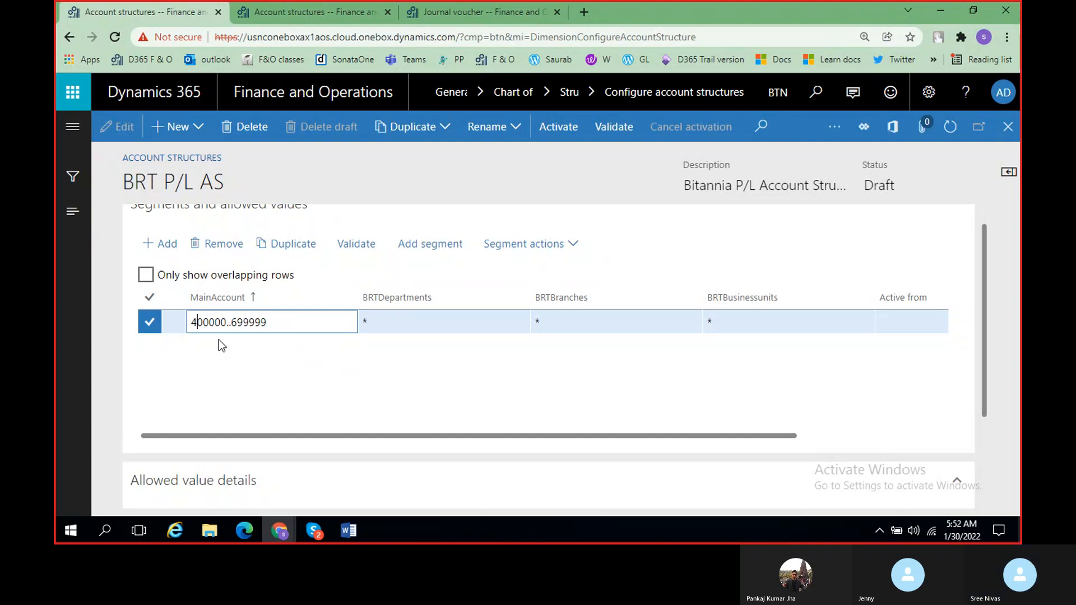
In the Word class notes, change the rent main account to 400000 and the account structure example to 400000+001/002.
{"action": "key", "text": "alt+Tab"}
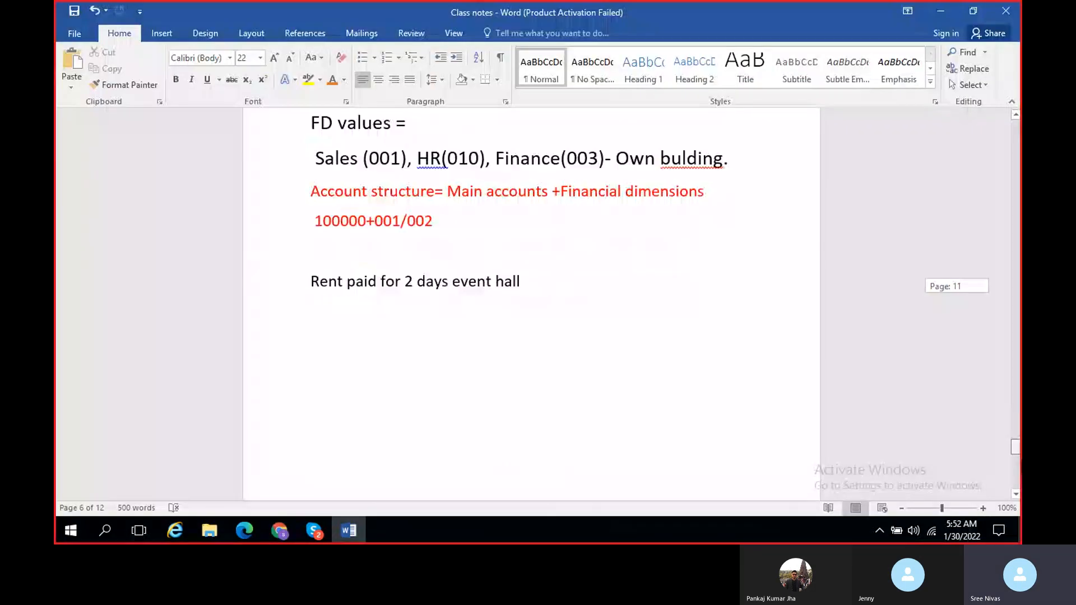
{"action": "left_click_drag", "start_coordinate": [1016, 446], "coordinate": [1015, 438]}
{"action": "left_click", "coordinate": [502, 248]}
{"action": "key", "text": "BackSpace"}
{"action": "type", "text": "4"}
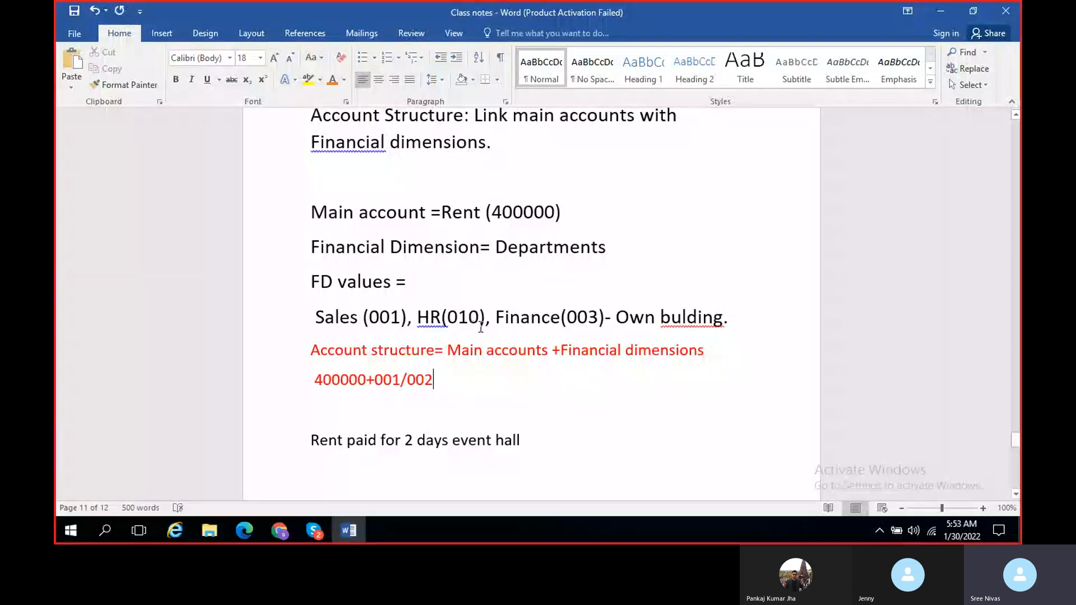
Add a new row to the segments and allowed values of BRT P/L AS and set its main account to 400000.
{"action": "key", "text": "alt+Tab"}
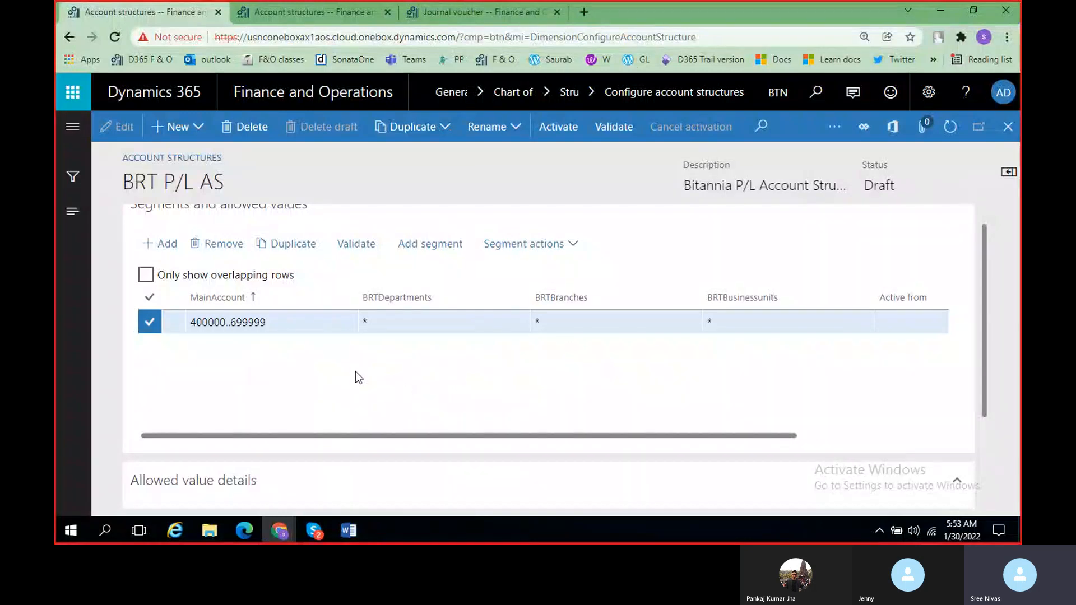
{"action": "left_click", "coordinate": [165, 246]}
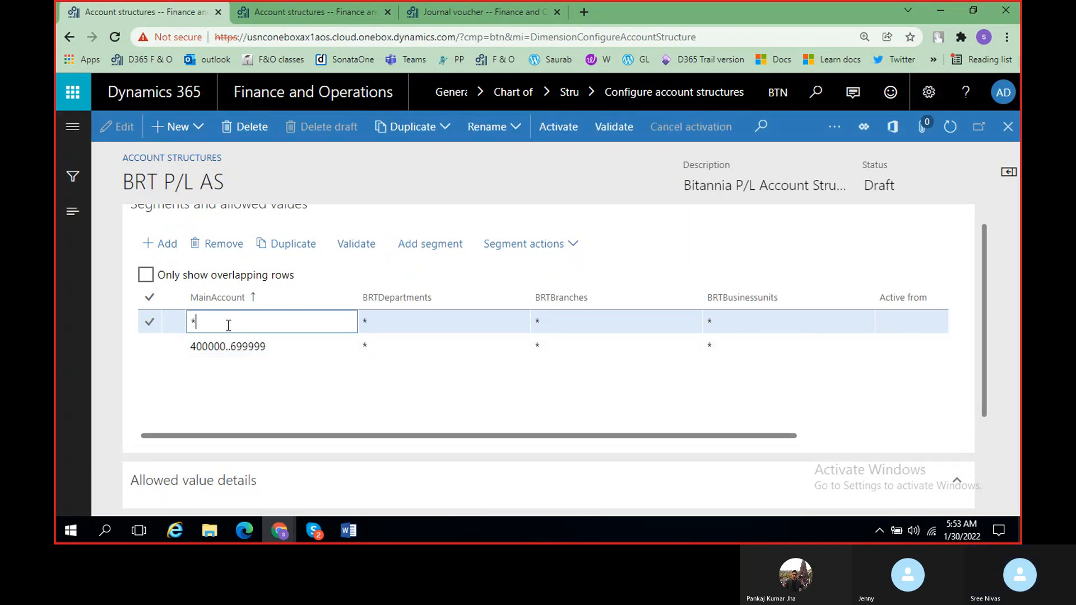
{"action": "key", "text": "BackSpace"}
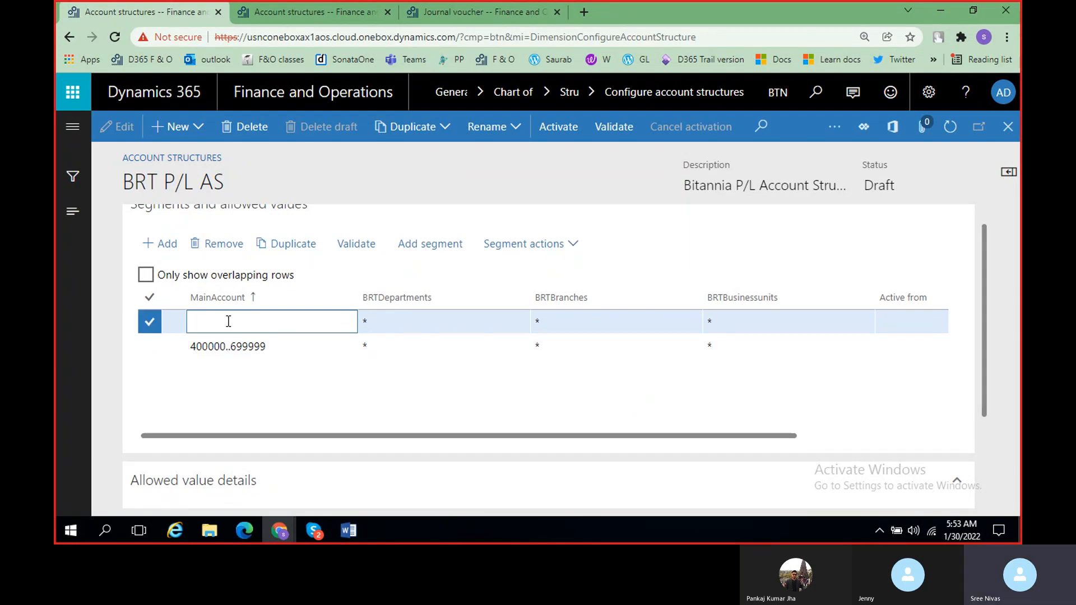
{"action": "left_click", "coordinate": [320, 408]}
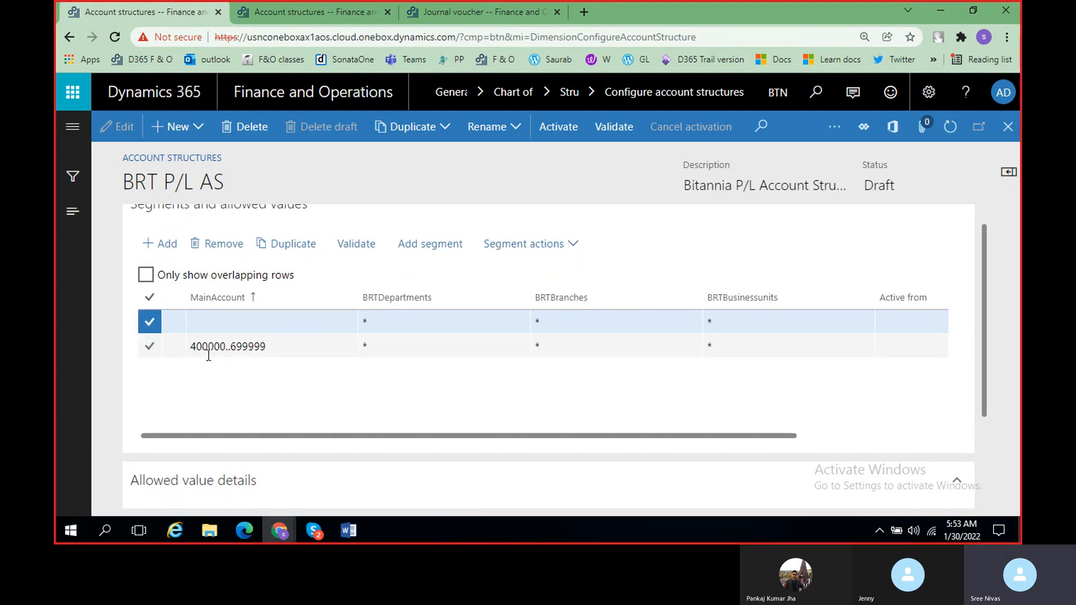
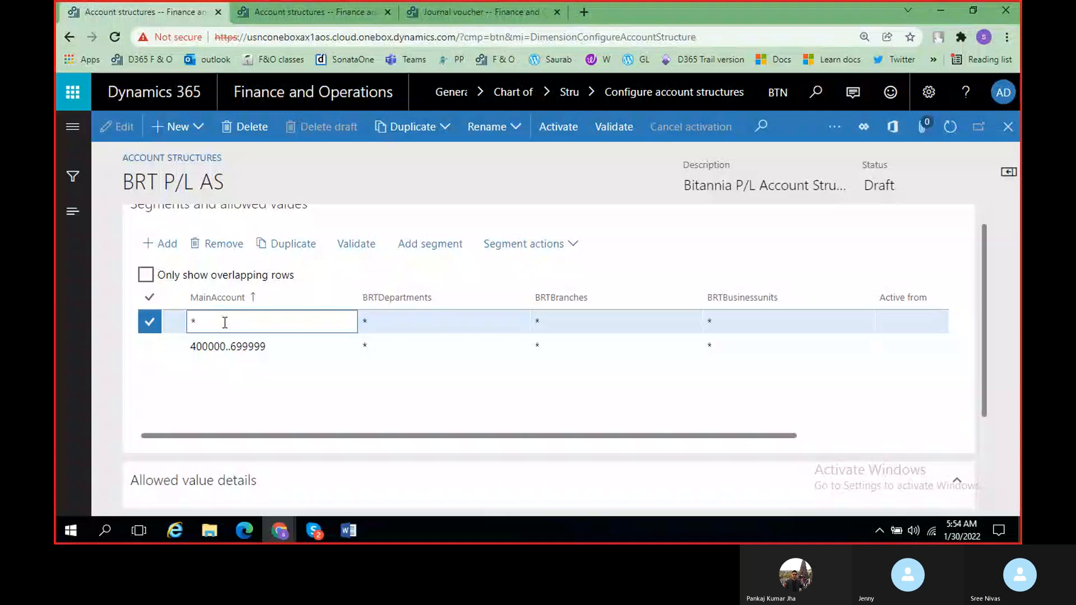
{"action": "key", "text": "BackSpace"}
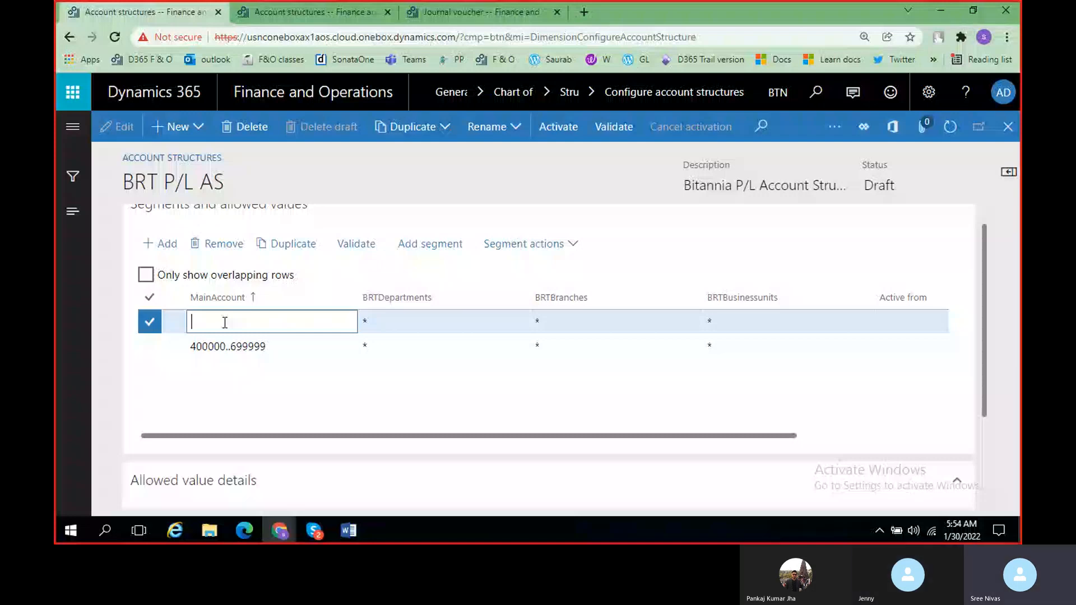
{"action": "type", "text": "400000"}
{"action": "key", "text": "Tab"}
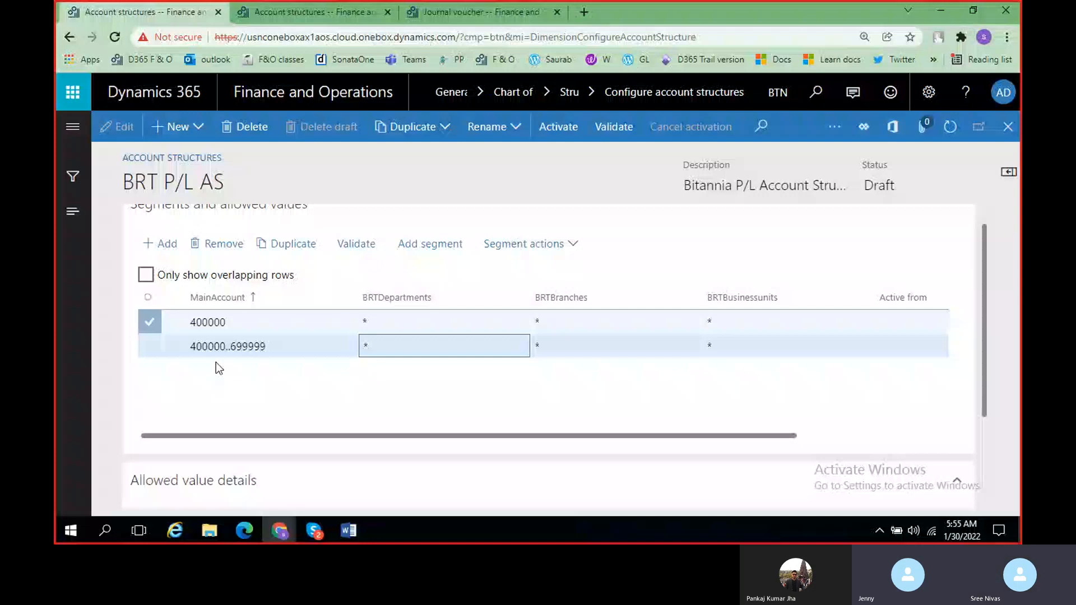
Change the main account range of the overlapping row to 400001..699999.
{"action": "left_click", "coordinate": [236, 322]}
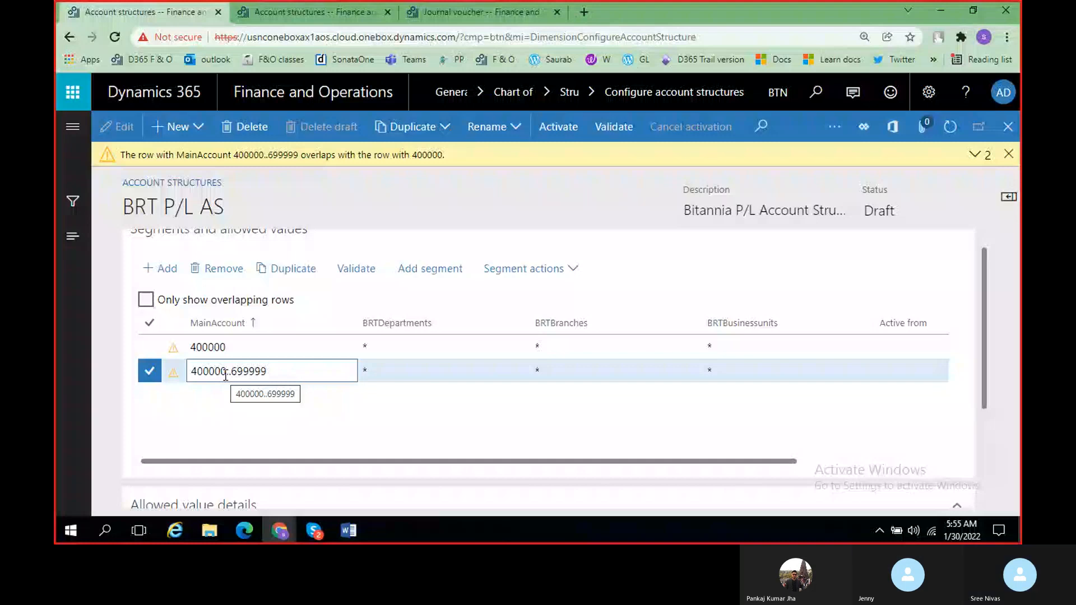
{"action": "key", "text": "BackSpace"}
{"action": "type", "text": "1"}
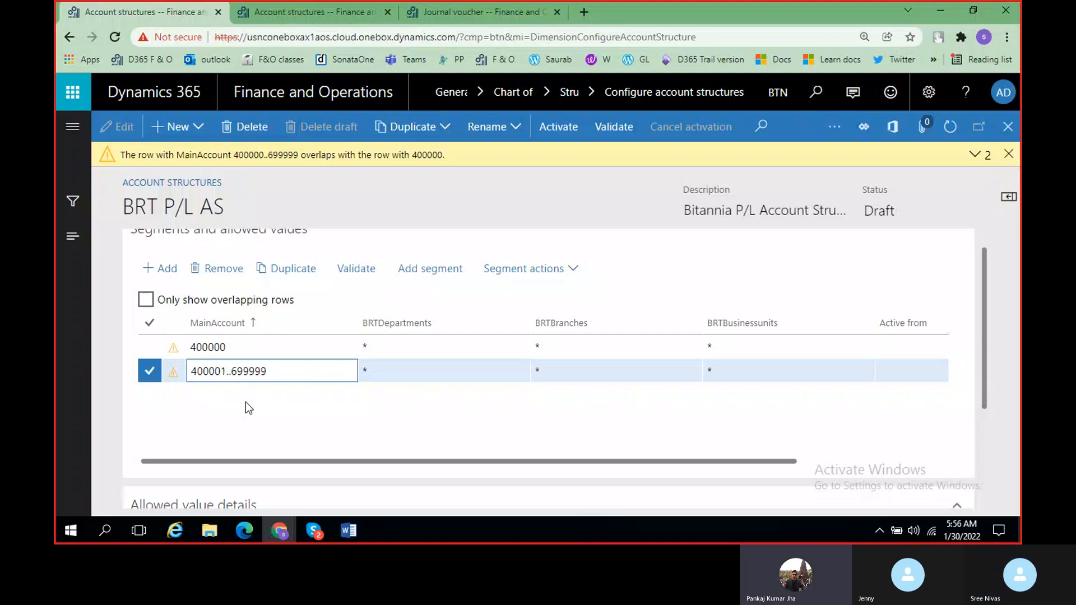
{"action": "left_click", "coordinate": [403, 371]}
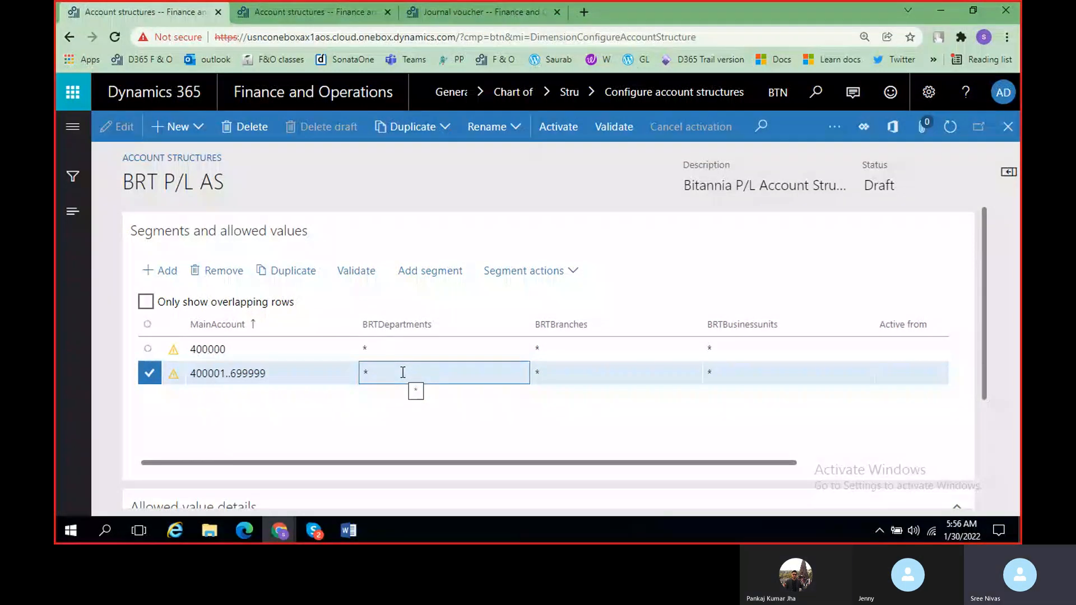
Check the department codes in the Word class notes and set BRTDepartments to 001;010 for the 400000 row.
{"action": "left_click", "coordinate": [235, 344]}
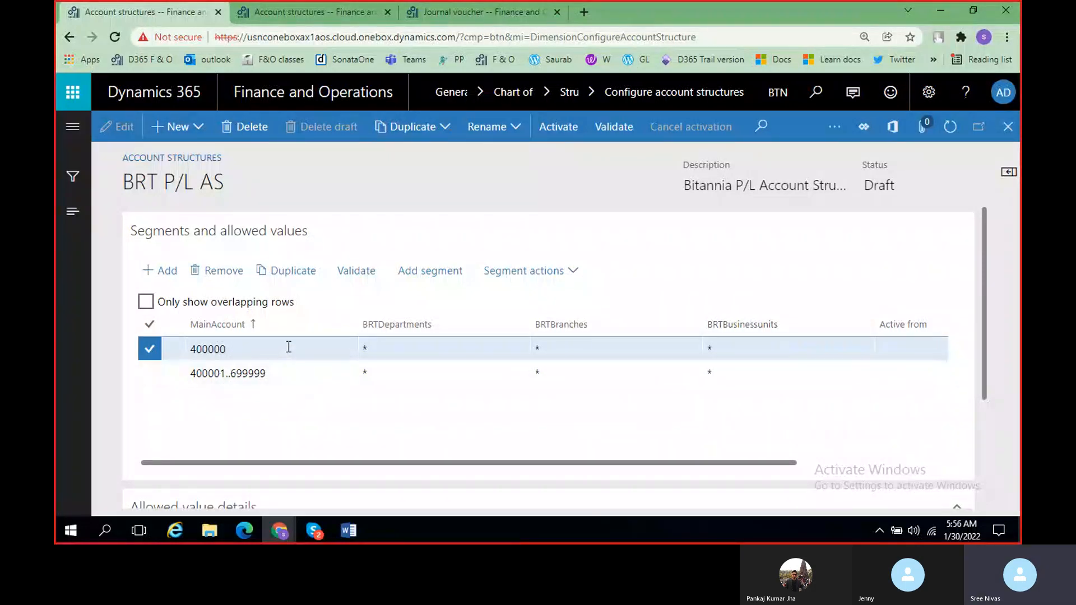
{"action": "left_click", "coordinate": [348, 532]}
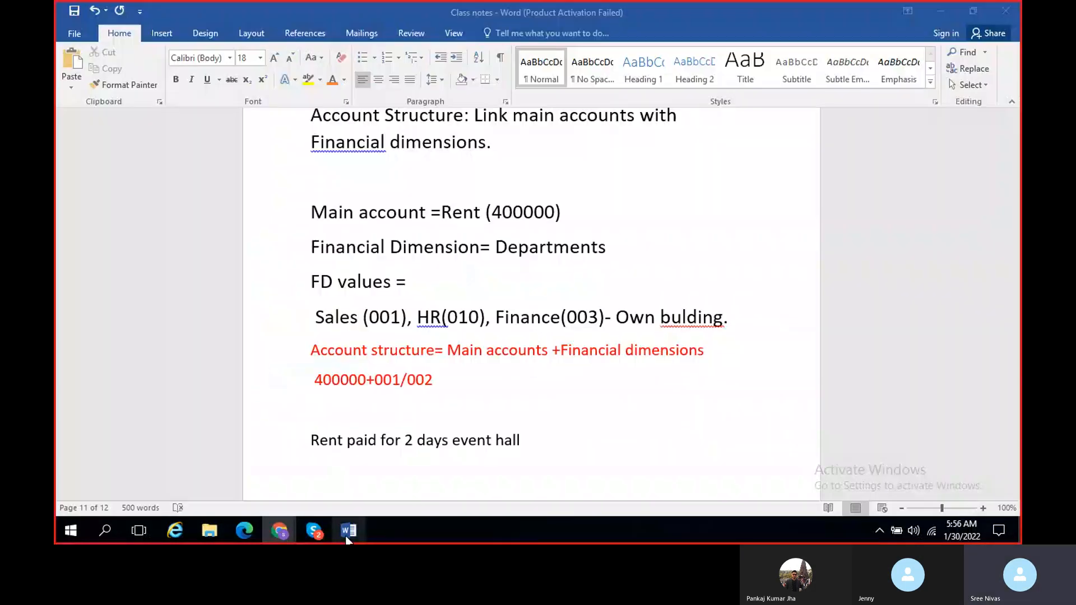
{"action": "left_click_drag", "start_coordinate": [1019, 436], "coordinate": [1019, 278]}
{"action": "left_click", "coordinate": [935, 17]}
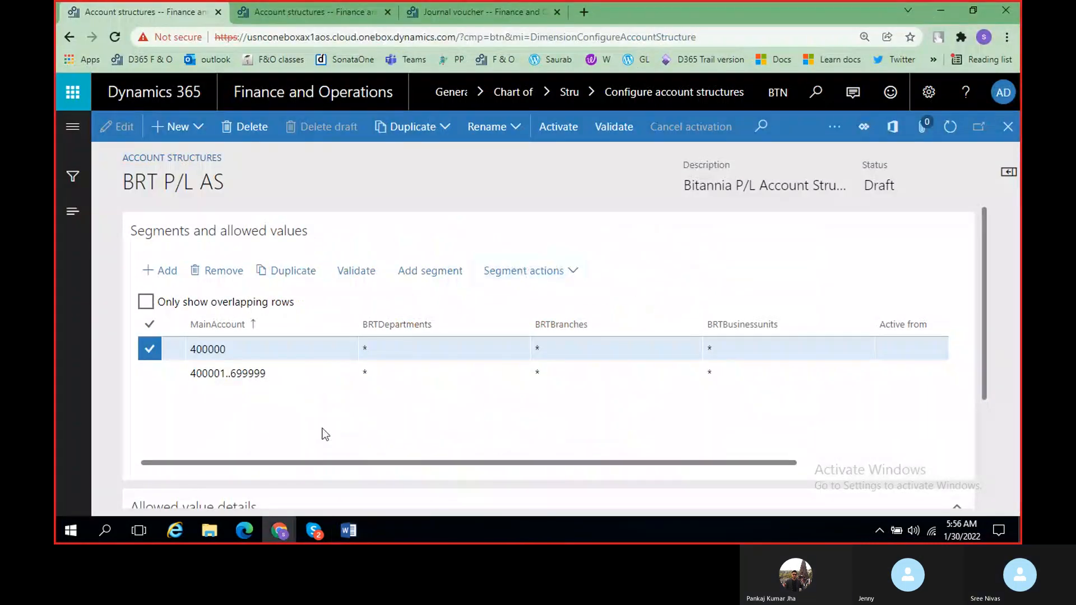
{"action": "left_click", "coordinate": [274, 330]}
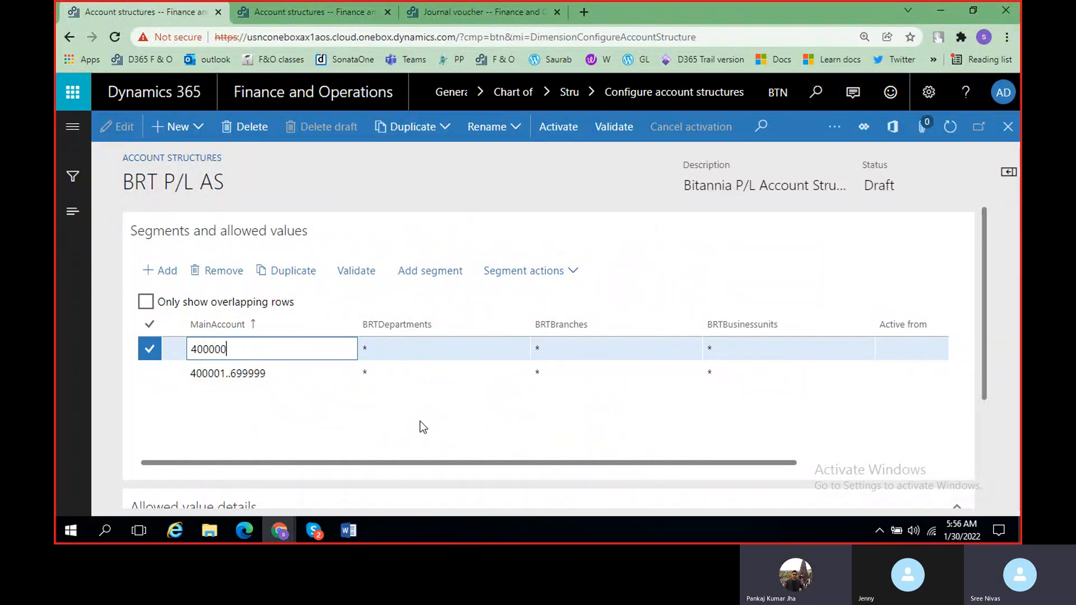
{"action": "left_click", "coordinate": [454, 346]}
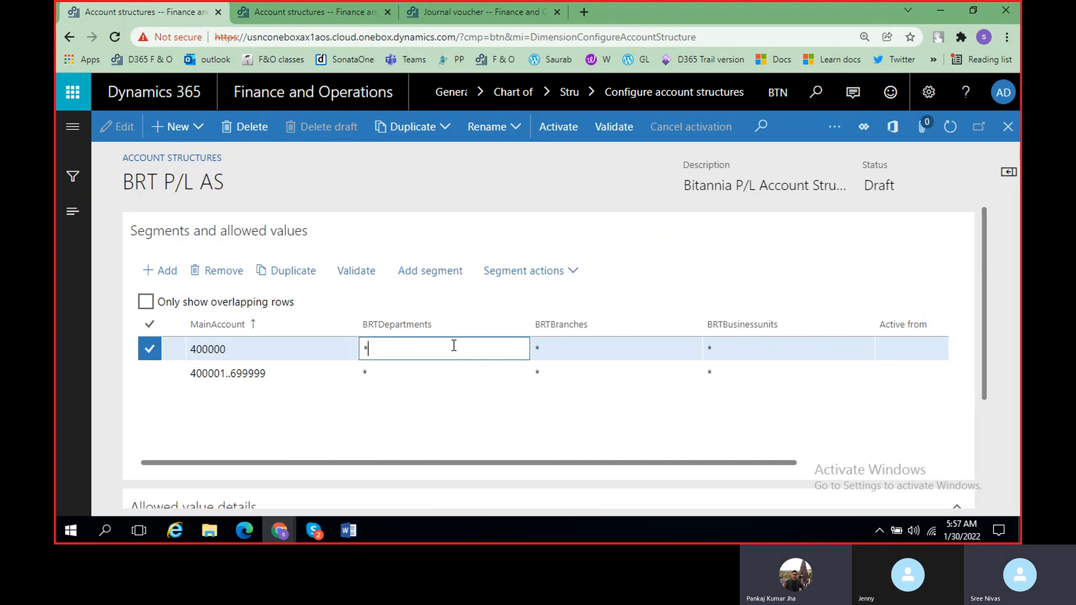
{"action": "left_click", "coordinate": [345, 418]}
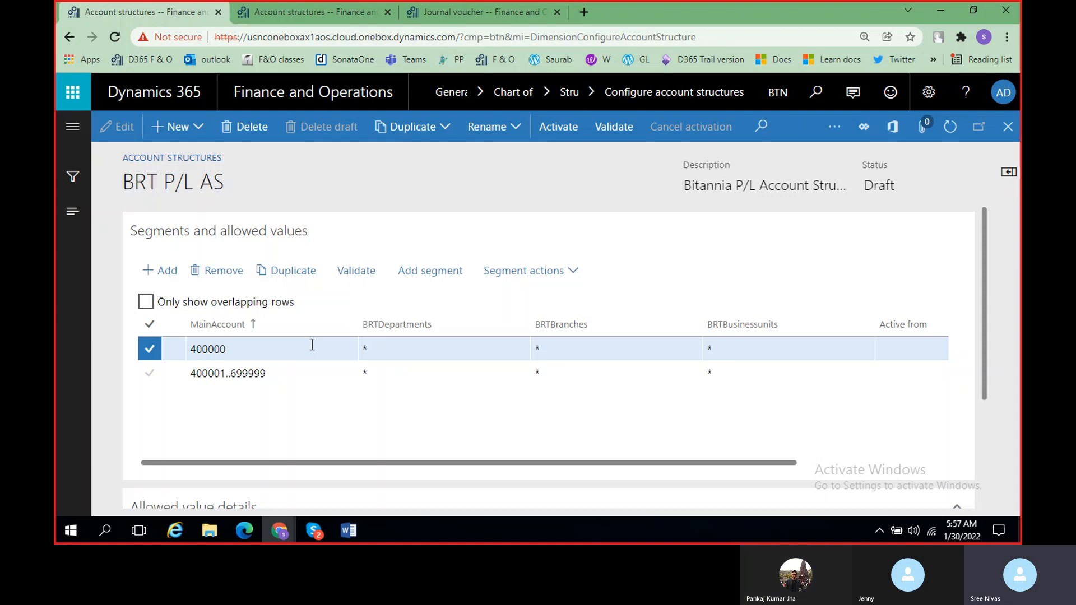
{"action": "left_click", "coordinate": [493, 344]}
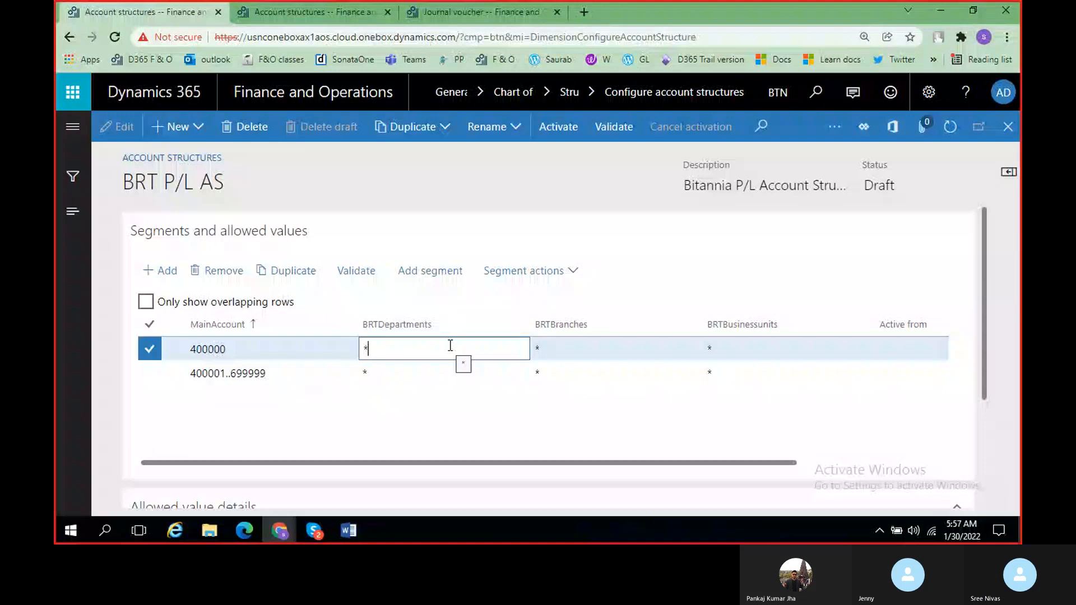
{"action": "key", "text": "BackSpace"}
{"action": "type", "text": "001"}
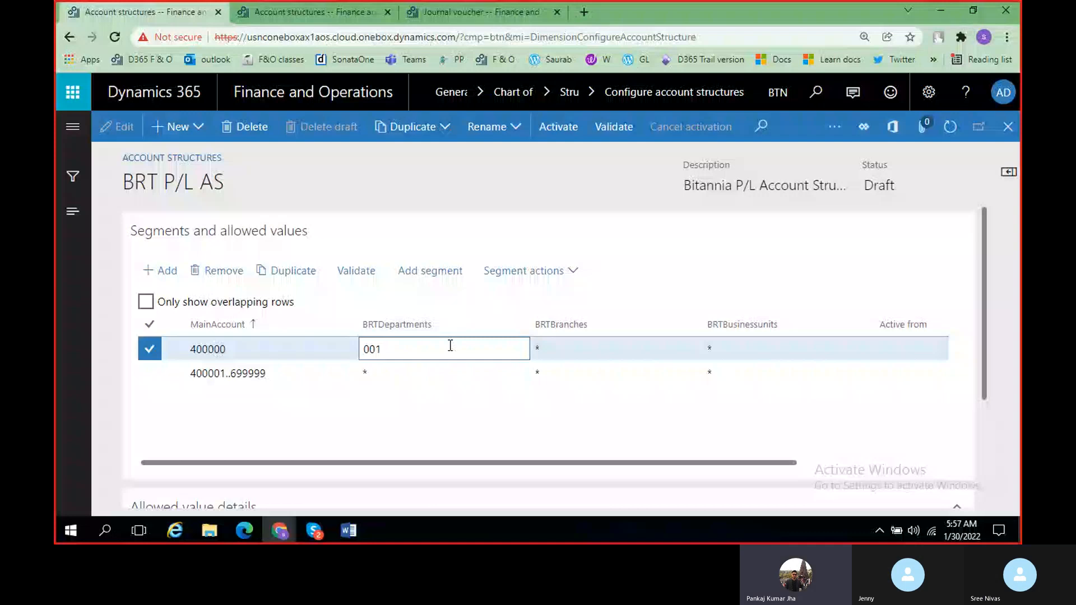
{"action": "type", "text": ";010"}
{"action": "left_click", "coordinate": [441, 435]}
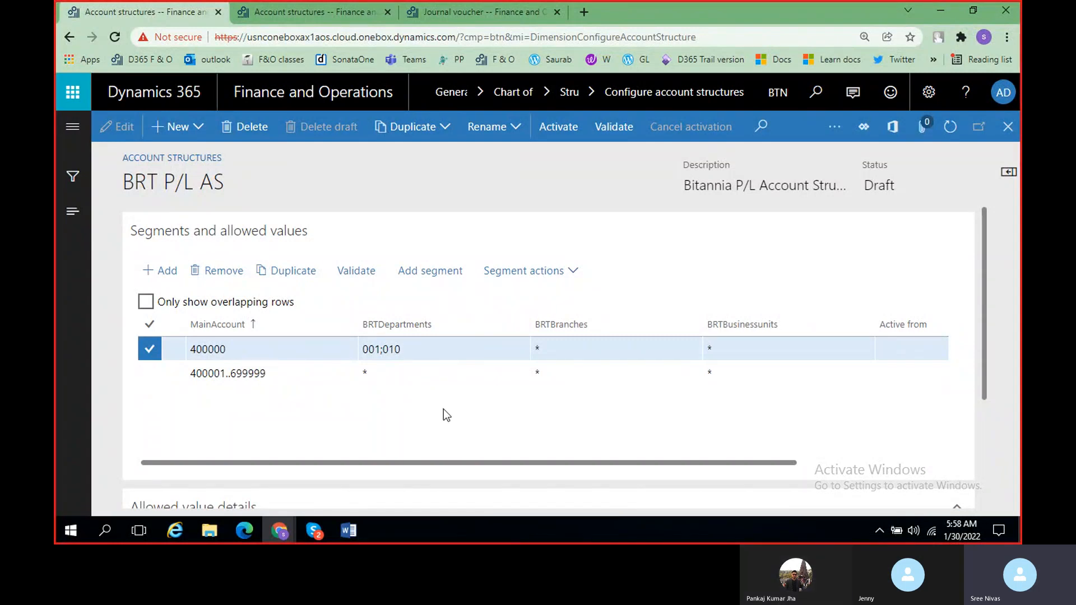
Review the rent and department example and the main account ranges in the Word class notes against the BRT P/L AS rows.
{"action": "left_click", "coordinate": [348, 530]}
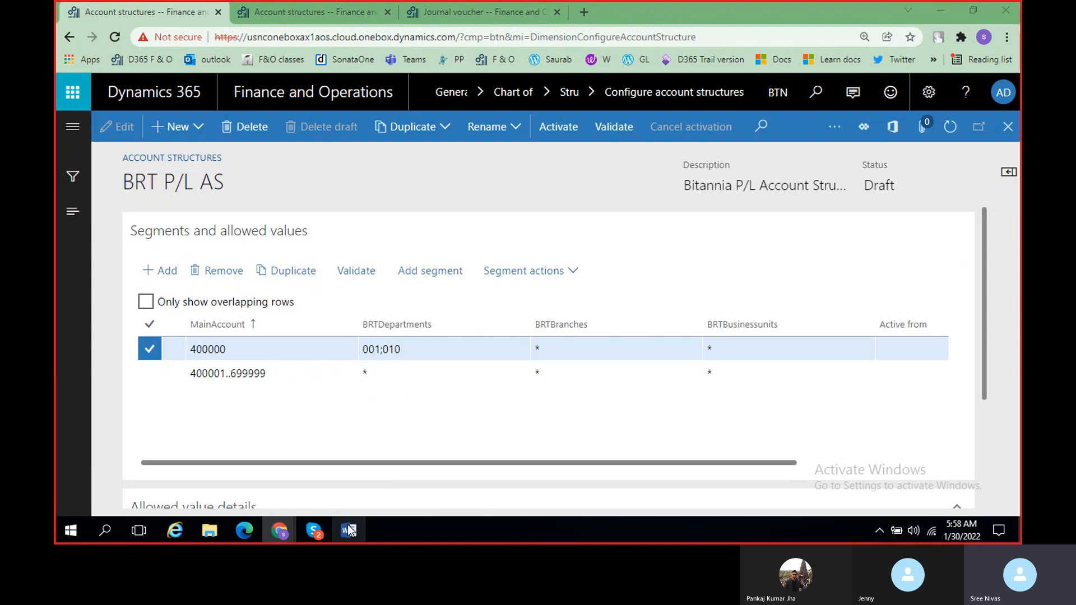
{"action": "left_click_drag", "start_coordinate": [1015, 294], "coordinate": [1017, 450]}
{"action": "scroll", "coordinate": [533, 420], "scroll_direction": "down", "scroll_amount": 4}
{"action": "scroll", "coordinate": [591, 408], "scroll_direction": "down", "scroll_amount": 2}
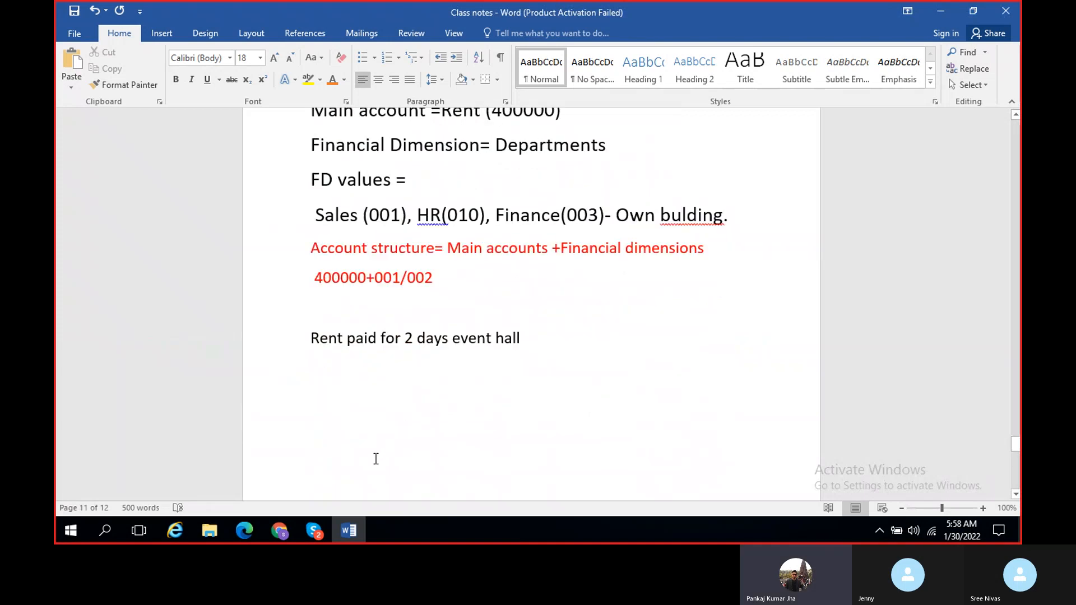
{"action": "left_click", "coordinate": [359, 537]}
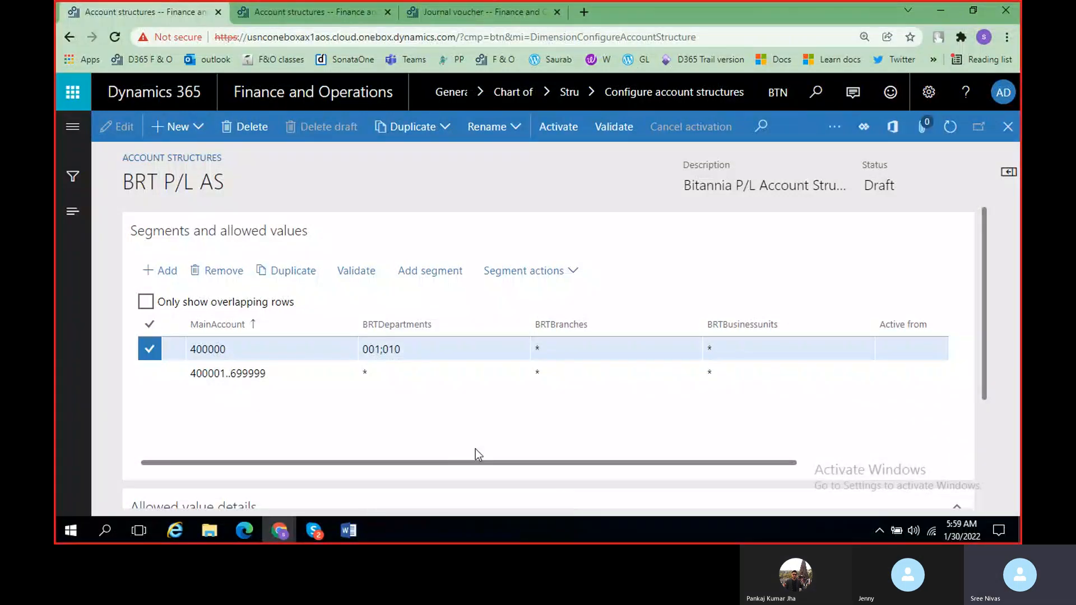
{"action": "left_click", "coordinate": [359, 538]}
{"action": "scroll", "coordinate": [1015, 439], "scroll_direction": "up", "scroll_amount": 10}
{"action": "scroll", "coordinate": [531, 303], "scroll_direction": "up", "scroll_amount": 15}
{"action": "left_click_drag", "start_coordinate": [1016, 282], "coordinate": [1018, 286]}
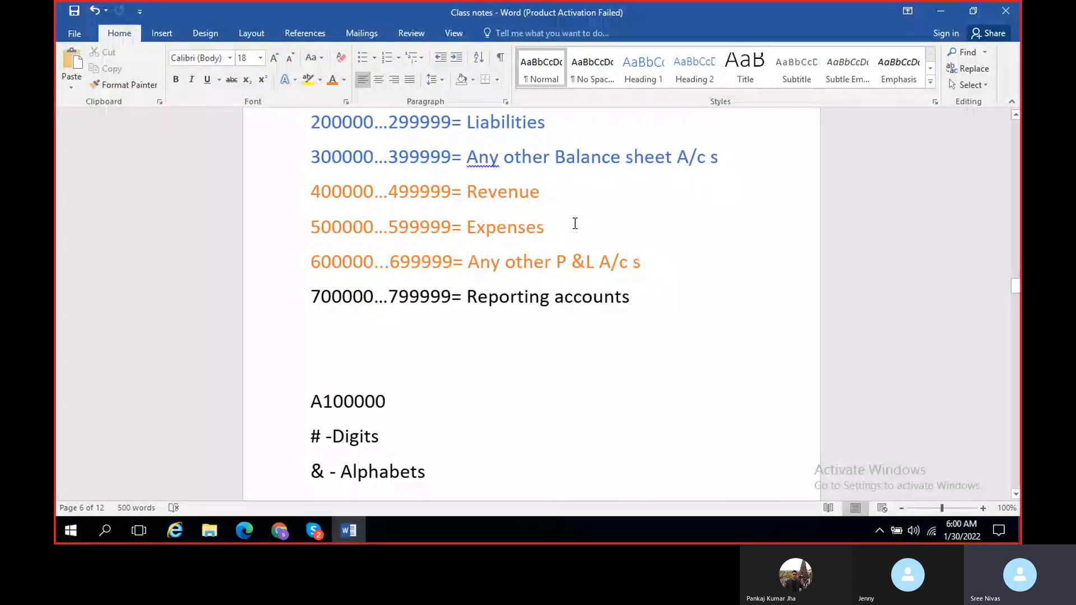
{"action": "left_click", "coordinate": [532, 216]}
{"action": "left_click", "coordinate": [552, 230]}
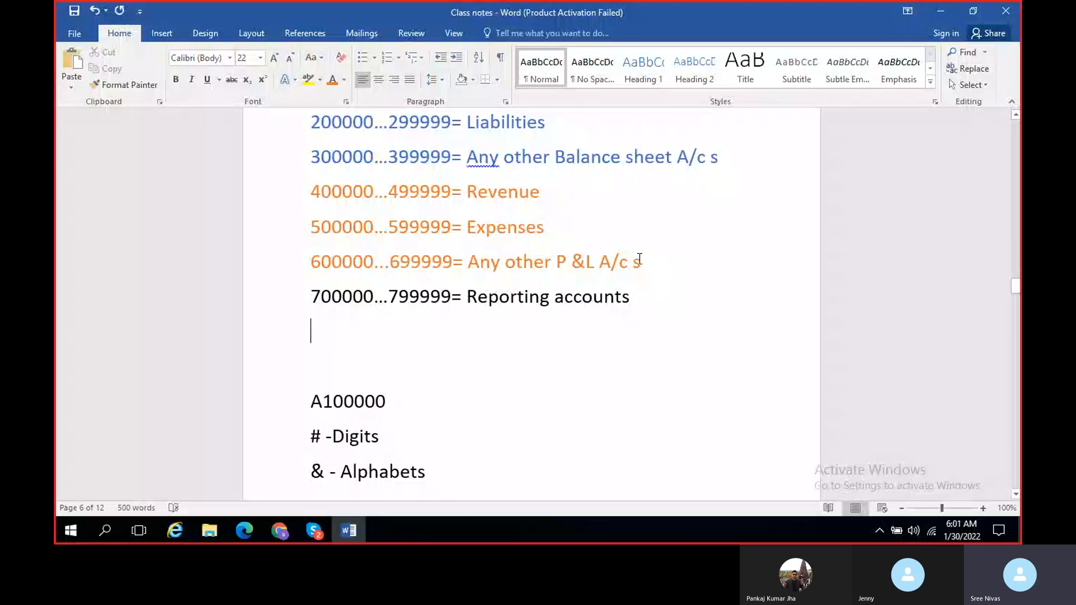
In the Word class notes, copy the line 500000…599999= Expenses and paste it below the event hall rent line.
{"action": "left_click_drag", "start_coordinate": [312, 231], "coordinate": [562, 231]}
{"action": "key", "text": "ctrl+c"}
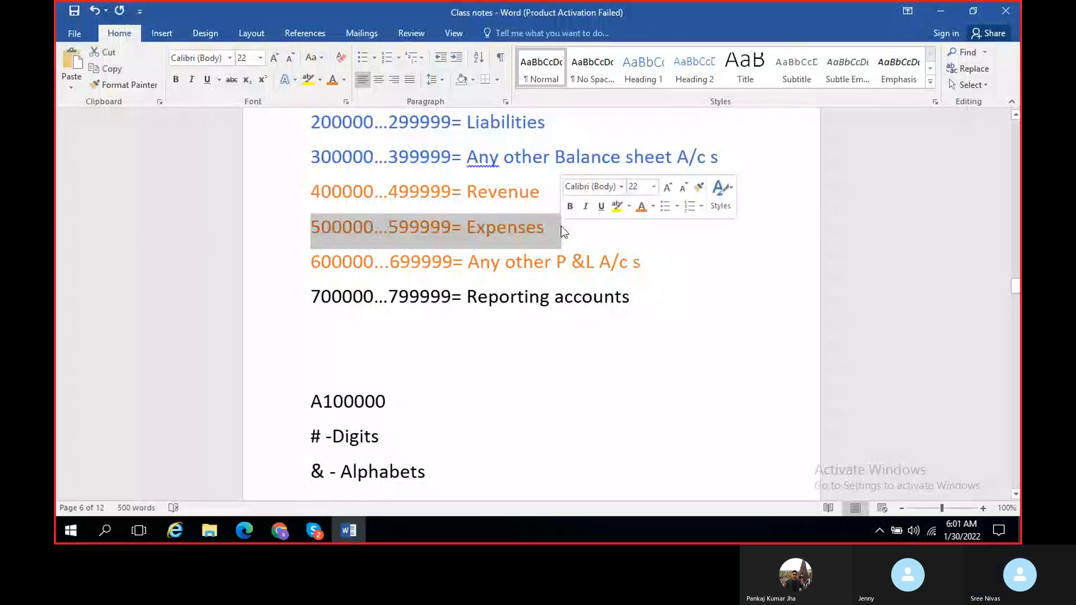
{"action": "left_click_drag", "start_coordinate": [1015, 287], "coordinate": [1017, 446]}
{"action": "left_click", "coordinate": [368, 298]}
{"action": "key", "text": "ctrl+v"}
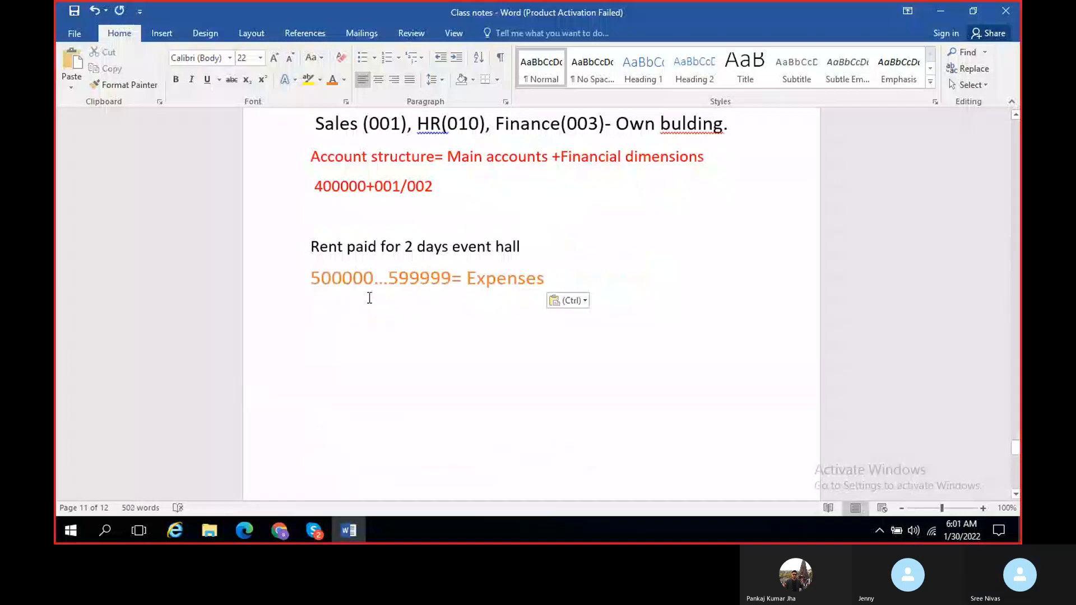
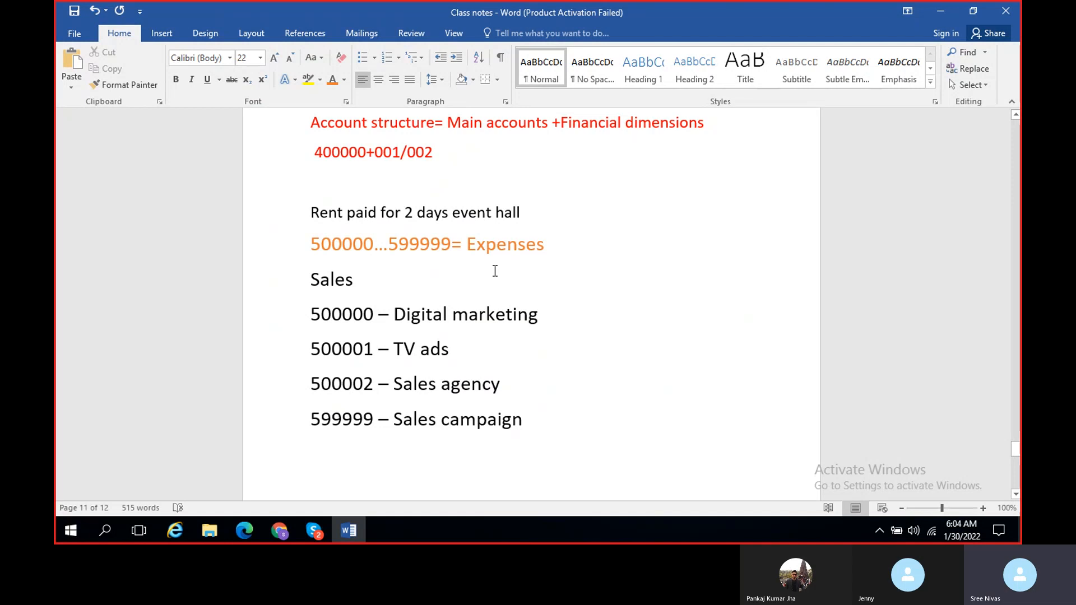
Compare the Sales expense accounts listed in the Word class notes with the main accounts and departments allowed in BRT P/L AS.
{"action": "key", "text": "alt+Tab"}
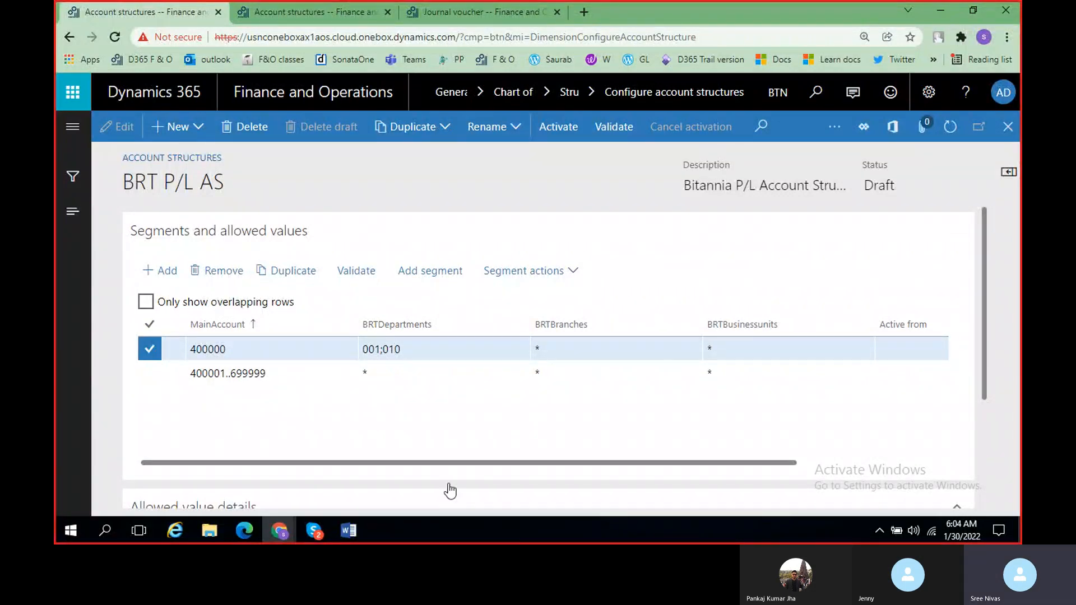
{"action": "left_click", "coordinate": [347, 530]}
{"action": "left_click_drag", "start_coordinate": [310, 234], "coordinate": [524, 431]}
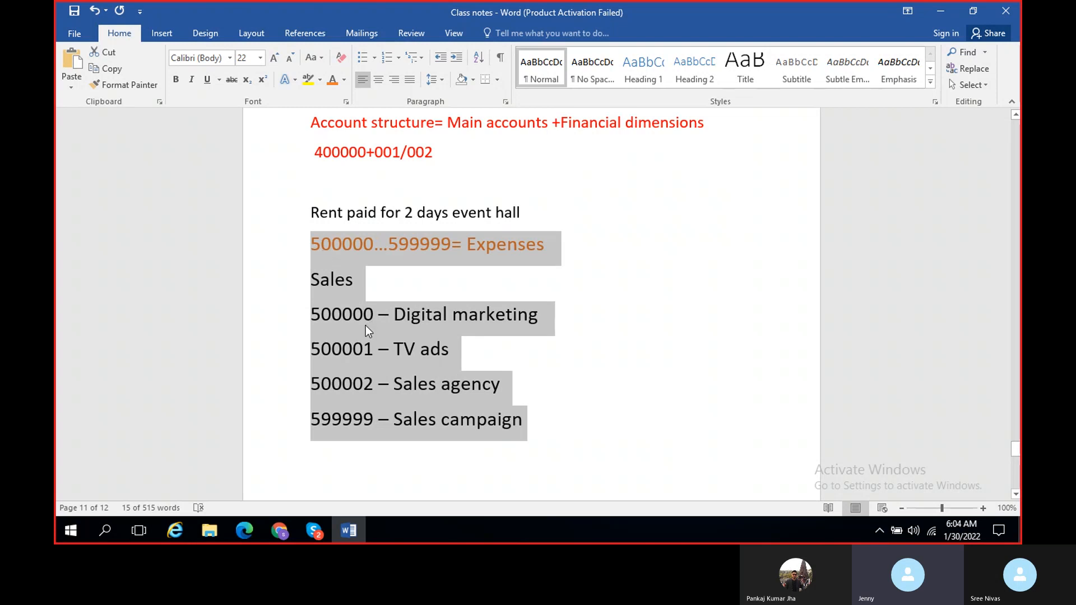
{"action": "left_click", "coordinate": [353, 528]}
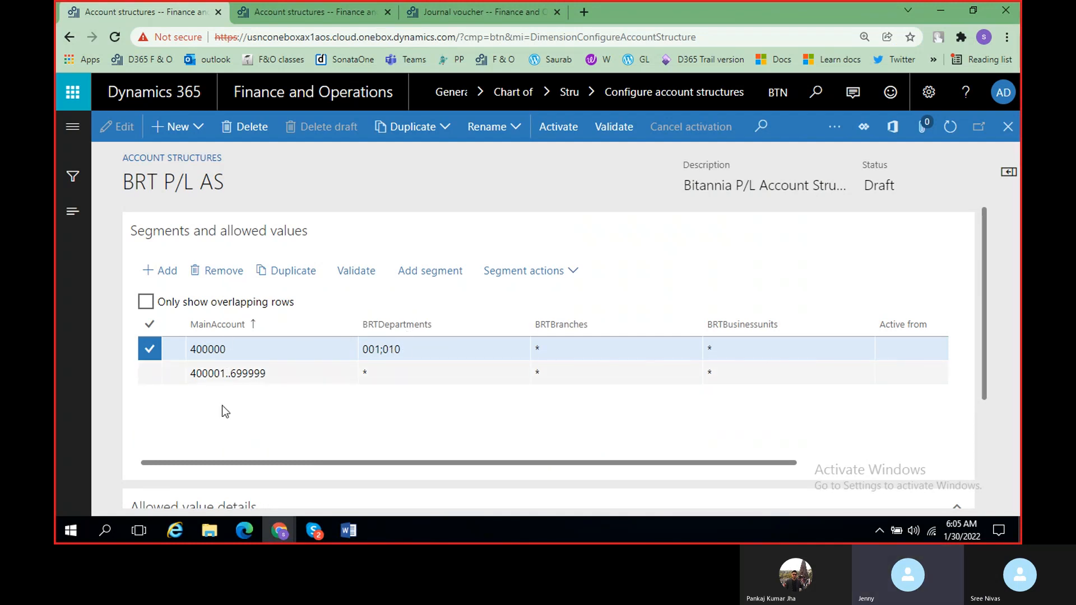
{"action": "left_click", "coordinate": [349, 530]}
{"action": "left_click", "coordinate": [333, 314]}
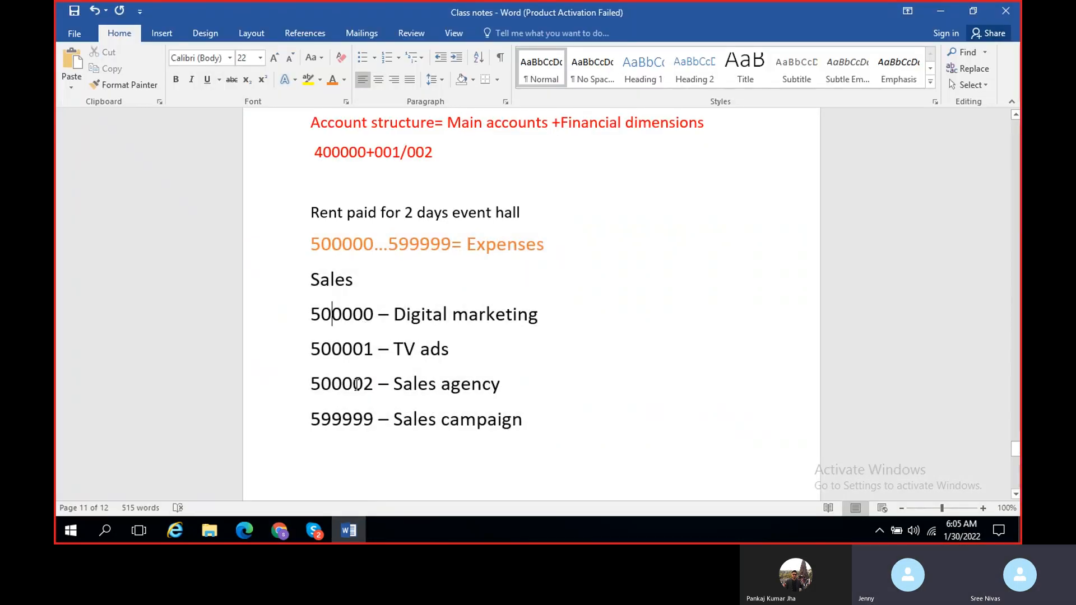
{"action": "left_click", "coordinate": [358, 539]}
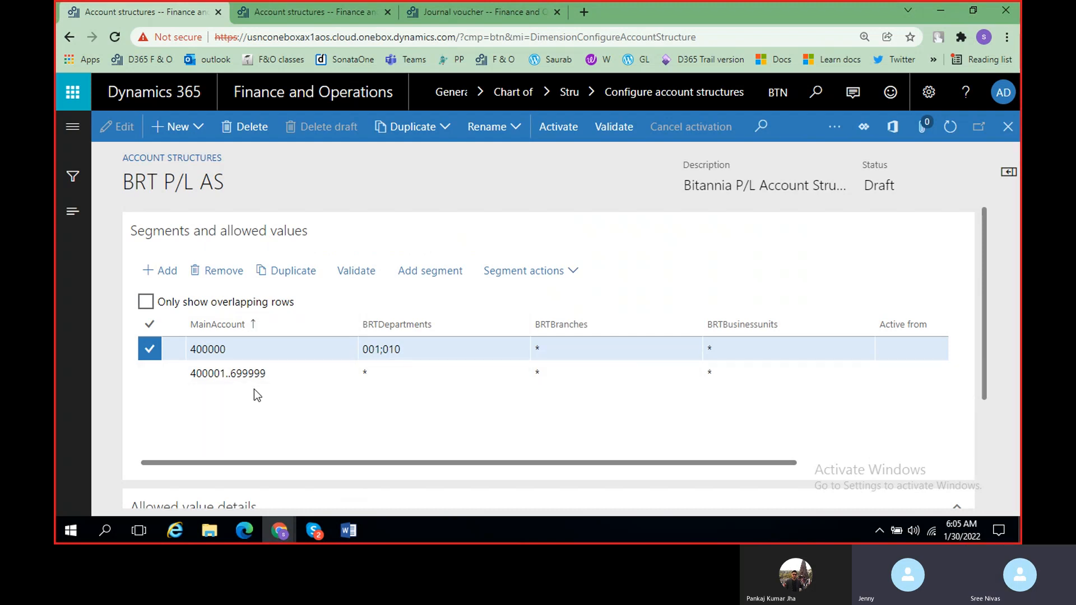
{"action": "left_click", "coordinate": [234, 348]}
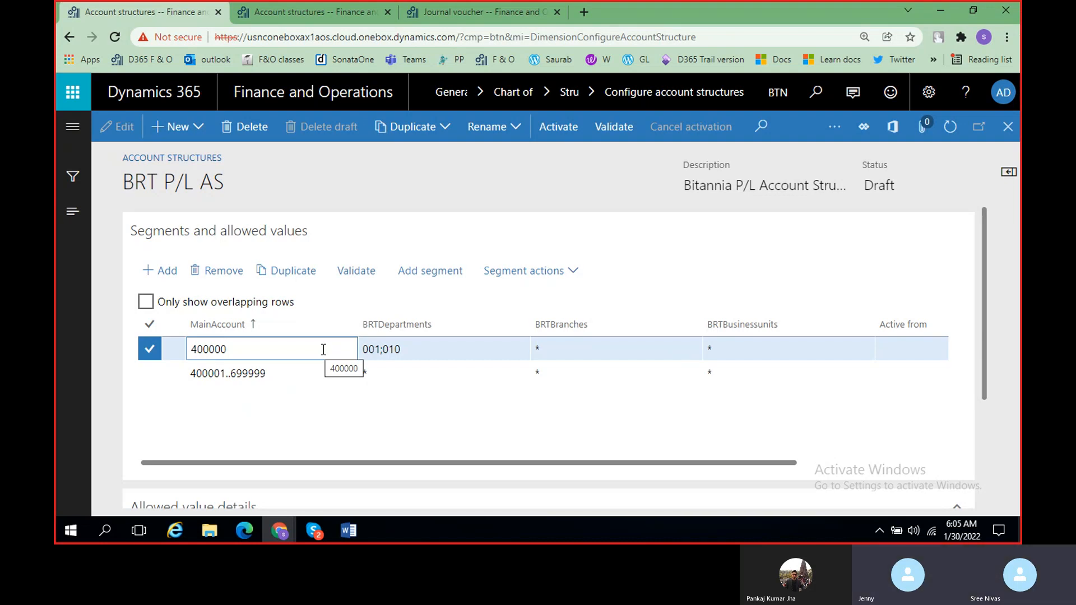
{"action": "left_click", "coordinate": [411, 348]}
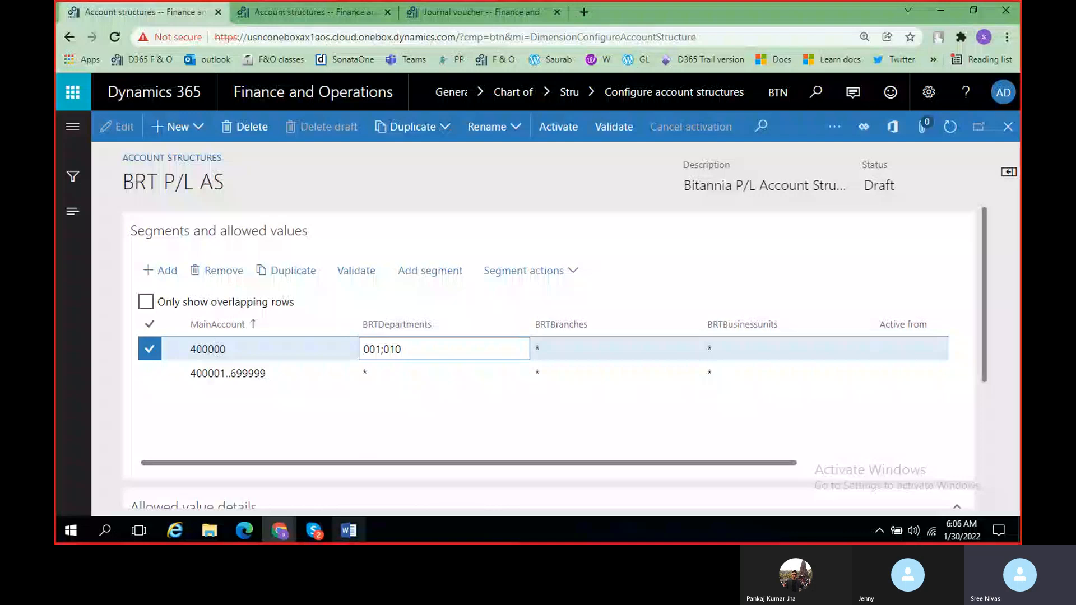
{"action": "key", "text": "alt+Tab"}
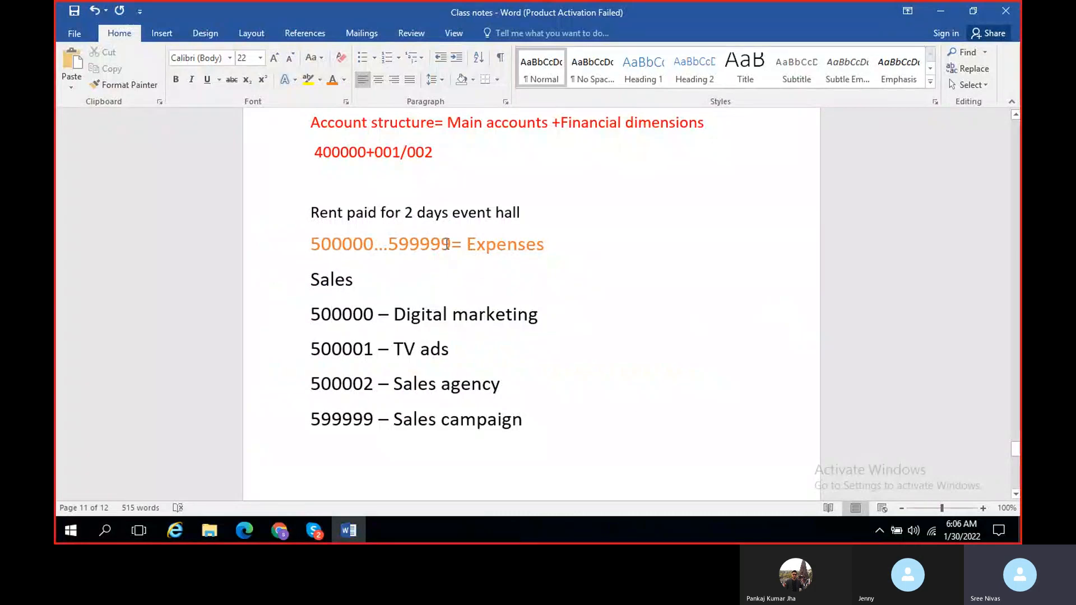
In the Word class notes, recolor the Sales heading above the expense accounts green.
{"action": "left_click_drag", "start_coordinate": [312, 278], "coordinate": [384, 279]}
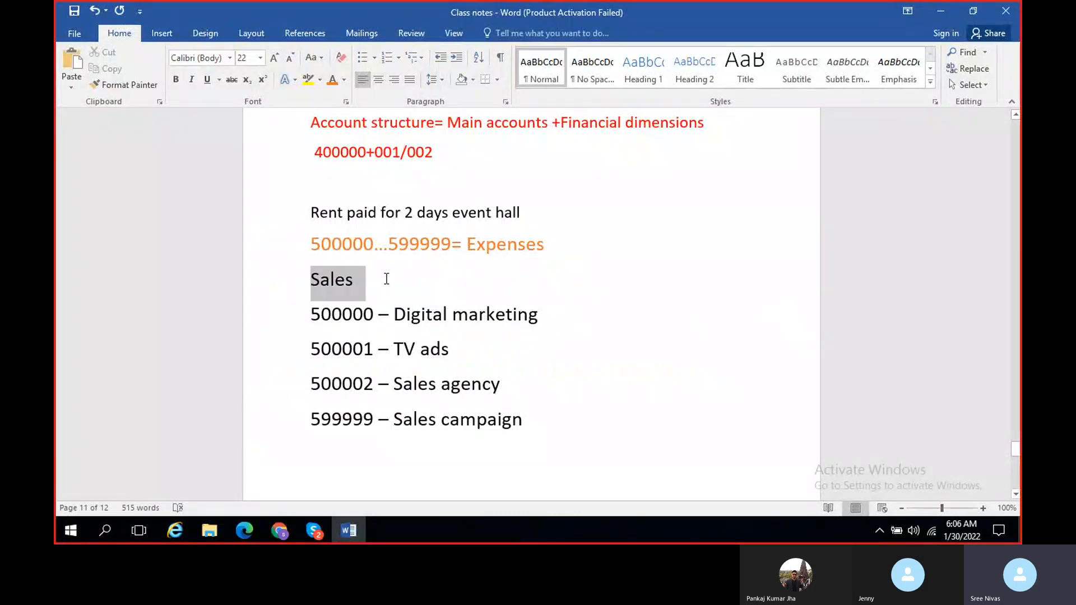
{"action": "left_click", "coordinate": [344, 79]}
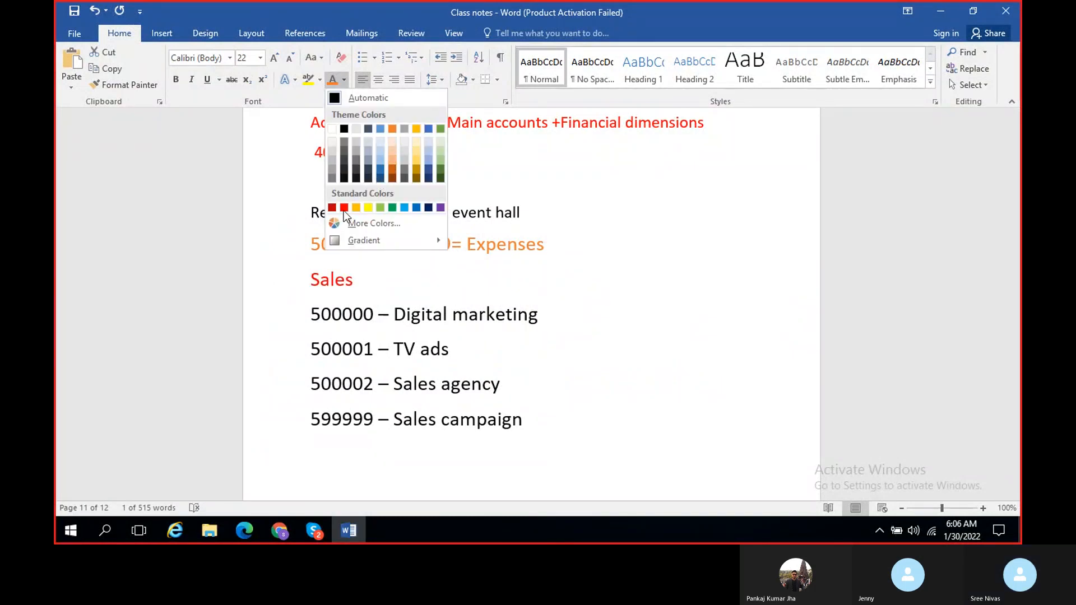
{"action": "left_click", "coordinate": [436, 130]}
{"action": "left_click", "coordinate": [570, 334]}
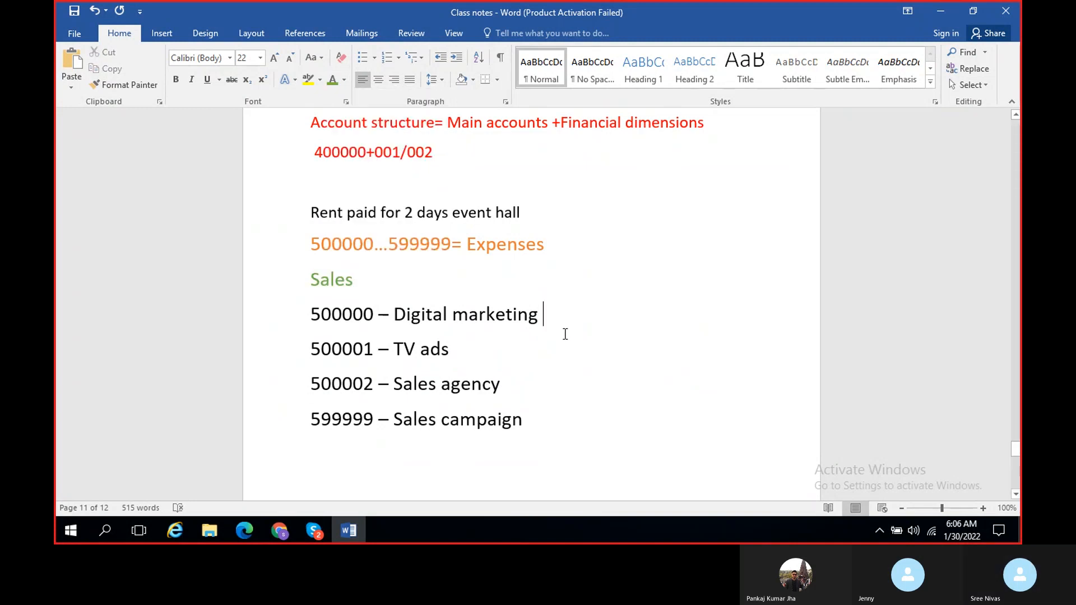
Add a row to BRT P/L AS with the main account range 500000...599999 copied from the Word class notes.
{"action": "left_click", "coordinate": [355, 531]}
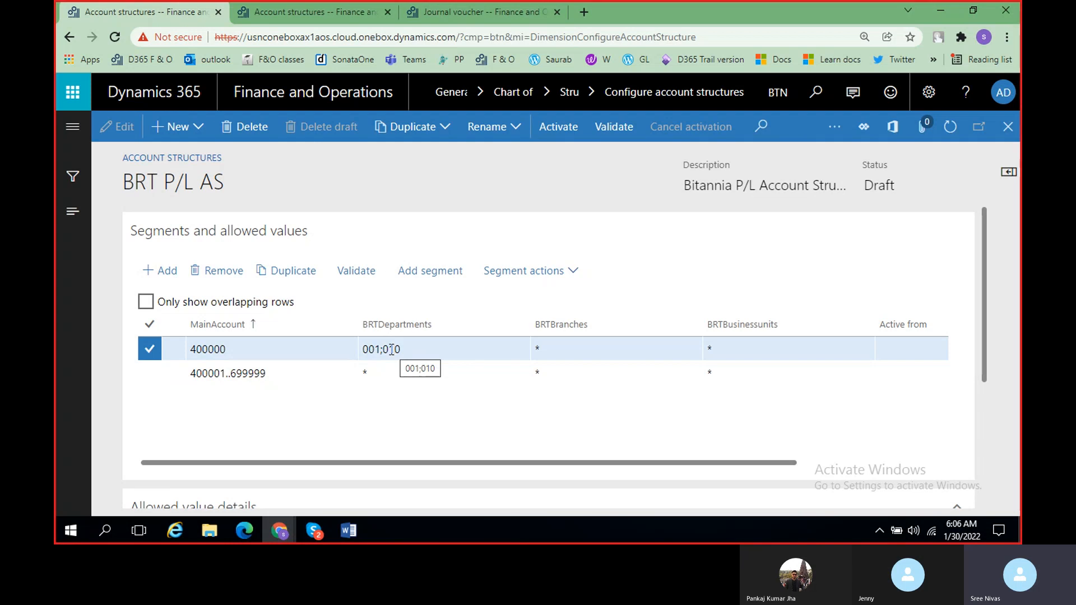
{"action": "left_click", "coordinate": [348, 530]}
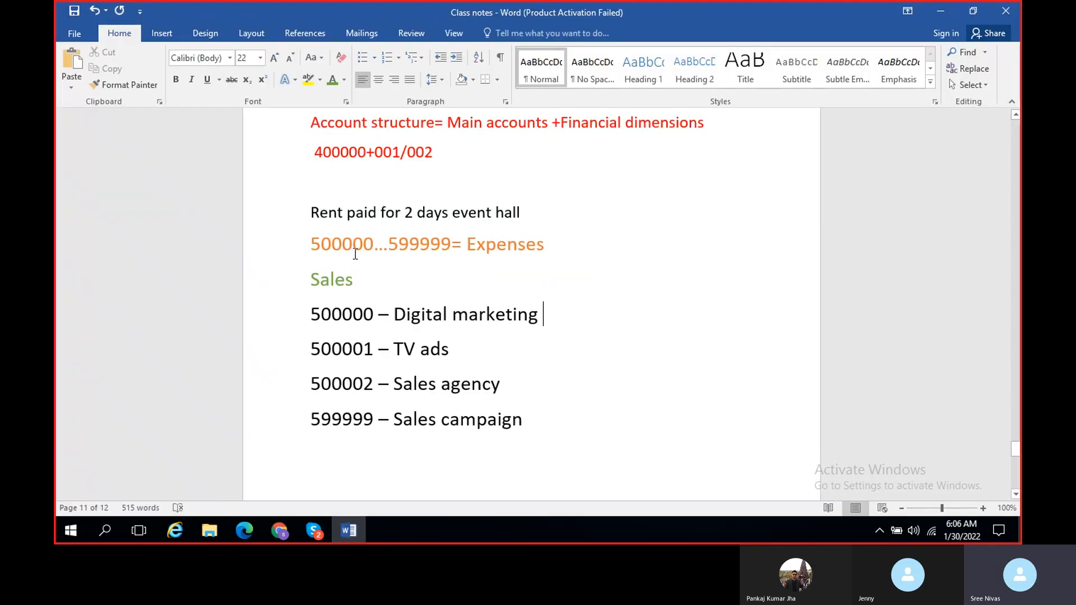
{"action": "double_click", "coordinate": [373, 244]}
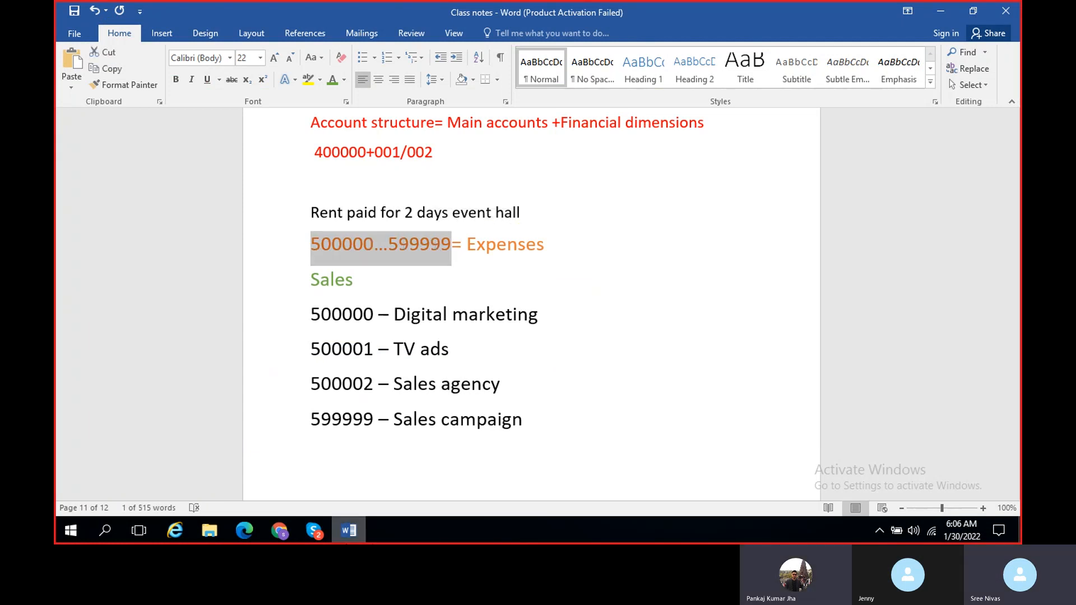
{"action": "left_click", "coordinate": [345, 532]}
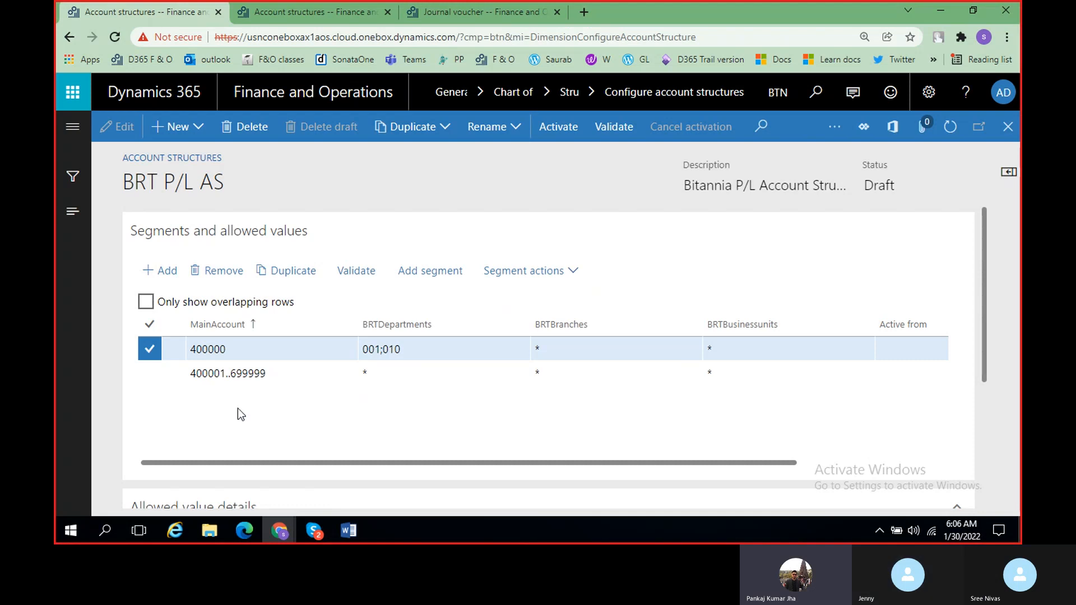
{"action": "left_click", "coordinate": [168, 272]}
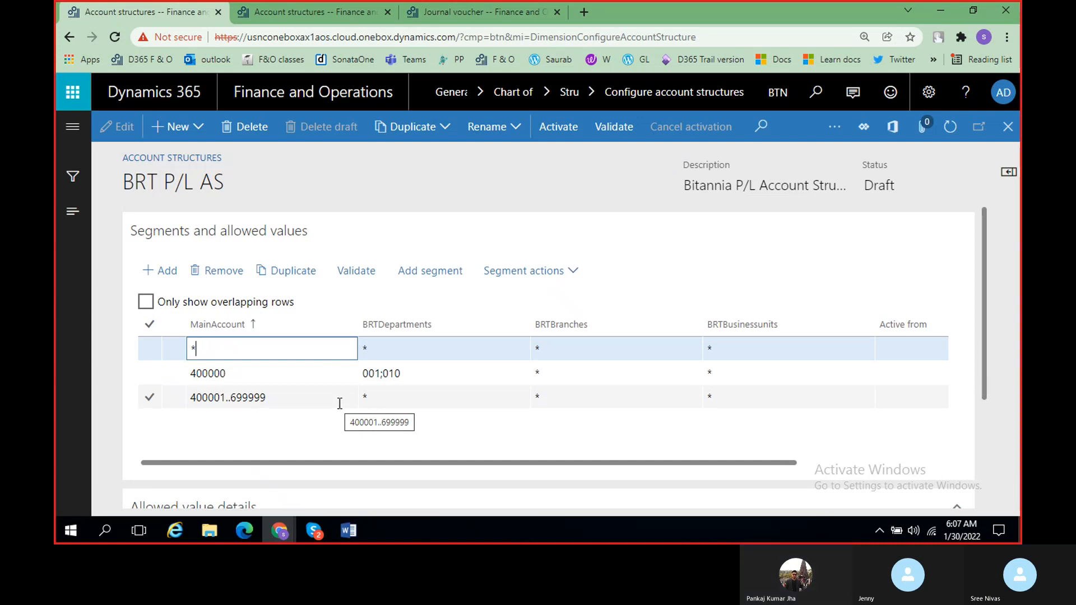
{"action": "left_click", "coordinate": [351, 538]}
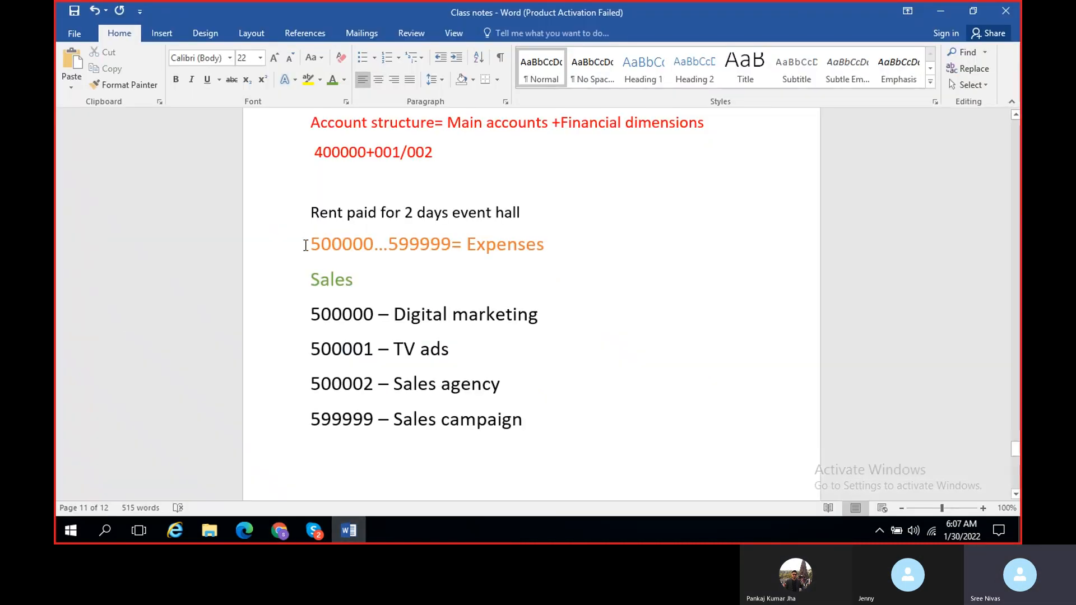
{"action": "left_click_drag", "start_coordinate": [312, 245], "coordinate": [450, 245]}
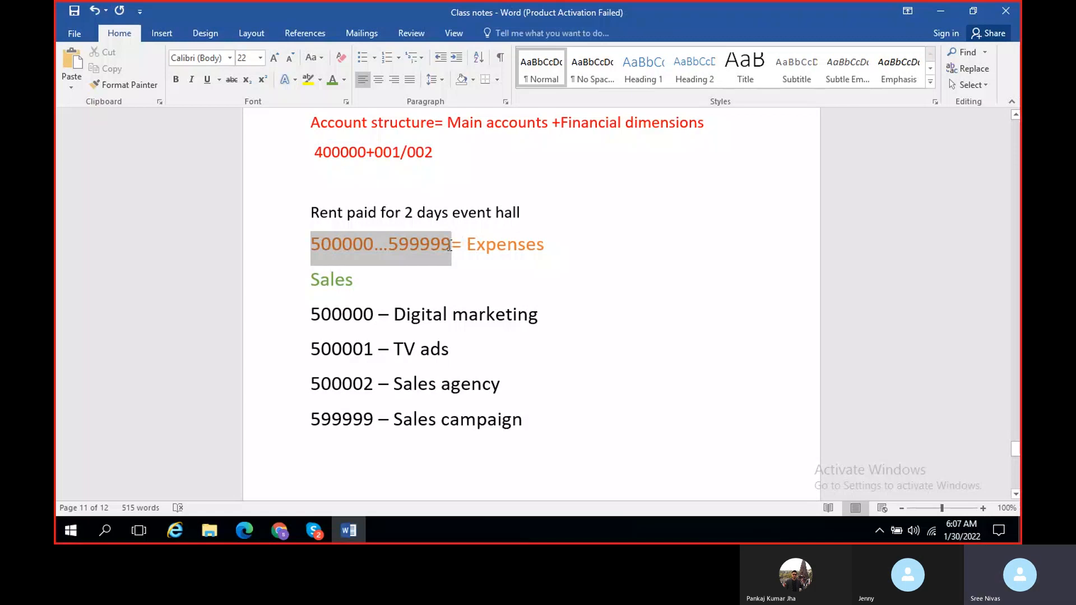
{"action": "key", "text": "alt+Tab"}
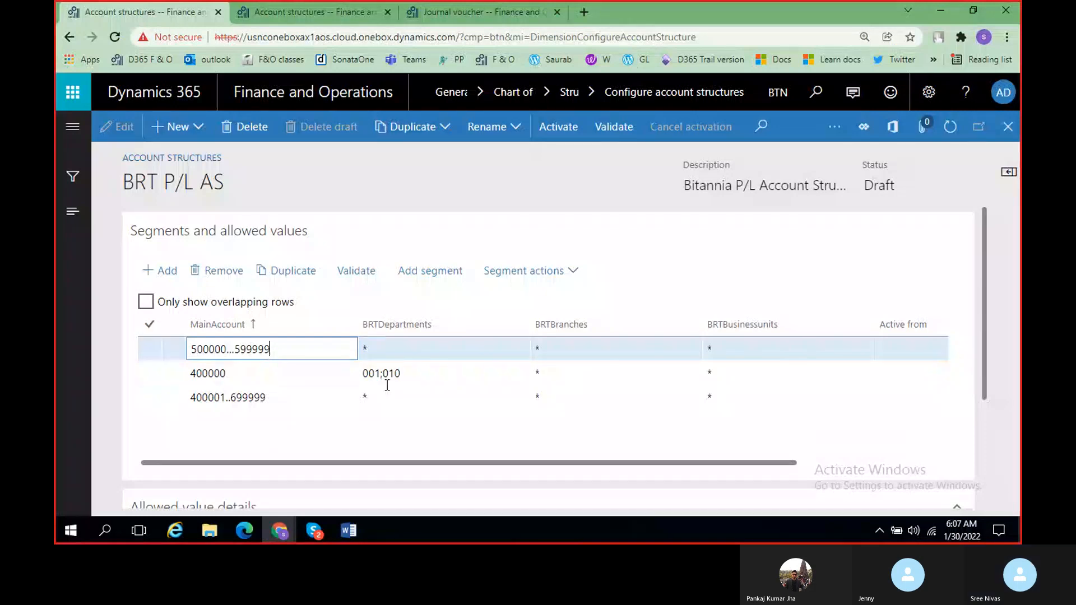
Check the Sales department code in the Word class notes and set BRTDepartments to 001 for the 500000...599999 row.
{"action": "left_click", "coordinate": [413, 346]}
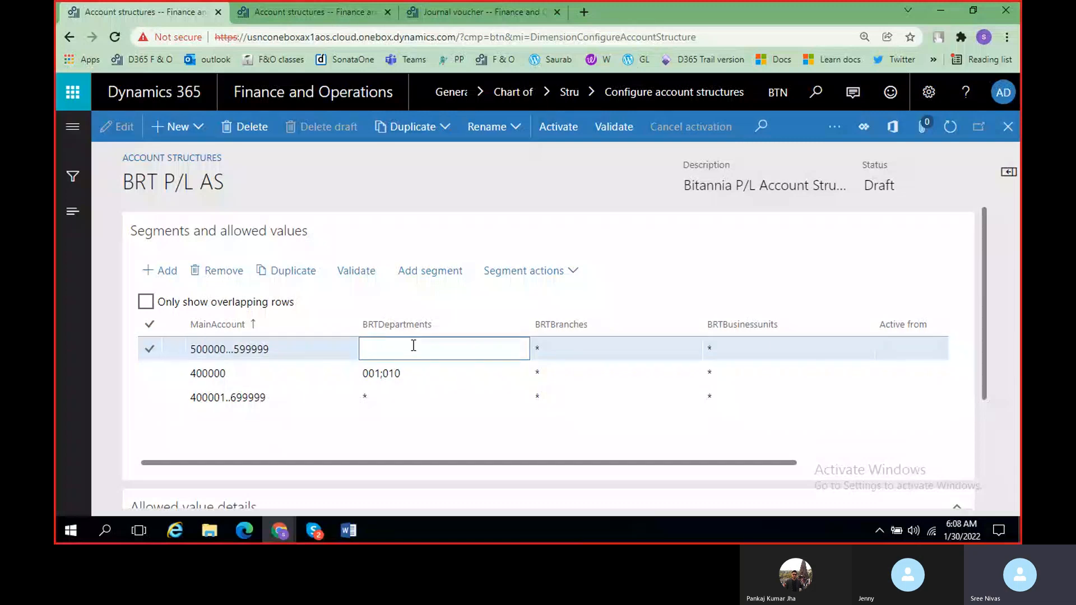
{"action": "left_click", "coordinate": [356, 537]}
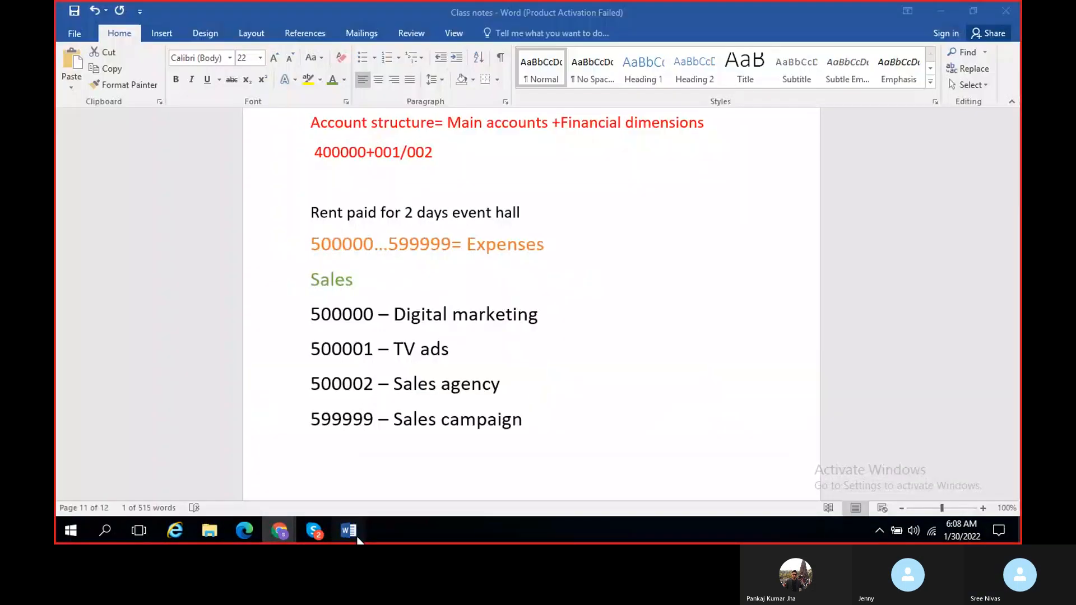
{"action": "scroll", "coordinate": [598, 298], "scroll_direction": "up", "scroll_amount": 2}
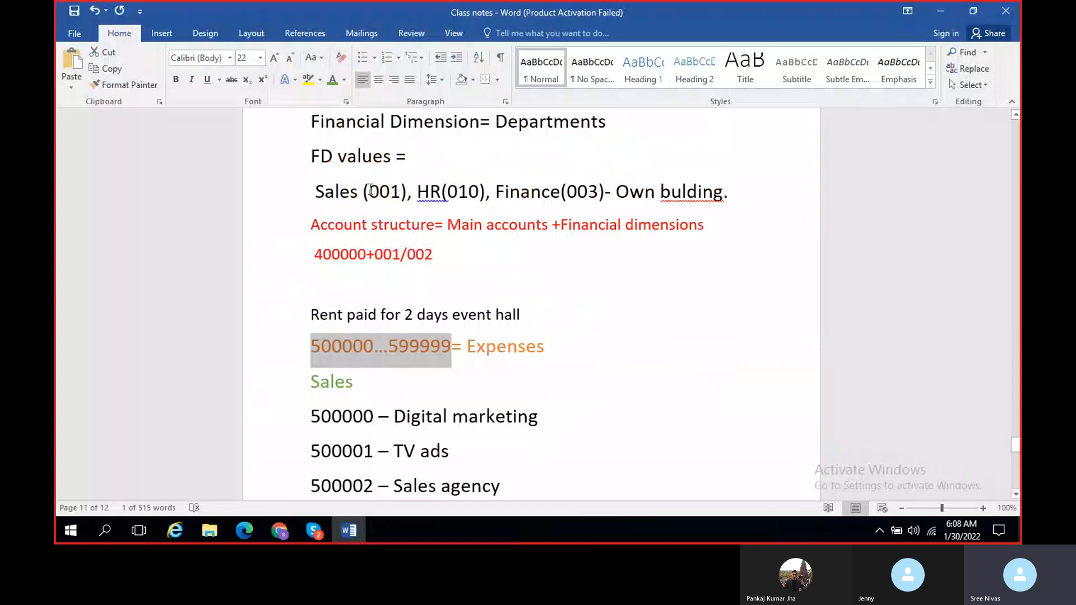
{"action": "left_click", "coordinate": [355, 531]}
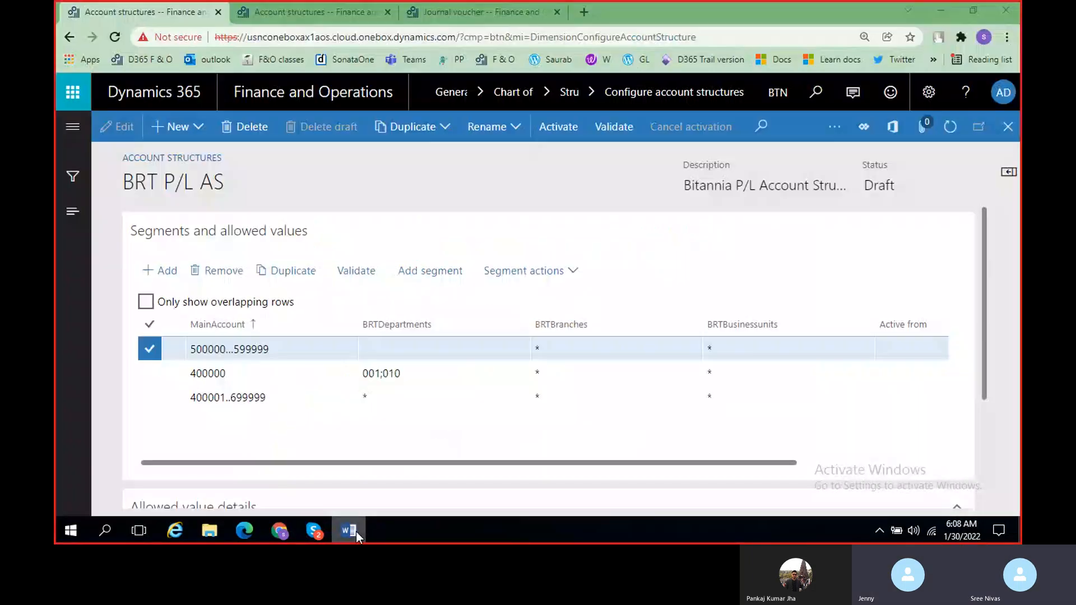
{"action": "type", "text": "001"}
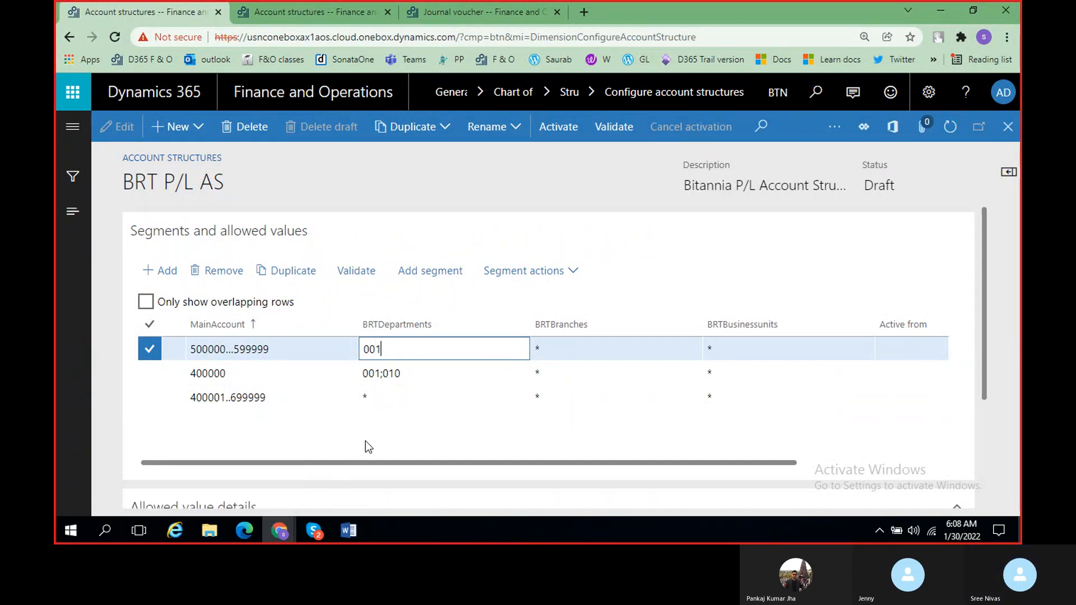
{"action": "left_click", "coordinate": [364, 425]}
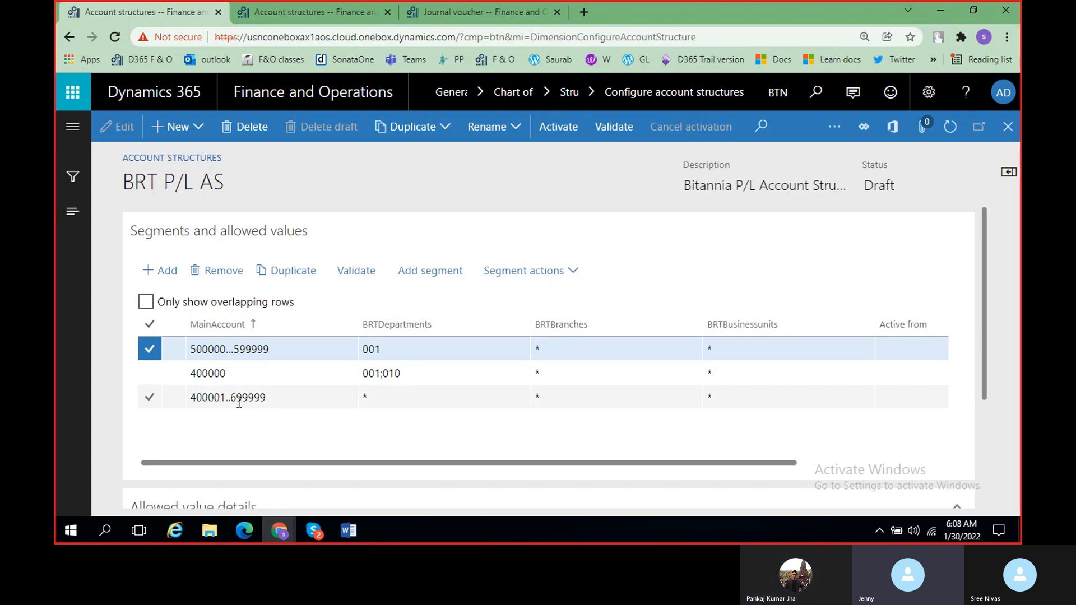
Dismiss the overlap warning and try to lower the end of the 400001..699999 main account range to 499999.
{"action": "left_click", "coordinate": [273, 397]}
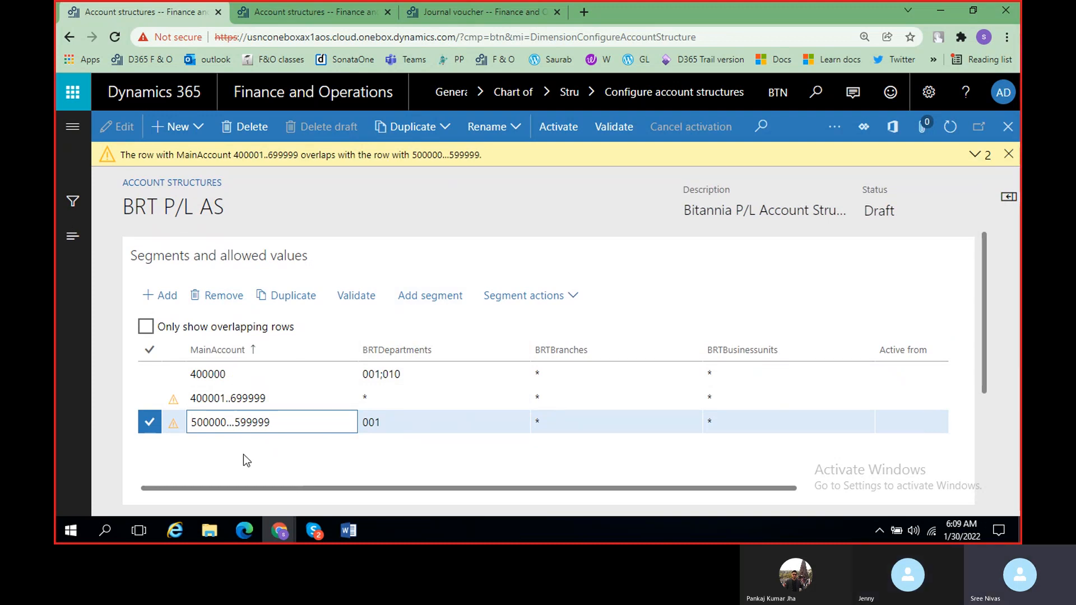
{"action": "left_click", "coordinate": [236, 399]}
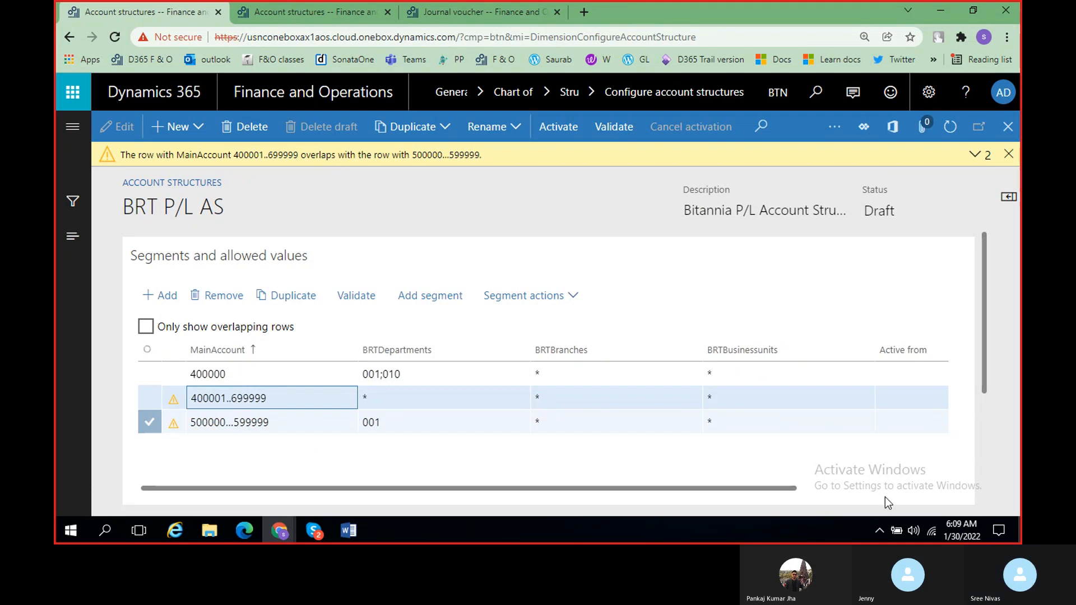
{"action": "left_click", "coordinate": [1009, 153]}
{"action": "left_click", "coordinate": [236, 373]}
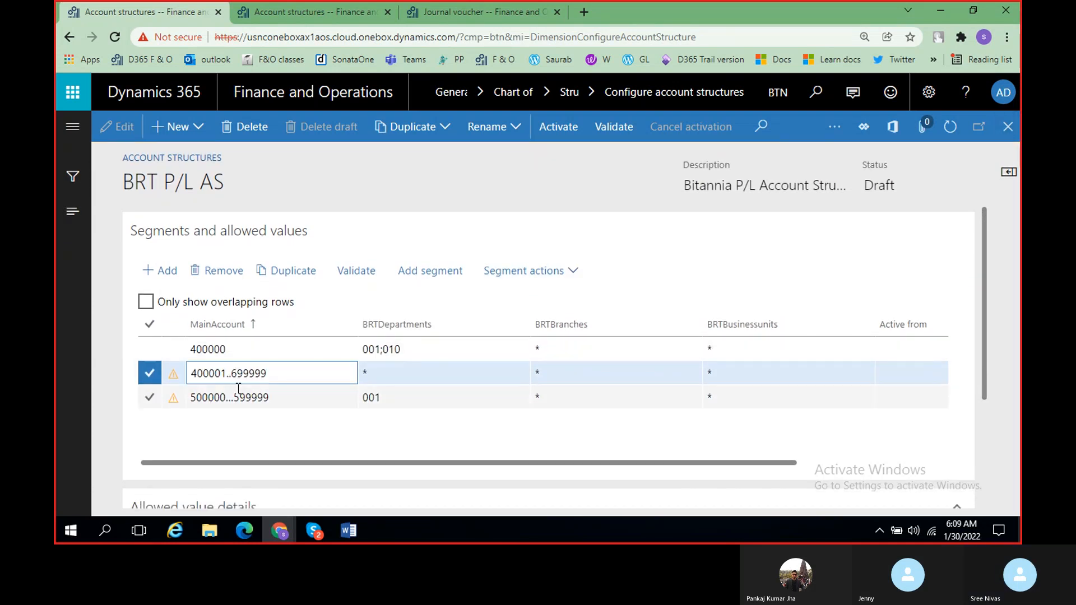
{"action": "key", "text": "BackSpace"}
{"action": "type", "text": "4"}
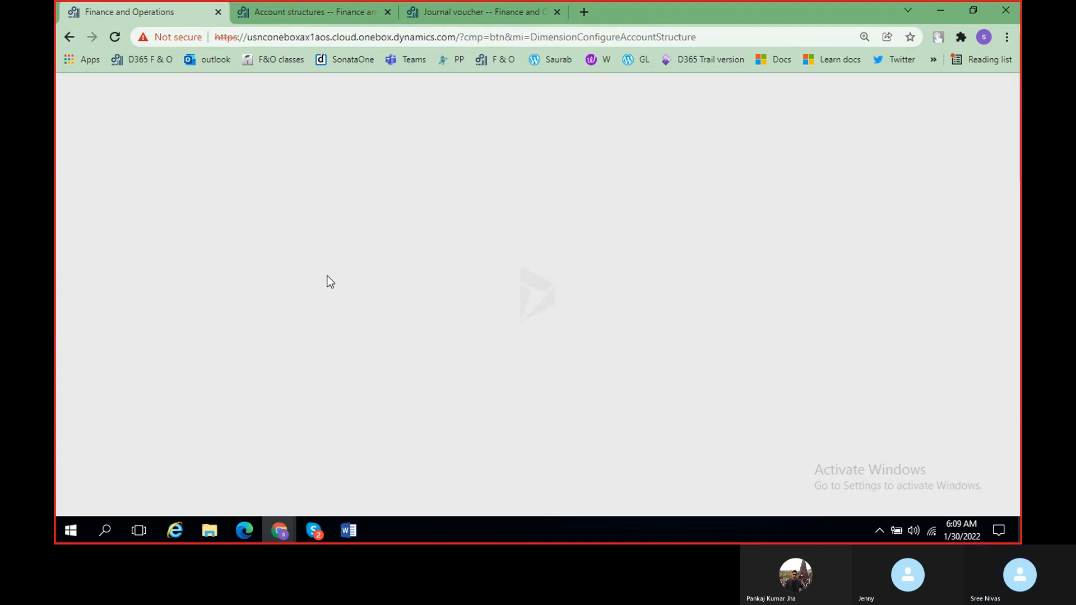
Leave BRT B/S AS in the second browser tab and open the BRT P/L AS account structure there.
{"action": "left_click", "coordinate": [304, 11]}
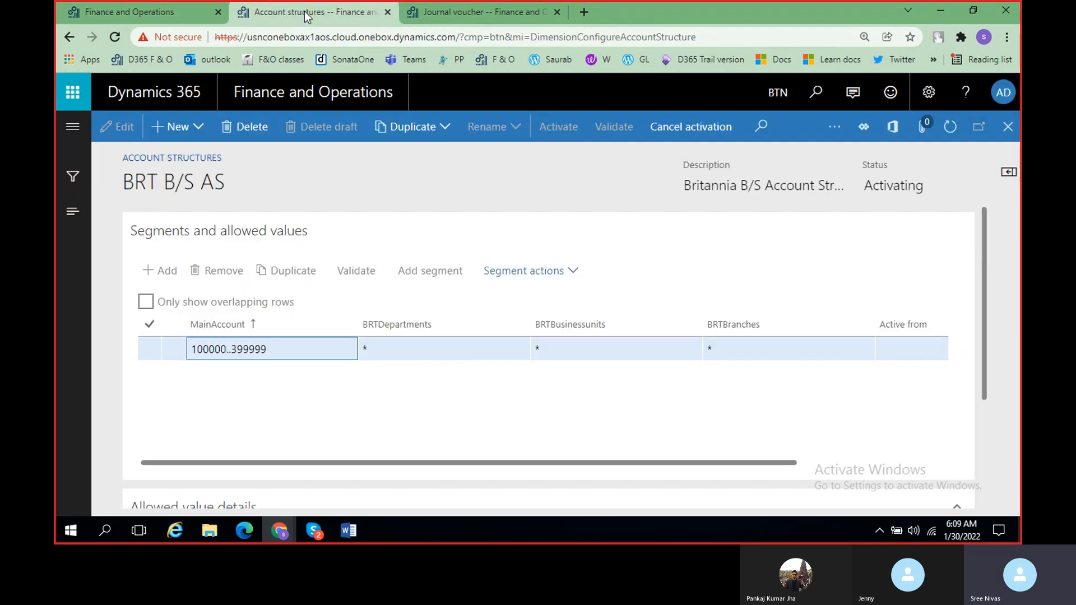
{"action": "left_click", "coordinate": [1010, 133]}
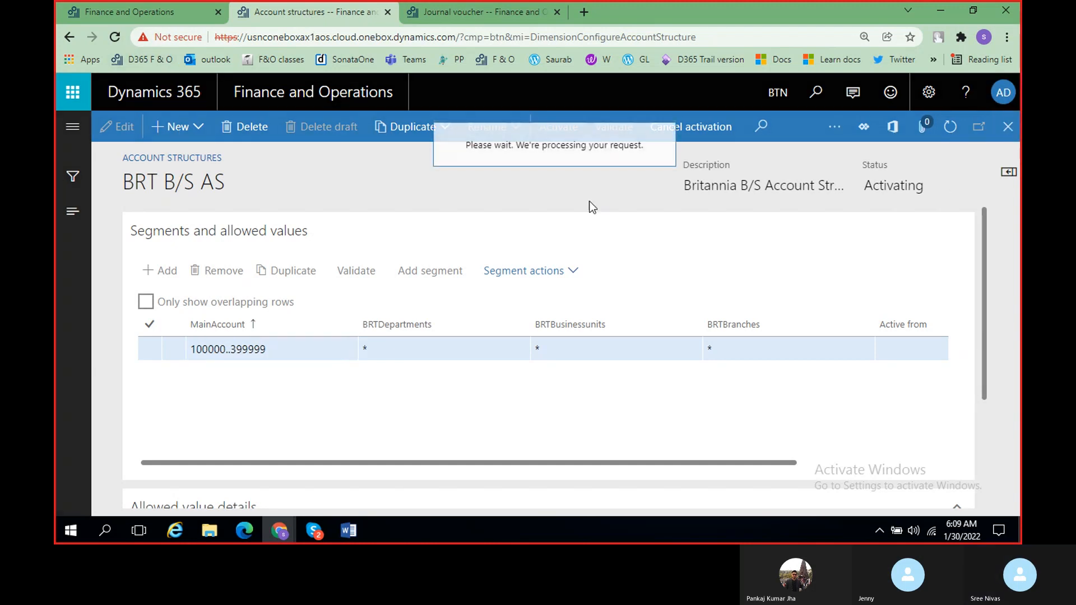
{"action": "left_click", "coordinate": [173, 15]}
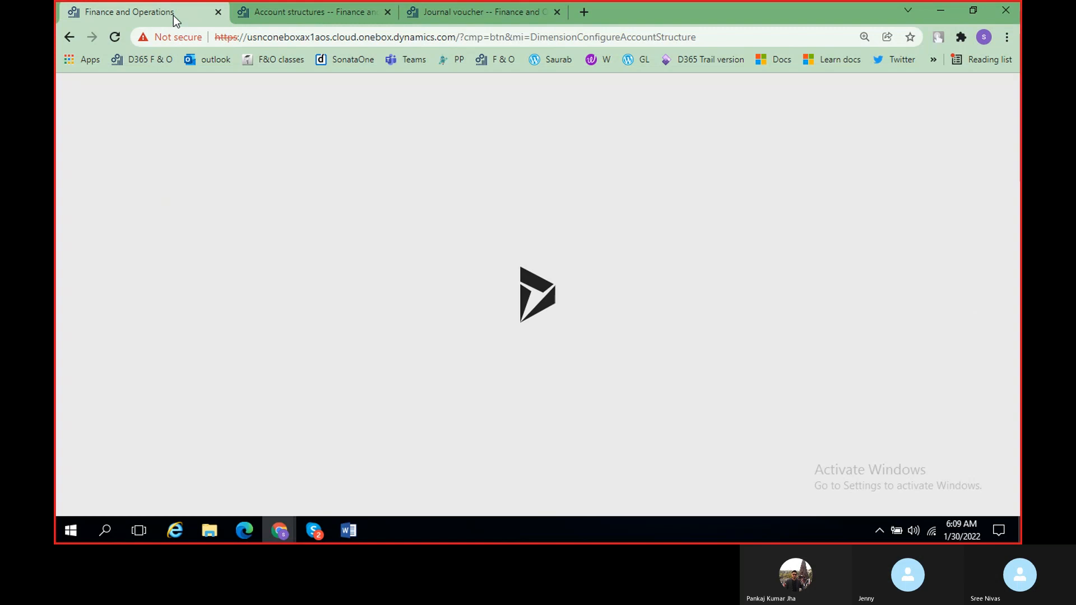
{"action": "left_click", "coordinate": [292, 15]}
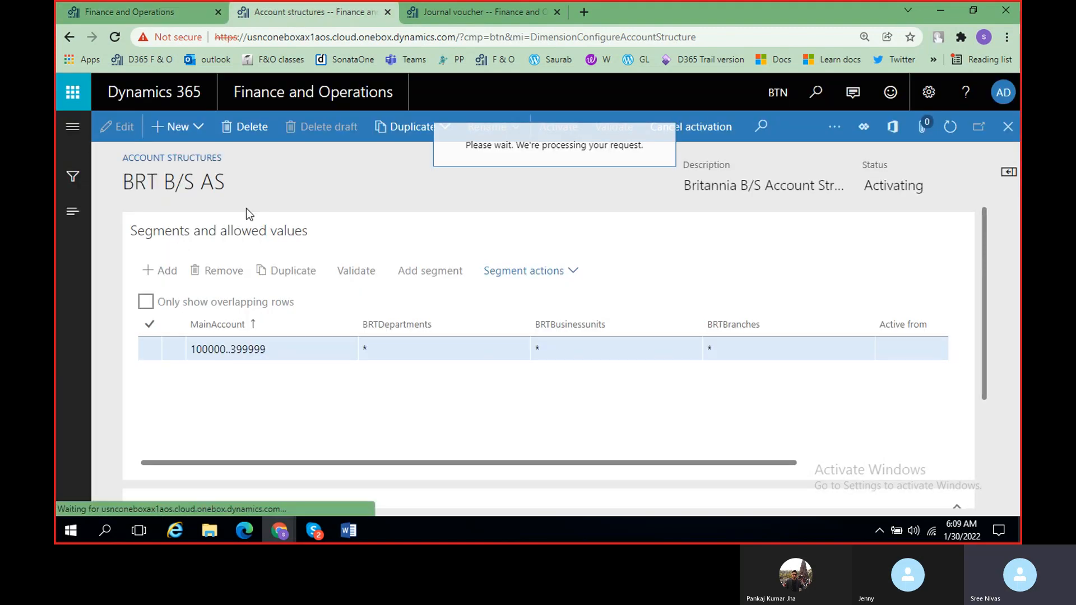
{"action": "left_click", "coordinate": [211, 286]}
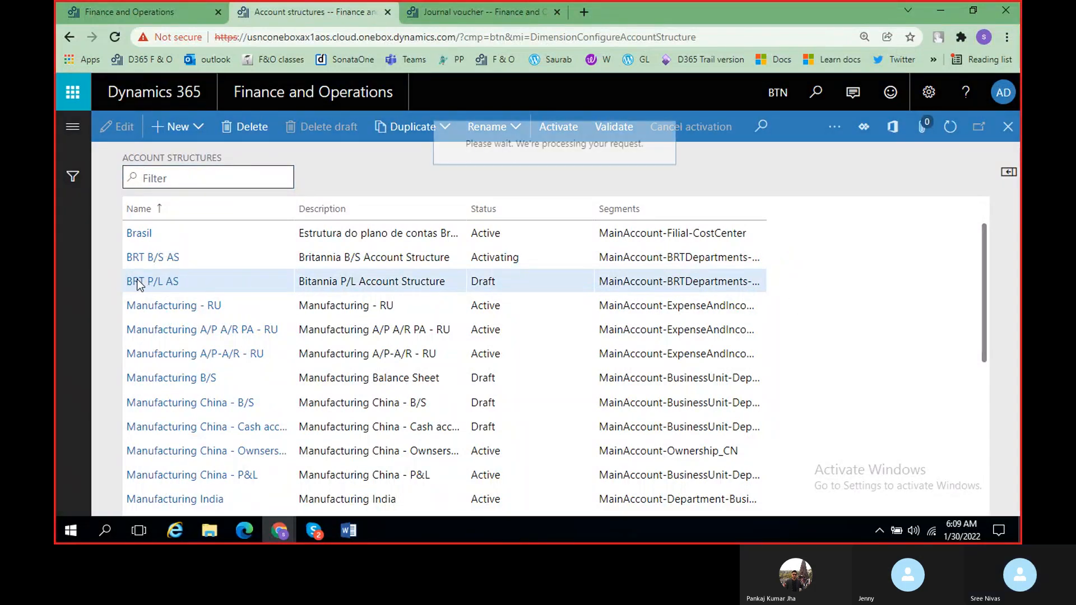
{"action": "left_click", "coordinate": [134, 13]}
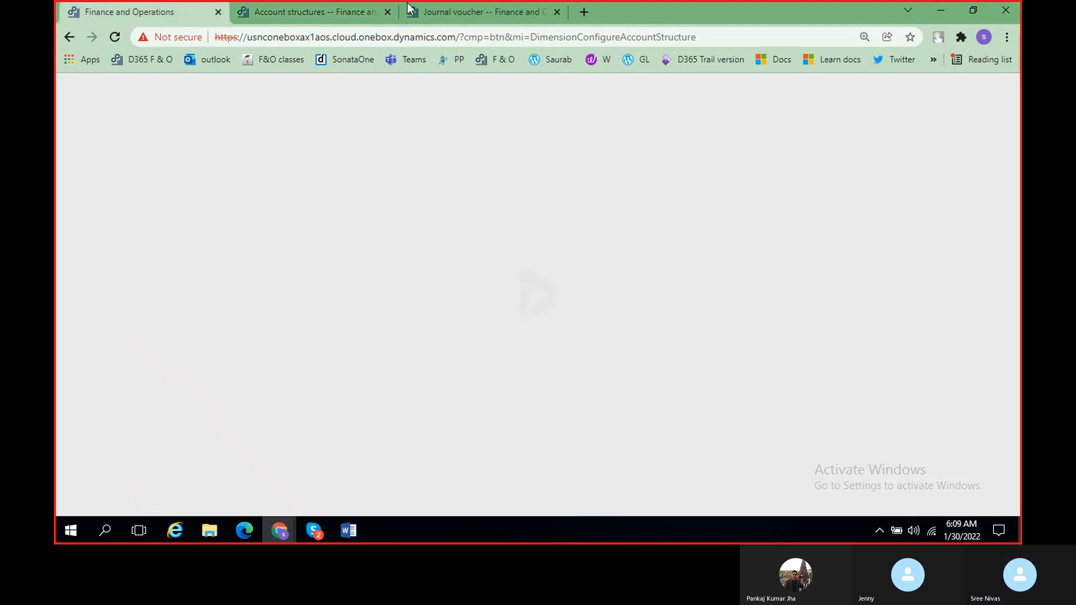
{"action": "left_click", "coordinate": [326, 11]}
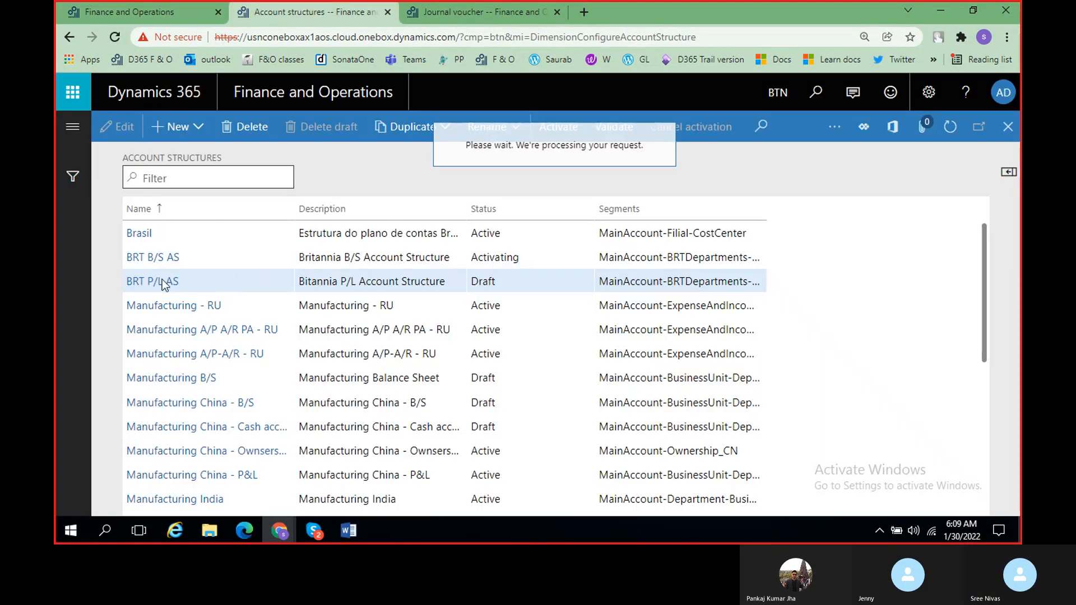
{"action": "left_click", "coordinate": [79, 8]}
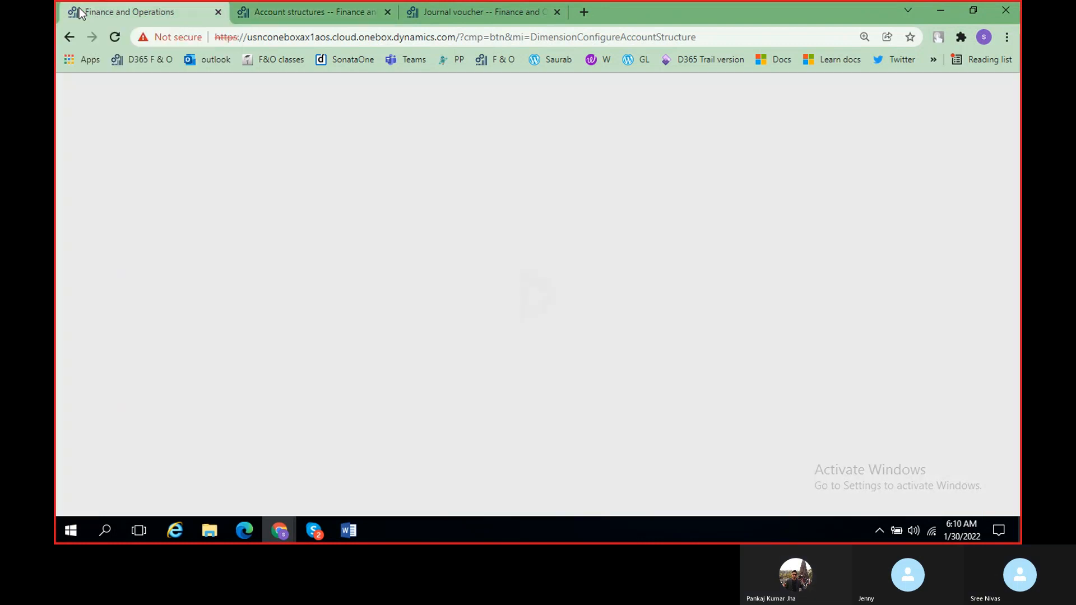
{"action": "left_click", "coordinate": [243, 9]}
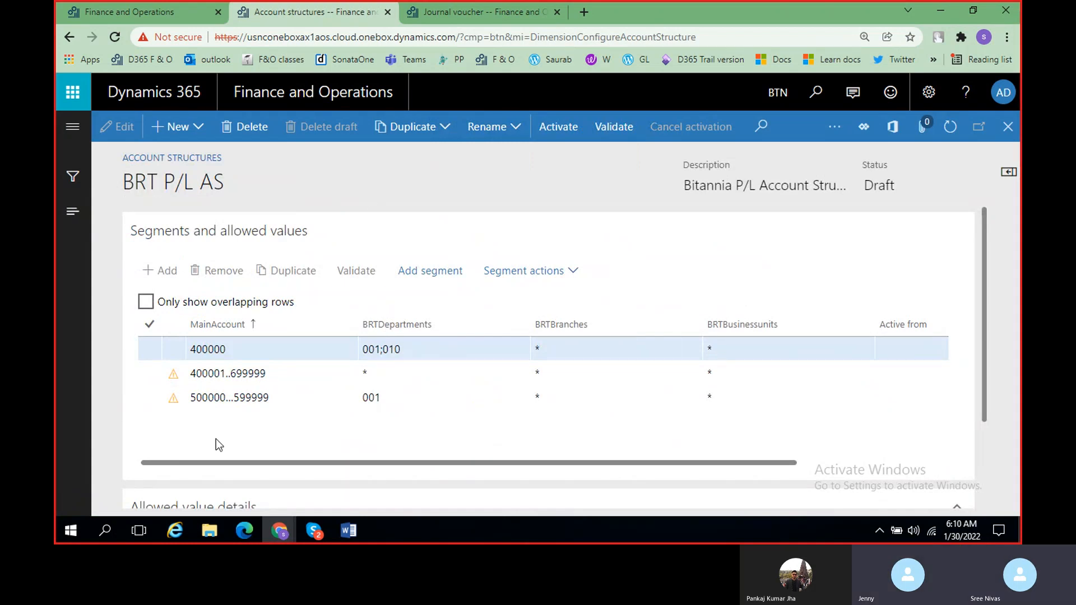
Set the 400001..699999 row's main account range to 400001..499999 and validate the BRT P/L AS structure.
{"action": "left_click", "coordinate": [239, 376]}
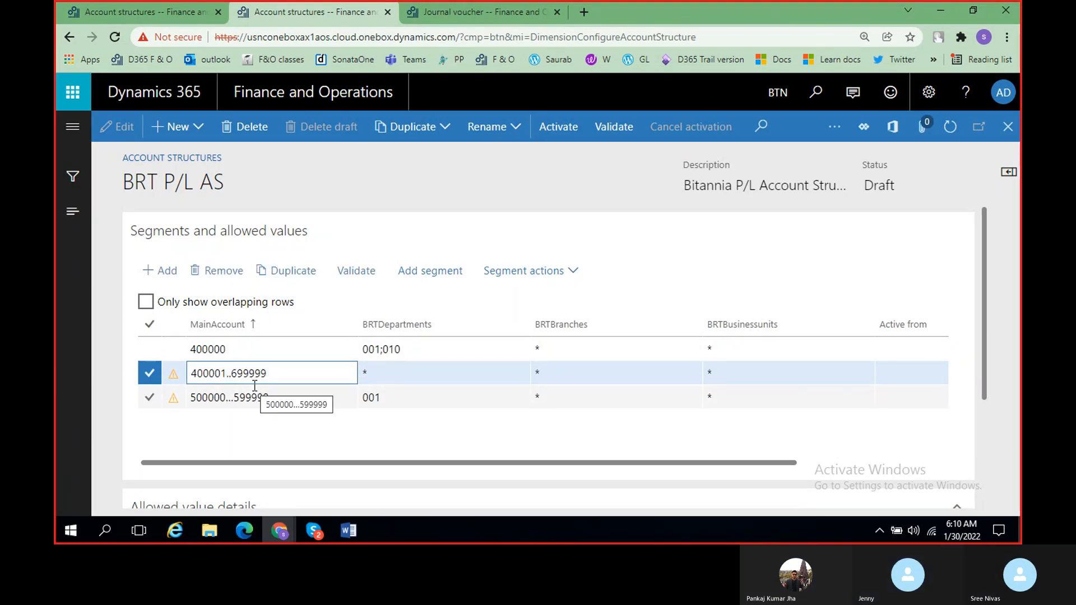
{"action": "key", "text": "BackSpace"}
{"action": "type", "text": "5"}
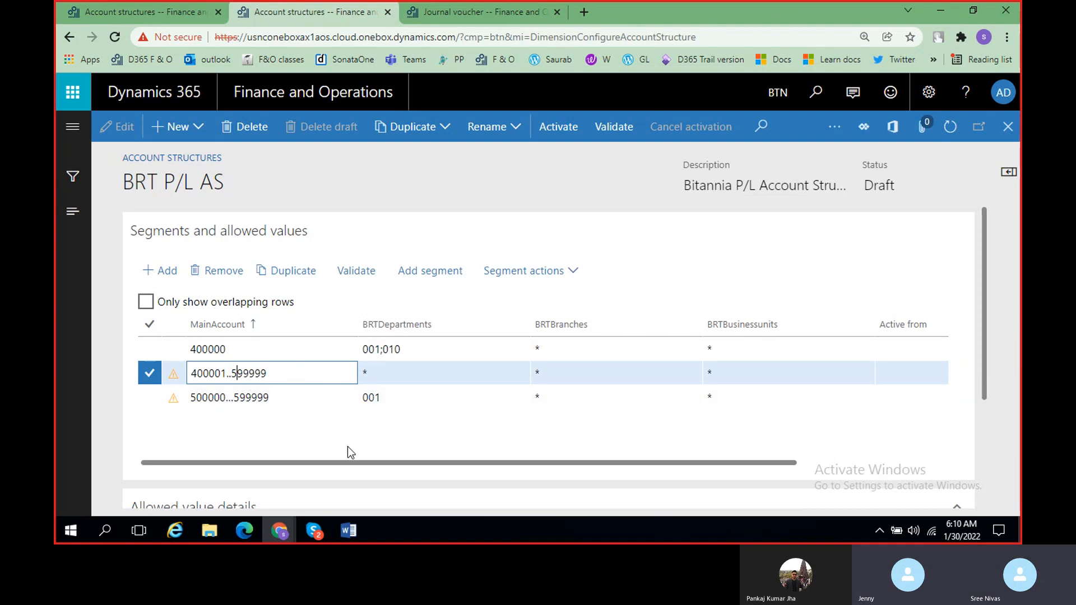
{"action": "key", "text": "BackSpace"}
{"action": "type", "text": "4"}
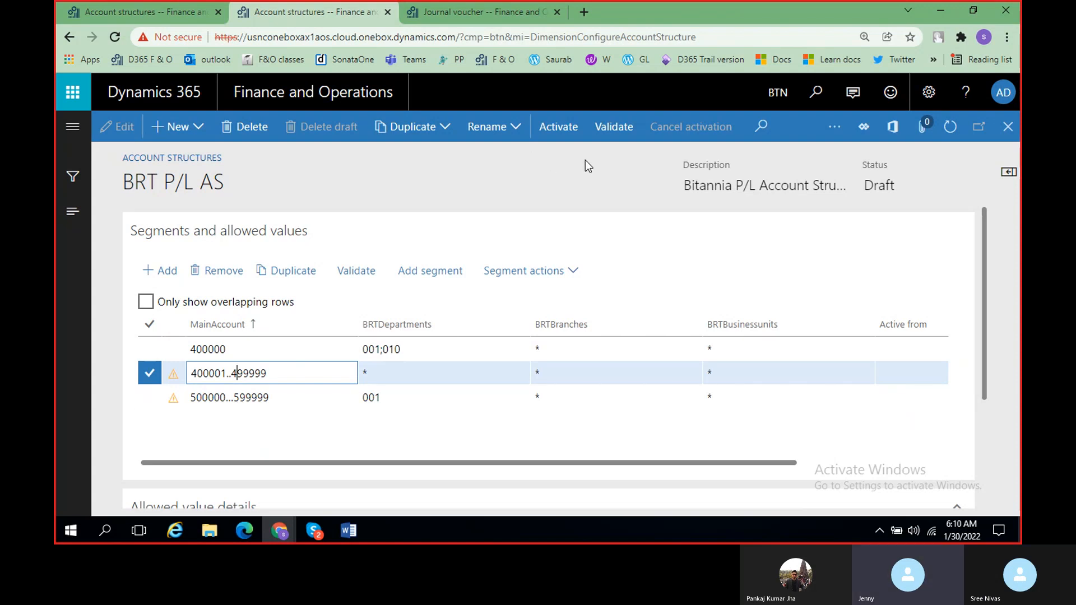
{"action": "left_click", "coordinate": [603, 139]}
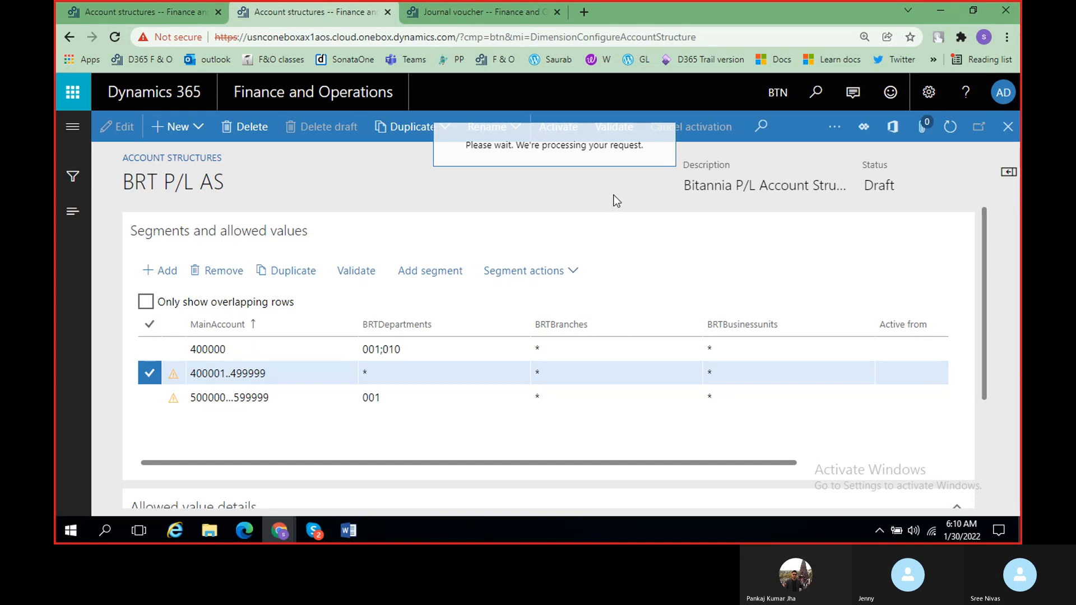
{"action": "left_click", "coordinate": [116, 18]}
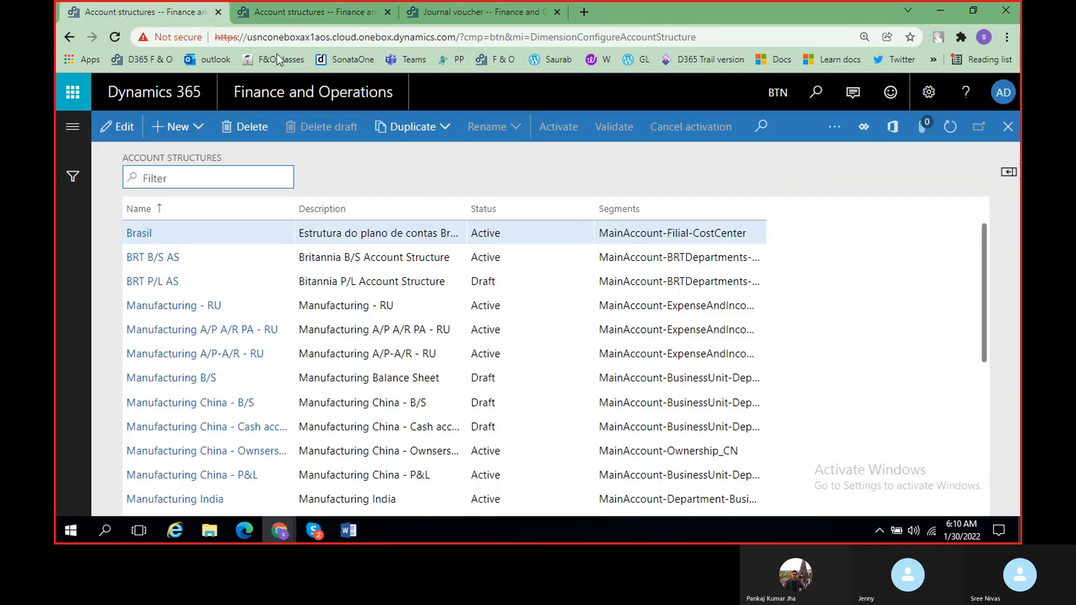
Select BRT B/S AS in the account structures list, return to the open BRT P/L AS structure and dismiss its validation message.
{"action": "left_click", "coordinate": [168, 257]}
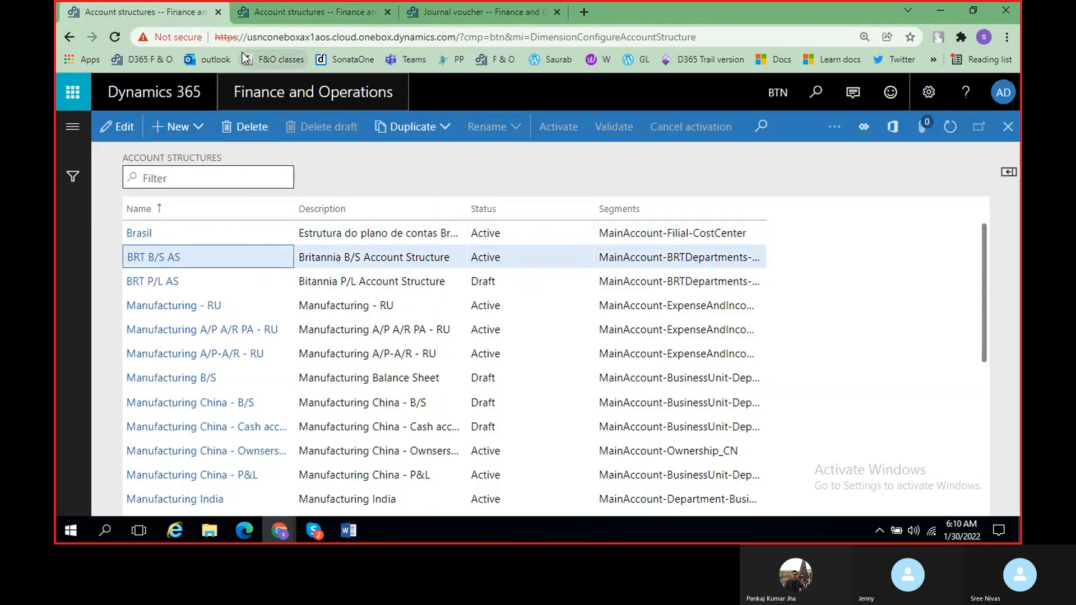
{"action": "left_click", "coordinate": [298, 14]}
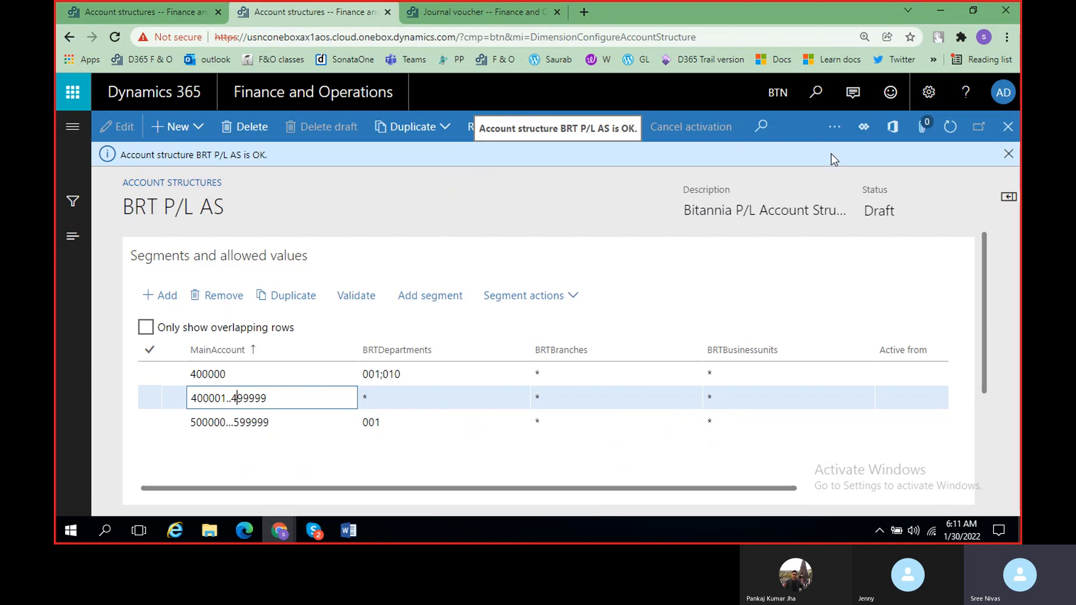
{"action": "left_click", "coordinate": [1009, 154]}
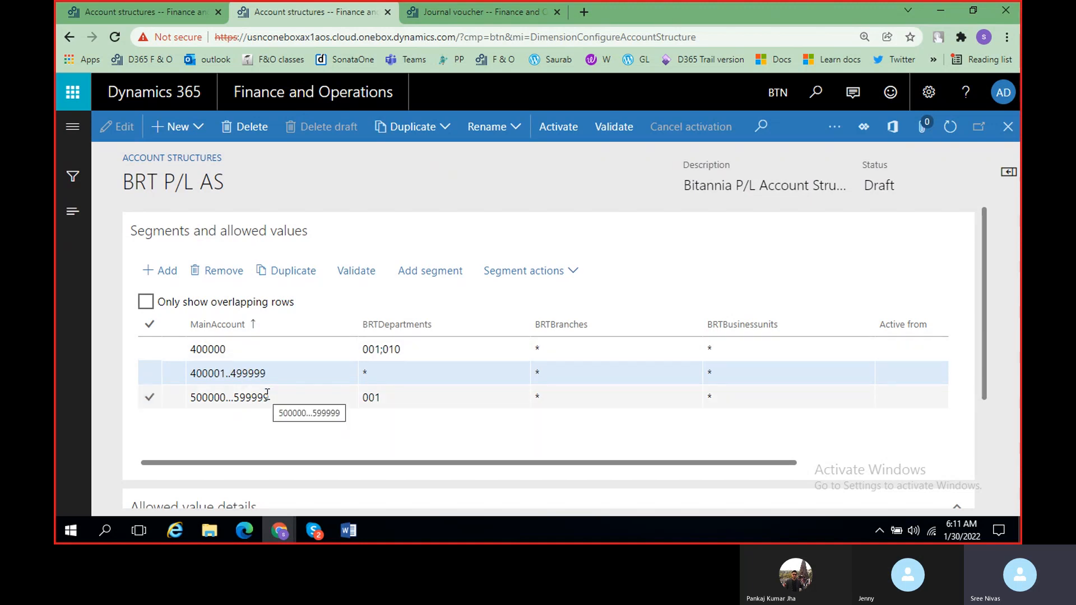
Check the 500000...599999 row against the Sales expense accounts listed in the Word class notes.
{"action": "left_click", "coordinate": [301, 396]}
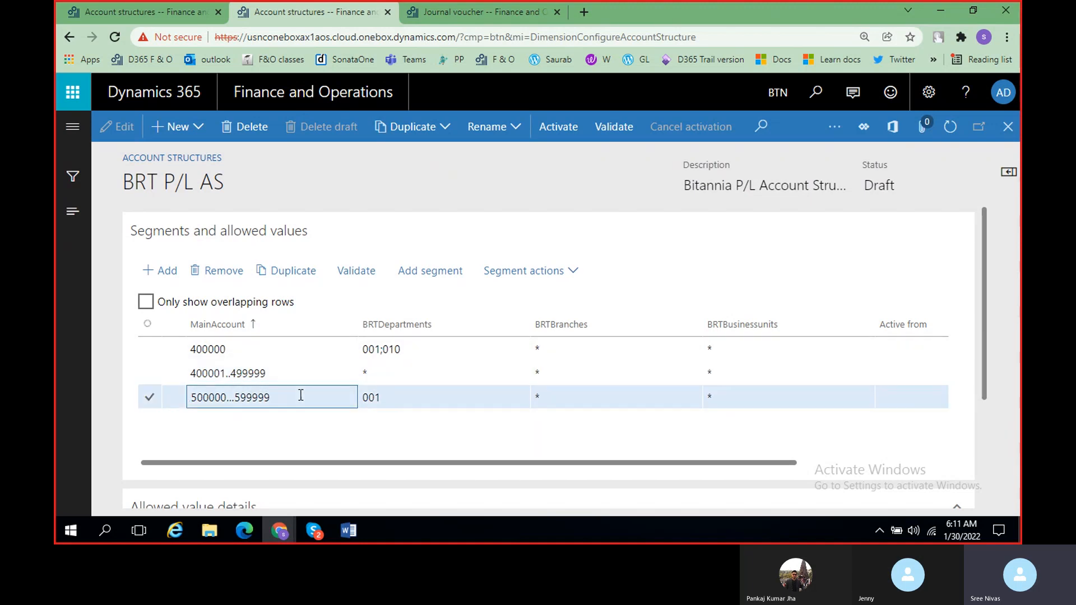
{"action": "left_click", "coordinate": [349, 530]}
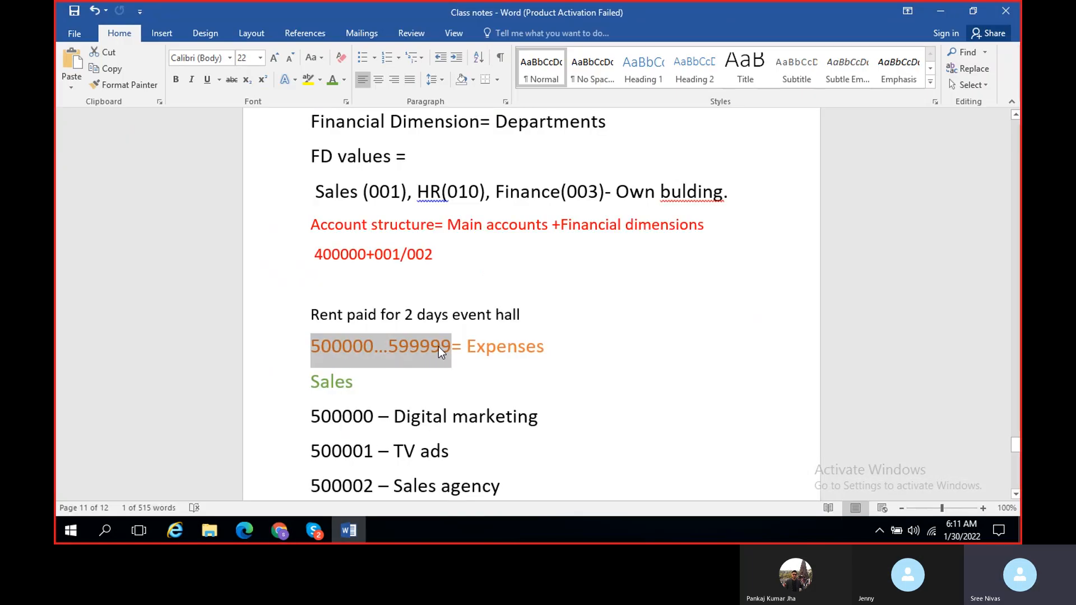
{"action": "scroll", "coordinate": [438, 347], "scroll_direction": "down", "scroll_amount": 3}
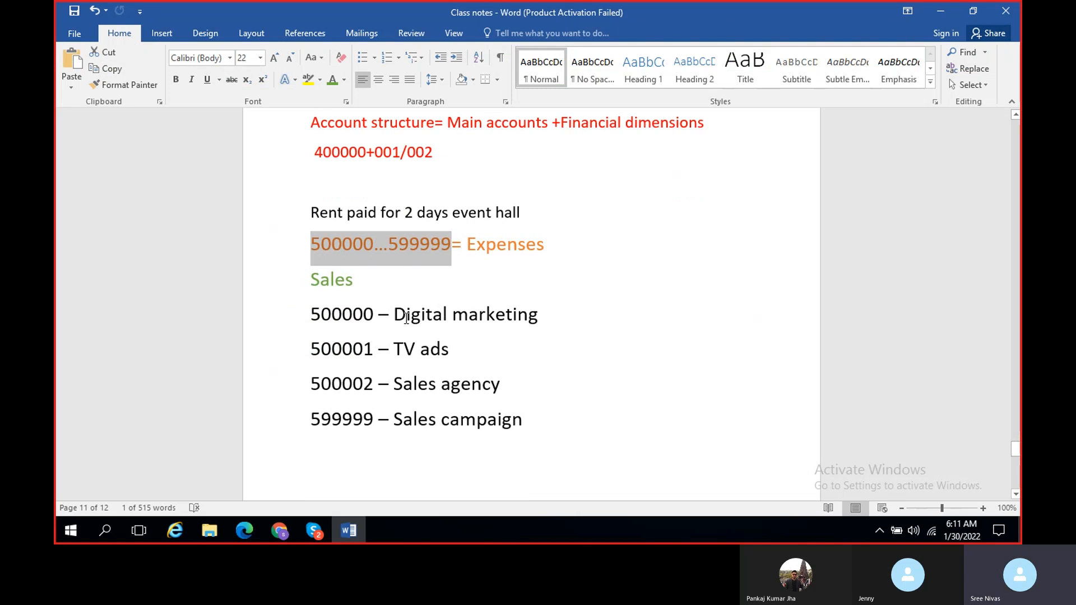
{"action": "left_click", "coordinate": [373, 252]}
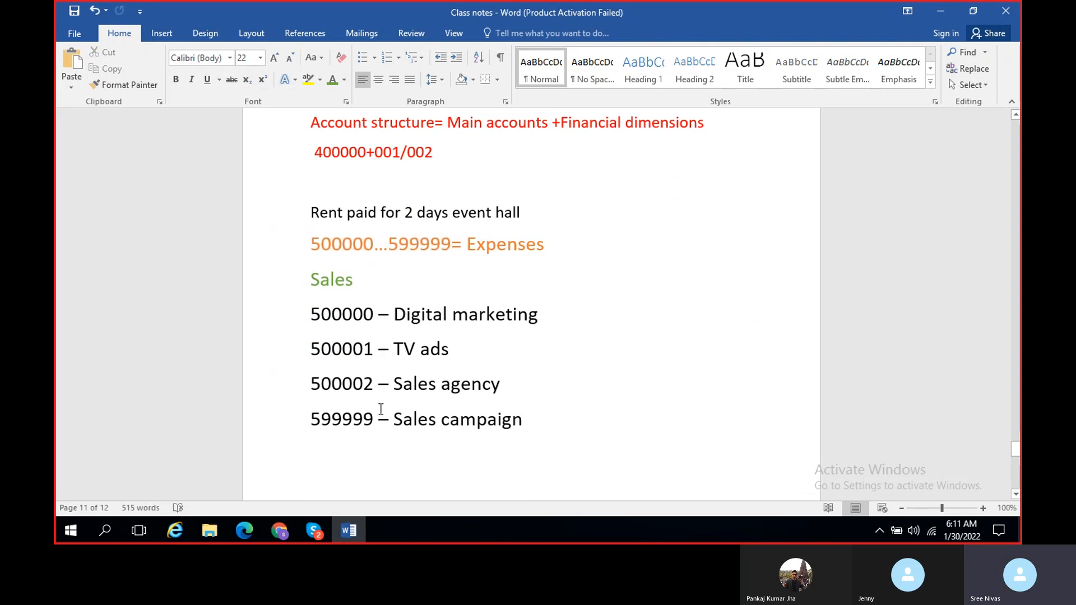
{"action": "left_click", "coordinate": [355, 530]}
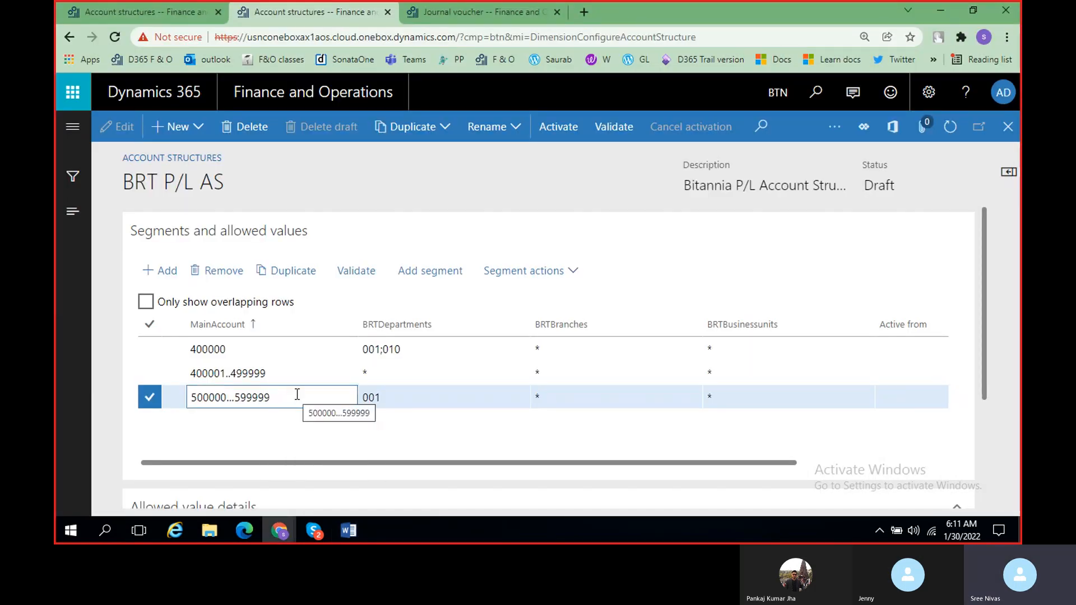
Replace the 500000...599999 main account range with the individual accounts 500000;500001;500002;599999, consulting the class notes.
{"action": "key", "text": "BackSpace"}
{"action": "key", "text": "BackSpace"}
{"action": "key", "text": "BackSpace"}
{"action": "key", "text": "BackSpace"}
{"action": "key", "text": "BackSpace"}
{"action": "key", "text": "BackSpace"}
{"action": "key", "text": "BackSpace"}
{"action": "key", "text": "BackSpace"}
{"action": "key", "text": "BackSpace"}
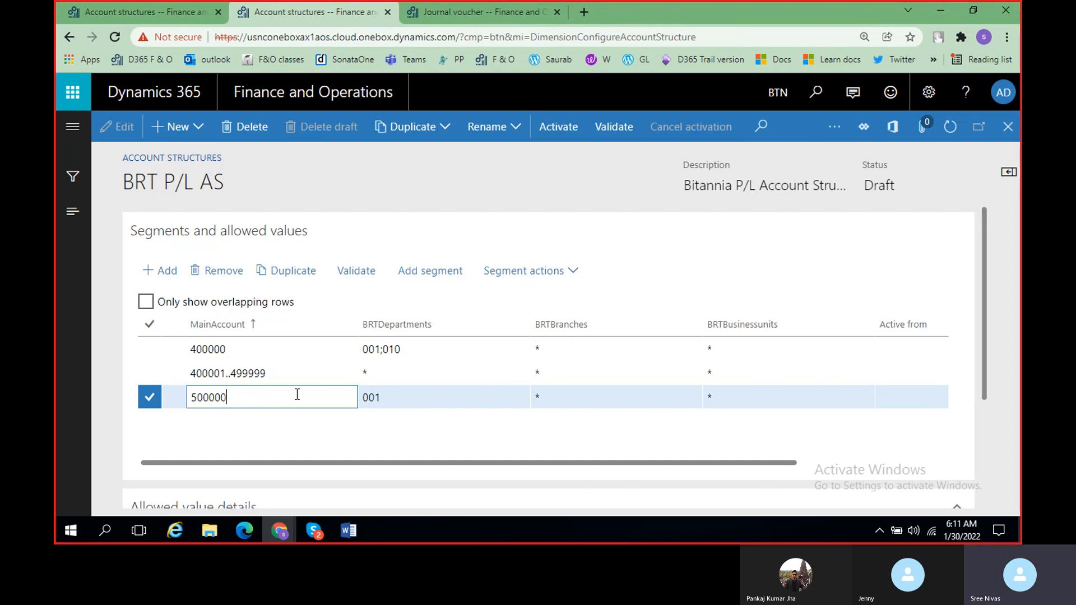
{"action": "left_click", "coordinate": [355, 527]}
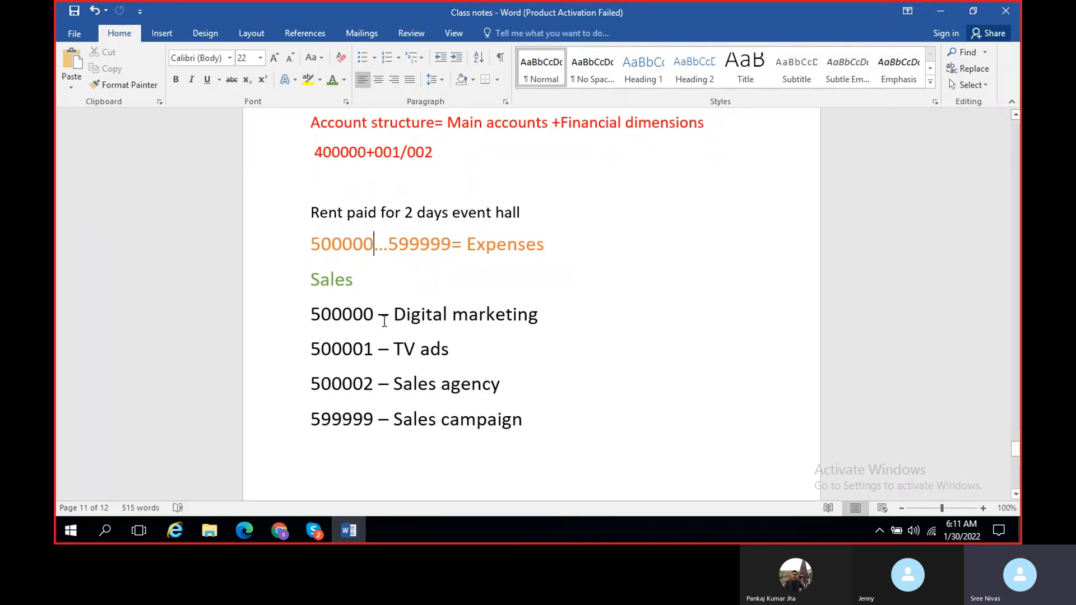
{"action": "key", "text": "alt+Tab"}
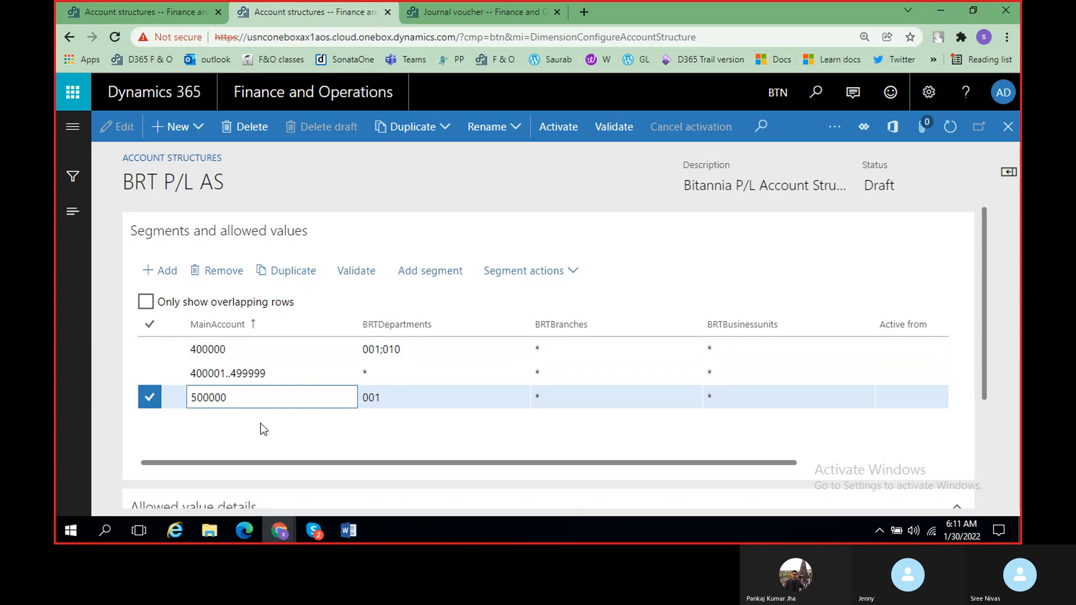
{"action": "type", "text": ";"}
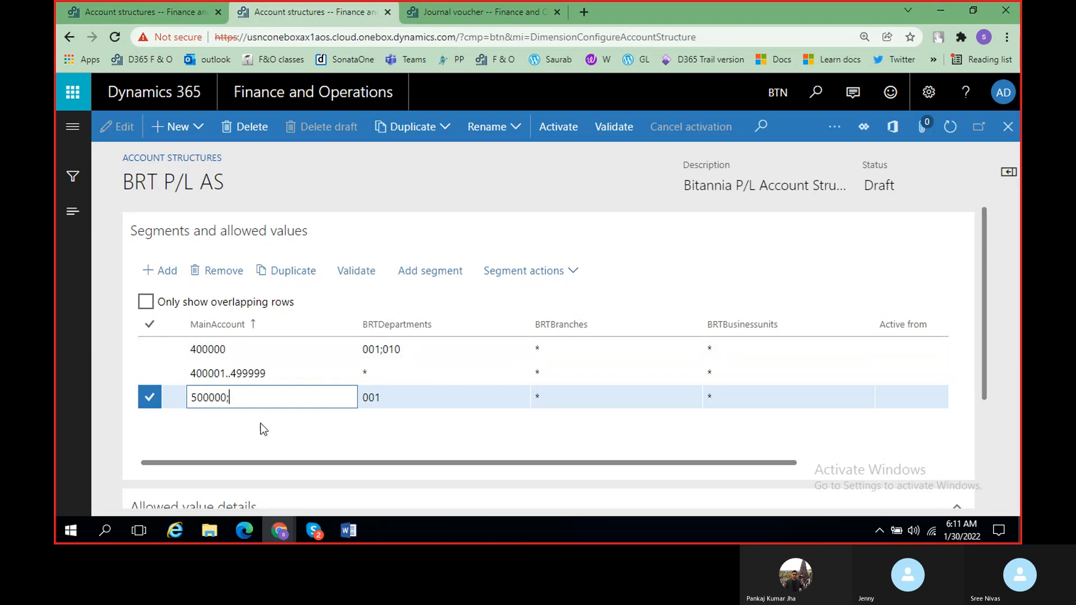
{"action": "type", "text": "5000"}
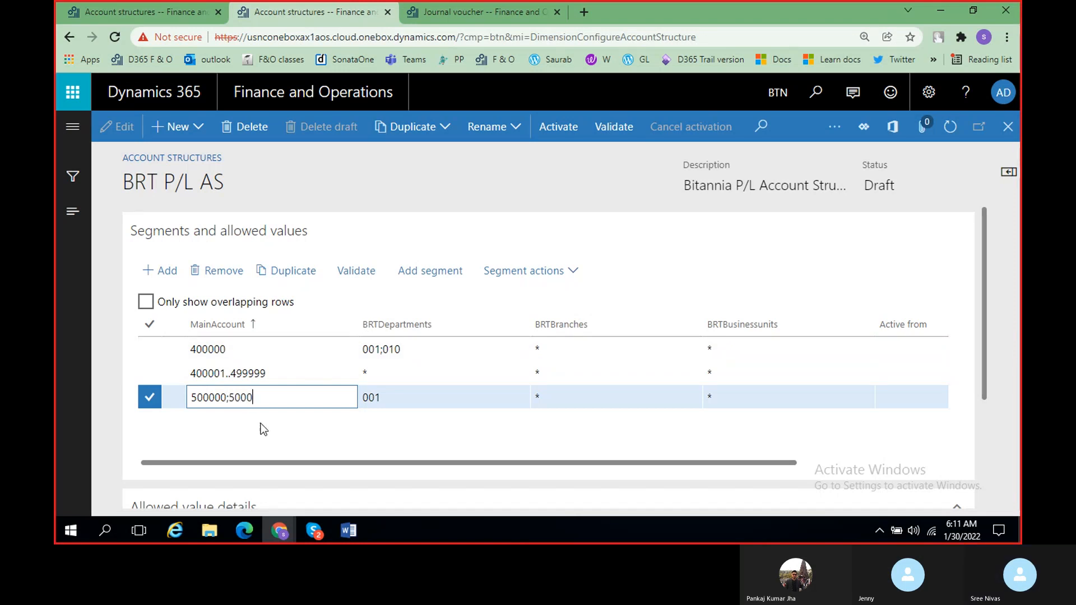
{"action": "type", "text": "01;"}
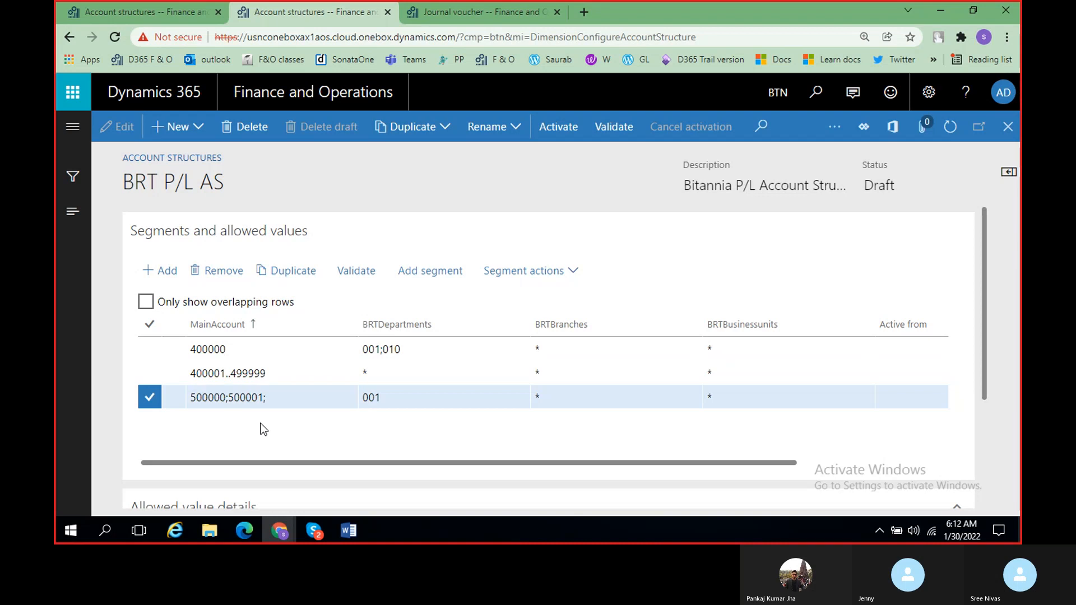
{"action": "key", "text": "alt+Tab"}
{"action": "key", "text": "alt+Tab"}
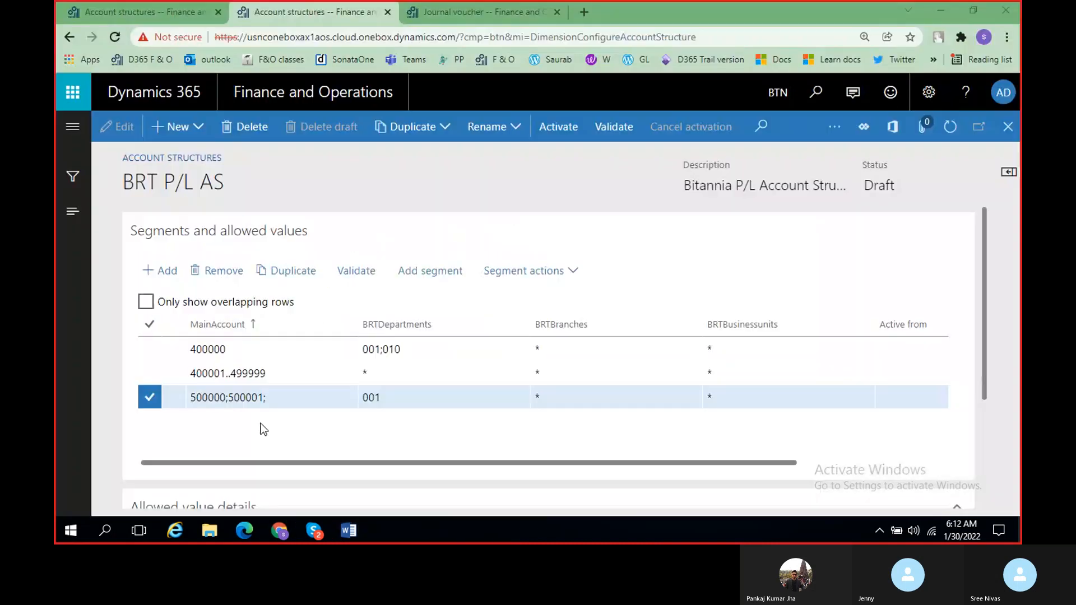
{"action": "type", "text": "50000"}
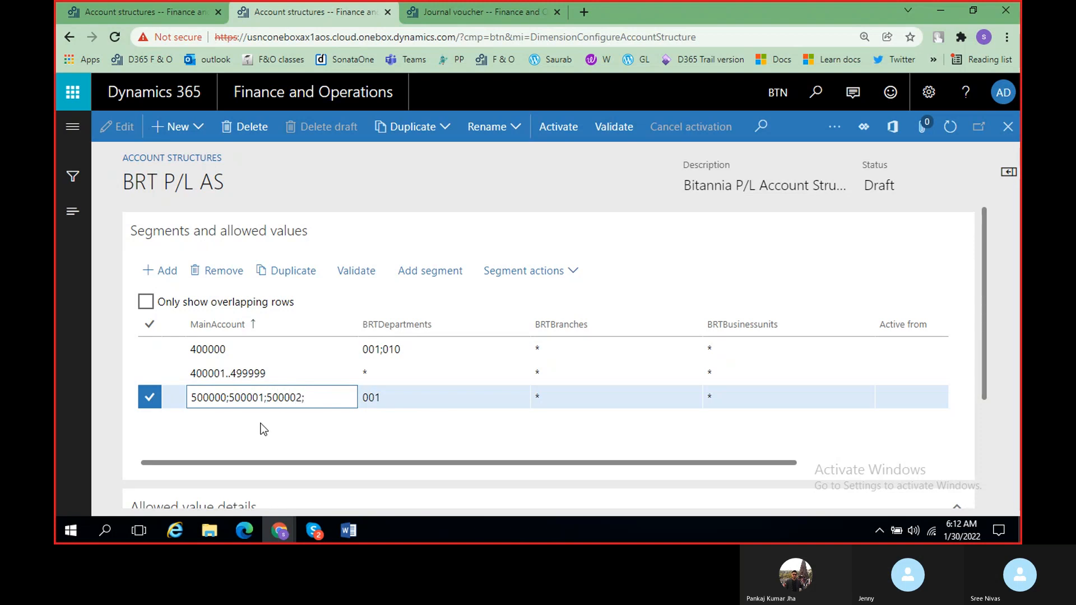
{"action": "type", "text": "2;599999"}
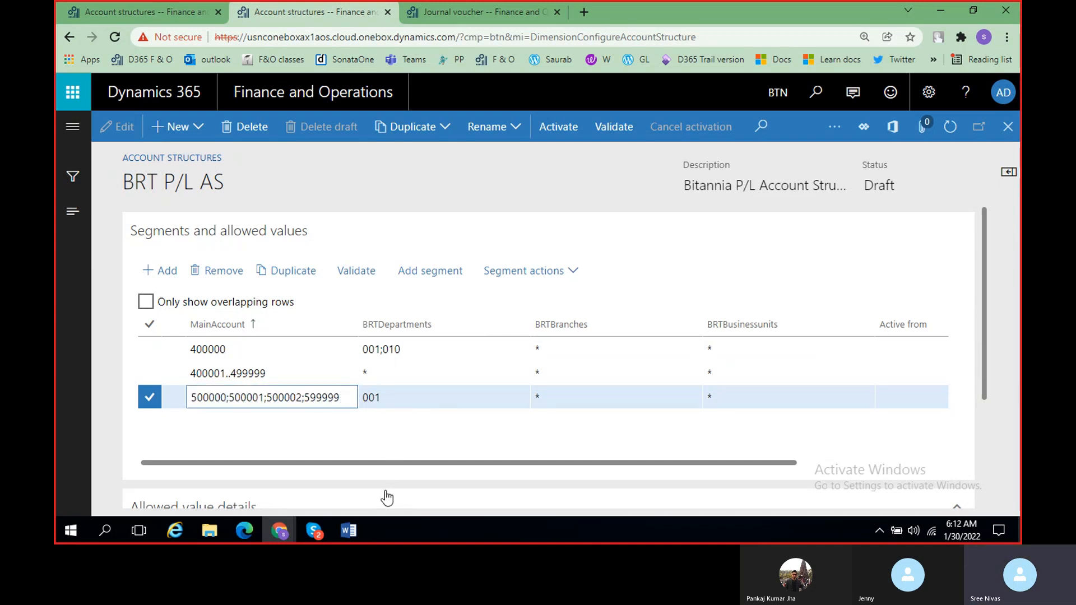
Compare the Sales expense accounts in the class notes with the main accounts and department 001 in the last BRT P/L AS row.
{"action": "left_click", "coordinate": [361, 523]}
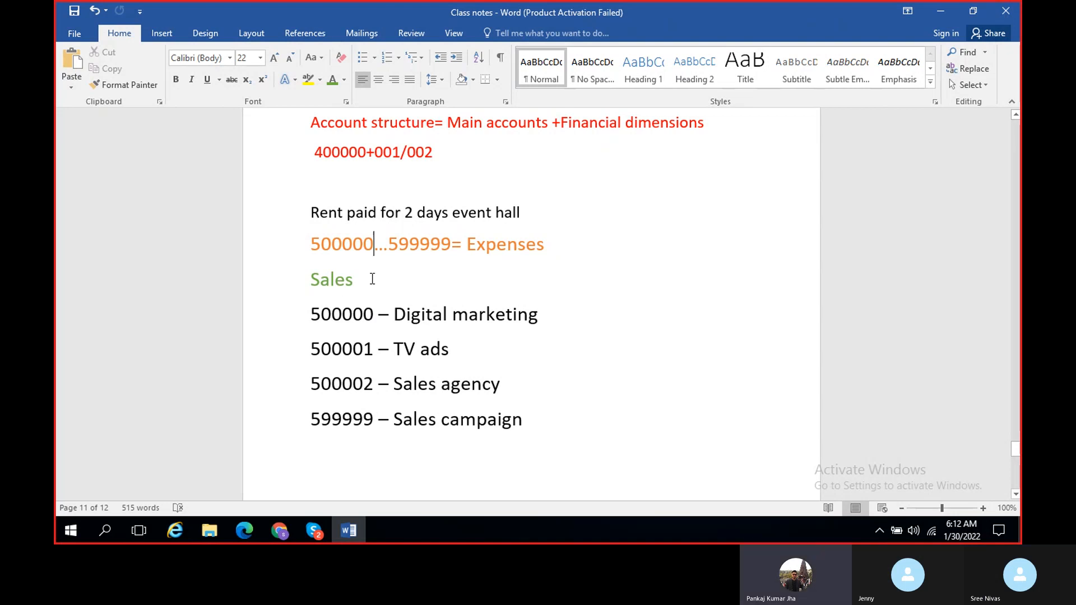
{"action": "left_click_drag", "start_coordinate": [372, 278], "coordinate": [254, 286]}
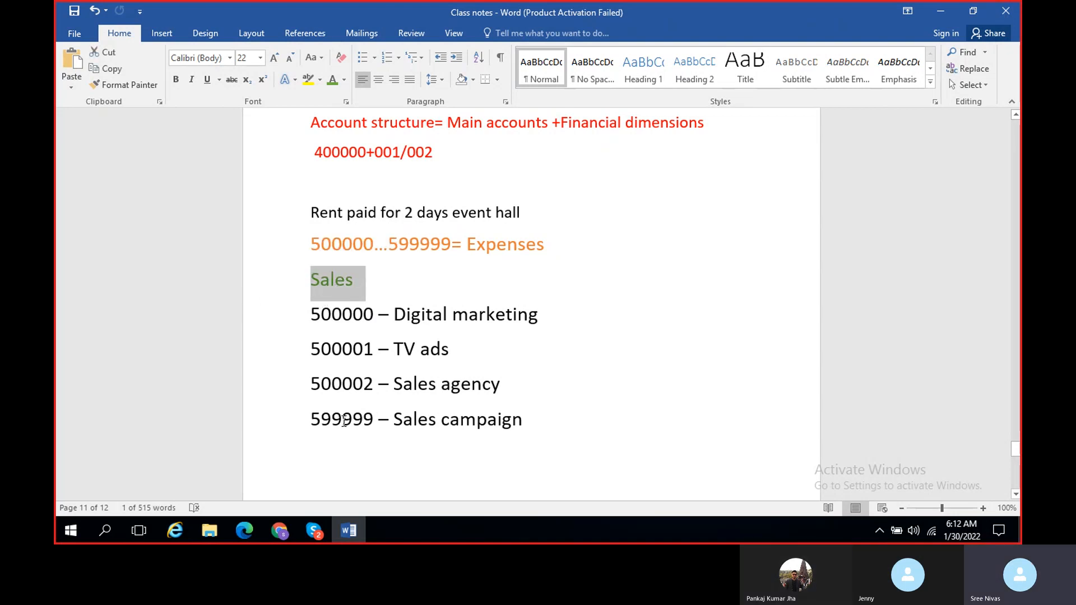
{"action": "left_click", "coordinate": [352, 533]}
{"action": "left_click", "coordinate": [438, 395]}
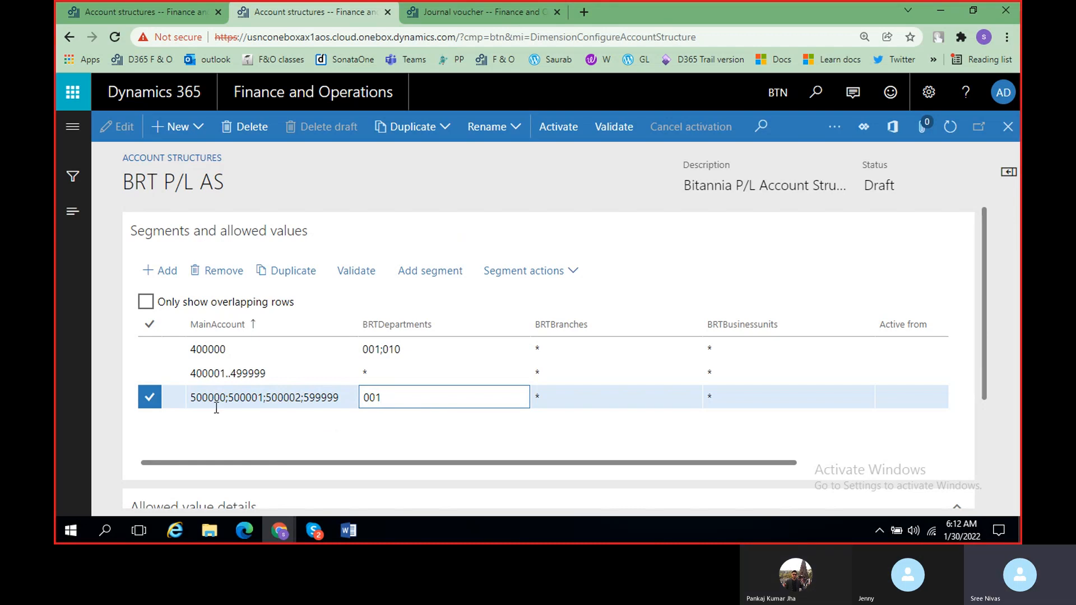
{"action": "left_click_drag", "start_coordinate": [983, 303], "coordinate": [984, 340]}
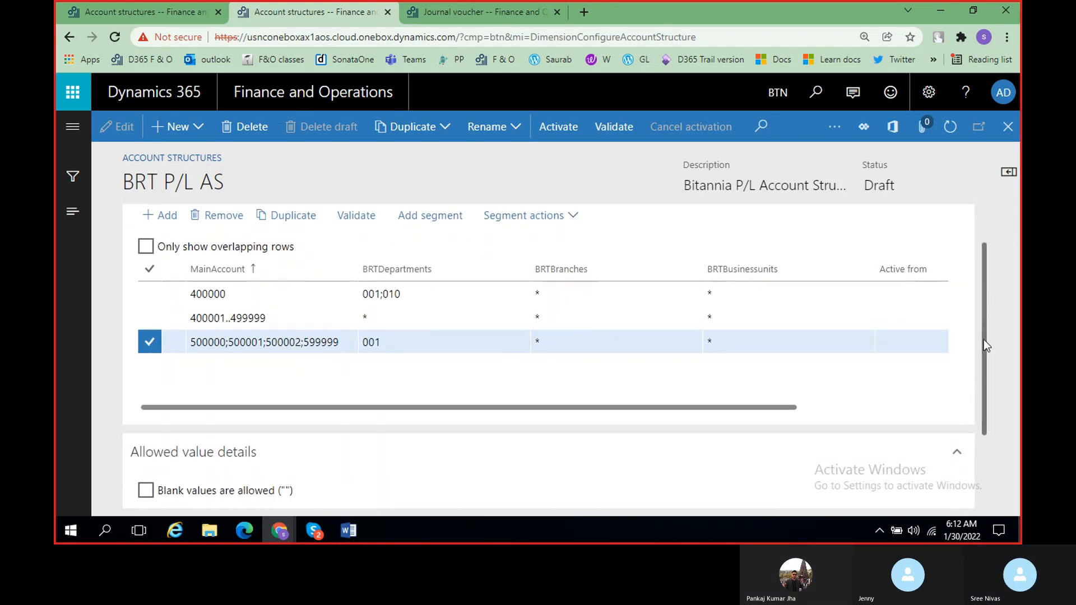
{"action": "left_click", "coordinate": [303, 343]}
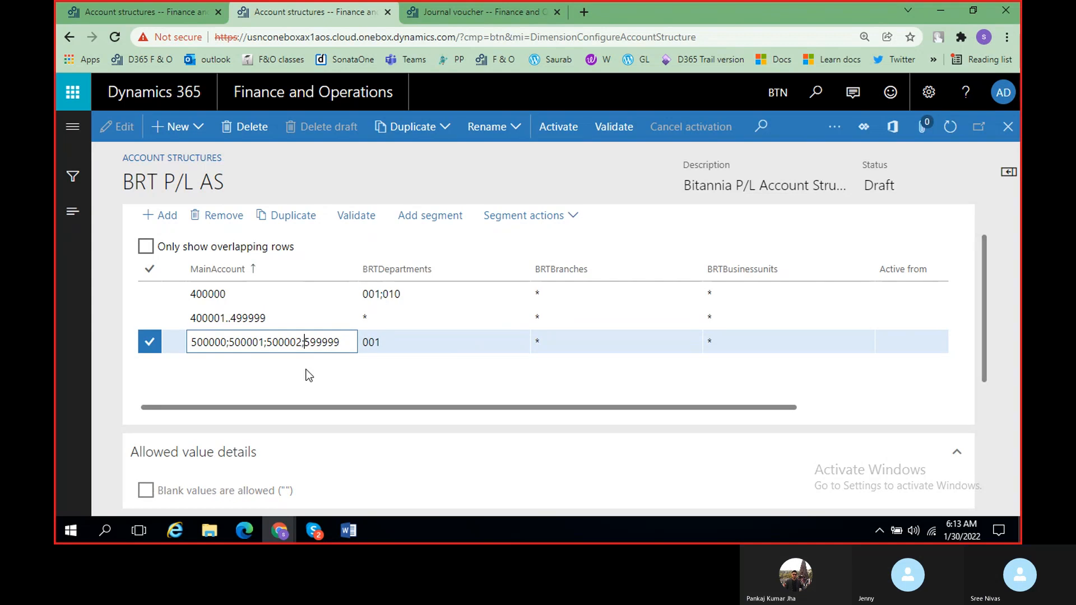
Delete the "599999 – Sales campaign" line from the Word class notes and return to the account structure.
{"action": "key", "text": "alt+Tab"}
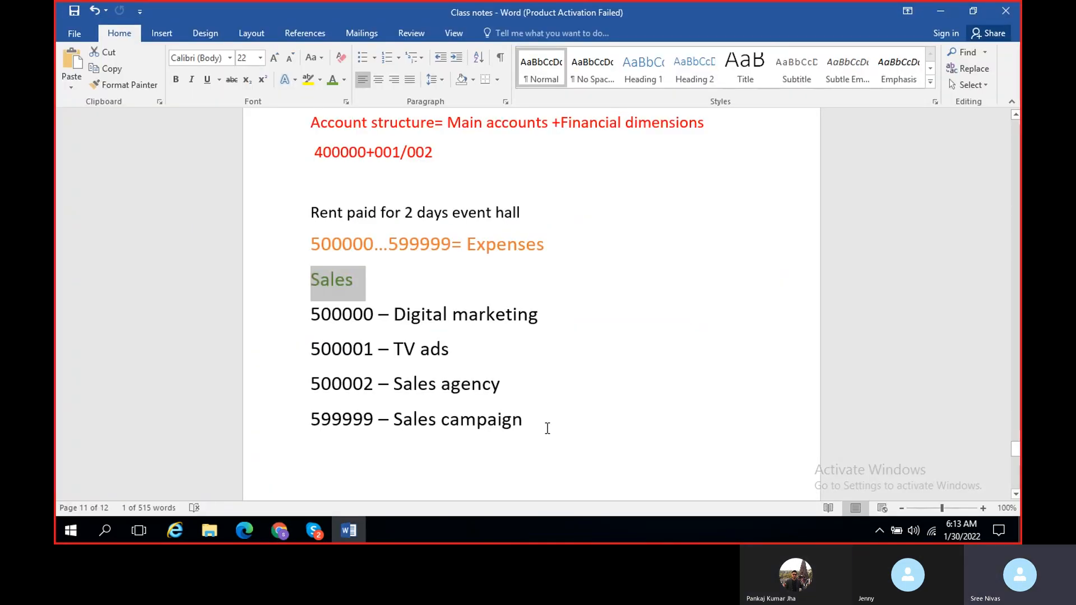
{"action": "left_click_drag", "start_coordinate": [539, 420], "coordinate": [312, 416]}
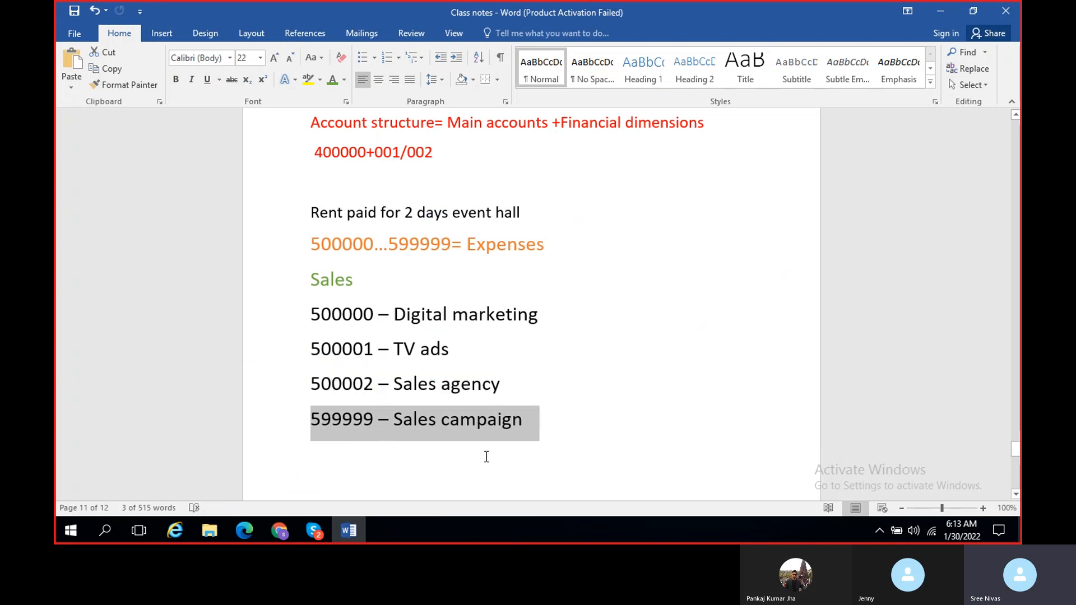
{"action": "key", "text": "Delete"}
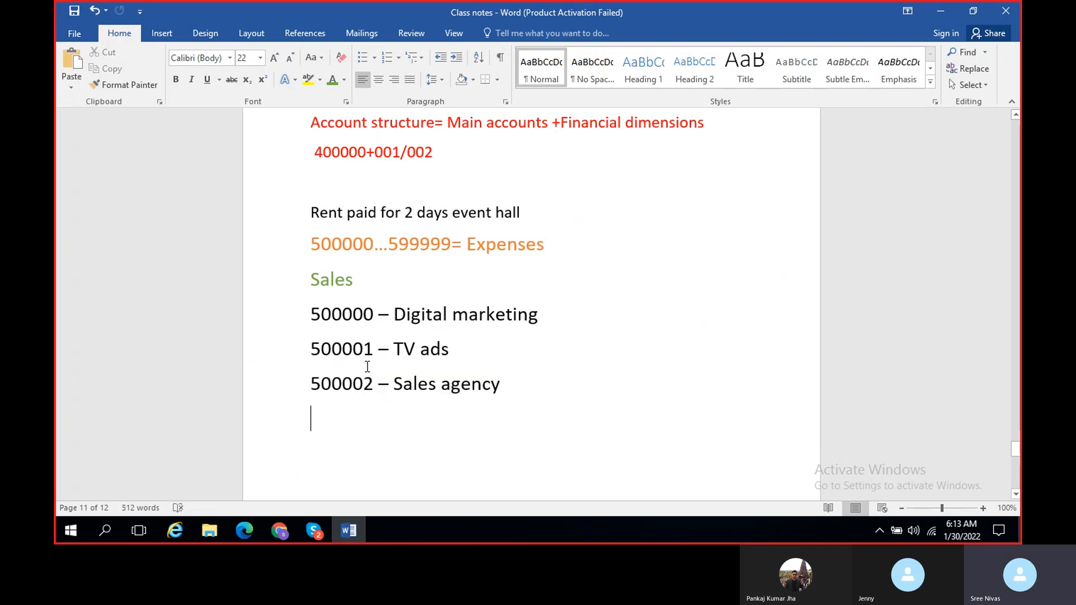
{"action": "left_click", "coordinate": [354, 529]}
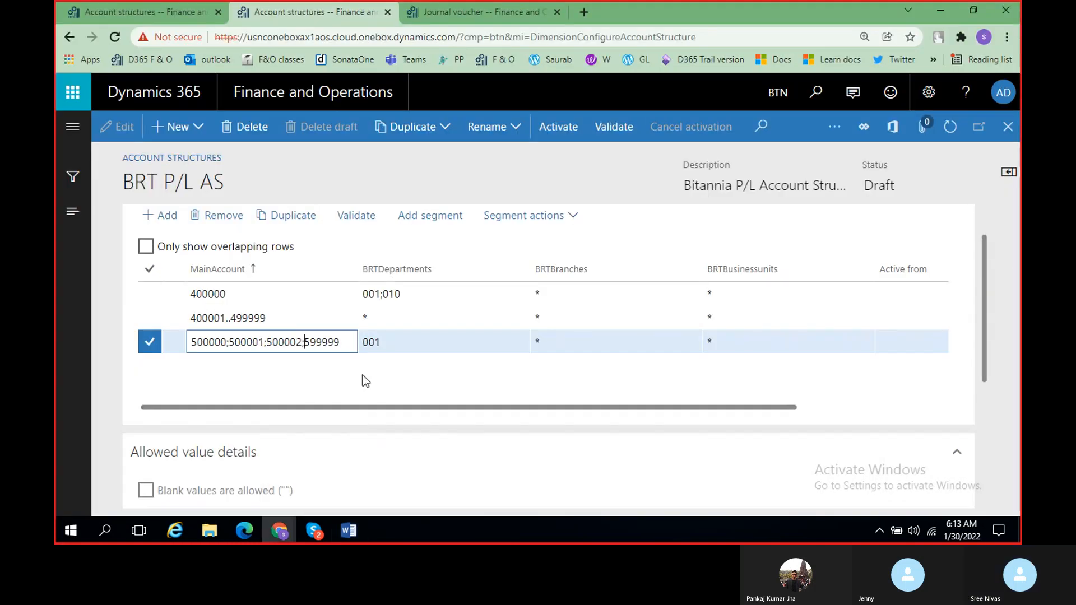
Remove 599999 from the department 001 row's main accounts, leaving 500000;500001;500002.
{"action": "key", "text": "BackSpace"}
{"action": "key", "text": "BackSpace"}
{"action": "key", "text": "BackSpace"}
{"action": "key", "text": "BackSpace"}
{"action": "key", "text": "BackSpace"}
{"action": "key", "text": "BackSpace"}
{"action": "key", "text": "BackSpace"}
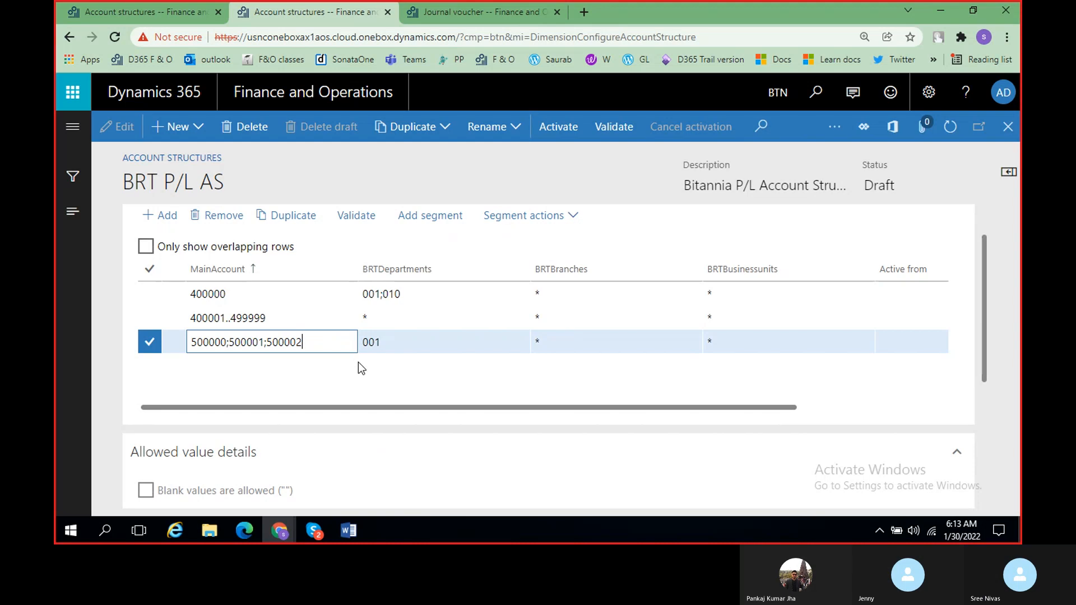
{"action": "left_click", "coordinate": [325, 371]}
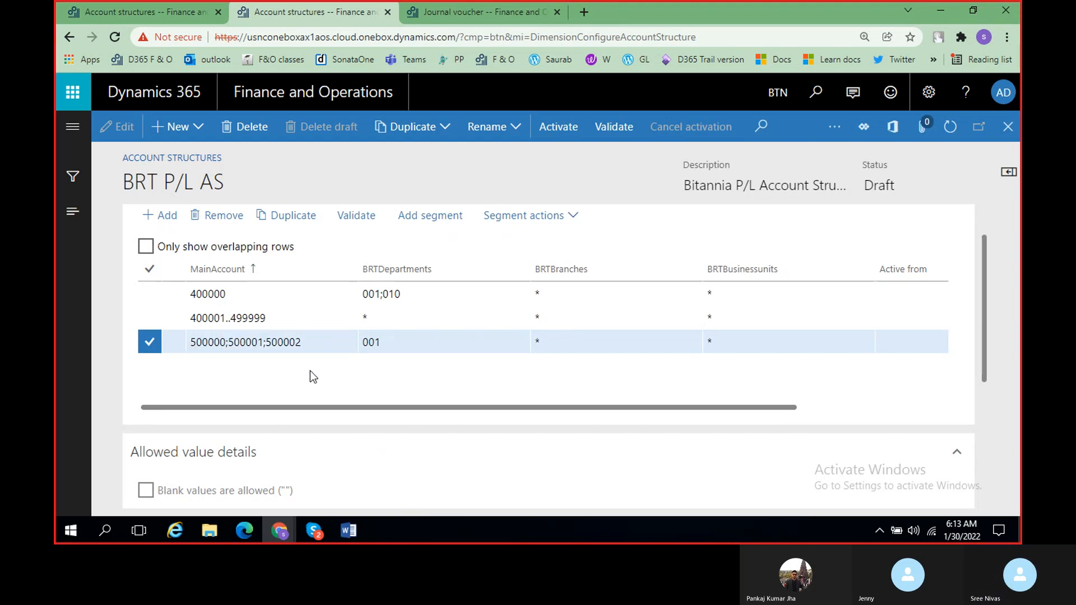
Convert the 500000;500001;500002 main account list to the range 500000..500002.
{"action": "left_click", "coordinate": [212, 351]}
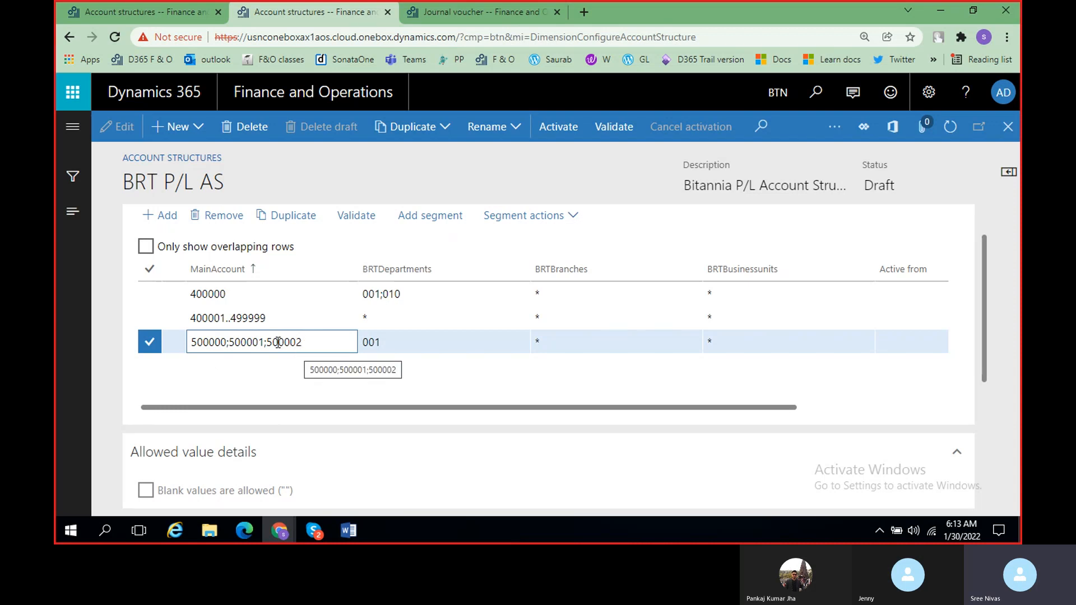
{"action": "key", "text": "Right"}
{"action": "key", "text": "BackSpace"}
{"action": "key", "text": "BackSpace"}
{"action": "key", "text": "BackSpace"}
{"action": "key", "text": "BackSpace"}
{"action": "key", "text": "BackSpace"}
{"action": "key", "text": "BackSpace"}
{"action": "key", "text": "BackSpace"}
{"action": "key", "text": "BackSpace"}
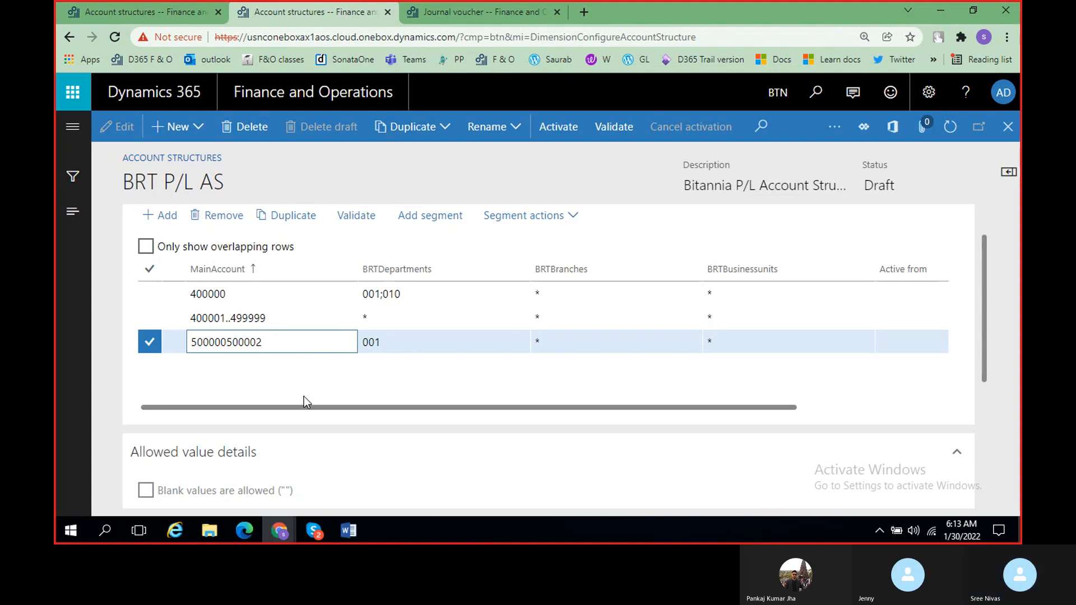
{"action": "type", "text": ".."}
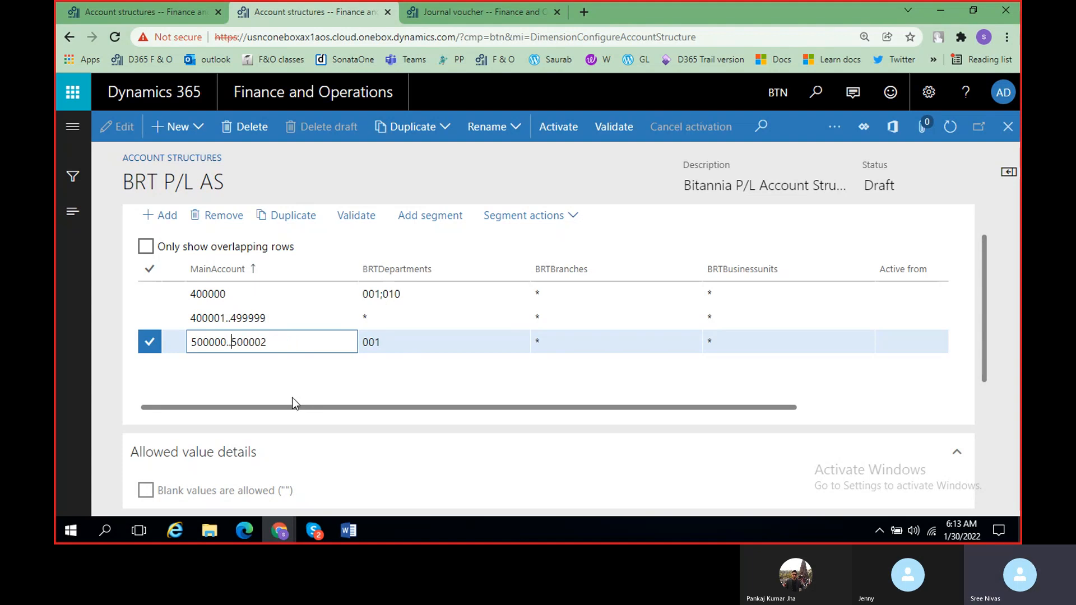
{"action": "left_click", "coordinate": [294, 371]}
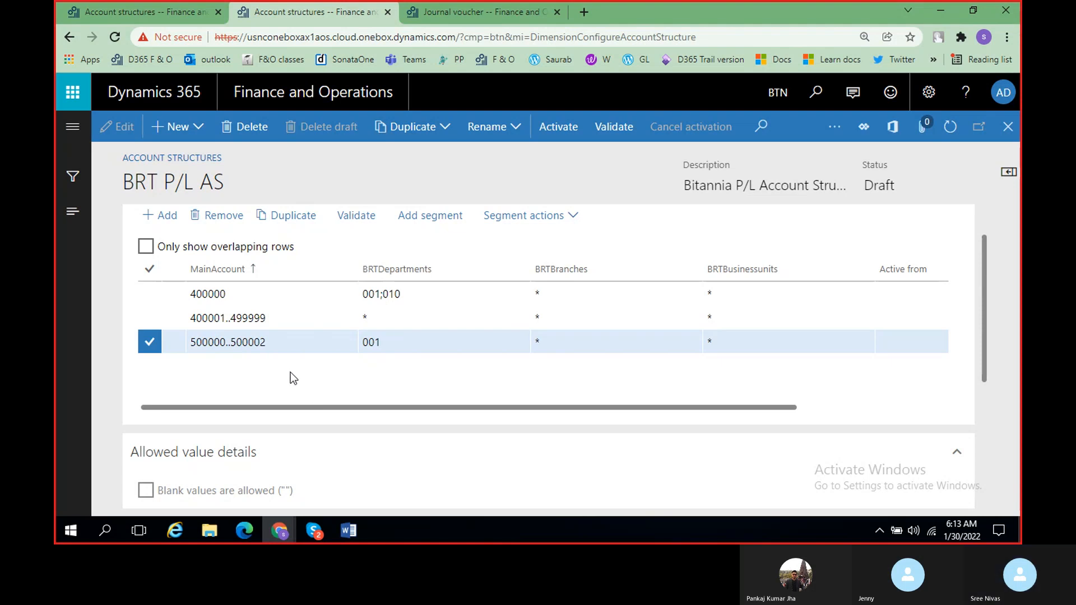
{"action": "left_click", "coordinate": [290, 372]}
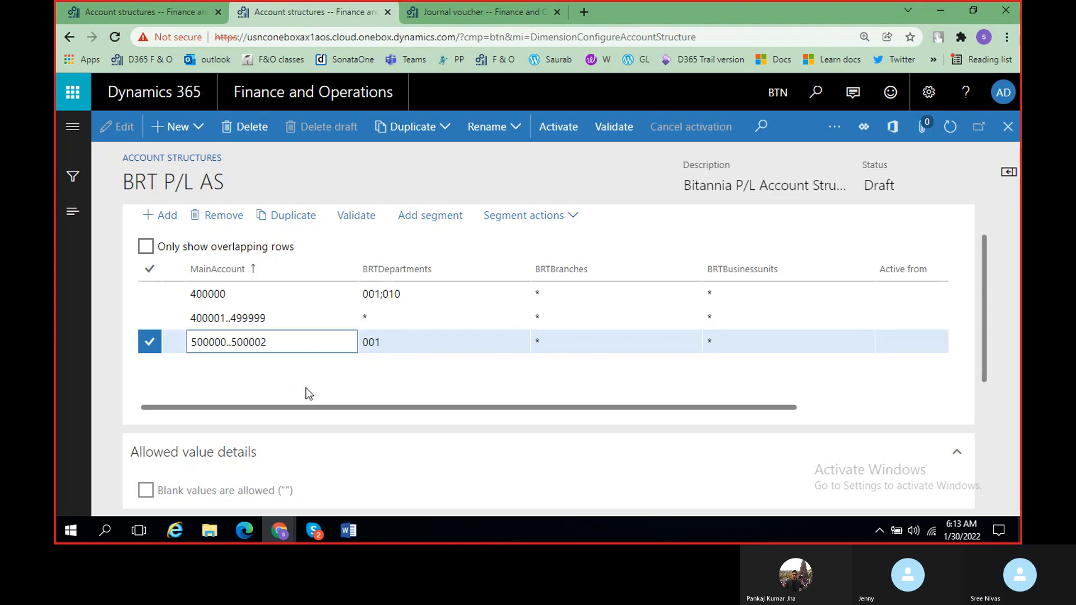
{"action": "left_click", "coordinate": [306, 388]}
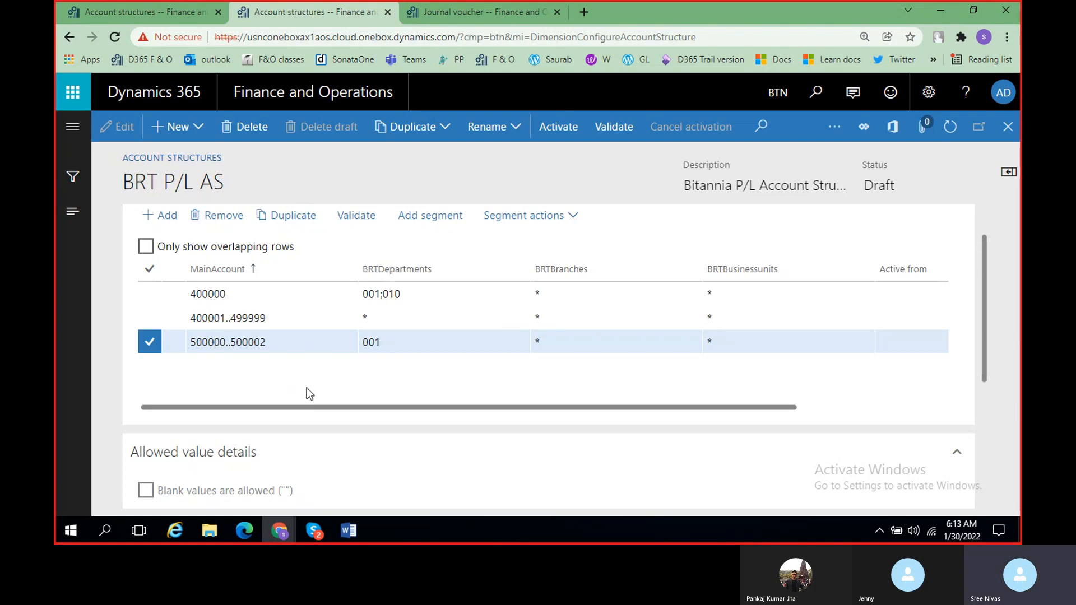
Compare the expense account range and Sales accounts in the Word class notes with the 500000..500002 row in the account structure.
{"action": "left_click", "coordinate": [353, 531]}
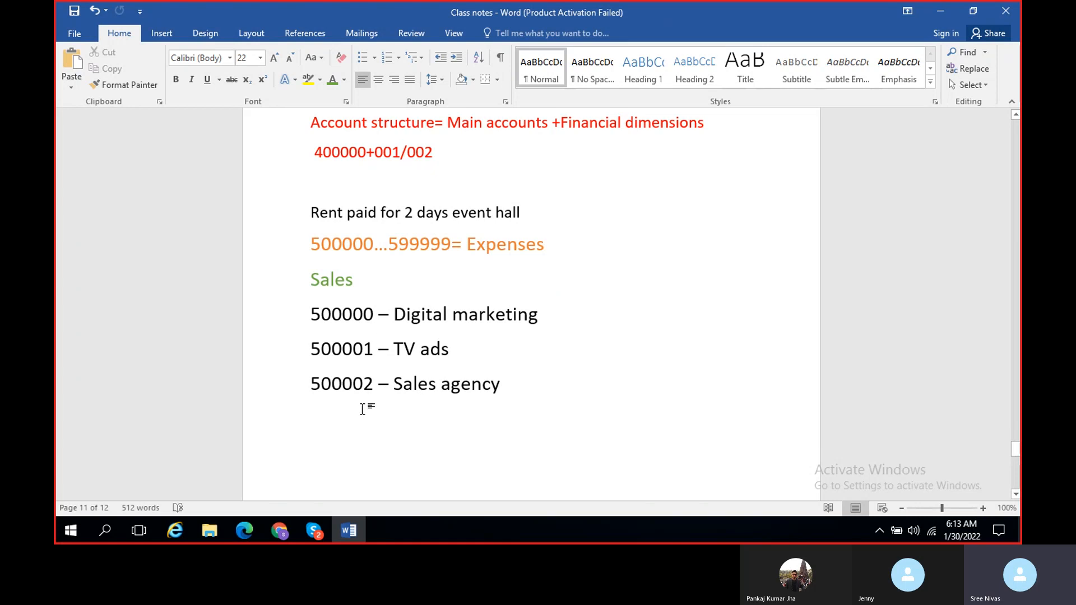
{"action": "left_click", "coordinate": [349, 528]}
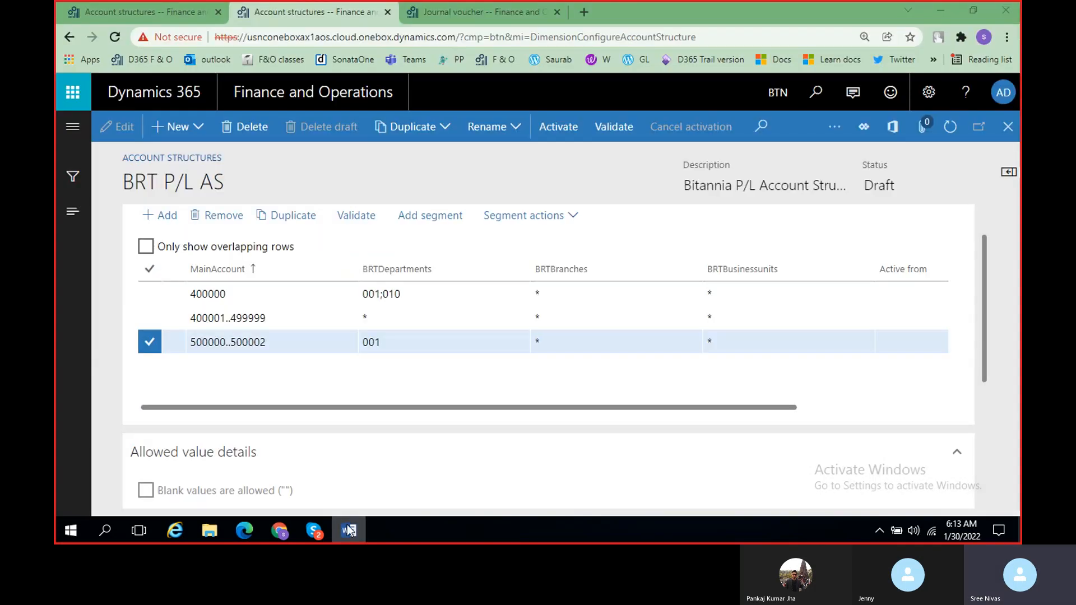
{"action": "left_click", "coordinate": [389, 344]}
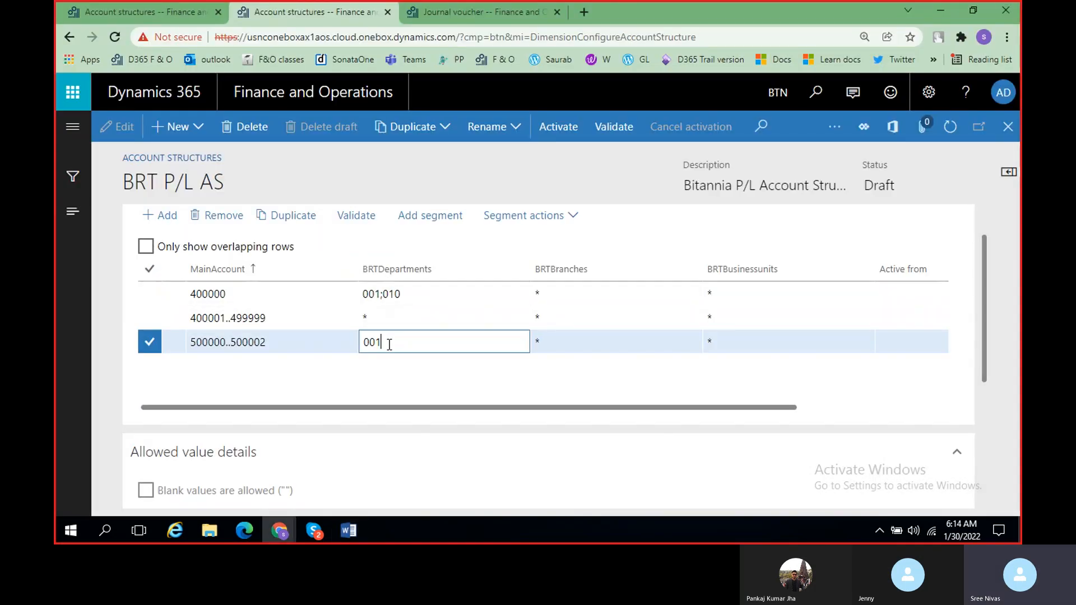
{"action": "left_click", "coordinate": [388, 378]}
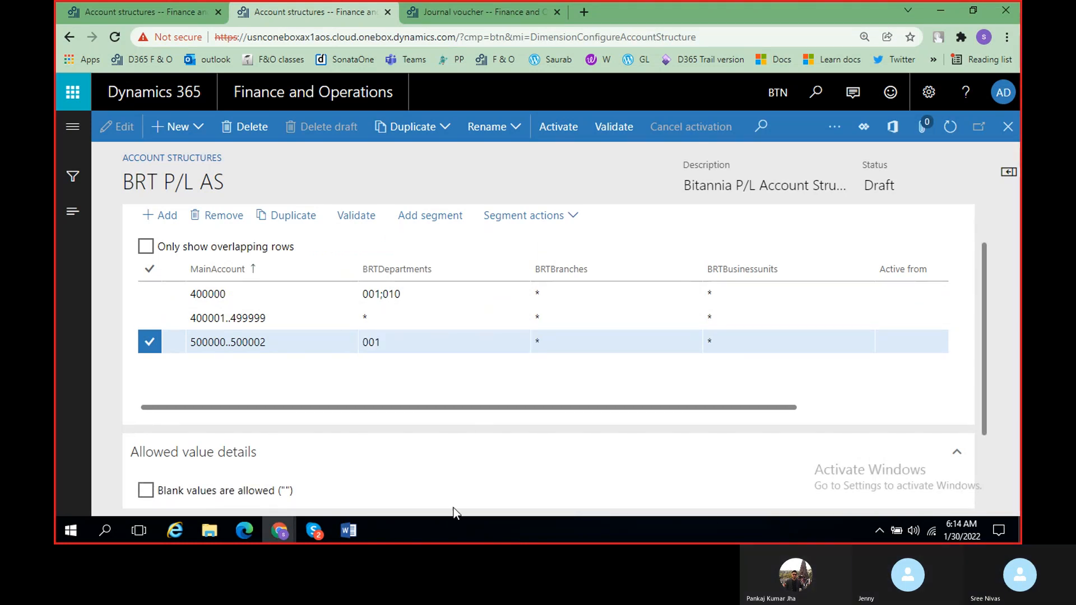
{"action": "left_click", "coordinate": [349, 531]}
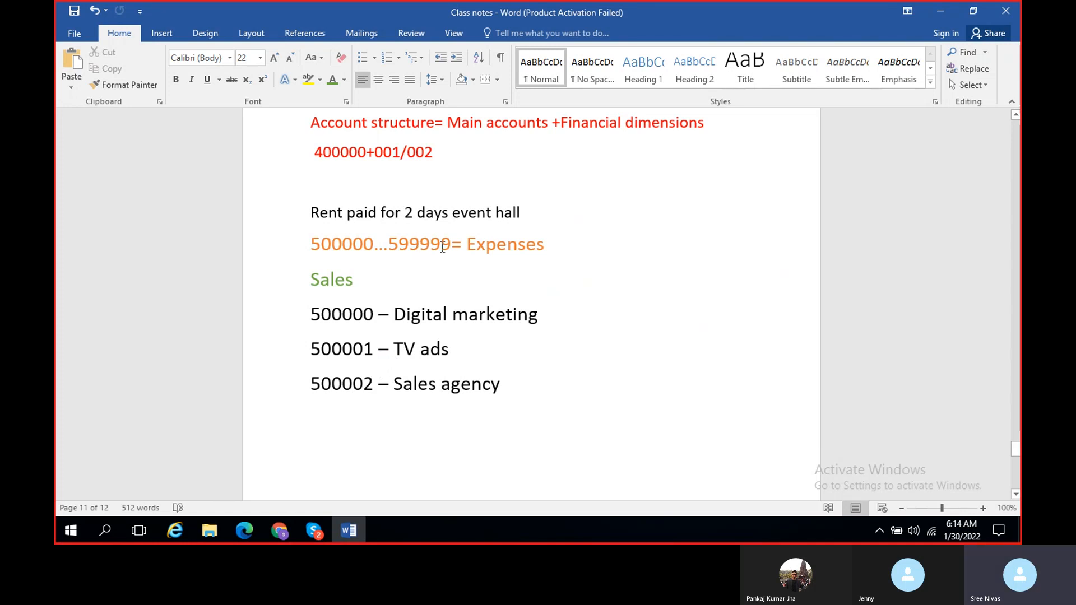
{"action": "left_click", "coordinate": [352, 532]}
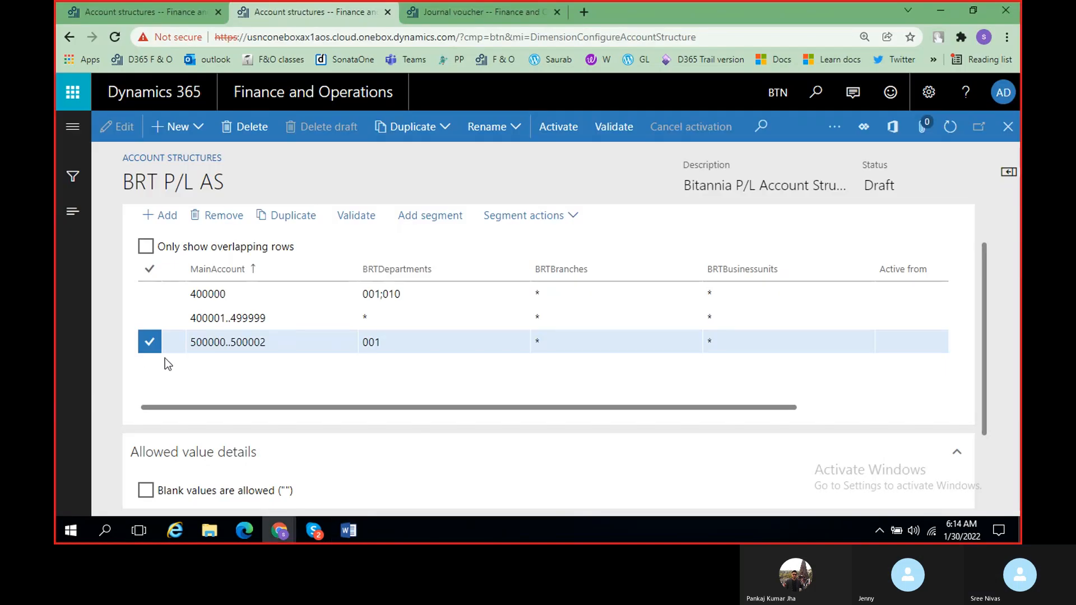
{"action": "left_click", "coordinate": [160, 220]}
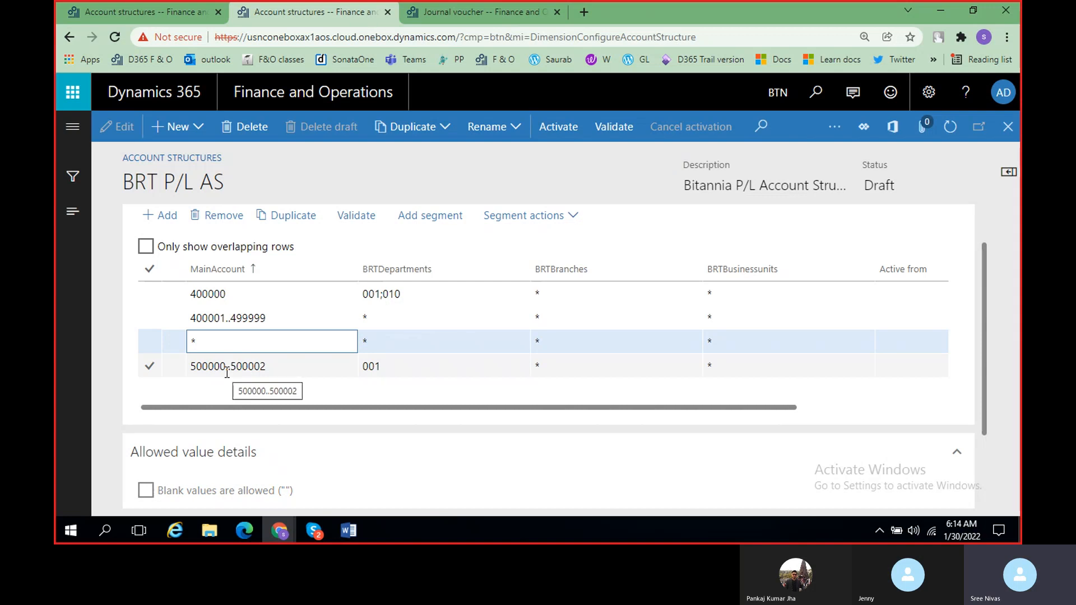
{"action": "key", "text": "BackSpace"}
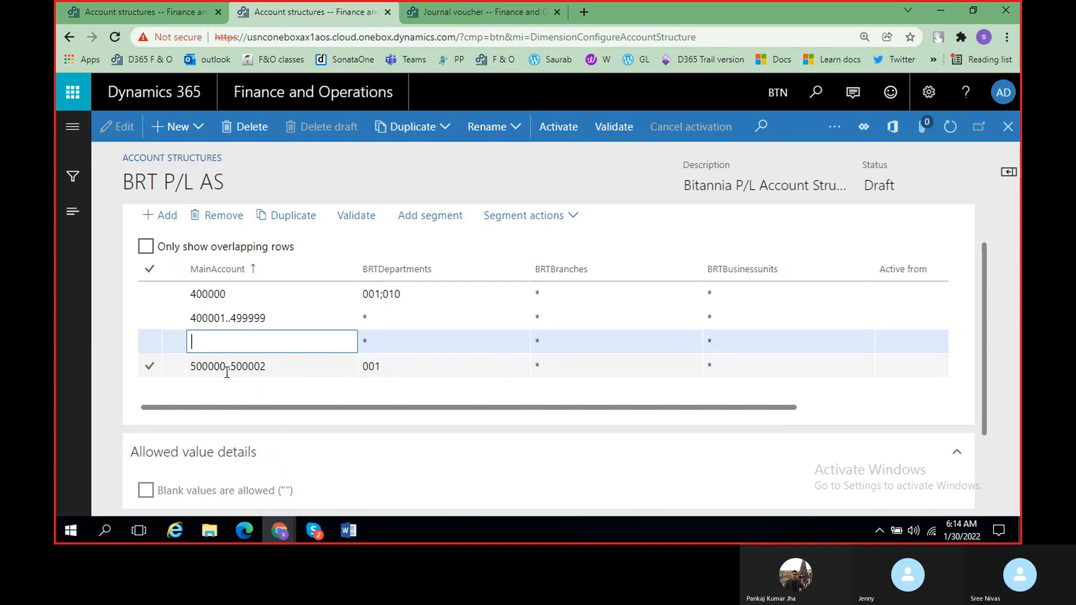
{"action": "type", "text": "500003-599999"}
{"action": "left_click", "coordinate": [449, 344]}
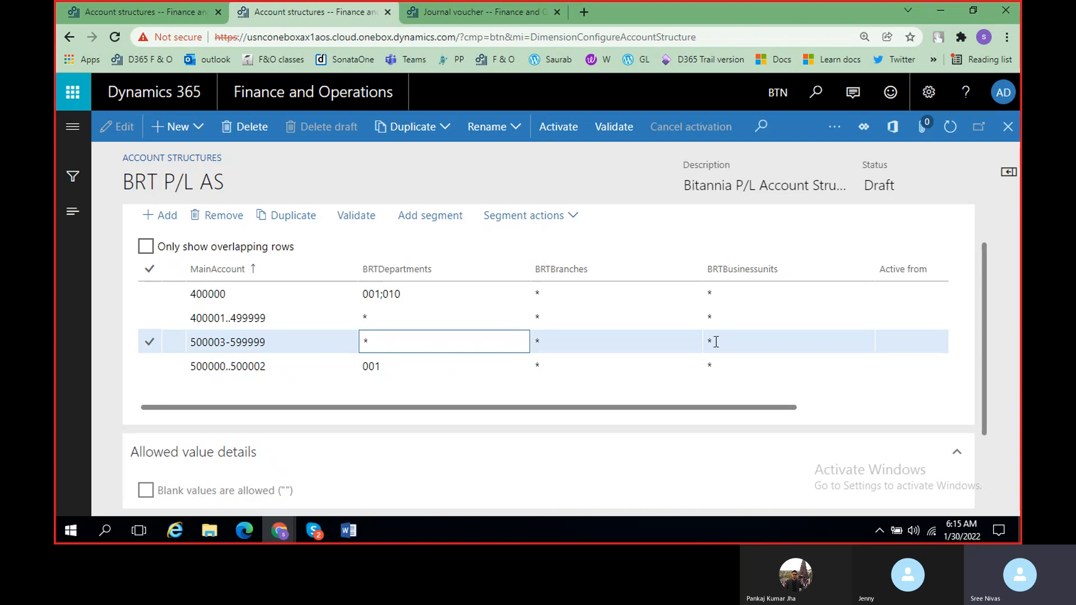
{"action": "left_click", "coordinate": [986, 325]}
{"action": "left_click_drag", "start_coordinate": [987, 324], "coordinate": [987, 423]}
{"action": "left_click", "coordinate": [146, 385]}
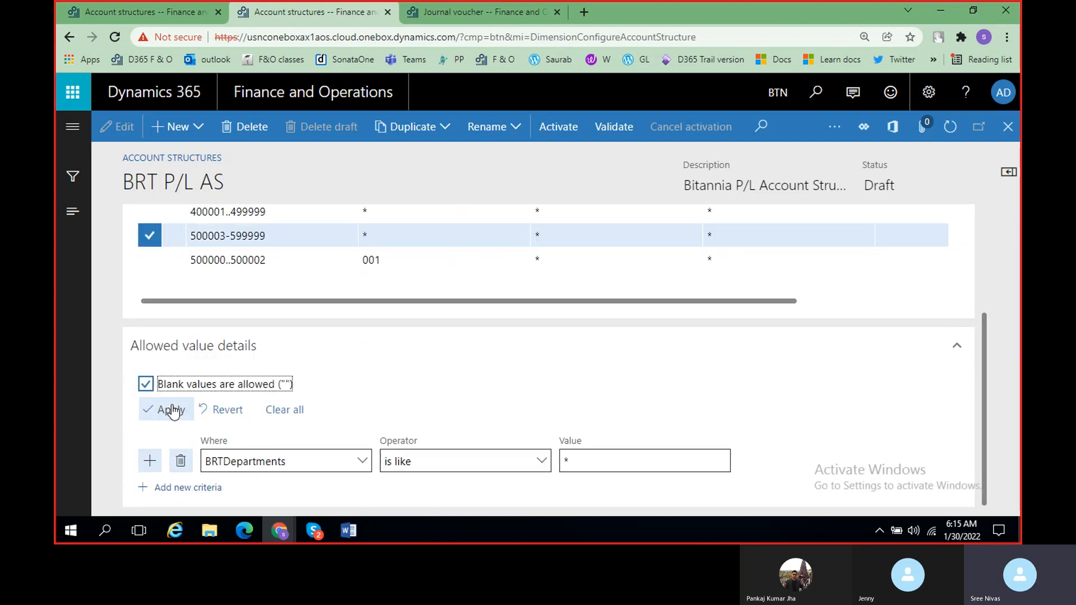
{"action": "left_click", "coordinate": [554, 235]}
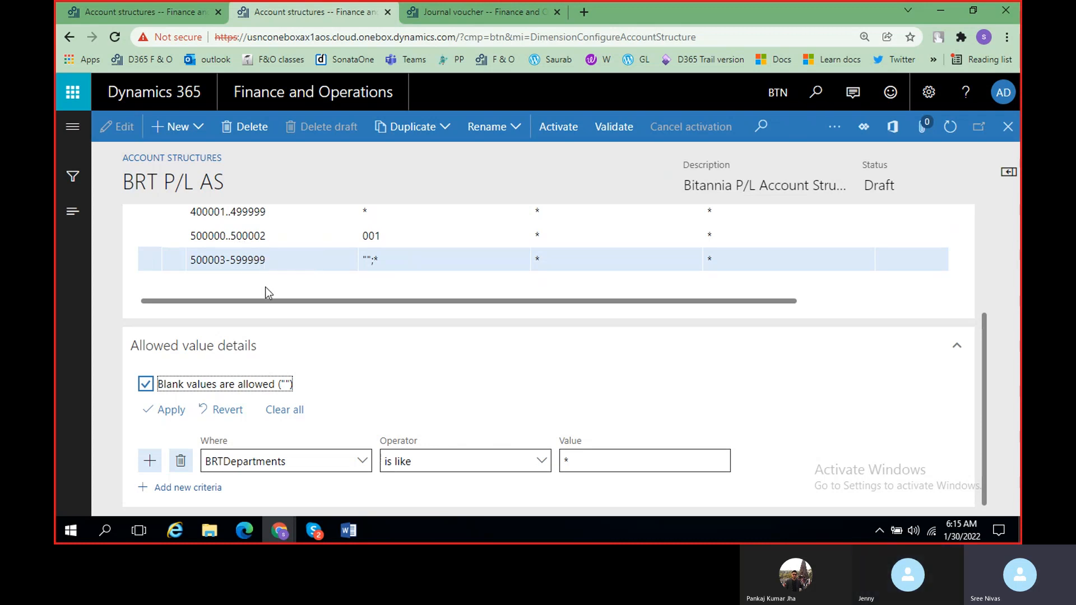
Correct the new row's main account entry to the range 500003..599999.
{"action": "left_click", "coordinate": [230, 259]}
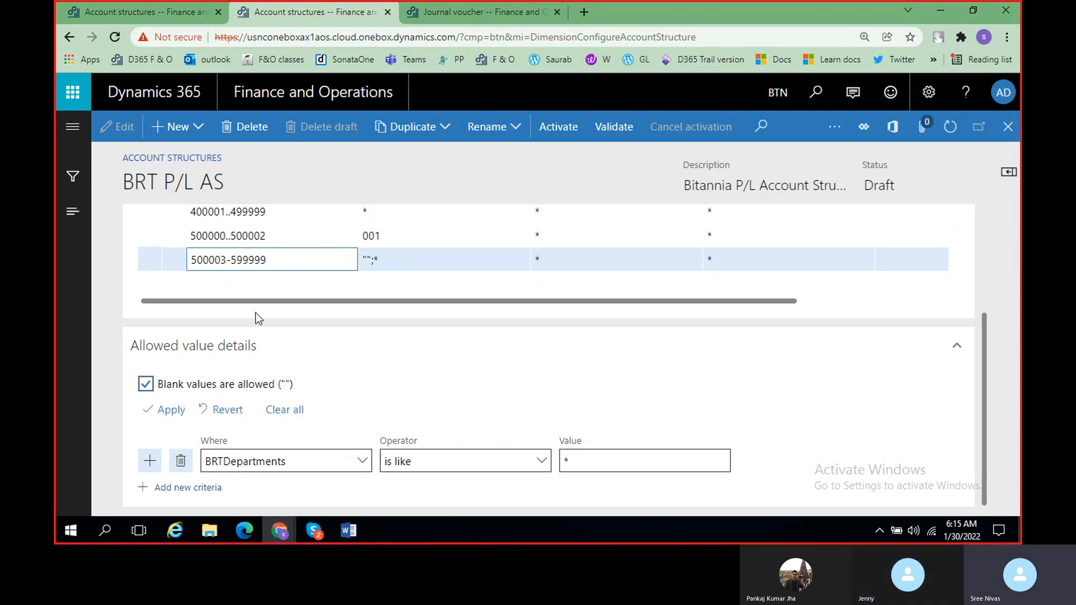
{"action": "key", "text": "BackSpace"}
{"action": "type", "text": ".."}
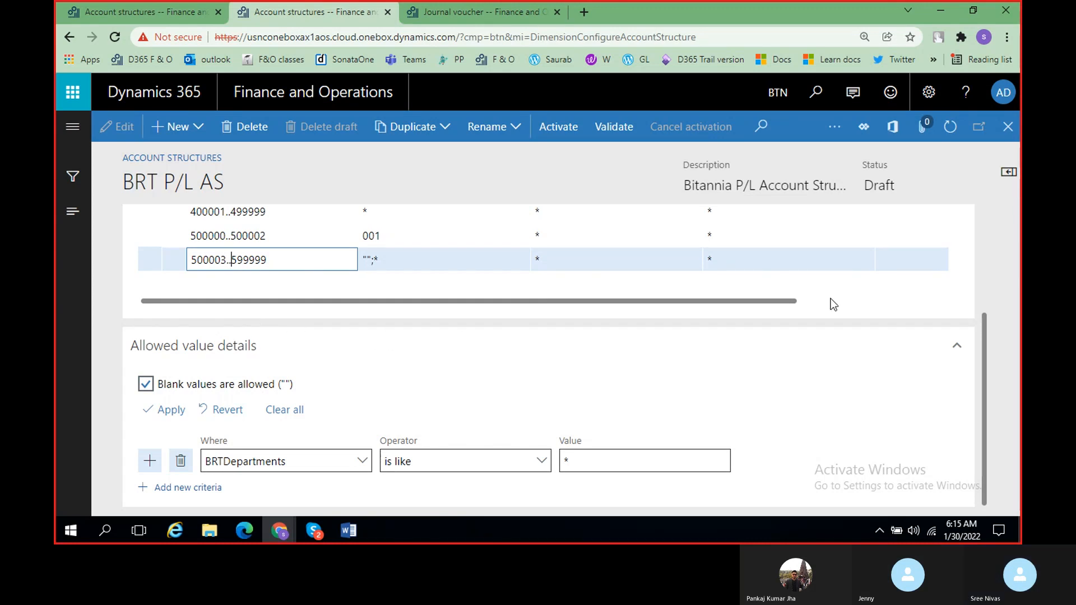
{"action": "scroll", "coordinate": [984, 345], "scroll_direction": "up", "scroll_amount": 1}
{"action": "left_click", "coordinate": [944, 277]}
{"action": "left_click", "coordinate": [932, 257]}
{"action": "left_click", "coordinate": [308, 334]}
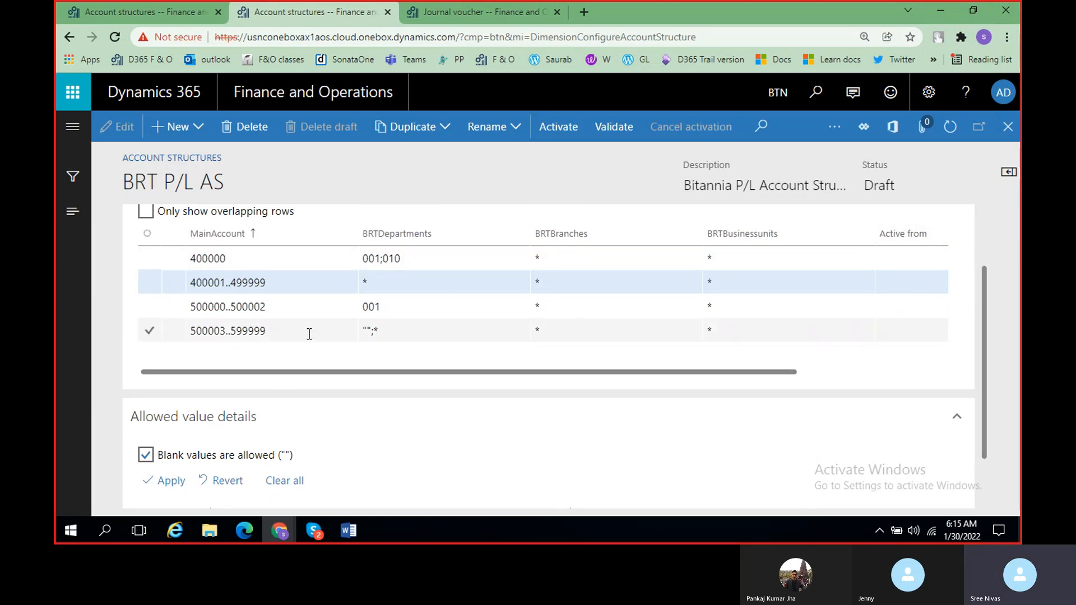
Review the main account ranges and their allowed department and branch values row by row, including the blank-values setting.
{"action": "left_click", "coordinate": [594, 328]}
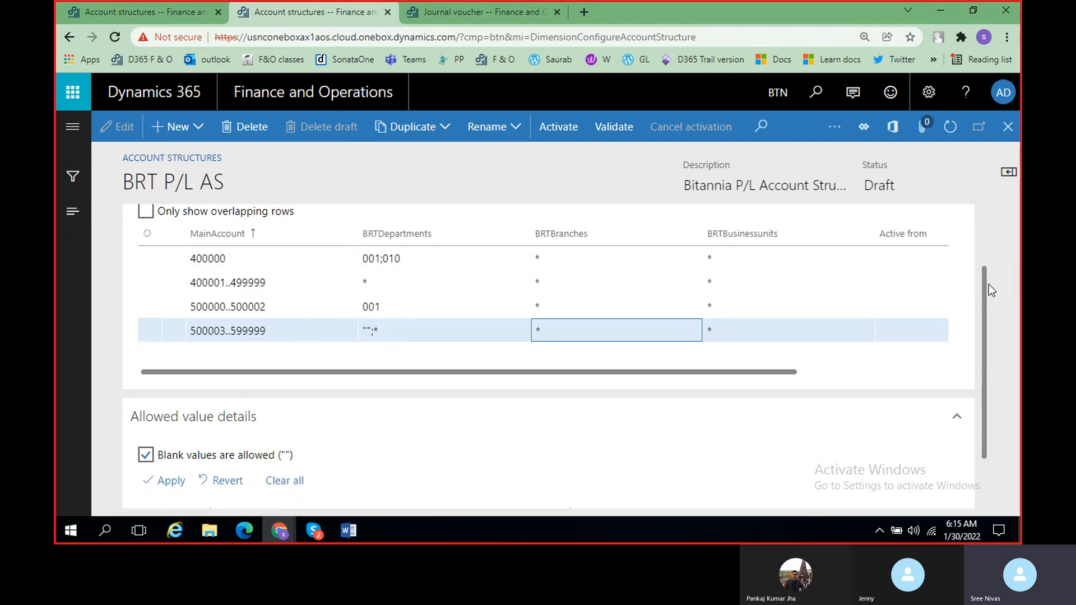
{"action": "scroll", "coordinate": [984, 279], "scroll_direction": "up", "scroll_amount": 1}
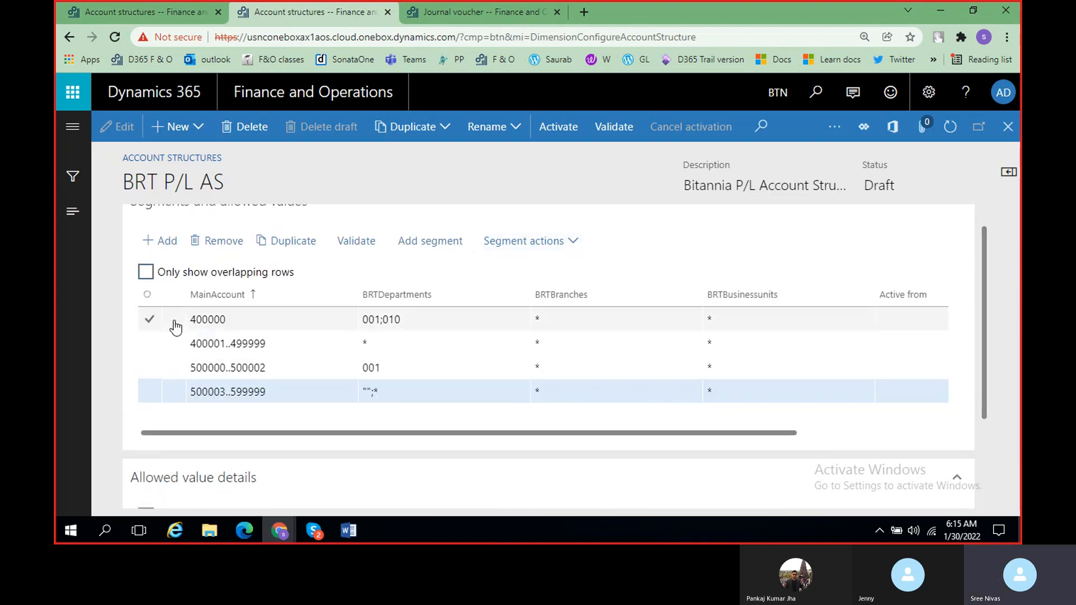
{"action": "left_click", "coordinate": [236, 317]}
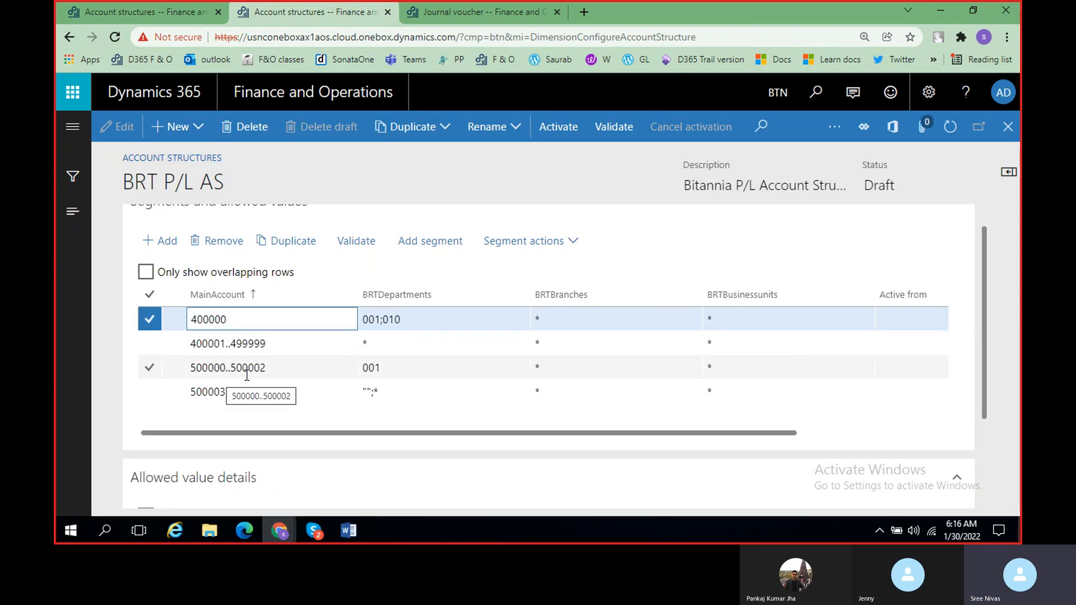
{"action": "left_click", "coordinate": [289, 368]}
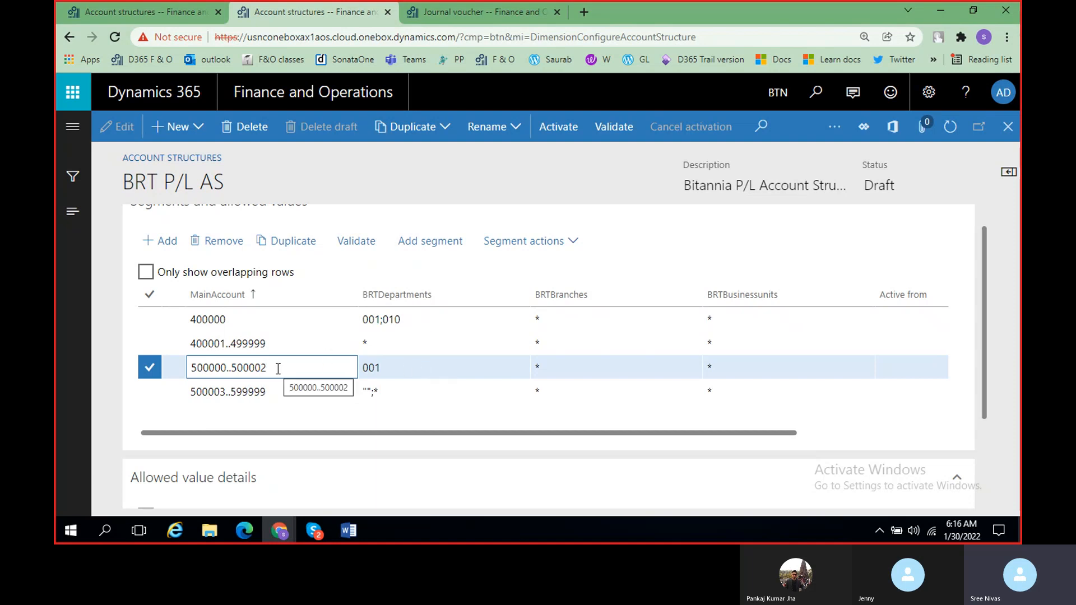
{"action": "left_click", "coordinate": [402, 368]}
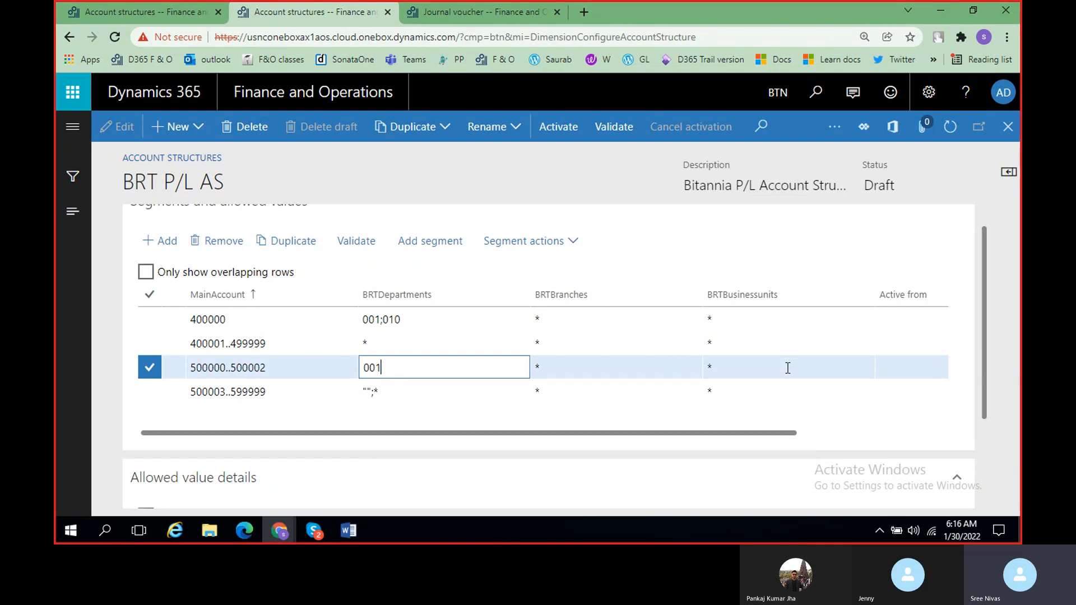
{"action": "left_click", "coordinate": [596, 365]}
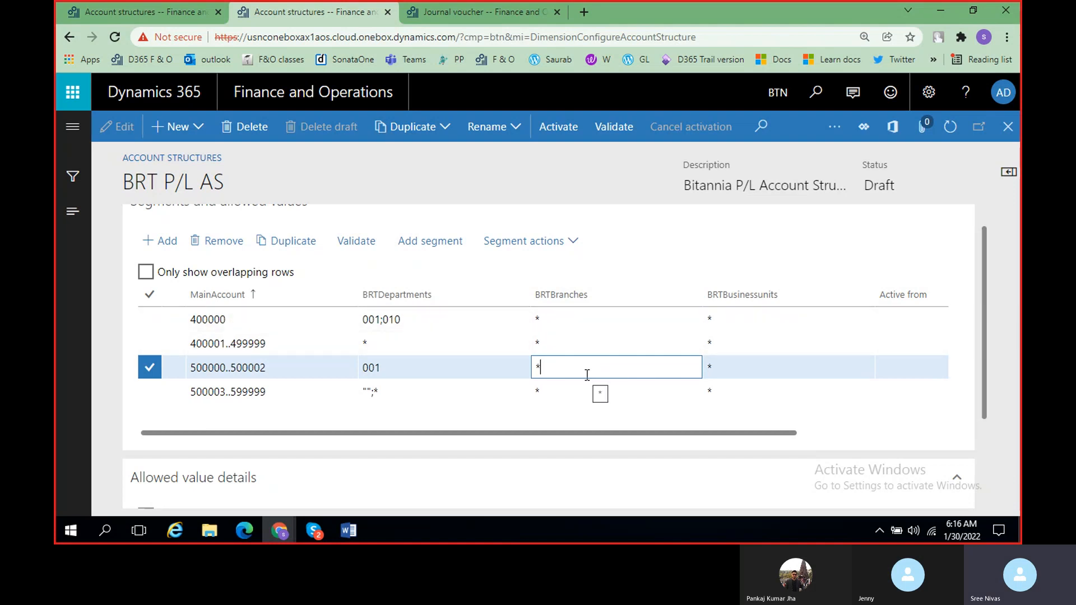
{"action": "left_click", "coordinate": [438, 385]}
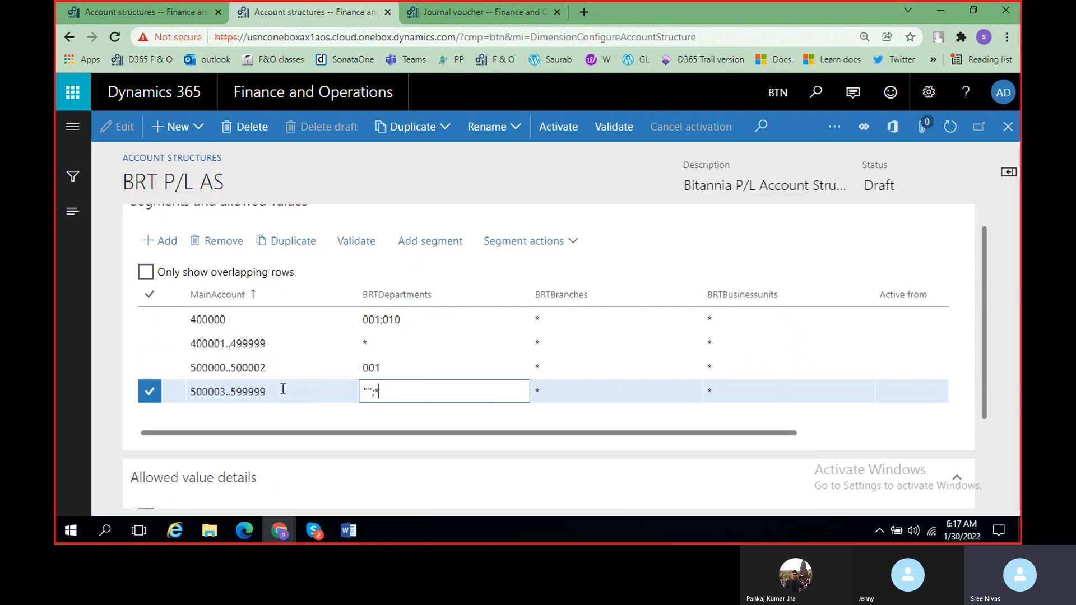
{"action": "left_click", "coordinate": [986, 351]}
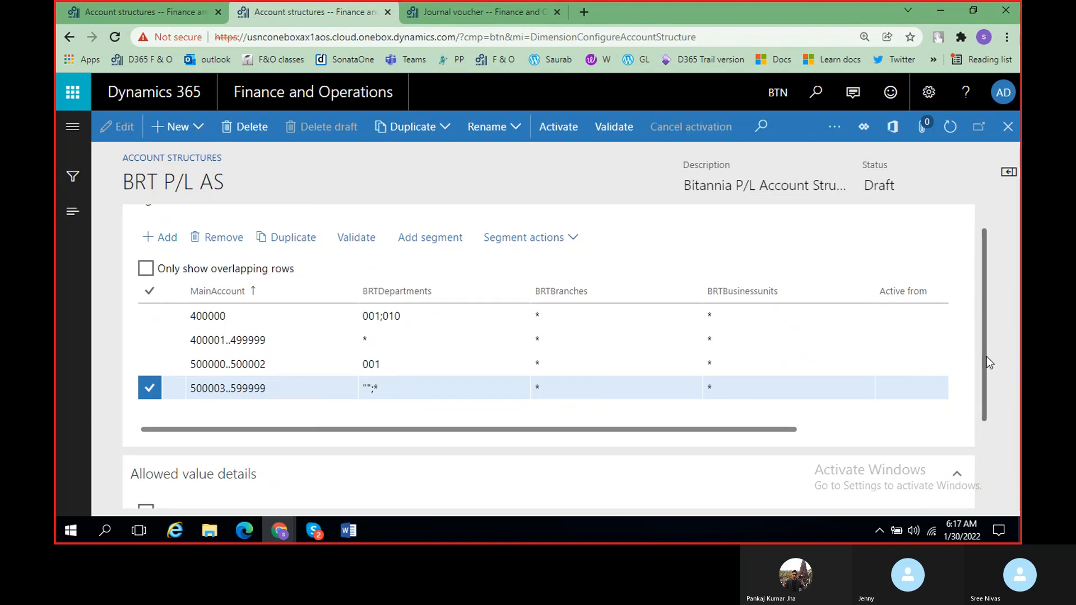
{"action": "left_click_drag", "start_coordinate": [986, 351], "coordinate": [987, 396]}
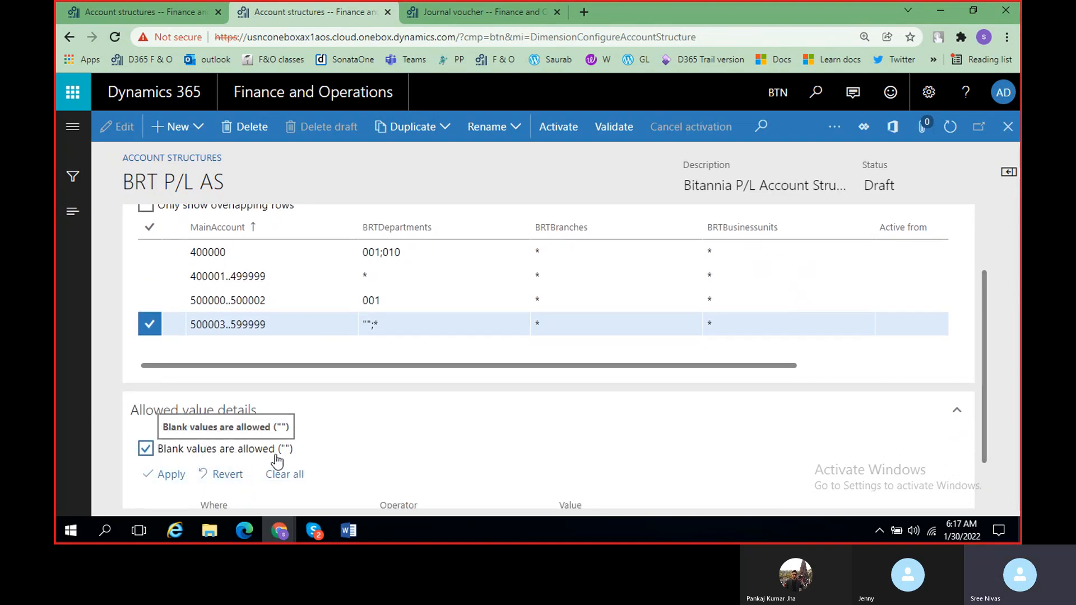
Replace the wildcard with 001 in the 500003..599999 row's departments, giving "";001.
{"action": "left_click", "coordinate": [394, 328]}
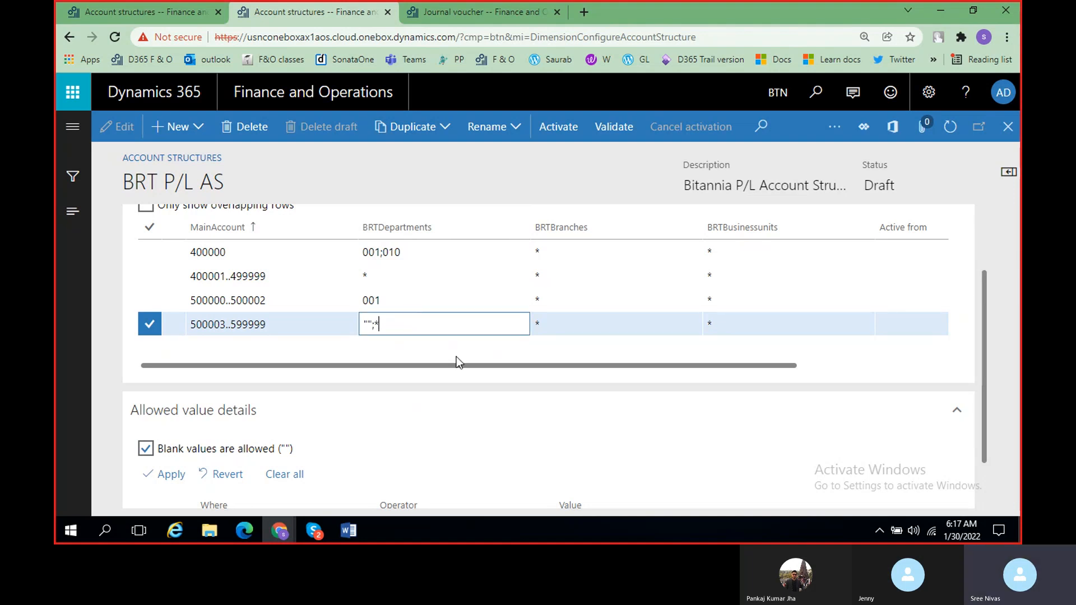
{"action": "key", "text": "BackSpace"}
{"action": "type", "text": "001"}
{"action": "left_click", "coordinate": [456, 356]}
Allow blank values for BRTBranches in the 500003..599999 row and apply the change.
{"action": "left_click", "coordinate": [558, 326]}
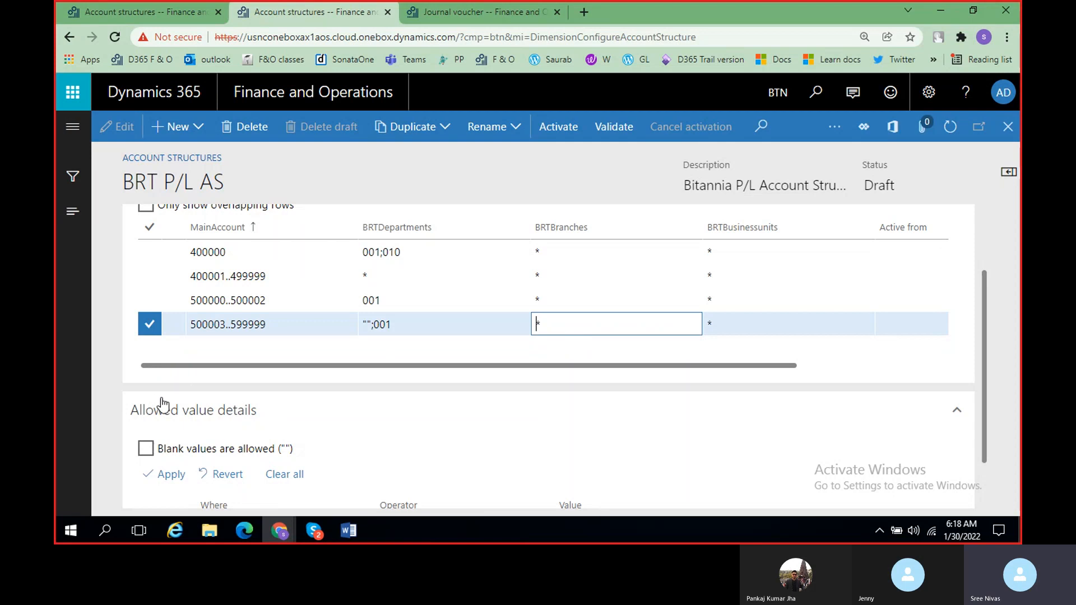
{"action": "left_click", "coordinate": [146, 452]}
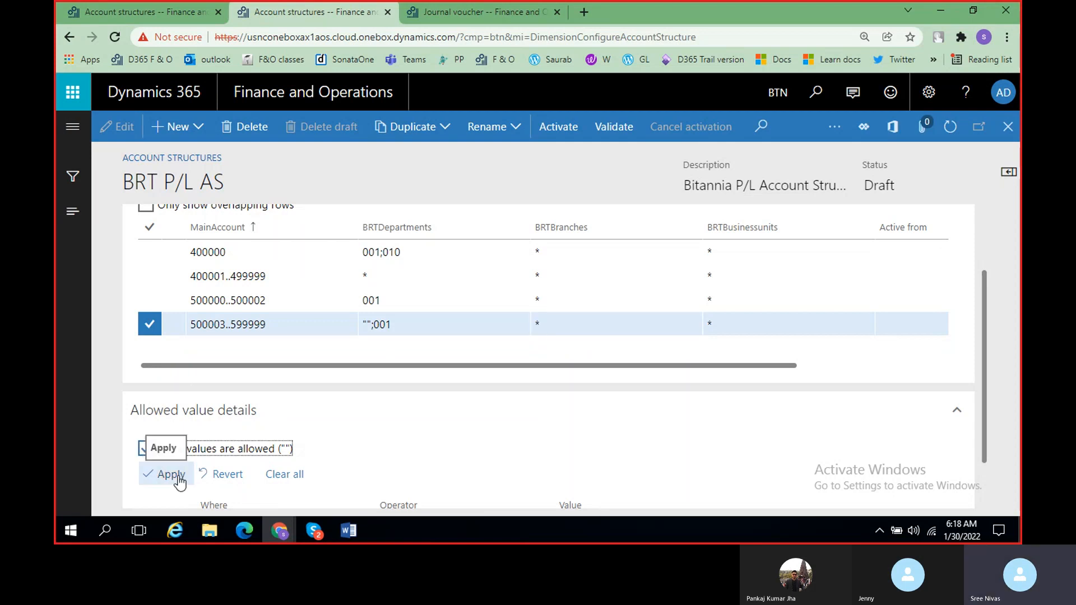
{"action": "left_click", "coordinate": [177, 475]}
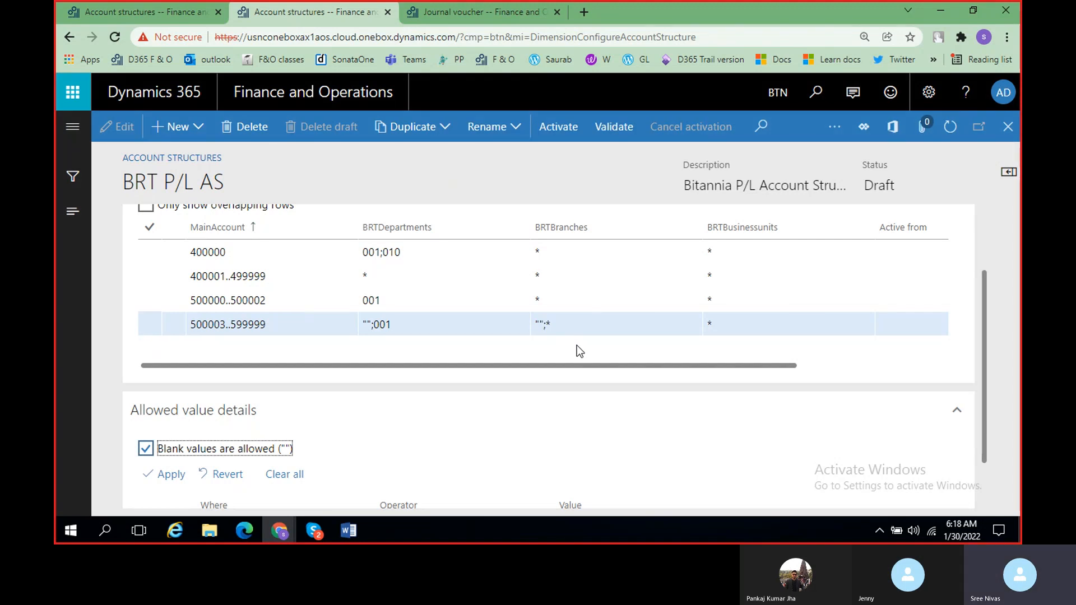
Compare the allowed branch values of the 500000..500002 and 500003..599999 rows.
{"action": "left_click", "coordinate": [630, 325]}
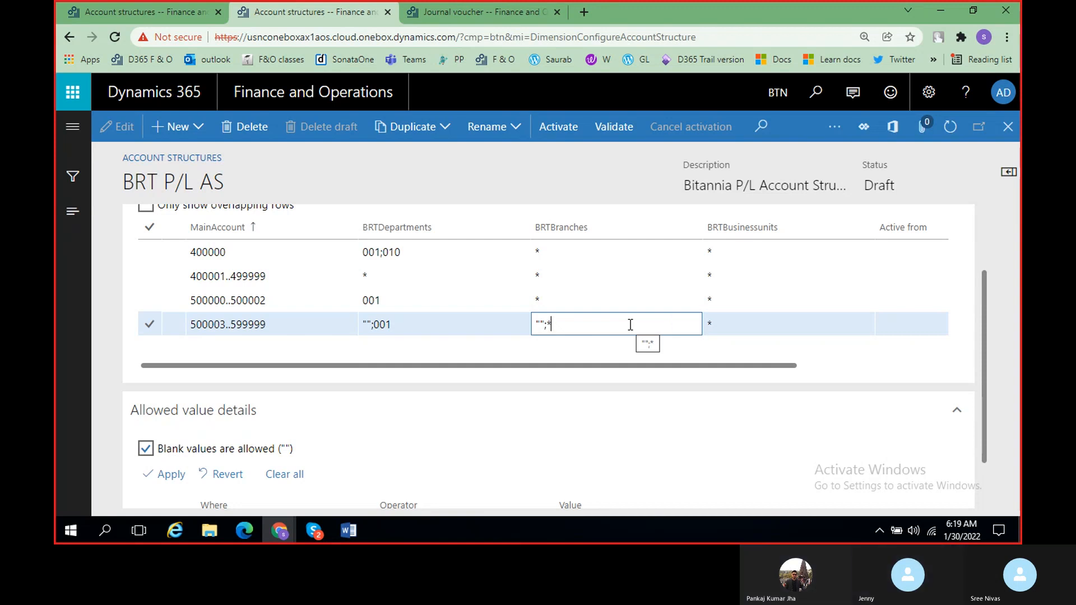
{"action": "left_click", "coordinate": [616, 294]}
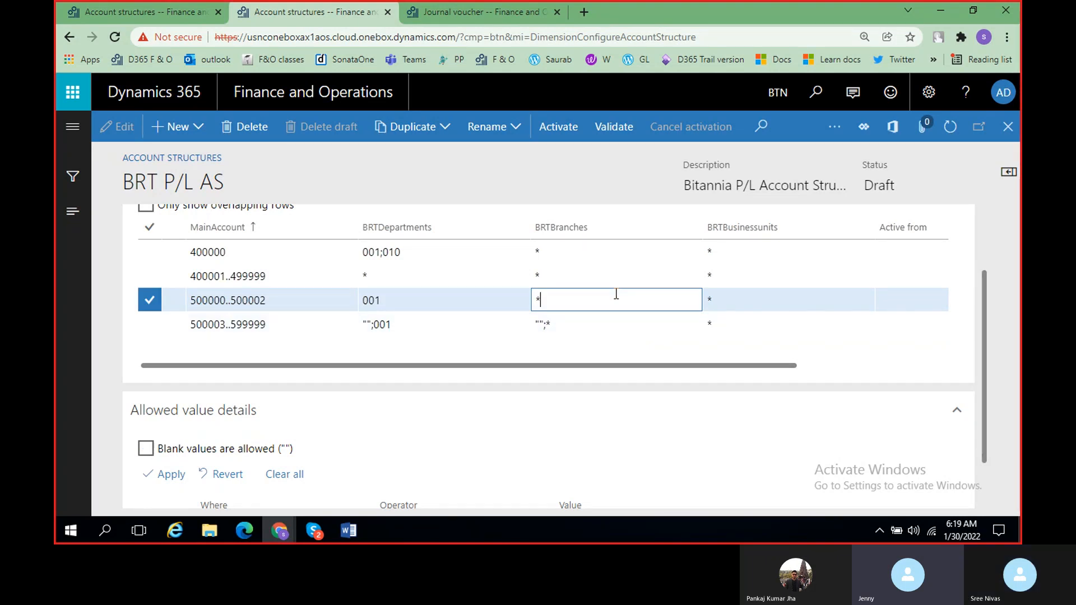
{"action": "left_click", "coordinate": [543, 327]}
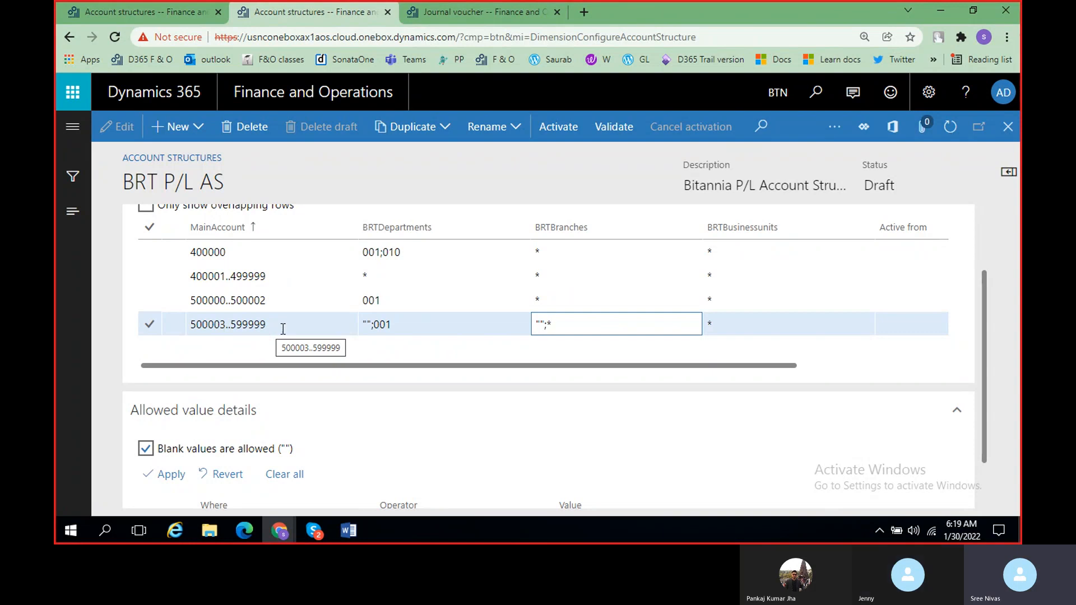
Switch to the journal voucher and replace the line's main account with 50005.
{"action": "left_click", "coordinate": [509, 7]}
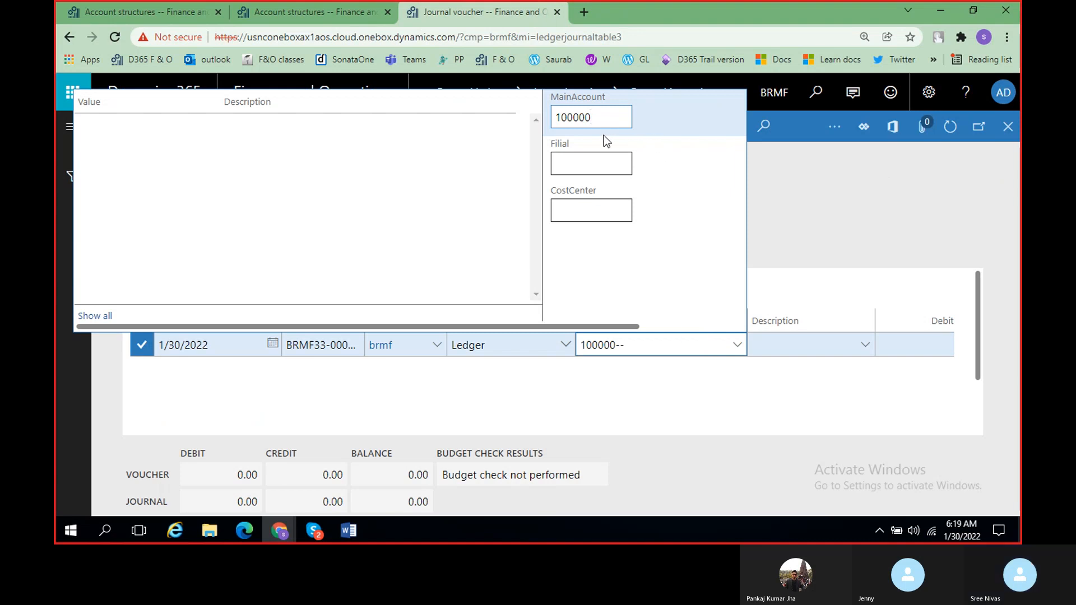
{"action": "key", "text": "BackSpace"}
{"action": "key", "text": "BackSpace"}
{"action": "key", "text": "BackSpace"}
{"action": "key", "text": "BackSpace"}
{"action": "key", "text": "BackSpace"}
{"action": "key", "text": "BackSpace"}
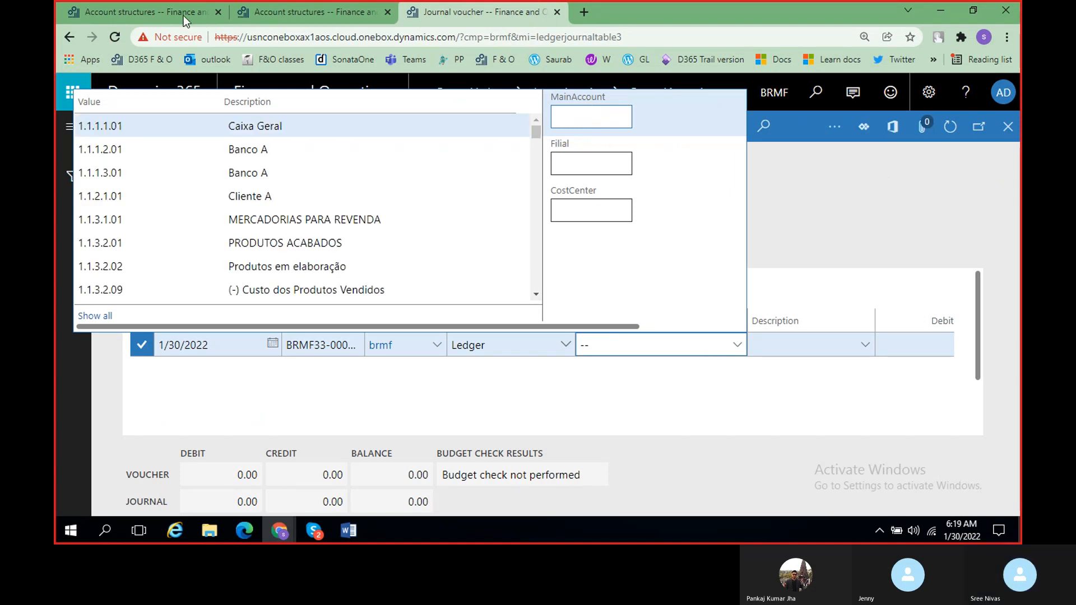
{"action": "type", "text": "50005"}
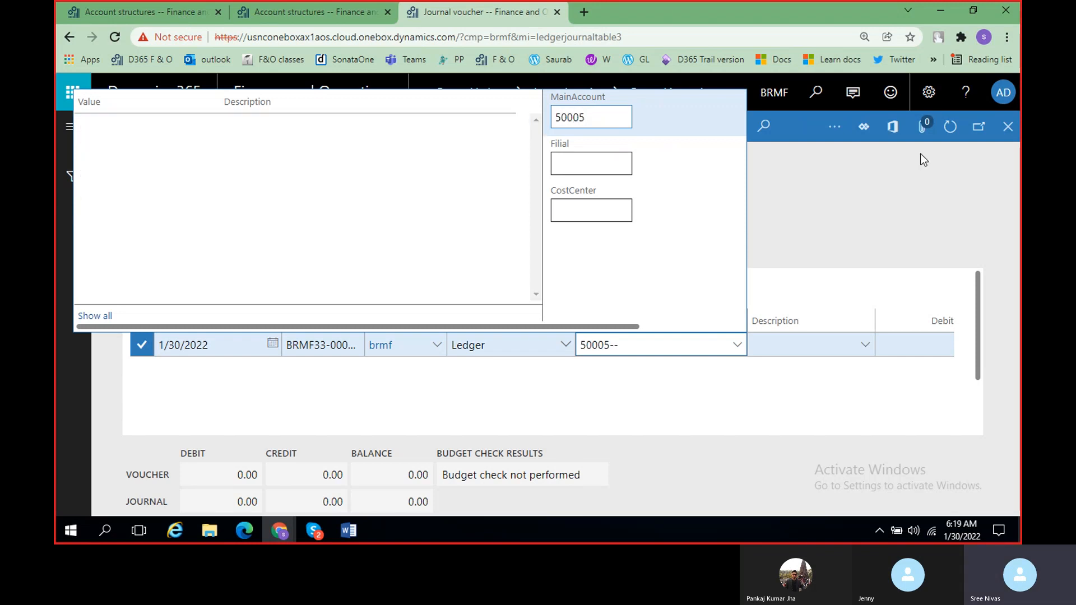
{"action": "key", "text": "Return"}
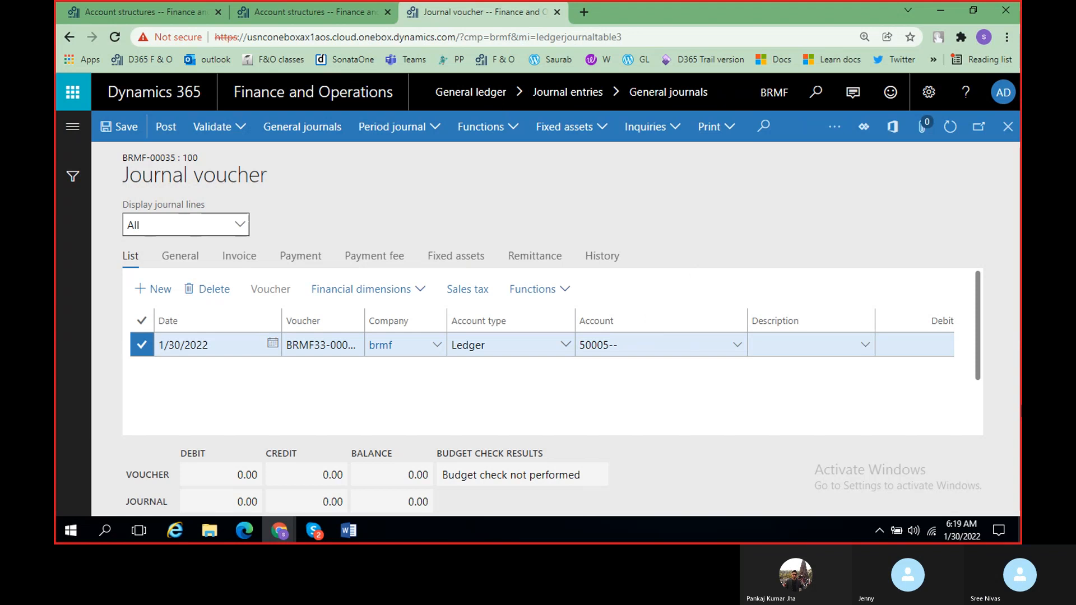
Correct the journal voucher line's main account to 500003.
{"action": "left_click", "coordinate": [737, 345]}
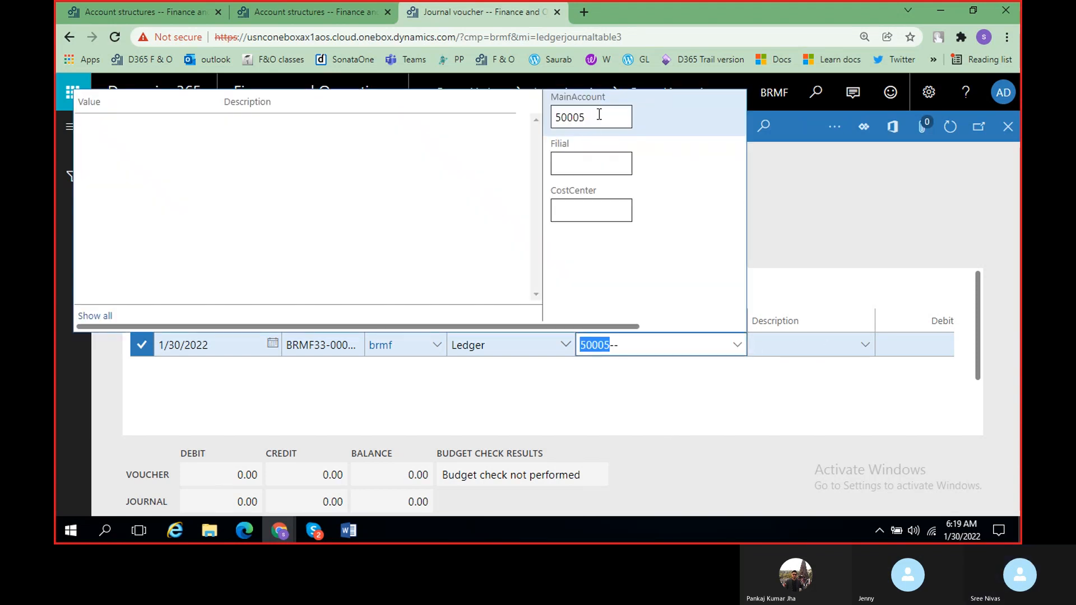
{"action": "left_click", "coordinate": [599, 115]}
{"action": "key", "text": "BackSpace"}
{"action": "type", "text": "3"}
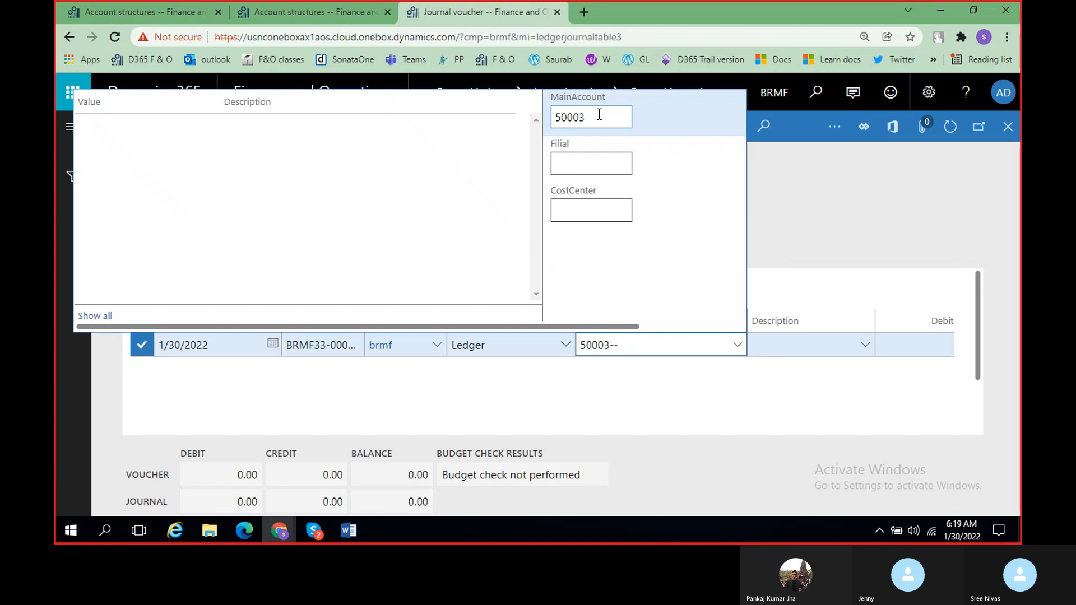
{"action": "type", "text": "0"}
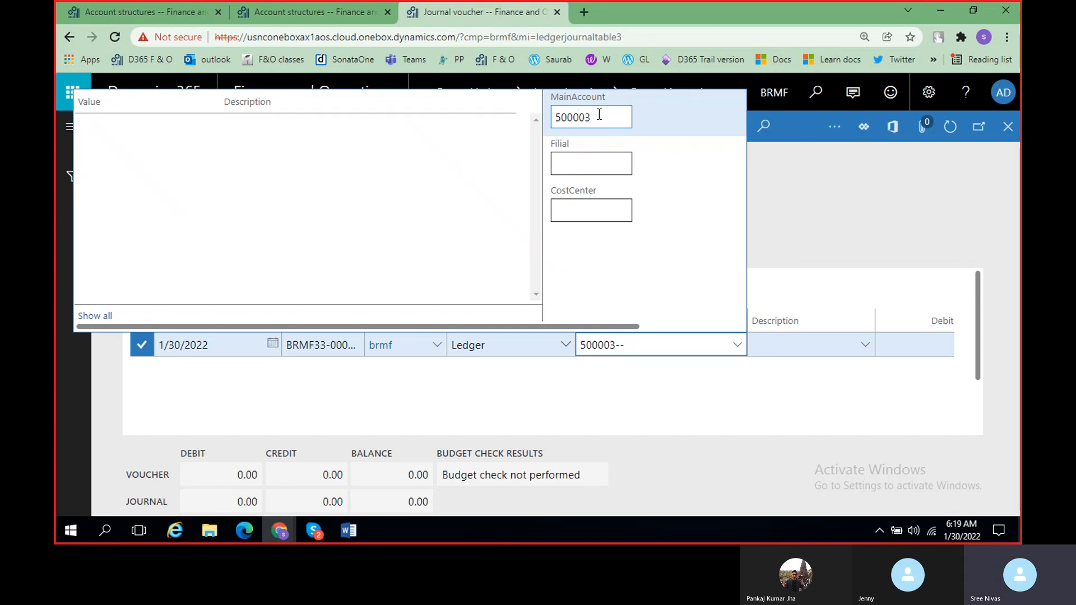
{"action": "left_click", "coordinate": [610, 114]}
{"action": "left_click", "coordinate": [784, 200]}
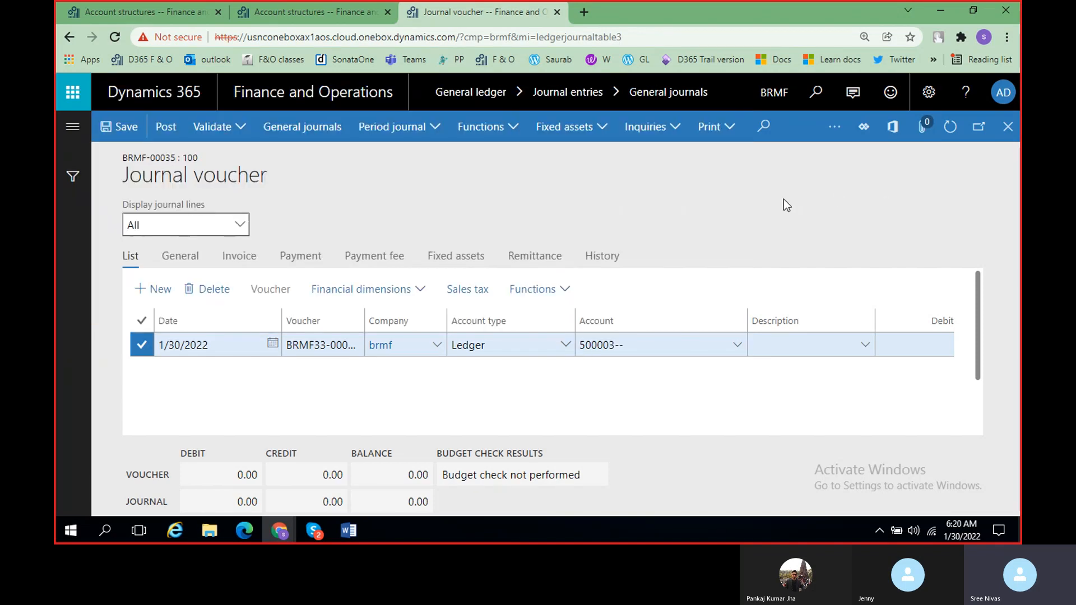
Compare the allowed department values of the 500003..599999 row in BRT P/L AS with the journal voucher's account segments.
{"action": "left_click", "coordinate": [130, 17]}
{"action": "left_click", "coordinate": [306, 17]}
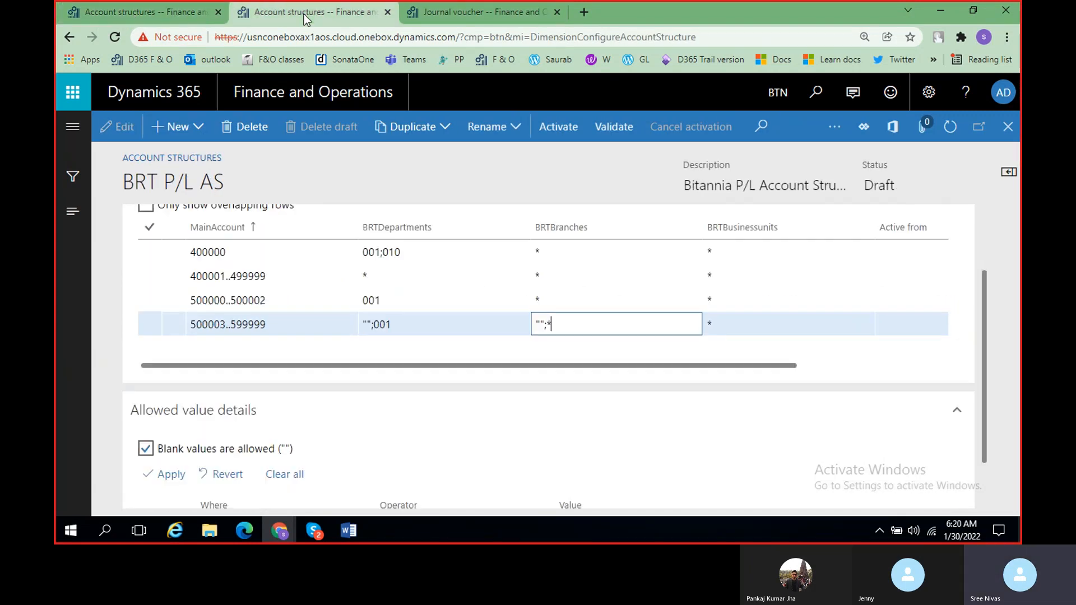
{"action": "left_click", "coordinate": [411, 317]}
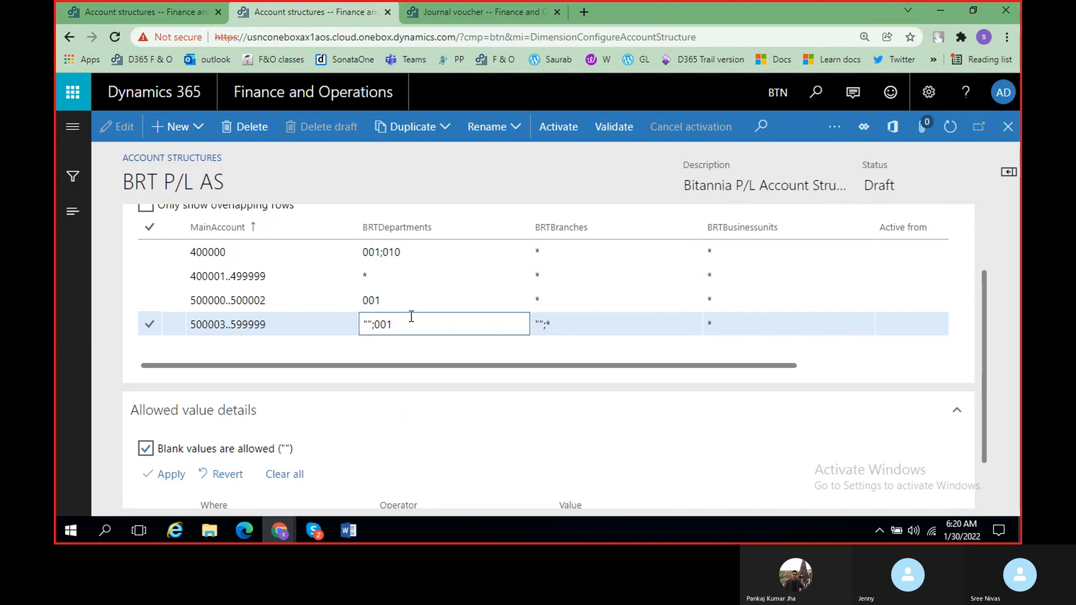
{"action": "left_click", "coordinate": [513, 15]}
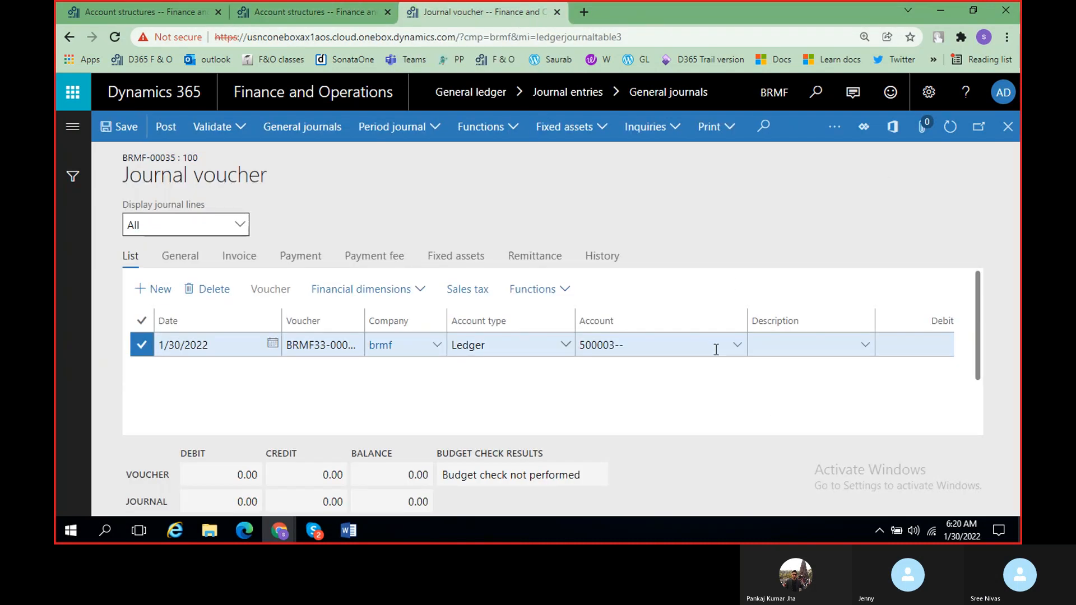
{"action": "left_click", "coordinate": [740, 349]}
{"action": "left_click", "coordinate": [741, 349]}
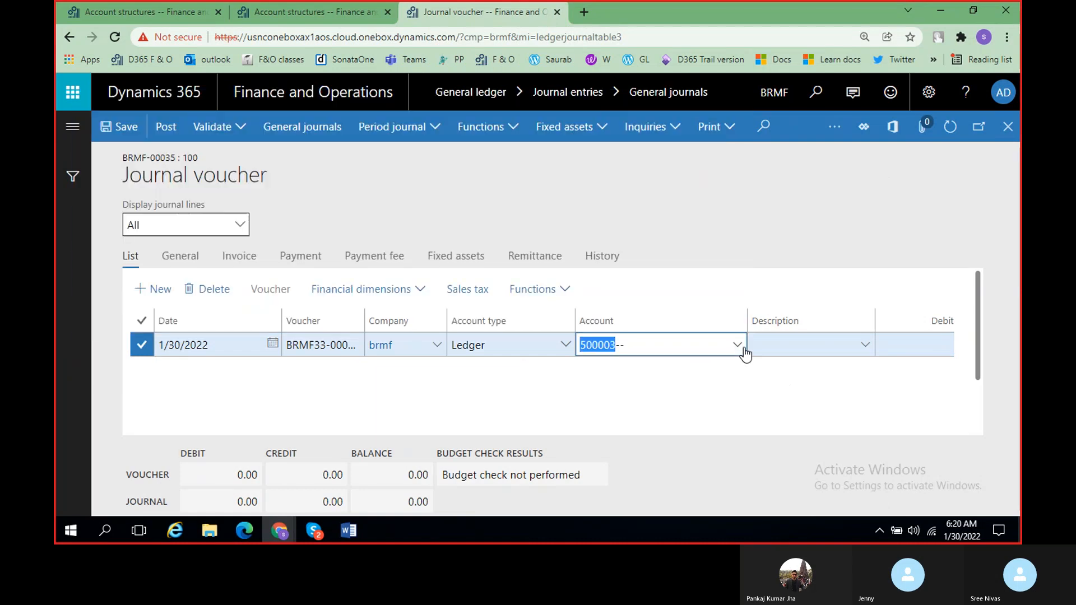
{"action": "left_click", "coordinate": [743, 351]}
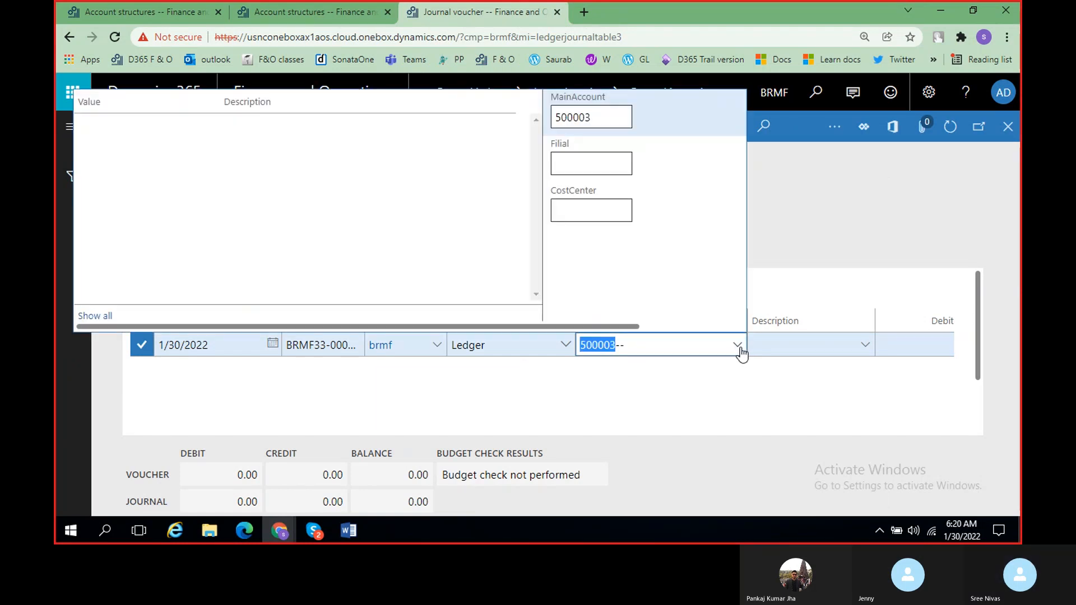
{"action": "left_click", "coordinate": [294, 10]}
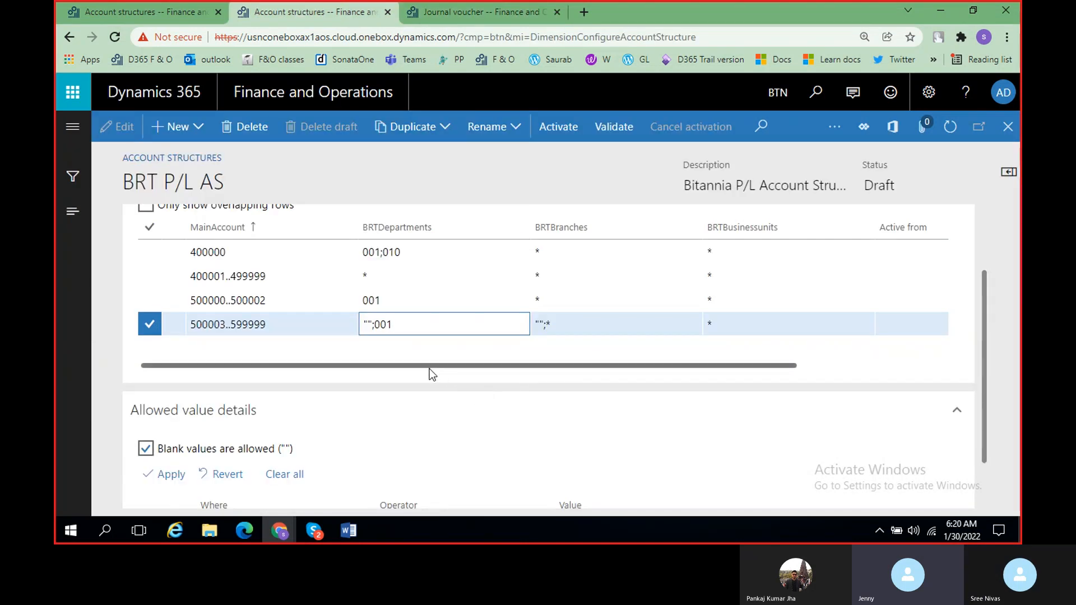
{"action": "left_click", "coordinate": [473, 13]}
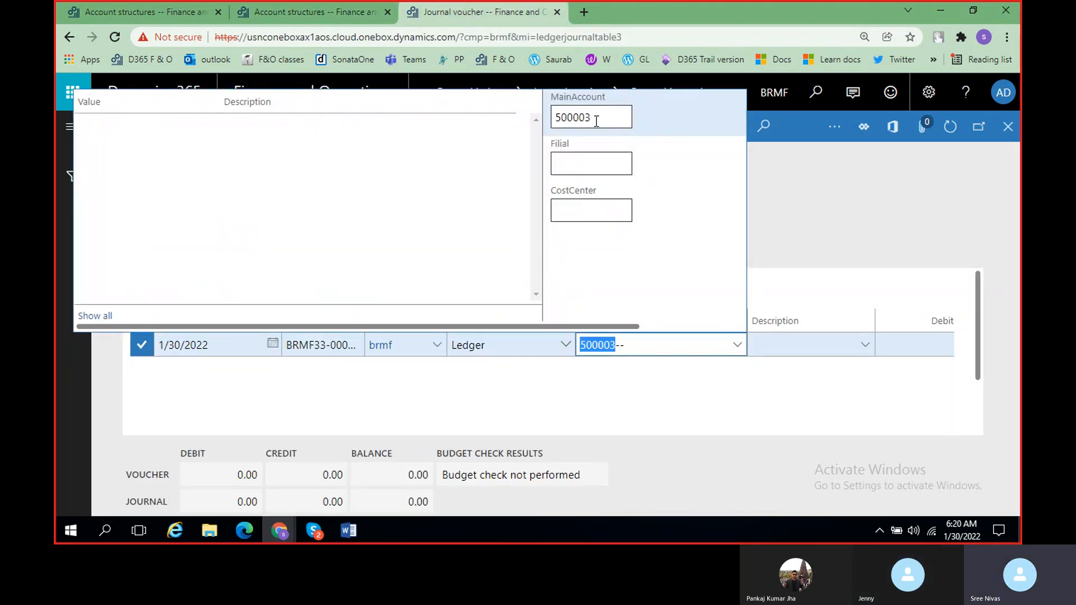
{"action": "left_click", "coordinate": [602, 113]}
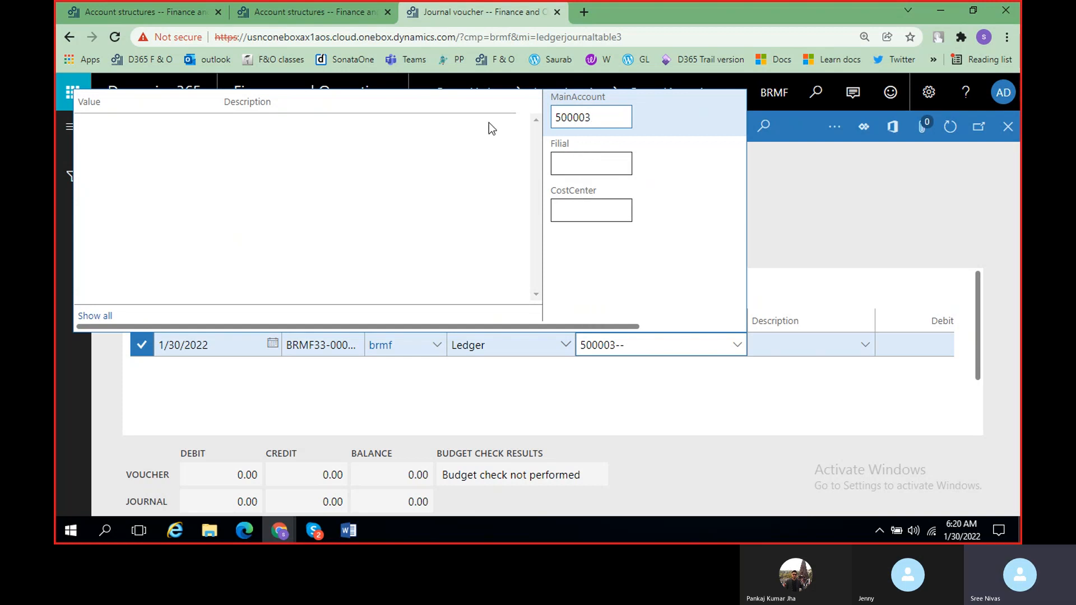
{"action": "left_click", "coordinate": [324, 7]}
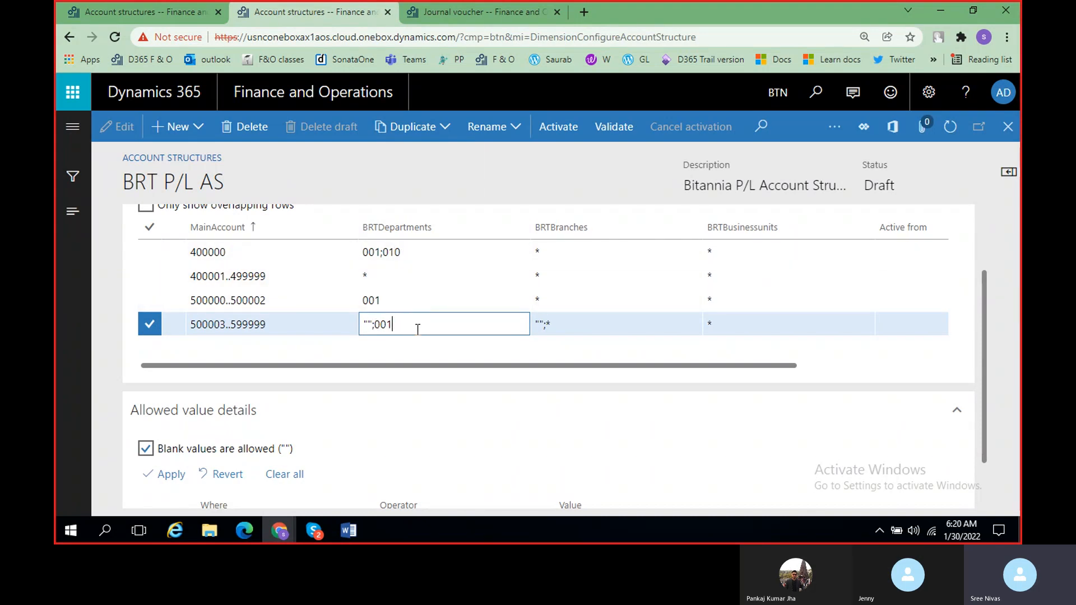
{"action": "left_click", "coordinate": [459, 17]}
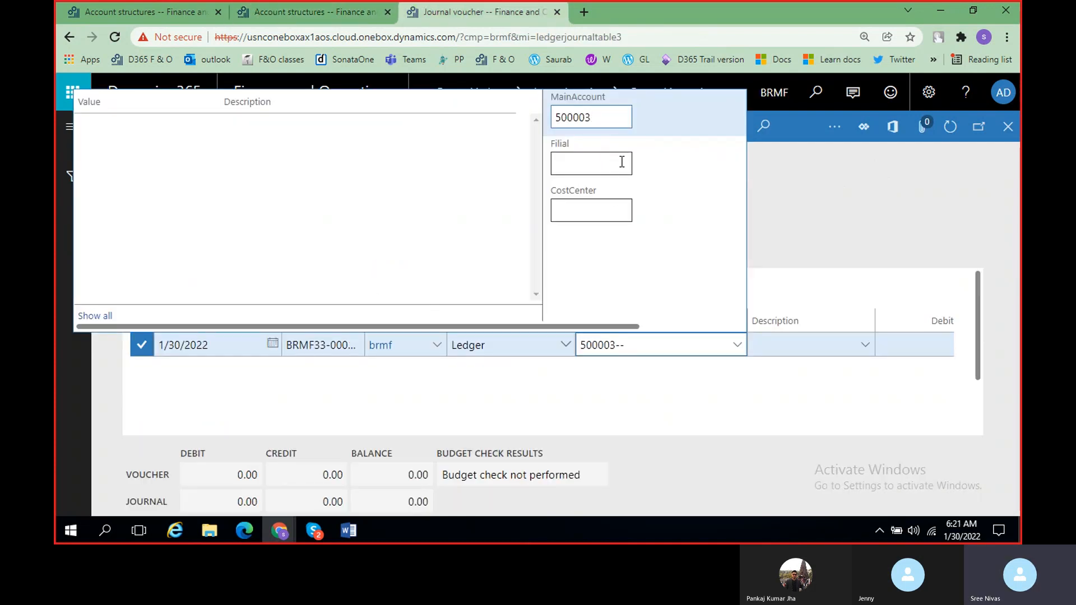
{"action": "left_click", "coordinate": [314, 11]}
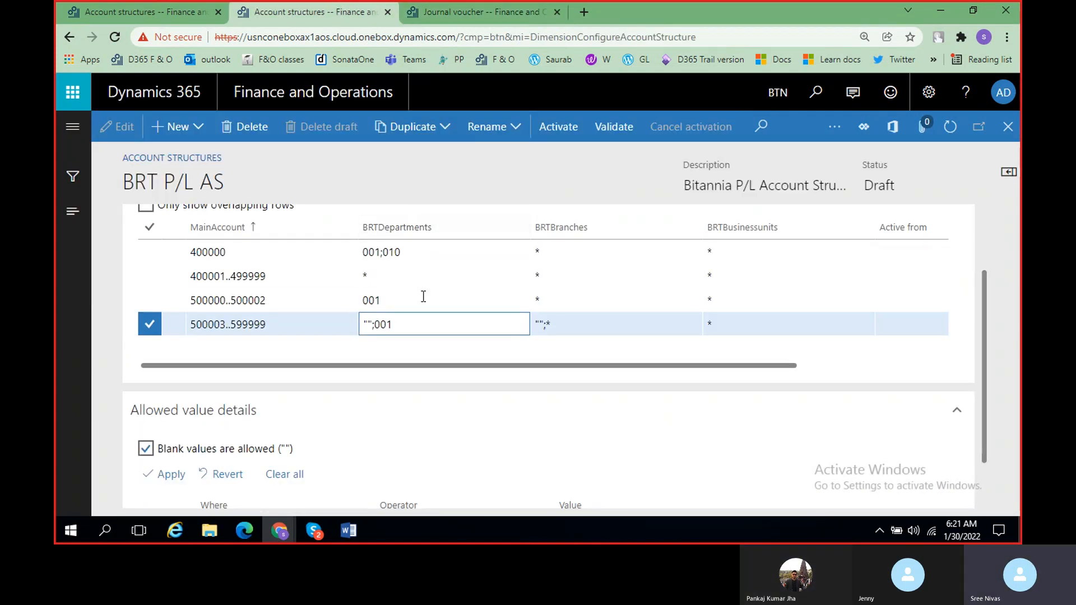
Enter 002 as the Filial value of the journal voucher line's account.
{"action": "left_click", "coordinate": [482, 16]}
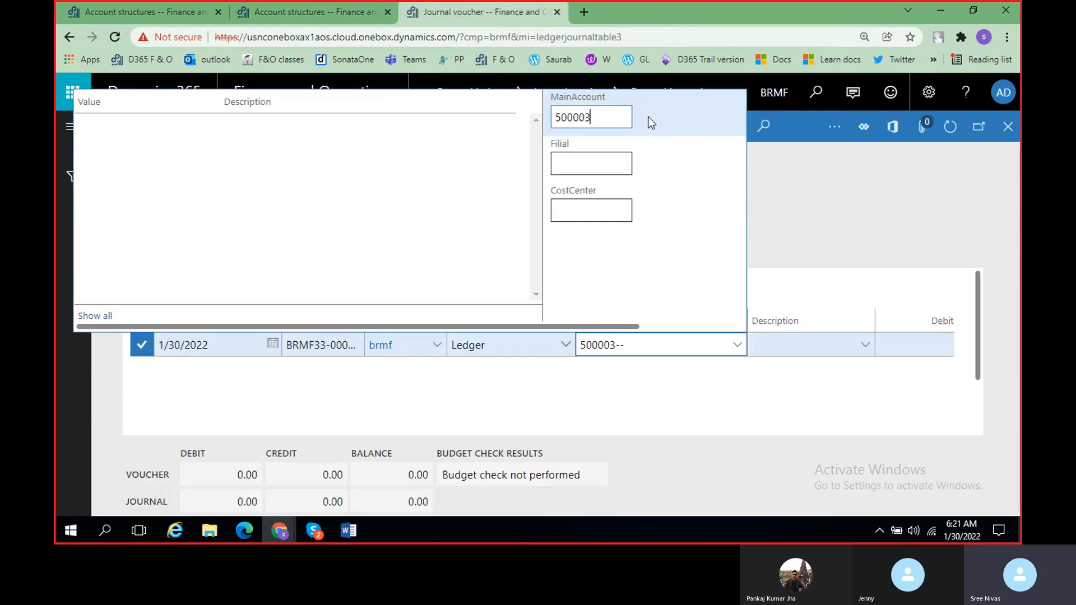
{"action": "left_click", "coordinate": [594, 161]}
{"action": "type", "text": "002"}
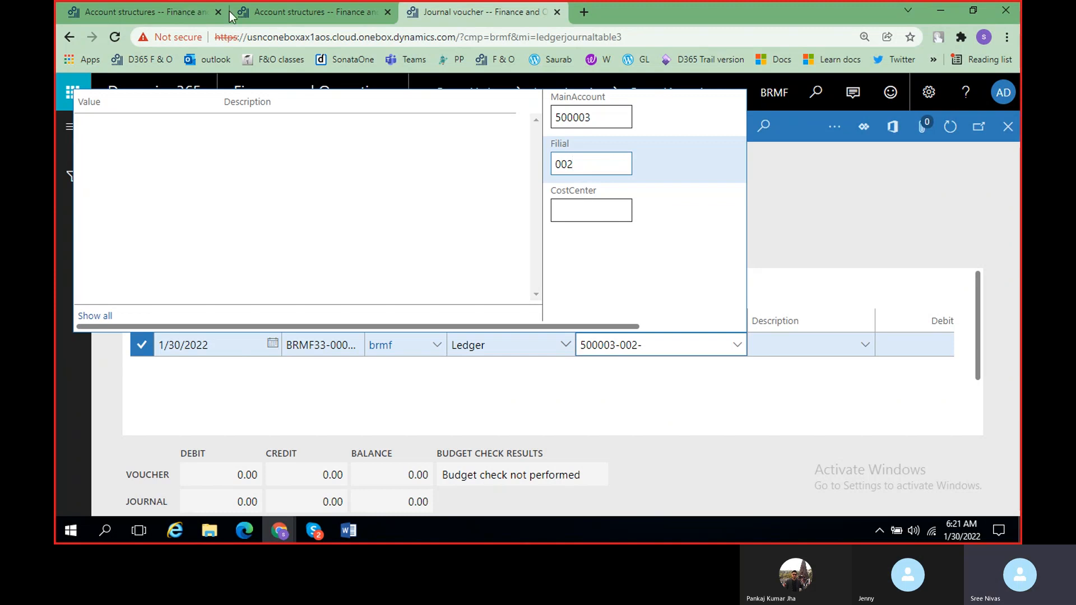
Check the 500003..599999 row's allowed department and branch values, and activate the BRT P/L AS account structure.
{"action": "left_click", "coordinate": [278, 13]}
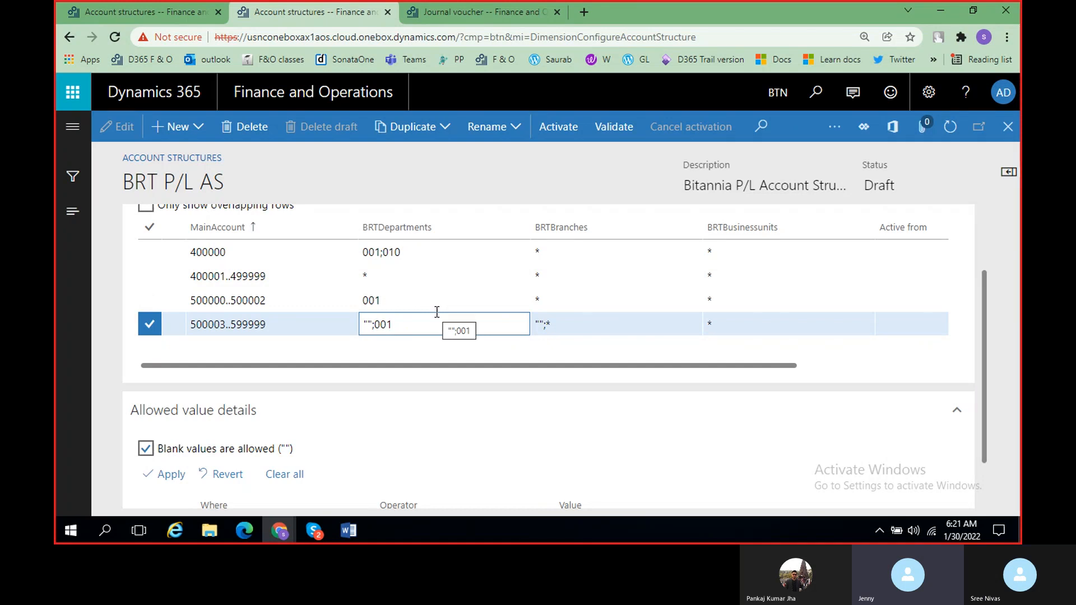
{"action": "left_click", "coordinate": [577, 323]}
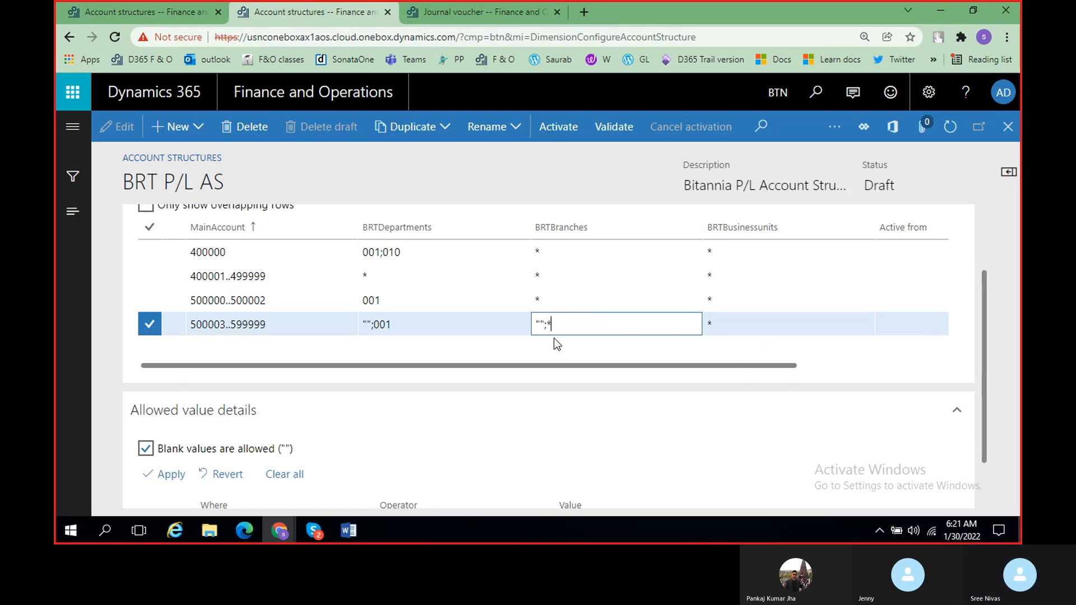
{"action": "left_click", "coordinate": [552, 370]}
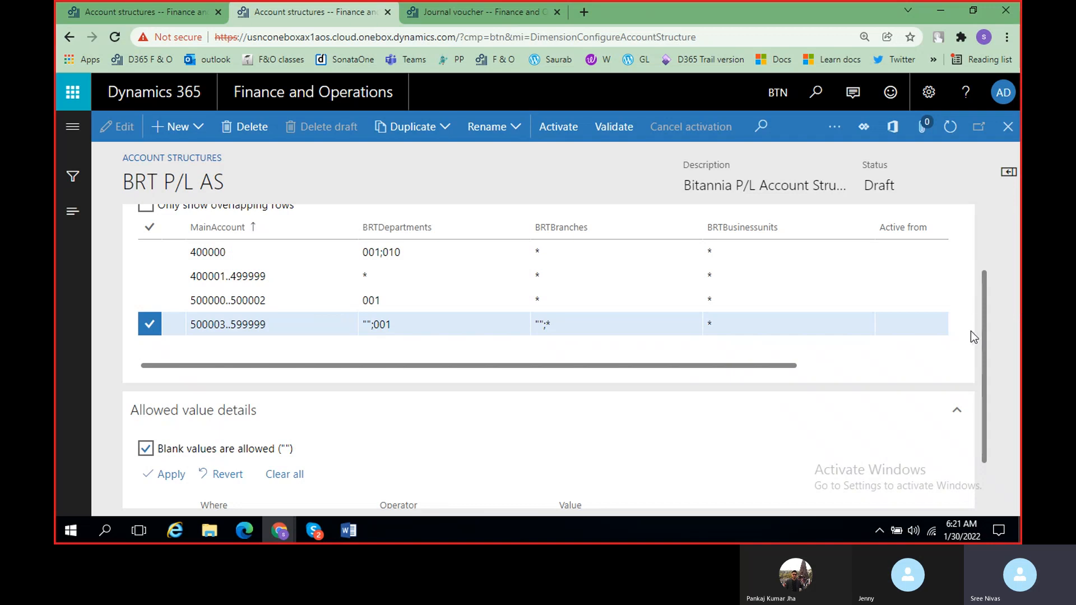
{"action": "left_click_drag", "start_coordinate": [987, 341], "coordinate": [987, 256]}
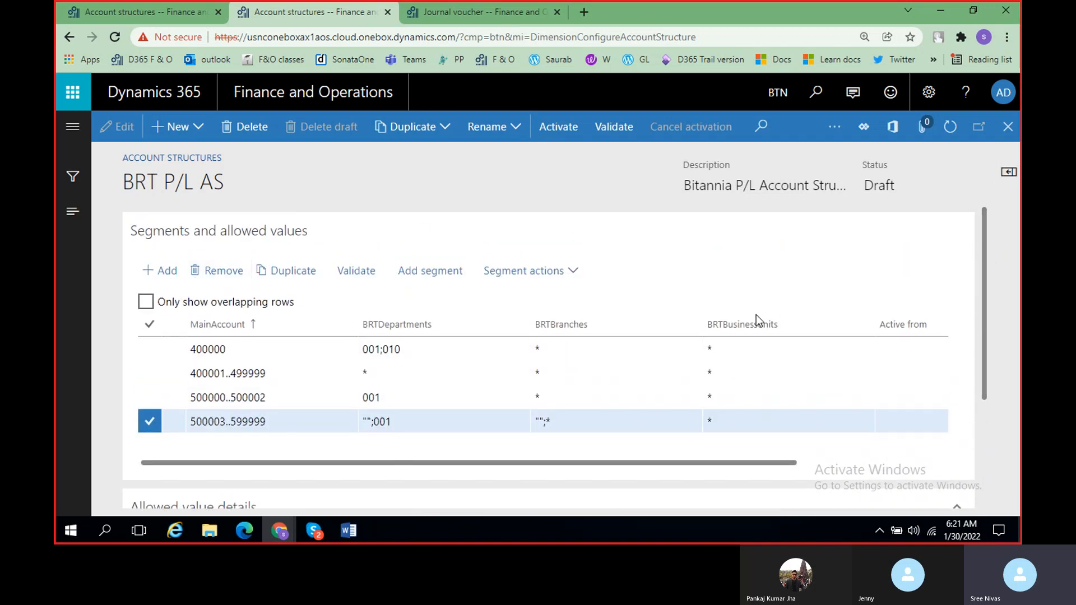
{"action": "left_click_drag", "start_coordinate": [985, 280], "coordinate": [973, 439]}
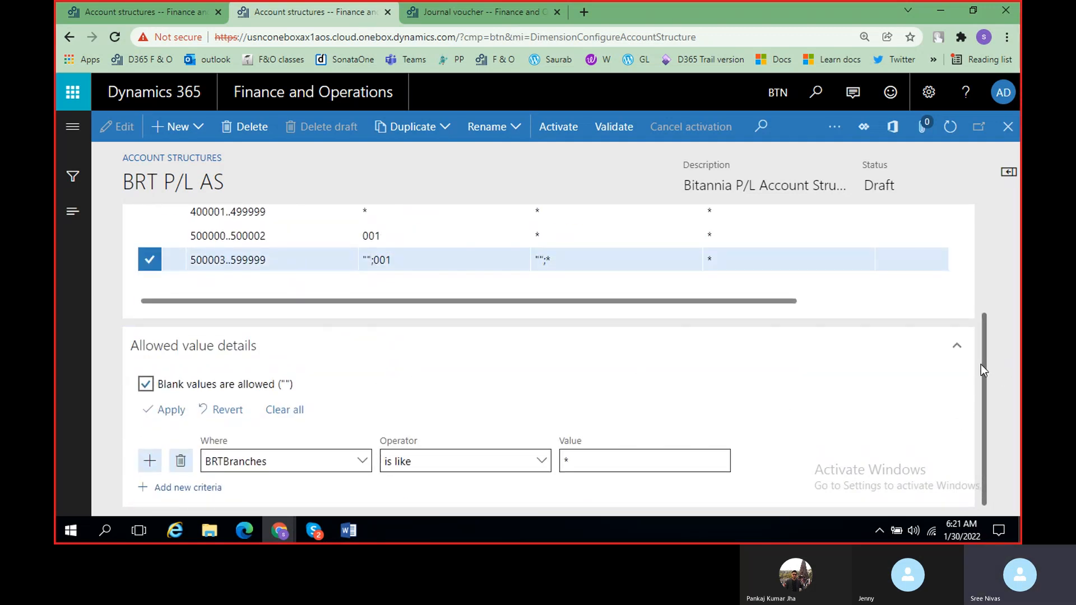
{"action": "scroll", "coordinate": [980, 364], "scroll_direction": "up", "scroll_amount": 3}
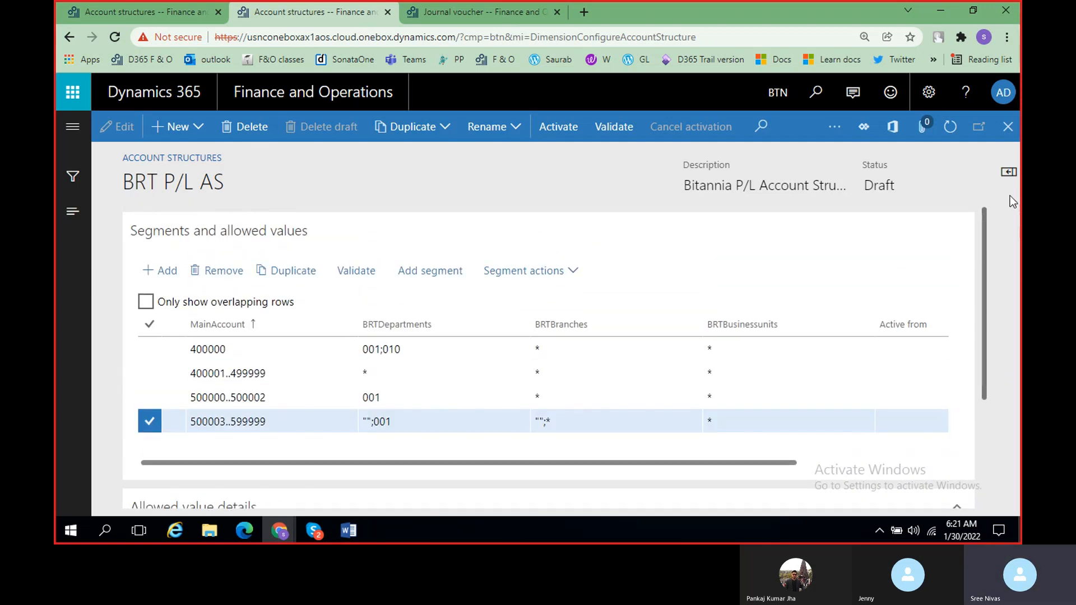
{"action": "left_click", "coordinate": [553, 137]}
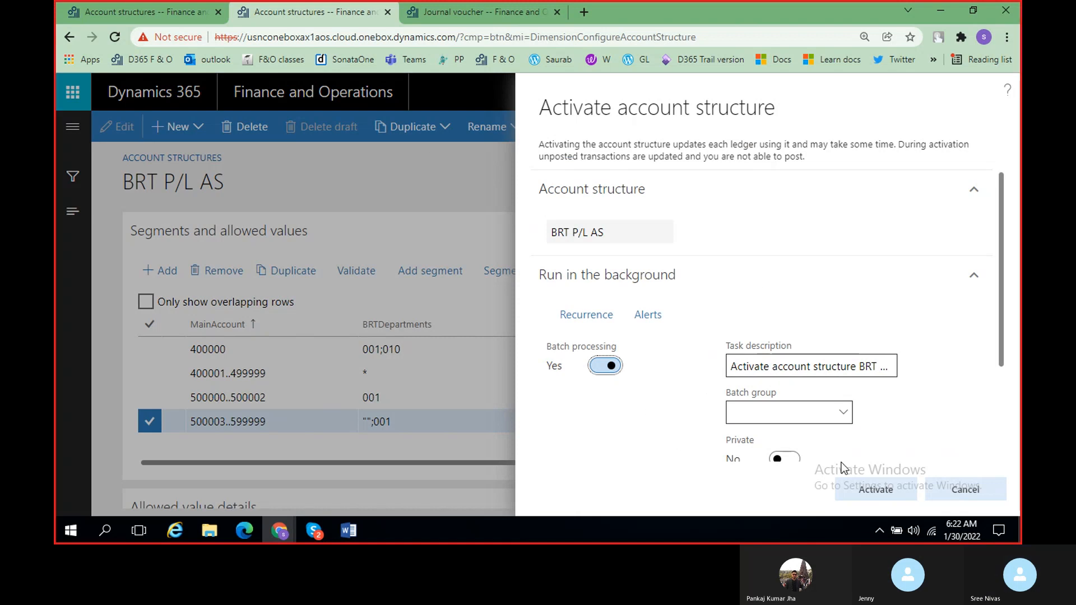
{"action": "left_click", "coordinate": [866, 489]}
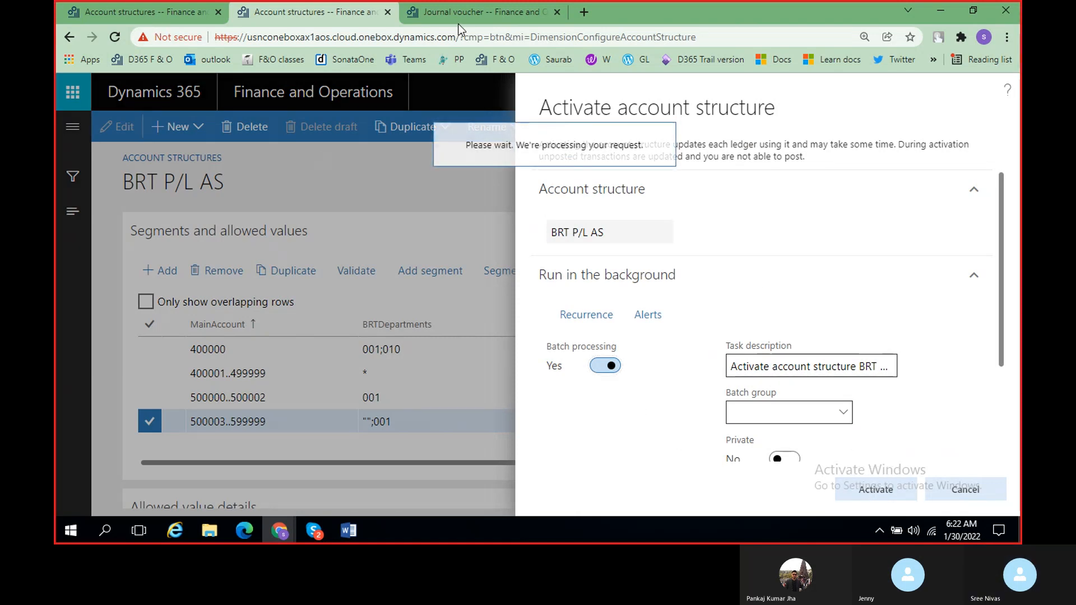
Switch to the Word class notes and review the section on account structures, dimensions and expense accounts.
{"action": "left_click", "coordinate": [347, 530]}
{"action": "scroll", "coordinate": [506, 391], "scroll_direction": "down", "scroll_amount": 2}
{"action": "scroll", "coordinate": [501, 390], "scroll_direction": "up", "scroll_amount": 5}
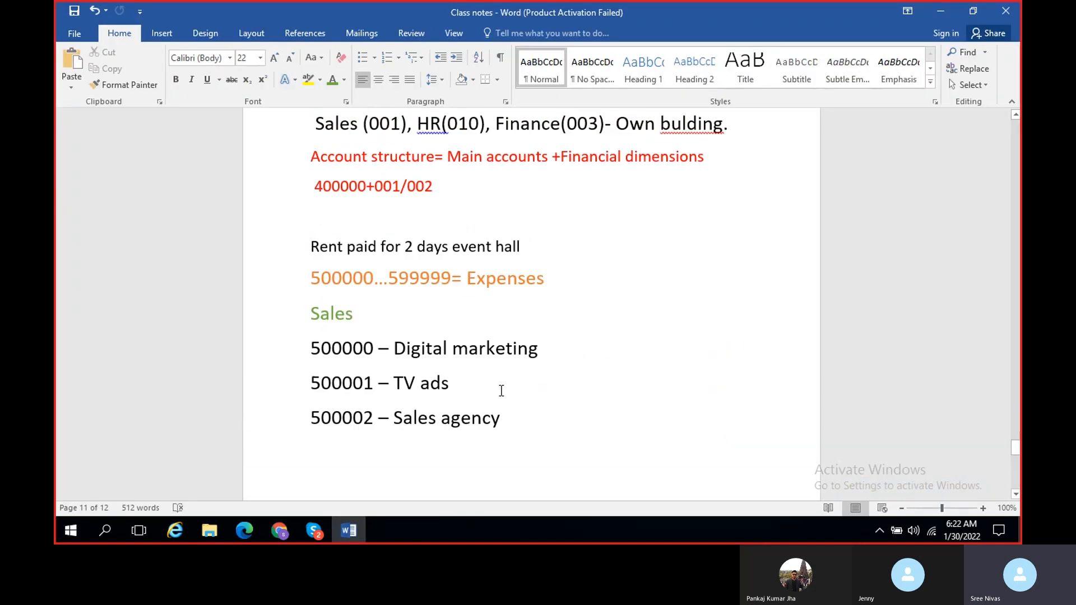
{"action": "scroll", "coordinate": [501, 390], "scroll_direction": "up", "scroll_amount": 5}
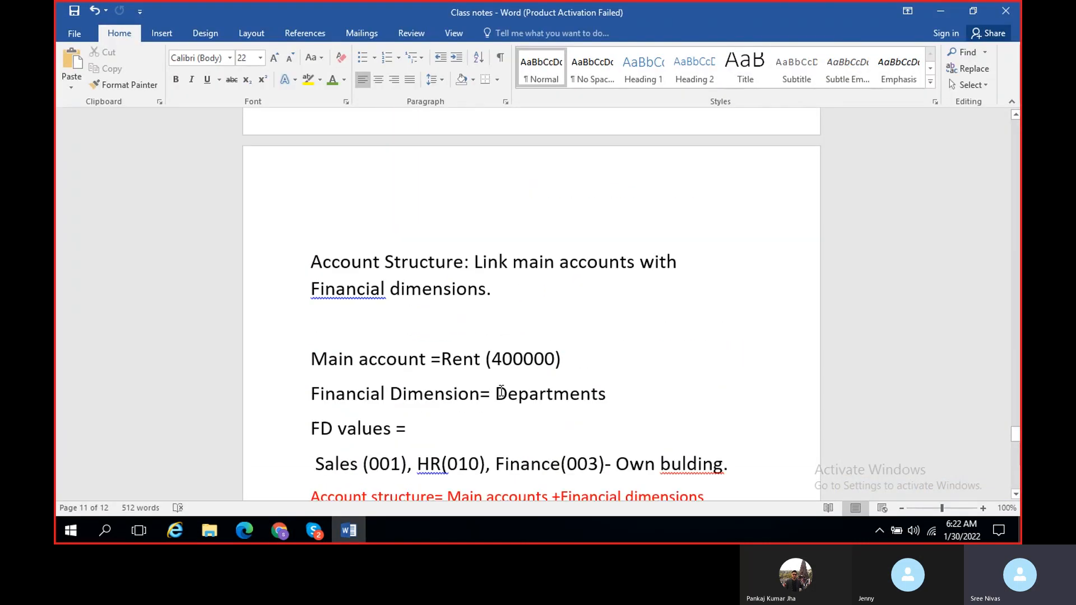
{"action": "scroll", "coordinate": [501, 391], "scroll_direction": "down", "scroll_amount": 2}
{"action": "scroll", "coordinate": [501, 391], "scroll_direction": "down", "scroll_amount": 3}
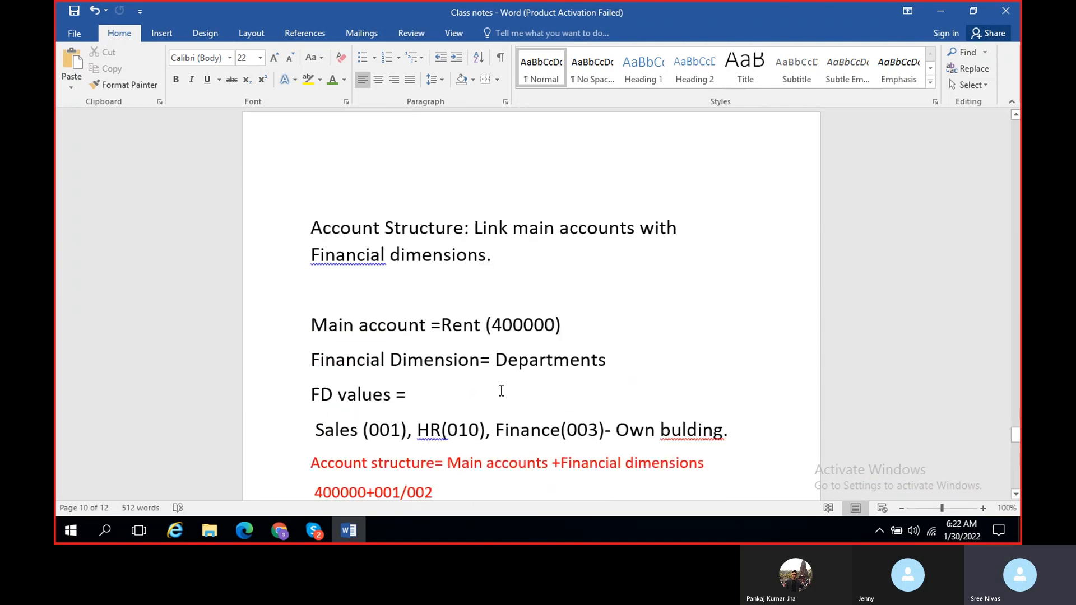
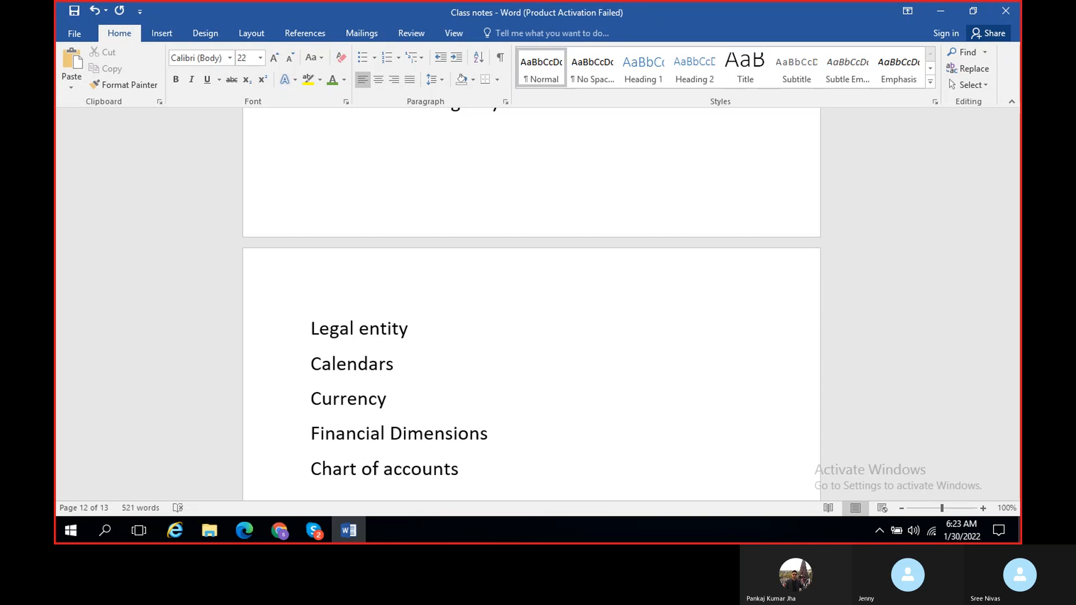
Add the line "Main accounts" below "Chart of accounts" in the class notes list.
{"action": "key", "text": "Return"}
{"action": "type", "text": "Man"}
{"action": "key", "text": "BackSpace"}
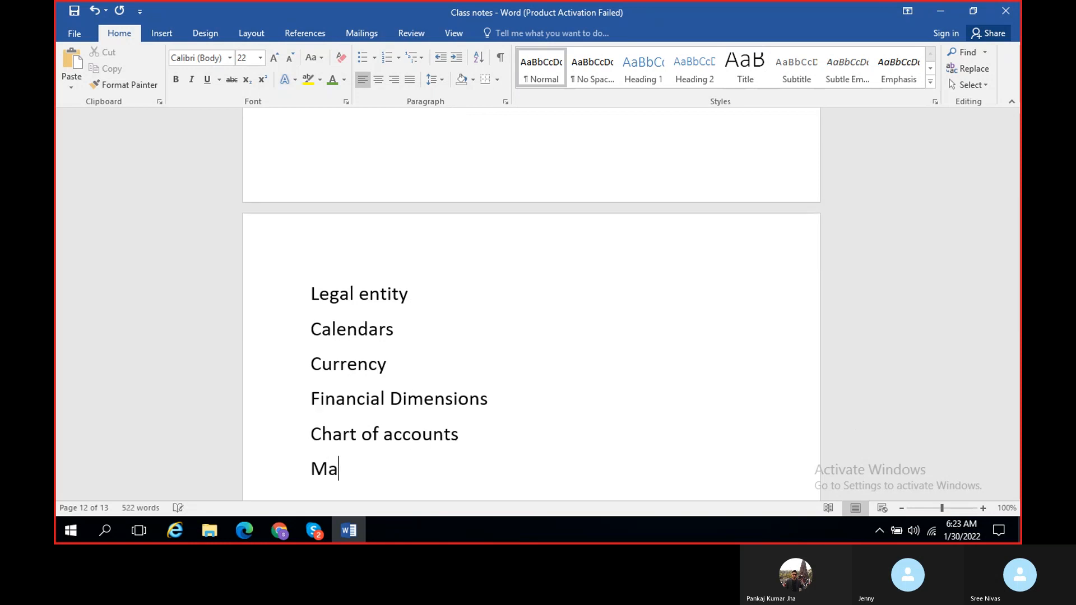
{"action": "type", "text": "in accounts"}
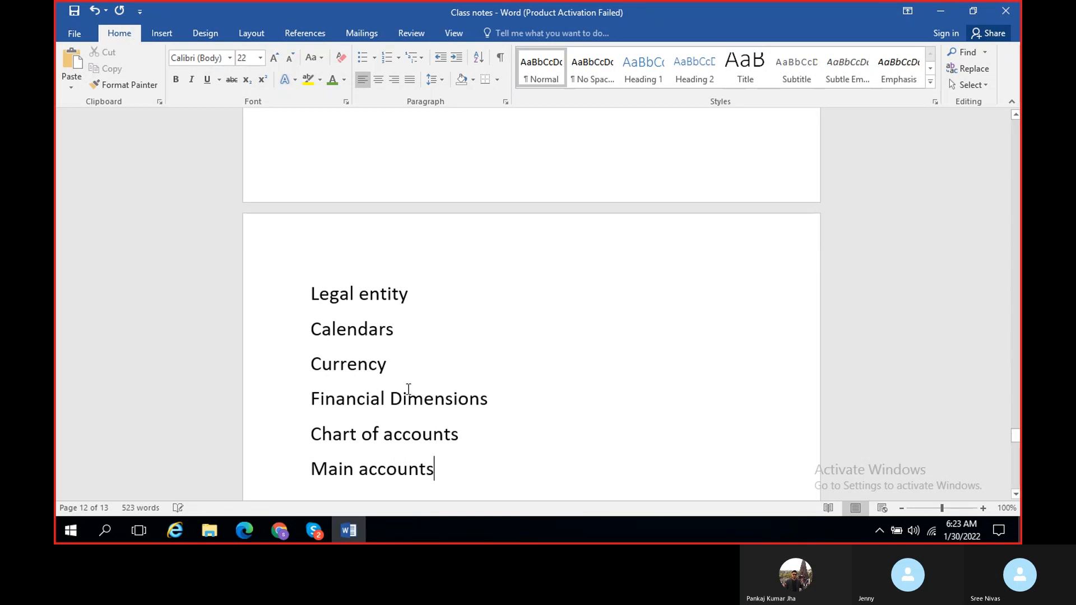
Add the line "Account Structure" below "Main accounts" in the class notes and go over the complete topic list.
{"action": "key", "text": "Return"}
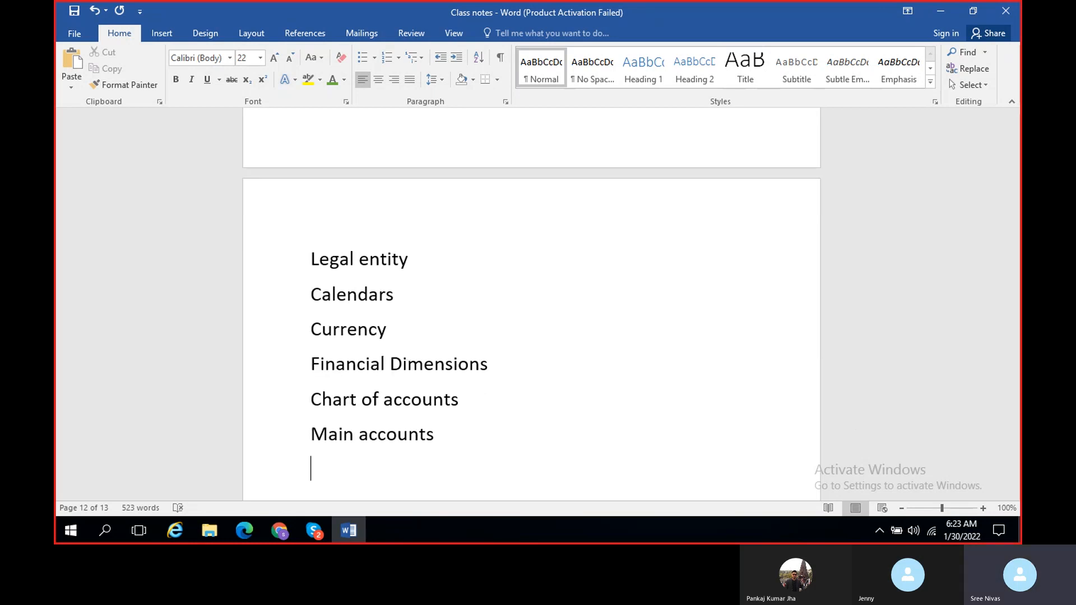
{"action": "type", "text": "Accou"}
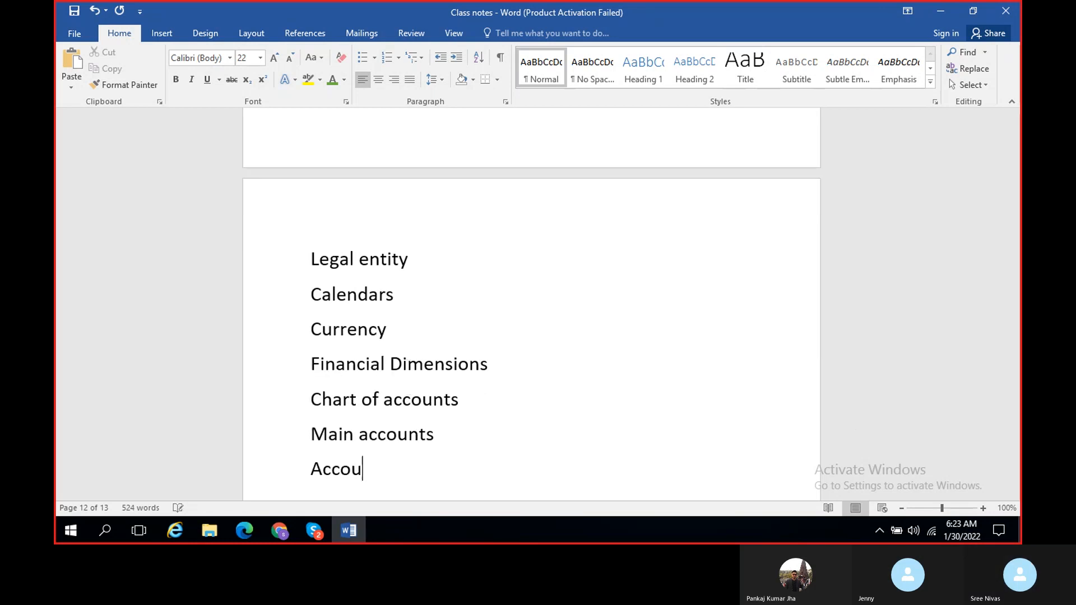
{"action": "type", "text": "nt Structure"}
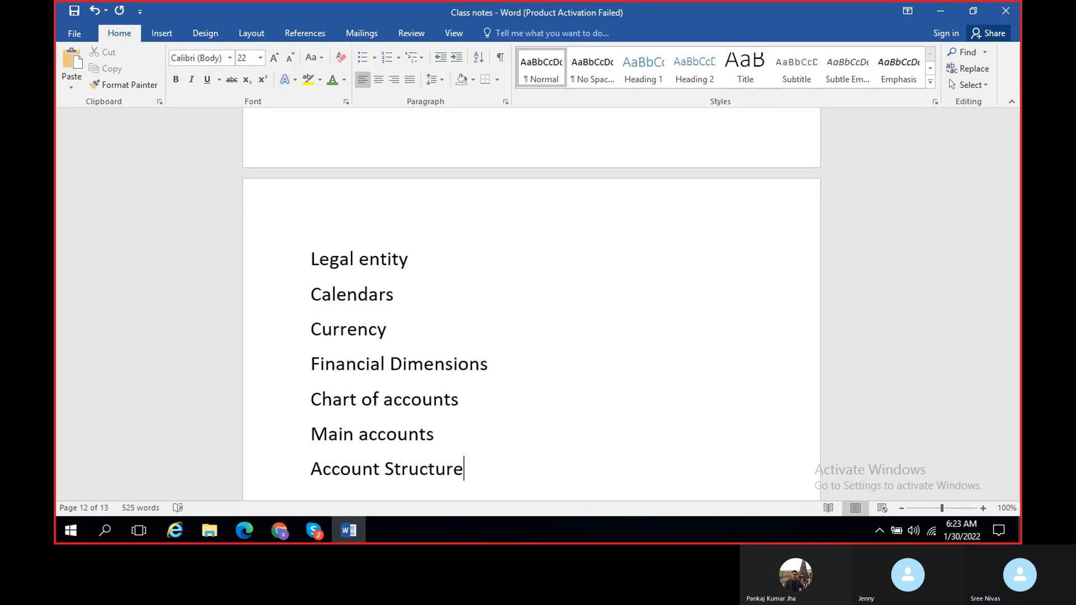
{"action": "key", "text": "Return"}
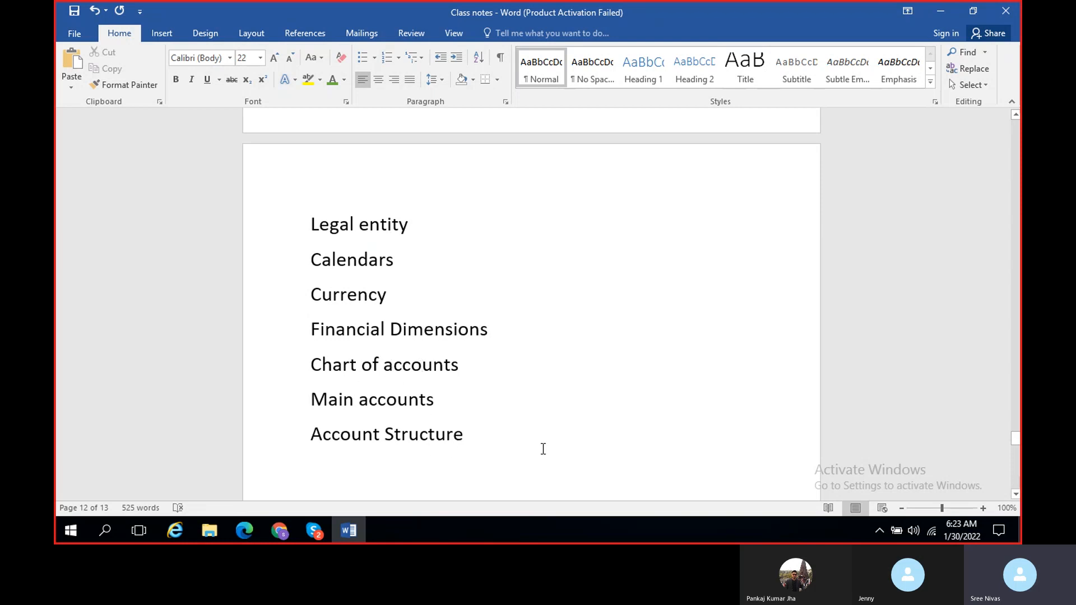
{"action": "scroll", "coordinate": [485, 436], "scroll_direction": "down", "scroll_amount": 3}
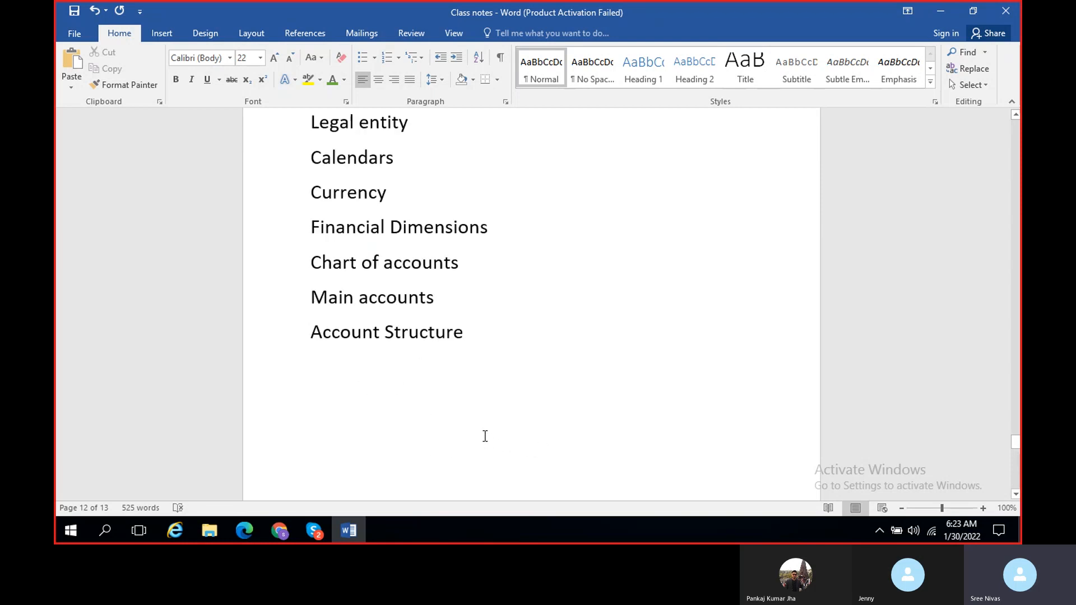
{"action": "scroll", "coordinate": [473, 377], "scroll_direction": "up", "scroll_amount": 1}
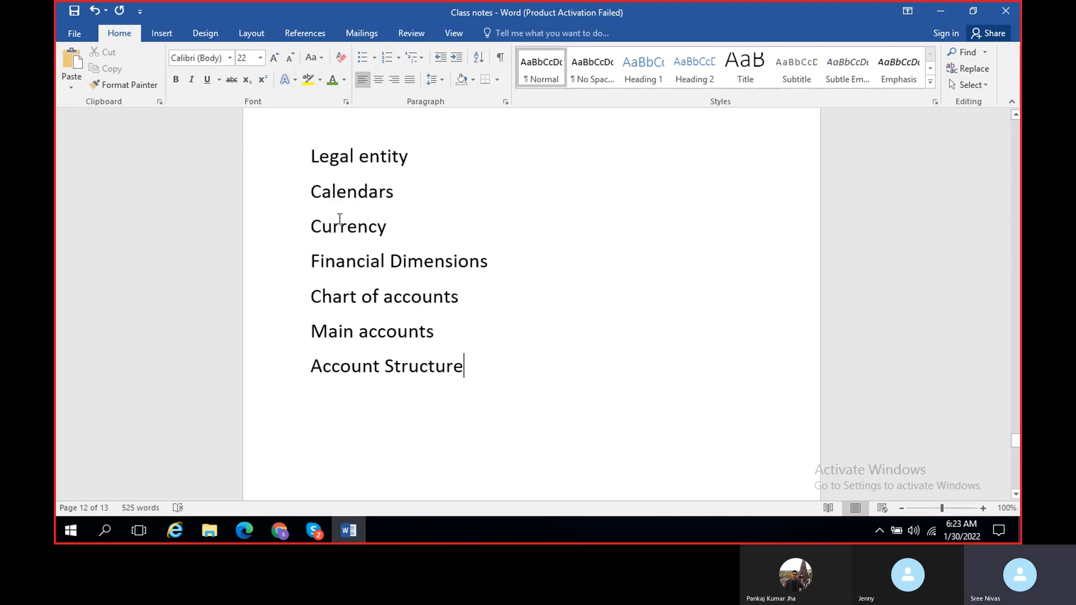
{"action": "left_click_drag", "start_coordinate": [318, 160], "coordinate": [463, 388]}
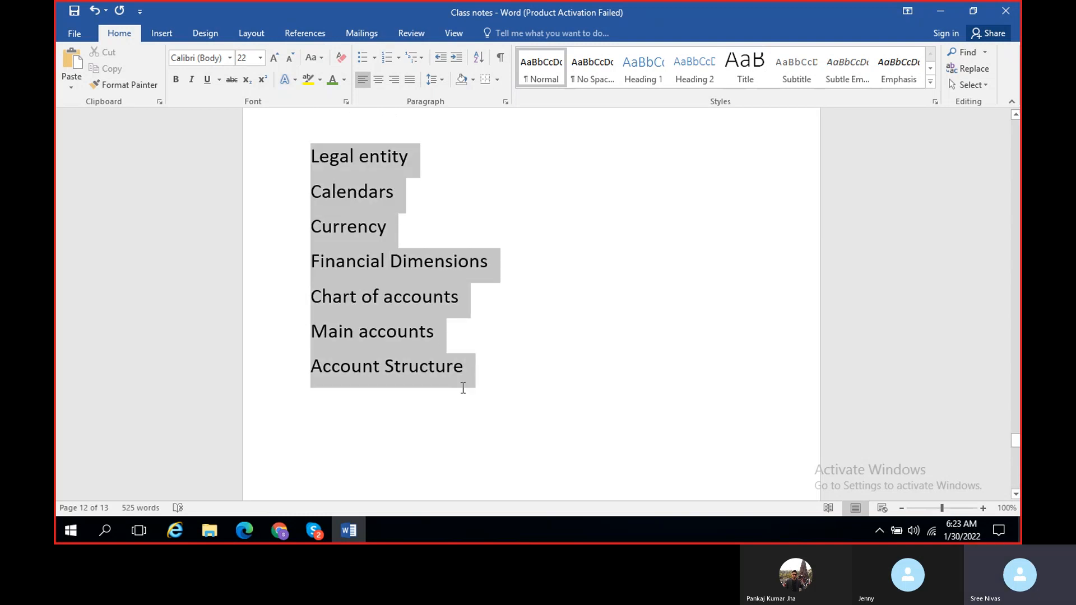
{"action": "left_click", "coordinate": [395, 365]}
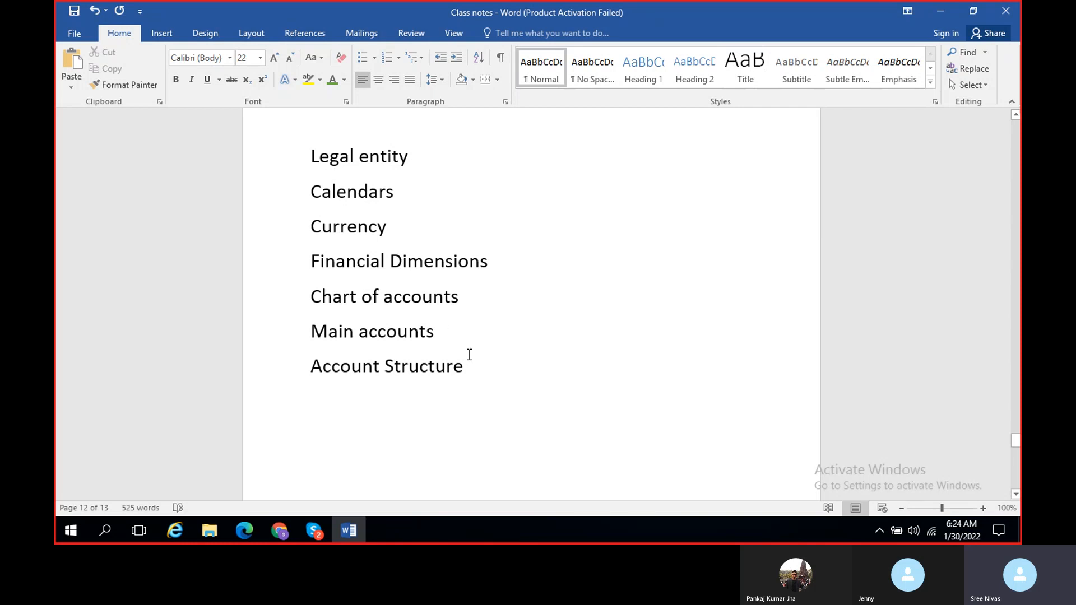
{"action": "left_click_drag", "start_coordinate": [309, 146], "coordinate": [461, 380]}
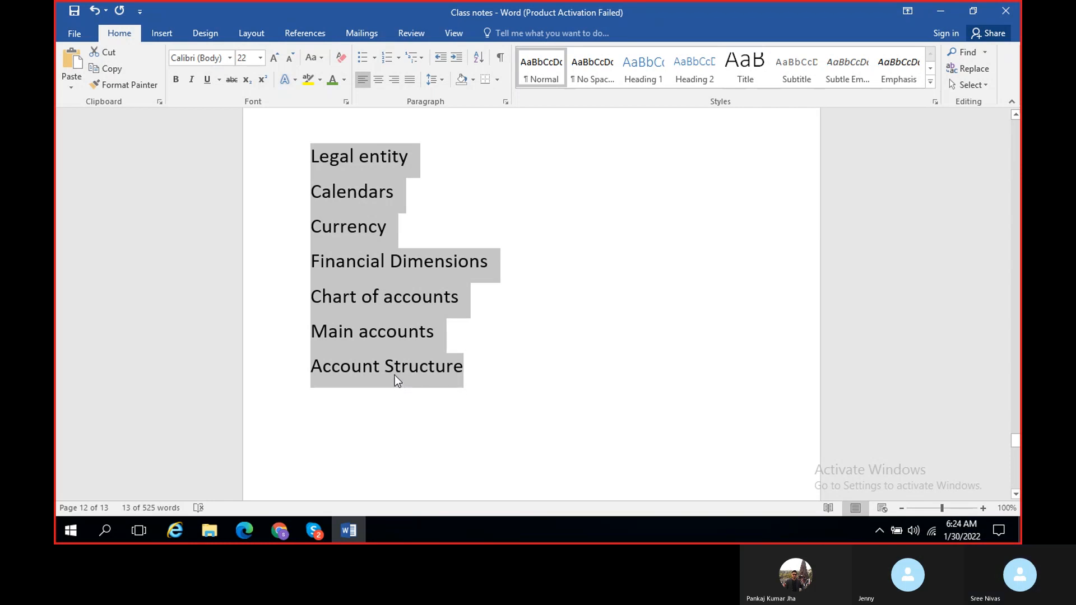
{"action": "left_click", "coordinate": [468, 379]}
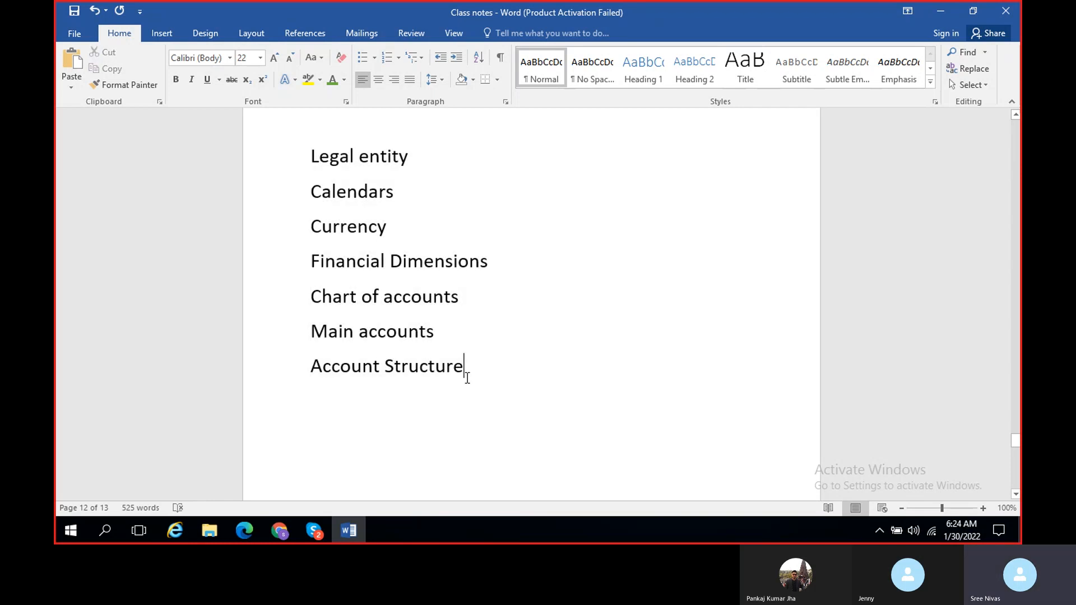
Switch to the Dynamics 365 journal voucher and examine the line's account, debit, credit, offset account, currency and exchange rate columns.
{"action": "left_click", "coordinate": [349, 536]}
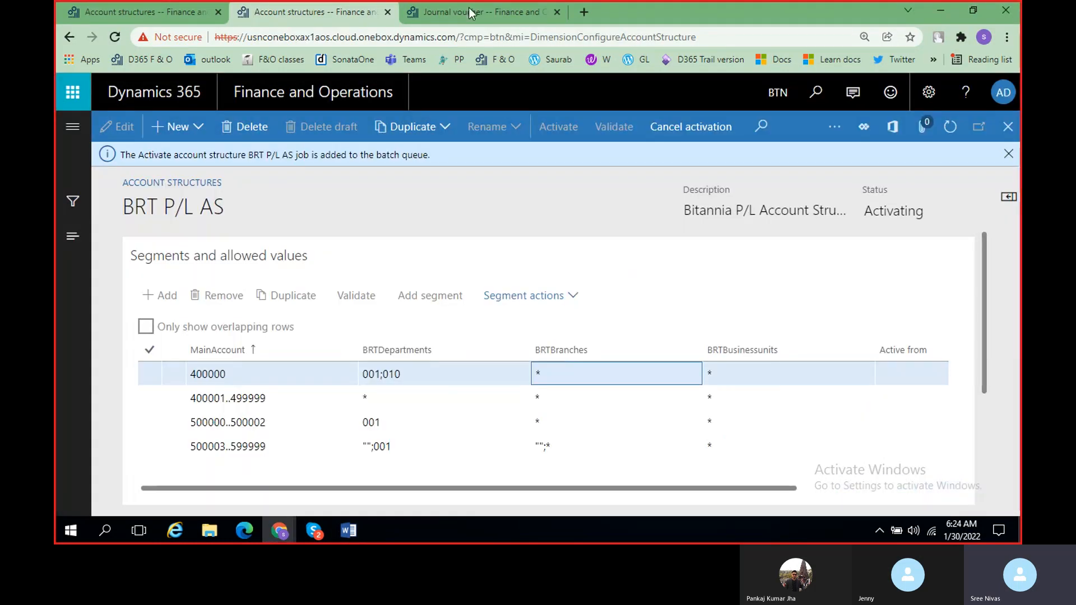
{"action": "left_click", "coordinate": [468, 11]}
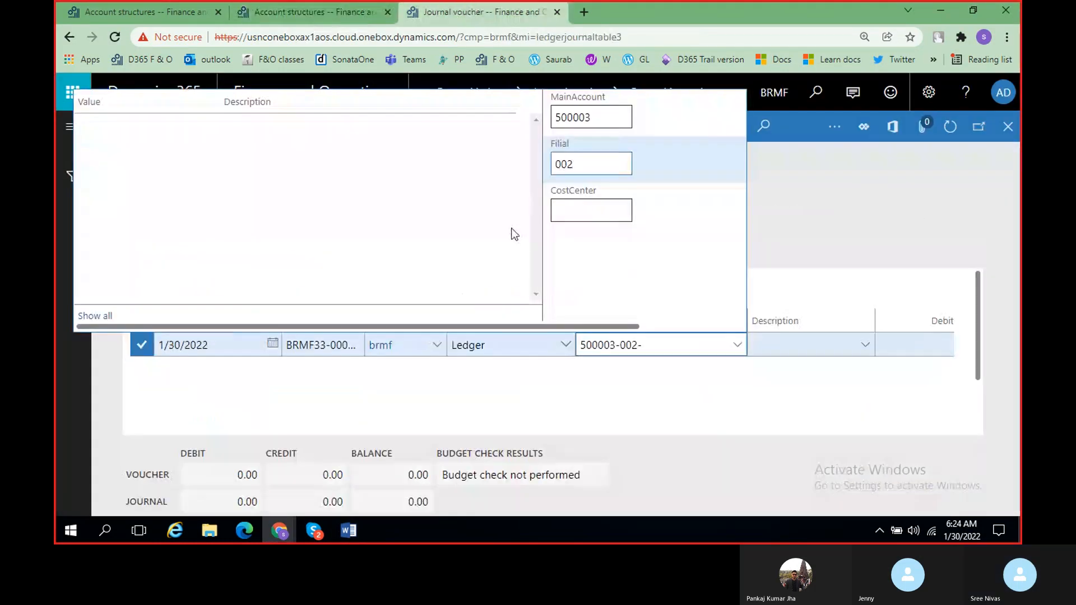
{"action": "left_click", "coordinate": [821, 395]}
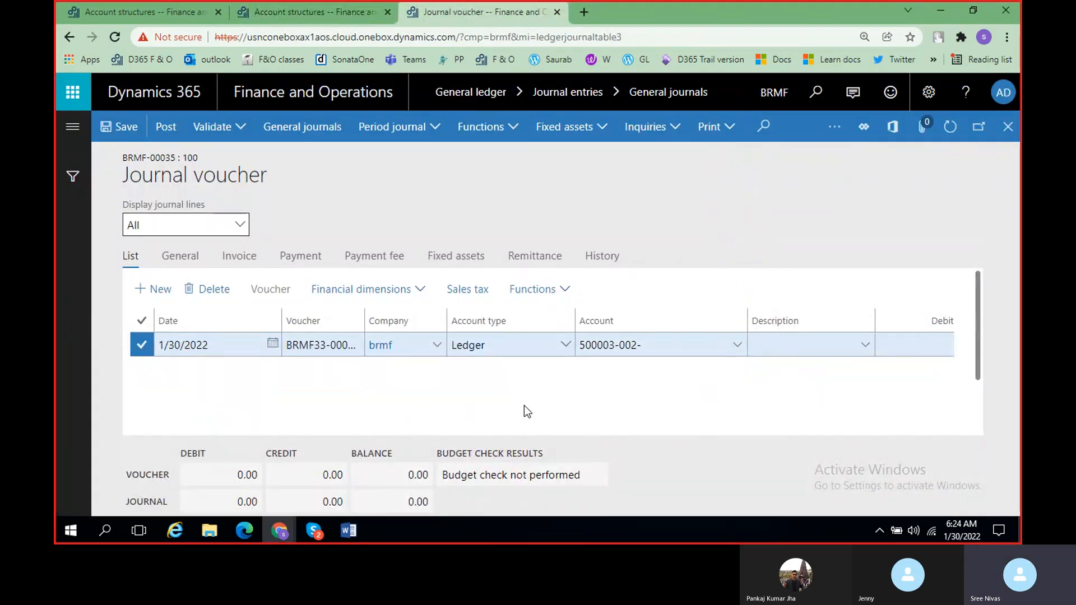
{"action": "scroll", "coordinate": [524, 409], "scroll_direction": "right", "scroll_amount": 20}
{"action": "scroll", "coordinate": [533, 409], "scroll_direction": "right", "scroll_amount": 5}
{"action": "scroll", "coordinate": [536, 405], "scroll_direction": "left", "scroll_amount": 20}
{"action": "scroll", "coordinate": [560, 359], "scroll_direction": "right", "scroll_amount": 1}
{"action": "scroll", "coordinate": [624, 336], "scroll_direction": "right", "scroll_amount": 3}
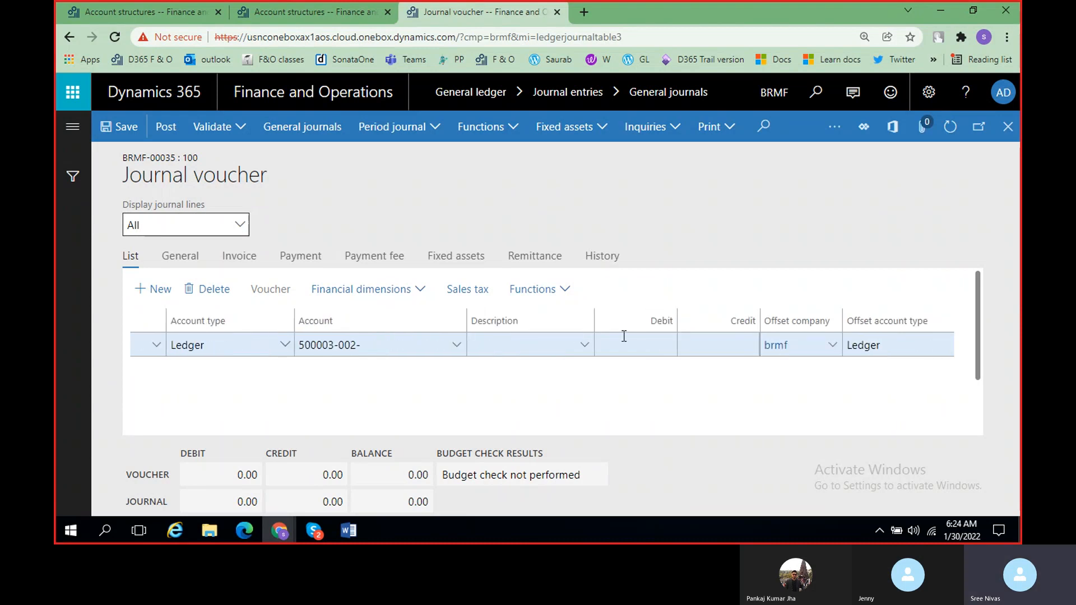
{"action": "scroll", "coordinate": [704, 334], "scroll_direction": "down", "scroll_amount": 3}
{"action": "scroll", "coordinate": [697, 327], "scroll_direction": "left", "scroll_amount": 4}
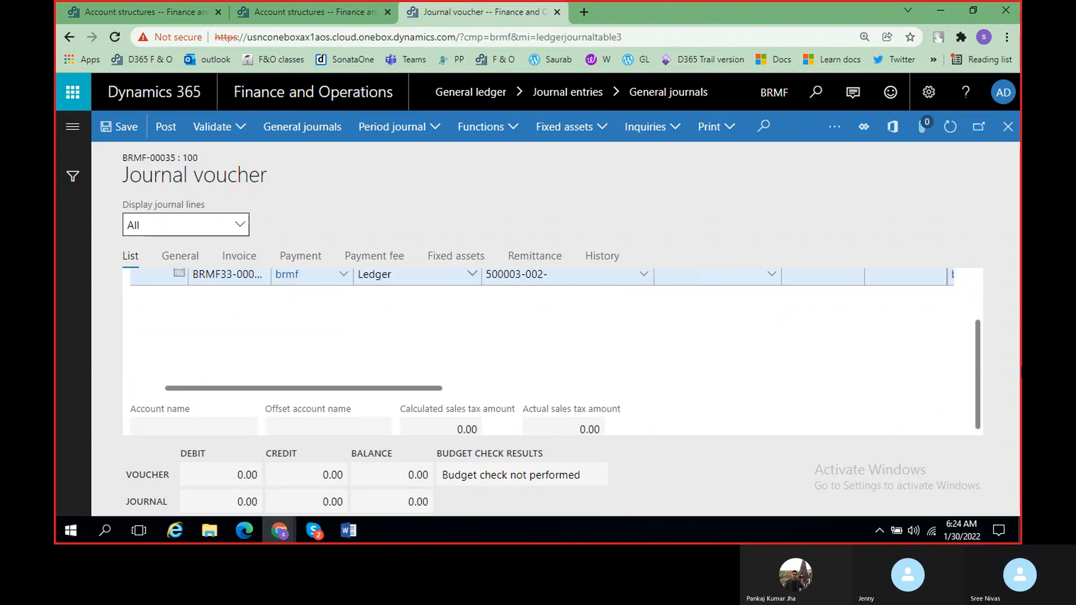
{"action": "scroll", "coordinate": [984, 348], "scroll_direction": "up", "scroll_amount": 3}
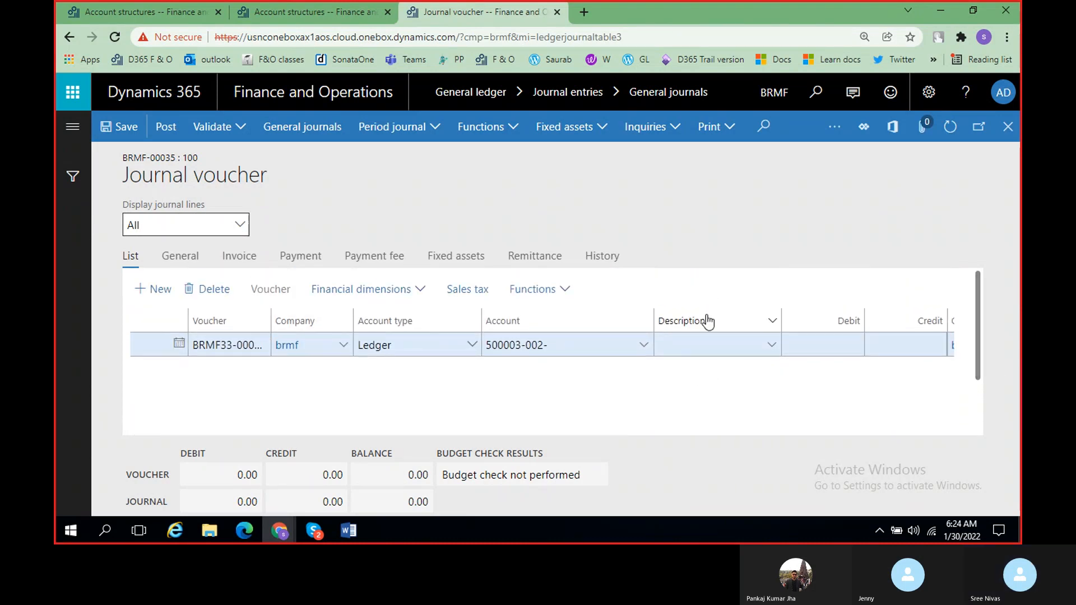
{"action": "scroll", "coordinate": [834, 376], "scroll_direction": "right", "scroll_amount": 5}
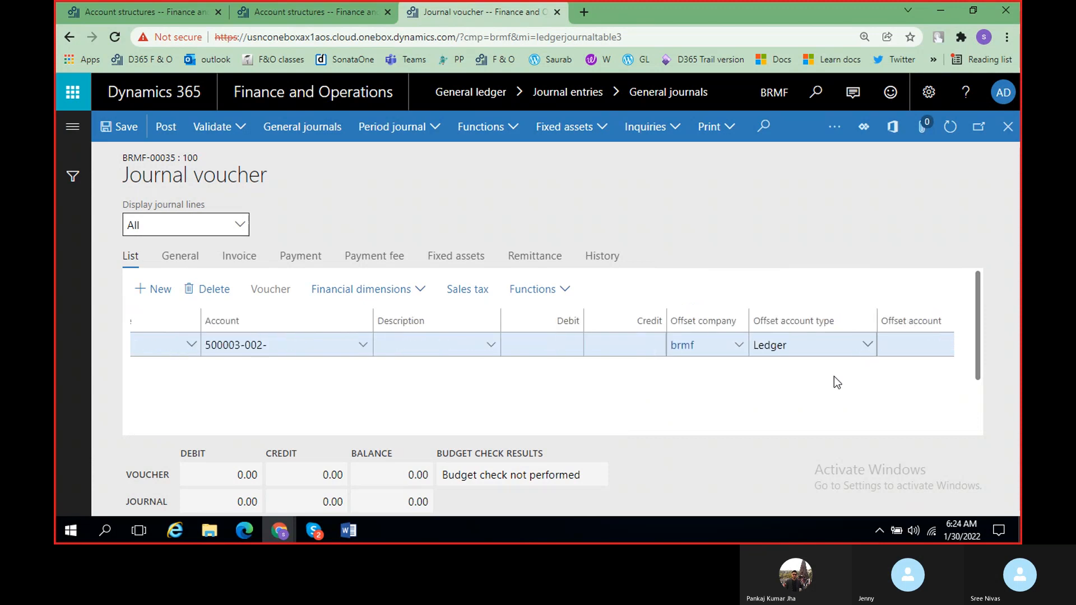
{"action": "scroll", "coordinate": [834, 375], "scroll_direction": "right", "scroll_amount": 3}
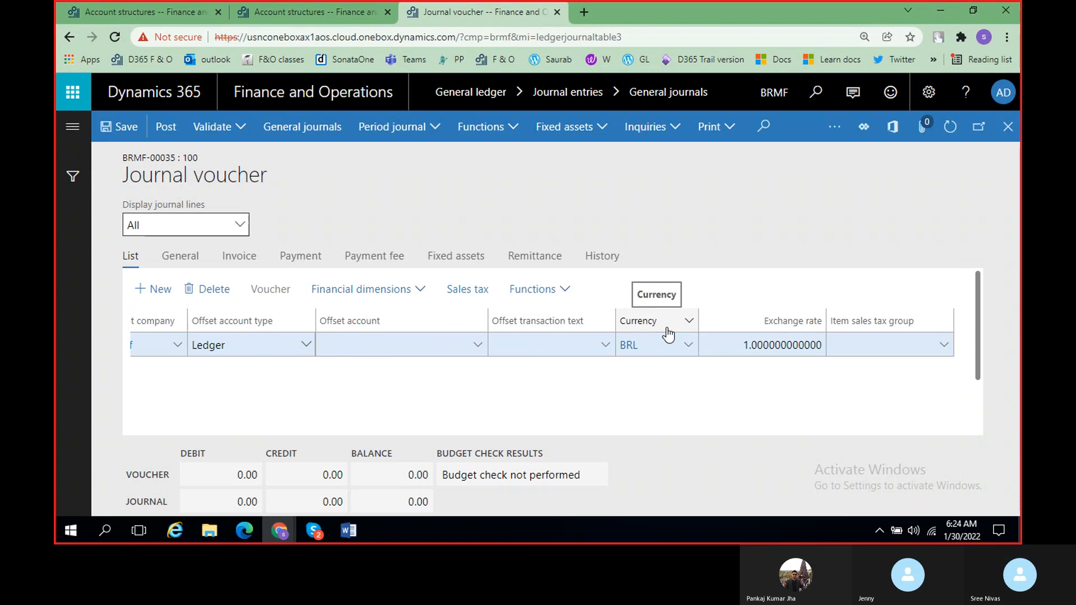
{"action": "scroll", "coordinate": [668, 335], "scroll_direction": "down", "scroll_amount": 2}
{"action": "scroll", "coordinate": [669, 335], "scroll_direction": "up", "scroll_amount": 2}
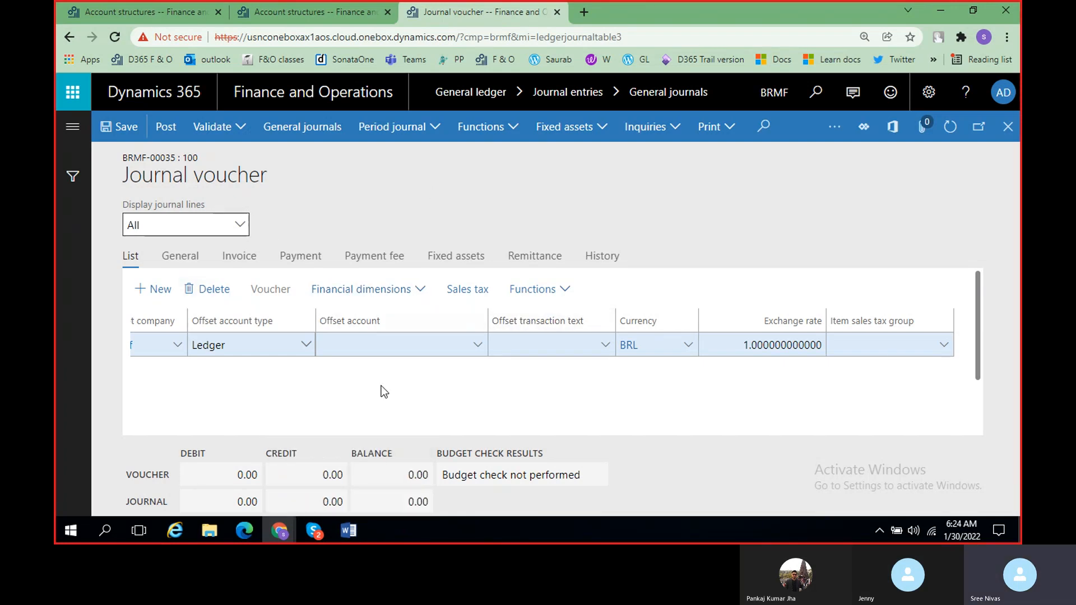
Go over the topic list in the Word class notes, comparing it with the journal voucher's offset account, currency and exchange rate columns.
{"action": "left_click", "coordinate": [349, 530]}
{"action": "left_click_drag", "start_coordinate": [310, 152], "coordinate": [436, 385]}
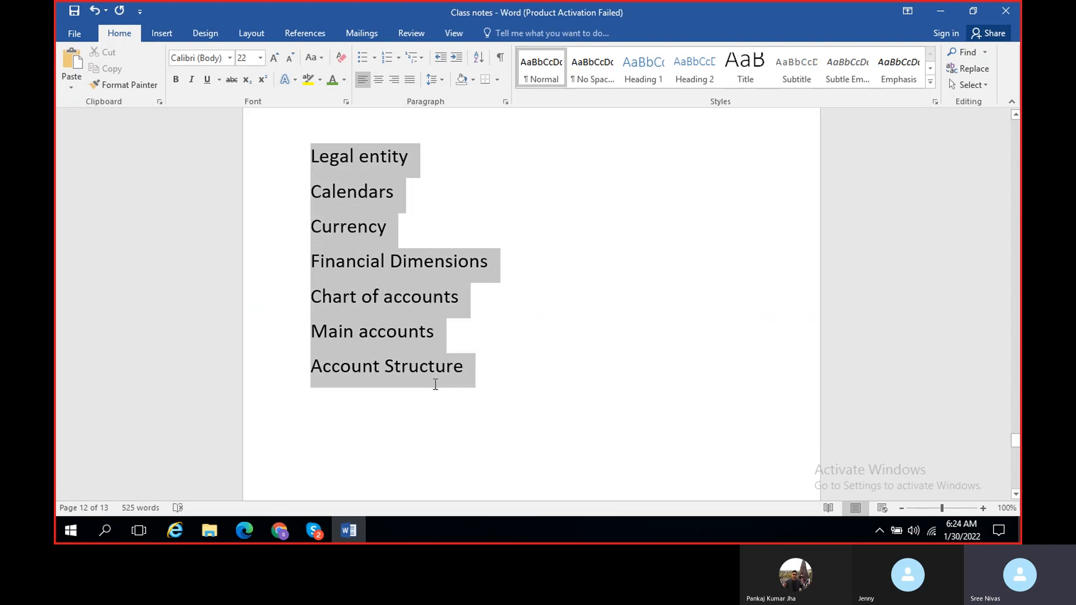
{"action": "left_click", "coordinate": [542, 318]}
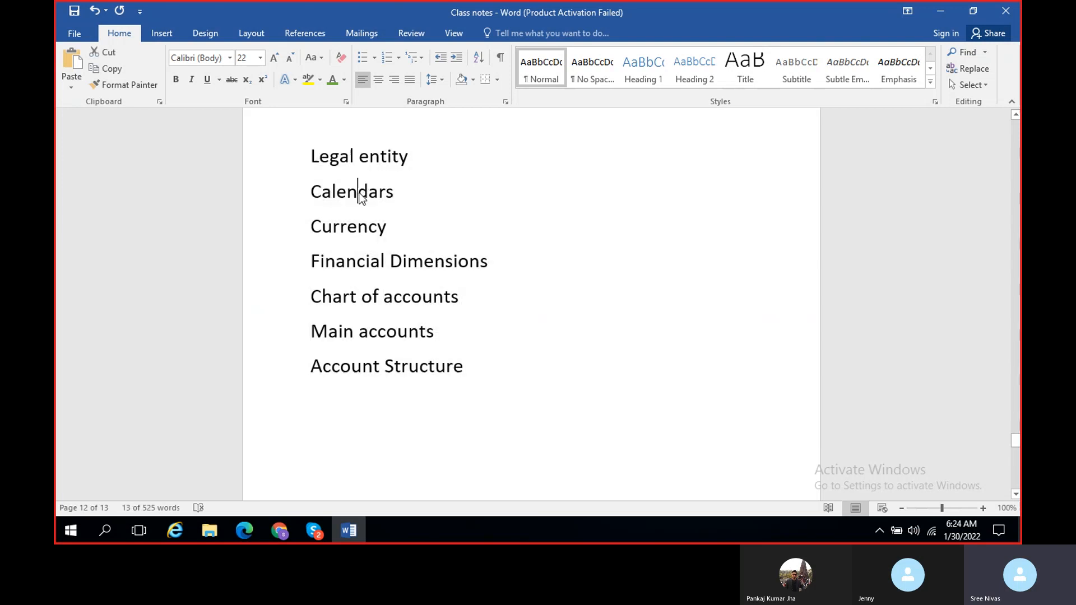
{"action": "left_click", "coordinate": [347, 529]}
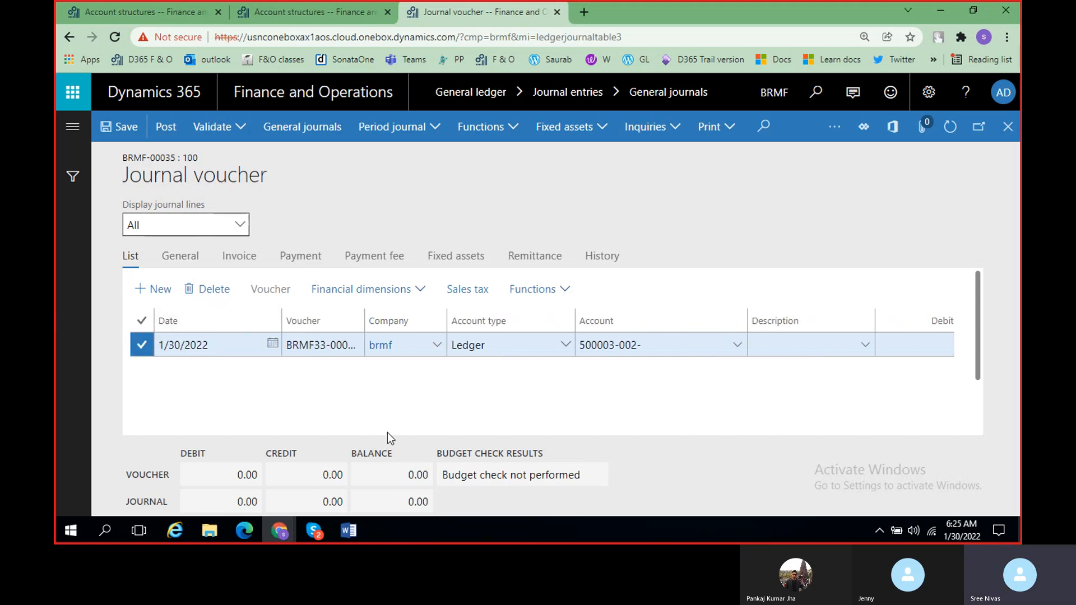
{"action": "left_click", "coordinate": [354, 531]}
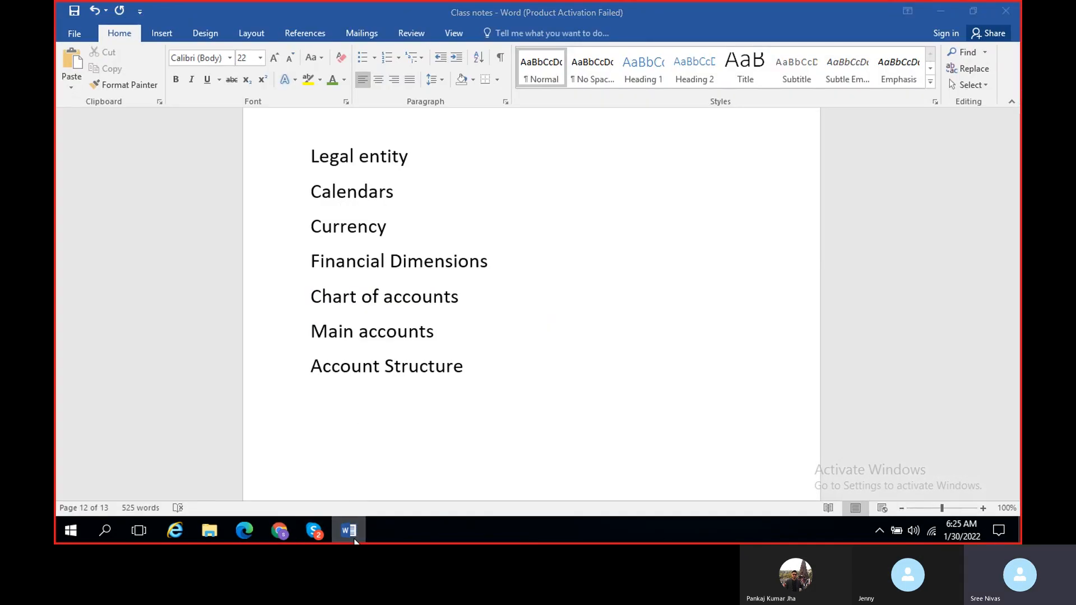
{"action": "left_click", "coordinate": [354, 532]}
{"action": "scroll", "coordinate": [610, 401], "scroll_direction": "right", "scroll_amount": 5}
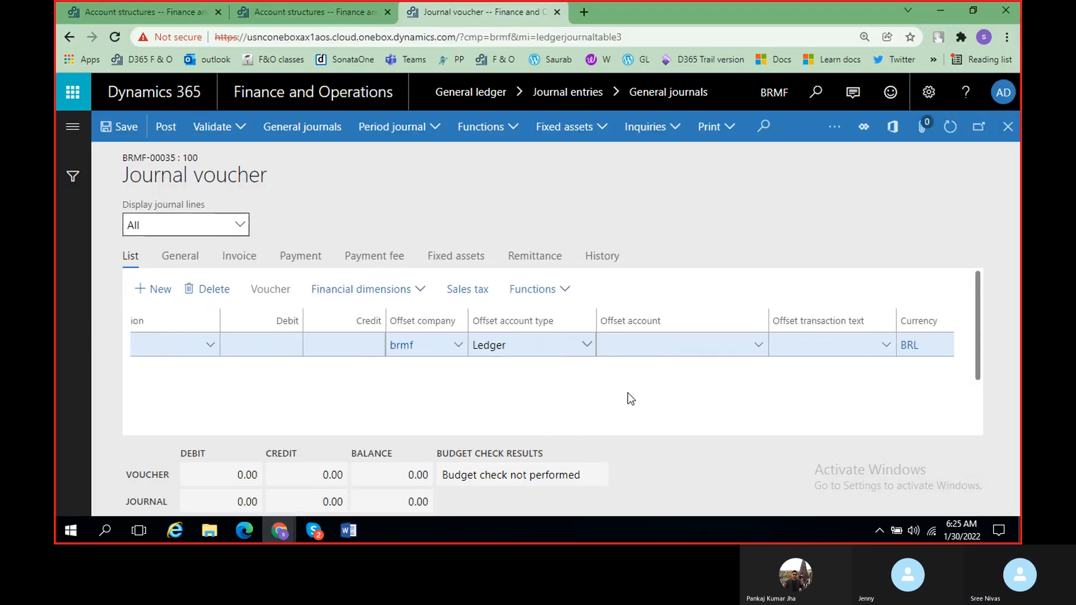
{"action": "scroll", "coordinate": [874, 353], "scroll_direction": "right", "scroll_amount": 3}
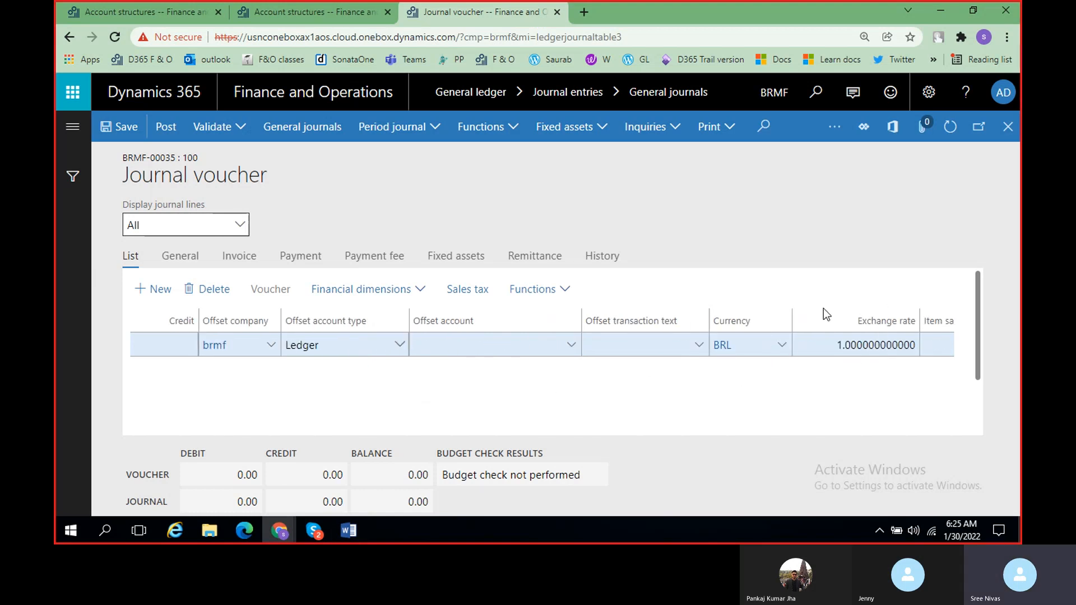
{"action": "scroll", "coordinate": [609, 399], "scroll_direction": "right", "scroll_amount": 3}
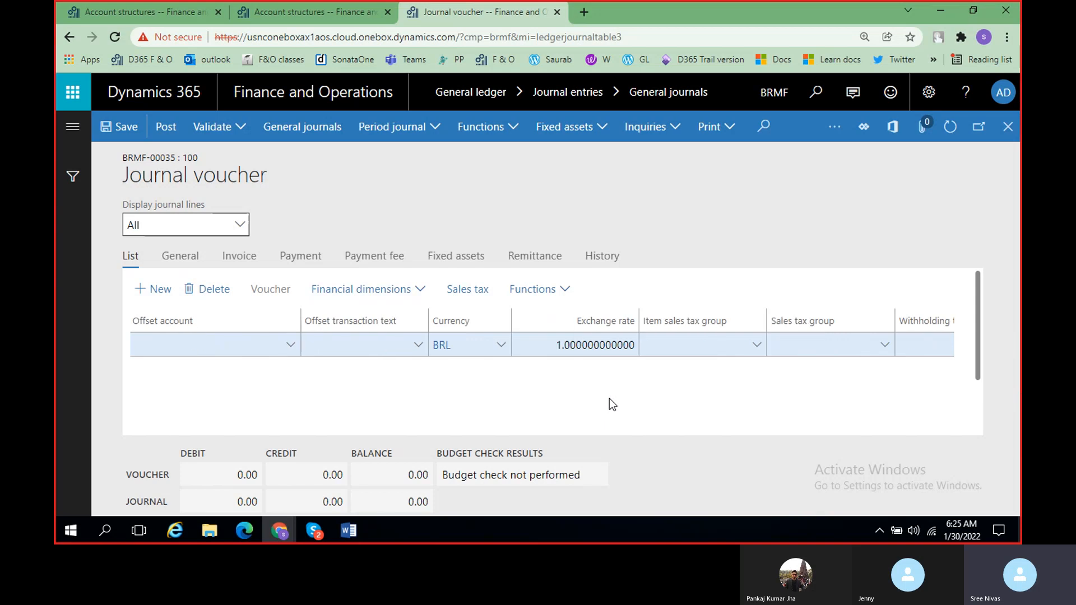
{"action": "scroll", "coordinate": [610, 399], "scroll_direction": "left", "scroll_amount": 5}
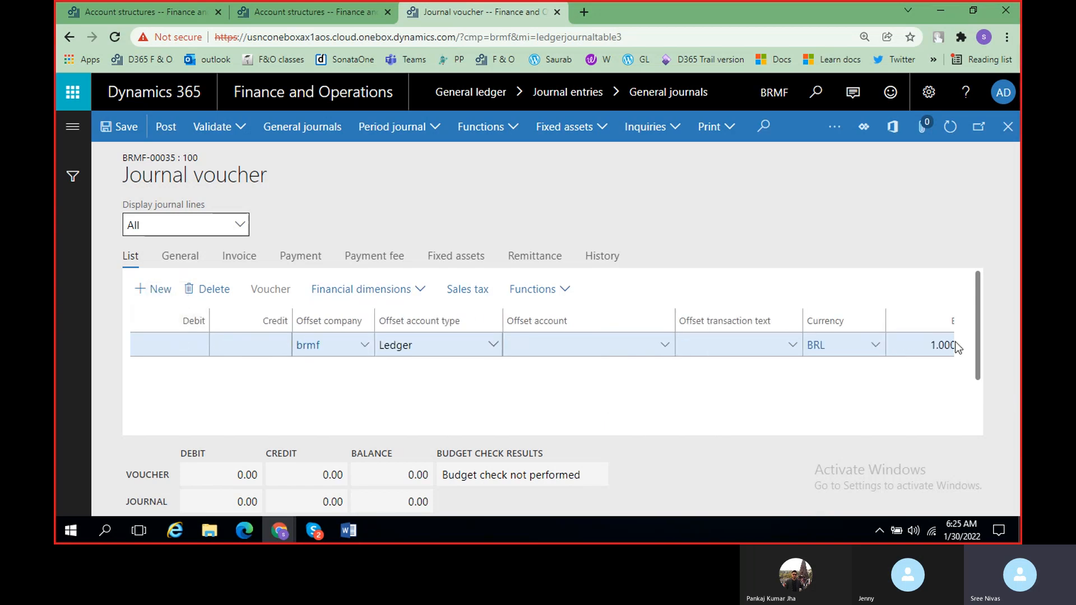
Switch to the Word class notes and review the setup topics from Legal entity through Account Structure.
{"action": "left_click", "coordinate": [349, 530]}
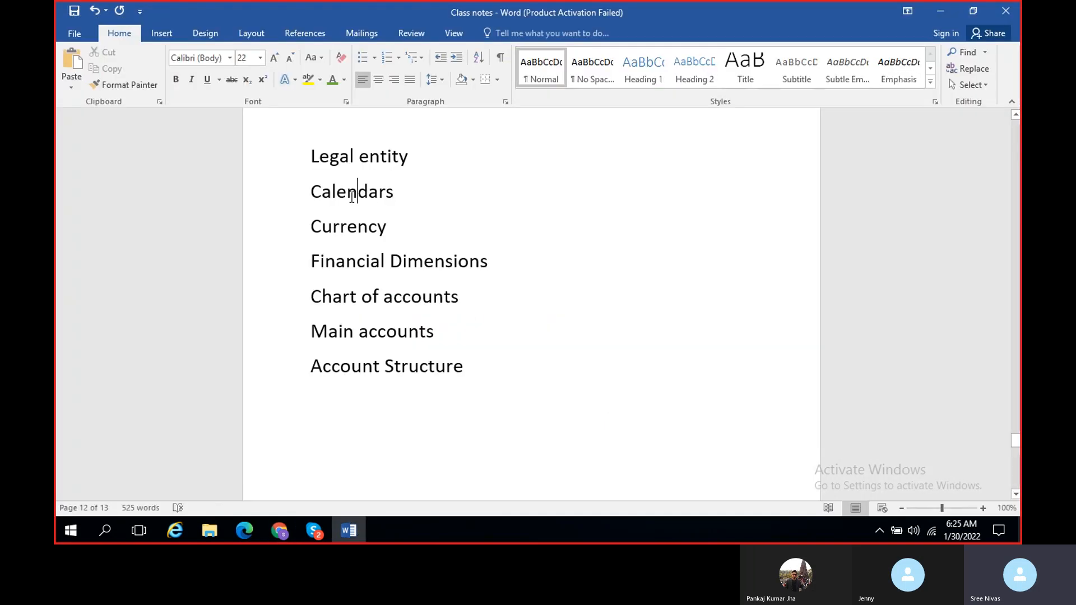
{"action": "left_click_drag", "start_coordinate": [312, 152], "coordinate": [463, 372]}
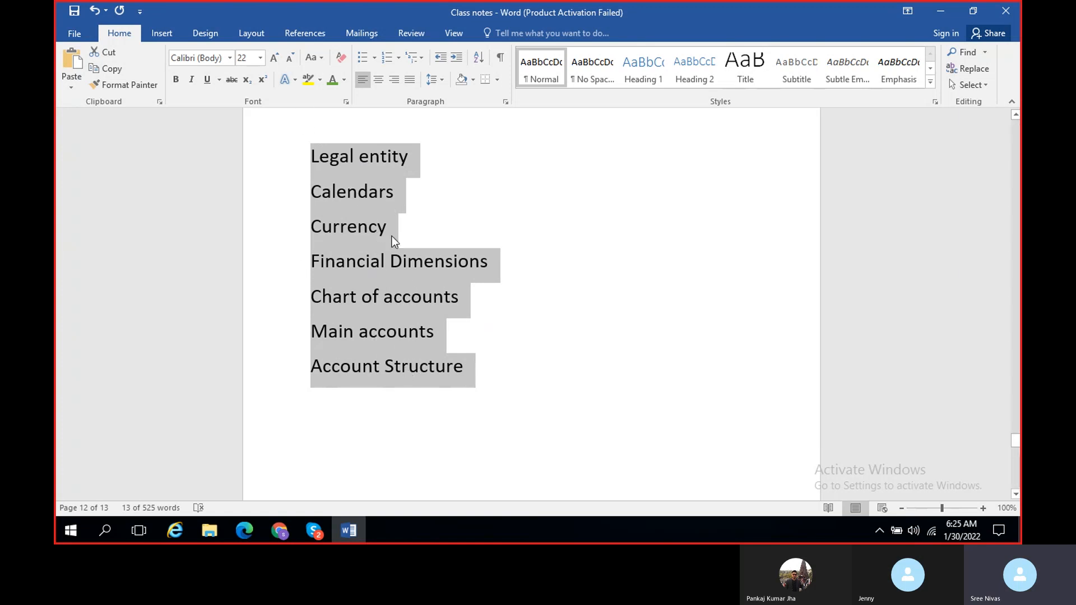
{"action": "left_click", "coordinate": [404, 278]}
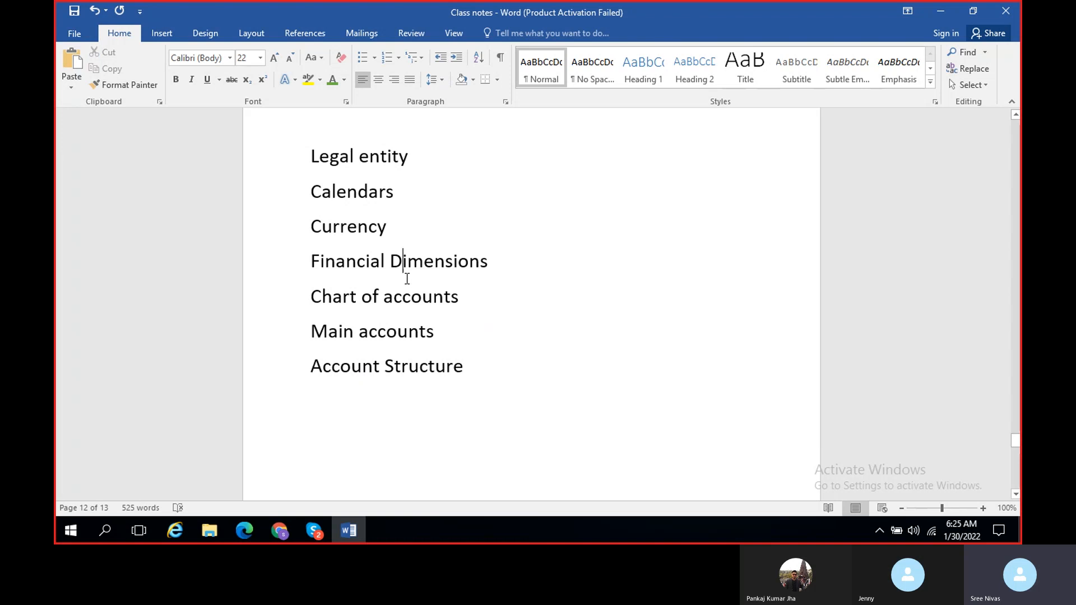
{"action": "left_click_drag", "start_coordinate": [309, 148], "coordinate": [452, 372]}
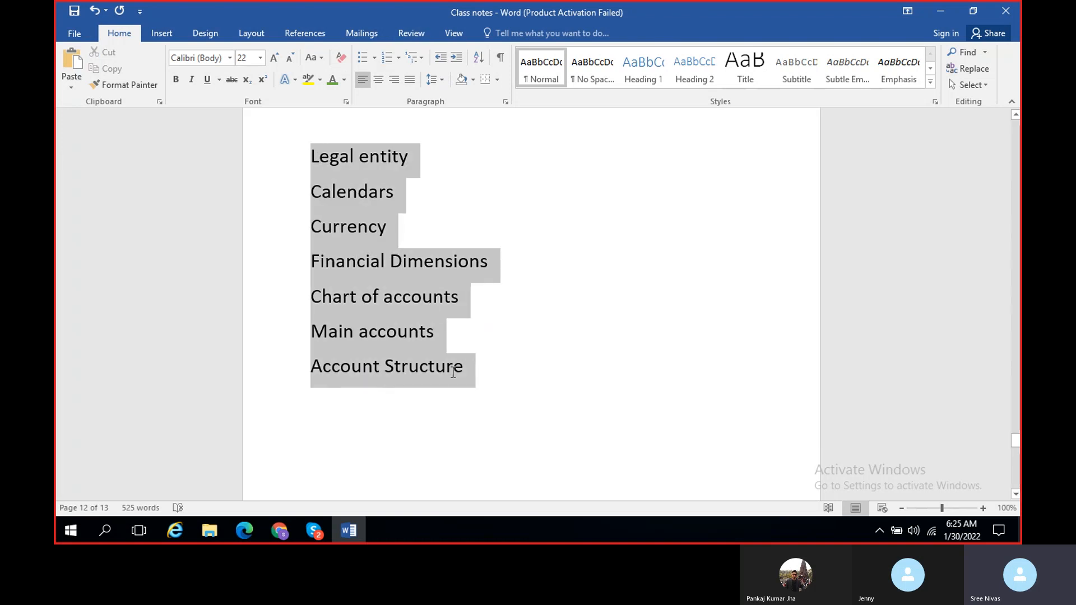
{"action": "left_click", "coordinate": [506, 271]}
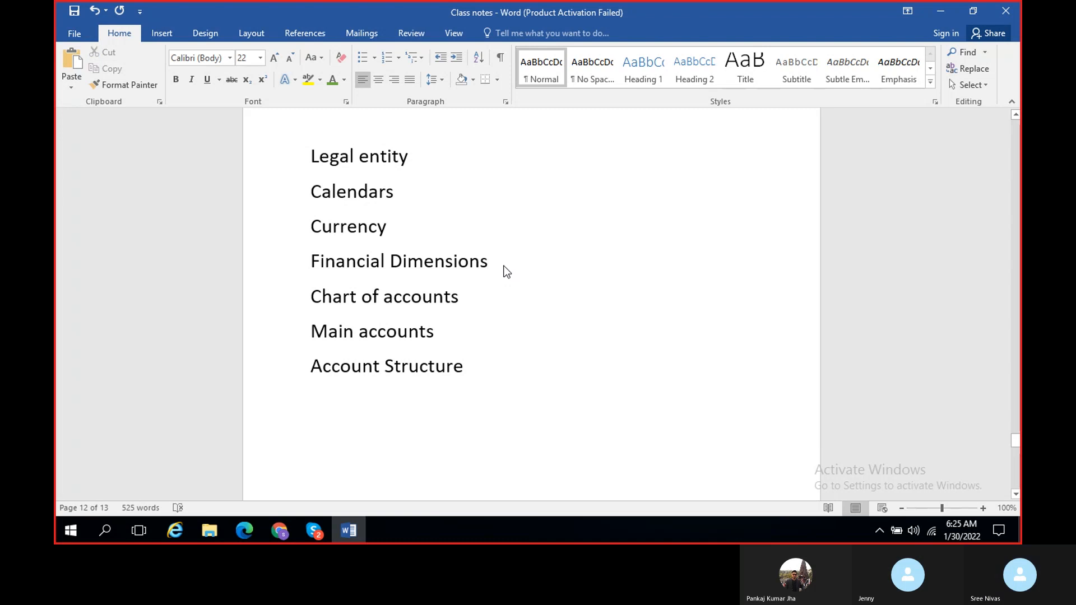
Switch to Dynamics 365 and open the Ledger page from the General ledger module's ledger setup.
{"action": "left_click", "coordinate": [352, 532]}
{"action": "left_click", "coordinate": [109, 8]}
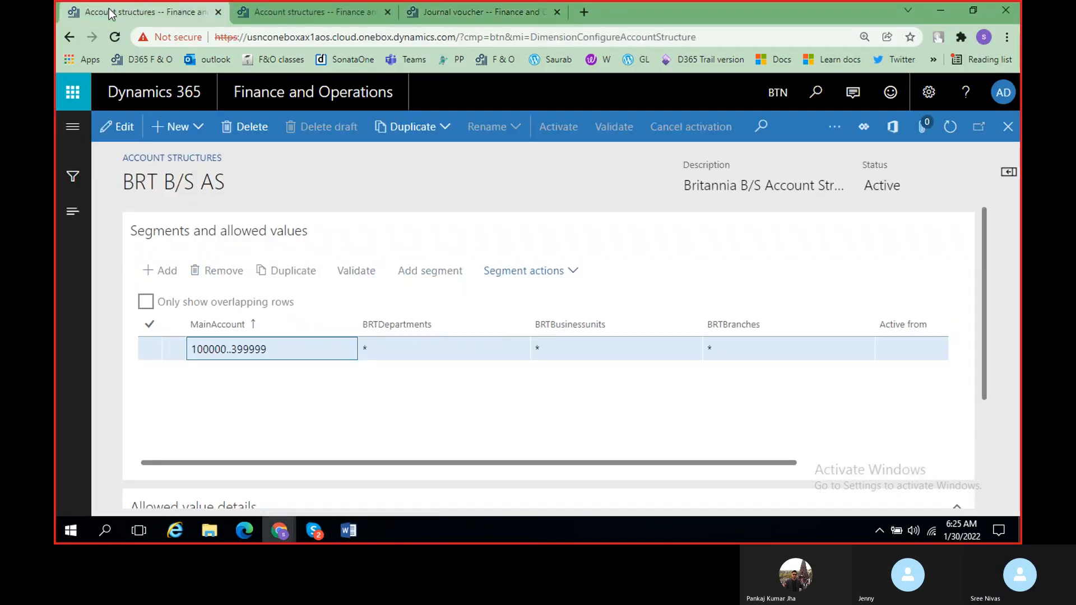
{"action": "left_click", "coordinate": [72, 127]}
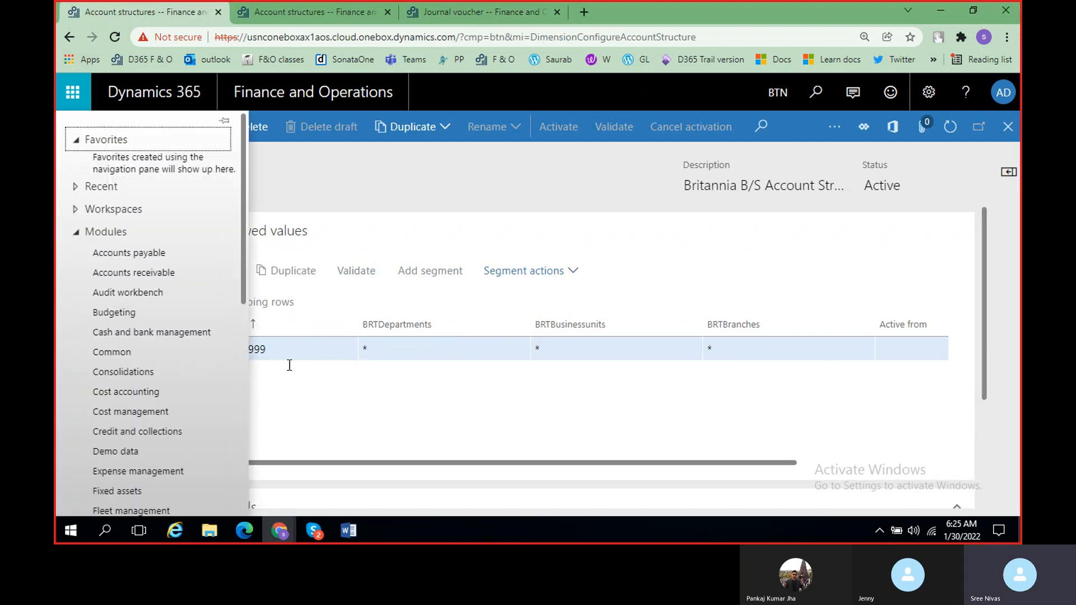
{"action": "scroll", "coordinate": [168, 303], "scroll_direction": "down", "scroll_amount": 5}
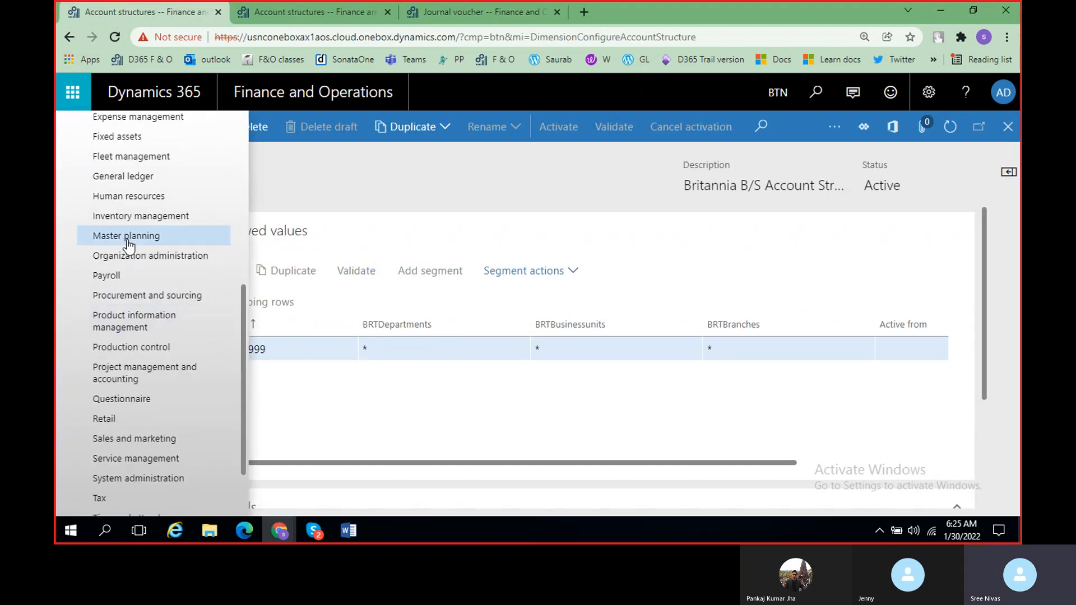
{"action": "scroll", "coordinate": [159, 247], "scroll_direction": "up", "scroll_amount": 1}
{"action": "left_click", "coordinate": [135, 250]}
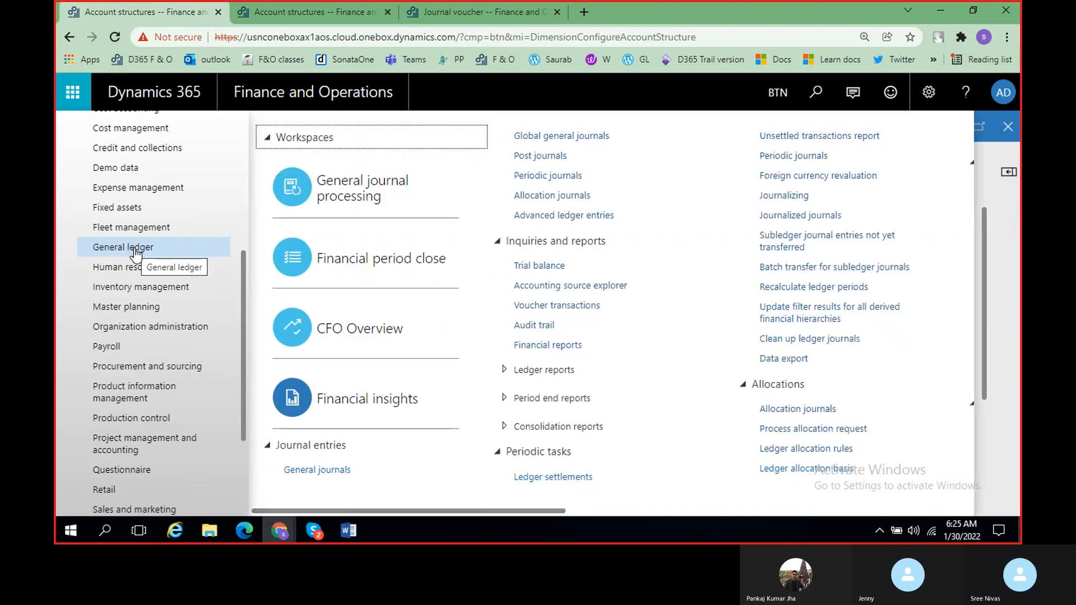
{"action": "left_click_drag", "start_coordinate": [473, 510], "coordinate": [799, 516]}
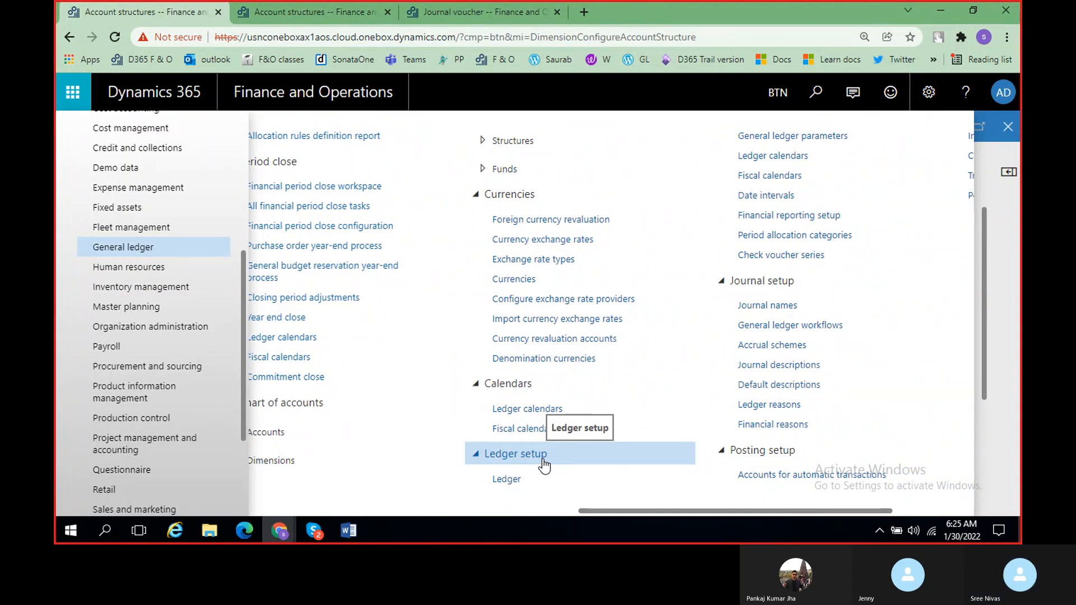
{"action": "left_click", "coordinate": [511, 483]}
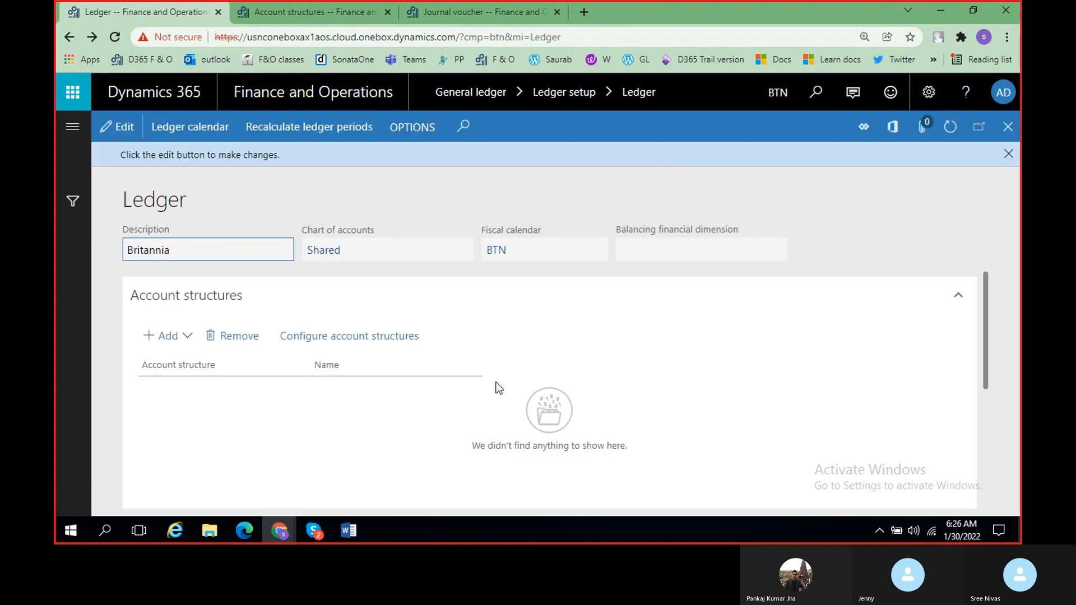
Edit the Britannia ledger, setting its chart of accounts to BRT COA and checking the BTN fiscal calendar.
{"action": "left_click", "coordinate": [115, 129]}
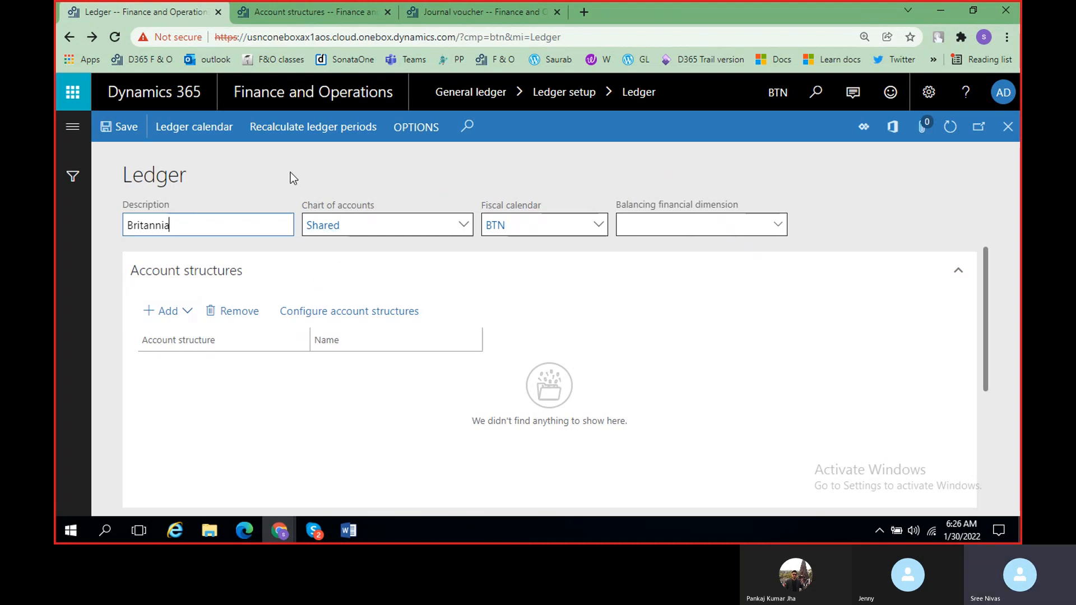
{"action": "left_click", "coordinate": [466, 231]}
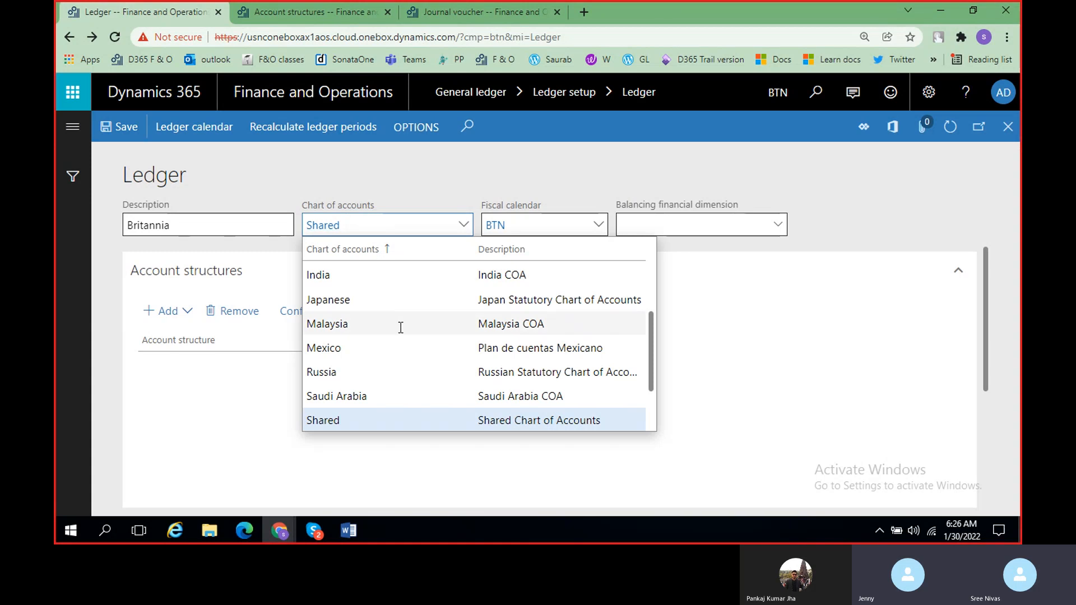
{"action": "scroll", "coordinate": [401, 330], "scroll_direction": "down", "scroll_amount": 1}
{"action": "scroll", "coordinate": [401, 330], "scroll_direction": "up", "scroll_amount": 3}
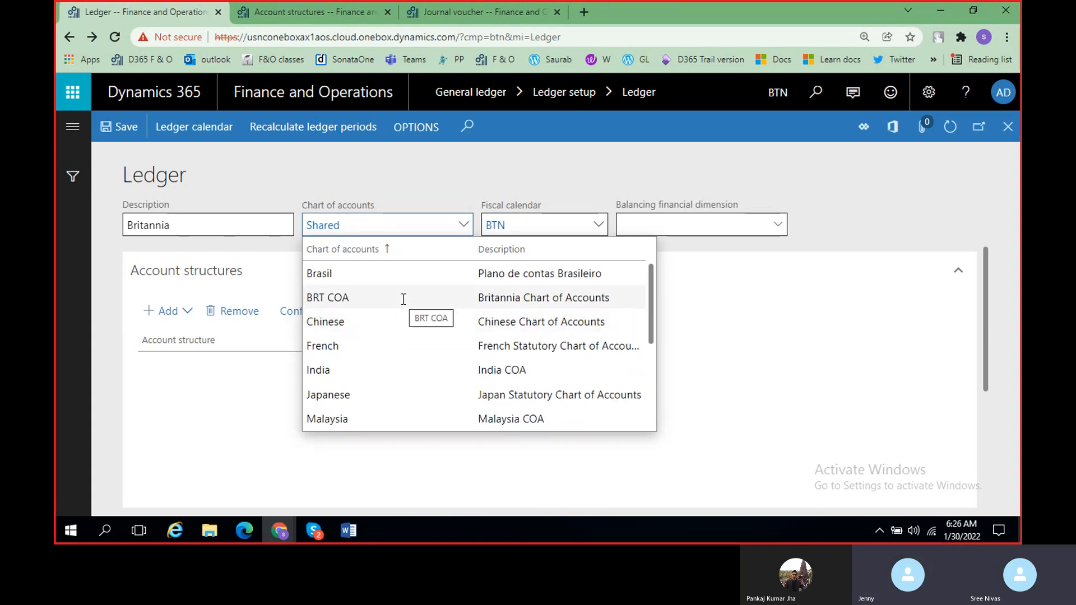
{"action": "left_click", "coordinate": [403, 300]}
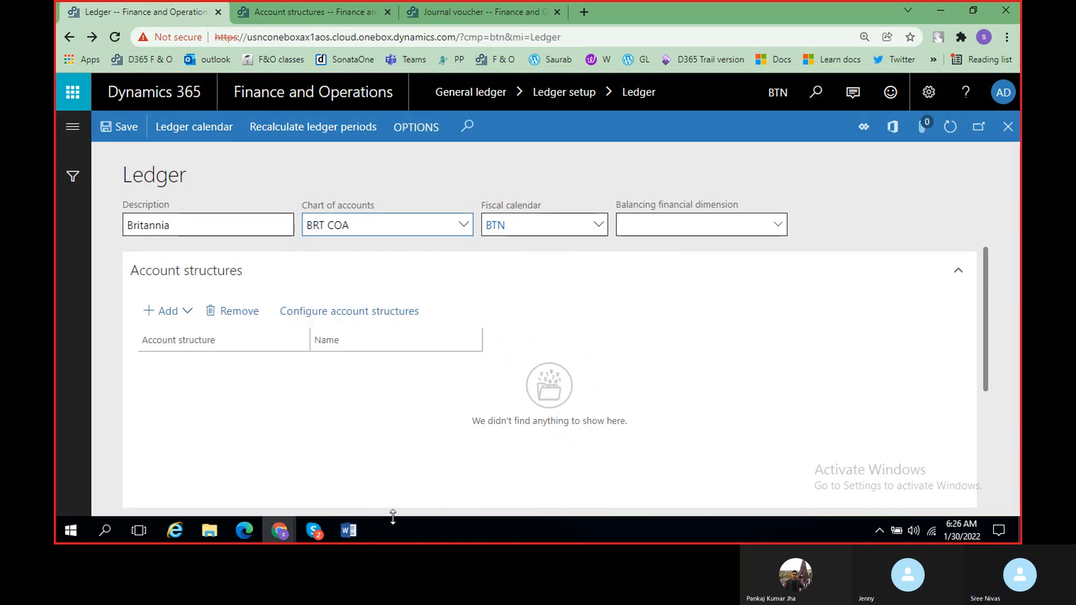
{"action": "left_click", "coordinate": [599, 227]}
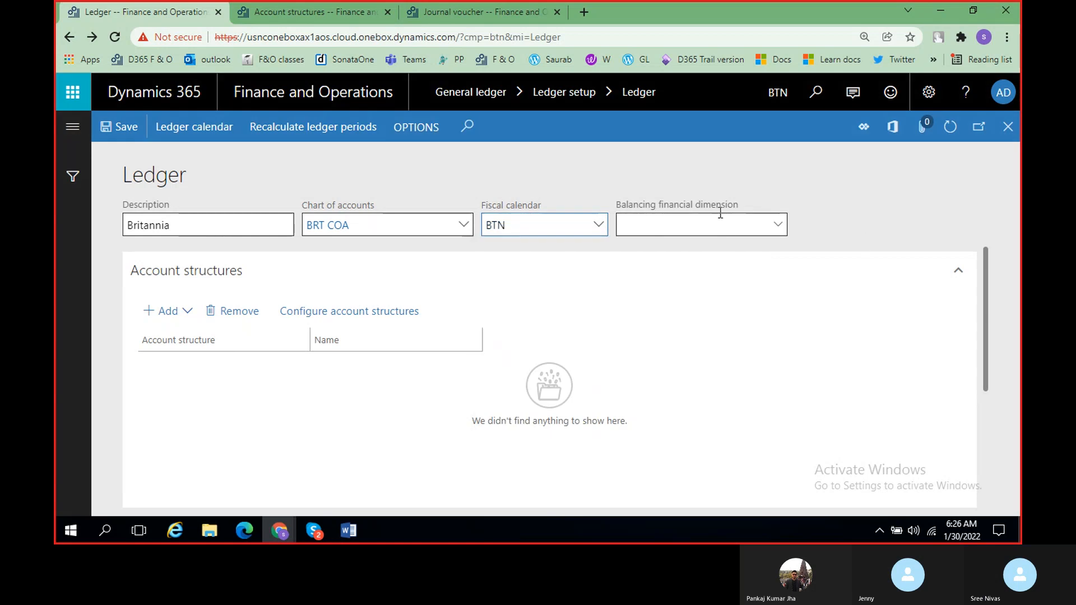
{"action": "mouse_move", "coordinate": [708, 204]}
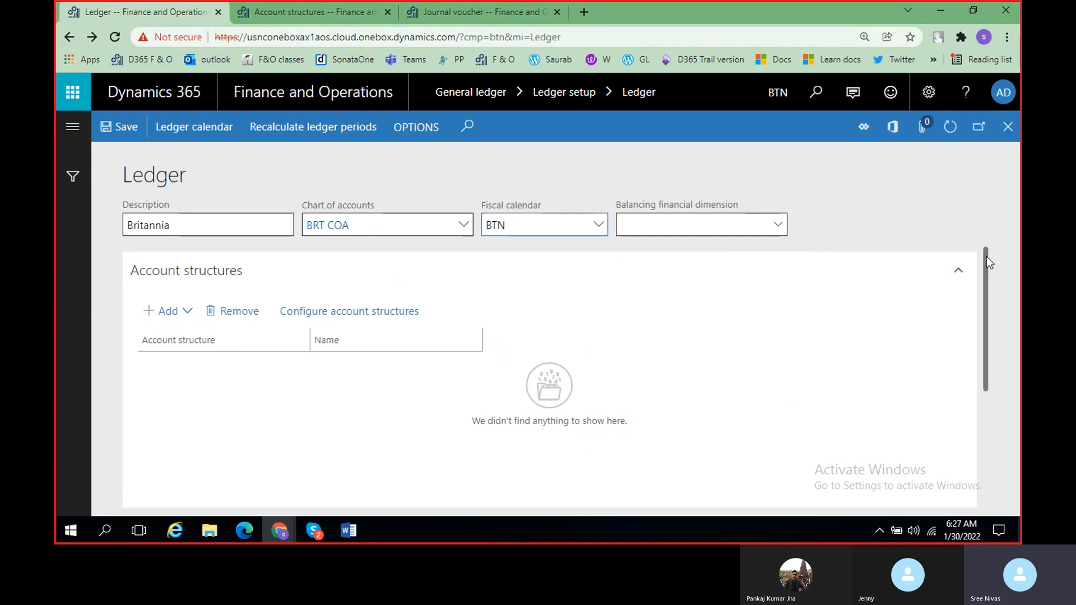
{"action": "left_click", "coordinate": [966, 276]}
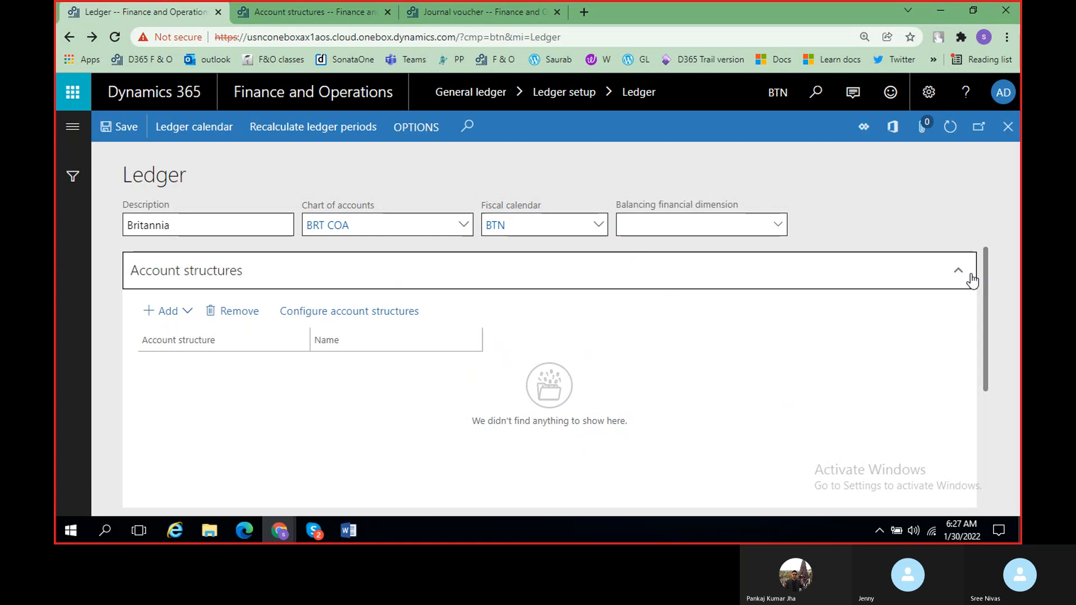
{"action": "left_click", "coordinate": [986, 298]}
{"action": "left_click", "coordinate": [961, 276]}
{"action": "left_click", "coordinate": [413, 278]}
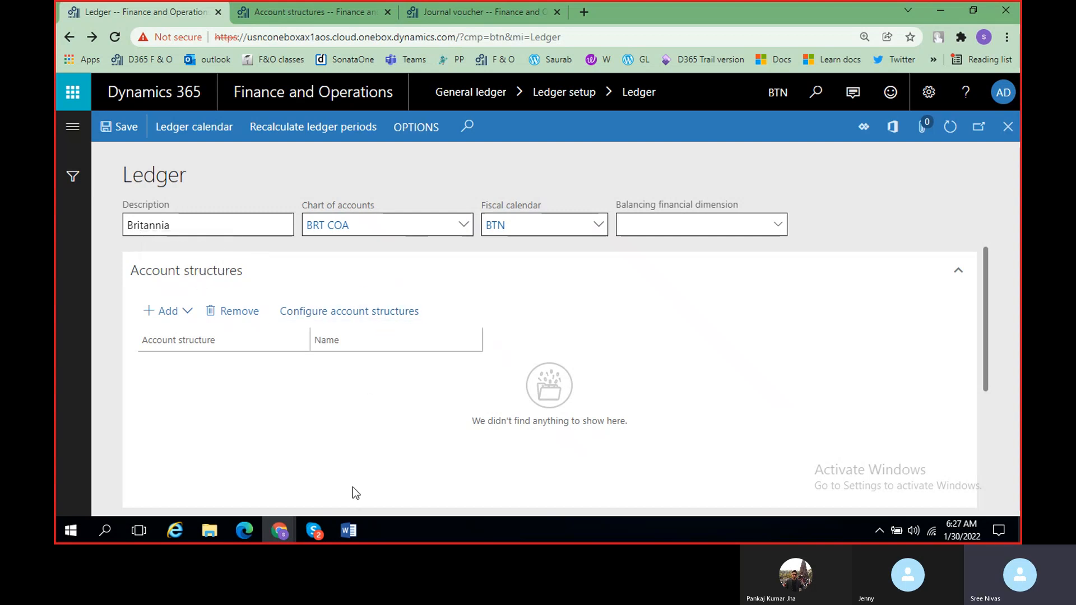
Add the BRT B/S AS account structure to the ledger, confirming the synchronization, and refresh the BRT P/L AS account structure page.
{"action": "left_click", "coordinate": [346, 311]}
{"action": "left_click", "coordinate": [153, 314]}
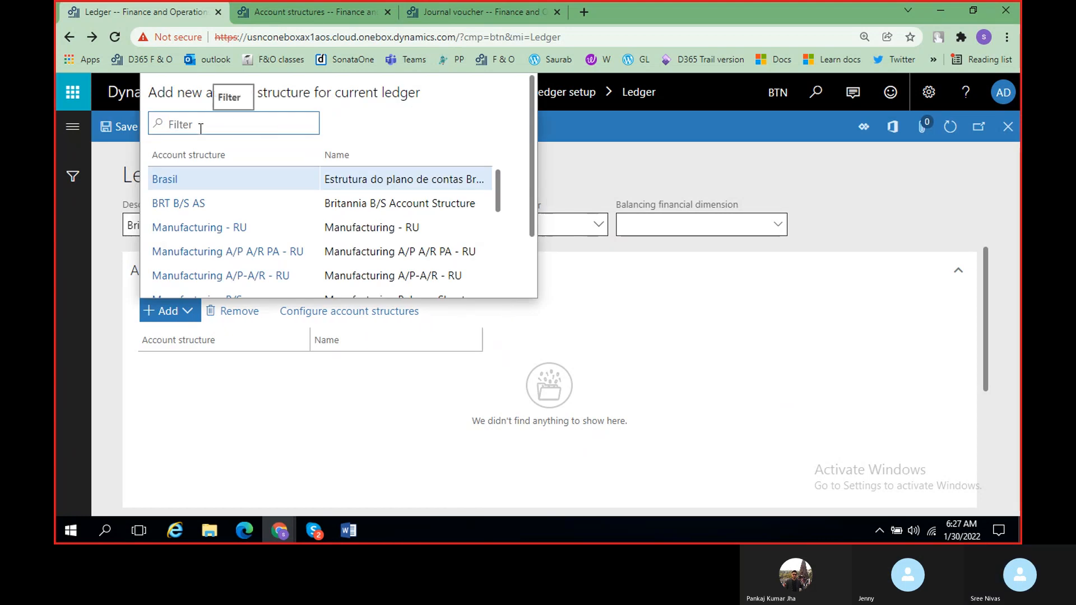
{"action": "left_click", "coordinate": [197, 213]}
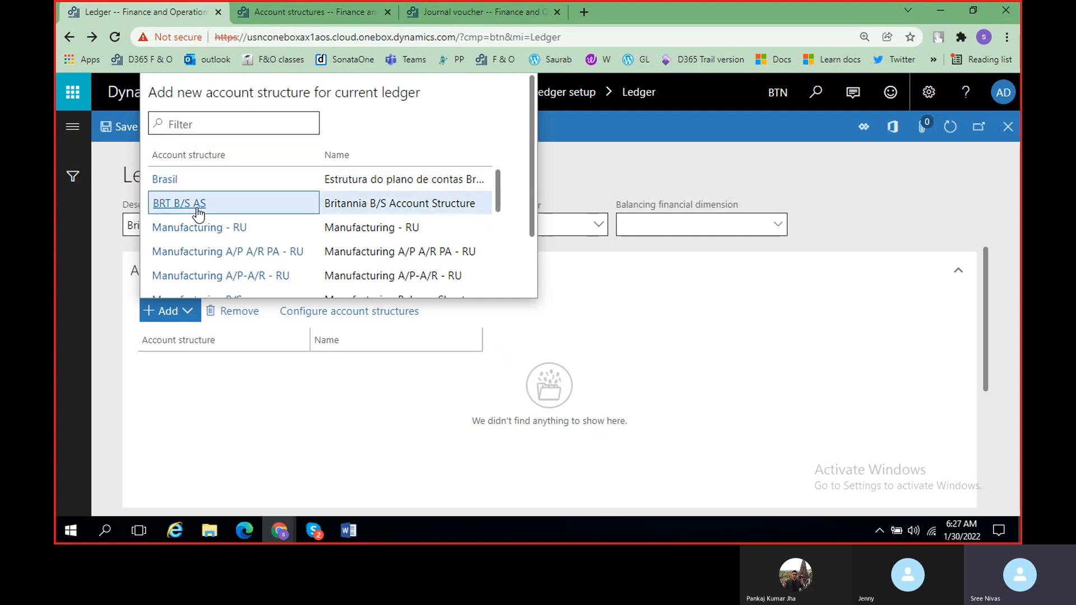
{"action": "left_click", "coordinate": [342, 13]}
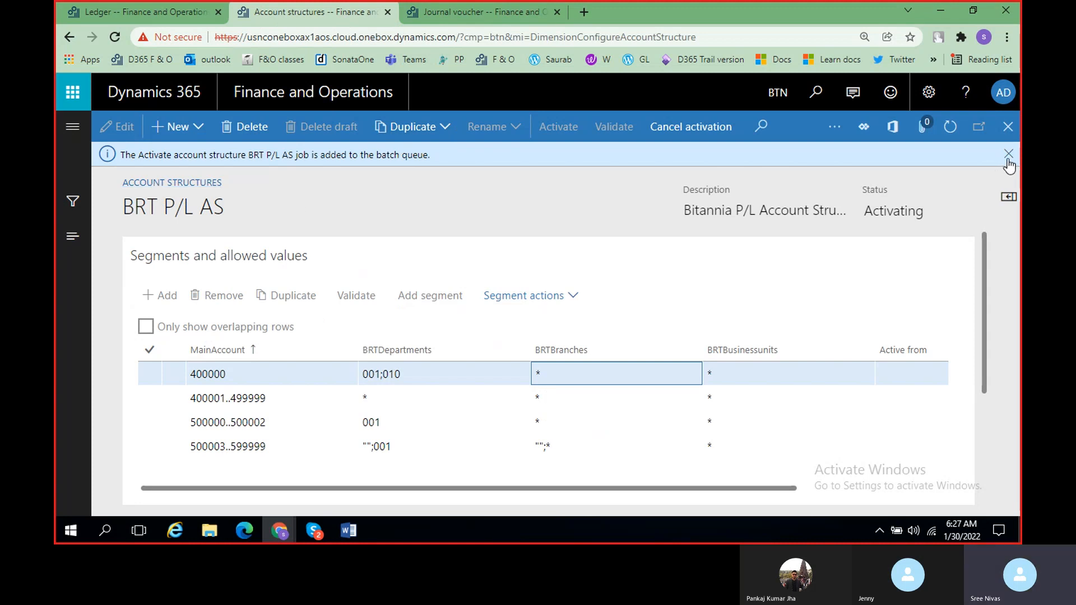
{"action": "left_click", "coordinate": [949, 134]}
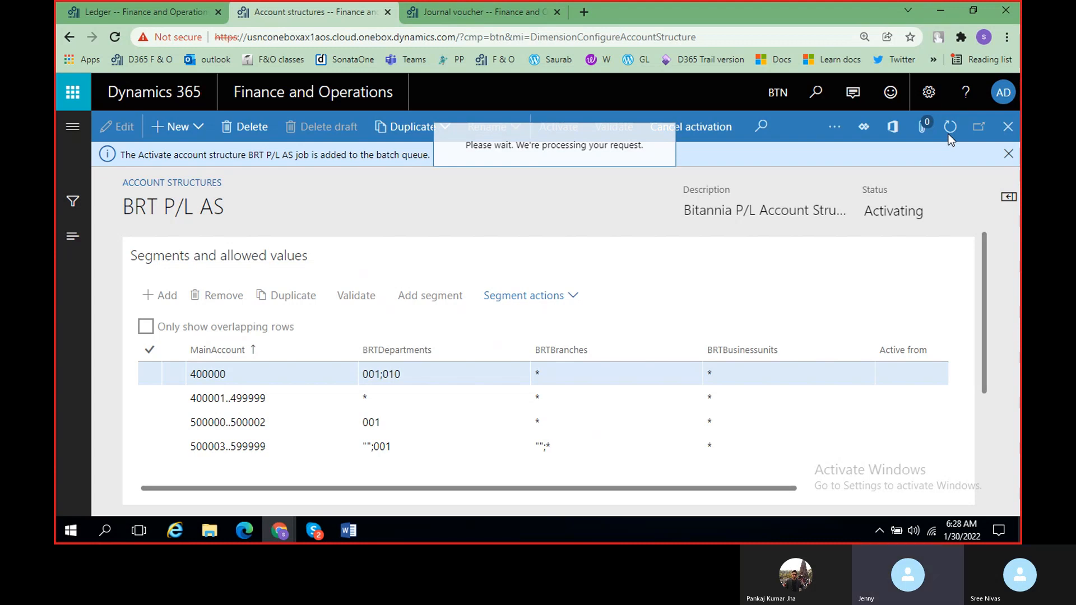
{"action": "left_click", "coordinate": [139, 13]}
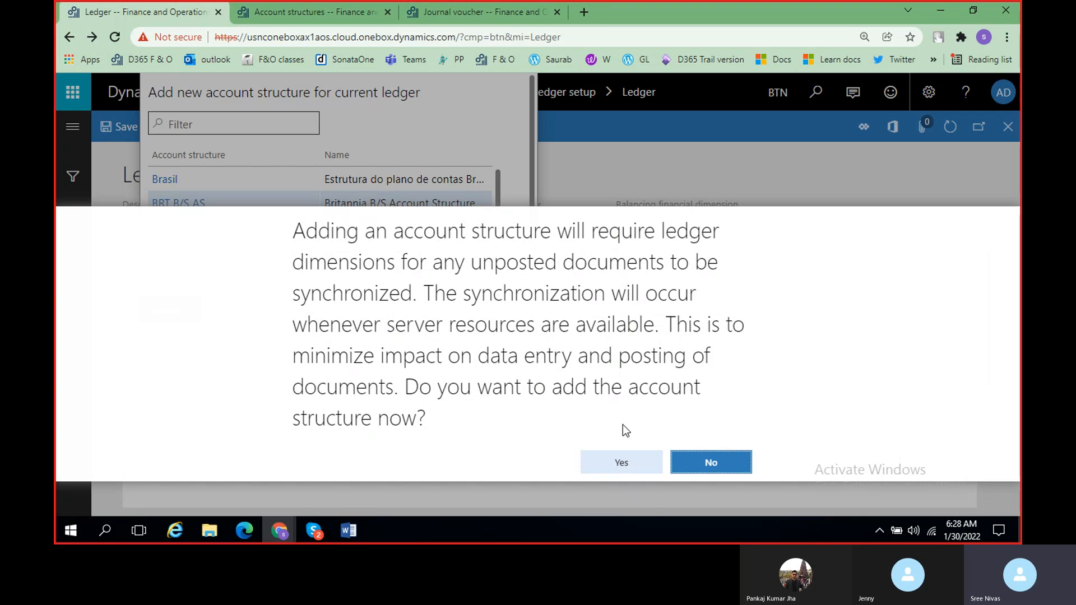
{"action": "left_click", "coordinate": [638, 467]}
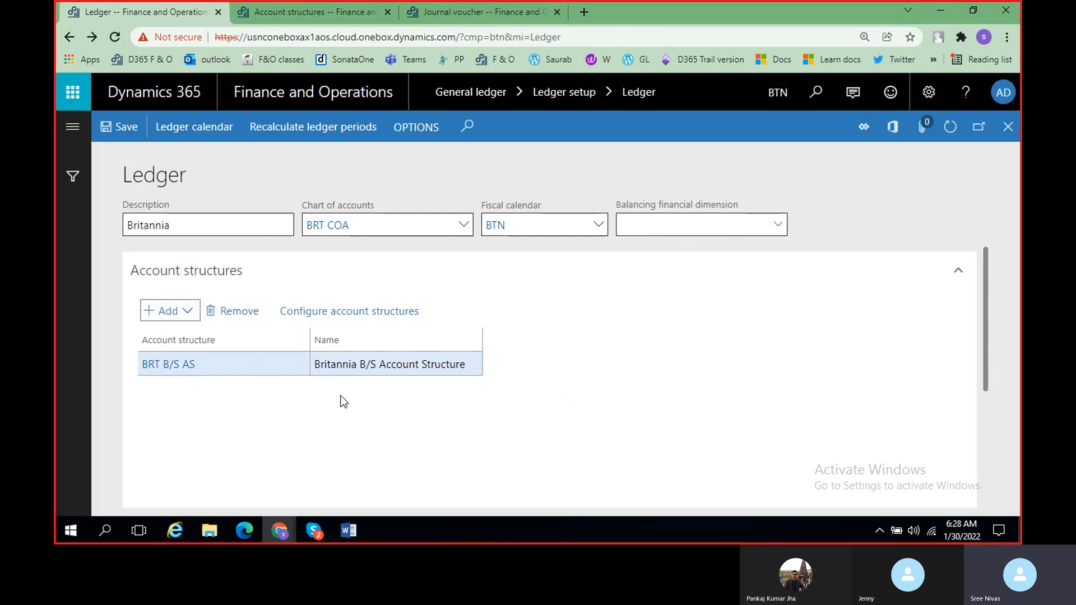
{"action": "scroll", "coordinate": [329, 394], "scroll_direction": "down", "scroll_amount": 1}
{"action": "scroll", "coordinate": [331, 398], "scroll_direction": "up", "scroll_amount": 1}
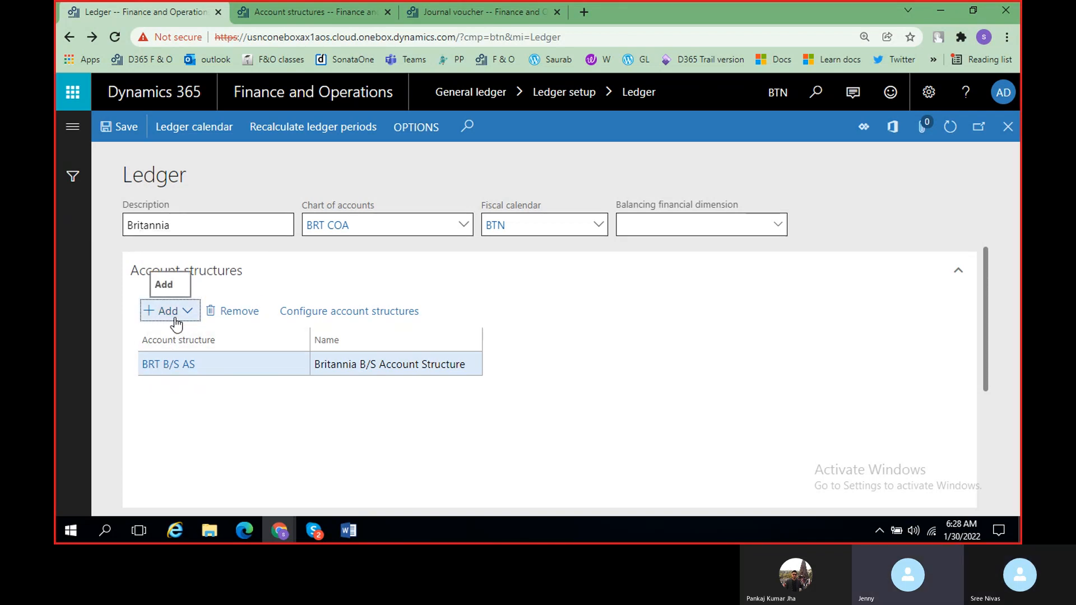
Return to the account structures list and check the status of BRT P/L AS.
{"action": "left_click", "coordinate": [315, 12]}
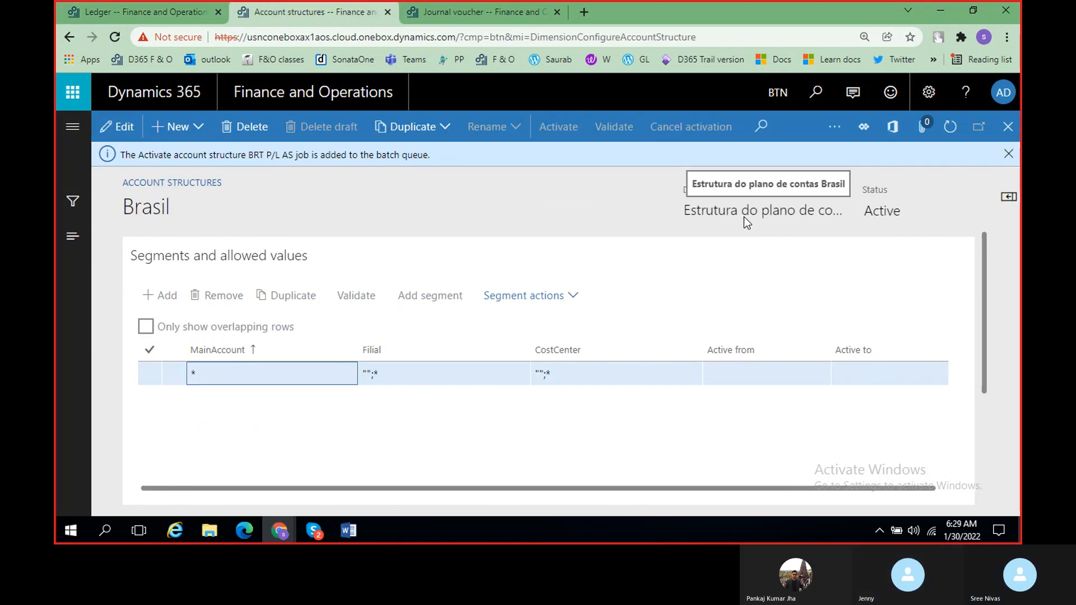
{"action": "left_click", "coordinate": [1007, 166]}
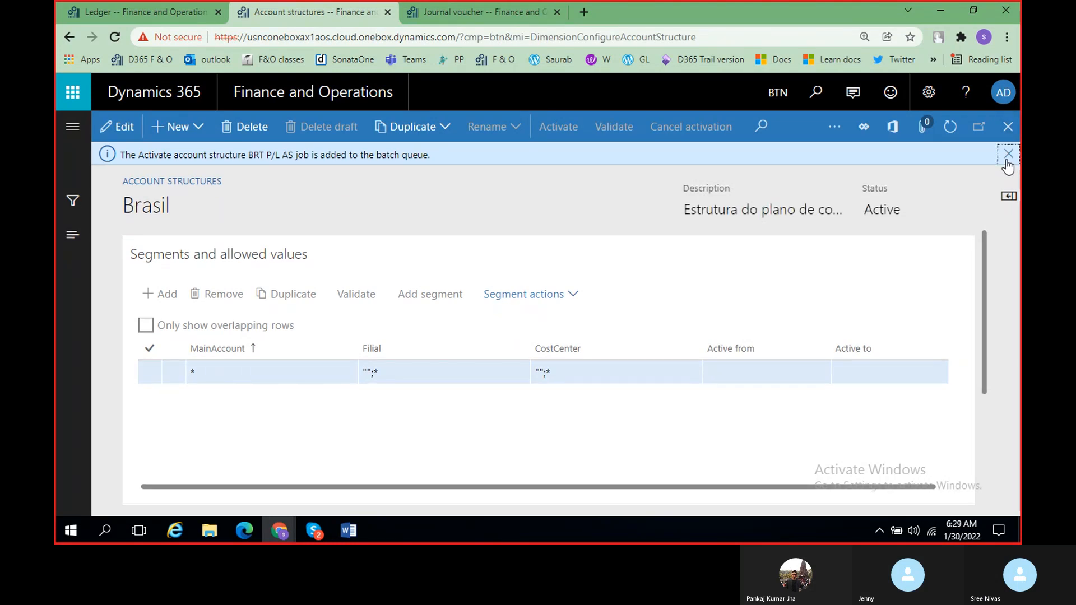
{"action": "left_click", "coordinate": [1007, 127]}
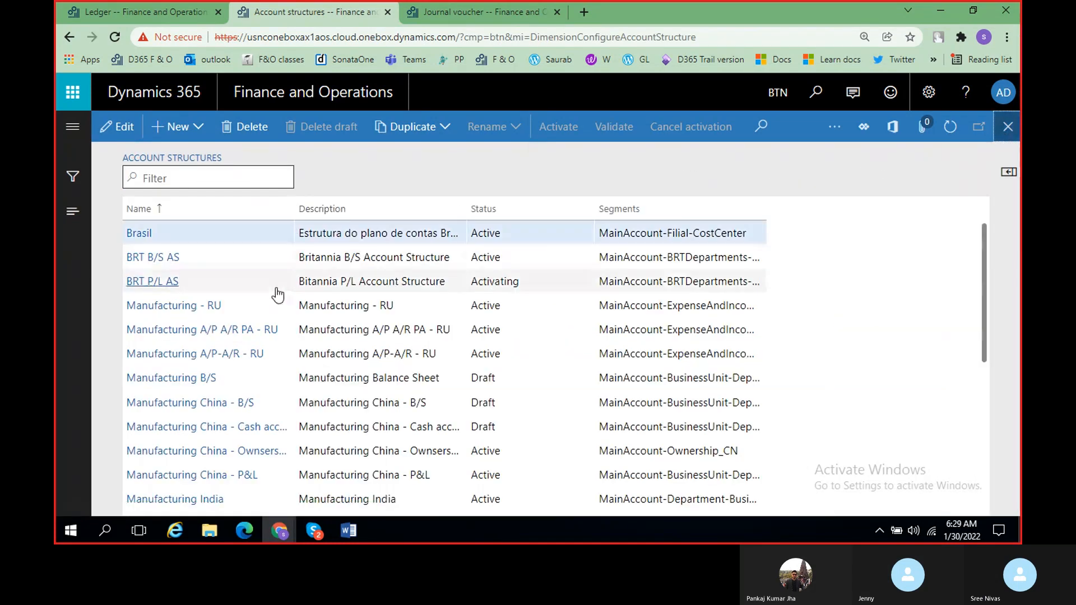
Look for BRT P/L AS among the account structures available for the ledger, and save and refresh the ledger.
{"action": "left_click", "coordinate": [150, 13]}
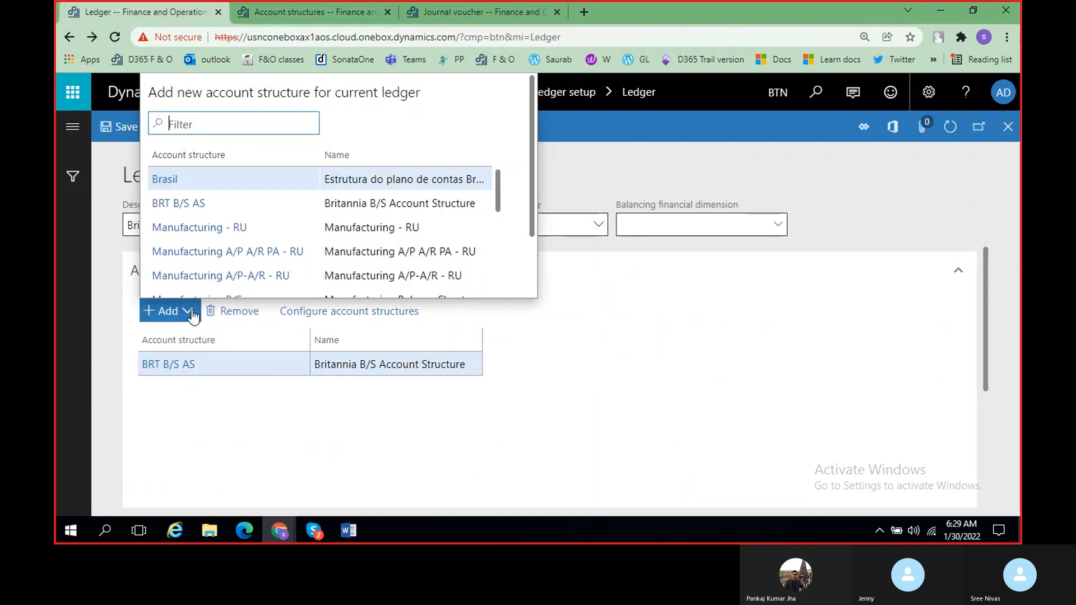
{"action": "scroll", "coordinate": [269, 243], "scroll_direction": "down", "scroll_amount": 3}
{"action": "scroll", "coordinate": [269, 242], "scroll_direction": "up", "scroll_amount": 3}
{"action": "left_click", "coordinate": [683, 241]}
{"action": "left_click", "coordinate": [119, 129]}
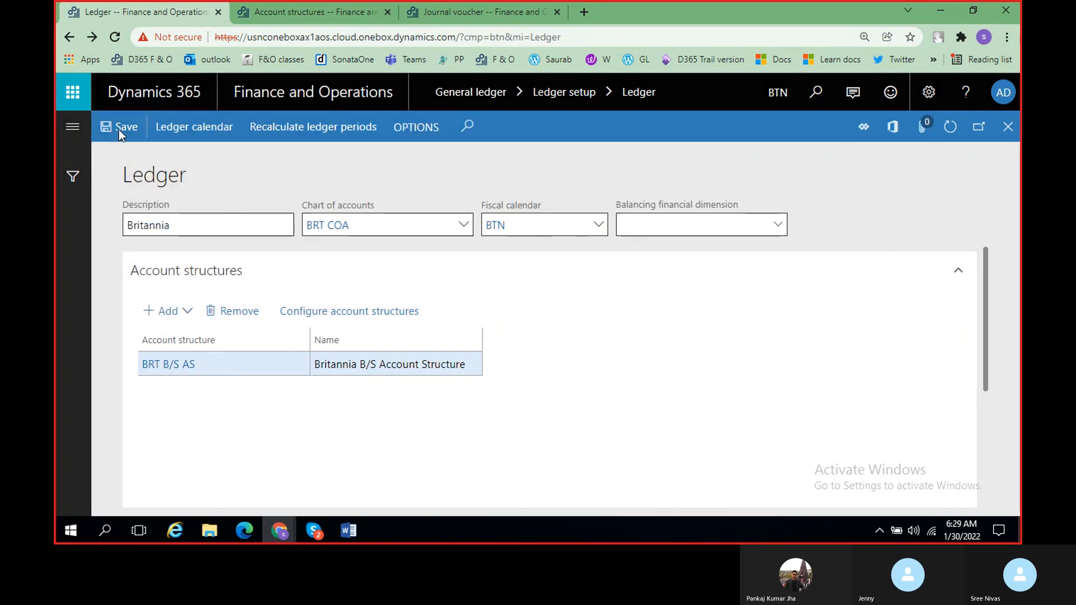
{"action": "left_click", "coordinate": [951, 128]}
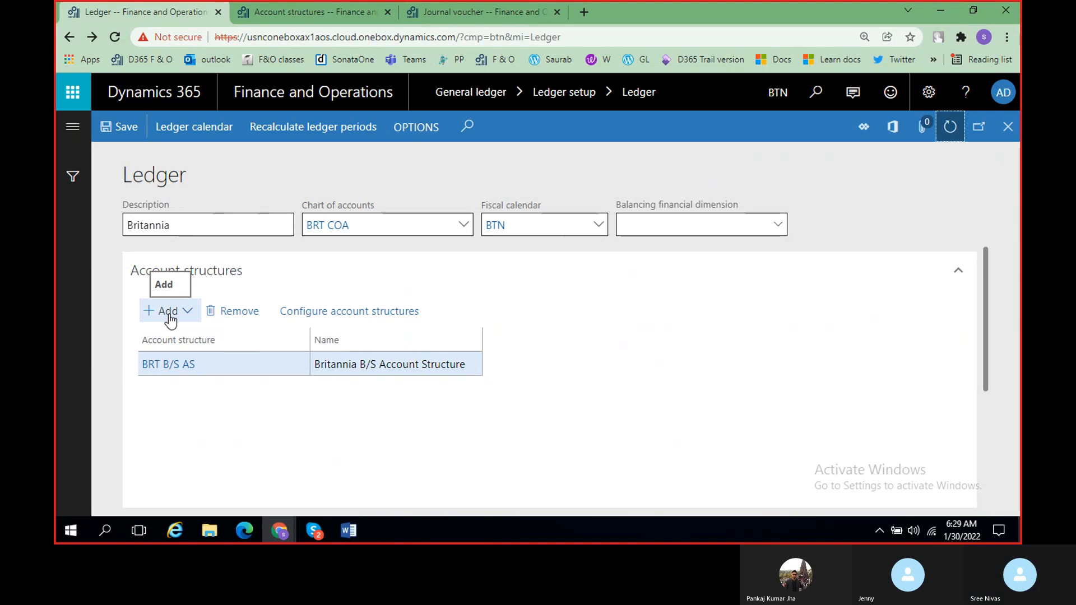
Search the ledger's available account structures again for BRT P/L AS and recheck its status in the account structures list.
{"action": "left_click", "coordinate": [172, 313]}
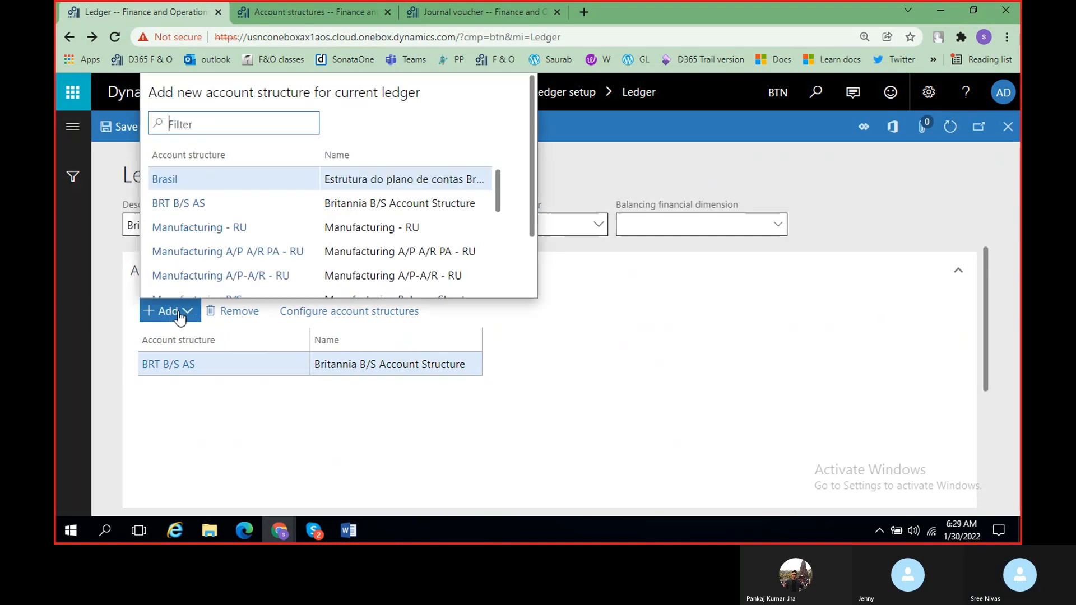
{"action": "scroll", "coordinate": [213, 217], "scroll_direction": "down", "scroll_amount": 6}
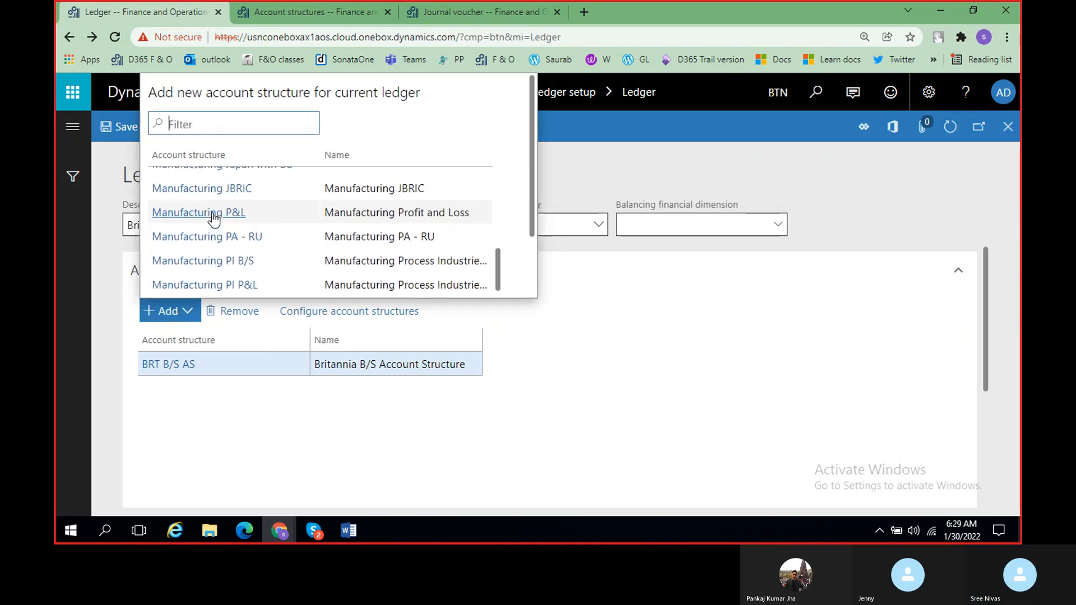
{"action": "scroll", "coordinate": [213, 218], "scroll_direction": "up", "scroll_amount": 5}
{"action": "scroll", "coordinate": [306, 248], "scroll_direction": "down", "scroll_amount": 7}
{"action": "scroll", "coordinate": [306, 249], "scroll_direction": "up", "scroll_amount": 7}
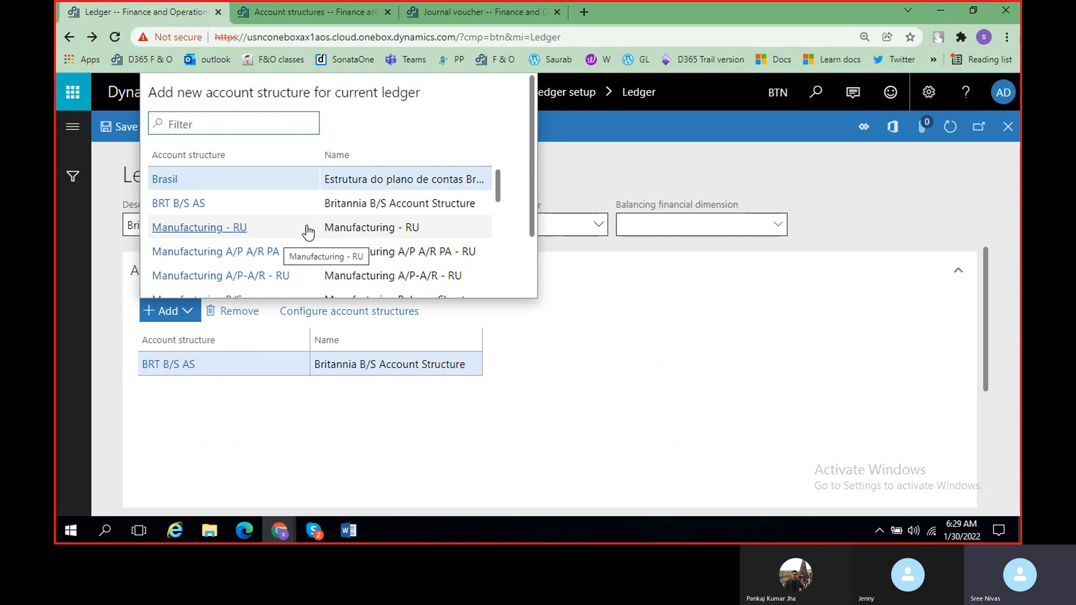
{"action": "left_click", "coordinate": [309, 12]}
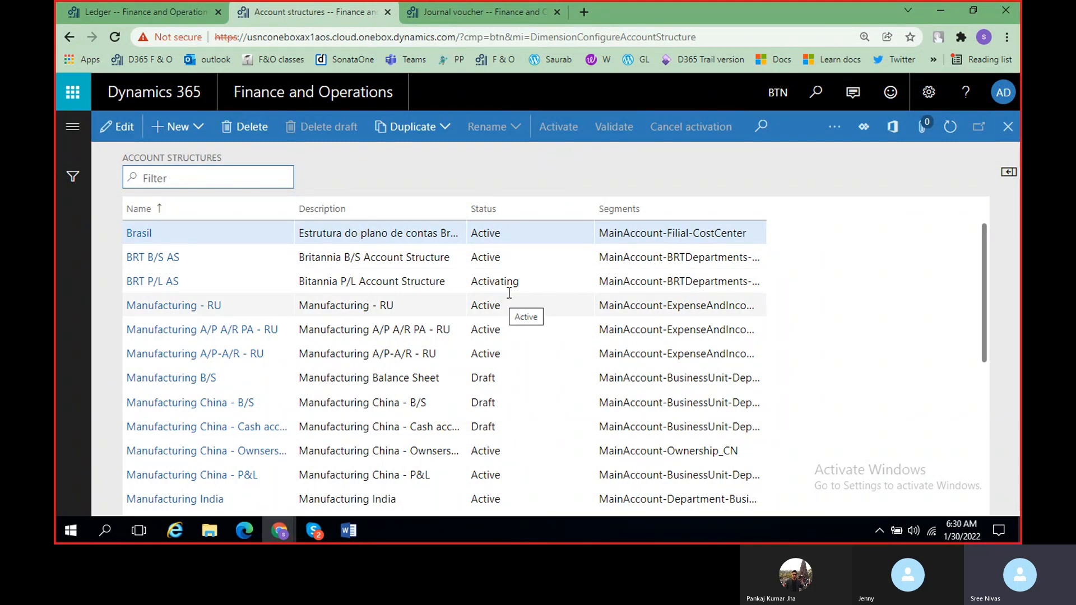
{"action": "left_click", "coordinate": [145, 17]}
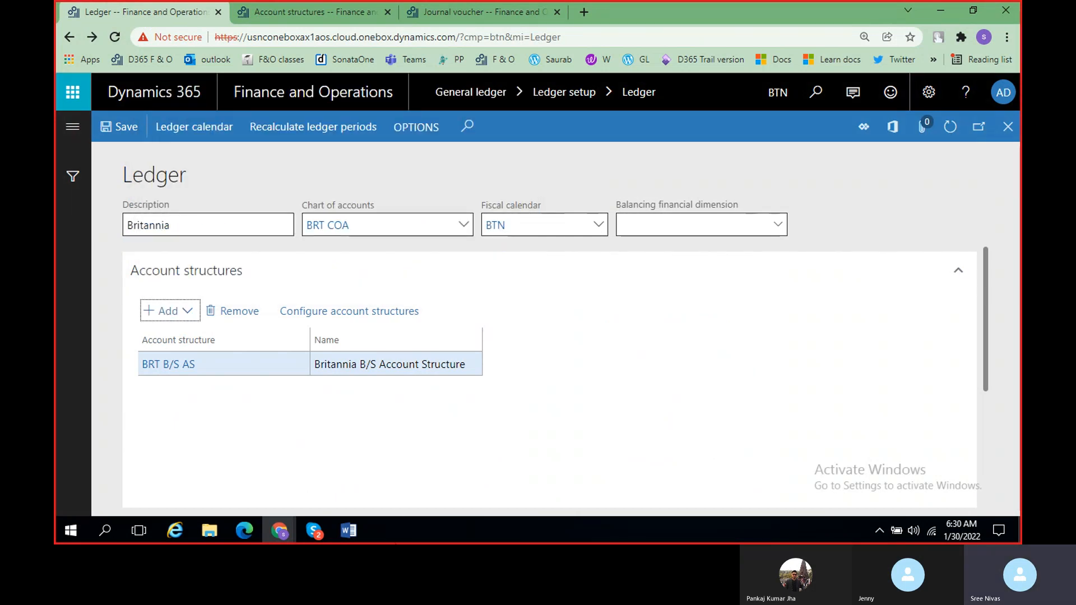
Review the setup topics in the Word class notes and return to the Dynamics 365 Ledger page.
{"action": "left_click", "coordinate": [350, 530]}
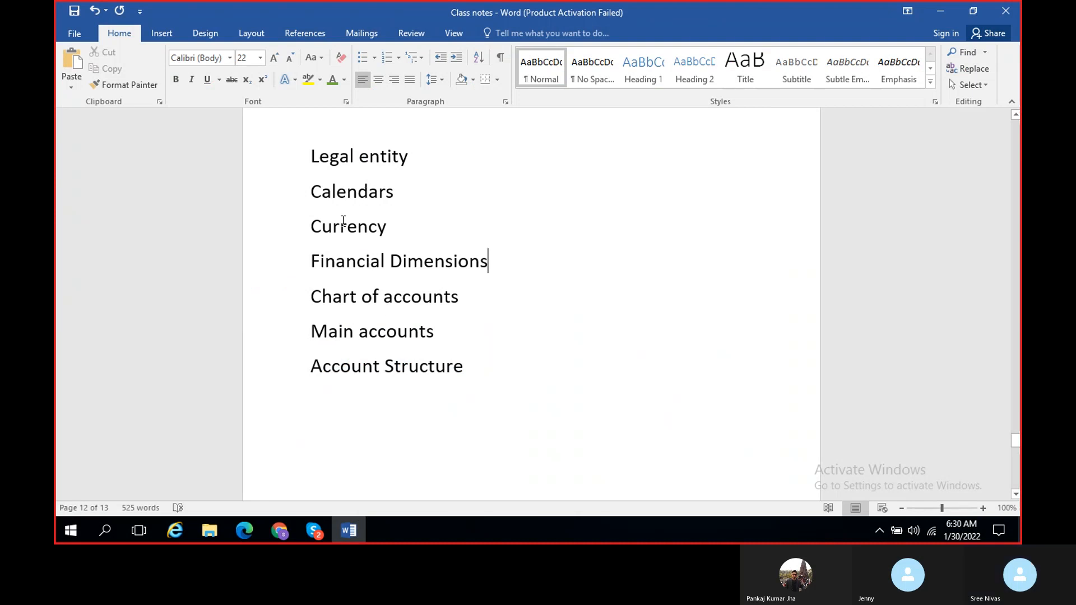
{"action": "scroll", "coordinate": [343, 222], "scroll_direction": "up", "scroll_amount": 2}
{"action": "scroll", "coordinate": [377, 265], "scroll_direction": "down", "scroll_amount": 1}
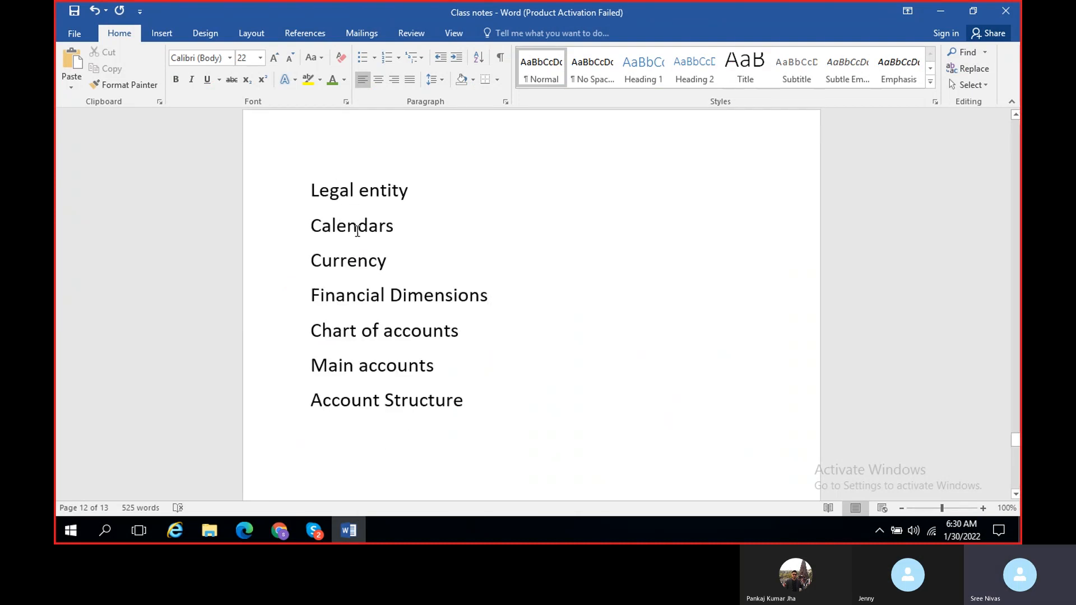
{"action": "left_click", "coordinate": [279, 530]}
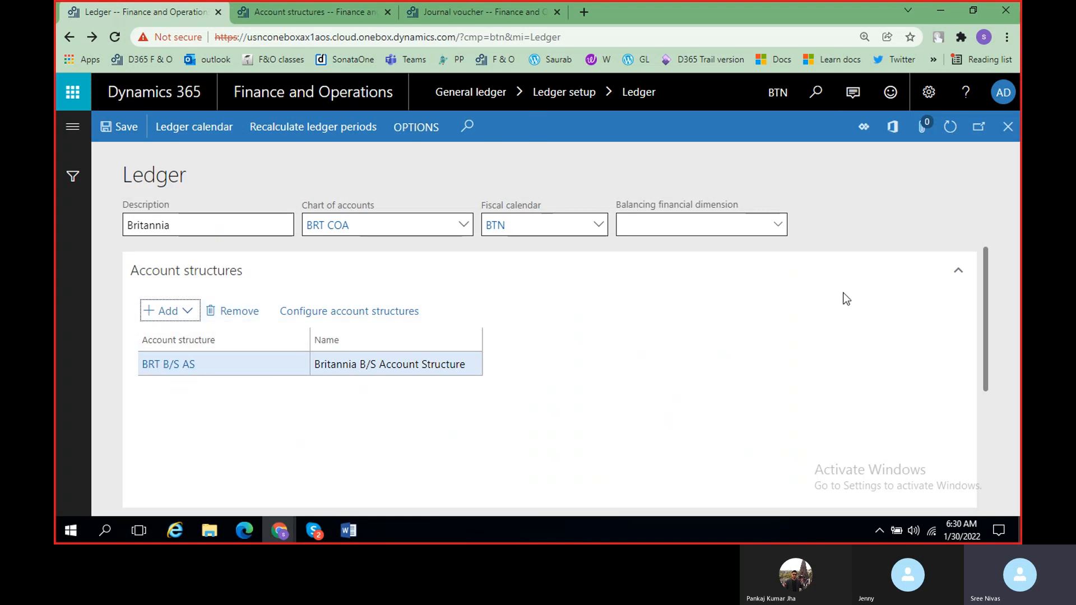
Review the ledger's currency settings, the reporting currency options and the accounts for currency revaluation, collapsing each section again.
{"action": "left_click", "coordinate": [953, 276]}
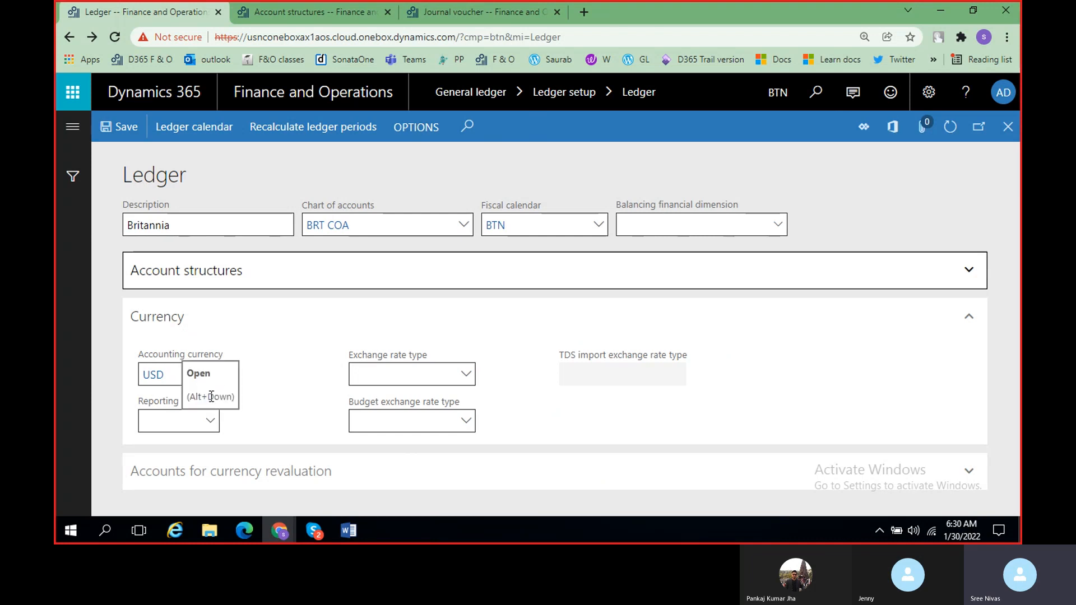
{"action": "left_click", "coordinate": [211, 427]}
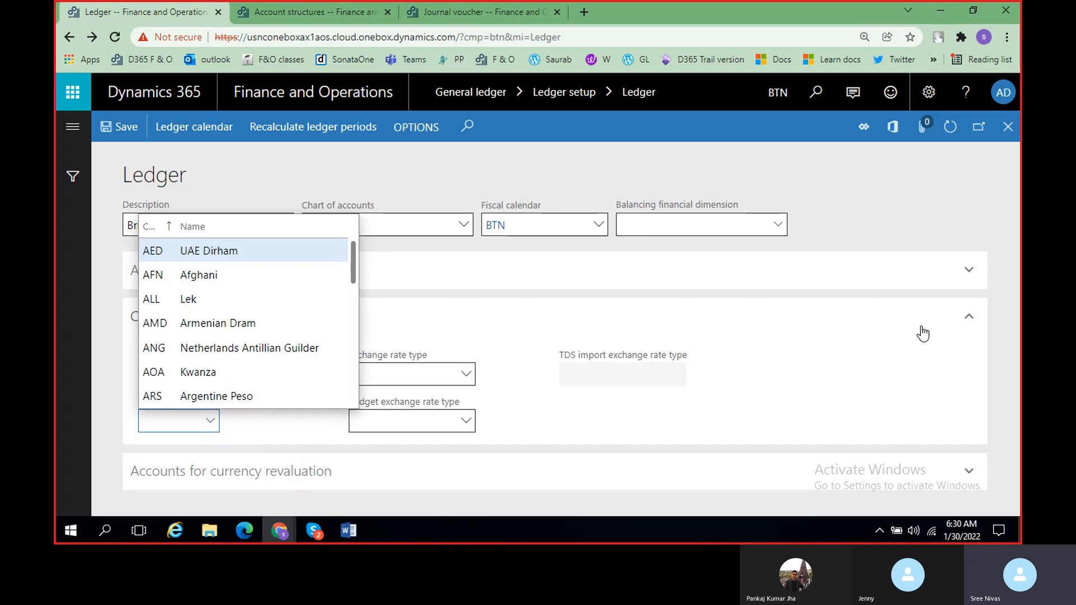
{"action": "left_click", "coordinate": [969, 321]}
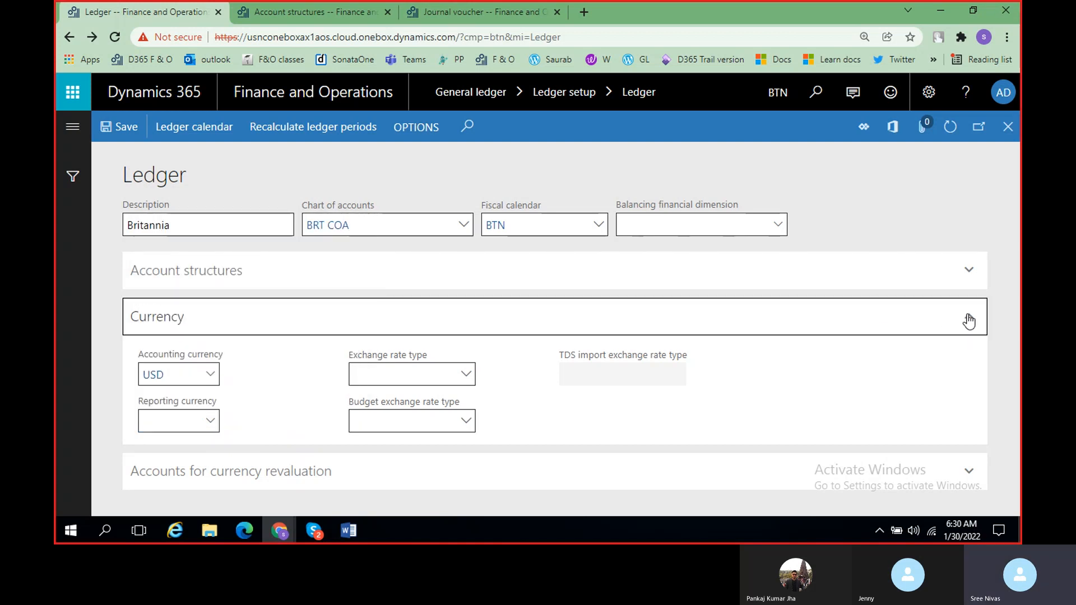
{"action": "left_click", "coordinate": [969, 321]}
{"action": "left_click", "coordinate": [250, 371]}
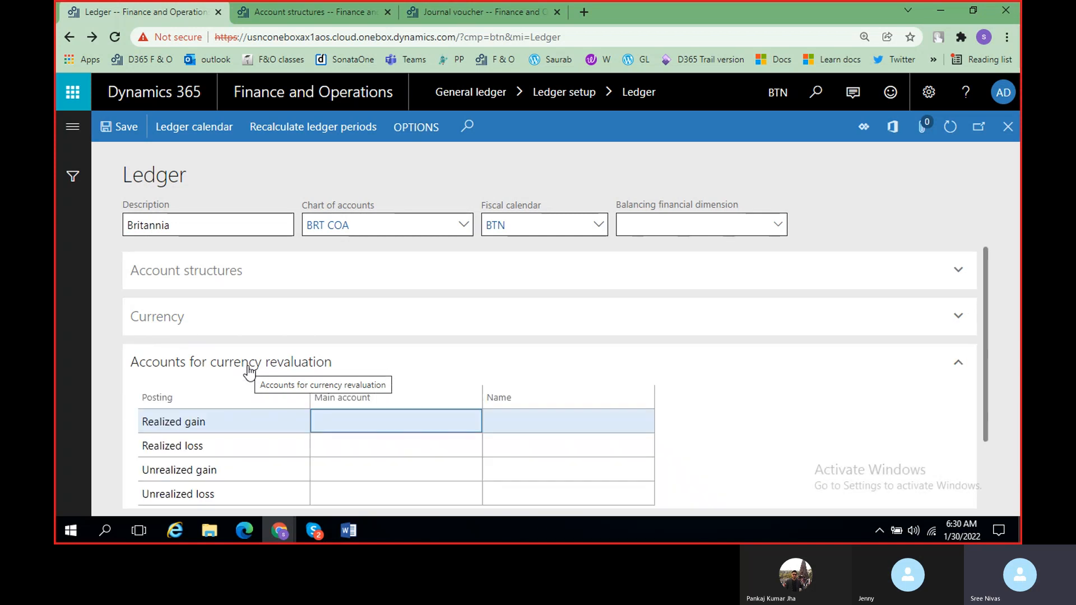
{"action": "left_click", "coordinate": [959, 367]}
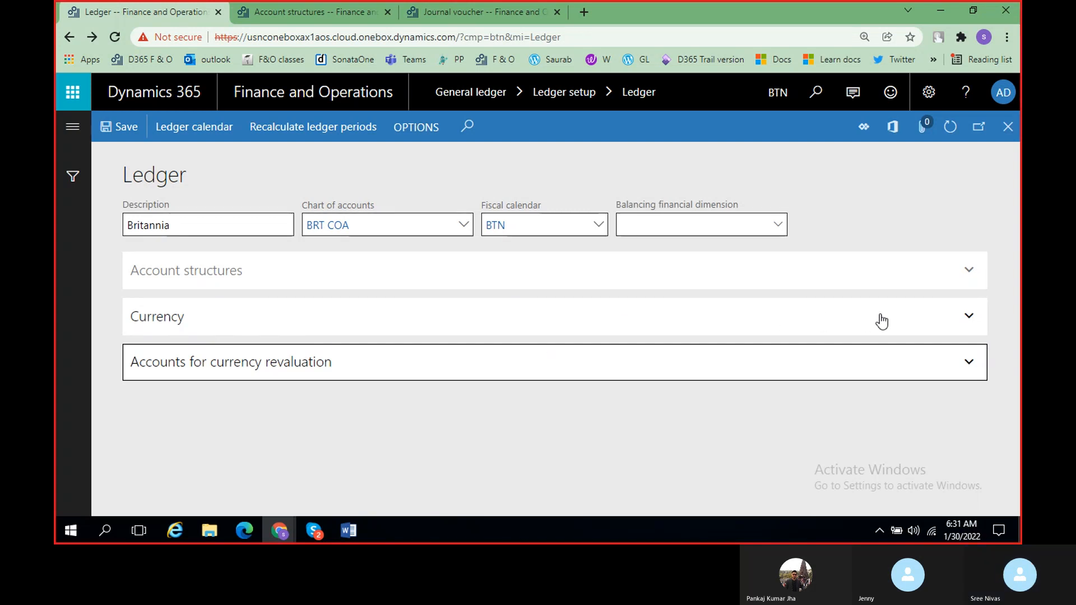
Dismiss the warnings on the BRMF journal voucher, then return to Britannia's ledger and show its account structures.
{"action": "left_click", "coordinate": [449, 13]}
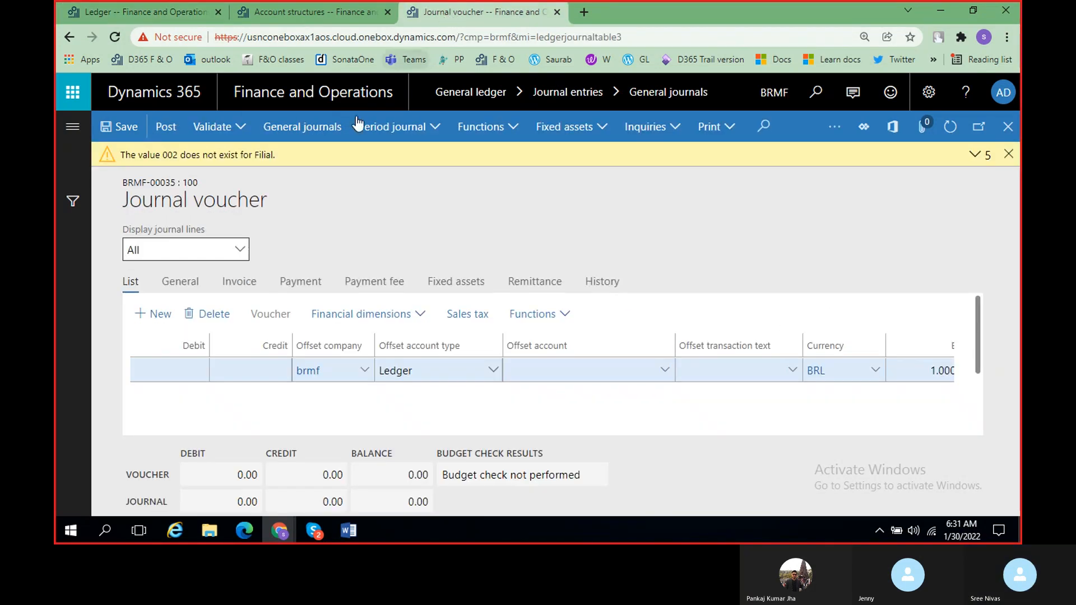
{"action": "left_click", "coordinate": [1009, 154]}
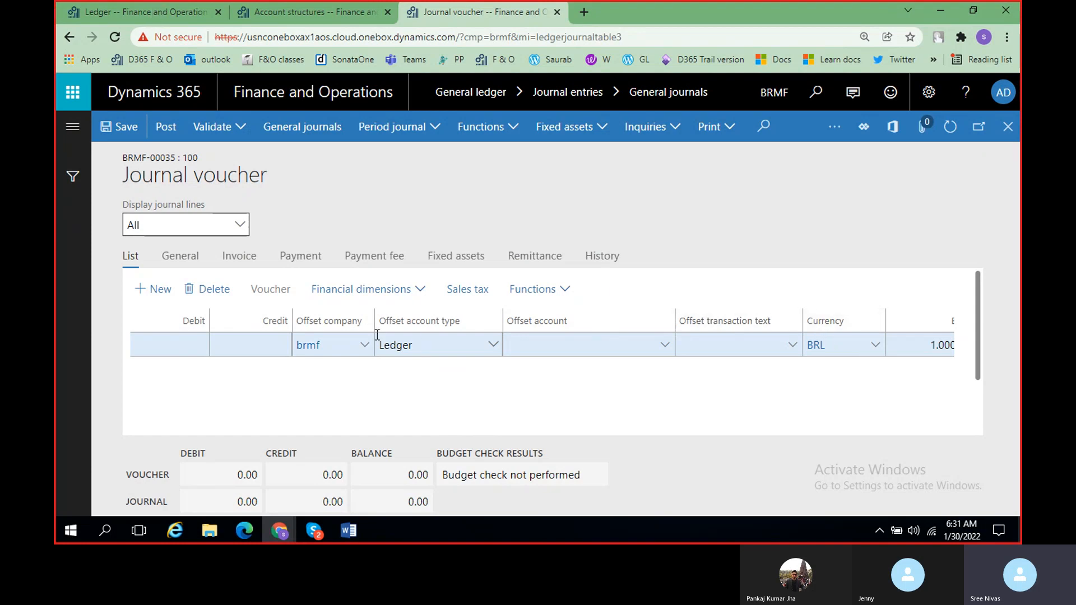
{"action": "left_click", "coordinate": [83, 7]}
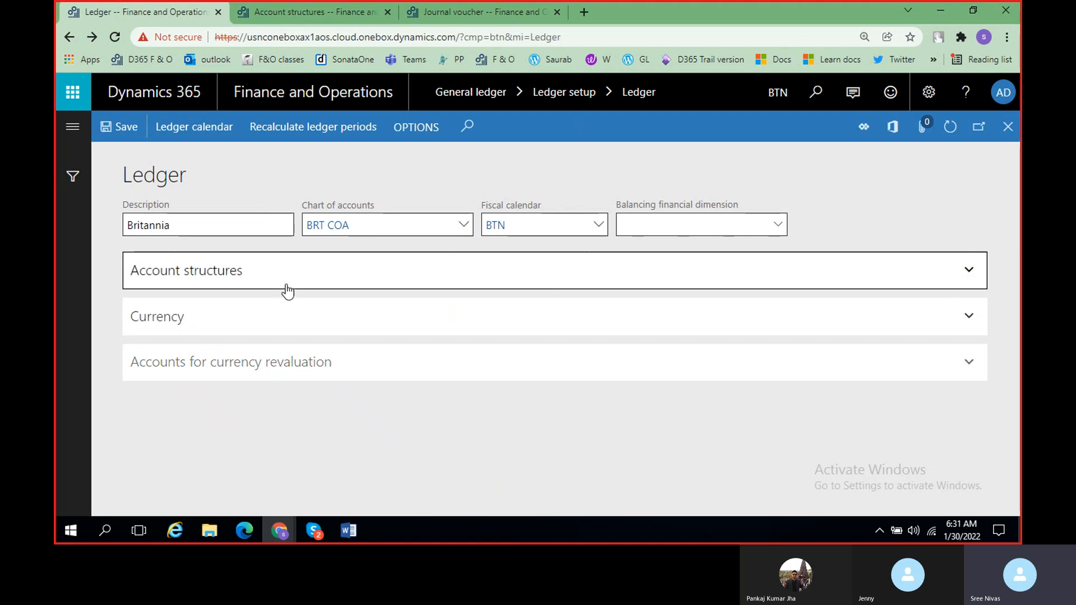
{"action": "left_click", "coordinate": [229, 286]}
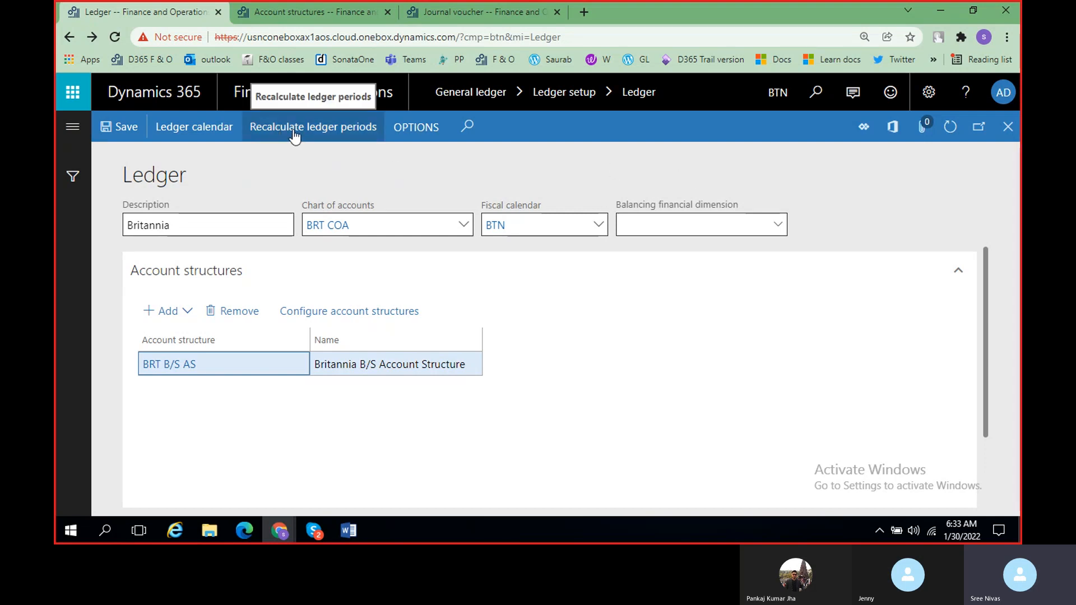
Open the ledger calendar from Britannia's ledger and check the setup topics in the Word class notes before returning to it.
{"action": "left_click", "coordinate": [210, 129]}
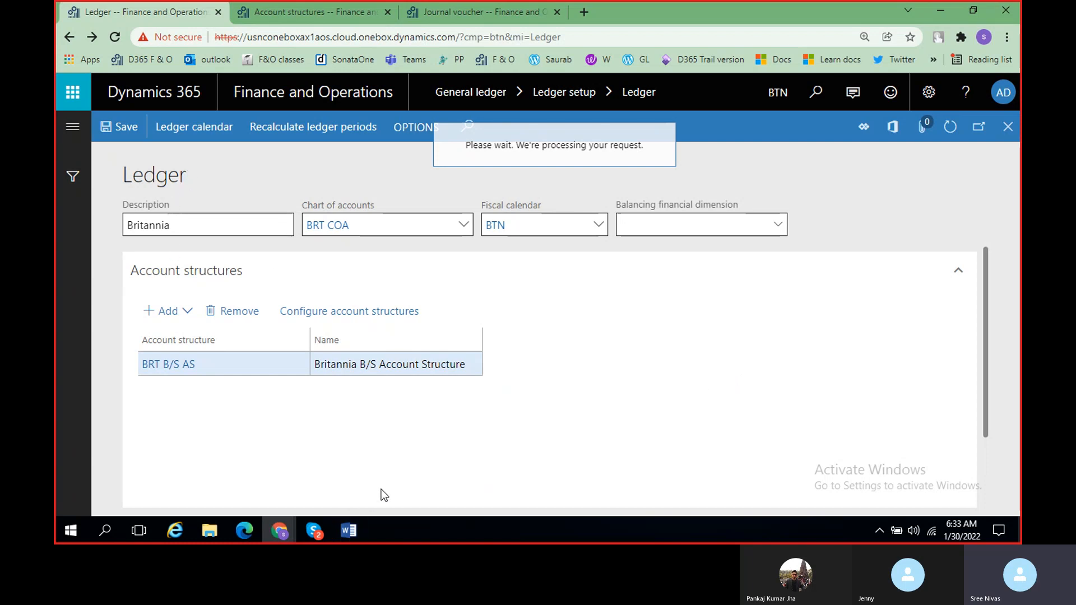
{"action": "left_click", "coordinate": [348, 530]}
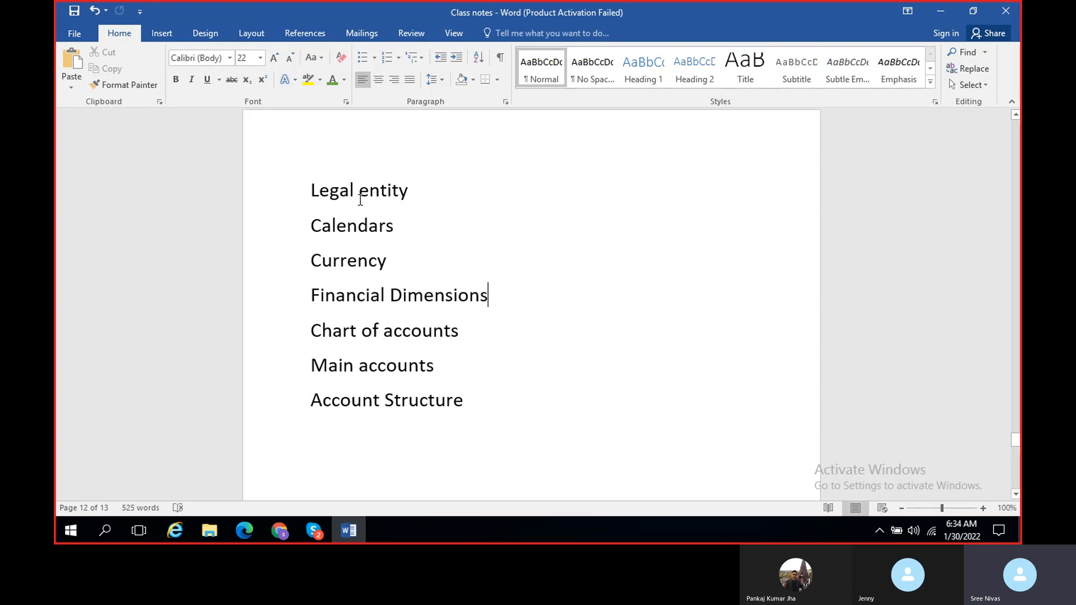
{"action": "left_click", "coordinate": [349, 531]}
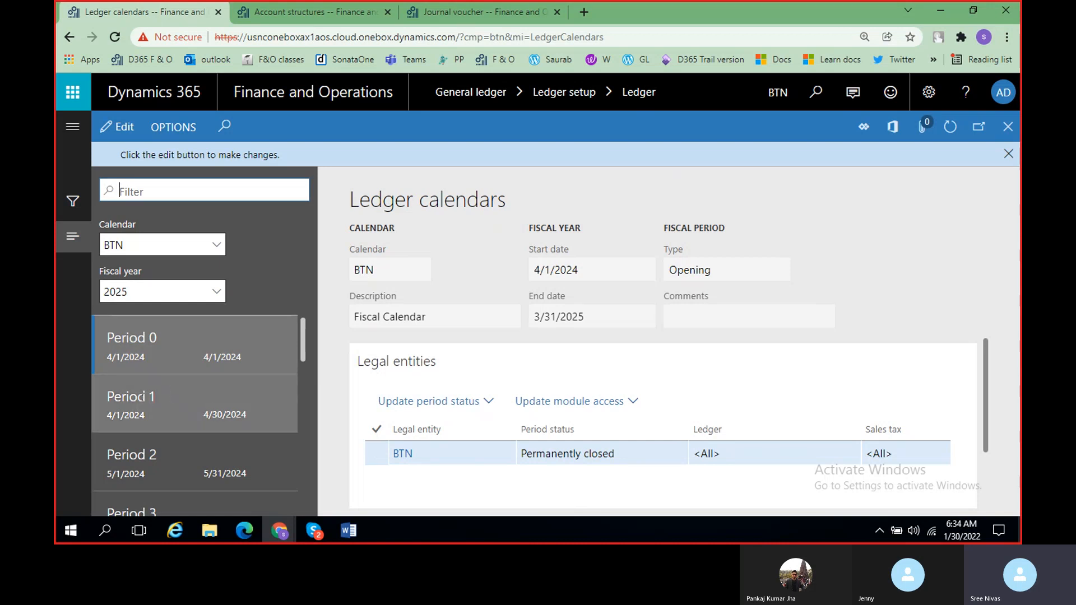
Set the BTN legal entity's status to On hold for Period 1 of fiscal year 2025 and save the ledger calendar.
{"action": "left_click", "coordinate": [150, 397]}
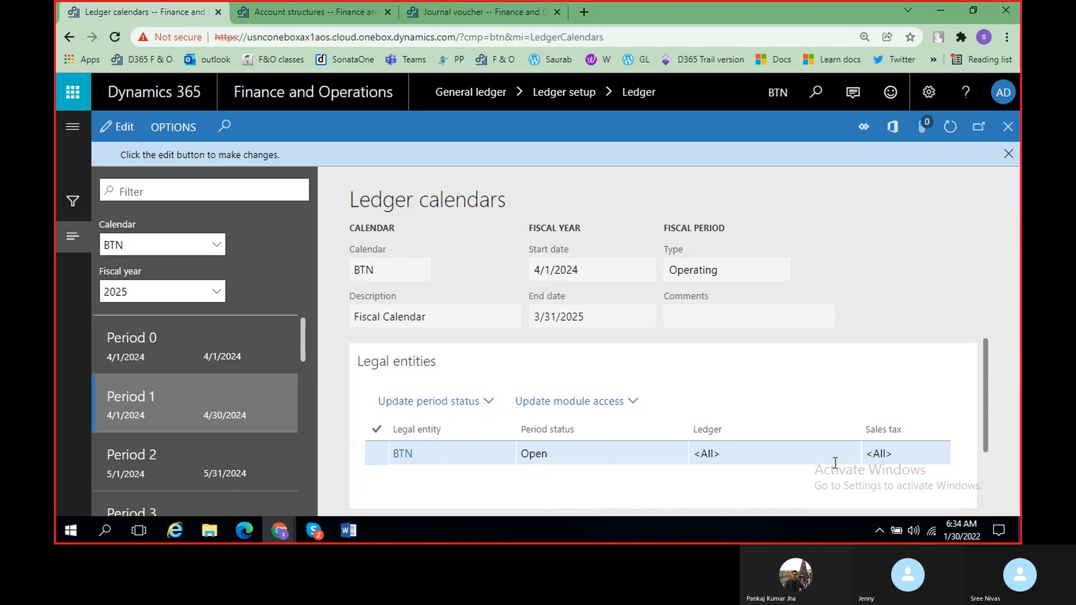
{"action": "left_click", "coordinate": [789, 450]}
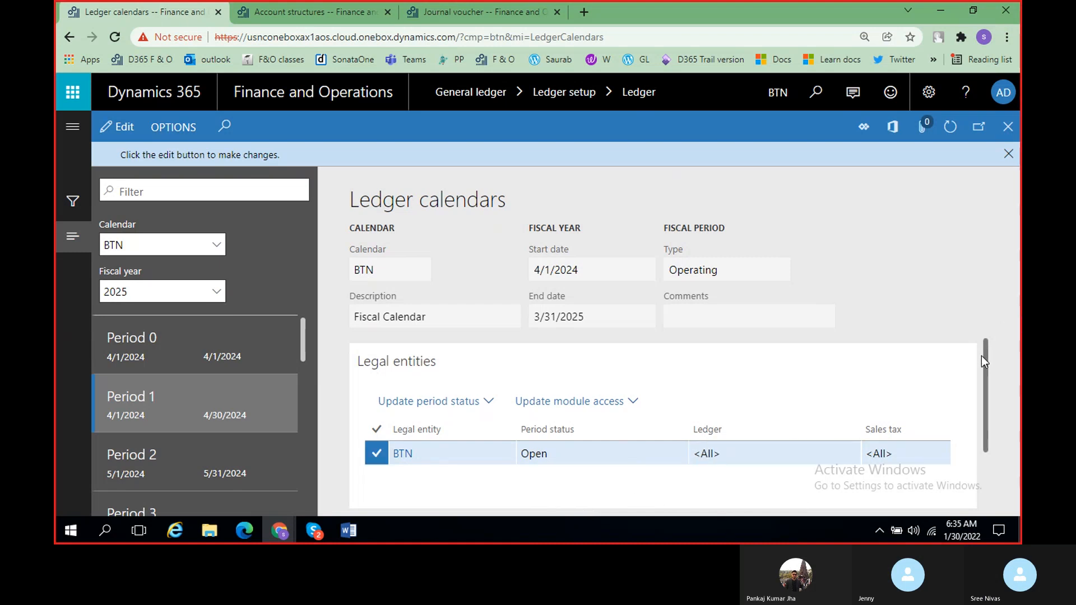
{"action": "left_click_drag", "start_coordinate": [987, 359], "coordinate": [987, 392]}
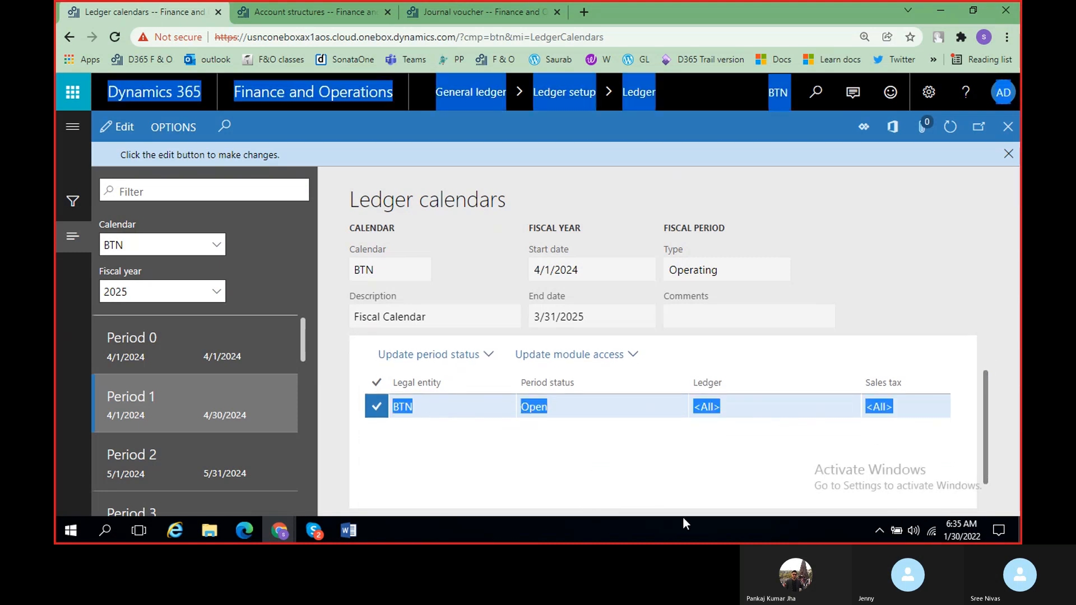
{"action": "left_click", "coordinate": [124, 127]}
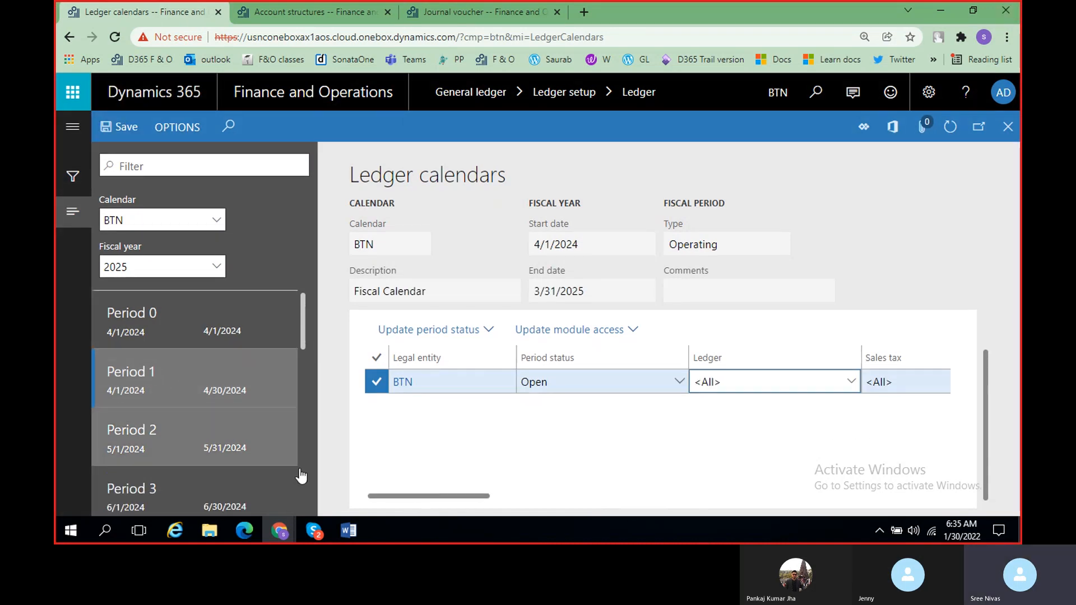
{"action": "left_click", "coordinate": [415, 495]}
{"action": "mouse_move", "coordinate": [418, 499]}
{"action": "left_mouse_down"}
{"action": "mouse_move", "coordinate": [465, 495]}
{"action": "mouse_move", "coordinate": [416, 495]}
{"action": "left_mouse_up"}
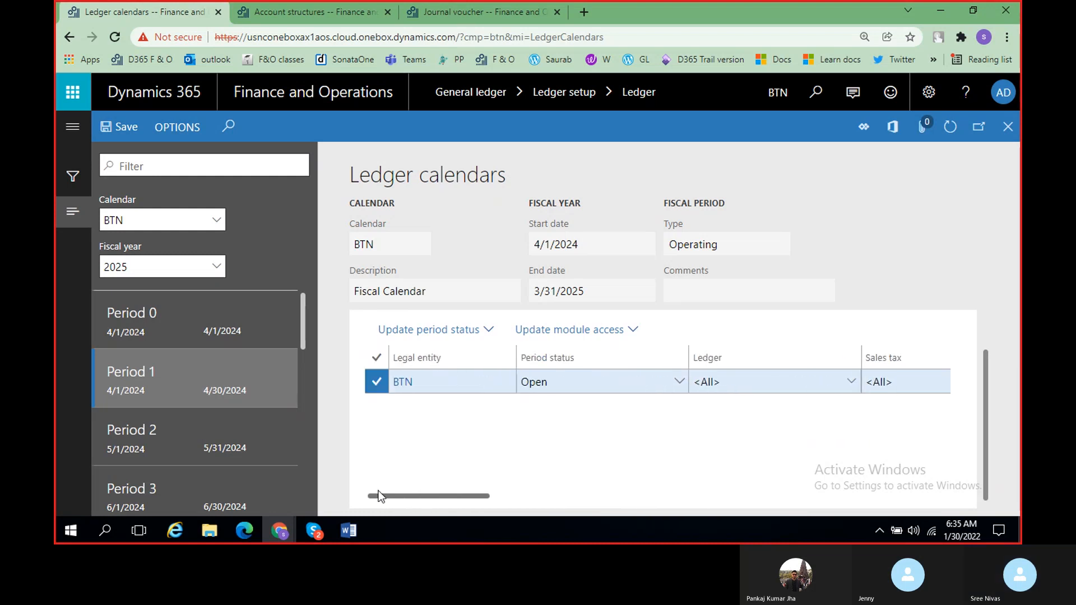
{"action": "left_click", "coordinate": [678, 382]}
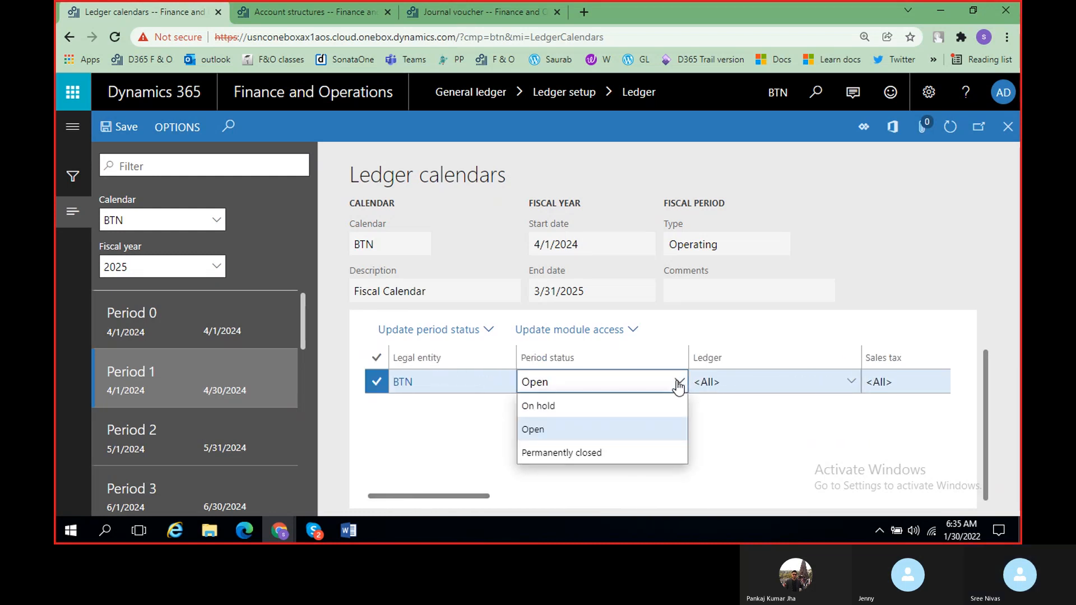
{"action": "left_click", "coordinate": [607, 406]}
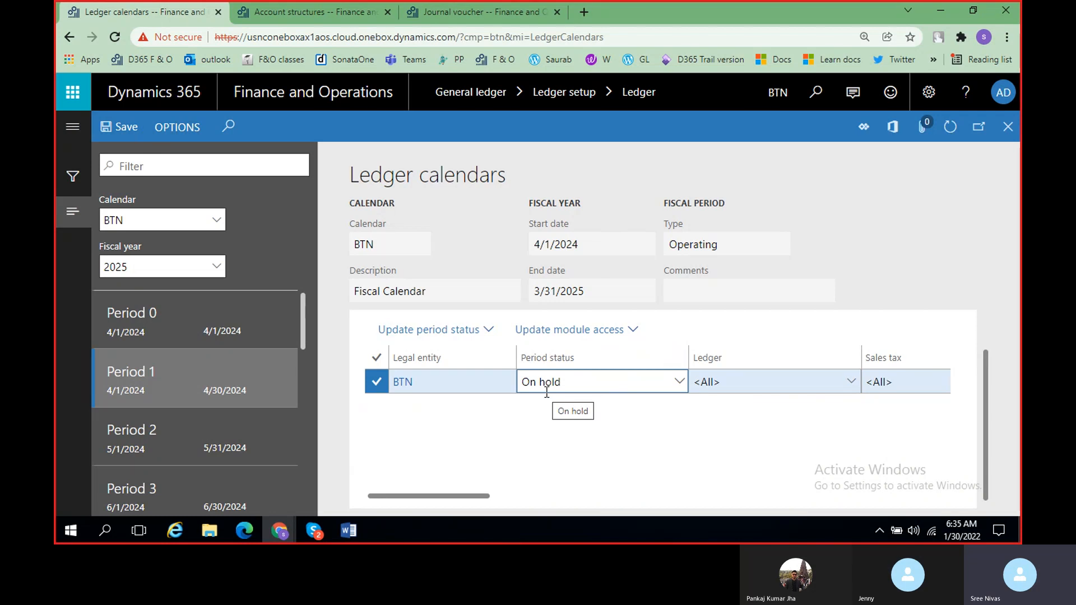
{"action": "left_click", "coordinate": [129, 127]}
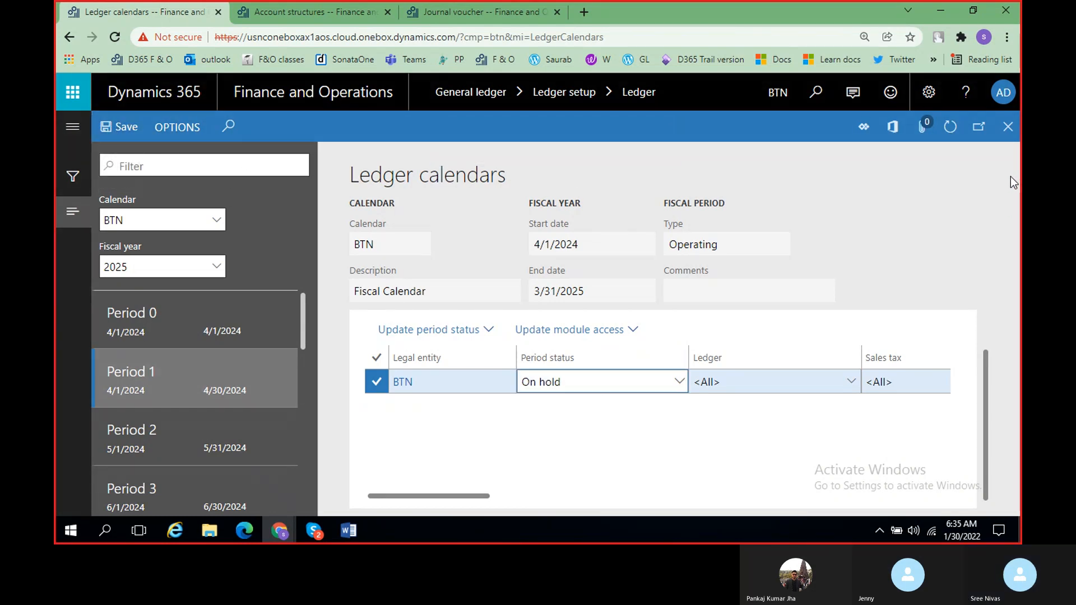
Return to Britannia's ledger and run the recalculation of ledger periods.
{"action": "left_click", "coordinate": [1005, 127]}
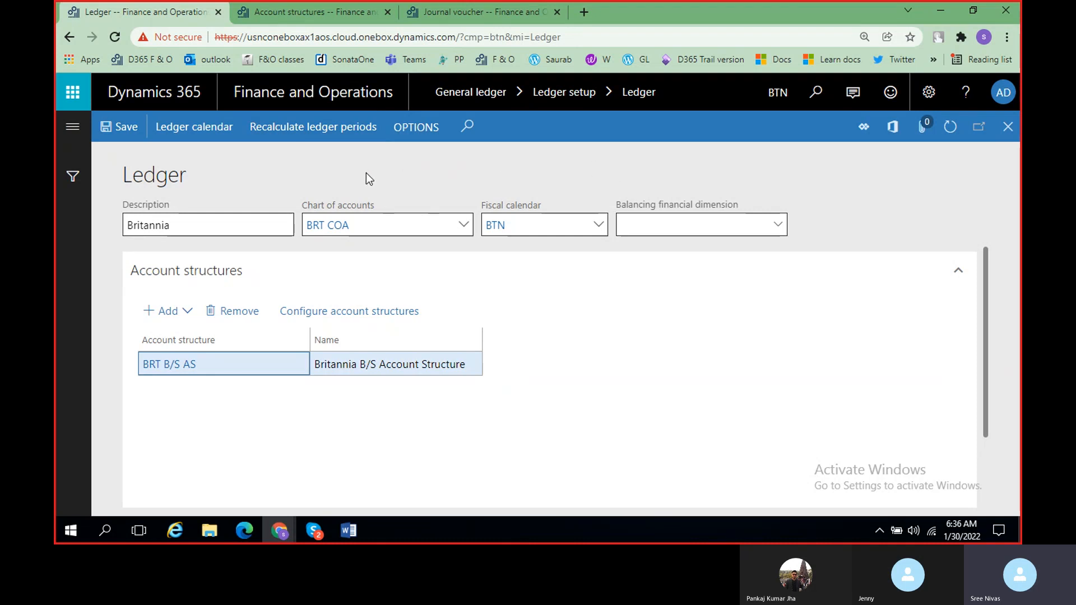
{"action": "left_click", "coordinate": [301, 134]}
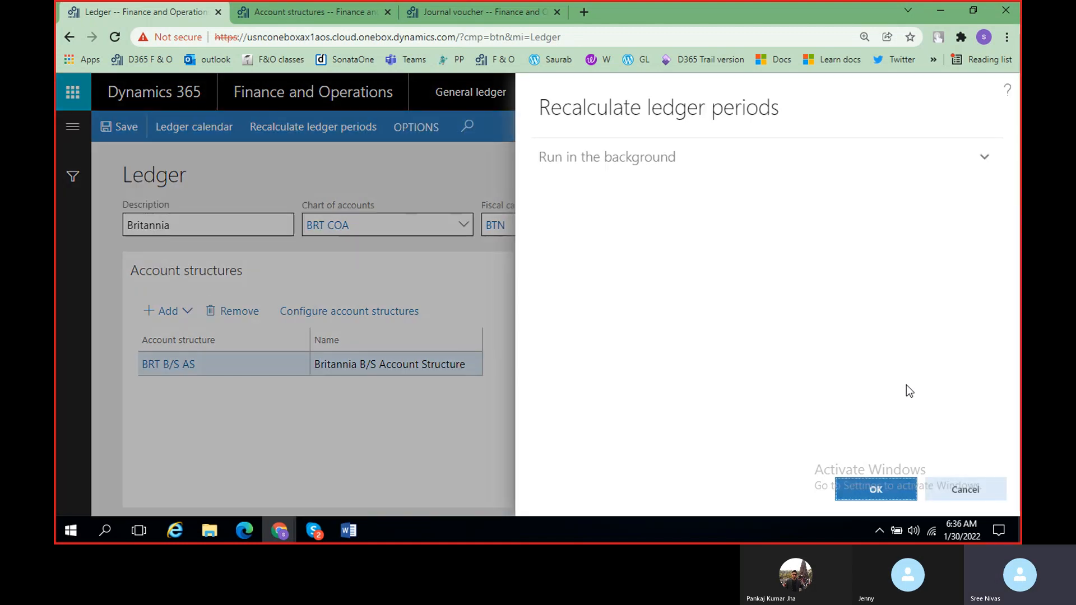
{"action": "left_click", "coordinate": [849, 487]}
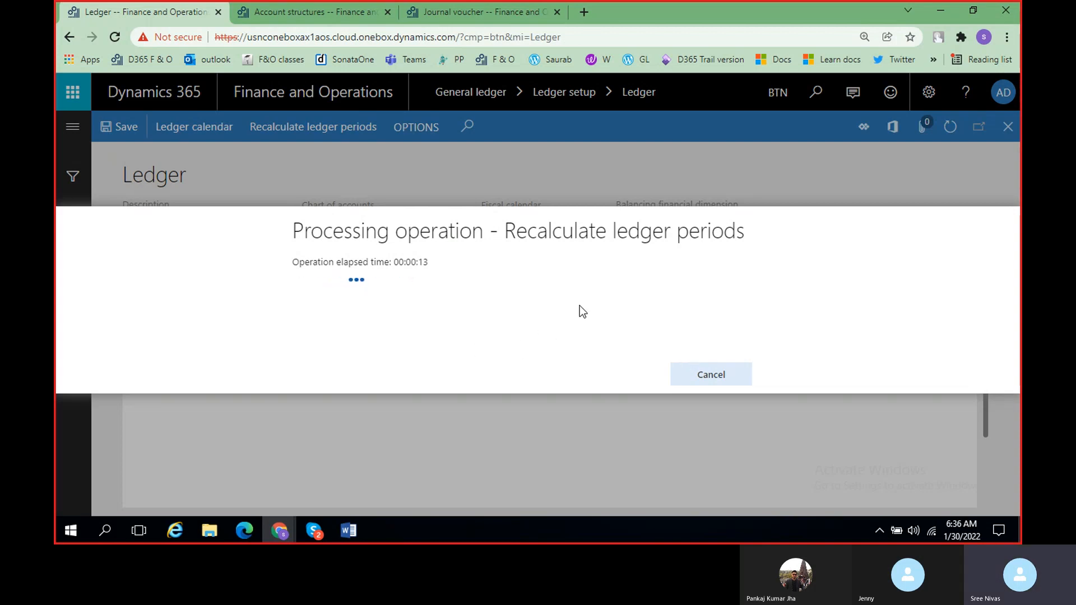
In the browser page showing the account structures list, open the Ledger page under General ledger's ledger setup.
{"action": "left_click", "coordinate": [327, 13]}
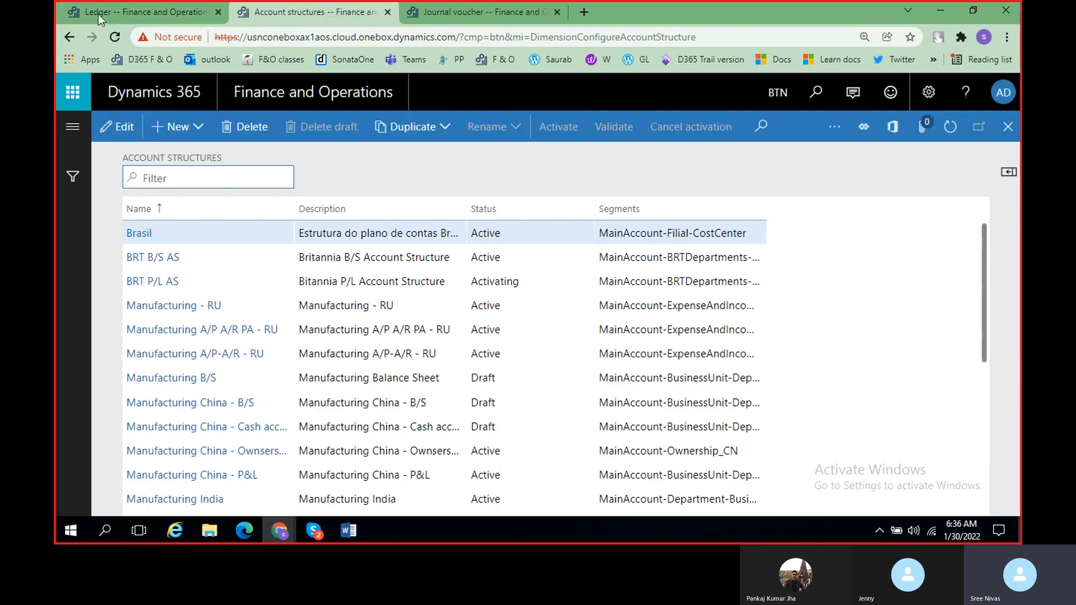
{"action": "left_click", "coordinate": [73, 127]}
{"action": "scroll", "coordinate": [144, 387], "scroll_direction": "down", "scroll_amount": 2}
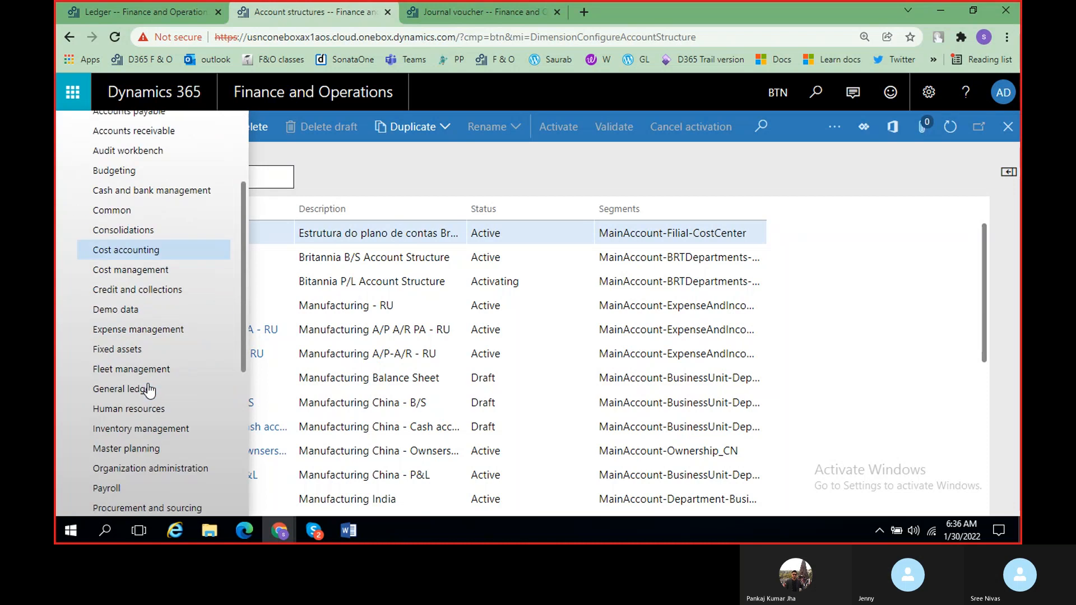
{"action": "scroll", "coordinate": [141, 381], "scroll_direction": "up", "scroll_amount": 1}
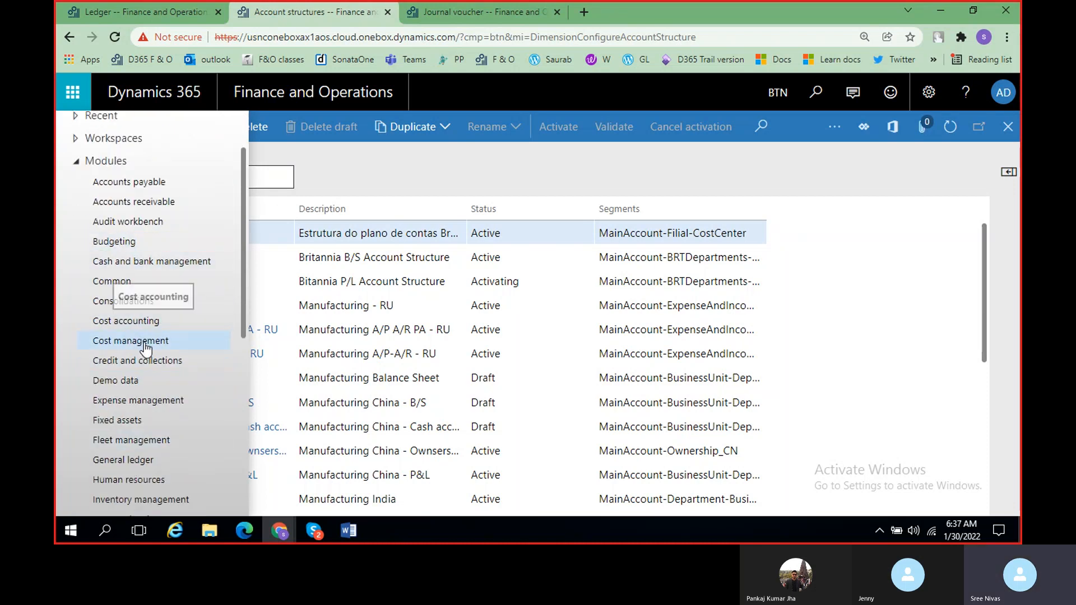
{"action": "scroll", "coordinate": [143, 348], "scroll_direction": "down", "scroll_amount": 2}
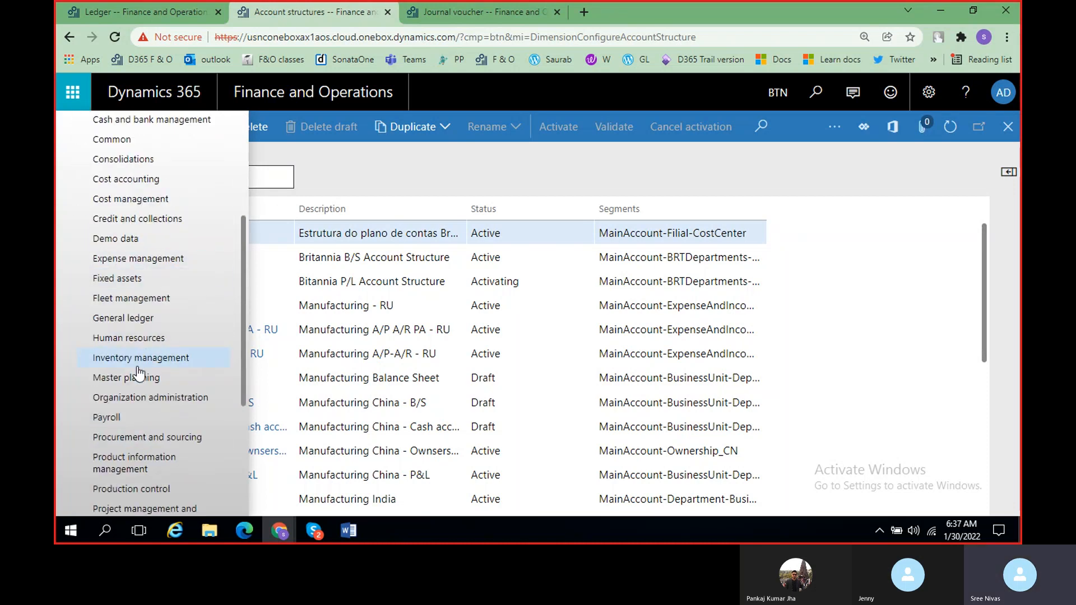
{"action": "left_click", "coordinate": [126, 318]}
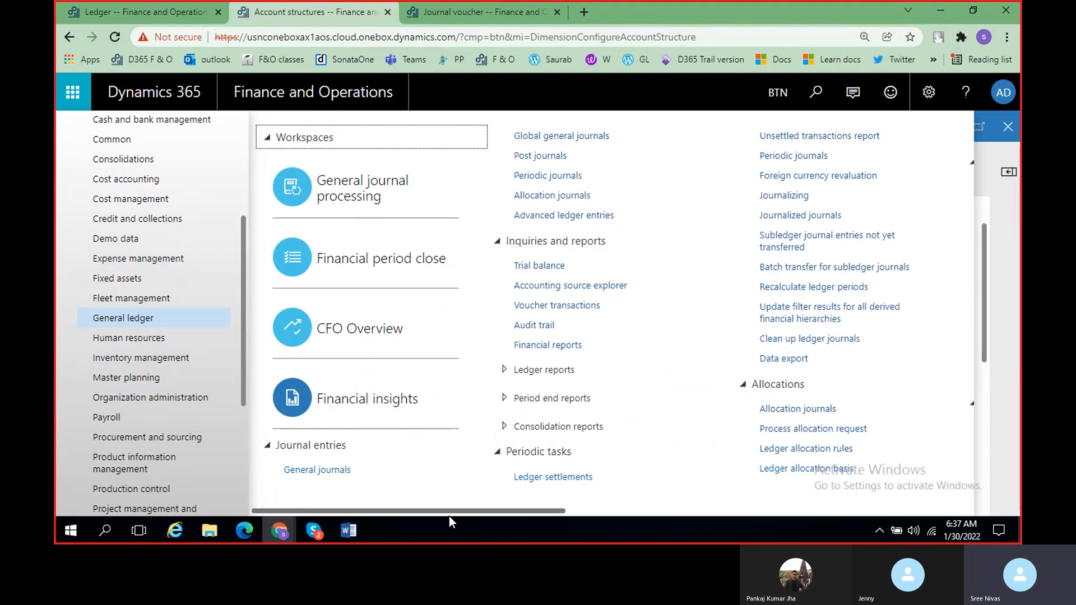
{"action": "left_click_drag", "start_coordinate": [448, 511], "coordinate": [753, 503]}
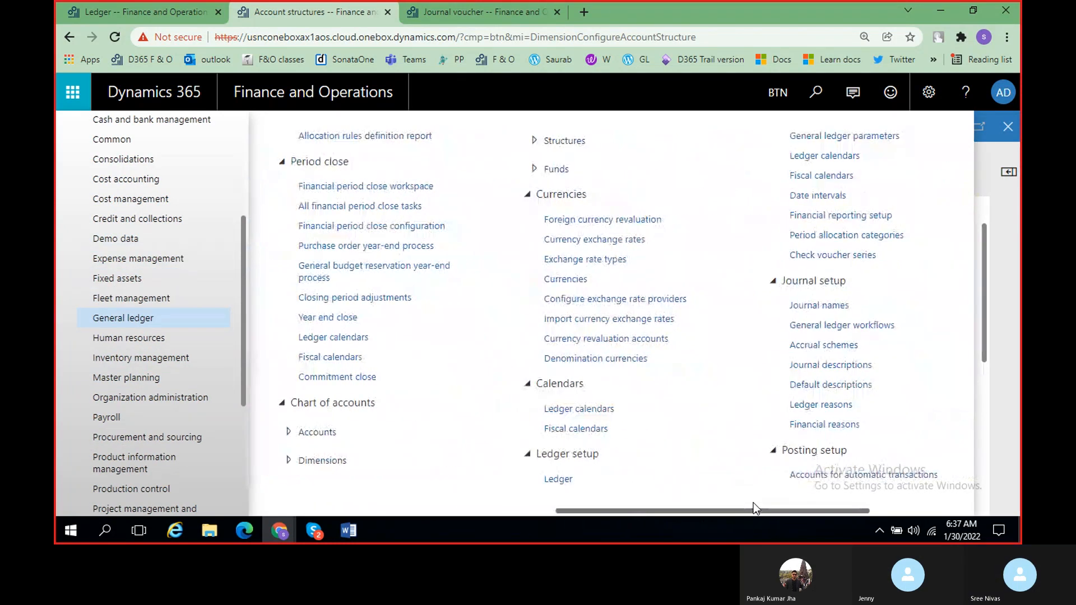
{"action": "left_click", "coordinate": [560, 479]}
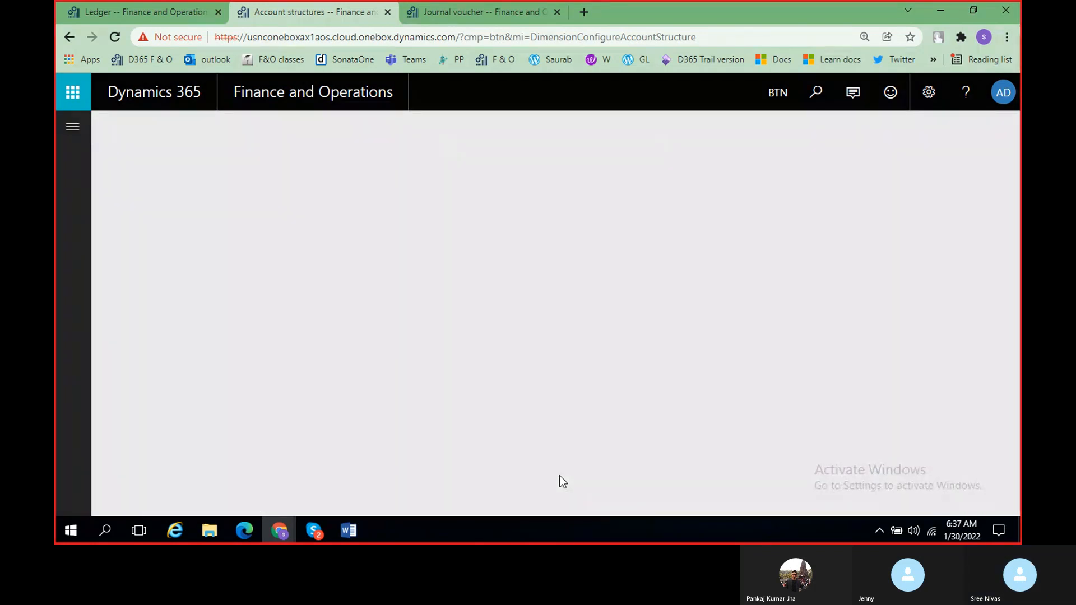
Check the progress of the period recalculation, then make the newly opened Britannia ledger editable and show its account structures.
{"action": "left_click", "coordinate": [101, 11]}
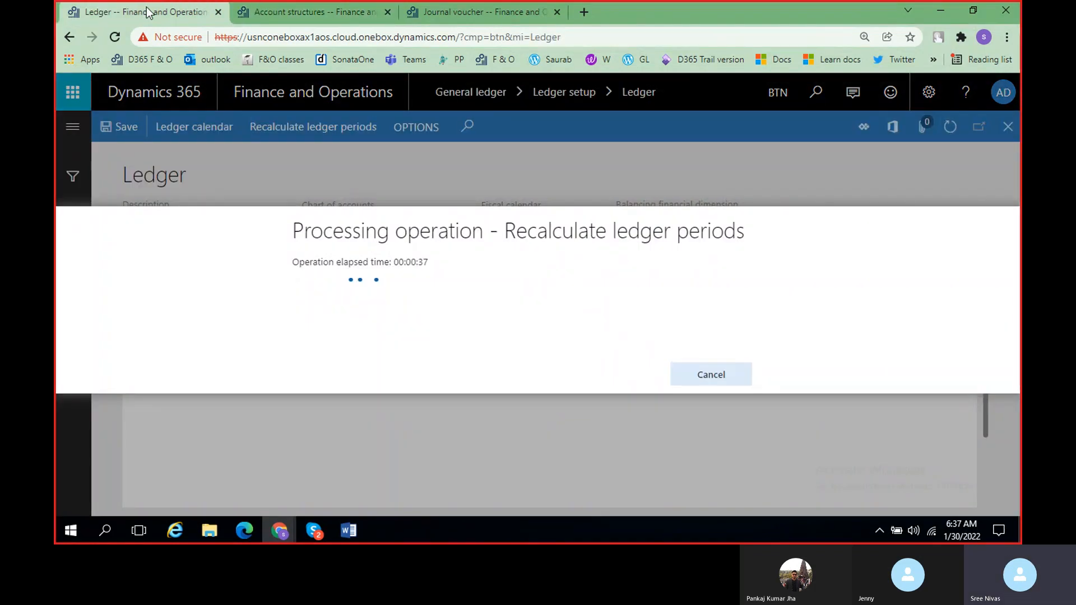
{"action": "left_click", "coordinate": [247, 14]}
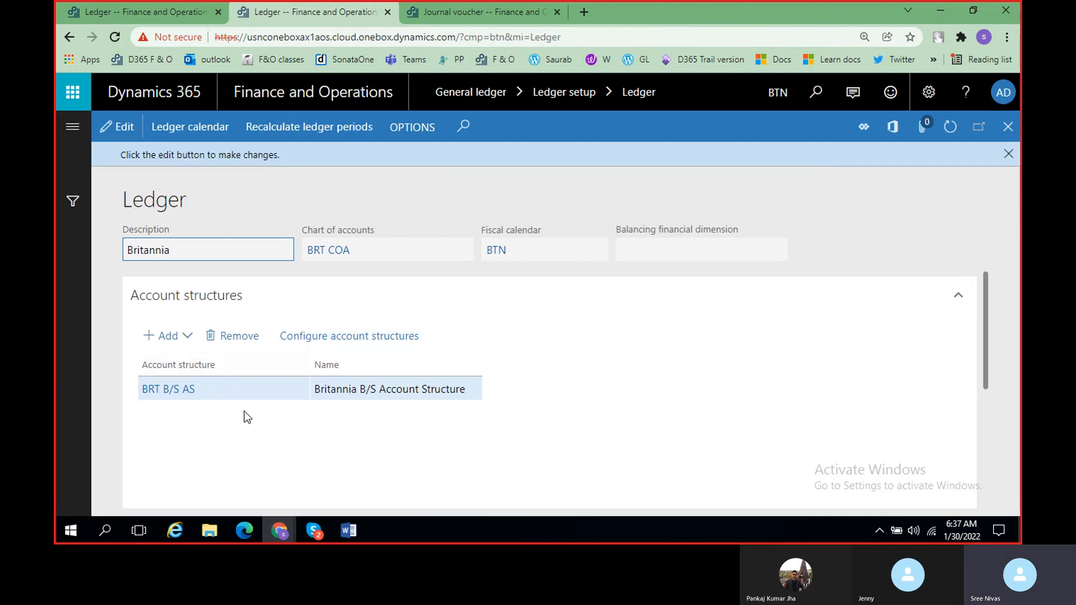
{"action": "left_click", "coordinate": [962, 300]}
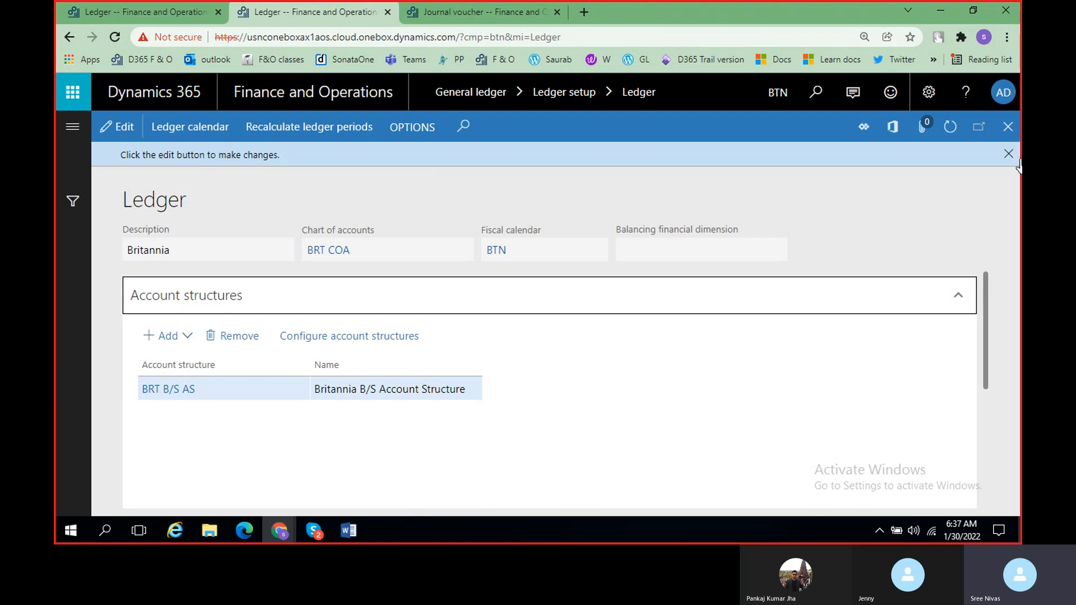
{"action": "left_click", "coordinate": [117, 127]}
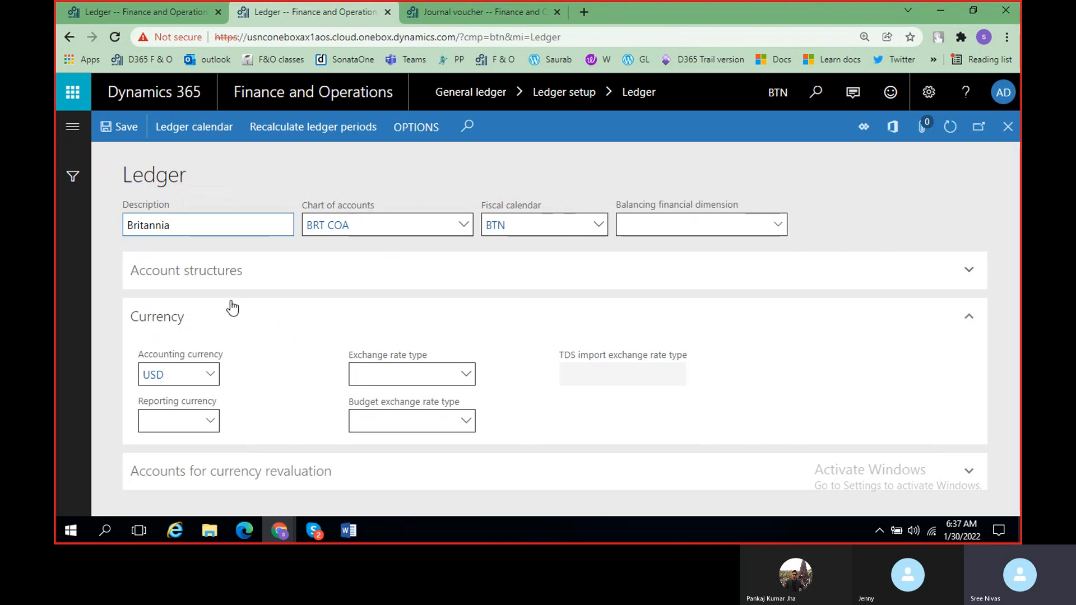
{"action": "left_click", "coordinate": [225, 273]}
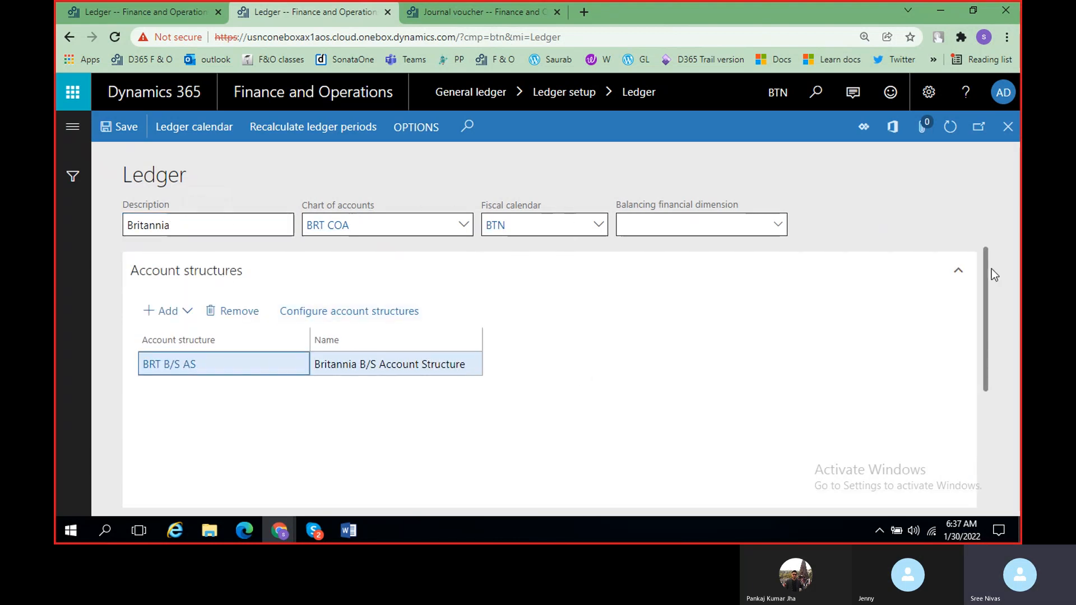
Add the BRT P/L AS account structure to Britannia's ledger, and check the progress of the ledger period recalculation.
{"action": "left_click", "coordinate": [960, 273]}
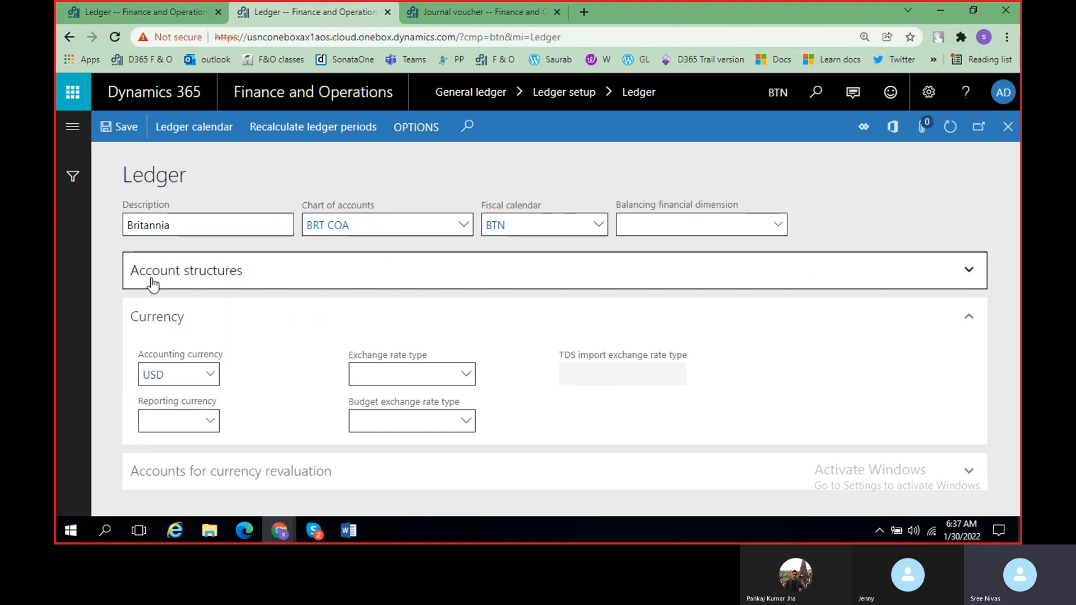
{"action": "left_click", "coordinate": [176, 285]}
{"action": "left_click", "coordinate": [171, 312]}
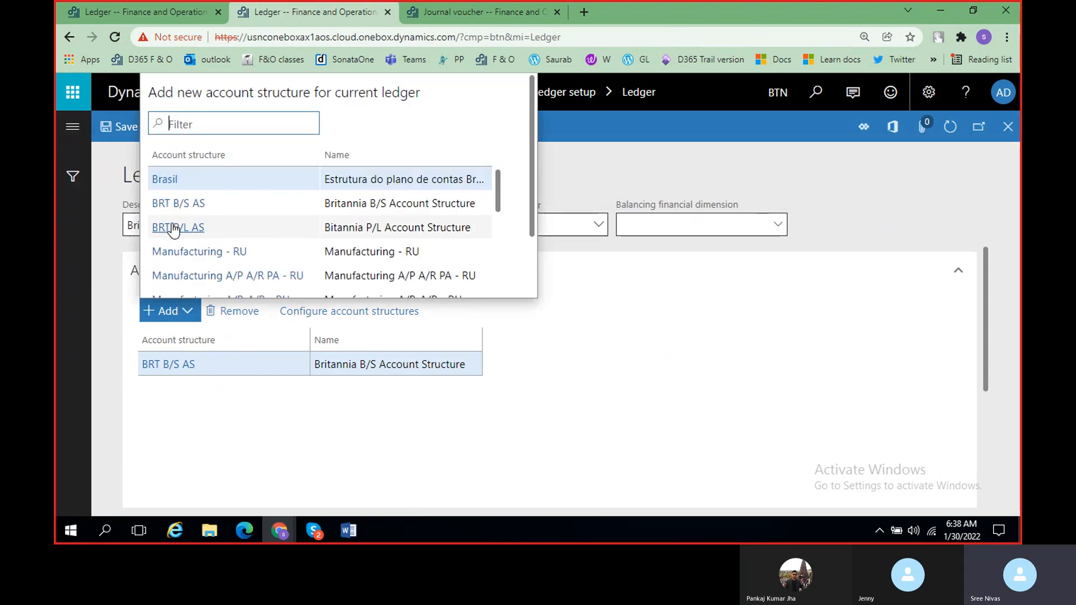
{"action": "left_click", "coordinate": [178, 228]}
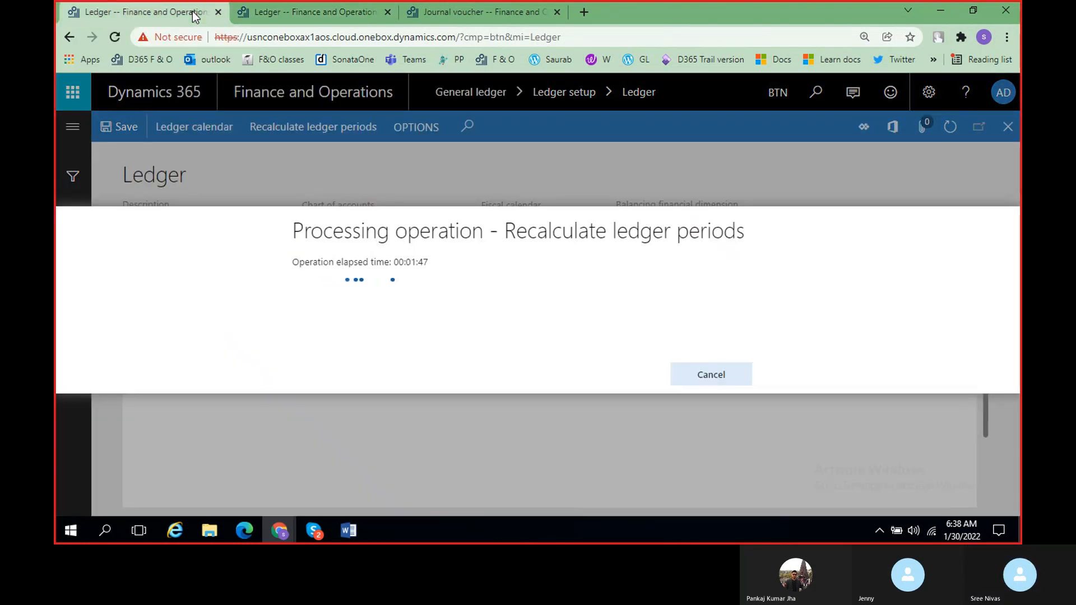
{"action": "left_click", "coordinate": [342, 19]}
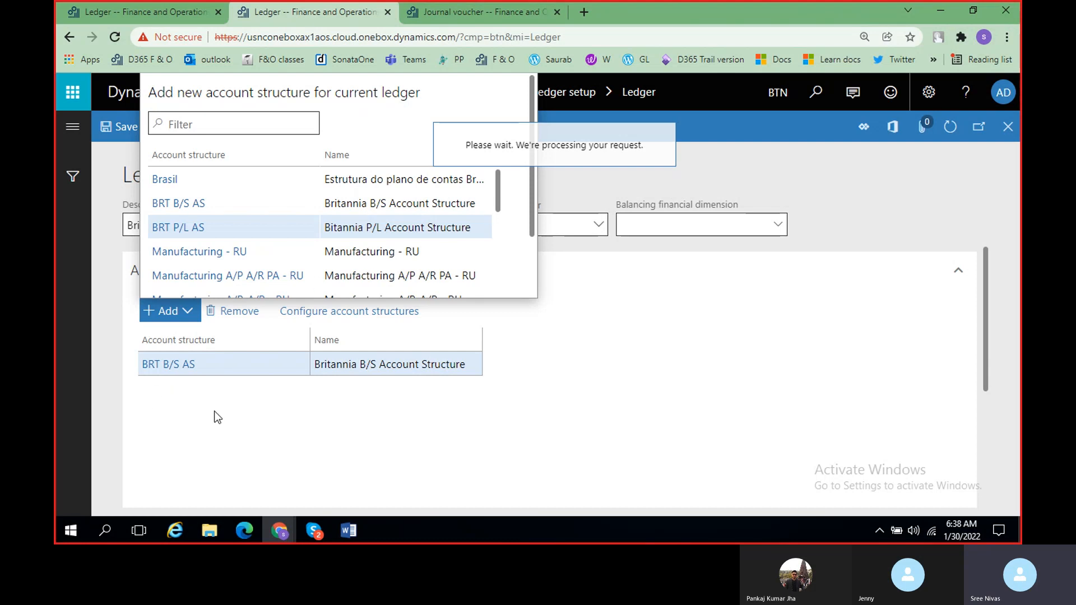
Switch to the class notes in Word and select the setup topics from Legal entity through Account Structure for review.
{"action": "left_click", "coordinate": [348, 530]}
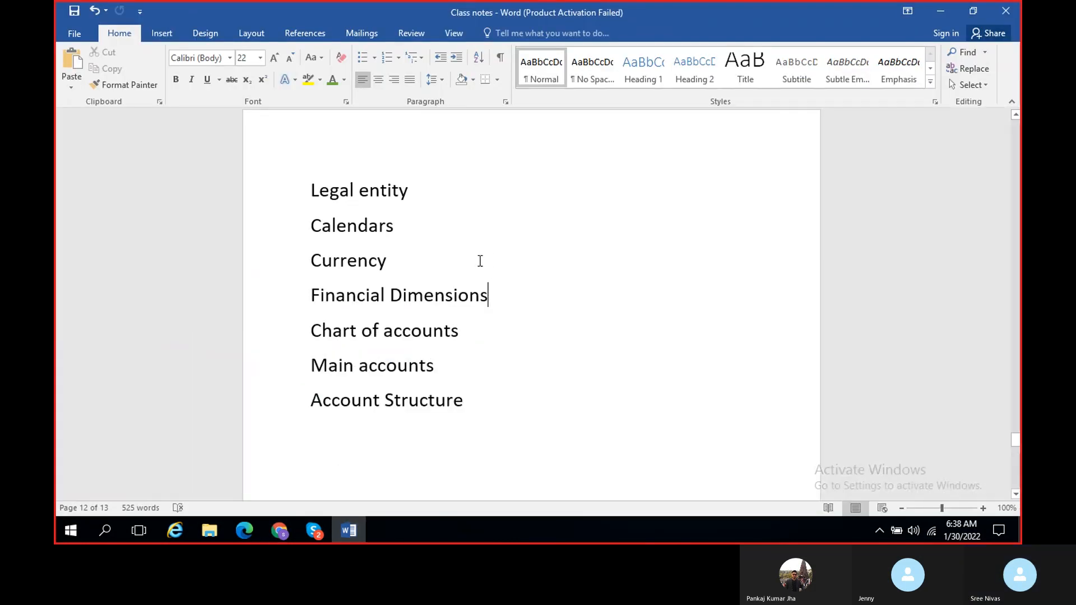
{"action": "left_click_drag", "start_coordinate": [313, 184], "coordinate": [444, 412]}
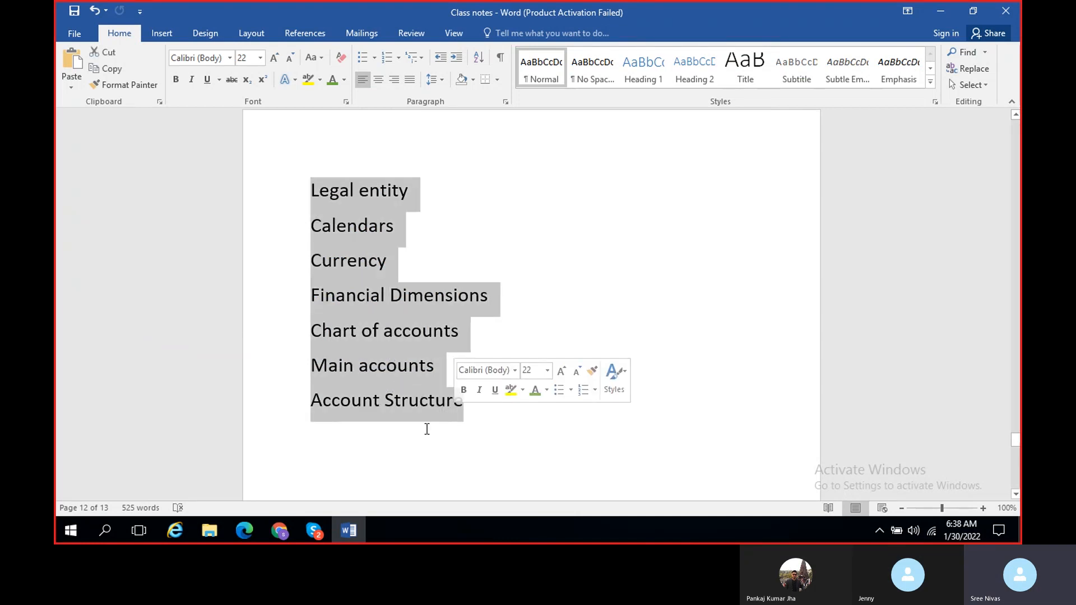
{"action": "mouse_move", "coordinate": [321, 533]}
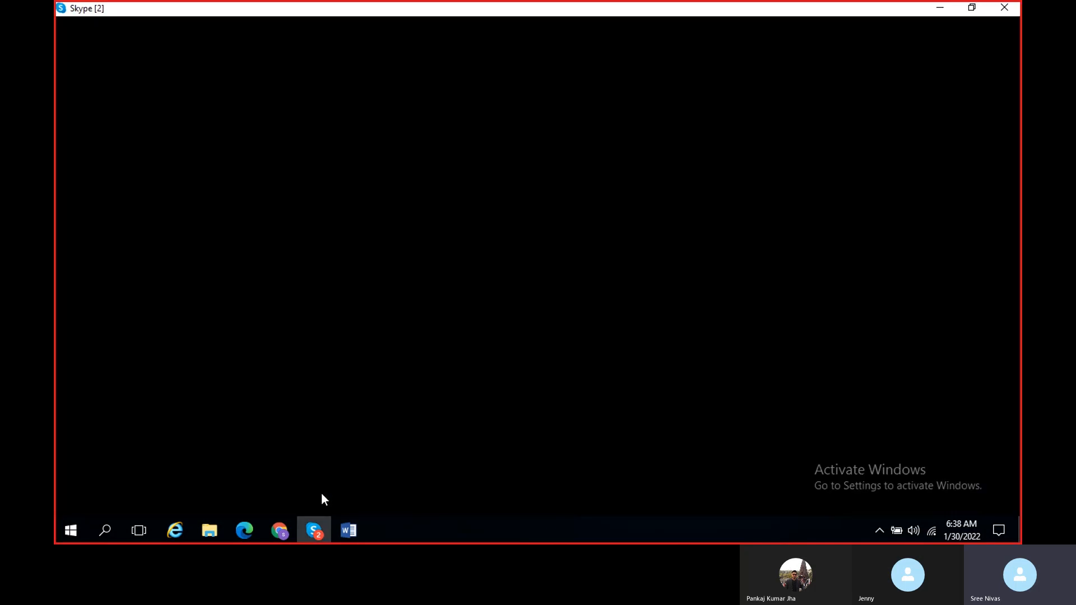